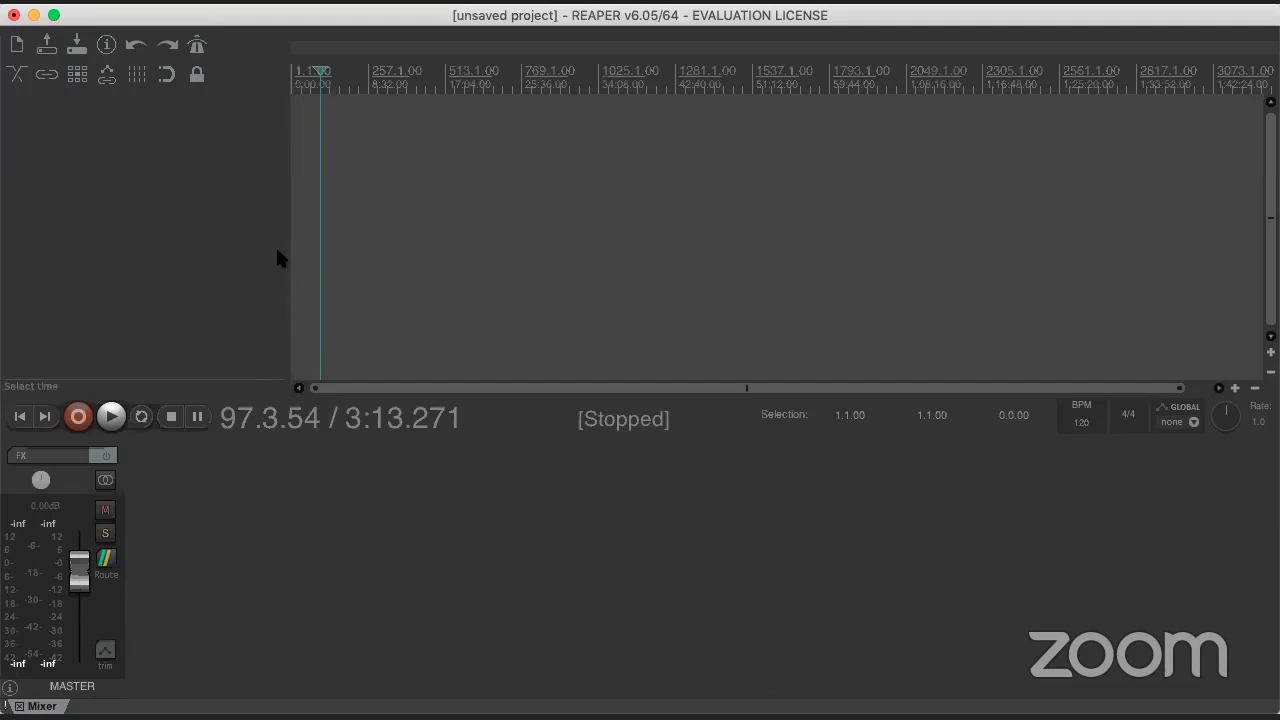
- Insert a new empty track and roughly double its height in the track list
right_click(188, 190)
click(143, 148)
right_click(96, 160)
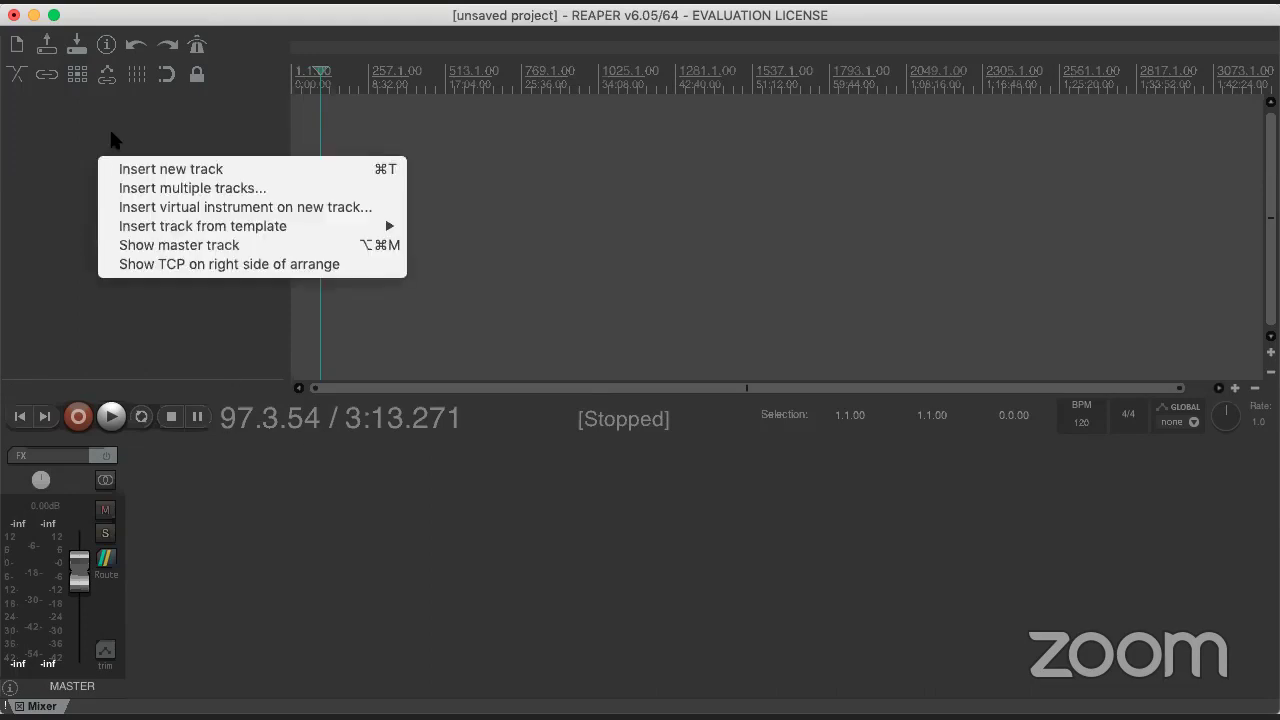
click(138, 170)
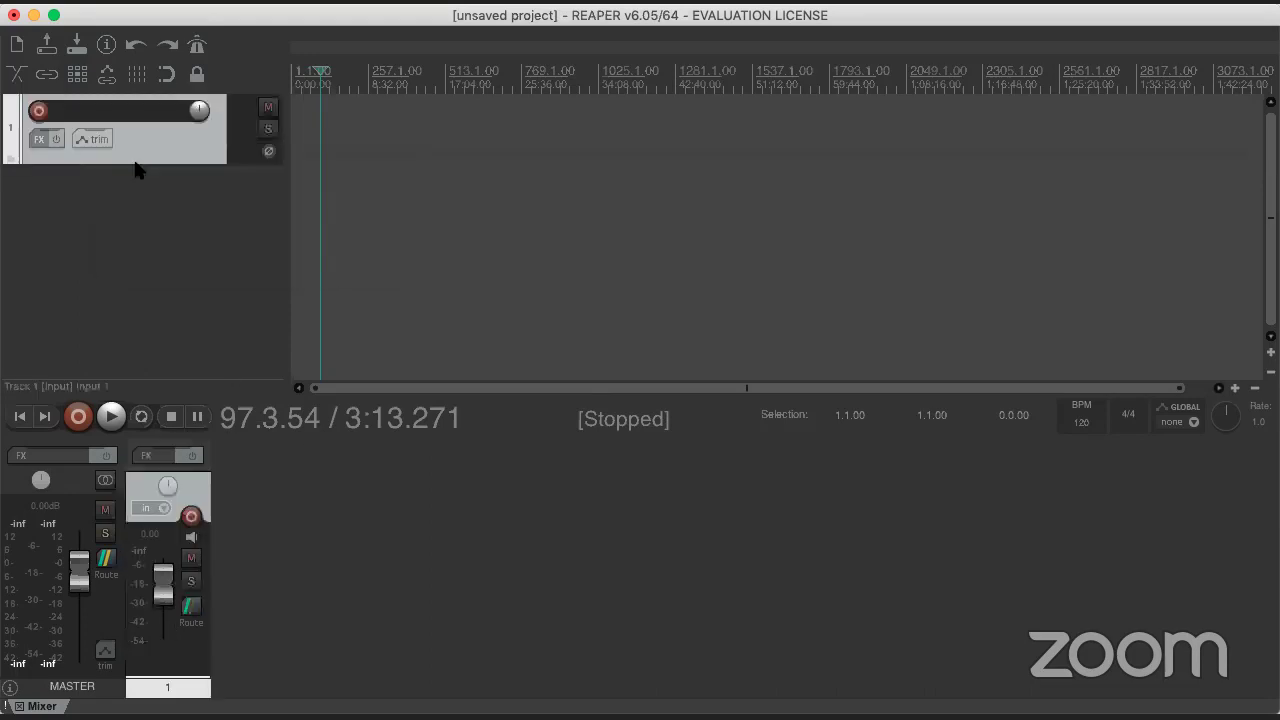
drag(150, 164, 149, 226)
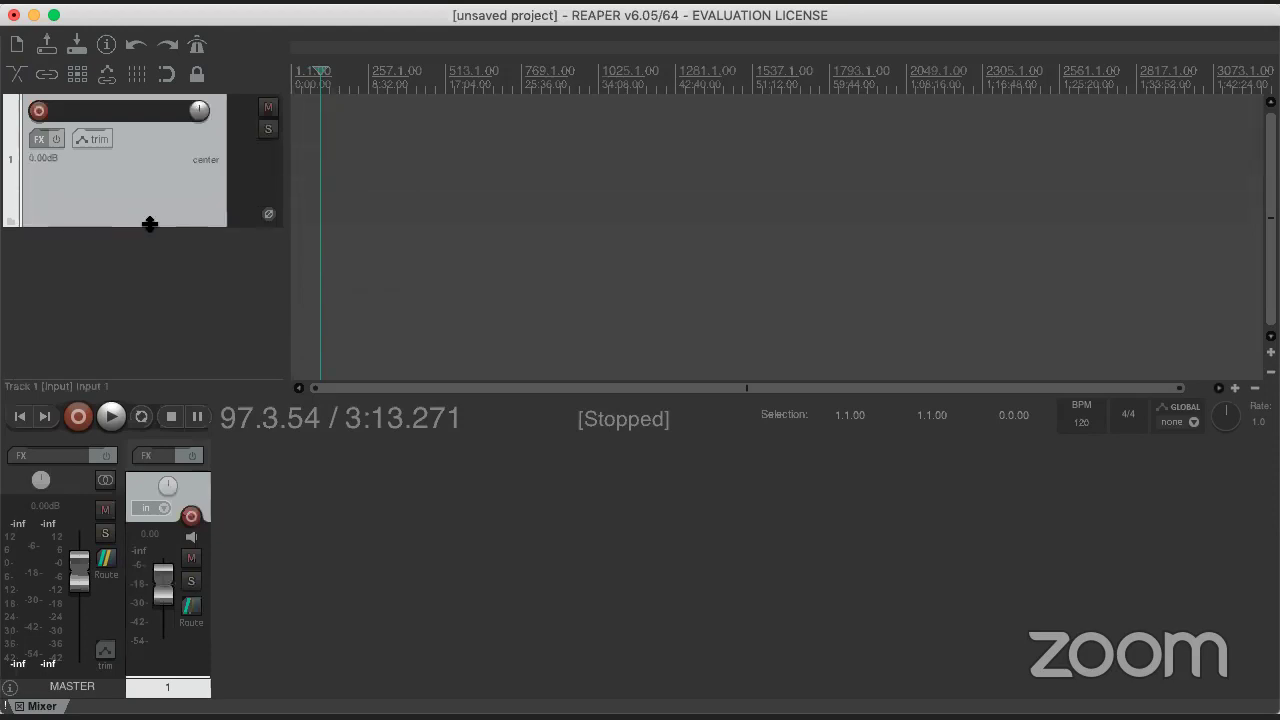
- Record a short test clip on track 1 from Input 1, disarm the track and stop recording
click(37, 112)
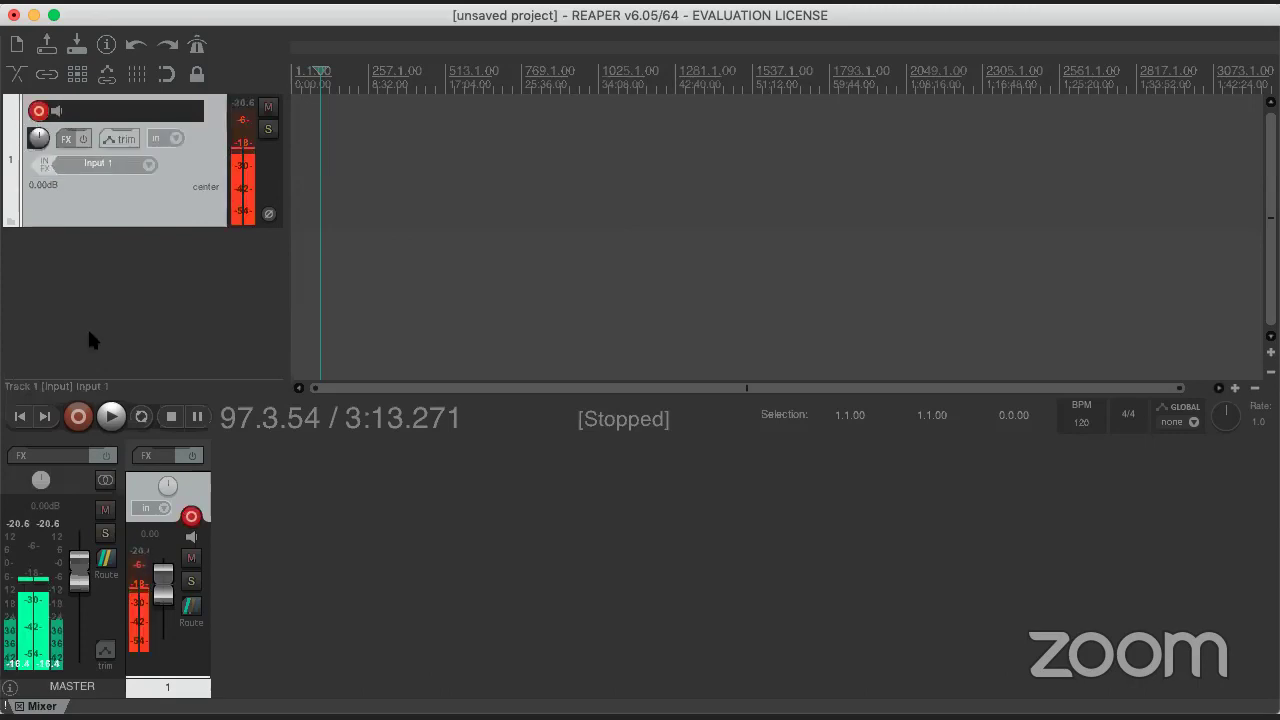
click(80, 417)
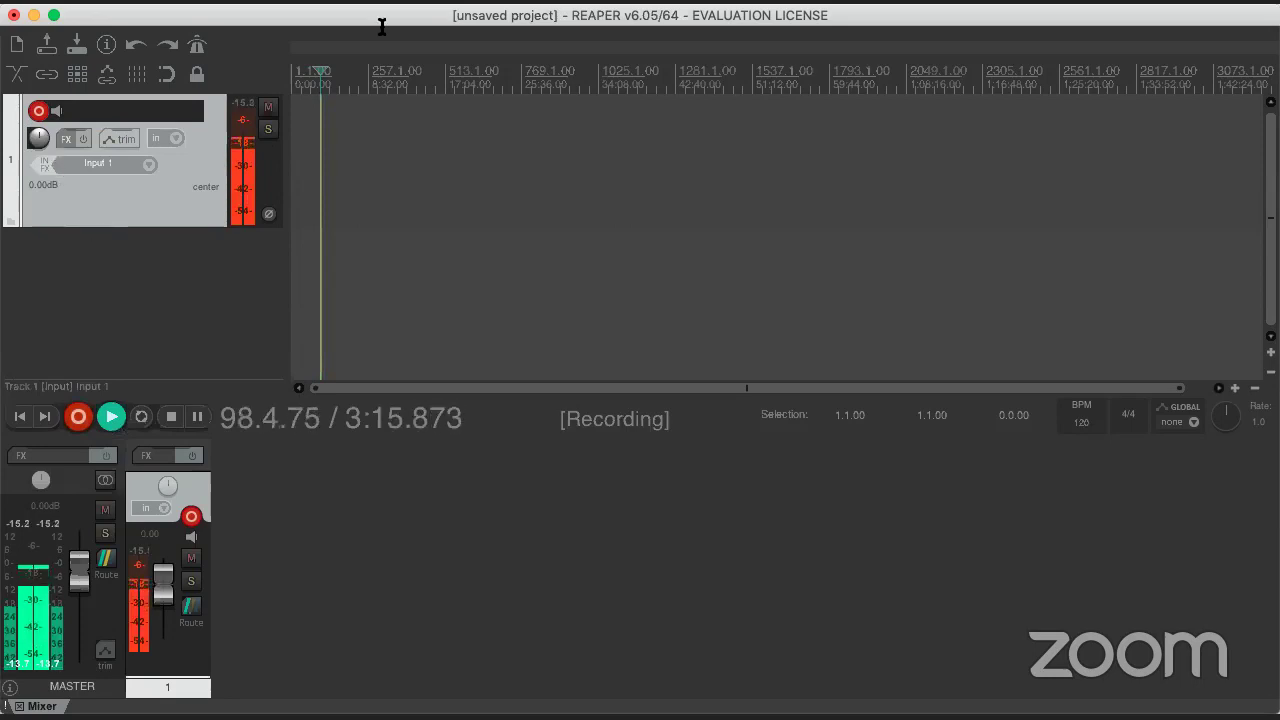
scroll(306, 193, up, 5)
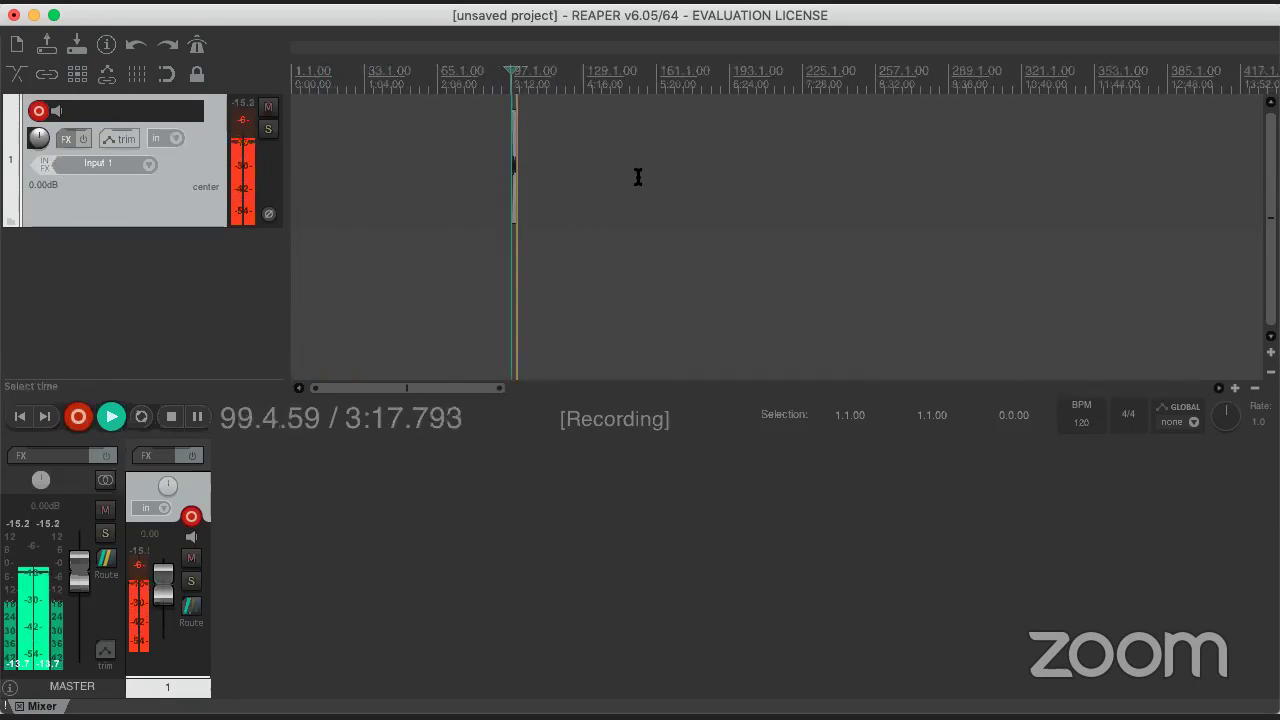
click(38, 111)
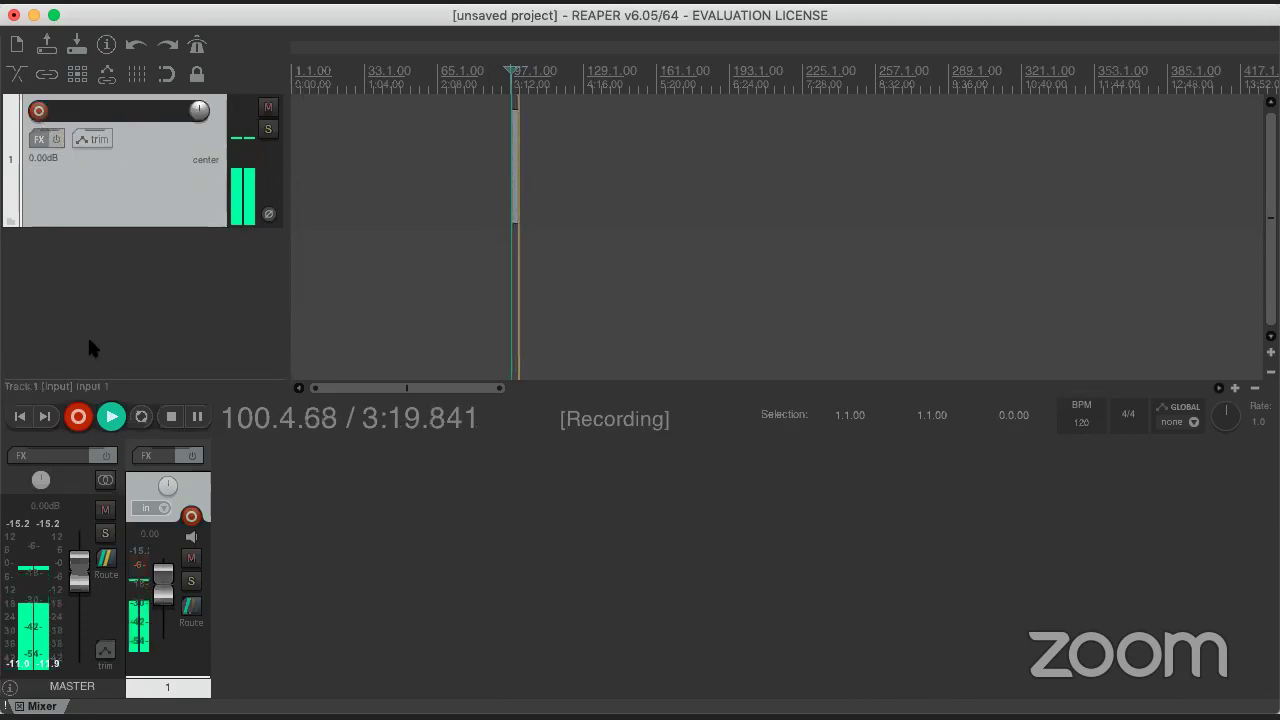
key(space)
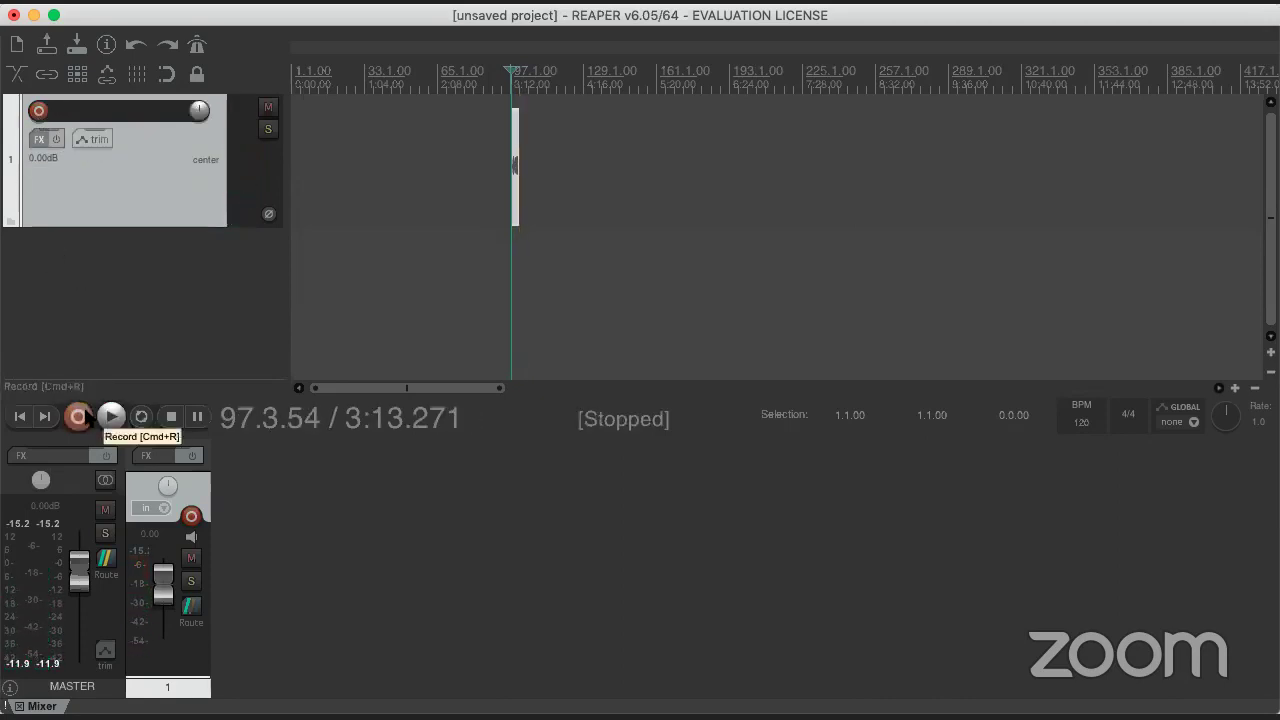
- Delete the recorded test clip from track 1
right_click(137, 203)
click(103, 280)
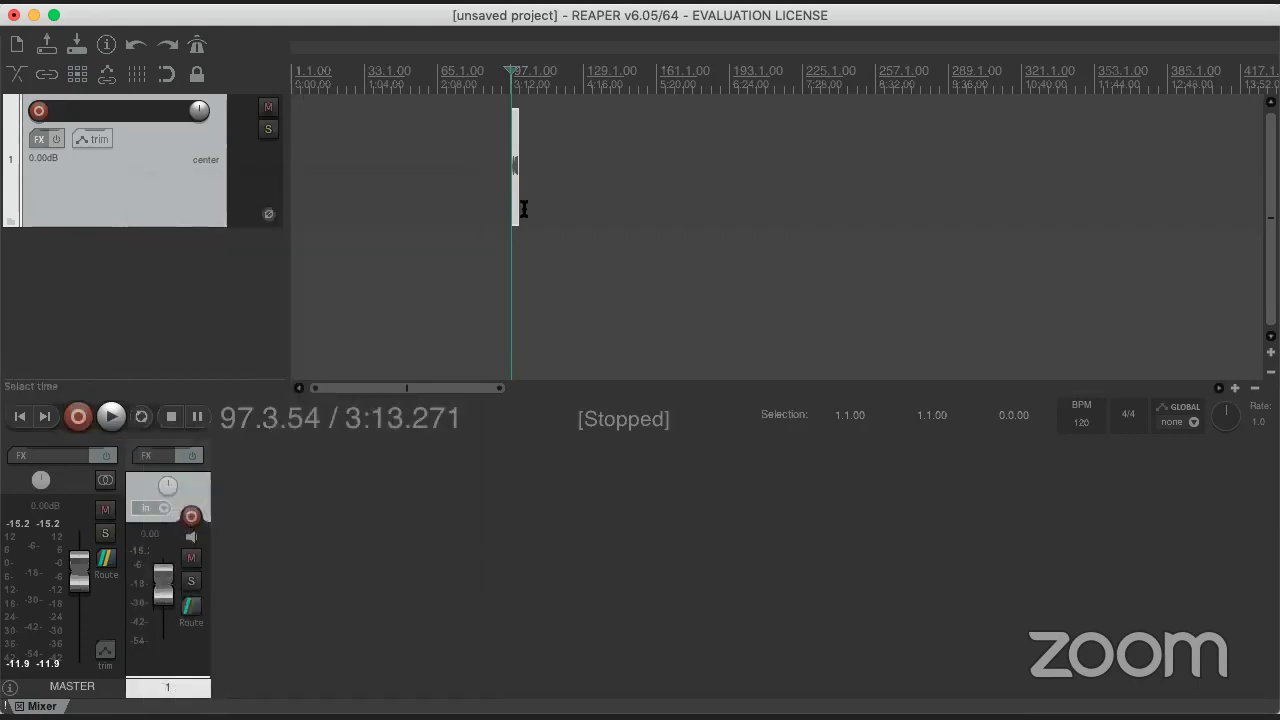
scroll(523, 208, up, 5)
click(987, 195)
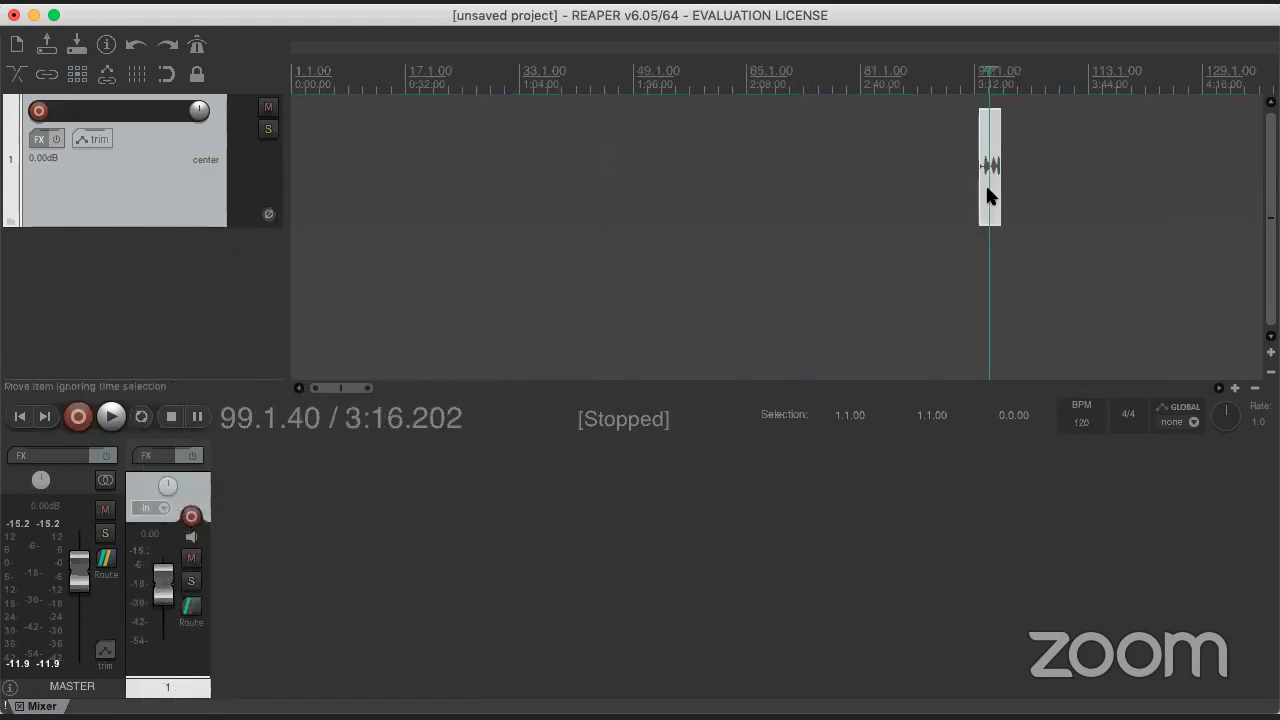
key(Delete)
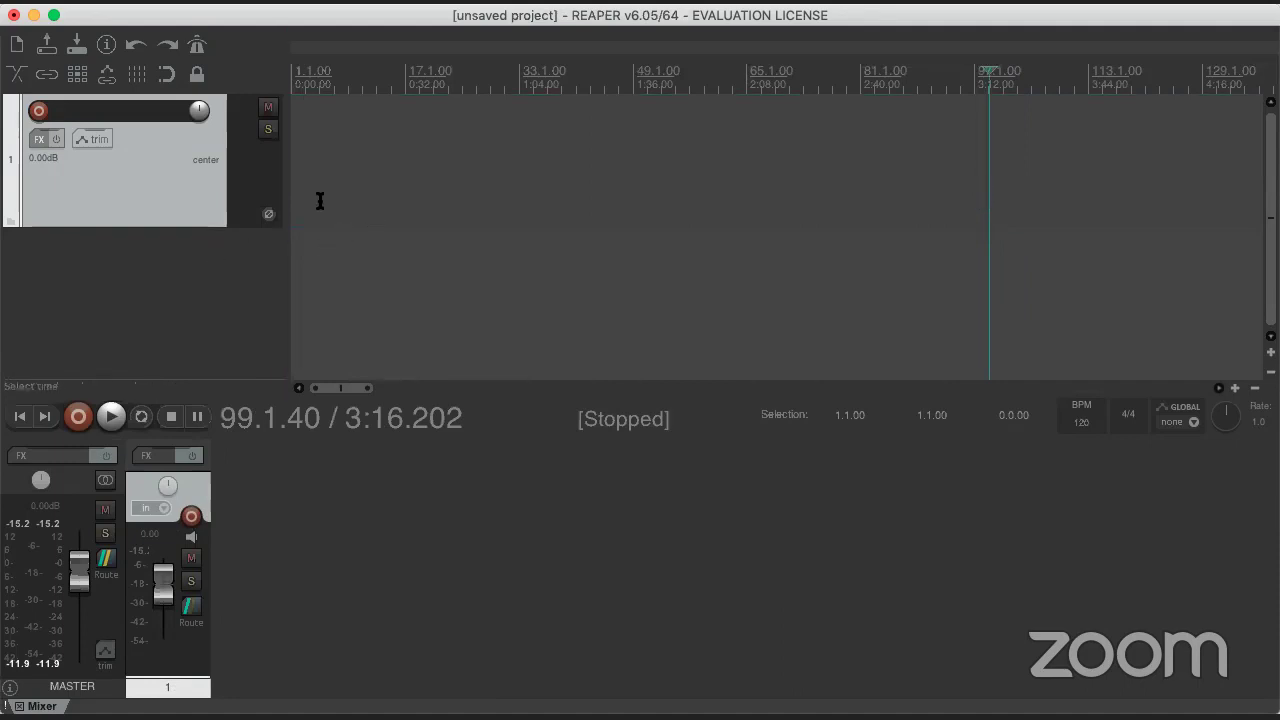
- Return the edit cursor to near the project start and add Media Pod Mastered 050320.wav to track 1
key(Home)
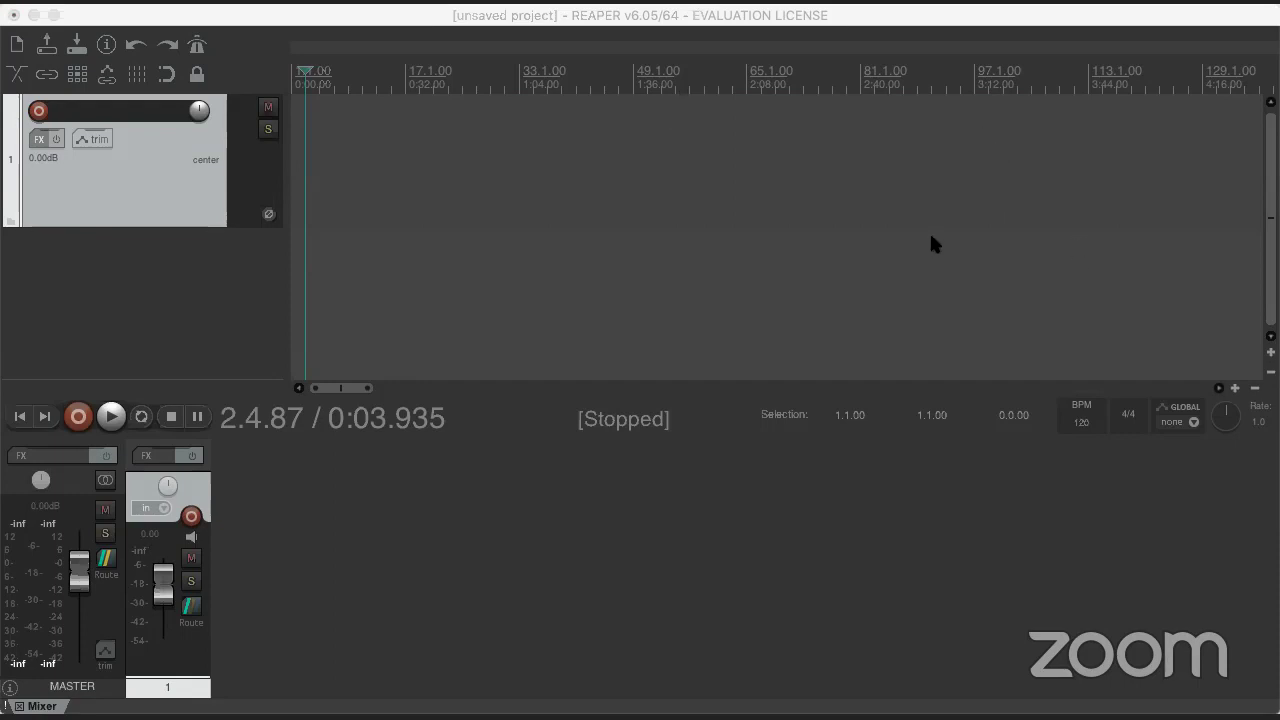
drag(717, 195, 296, 180)
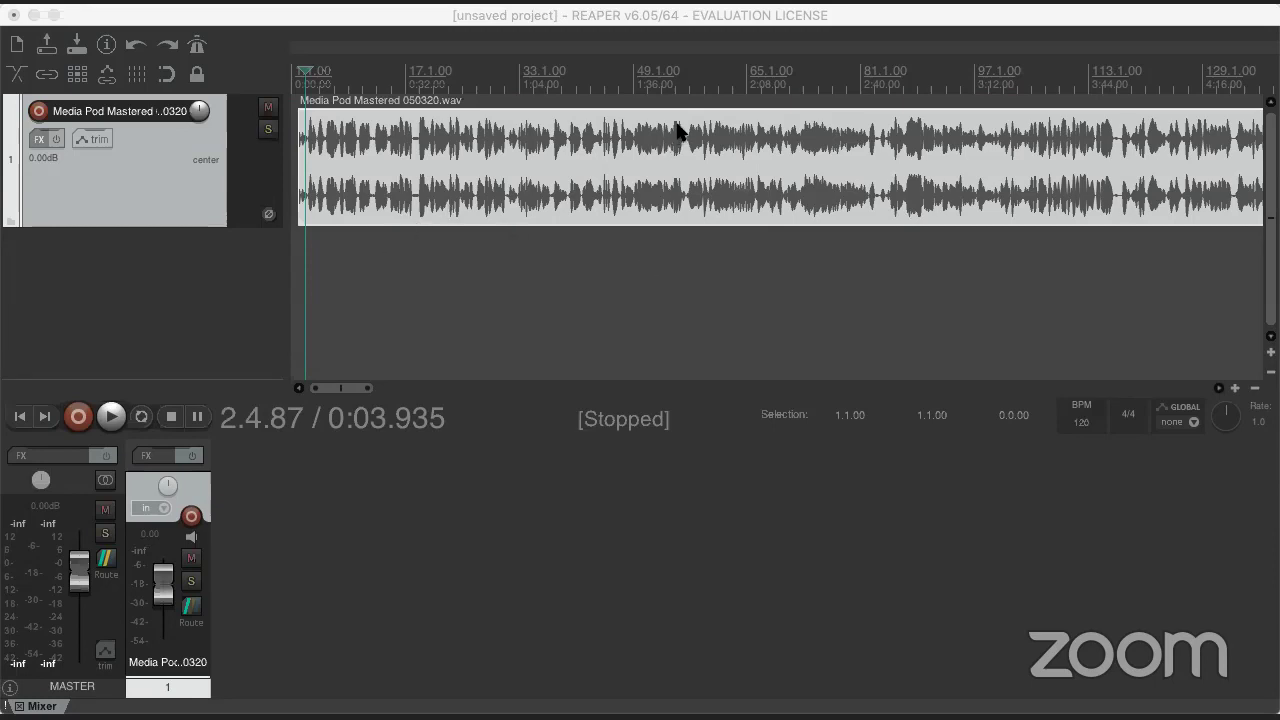
click(197, 78)
click(280, 2)
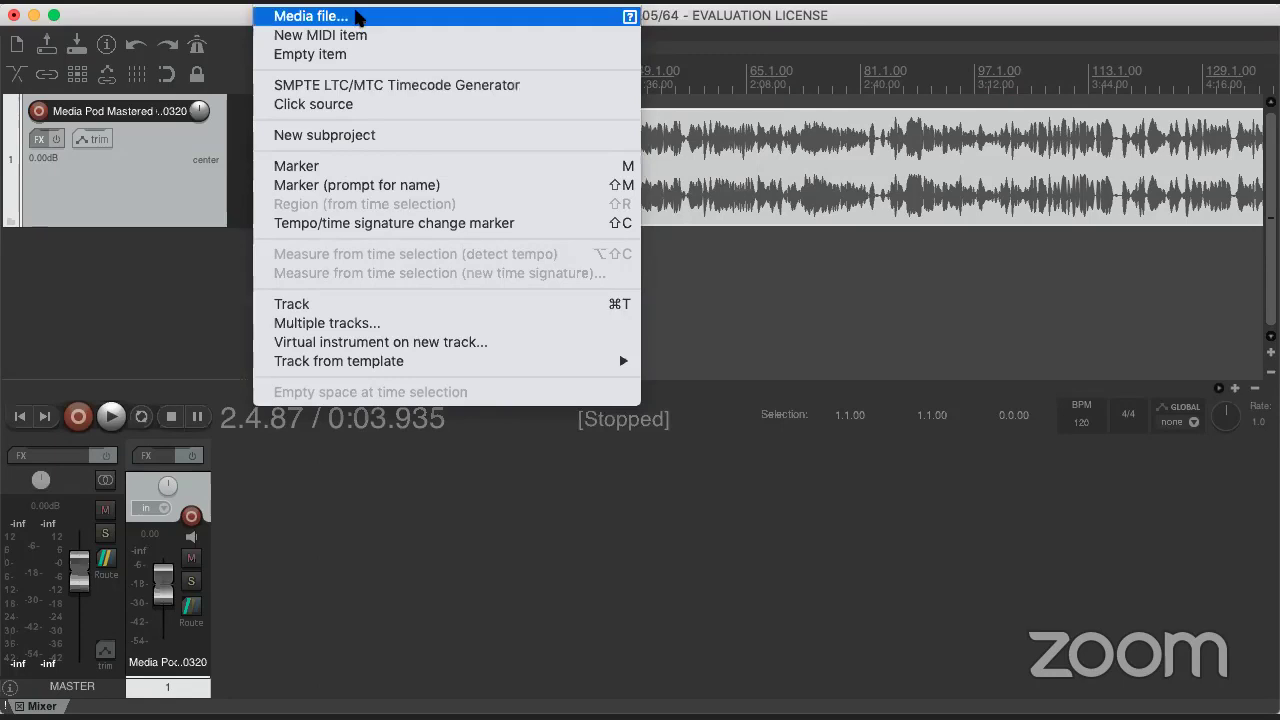
click(355, 17)
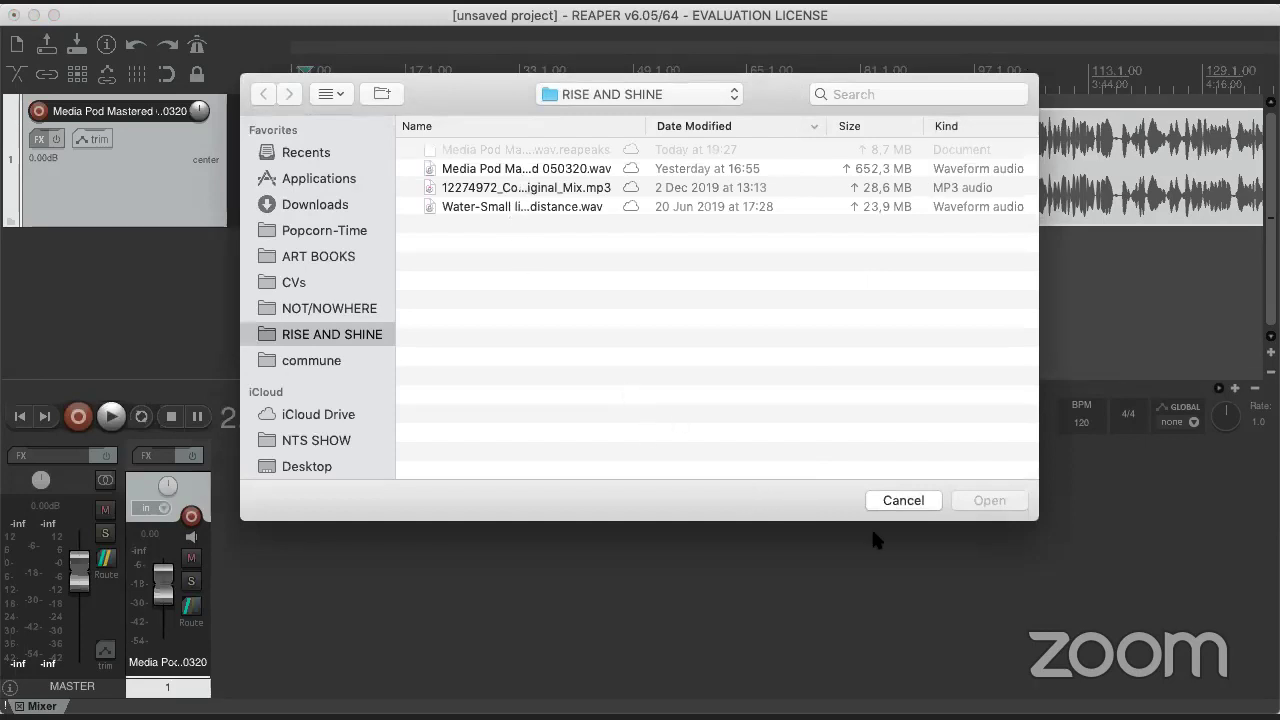
click(900, 502)
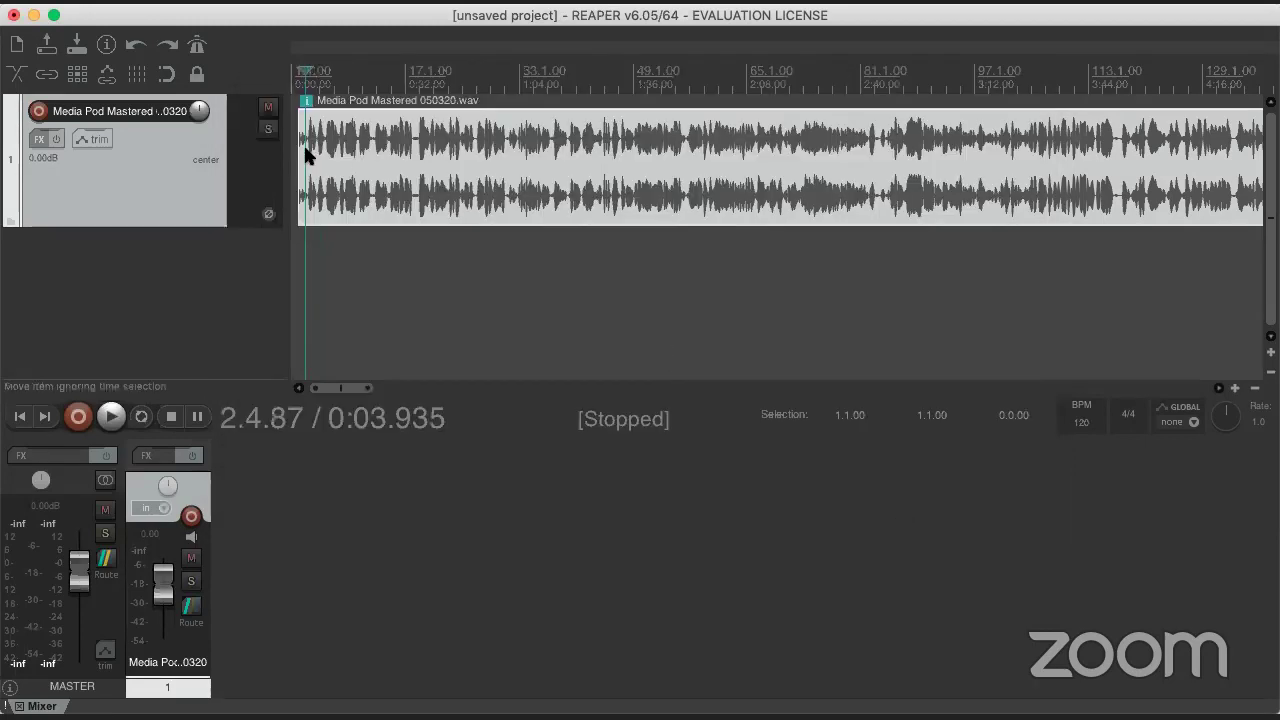
- Make track 1 taller and move its audio item to the very start of the project, checking it with a brief playback
drag(211, 224, 210, 271)
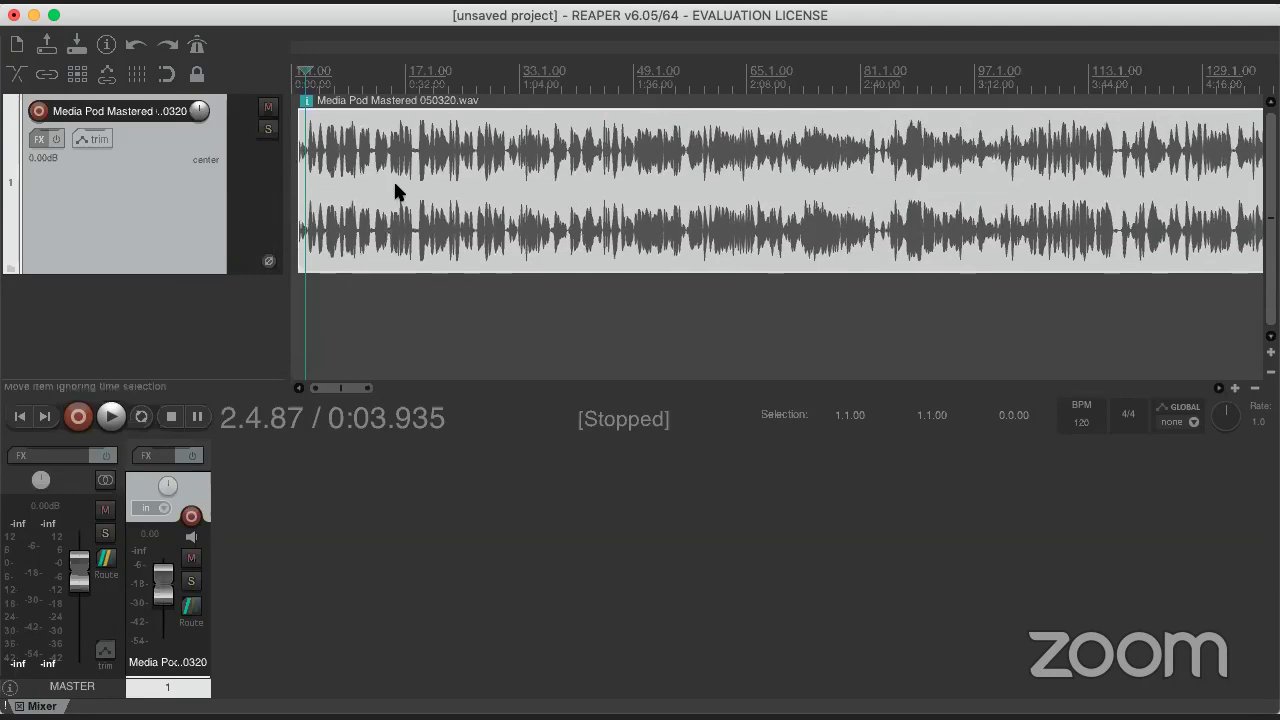
drag(393, 180, 335, 185)
key(space)
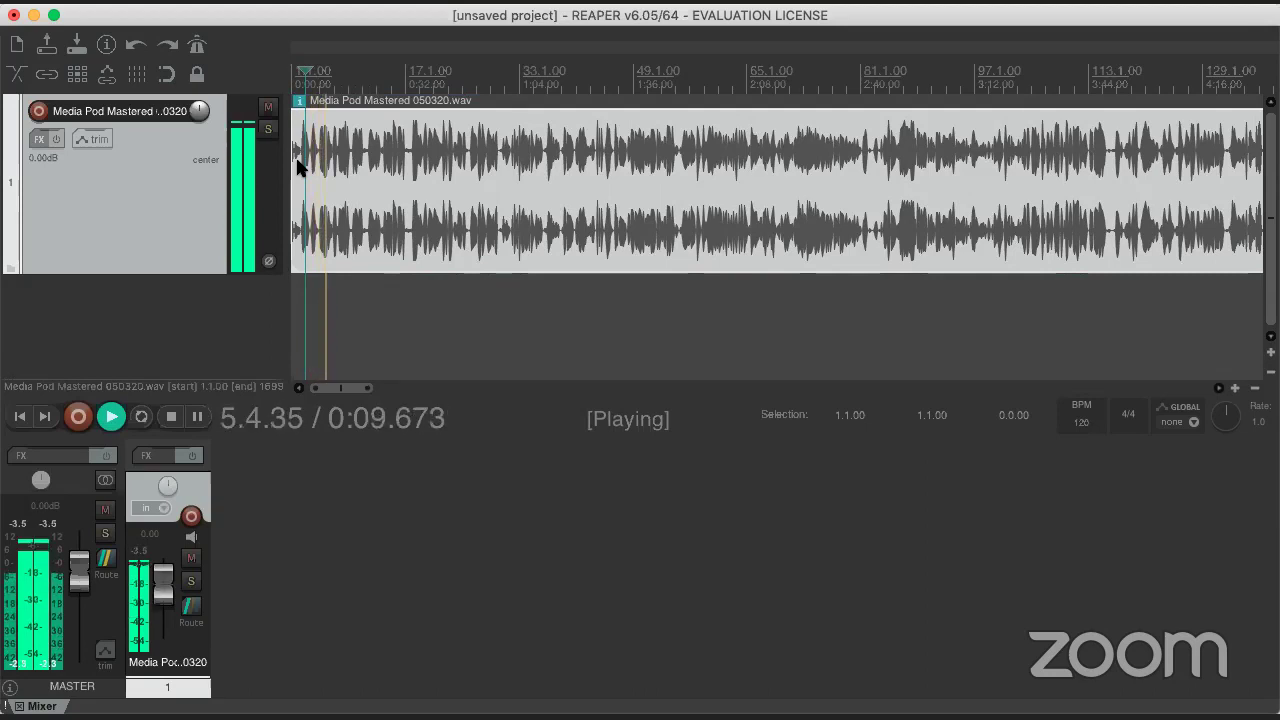
key(space)
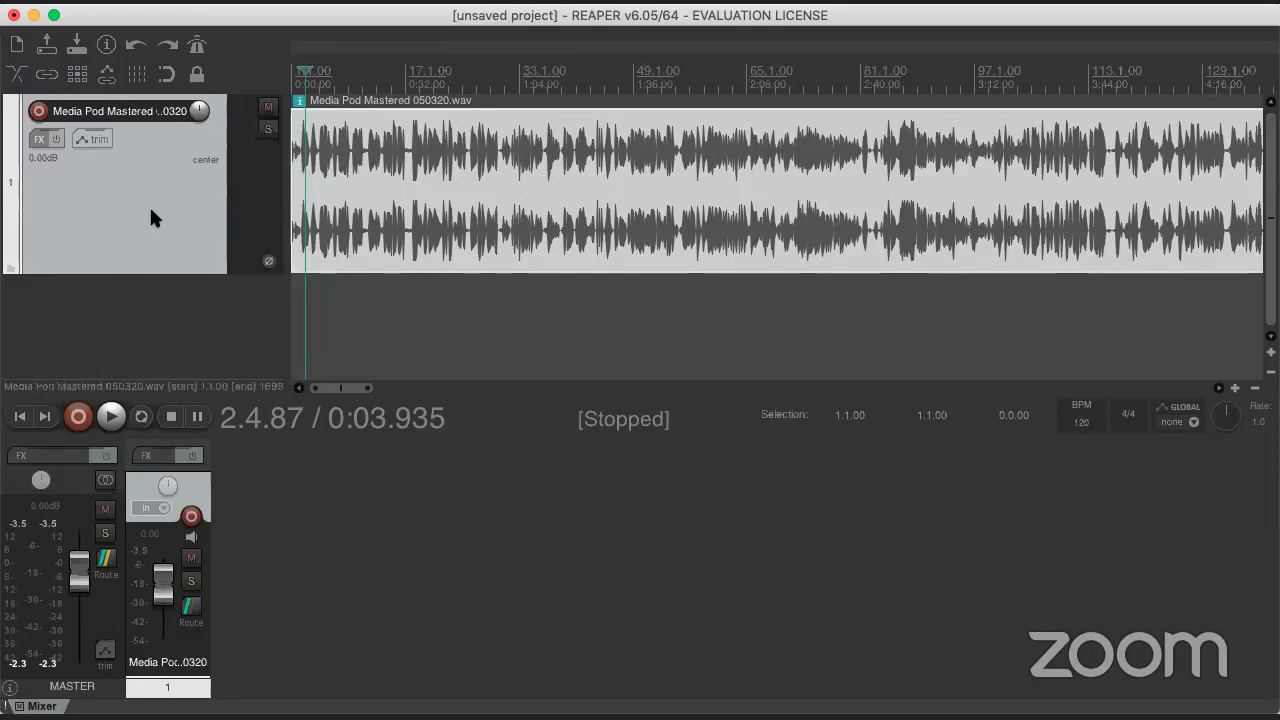
- Insert two new empty tracks below the Media Pod Mastered track
right_click(155, 303)
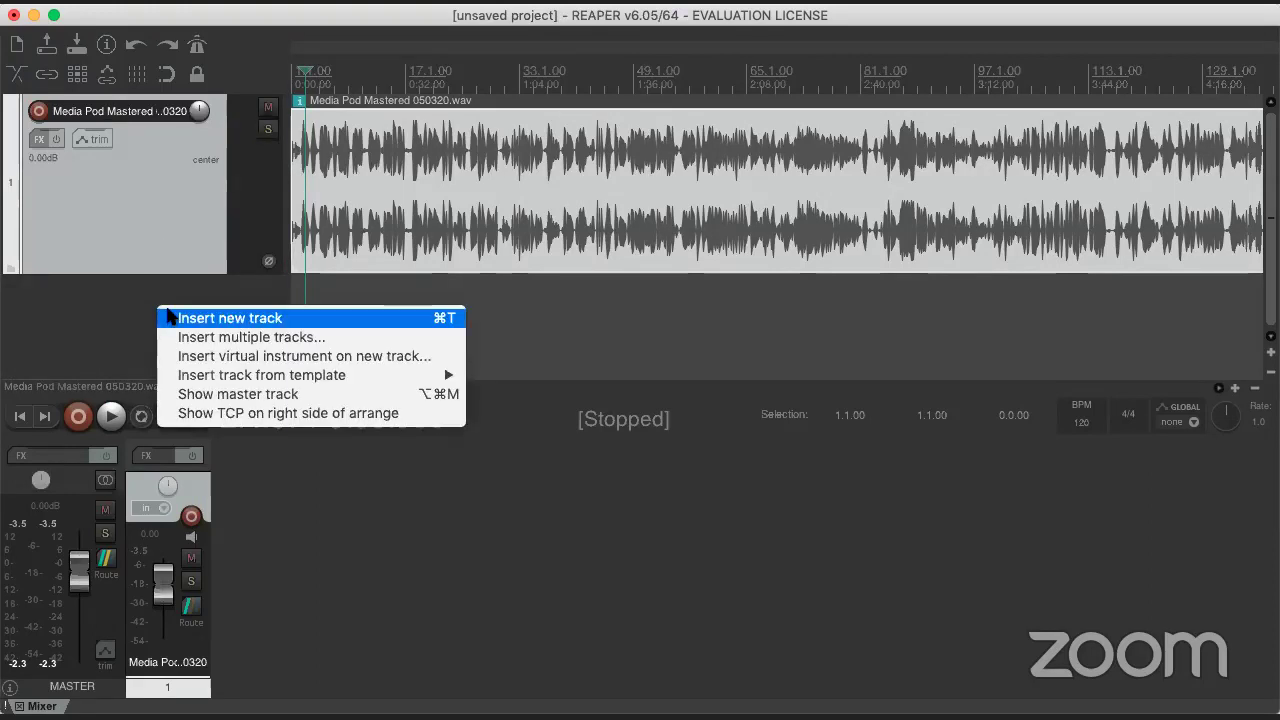
click(167, 312)
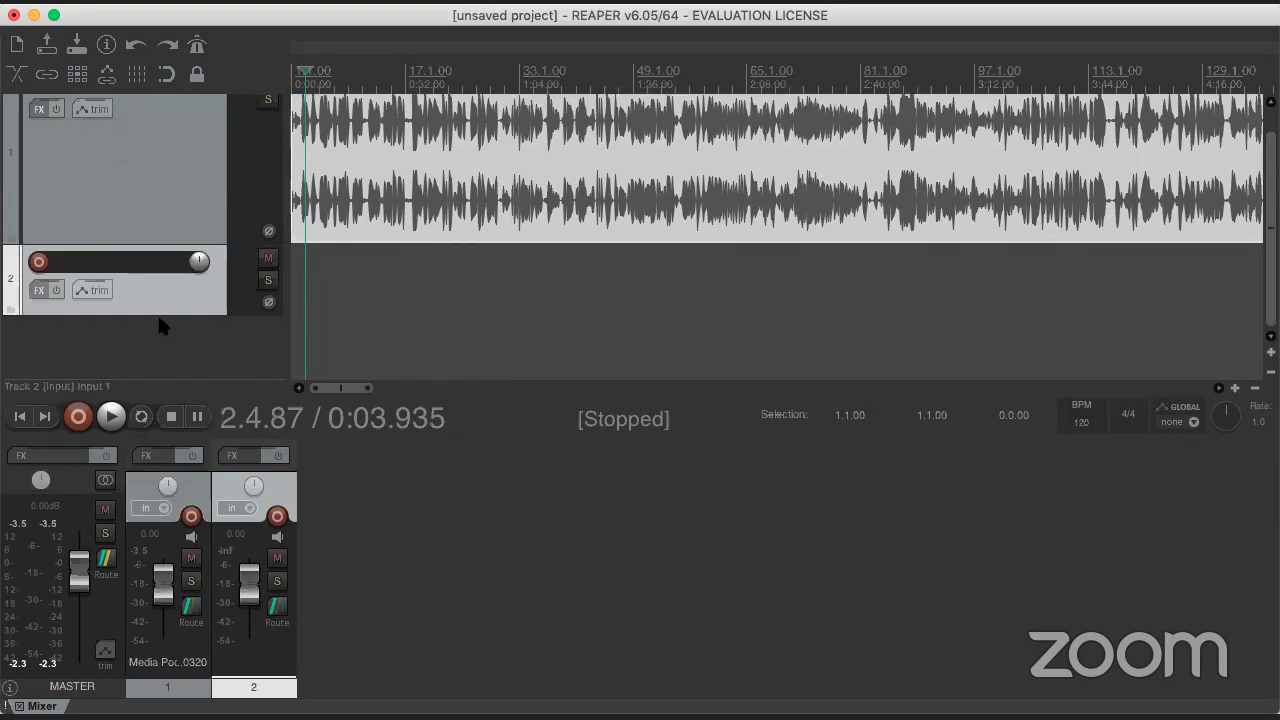
right_click(168, 324)
click(183, 336)
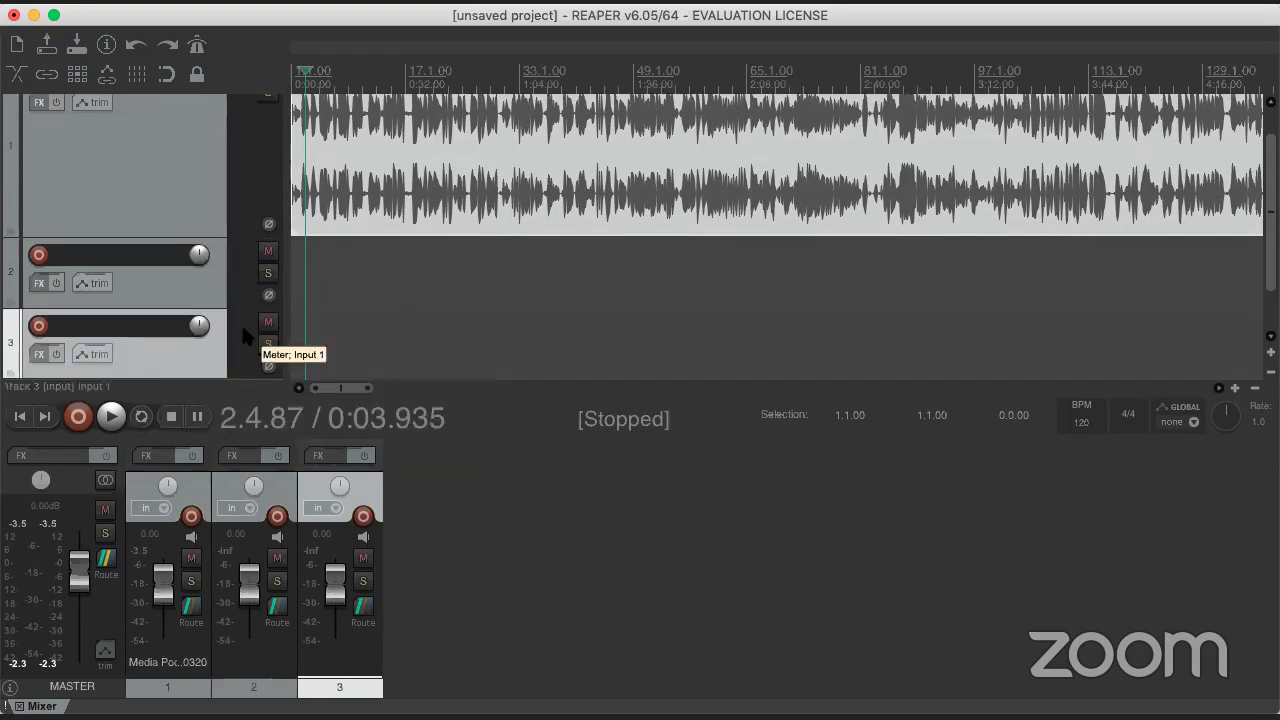
- Delete the two empty tracks, keeping only the track with the podcast audio
right_click(181, 337)
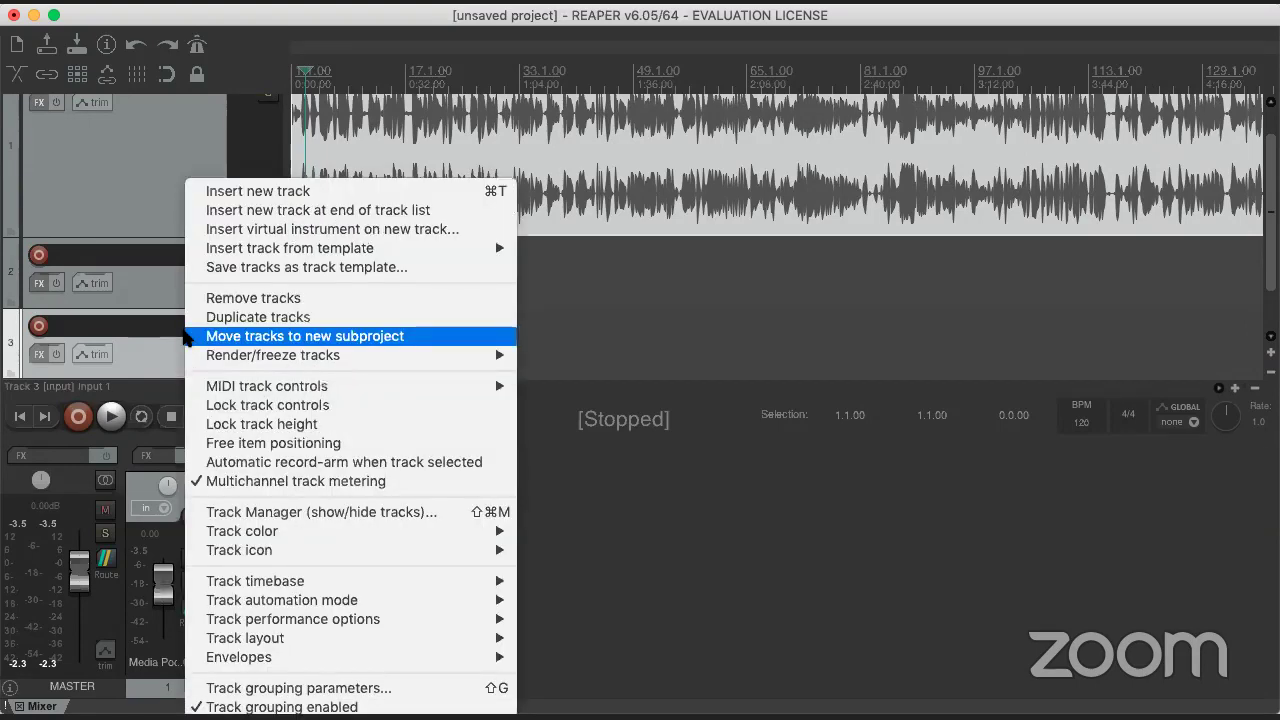
click(155, 368)
key(Delete)
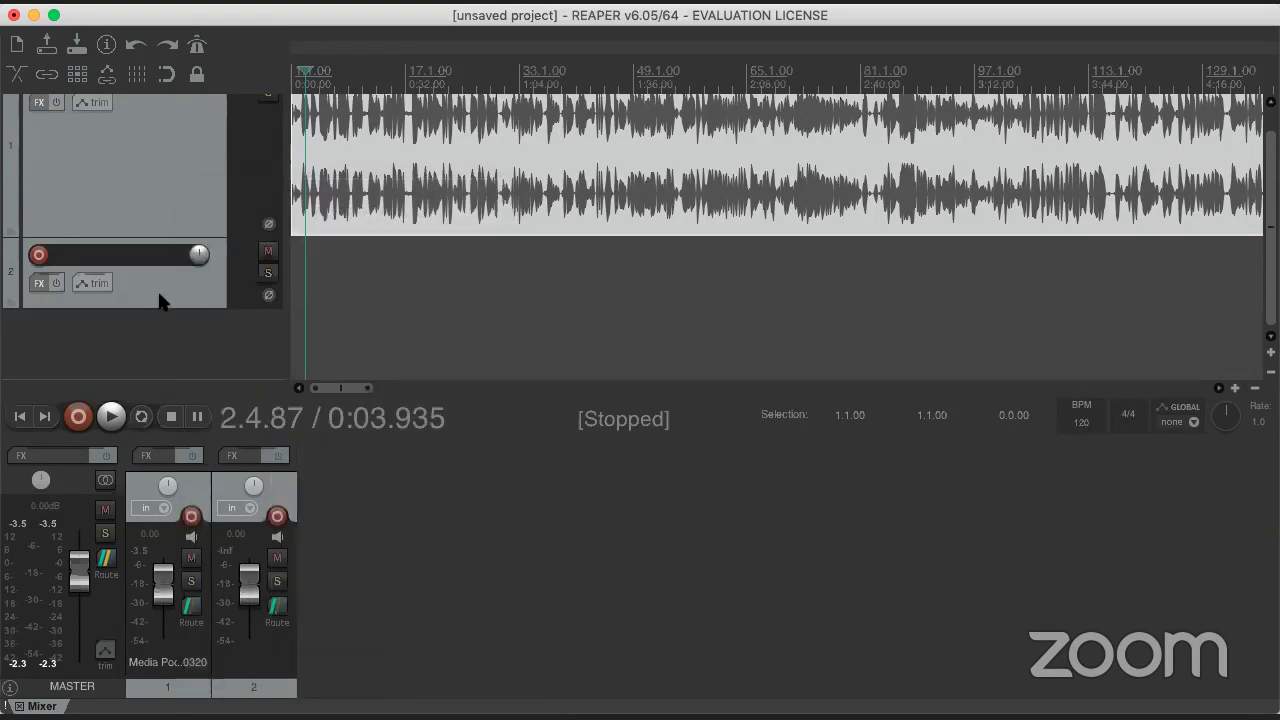
scroll(157, 323, up, 1)
key(Delete)
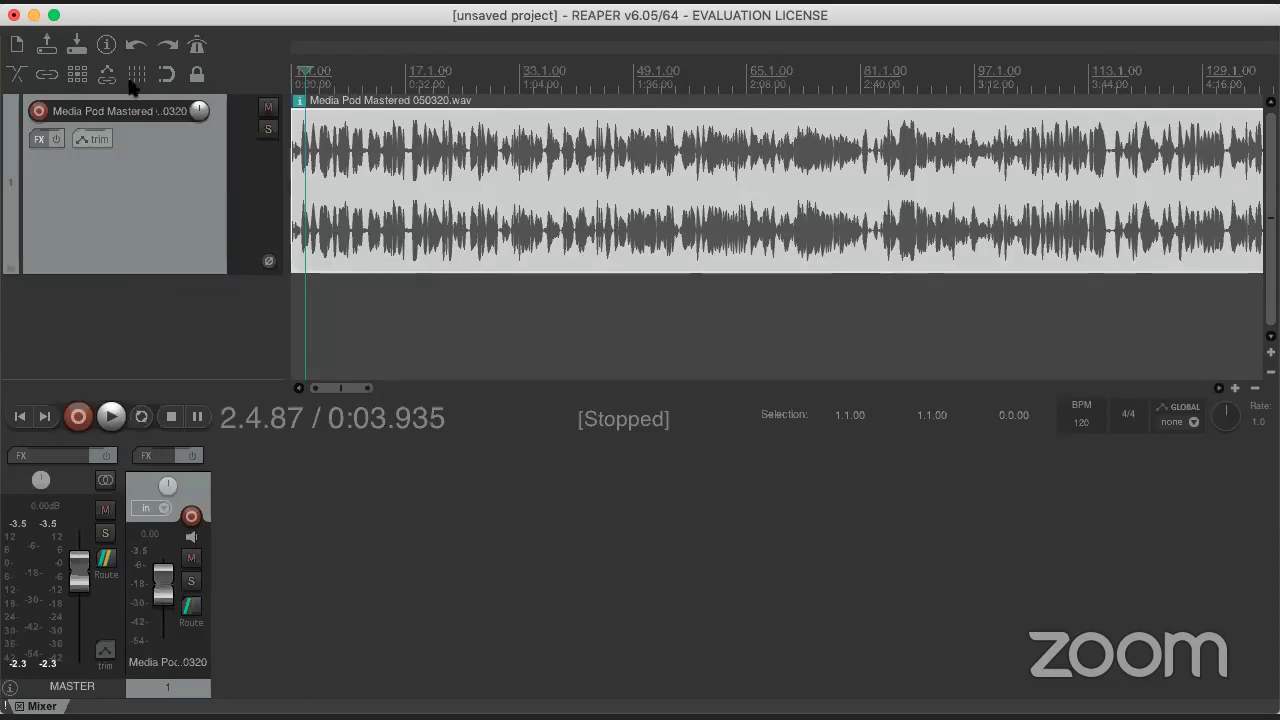
- Rename track 1 as Voice
click(137, 120)
double_click(130, 117)
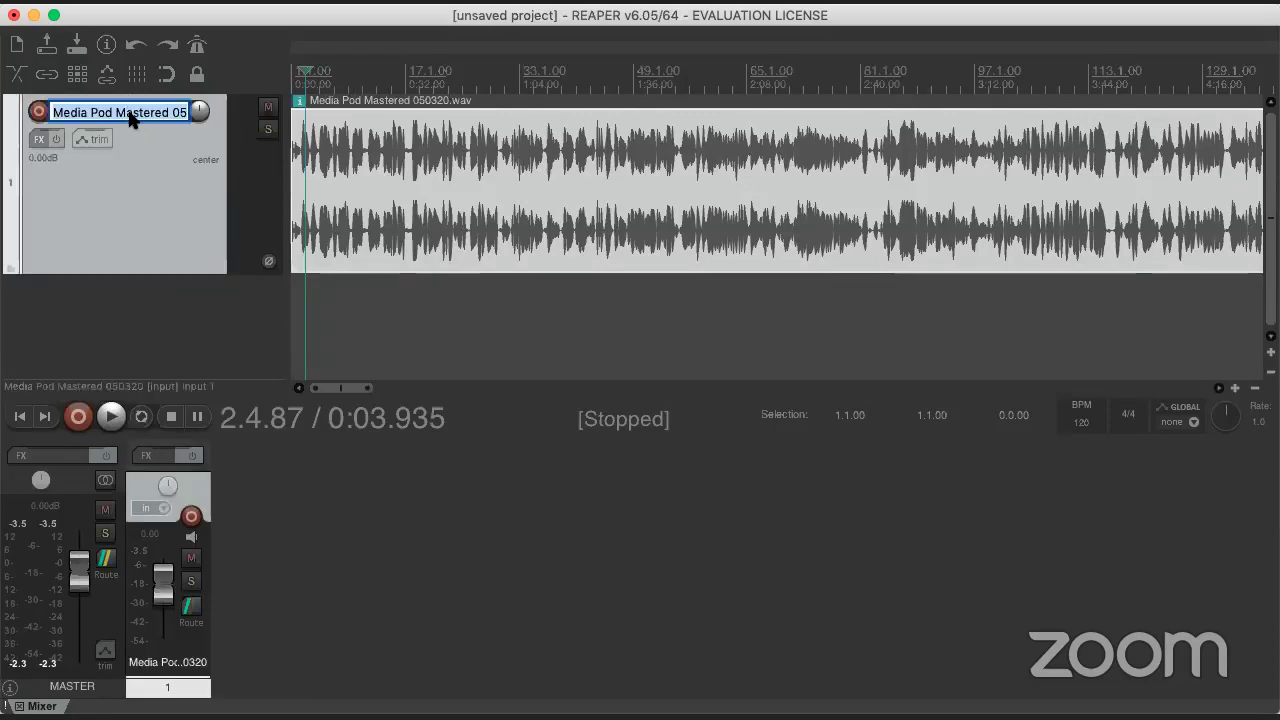
text(Voice)
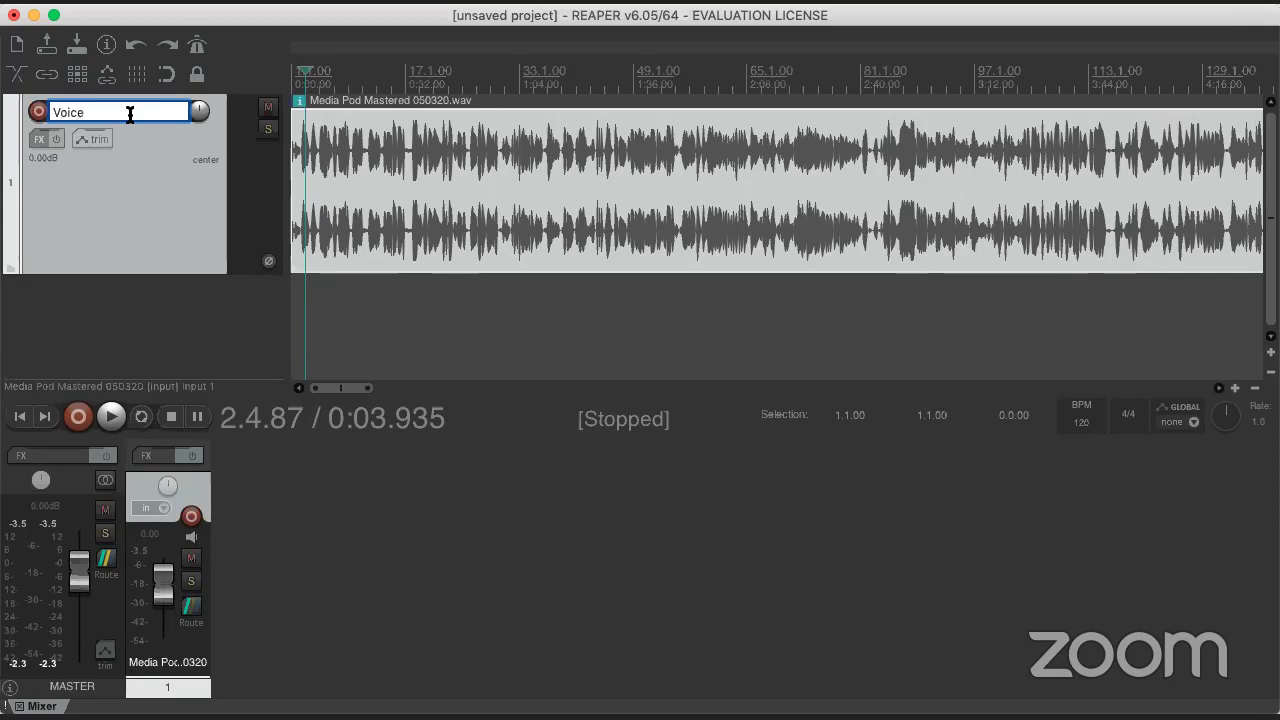
key(Return)
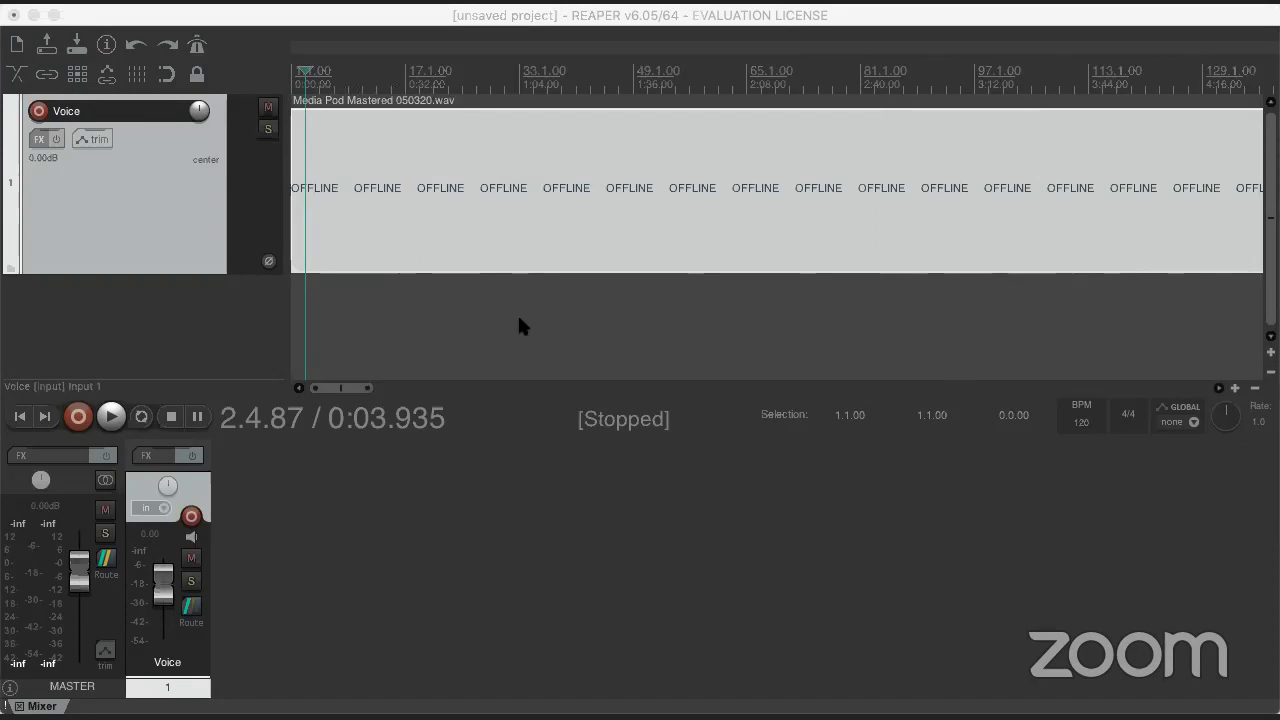
- Add 12274972_Compass_Joint_Original_Mix.mp3 and Water-Small light flowing stream, medium distance.wav on separate new tracks below a shortened Voice track
drag(374, 328, 371, 323)
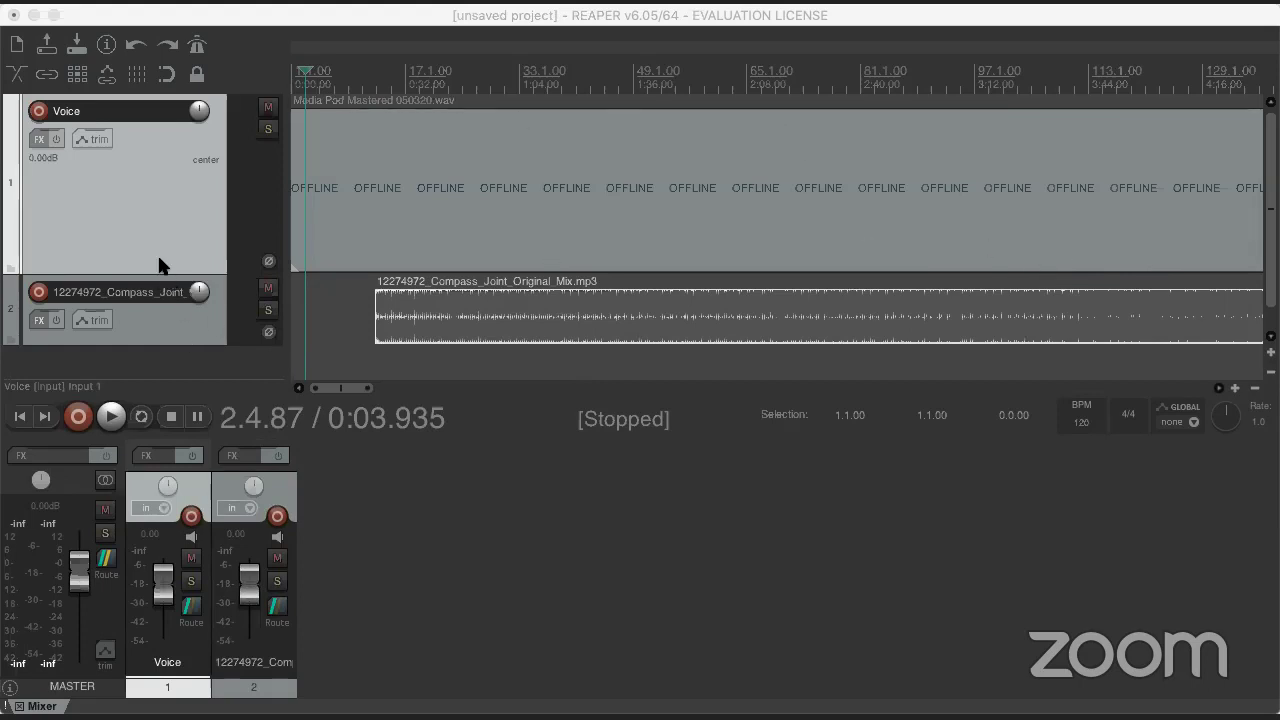
click(154, 279)
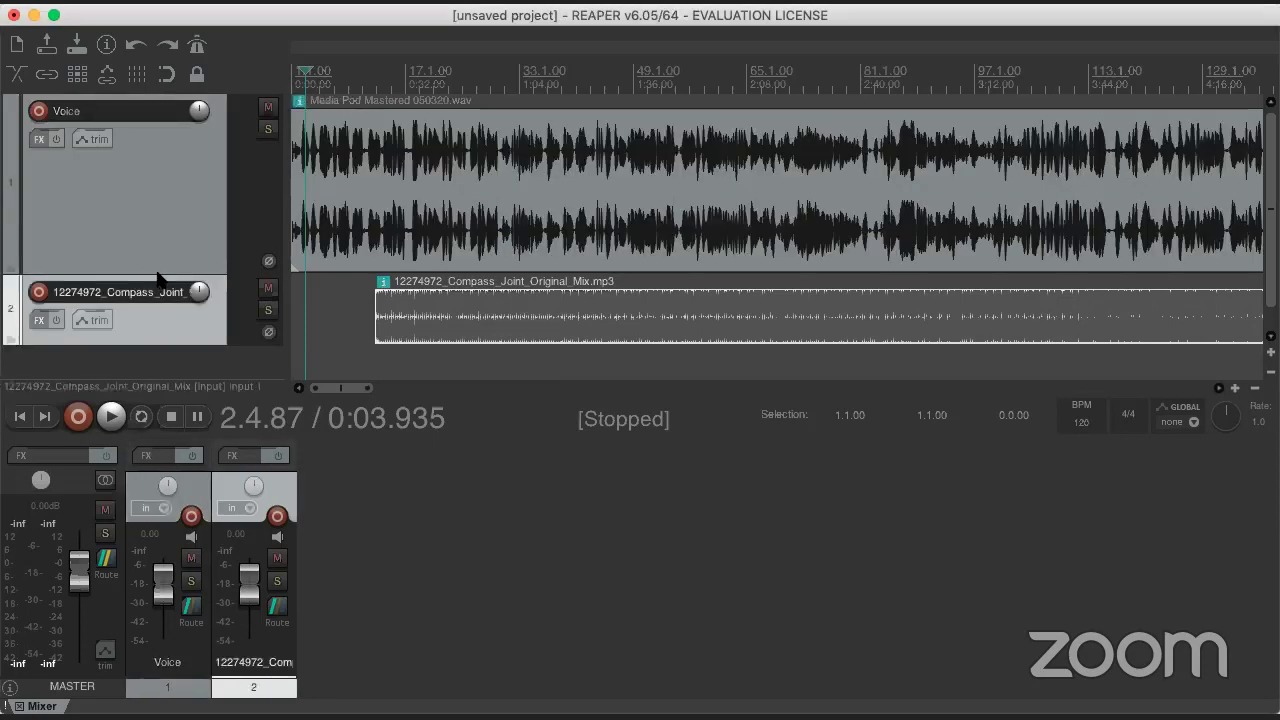
drag(152, 275, 152, 228)
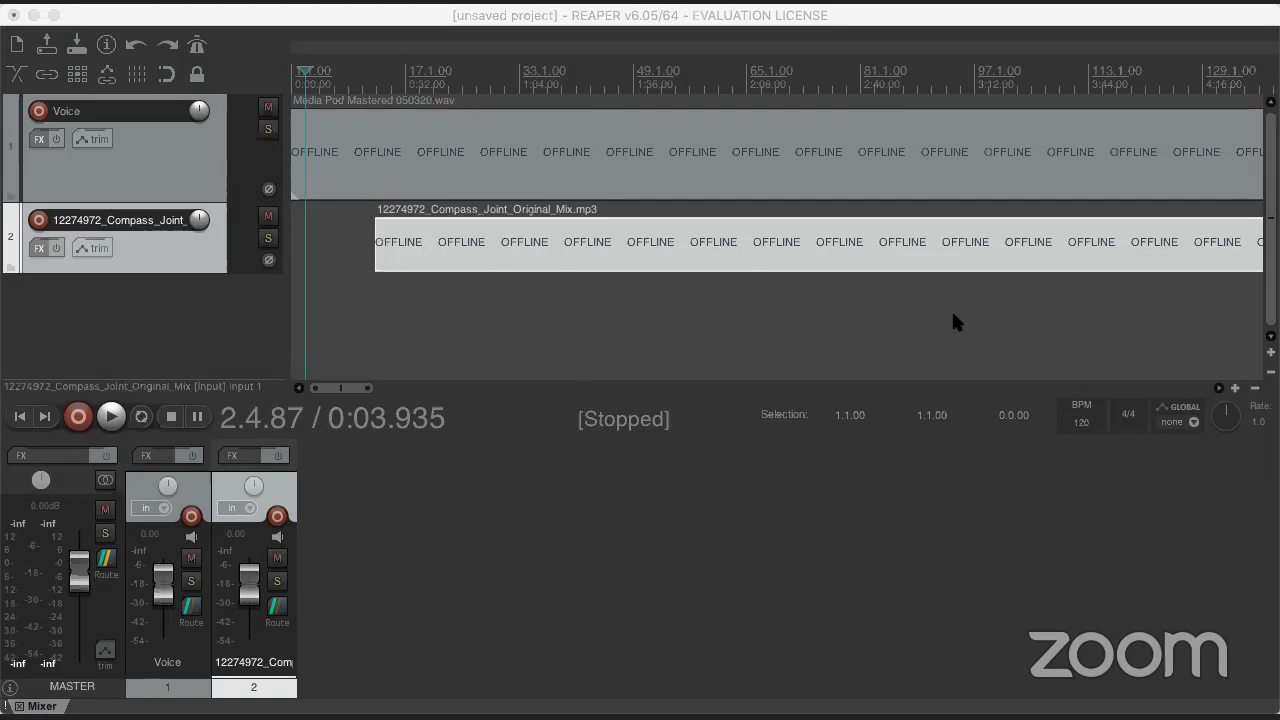
drag(809, 276, 329, 315)
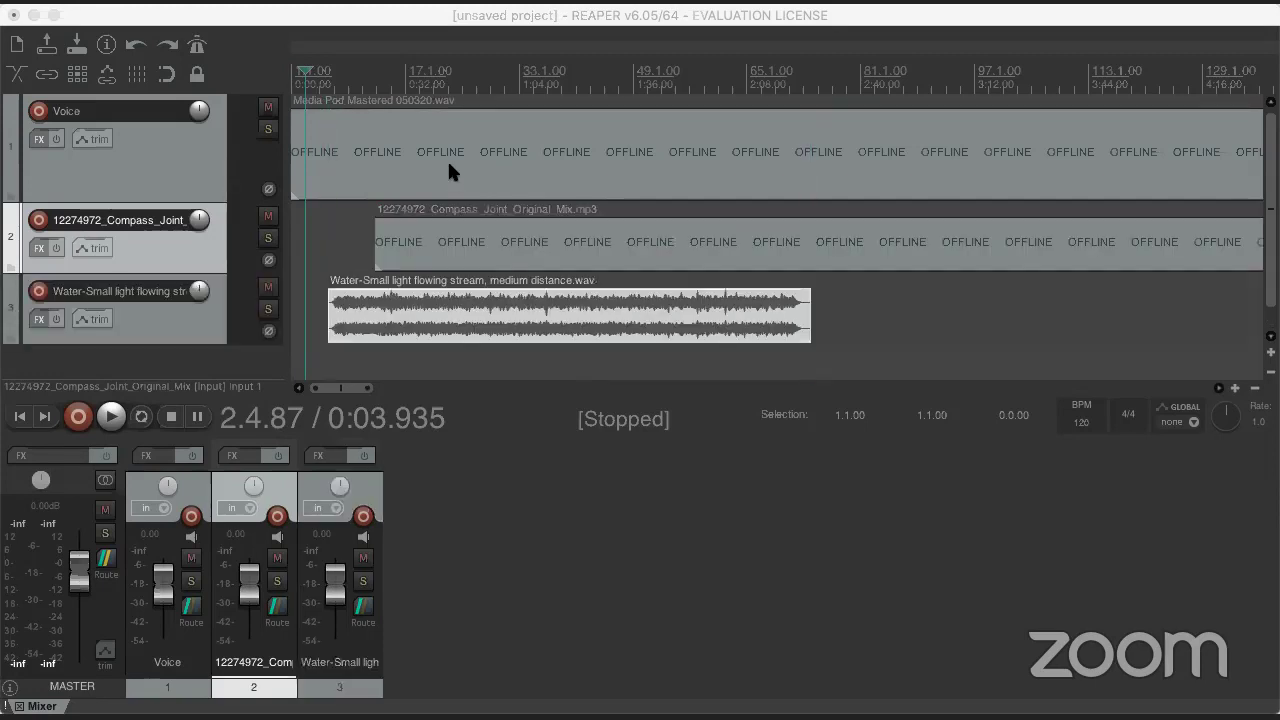
- Rename track 2 as Music and track 3 as Sound
double_click(171, 226)
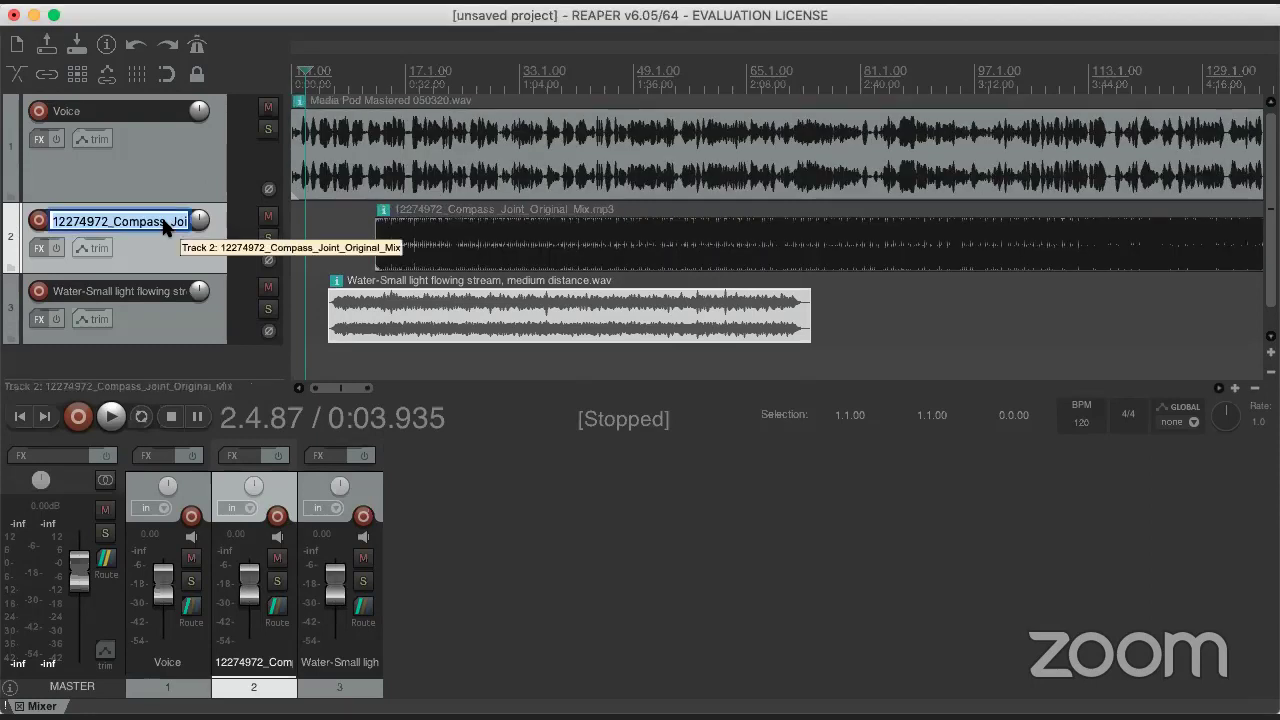
text(Music)
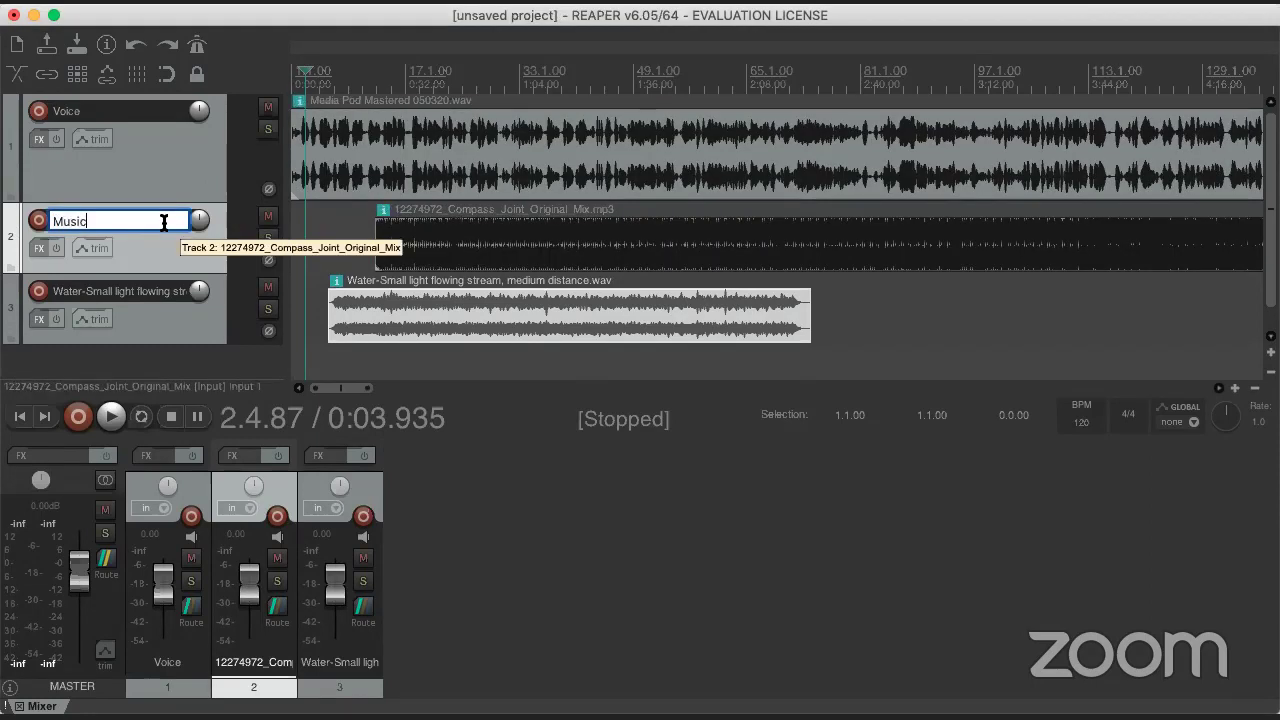
double_click(155, 300)
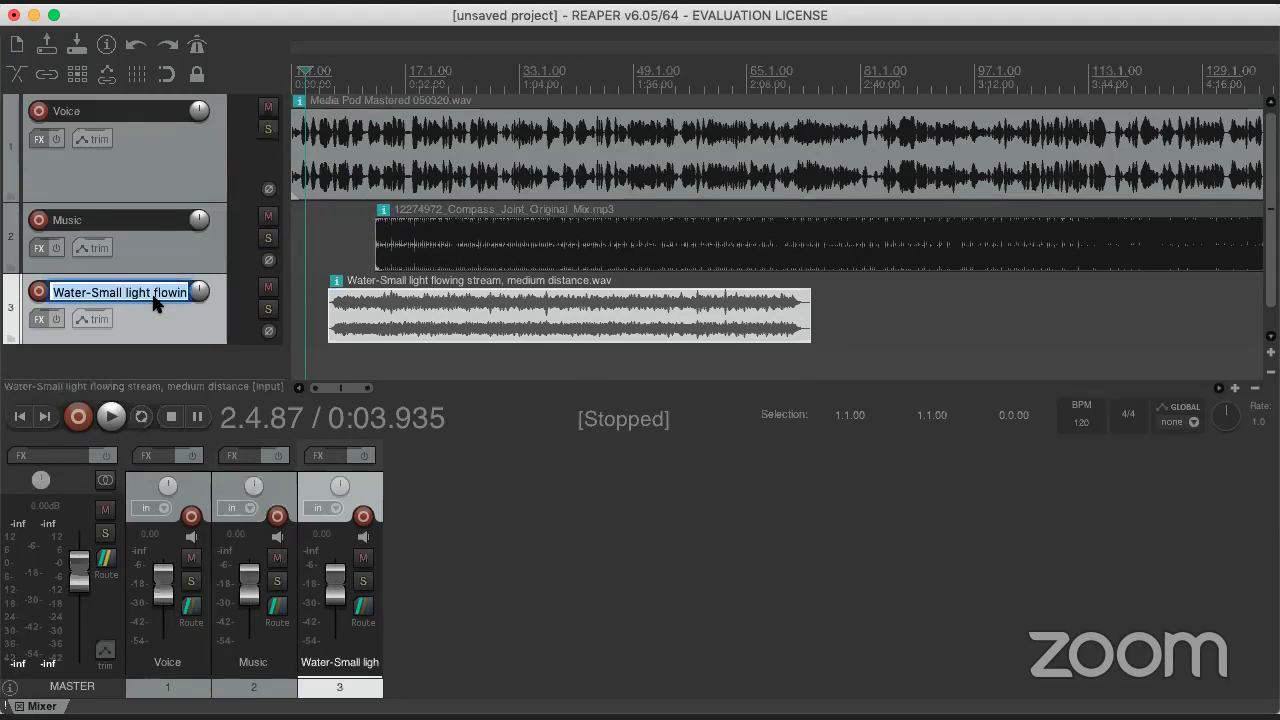
text(At)
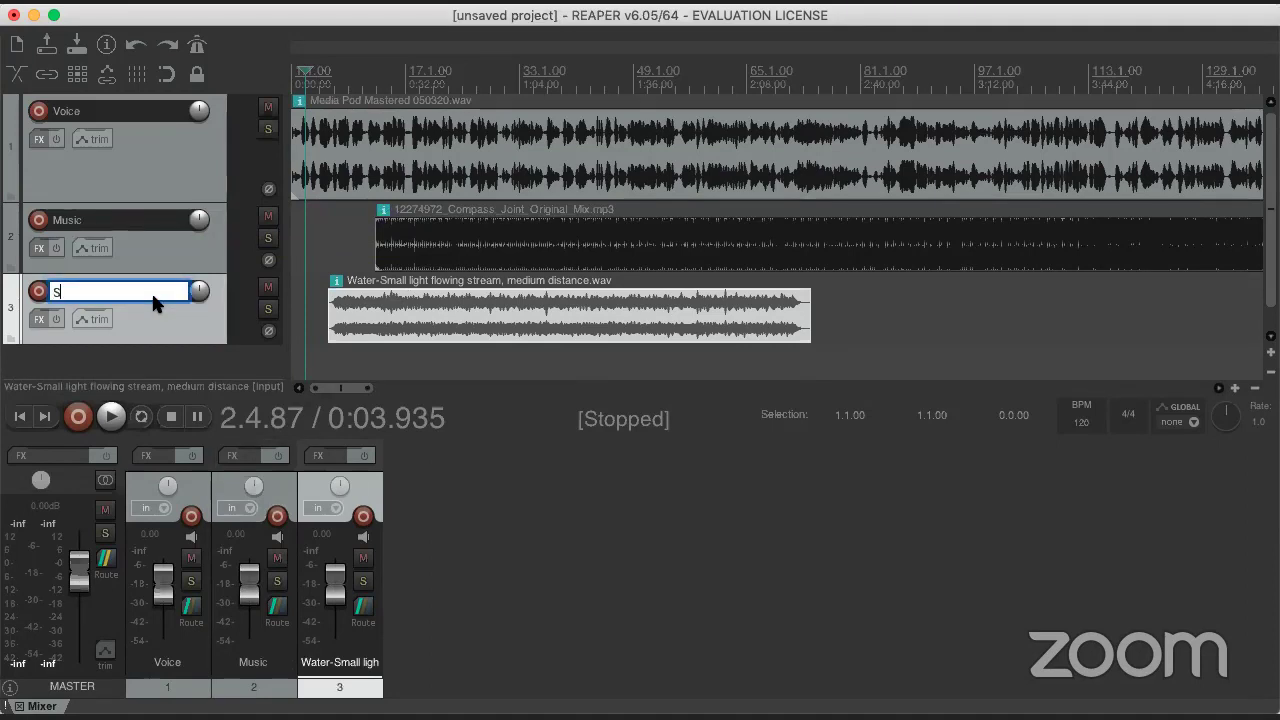
click(193, 349)
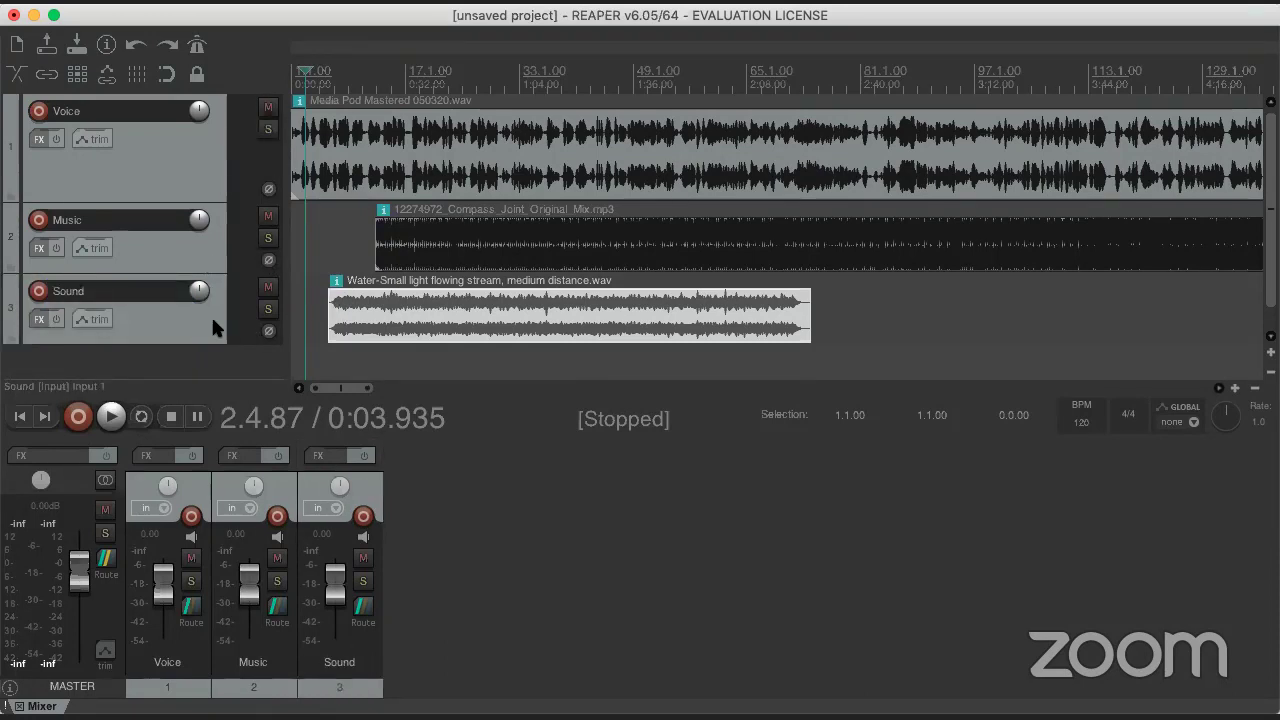
- Mute the Voice track, listen to the Music and Sound tracks from about 0:33, and unmute Voice
click(280, 118)
click(268, 107)
key(space)
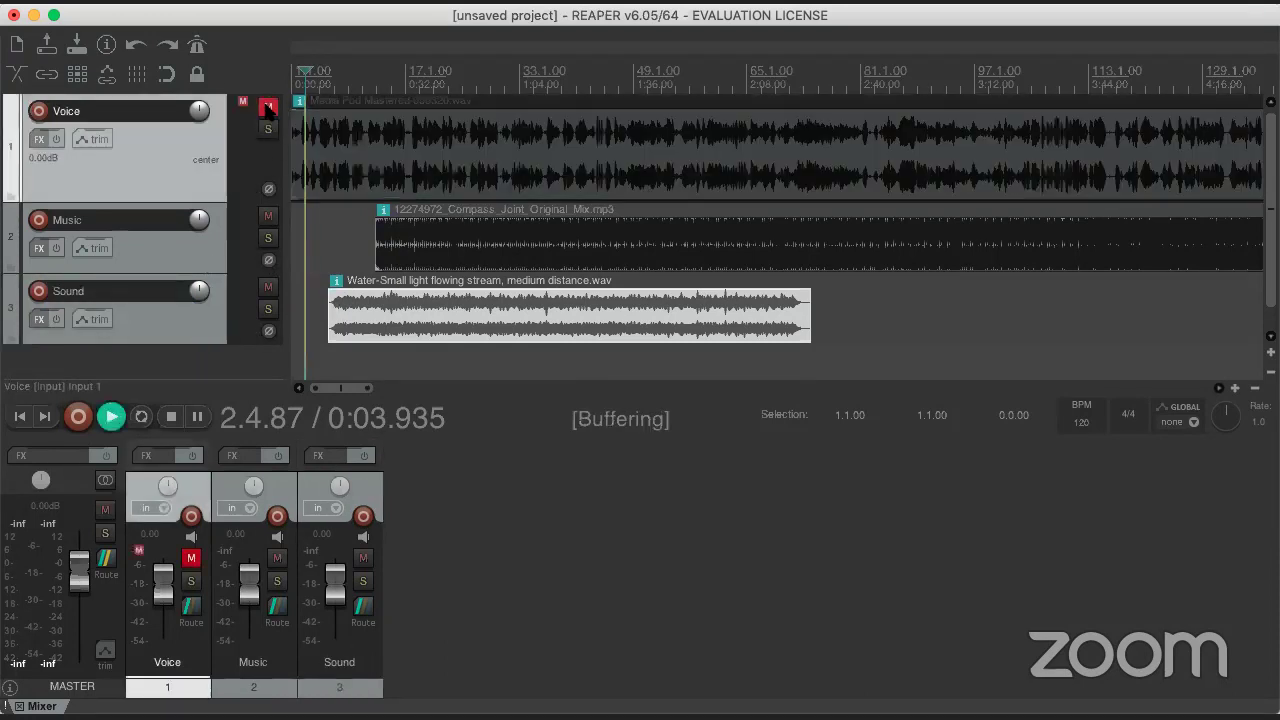
click(412, 170)
key(space)
key(space)
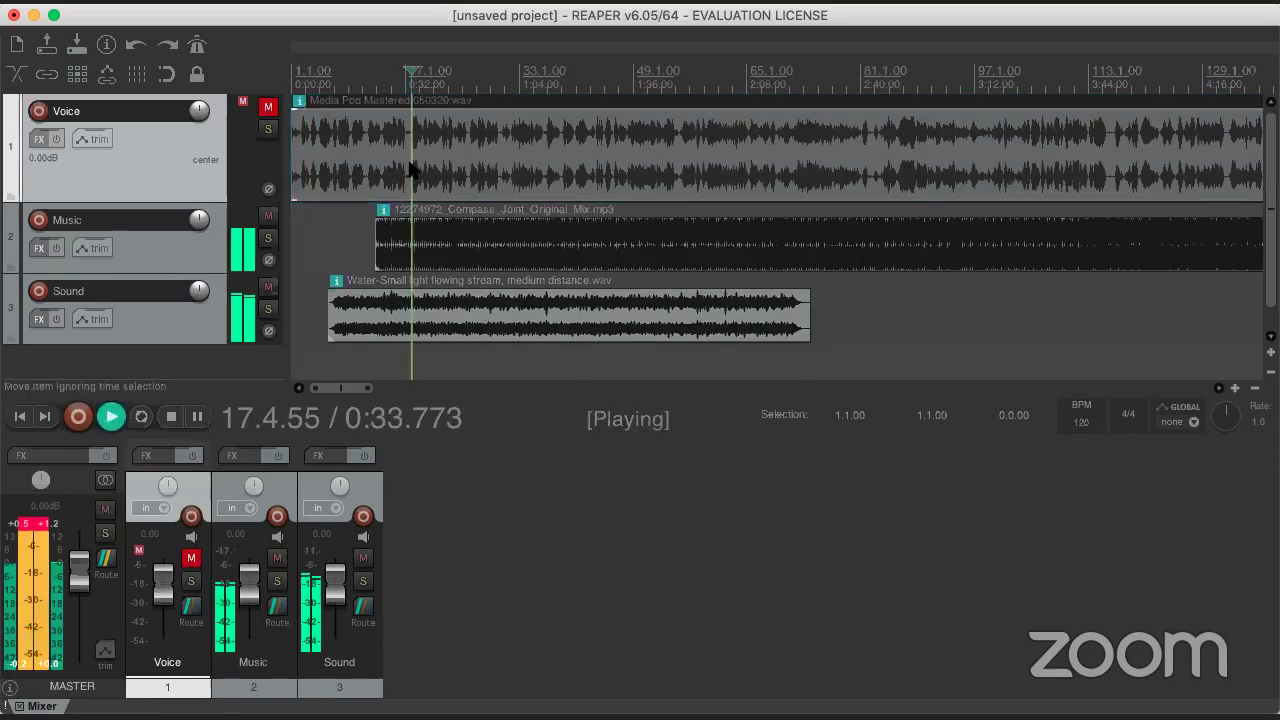
key(space)
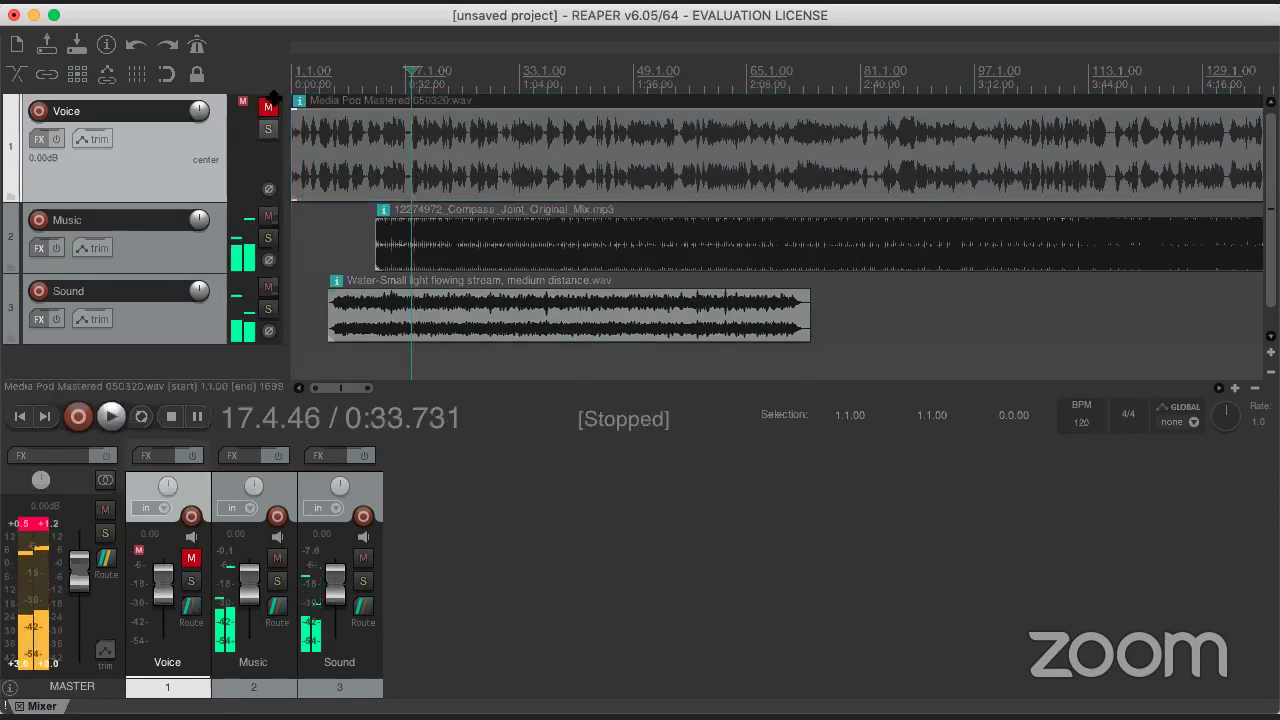
click(268, 107)
- Solo and unsolo the Music track, and mute and unmute it
click(268, 238)
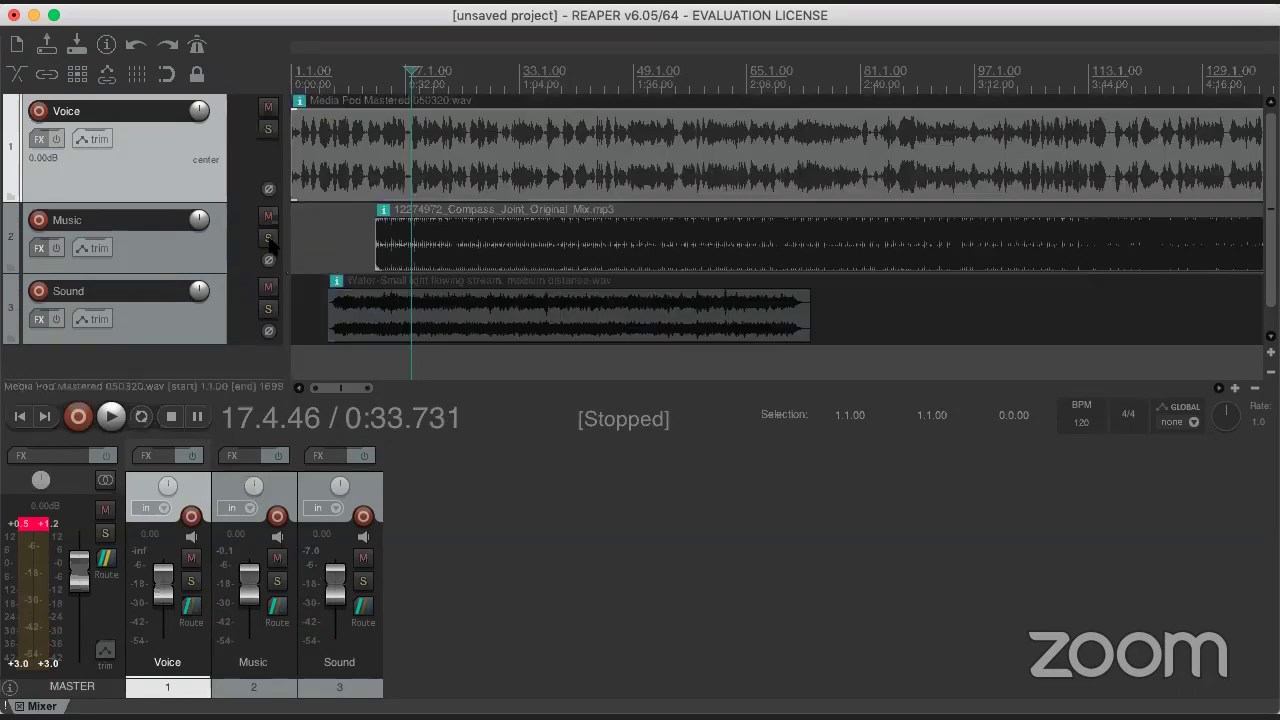
click(268, 238)
click(268, 216)
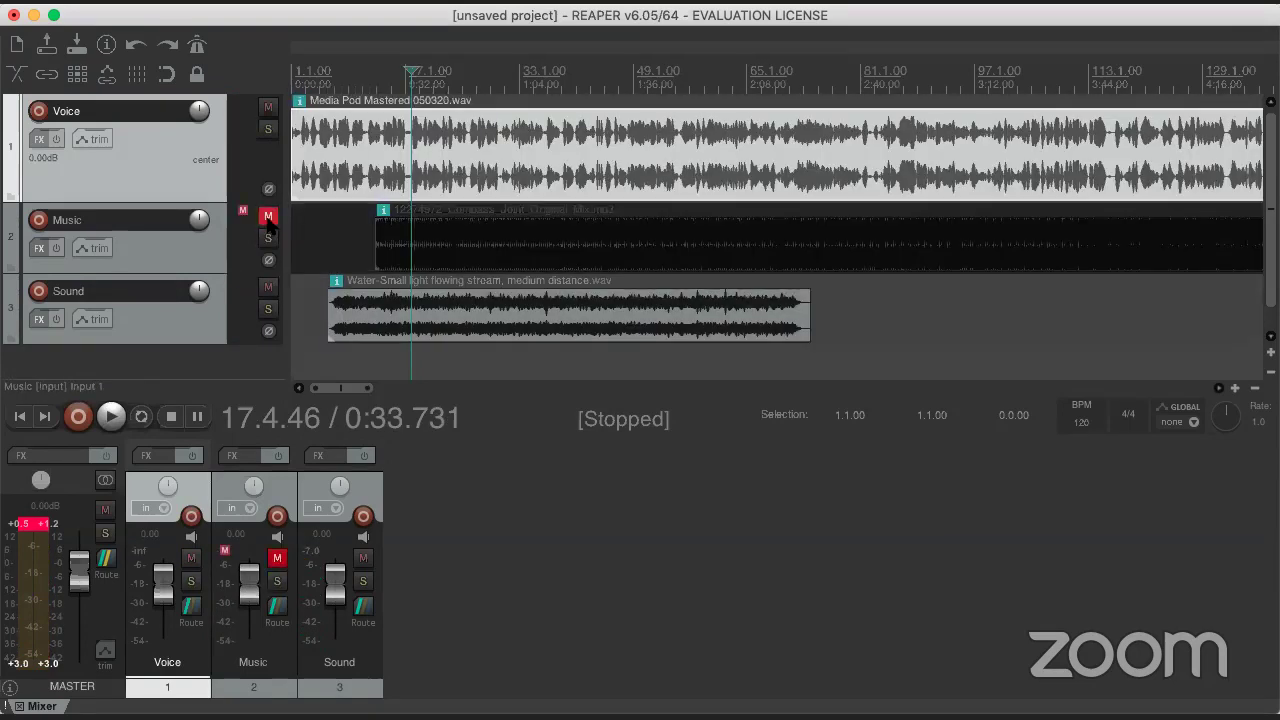
click(268, 216)
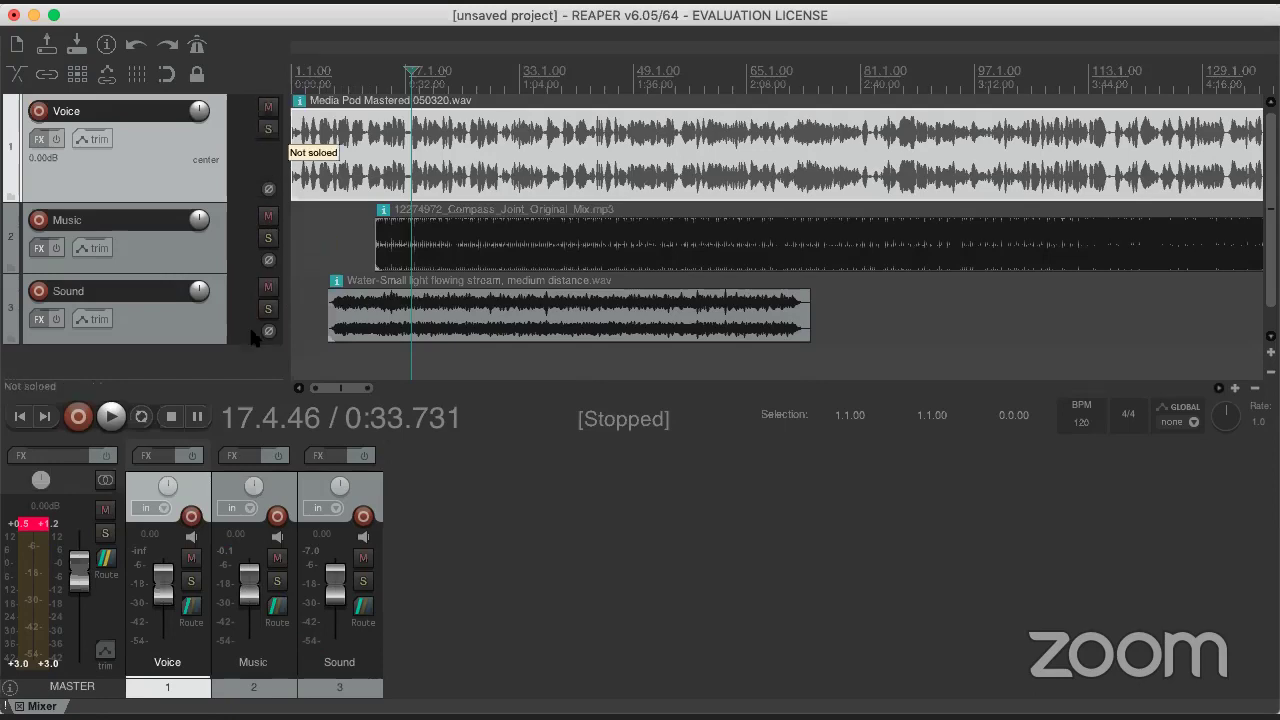
- Remove the Sound and Music tracks and increase the height of the Voice track
click(209, 331)
right_click(210, 333)
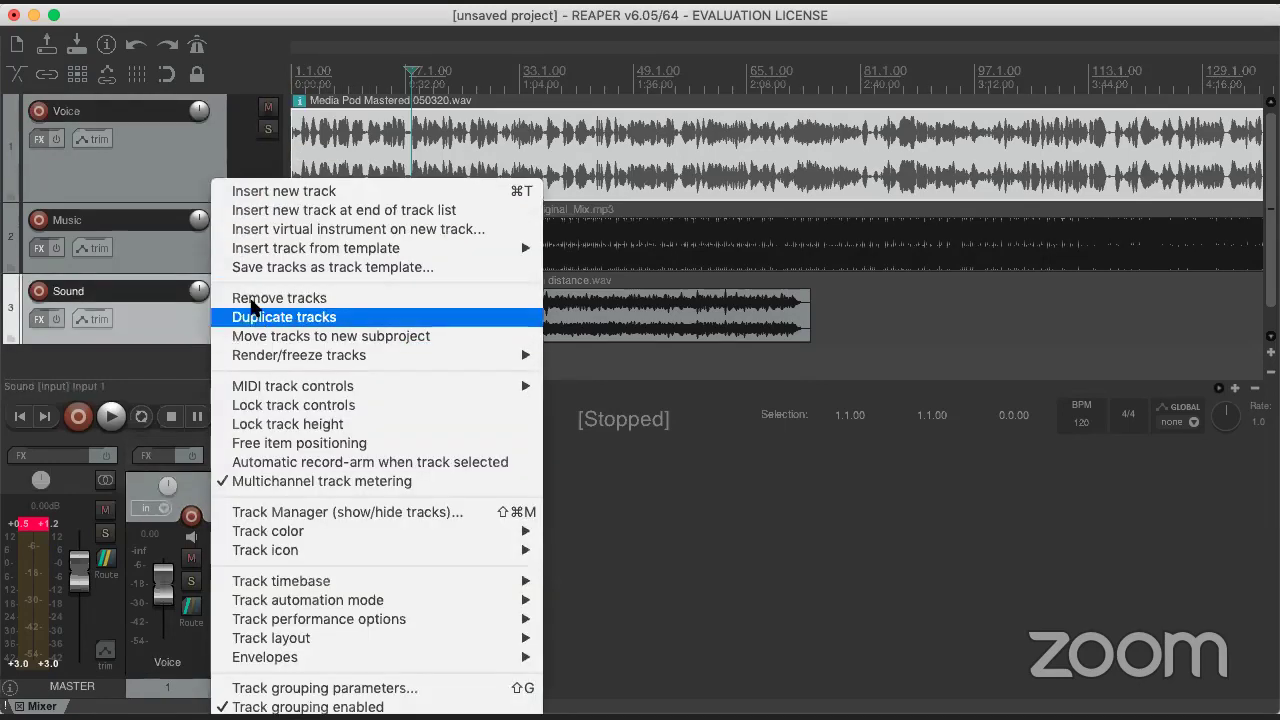
click(251, 298)
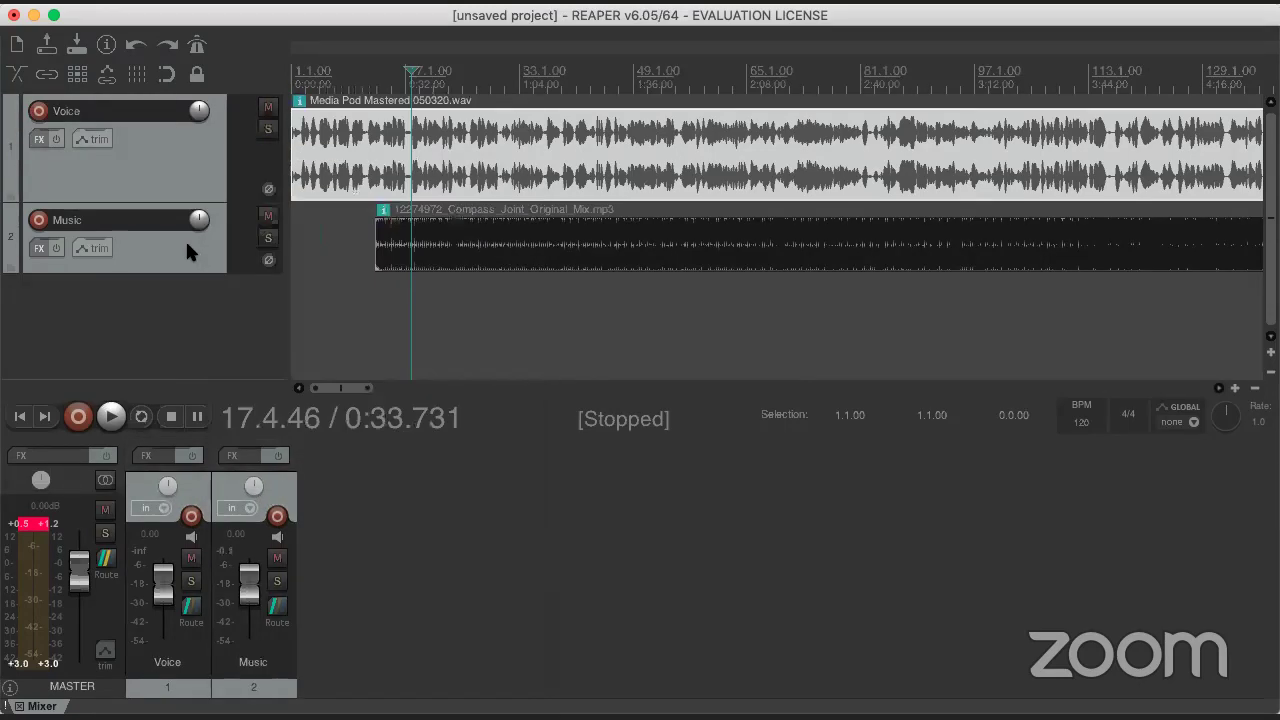
click(185, 238)
right_click(185, 239)
click(250, 300)
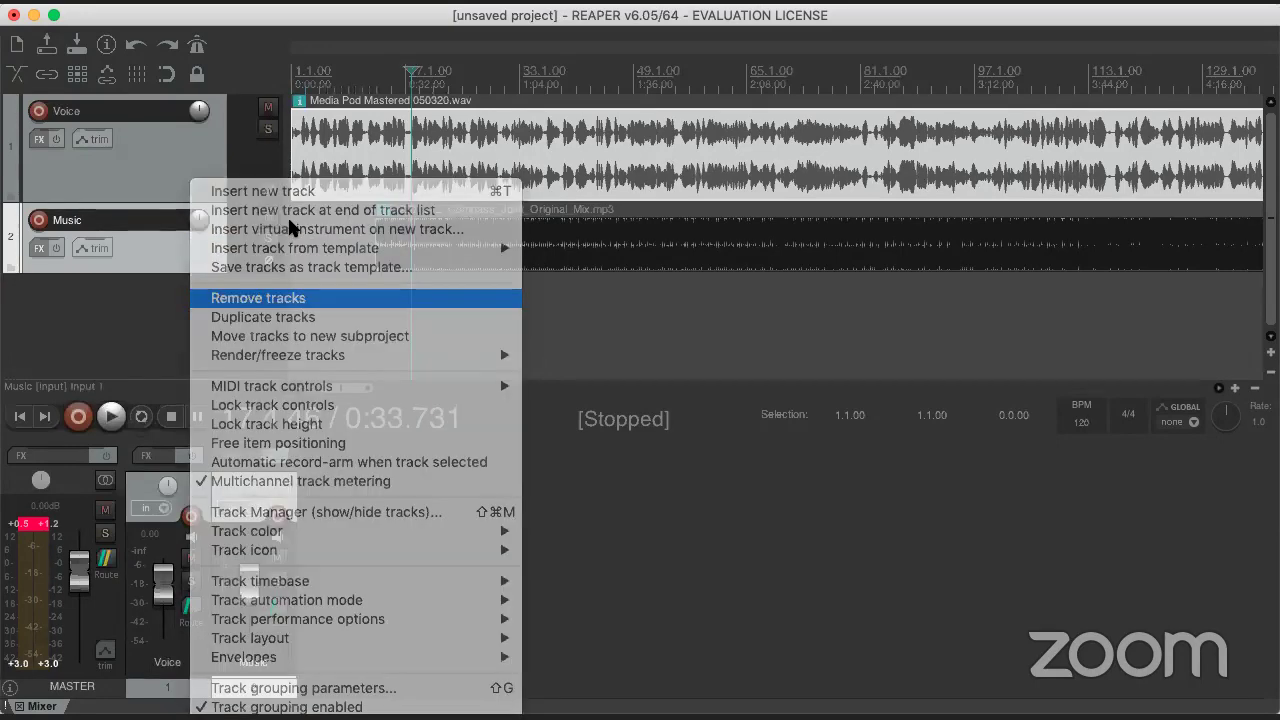
drag(213, 252, 205, 320)
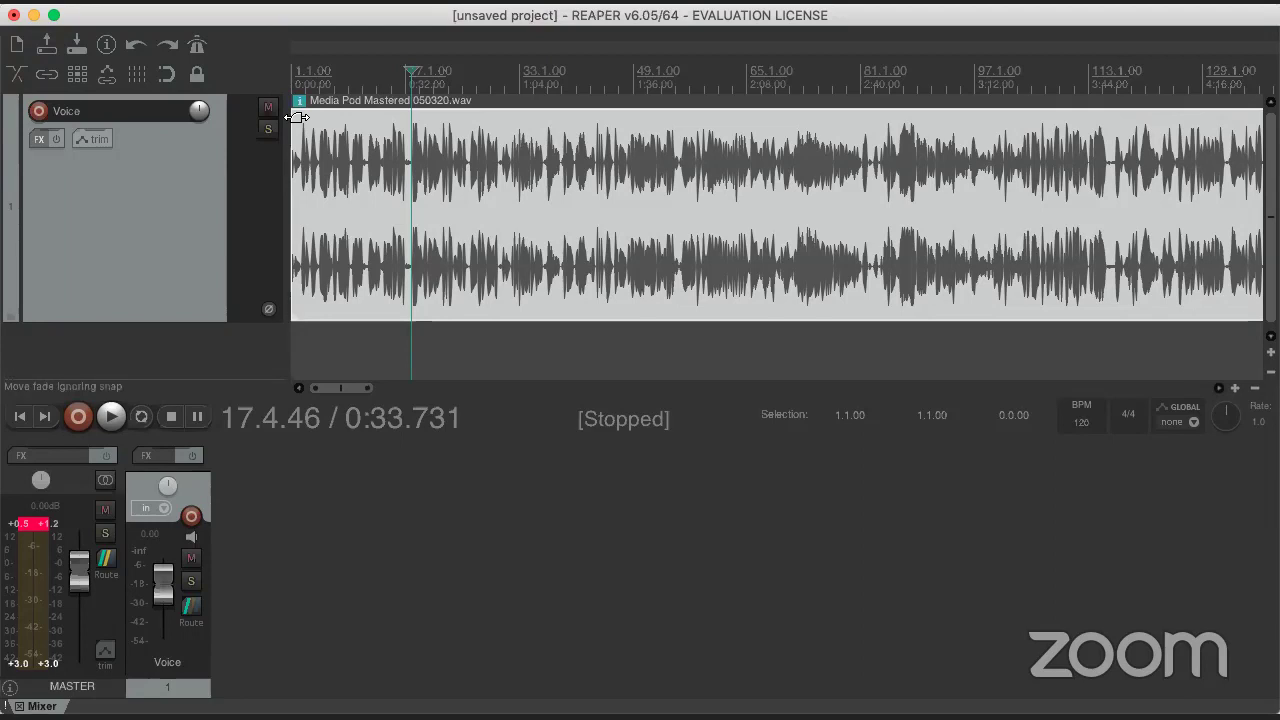
- Add a fade-in of about 48 seconds to the start of the voice clip and play its beginning
drag(297, 117, 481, 160)
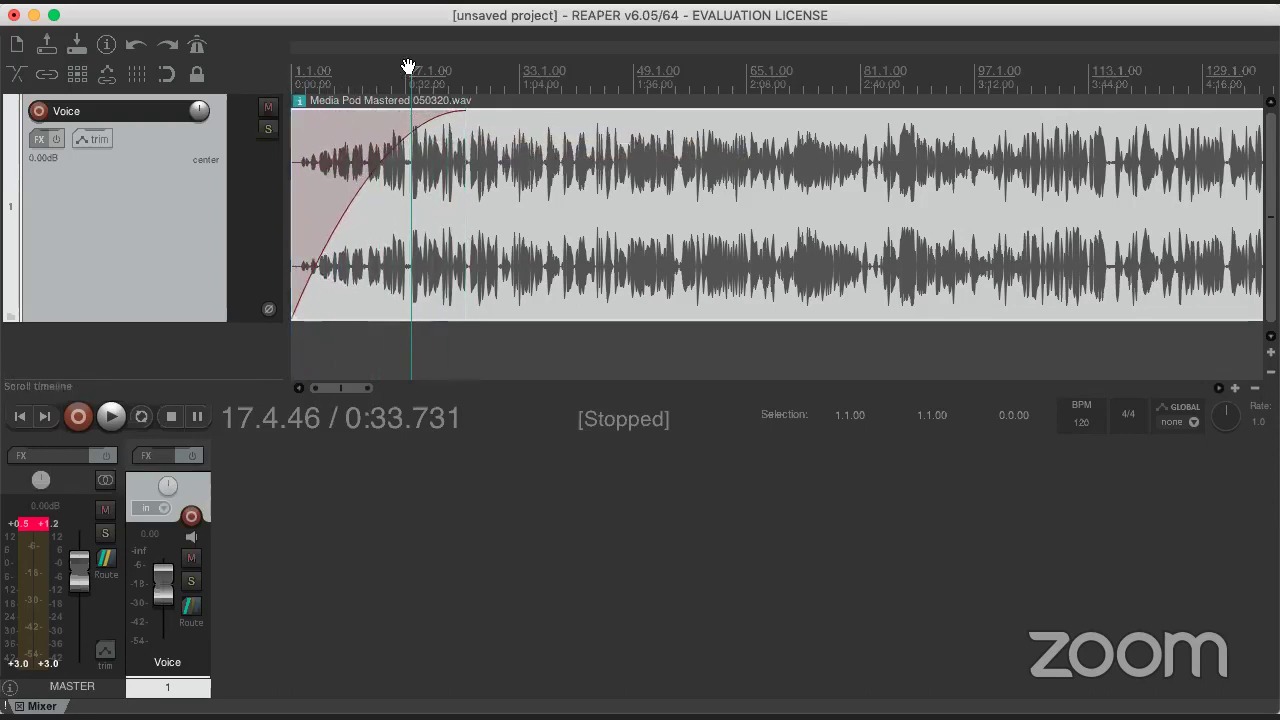
drag(408, 67, 300, 100)
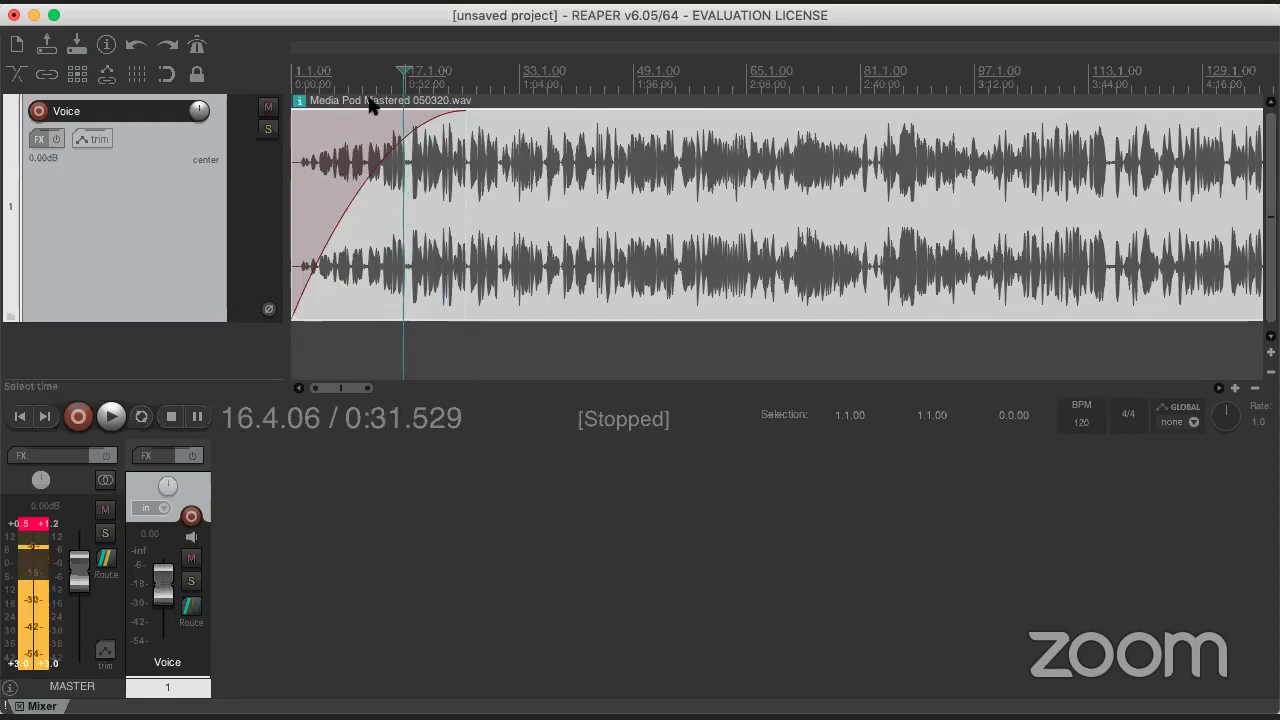
click(303, 140)
key(space)
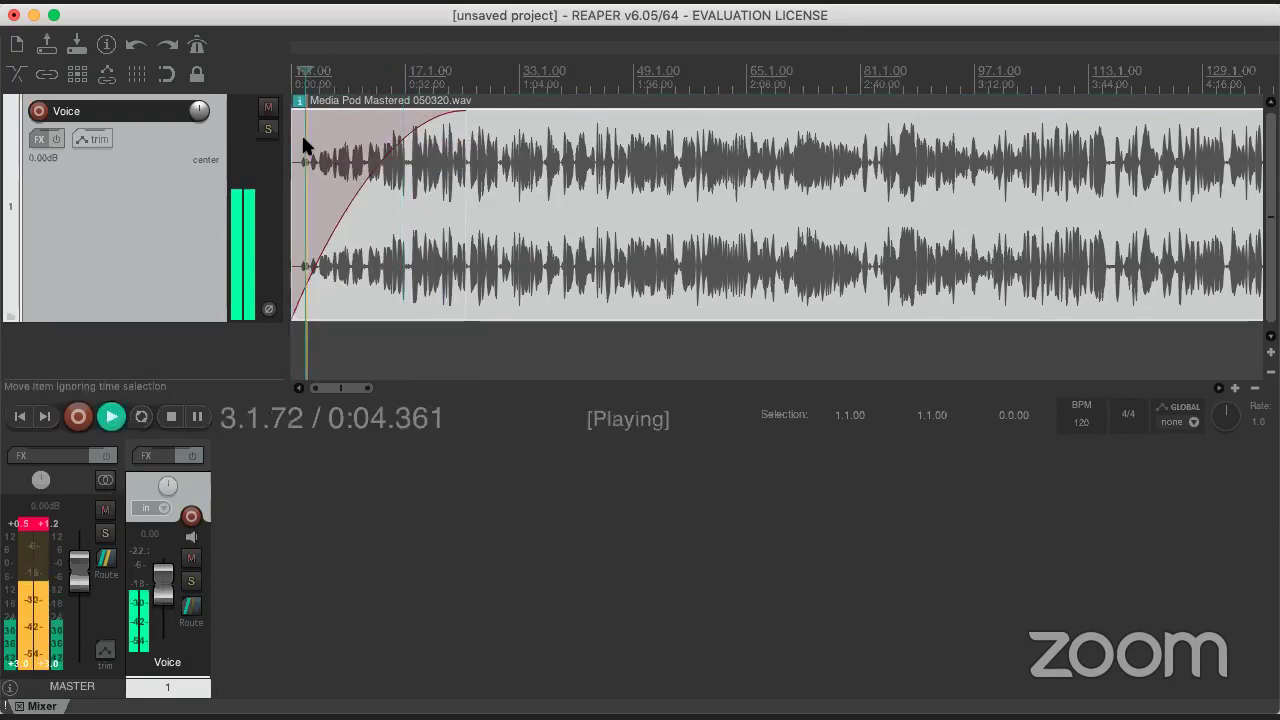
key(space)
- Add a fade-out over about the last nine minutes of the voice clip
scroll(615, 165, down, 1)
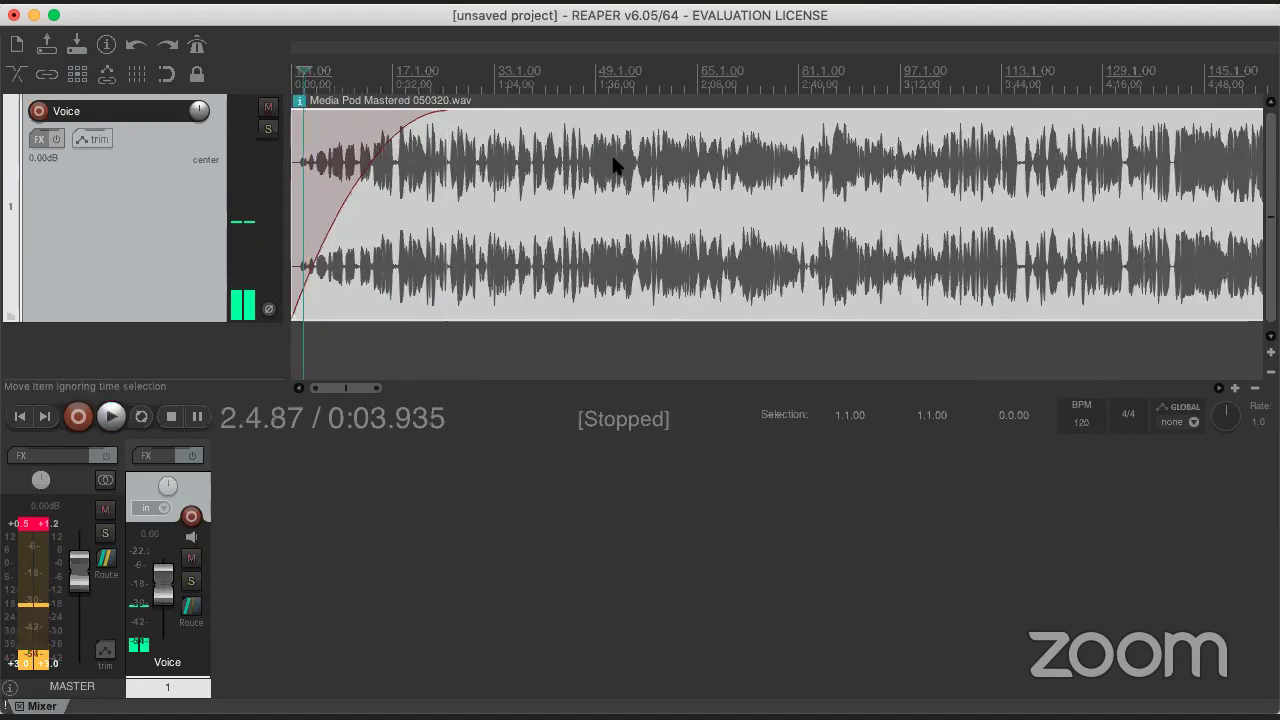
scroll(615, 165, down, 8)
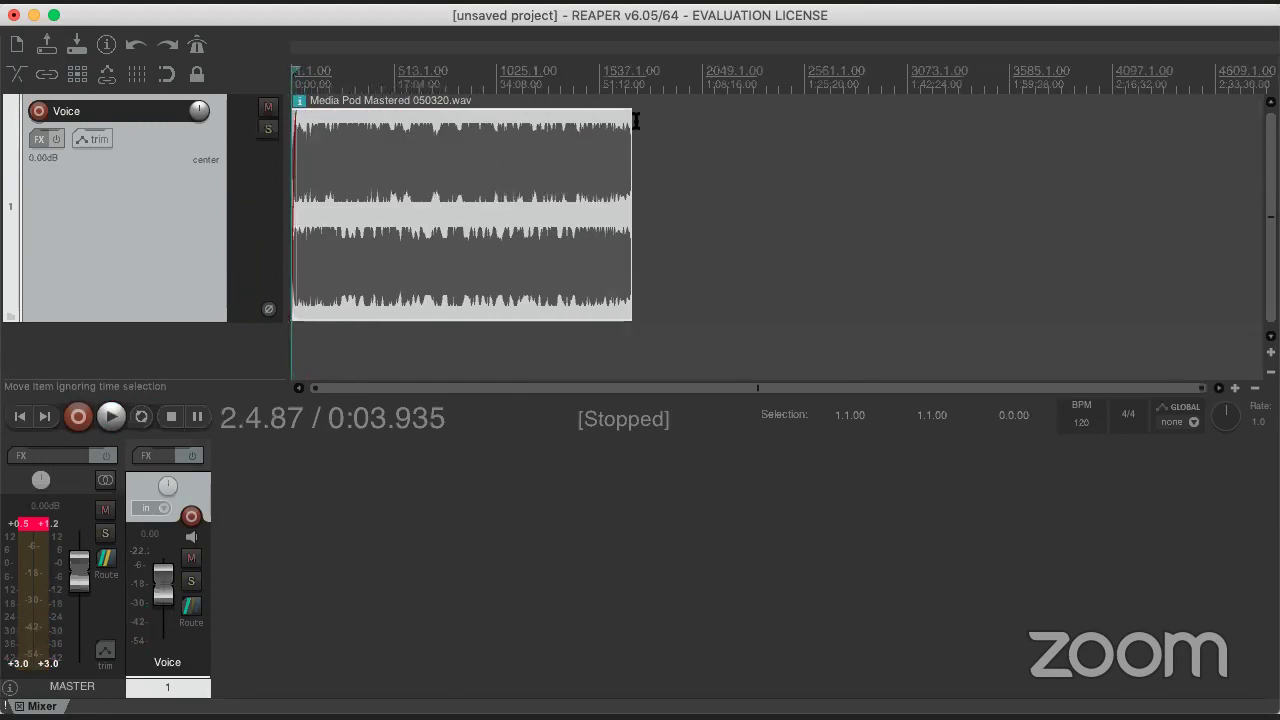
drag(626, 114, 568, 110)
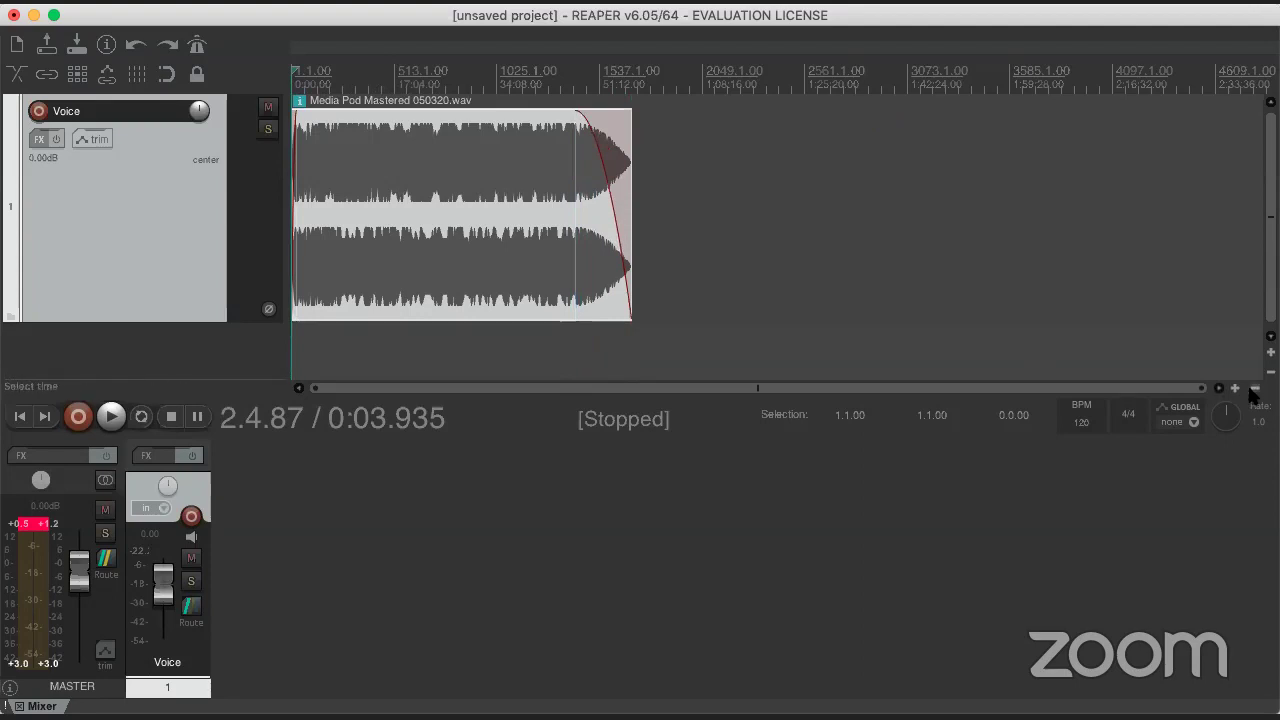
- Examine the entire voice clip and its fades at different horizontal and vertical zoom levels
scroll(1250, 391, up, 5)
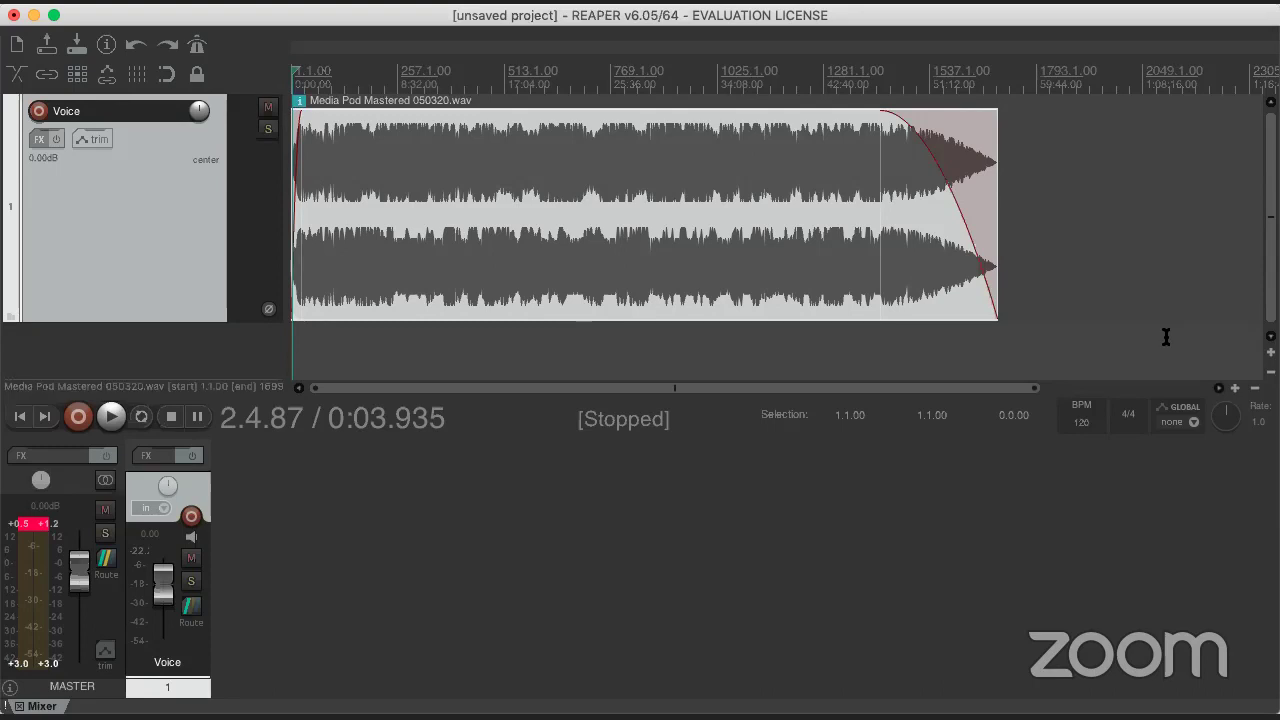
click(1235, 388)
click(1255, 389)
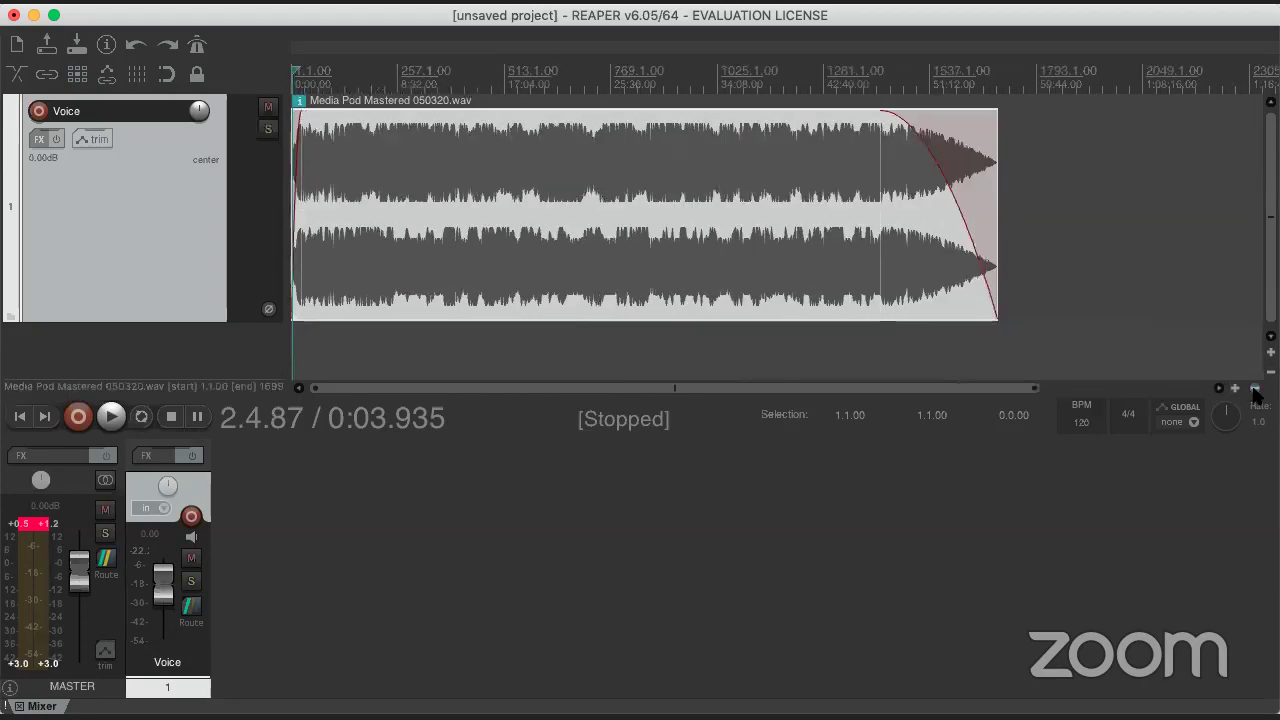
click(1271, 352)
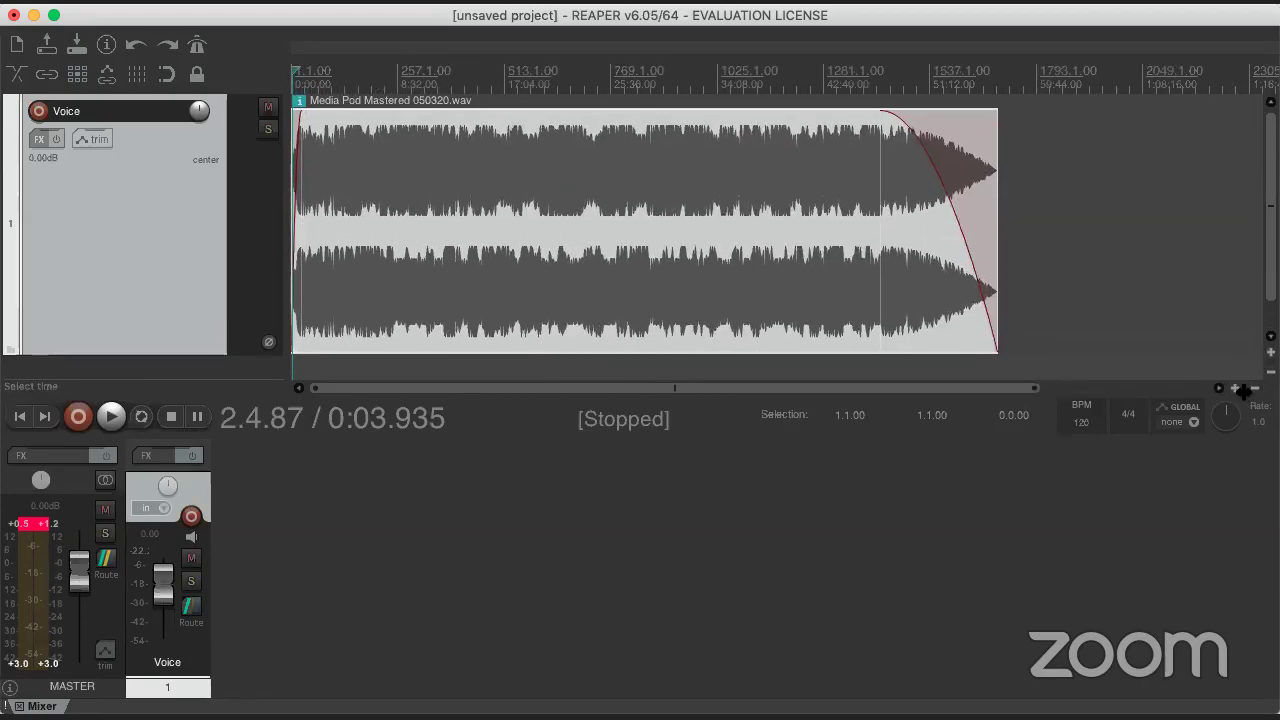
click(1255, 389)
click(1255, 389)
click(1271, 371)
click(1271, 371)
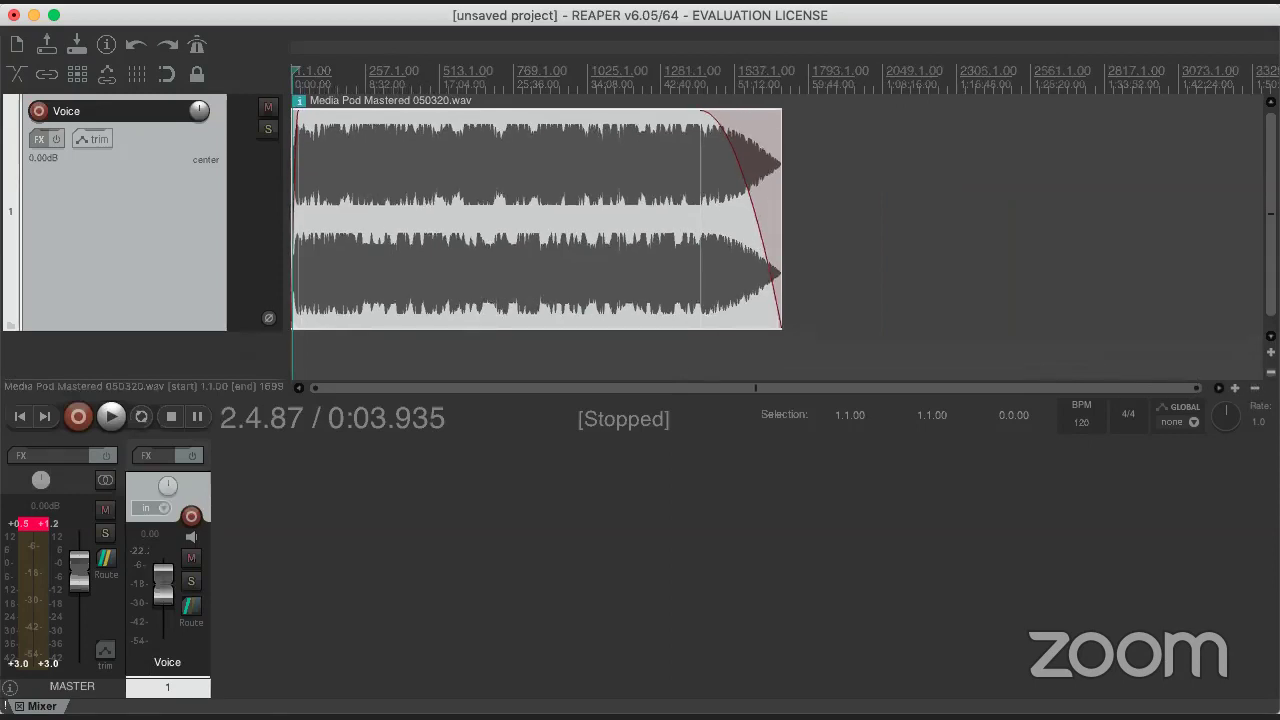
click(1271, 371)
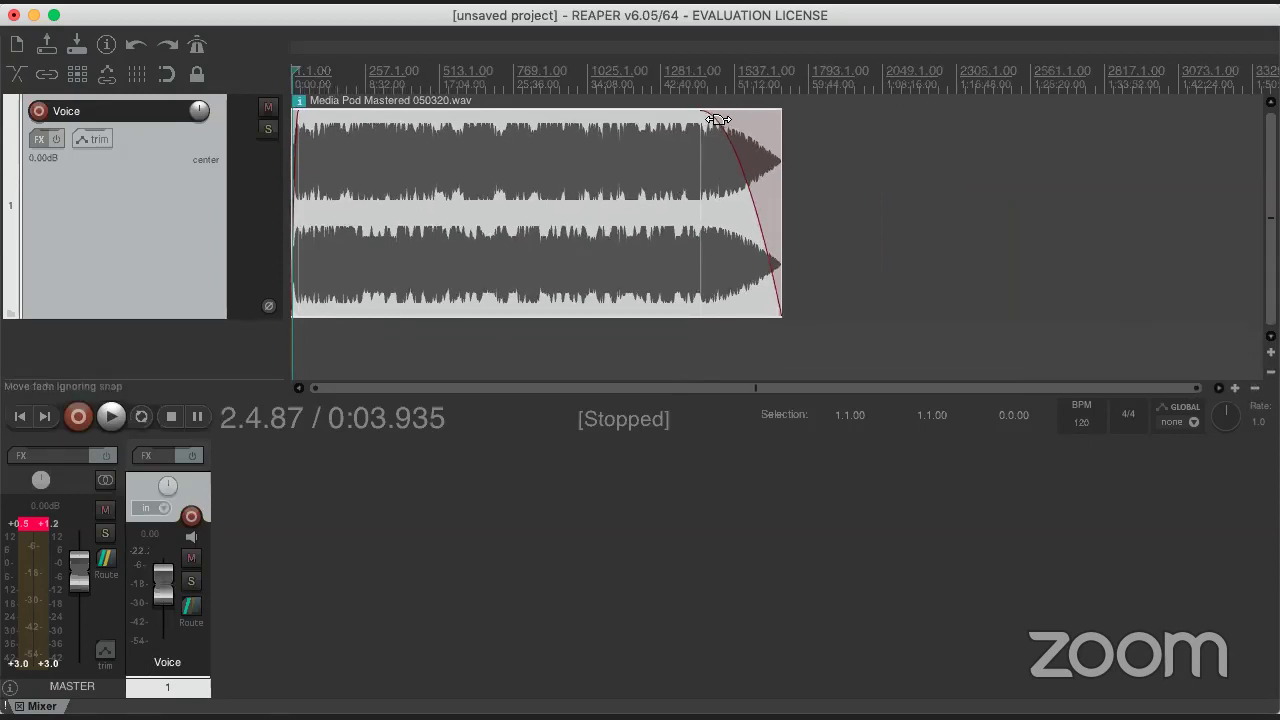
- Undo the fade-out and the fade-in on the voice clip
key(super+z)
key(super+z)
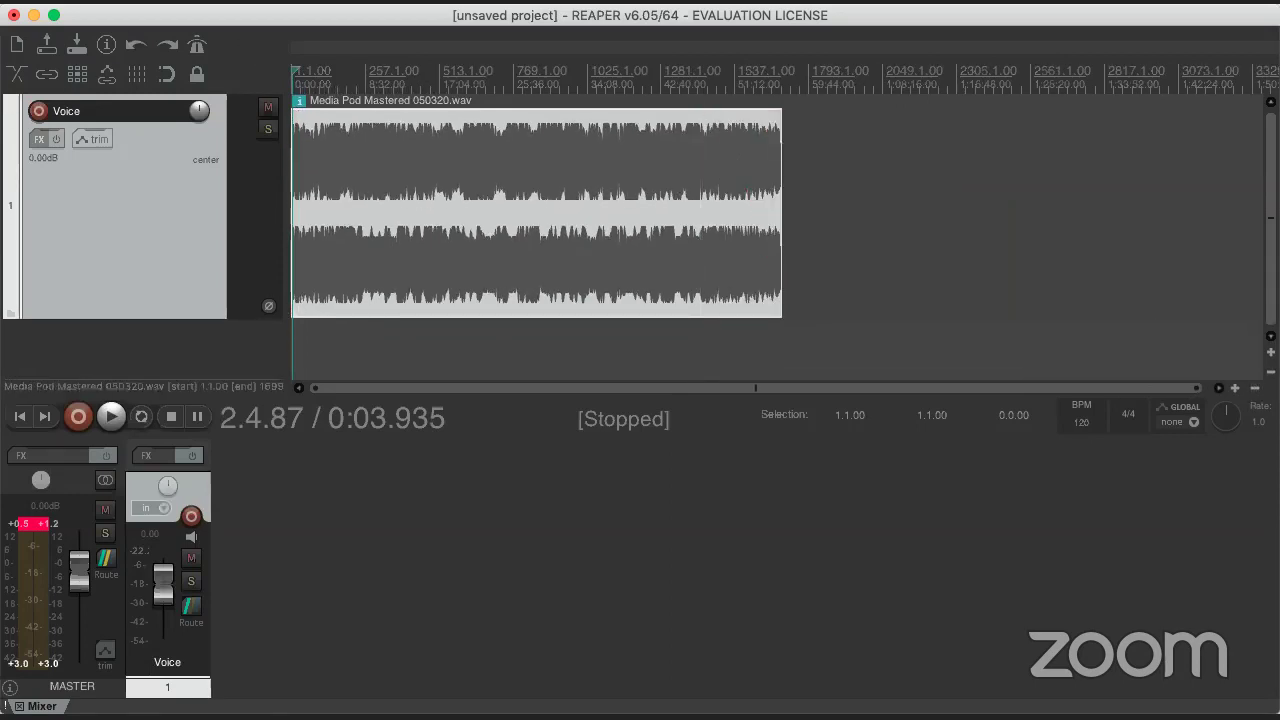
- Turn on automatic crossfades and split the voice clip at about 11:53
click(15, 77)
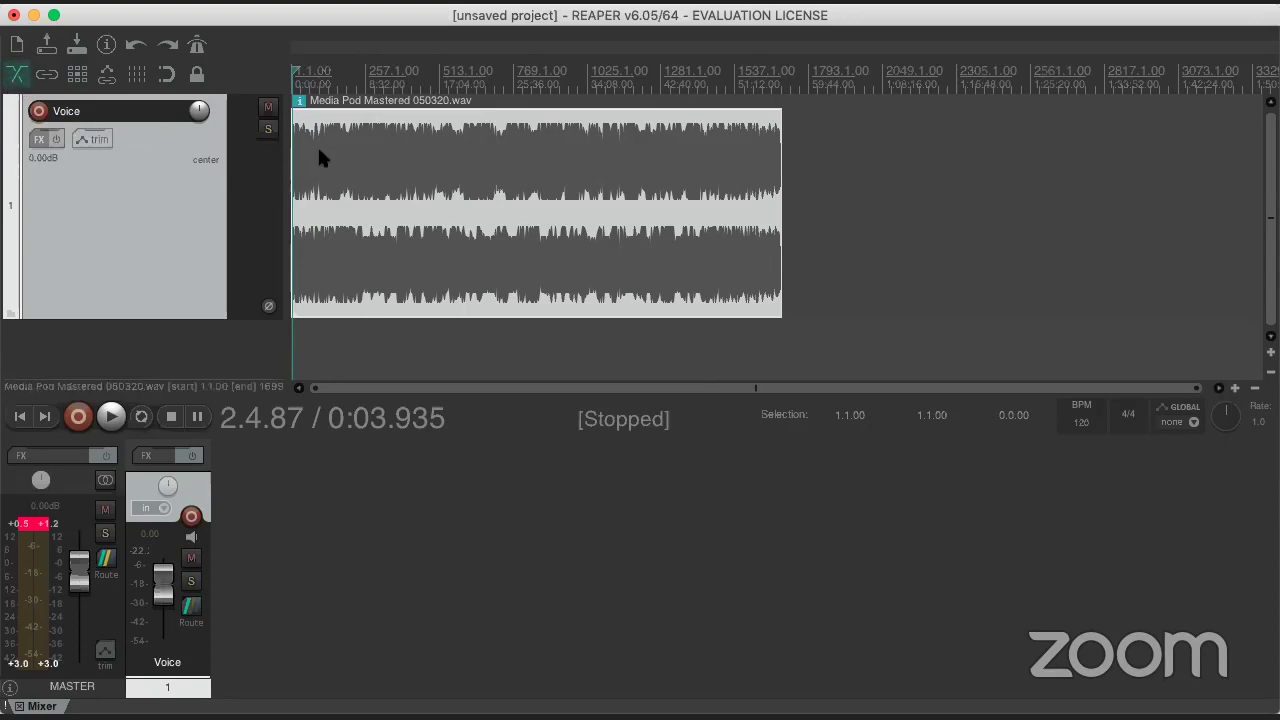
click(394, 190)
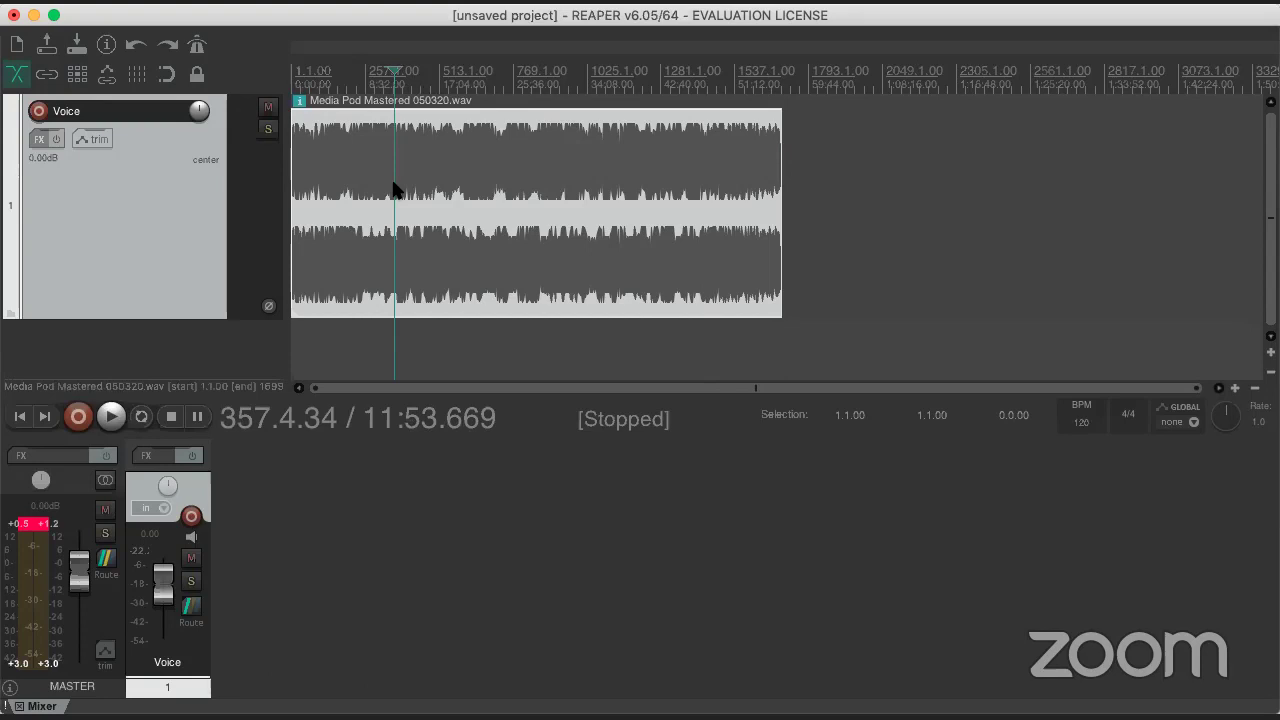
key(s)
key(super+z)
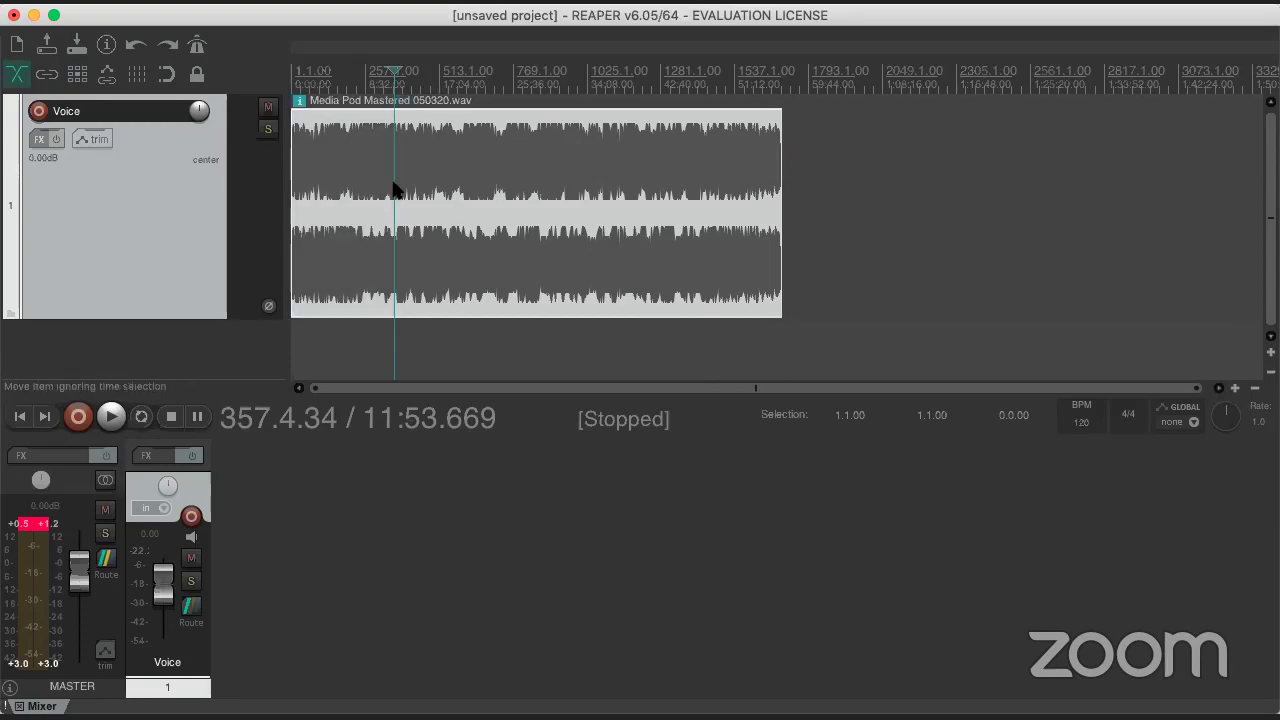
right_click(392, 189)
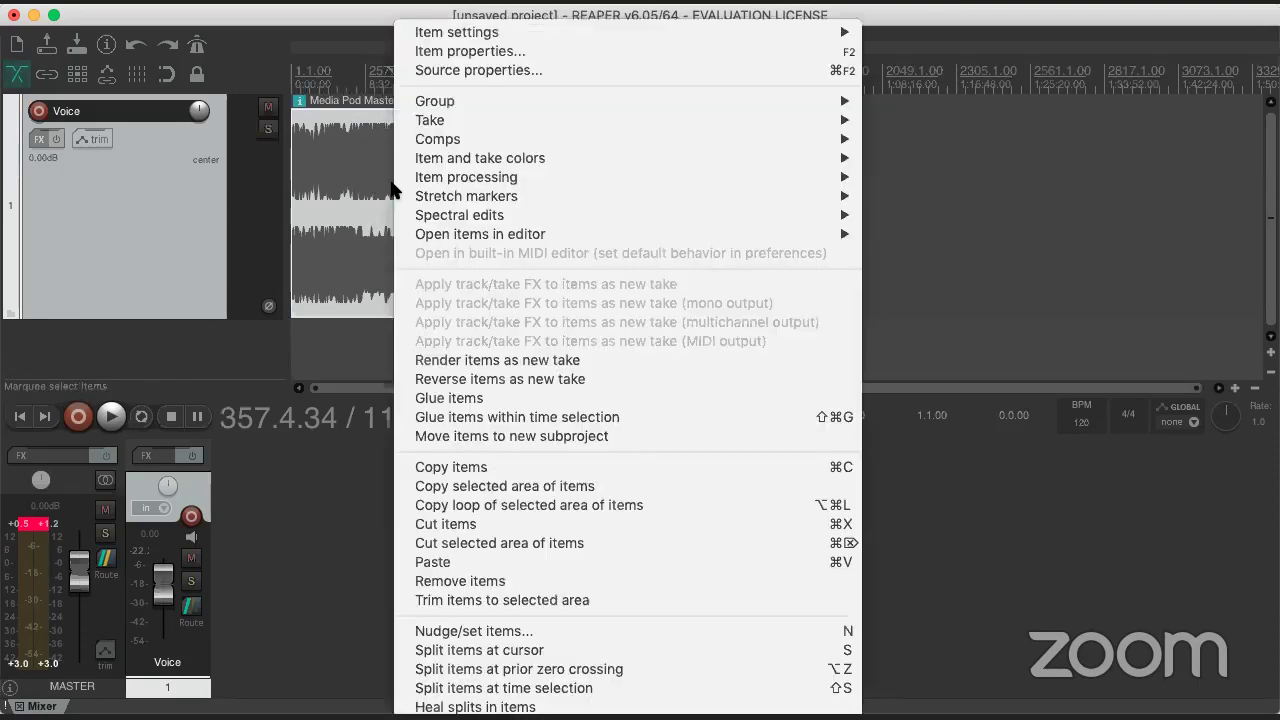
click(490, 652)
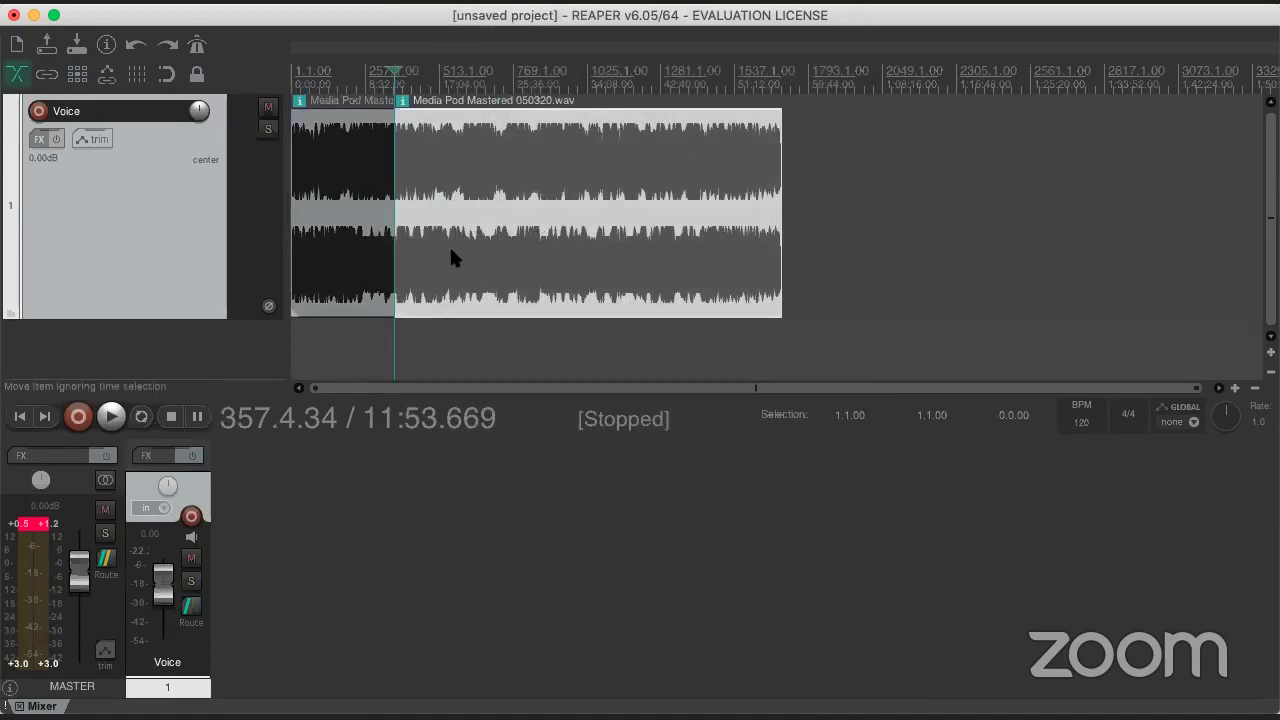
- Move the second voice segment away from the split, and bring it back to slightly overlap the first segment's end with a crossfade
drag(442, 252, 491, 254)
scroll(491, 254, up, 3)
scroll(491, 254, up, 5)
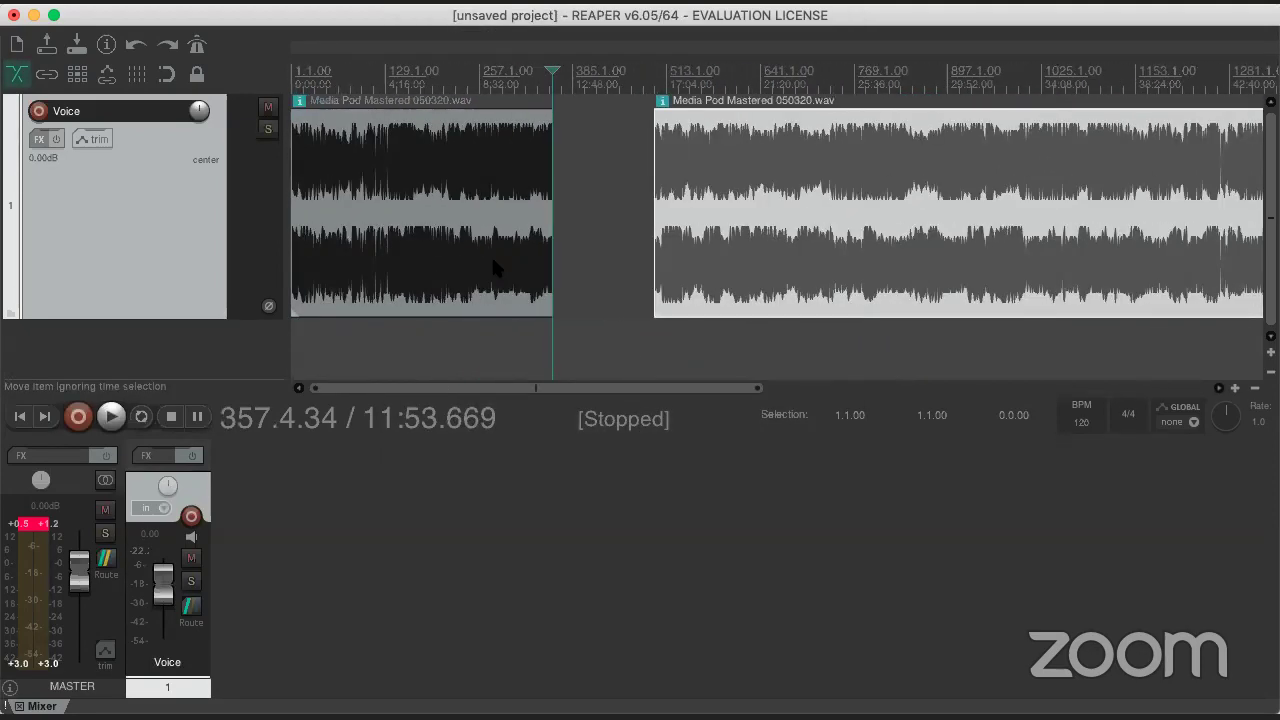
drag(1000, 234, 812, 264)
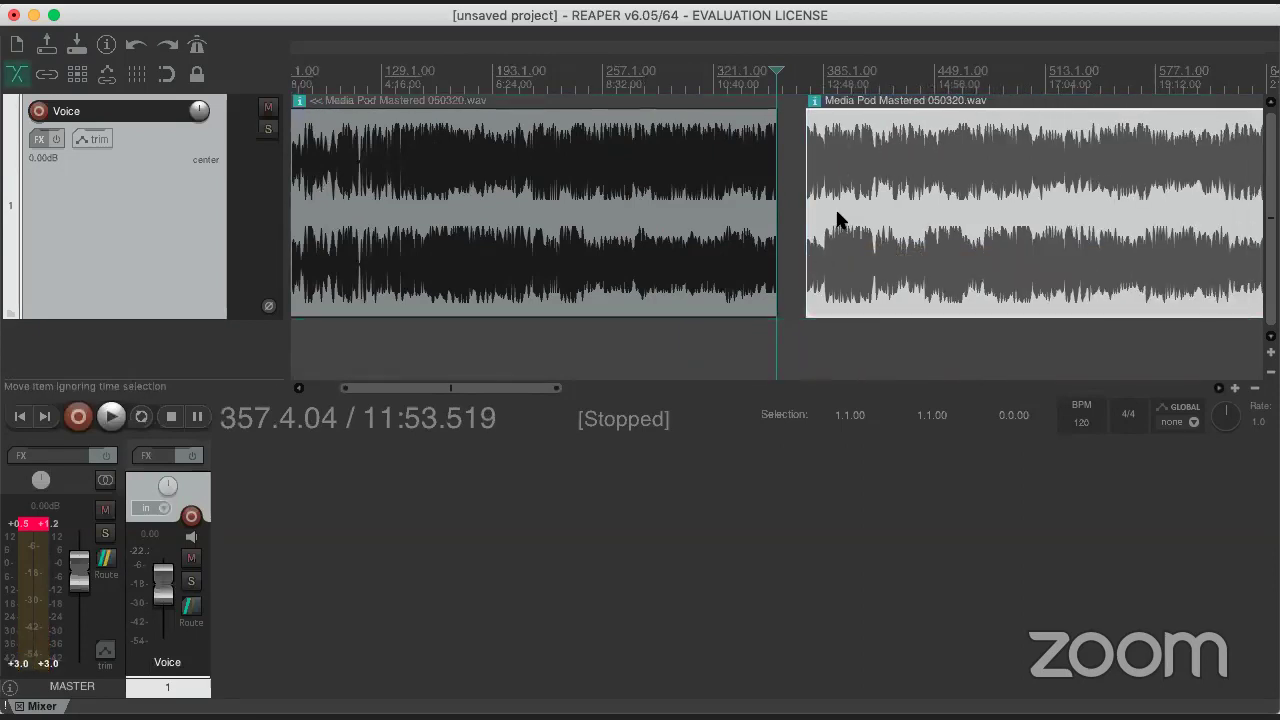
drag(838, 220, 797, 218)
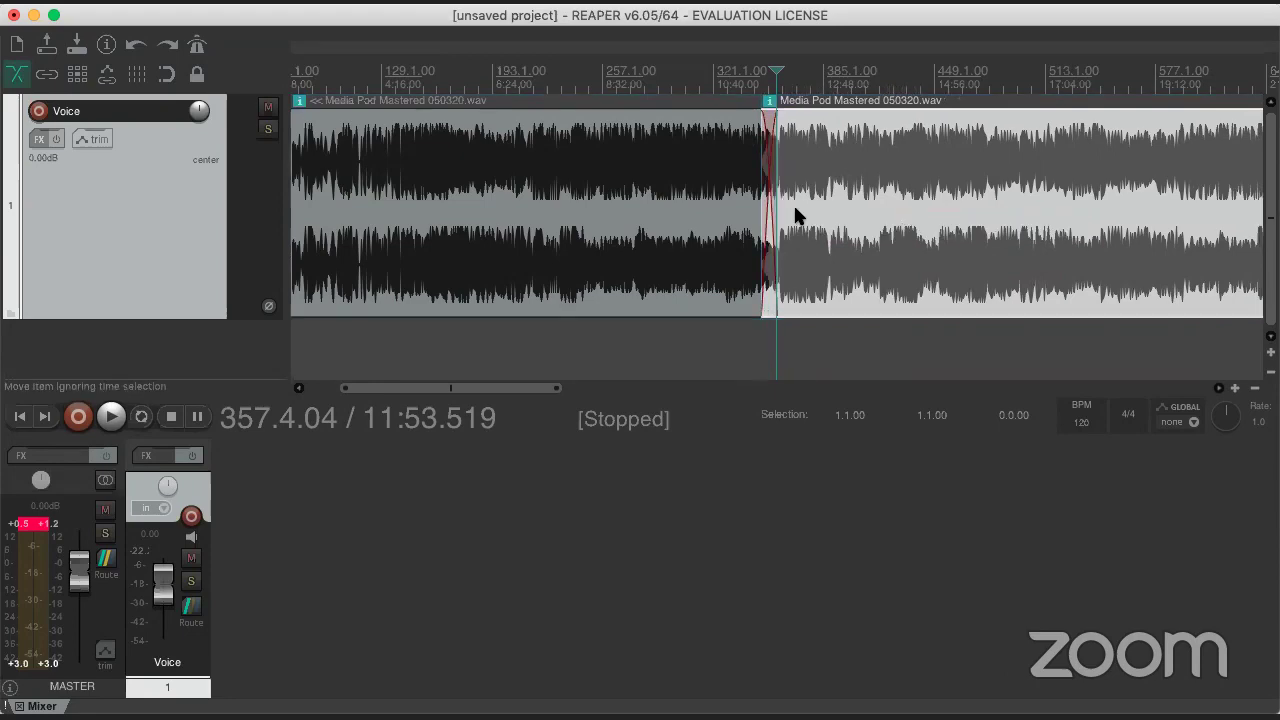
- Move the second voice segment away from the first one so that their crossfade overlap is gone
scroll(776, 185, up, 5)
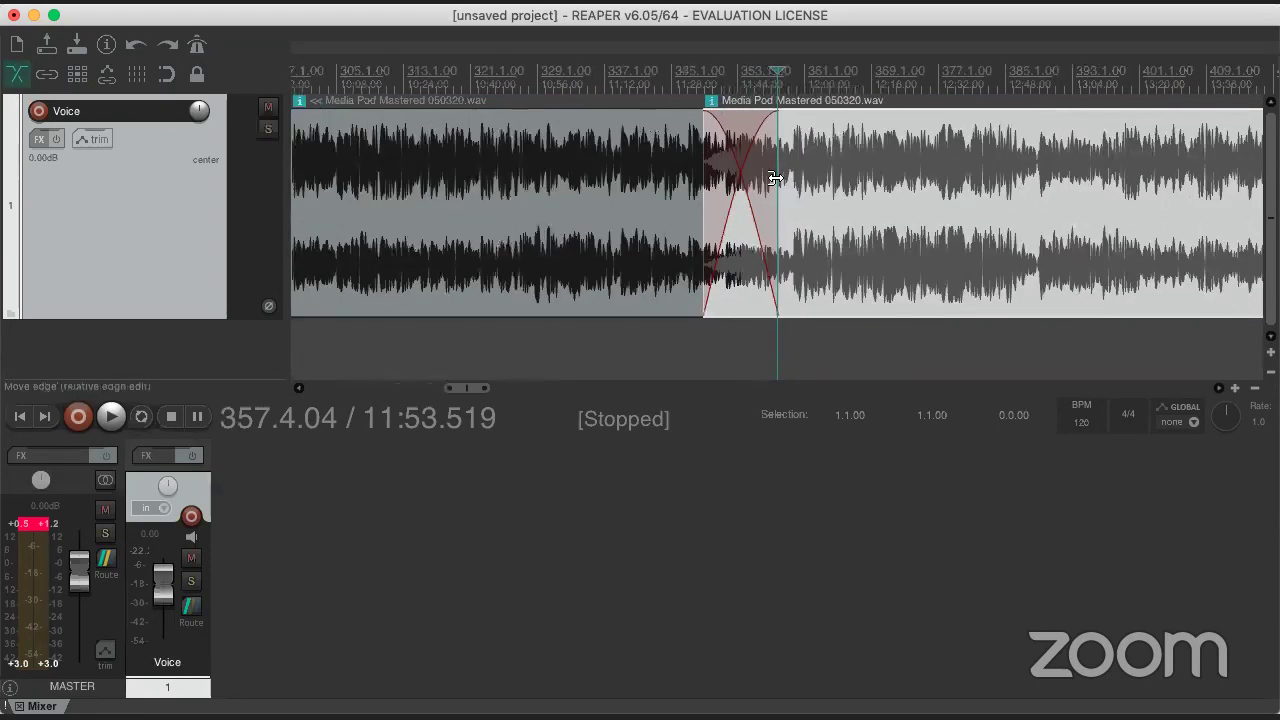
scroll(776, 178, up, 3)
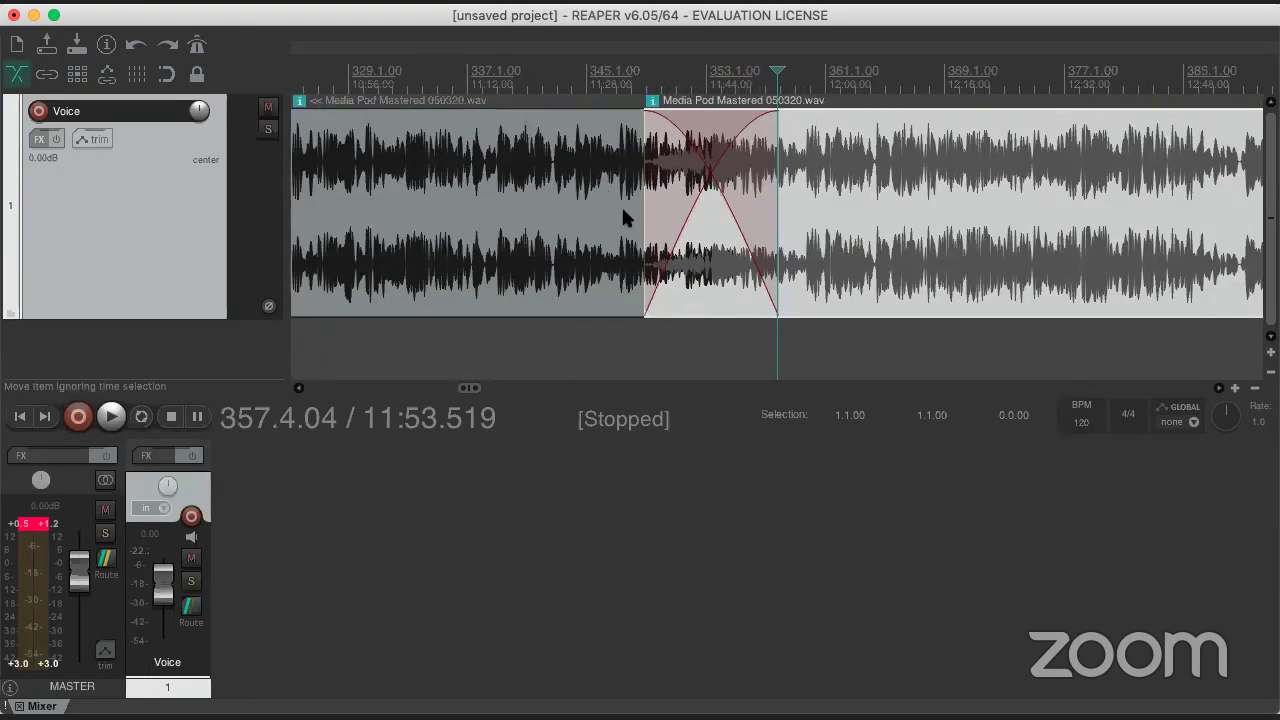
drag(857, 206, 1009, 217)
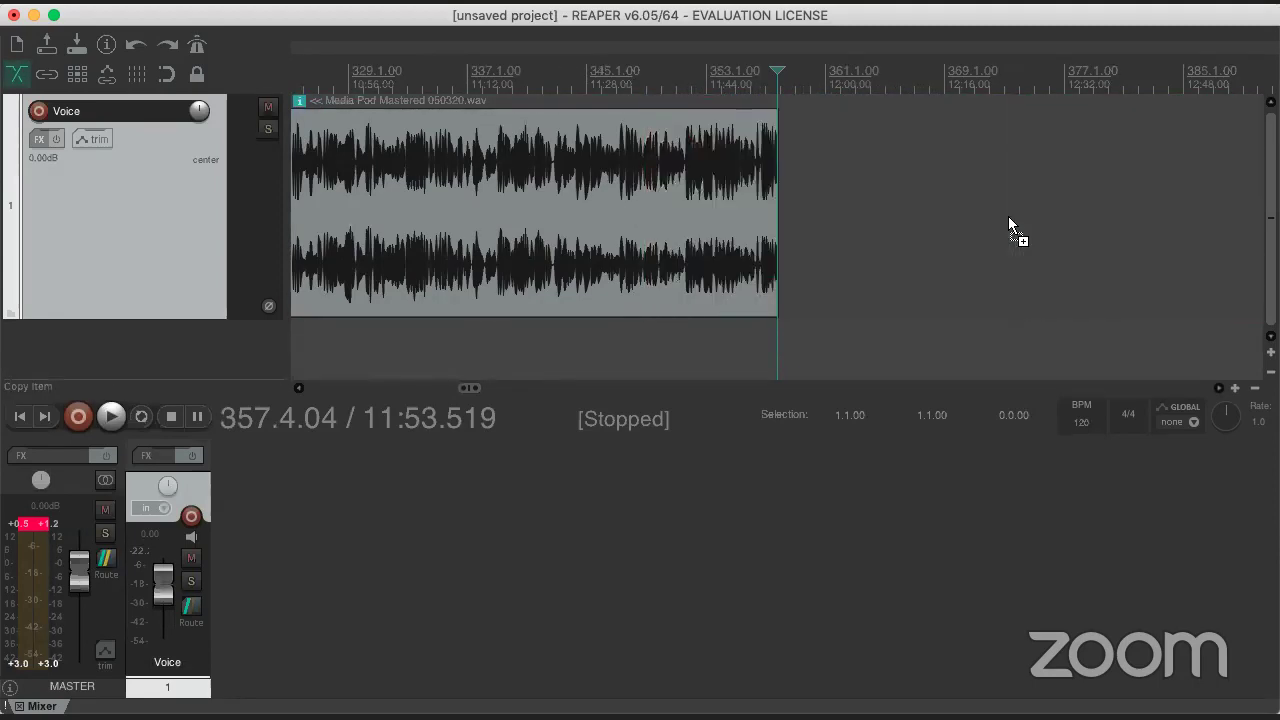
- Undo the segment moves and the split of the voice clip, and remove the restored Music track
key(super+z)
key(super+z)
key(super+z)
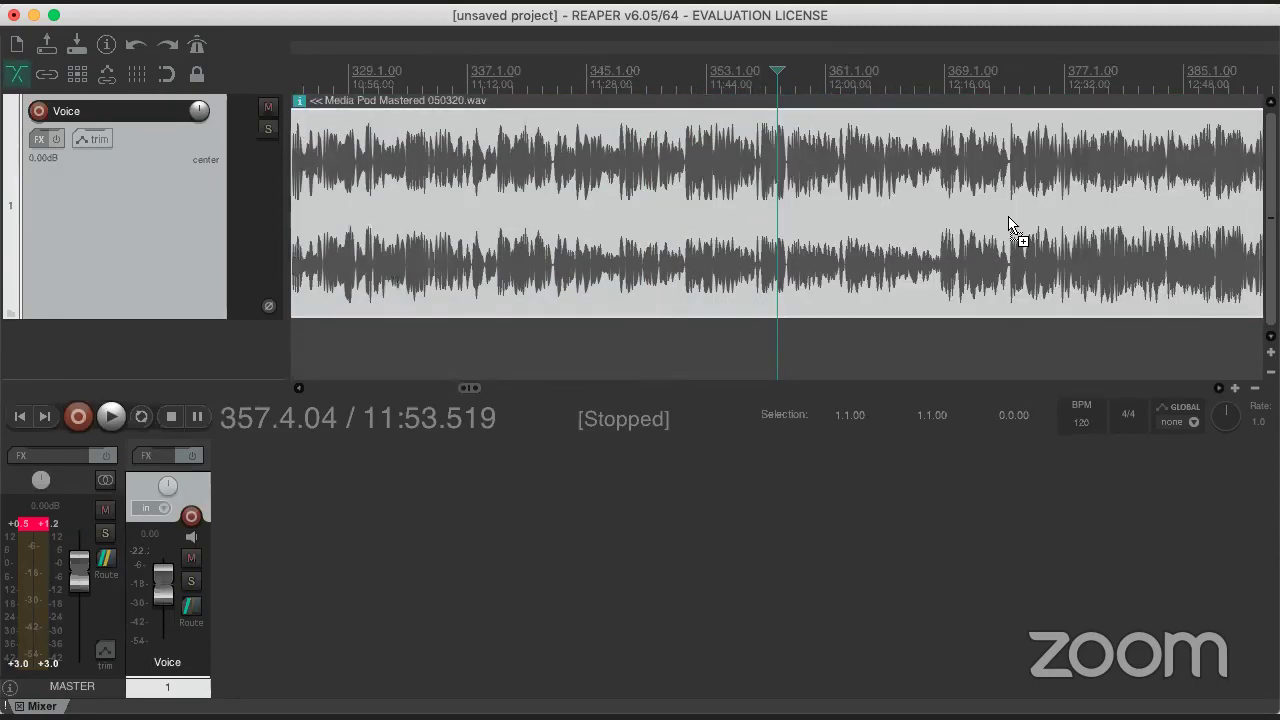
key(super+z)
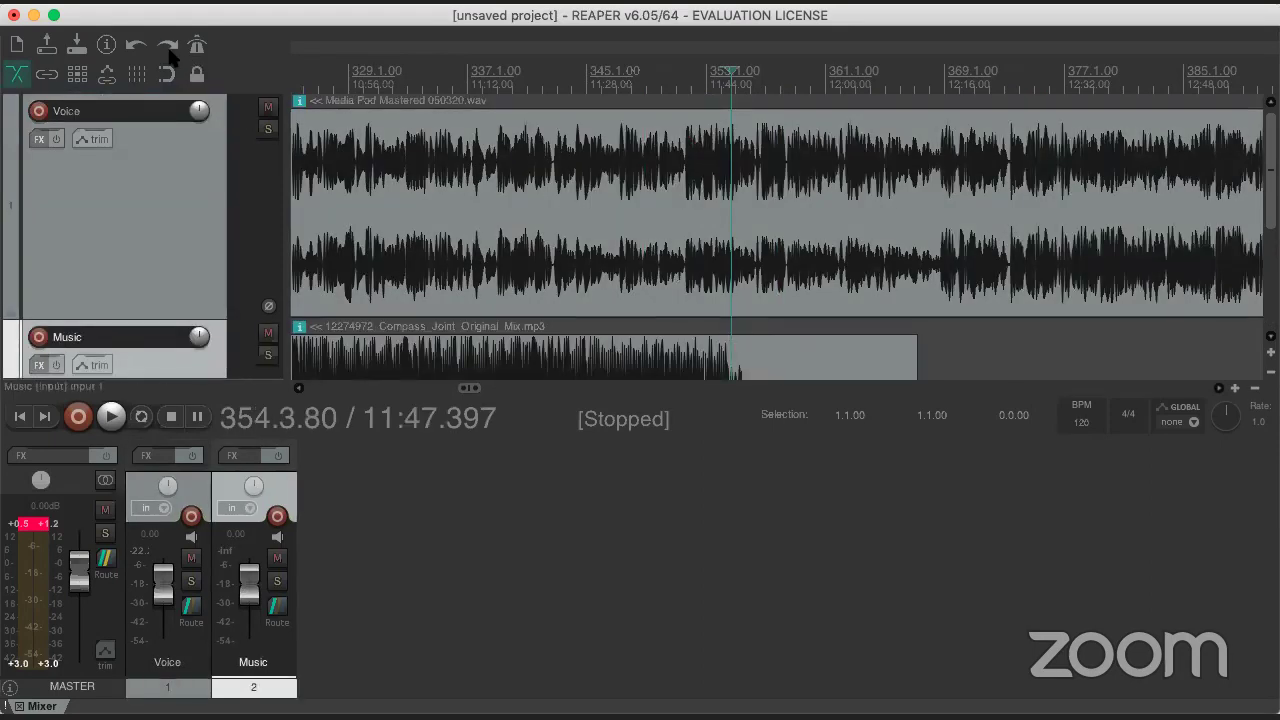
right_click(196, 371)
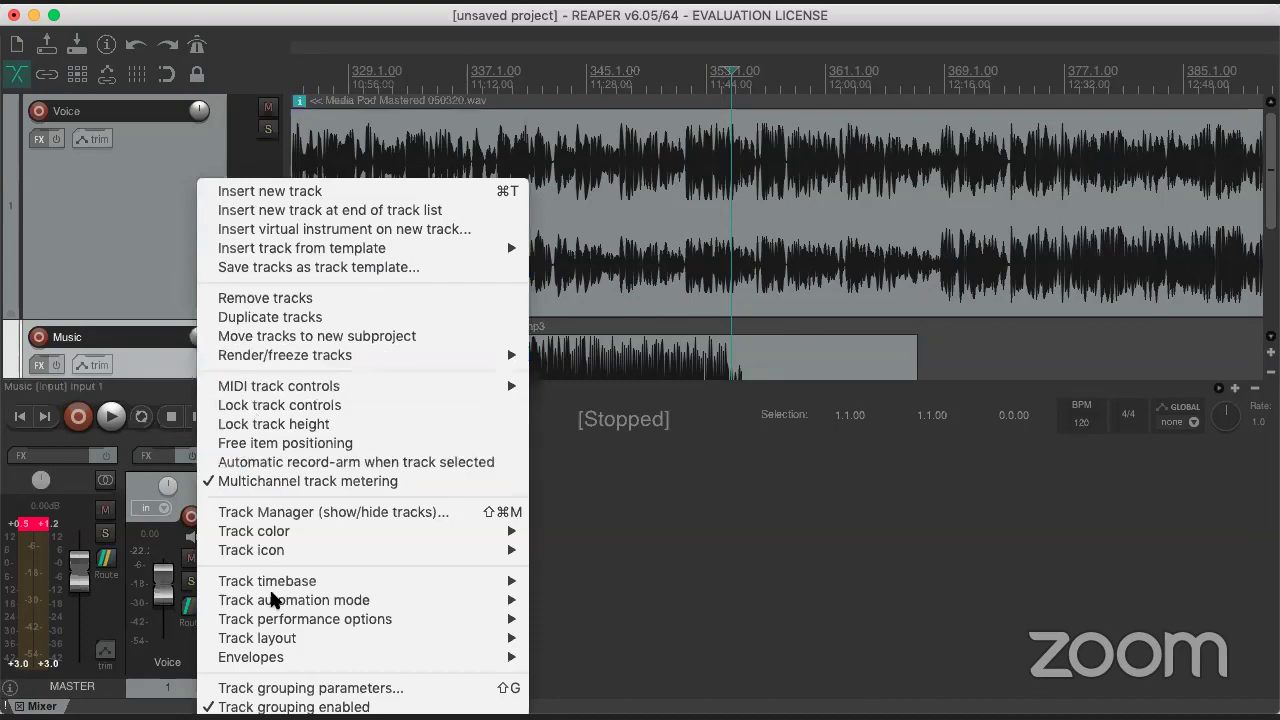
click(265, 298)
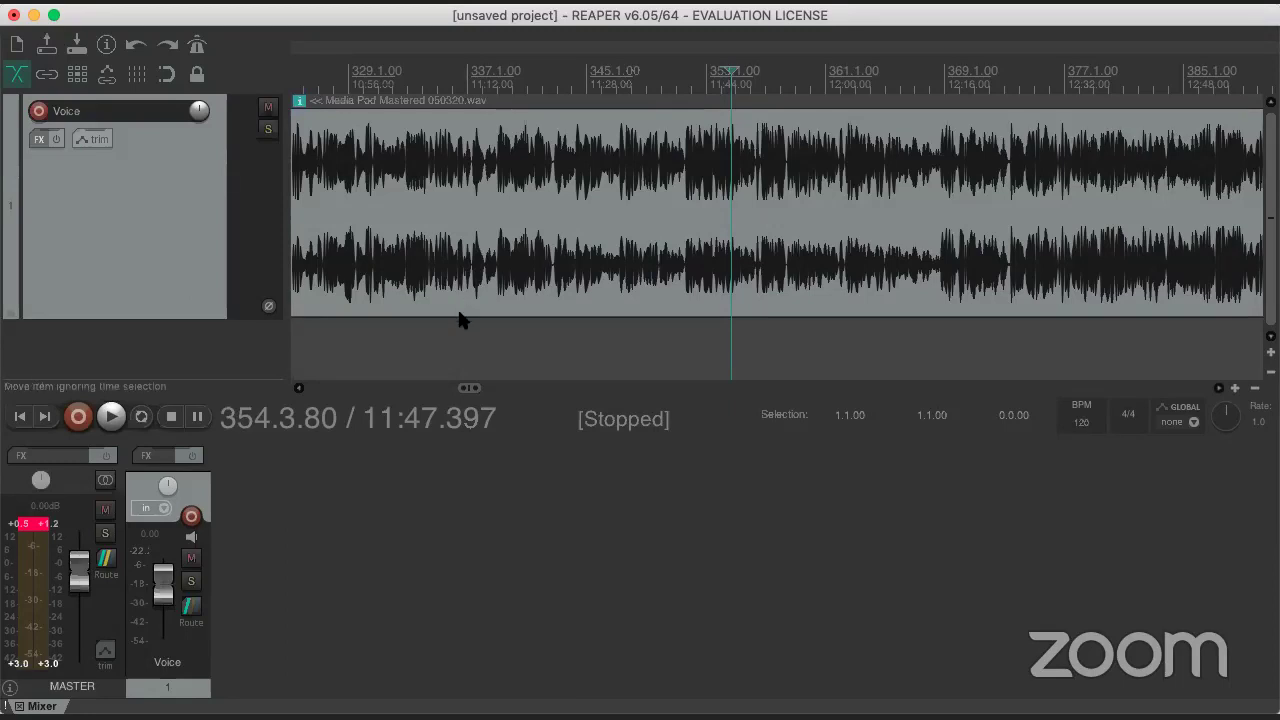
- Add a marker on the timeline at about 11:13, and jump back to it from about 10:50
click(477, 238)
key(m)
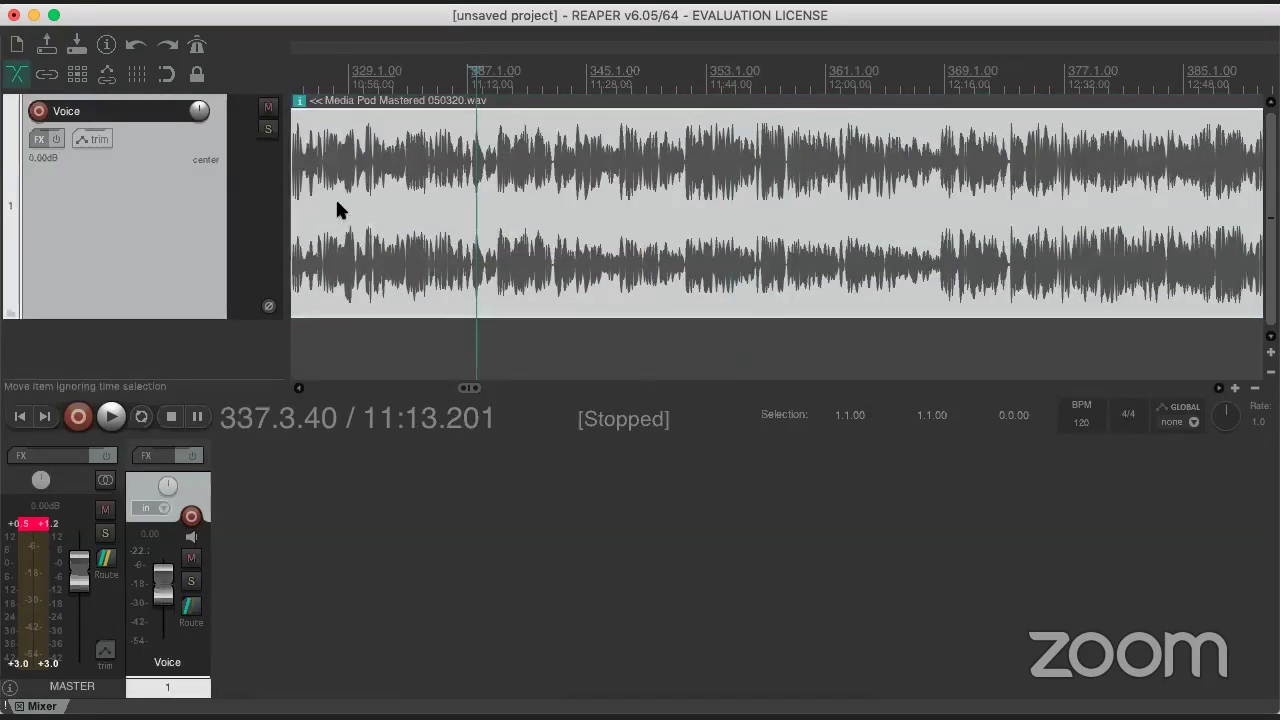
click(304, 193)
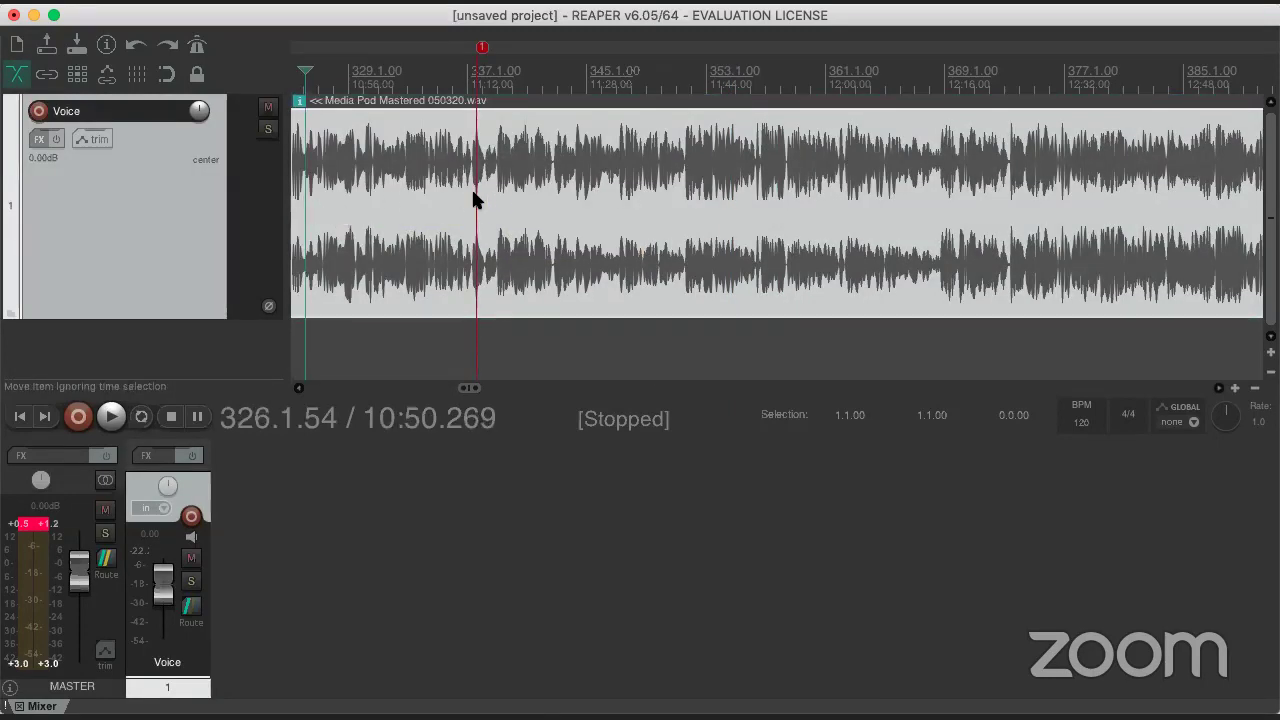
key(1)
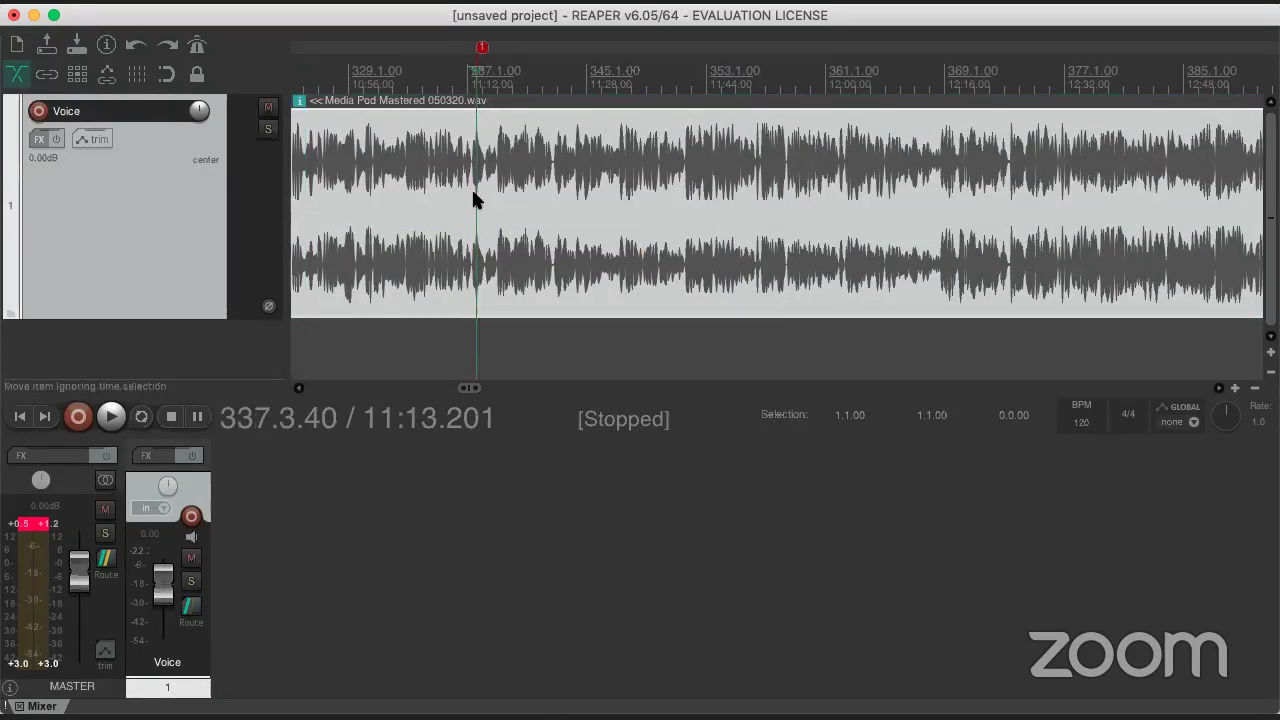
- Name the marker at about 11:13 "Joke", and remove that marker
right_click(482, 50)
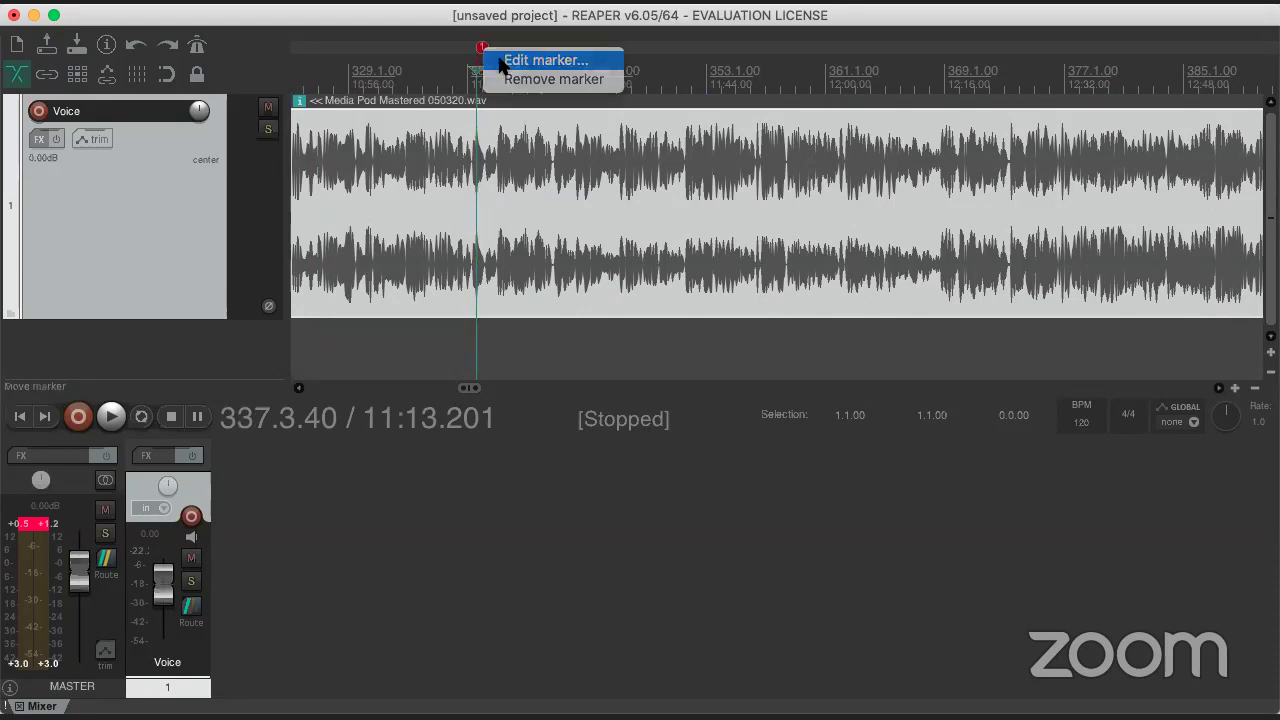
click(530, 60)
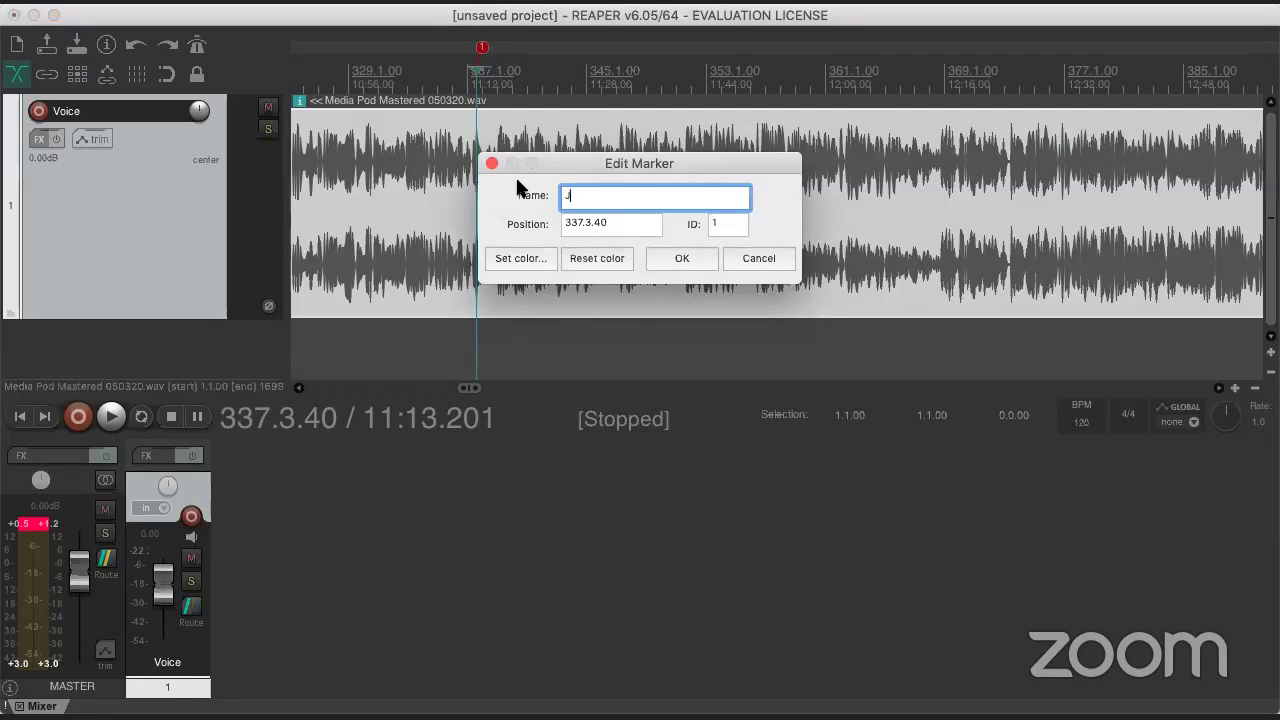
click(661, 258)
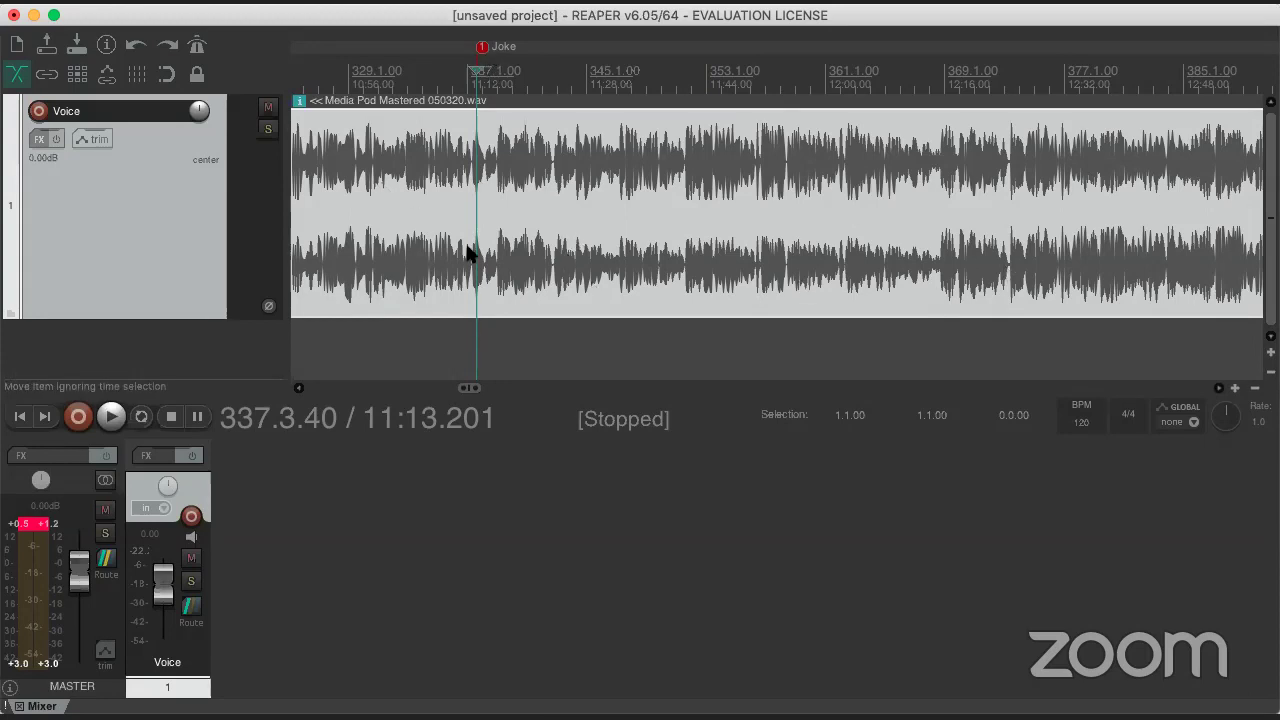
right_click(483, 49)
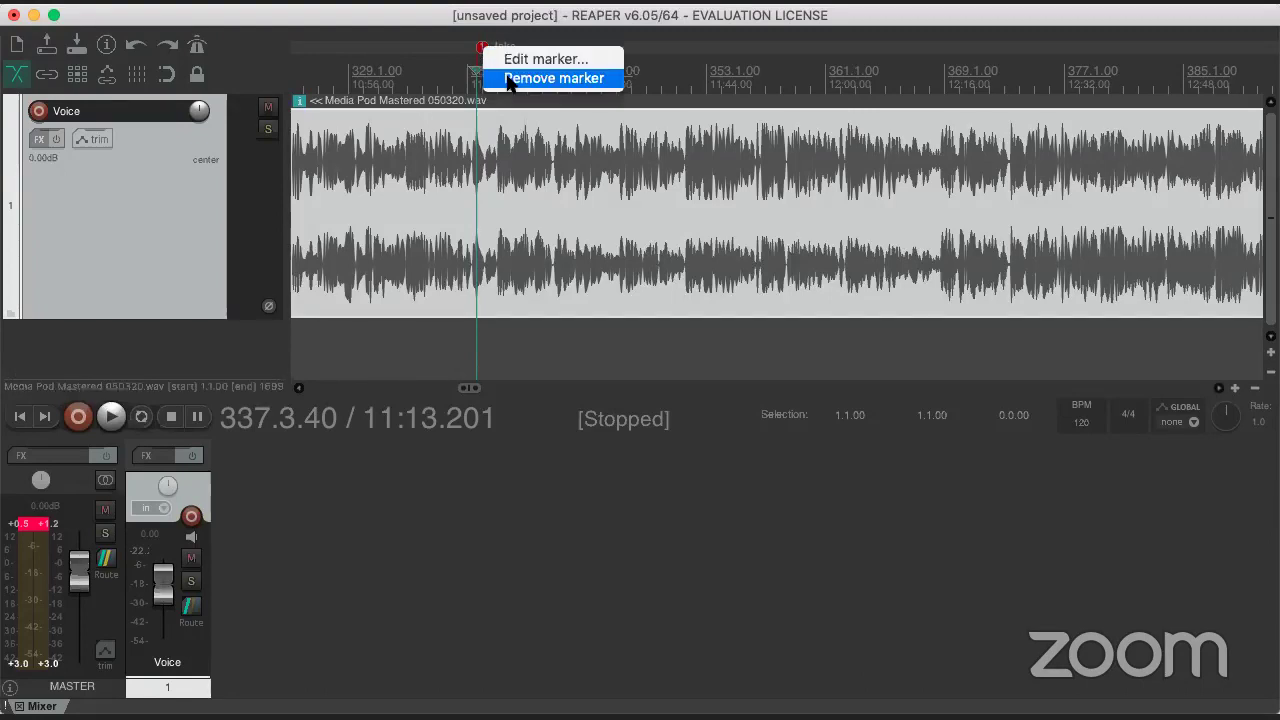
click(509, 80)
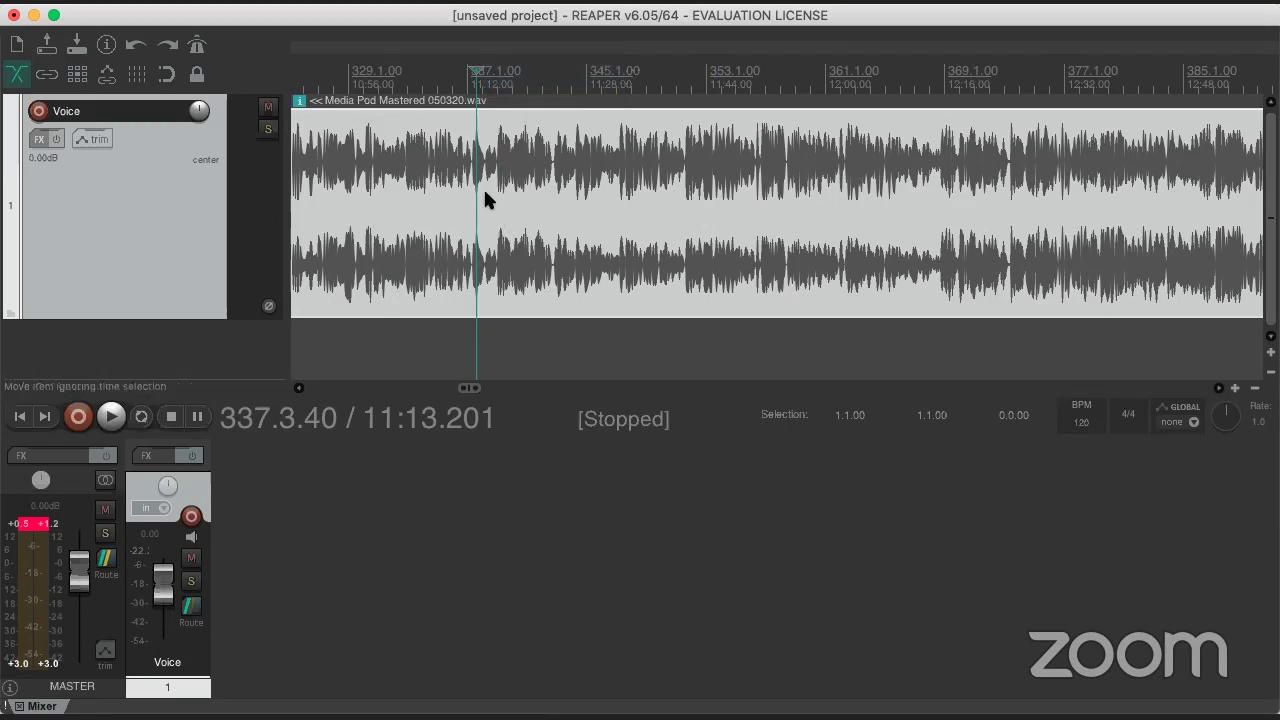
- Go back to the beginning of the voice clip and place the edit cursor at its start
click(465, 70)
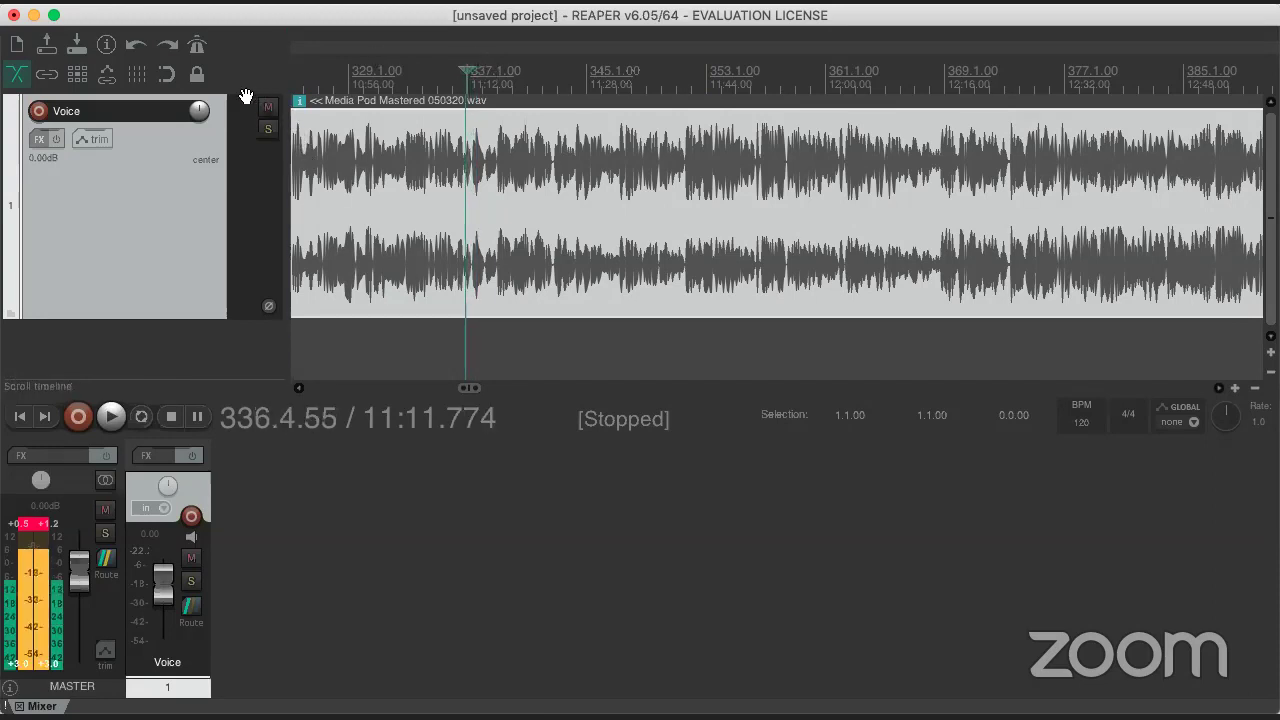
click(301, 171)
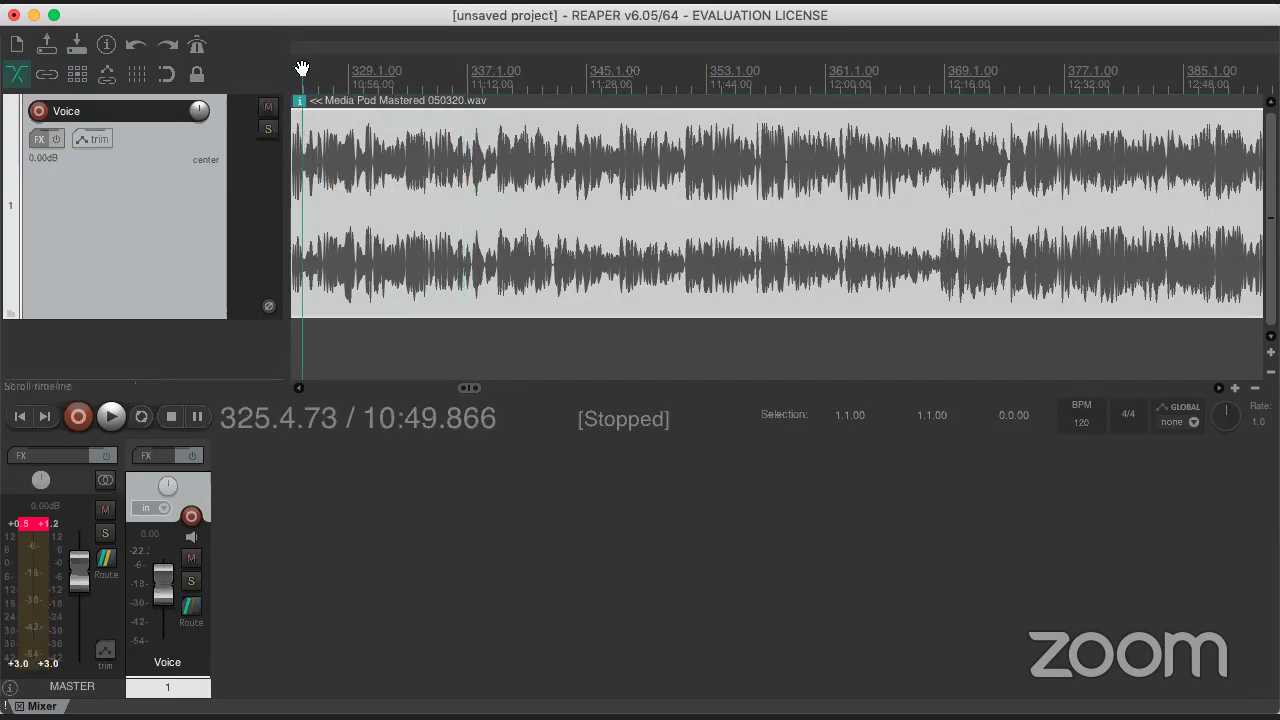
drag(303, 72, 295, 72)
click(305, 203)
scroll(303, 197, down, 5)
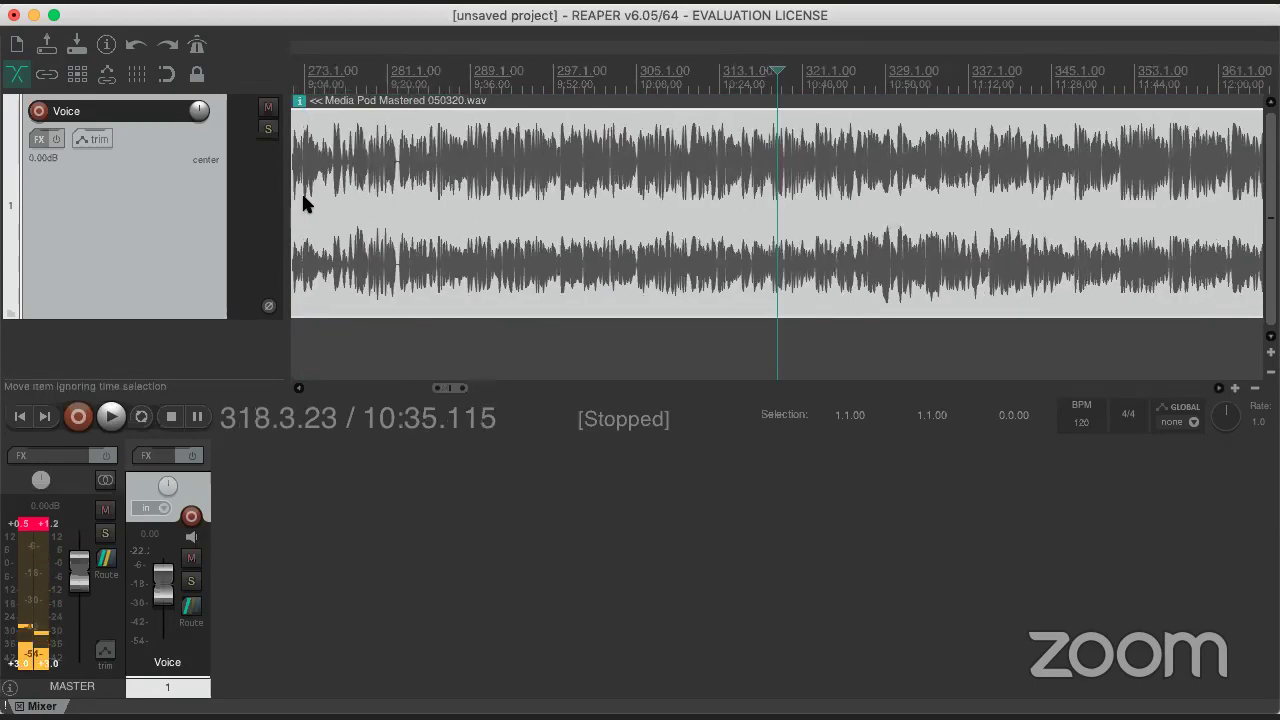
scroll(303, 197, down, 1)
click(300, 193)
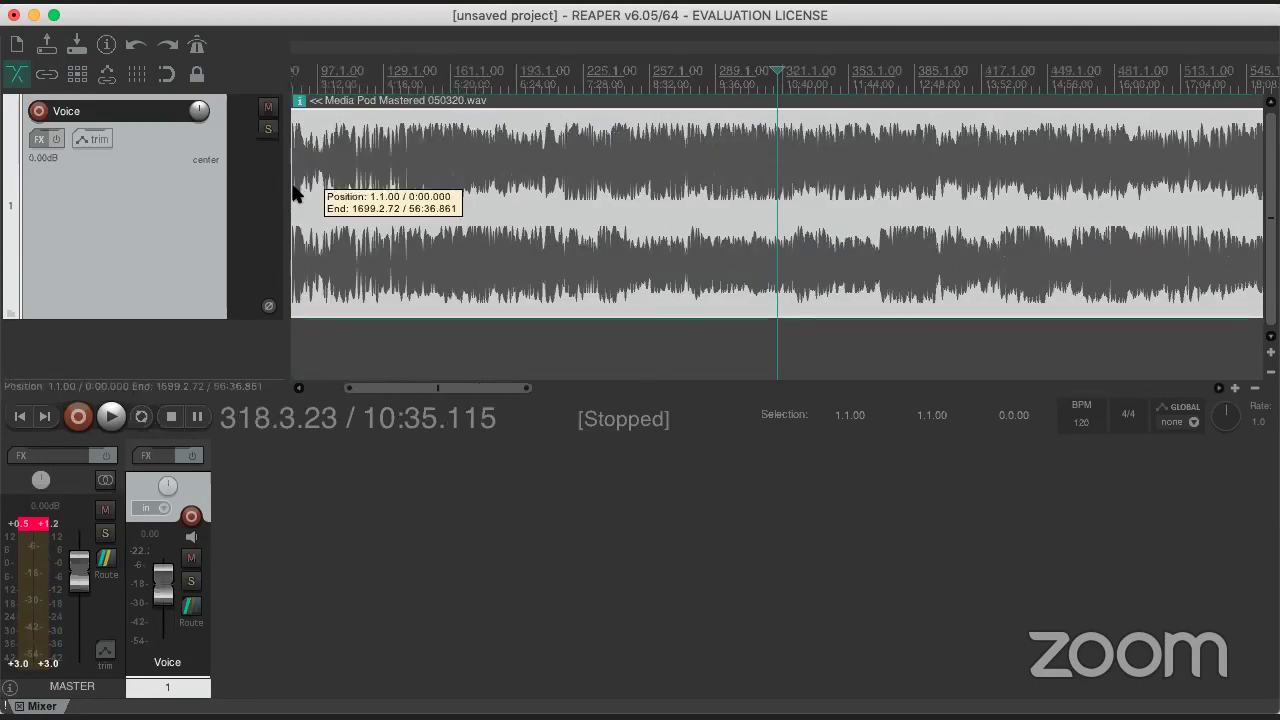
scroll(301, 194, down, 5)
click(298, 176)
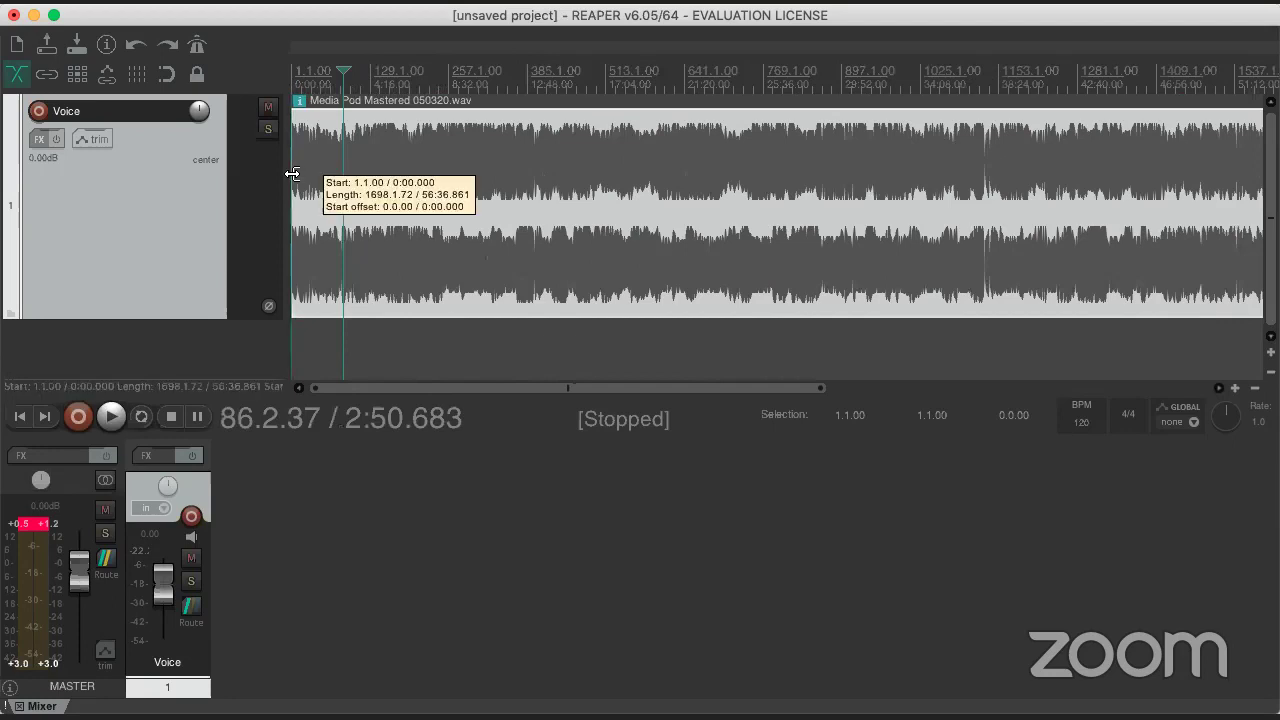
- Play the voice clip from the start and slightly reduce the Voice track's height, ending with playback stopped
key(space)
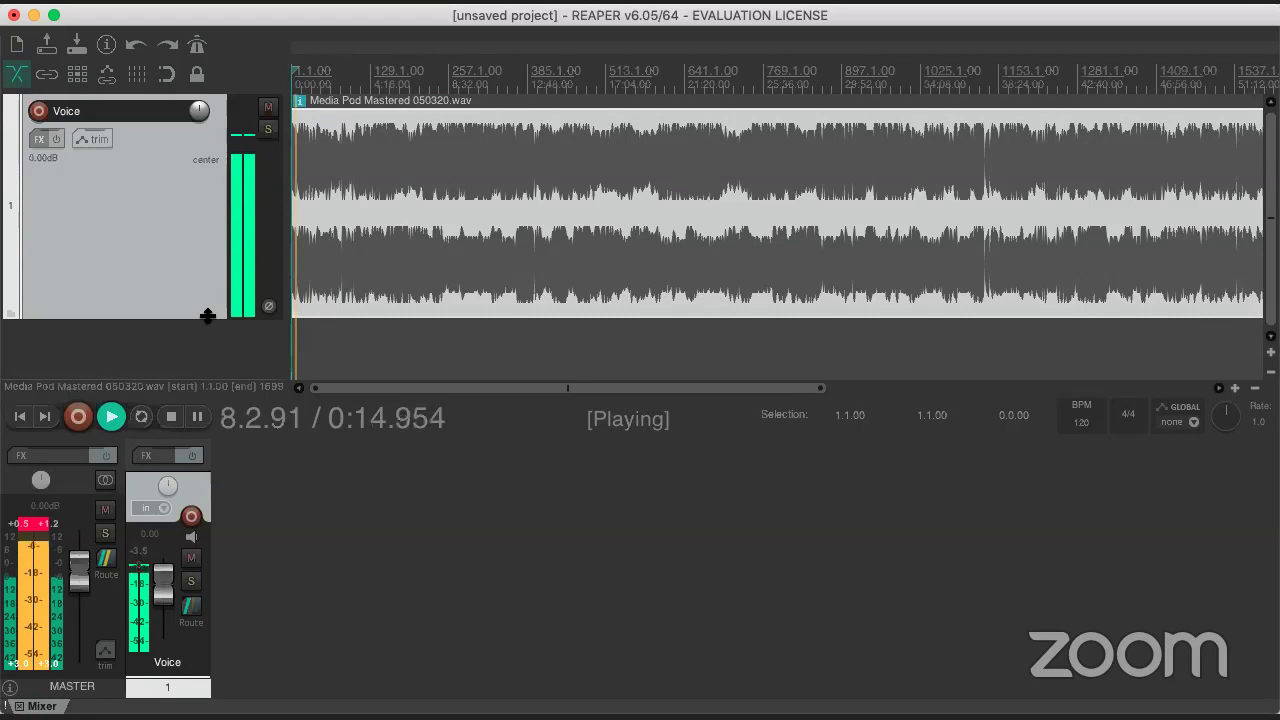
drag(207, 316, 212, 261)
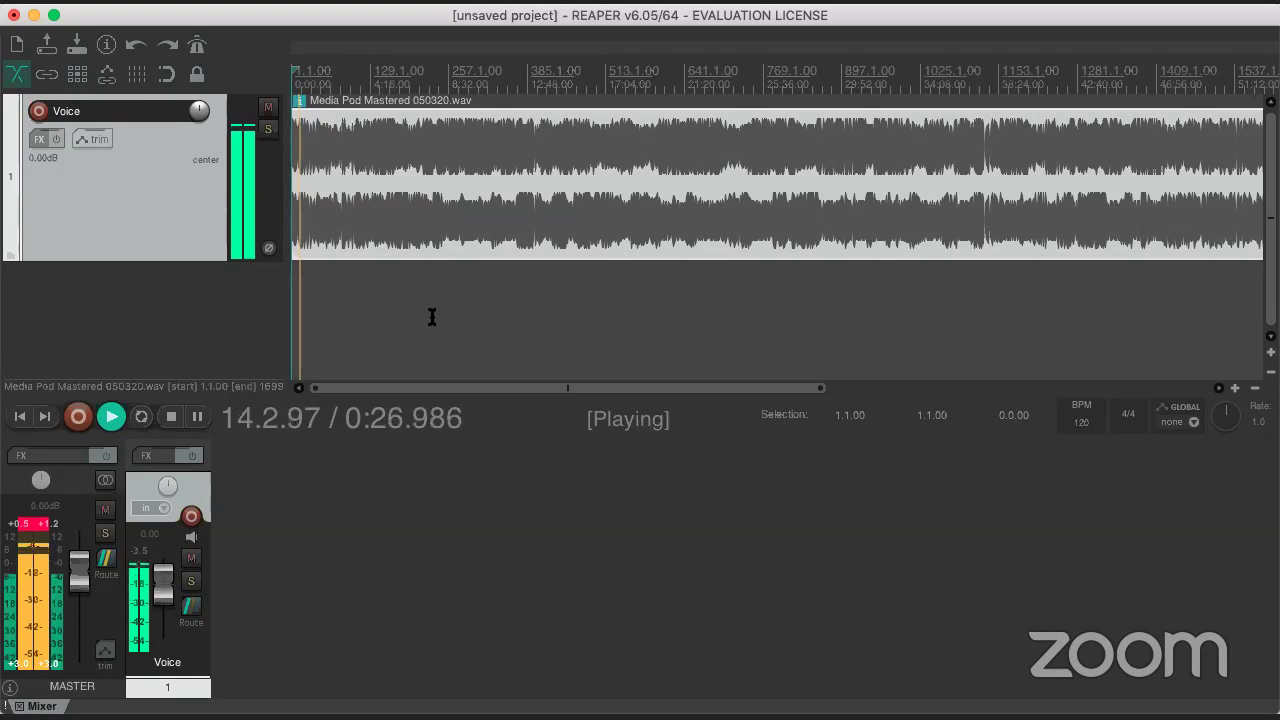
key(space)
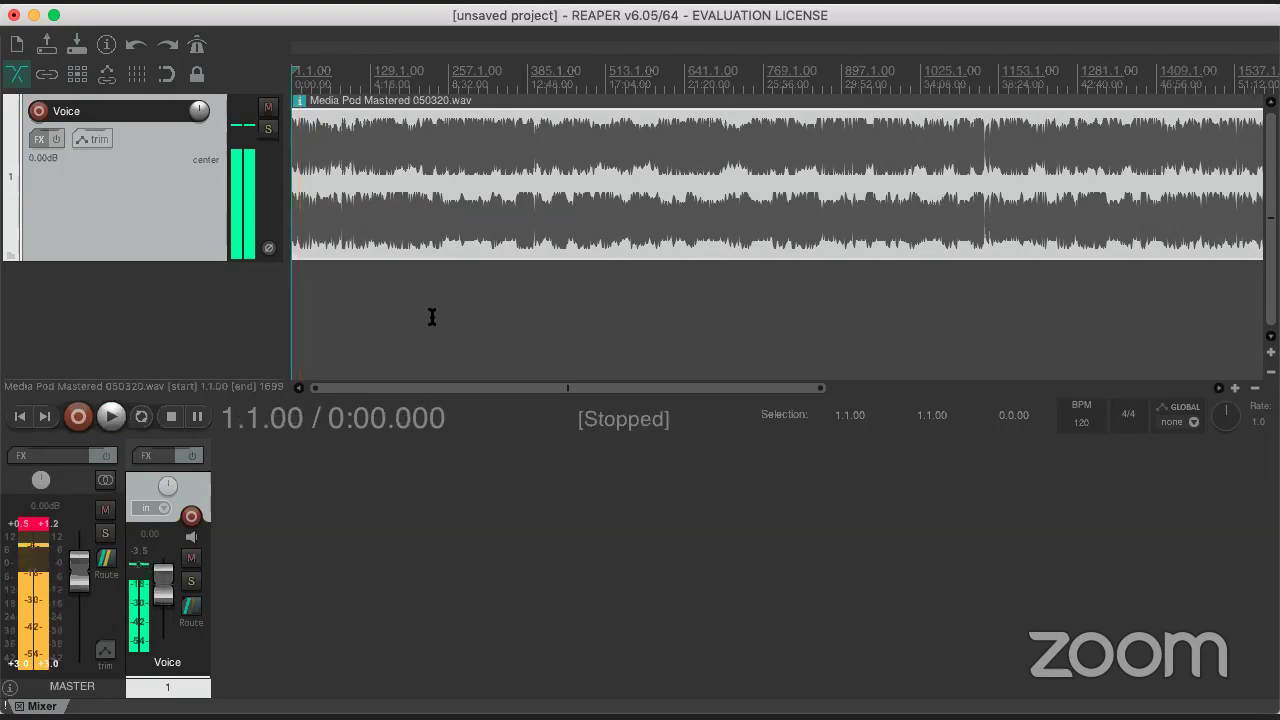
- Examine the opening minutes of the voice clip up close and briefly play it from about 0:02
click(319, 190)
scroll(304, 193, up, 3)
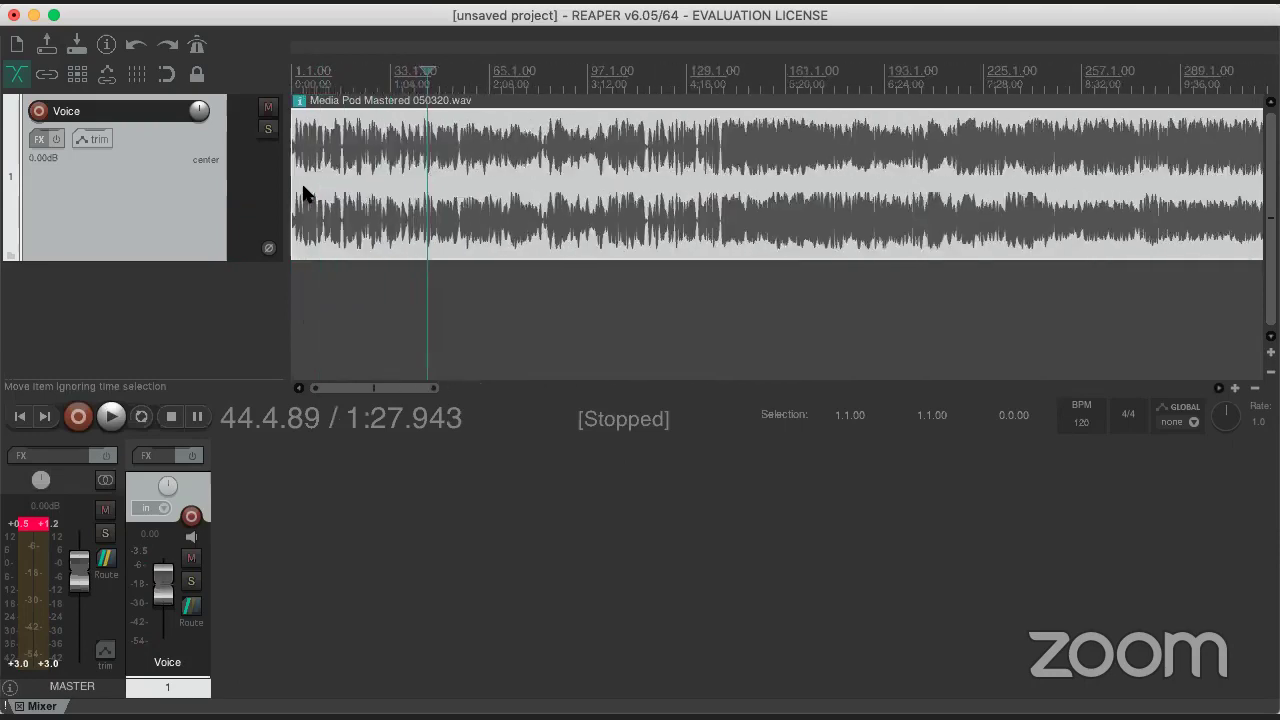
scroll(397, 172, up, 3)
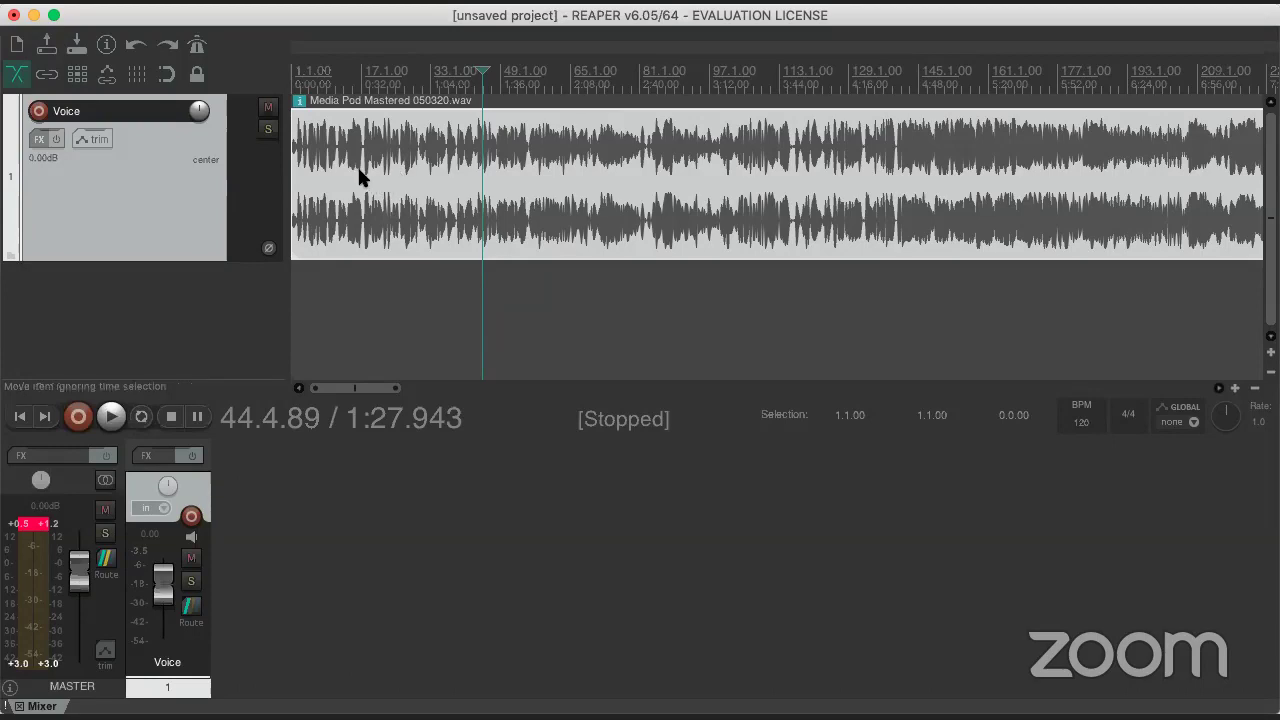
click(369, 170)
scroll(369, 167, up, 2)
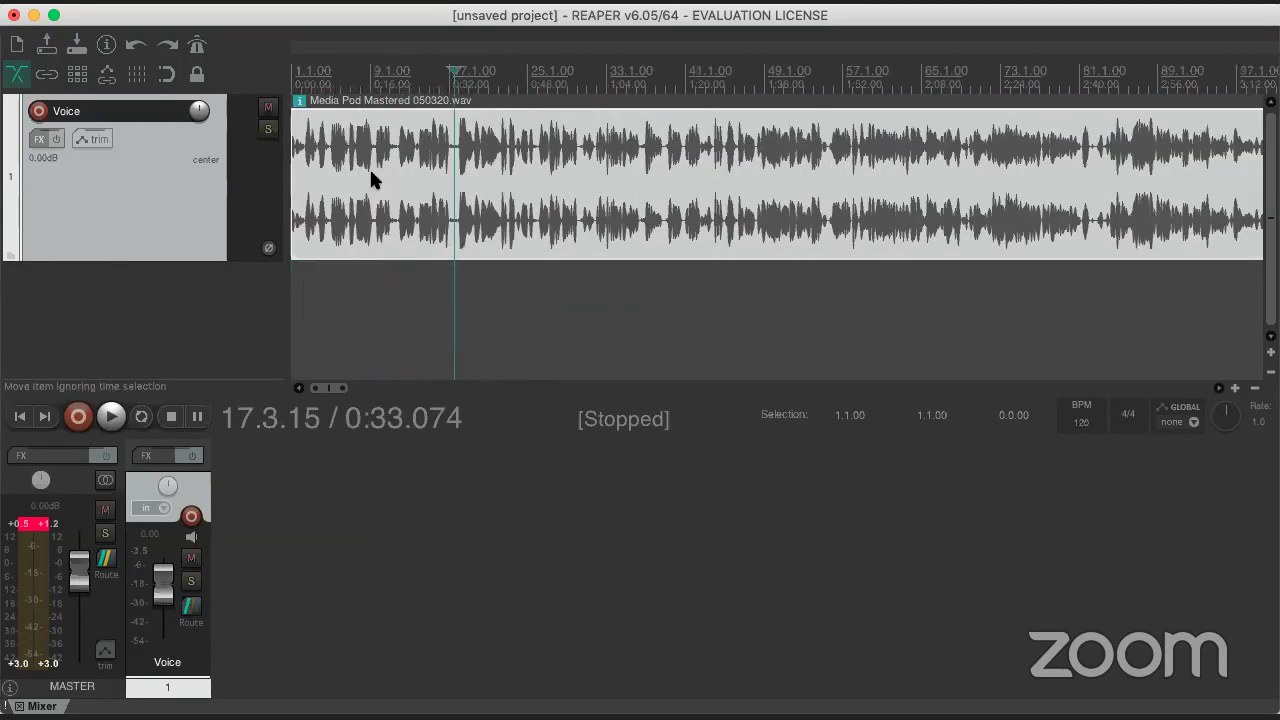
click(299, 174)
key(space)
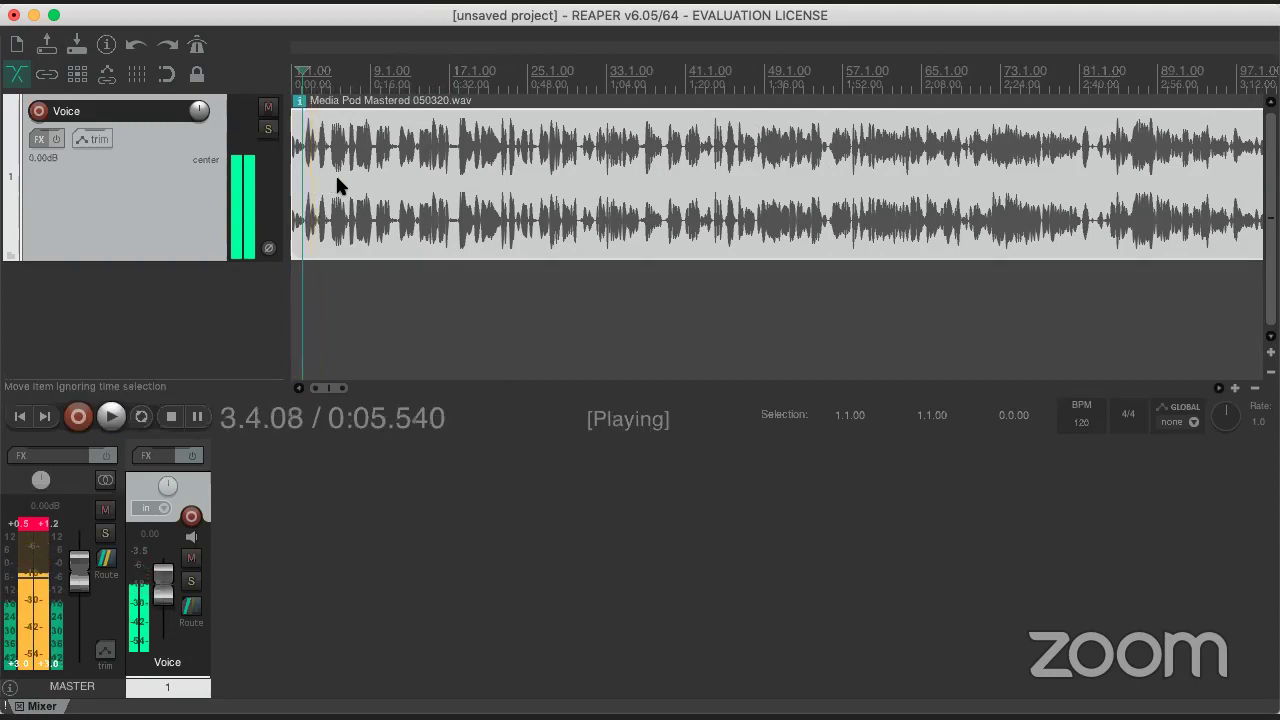
key(space)
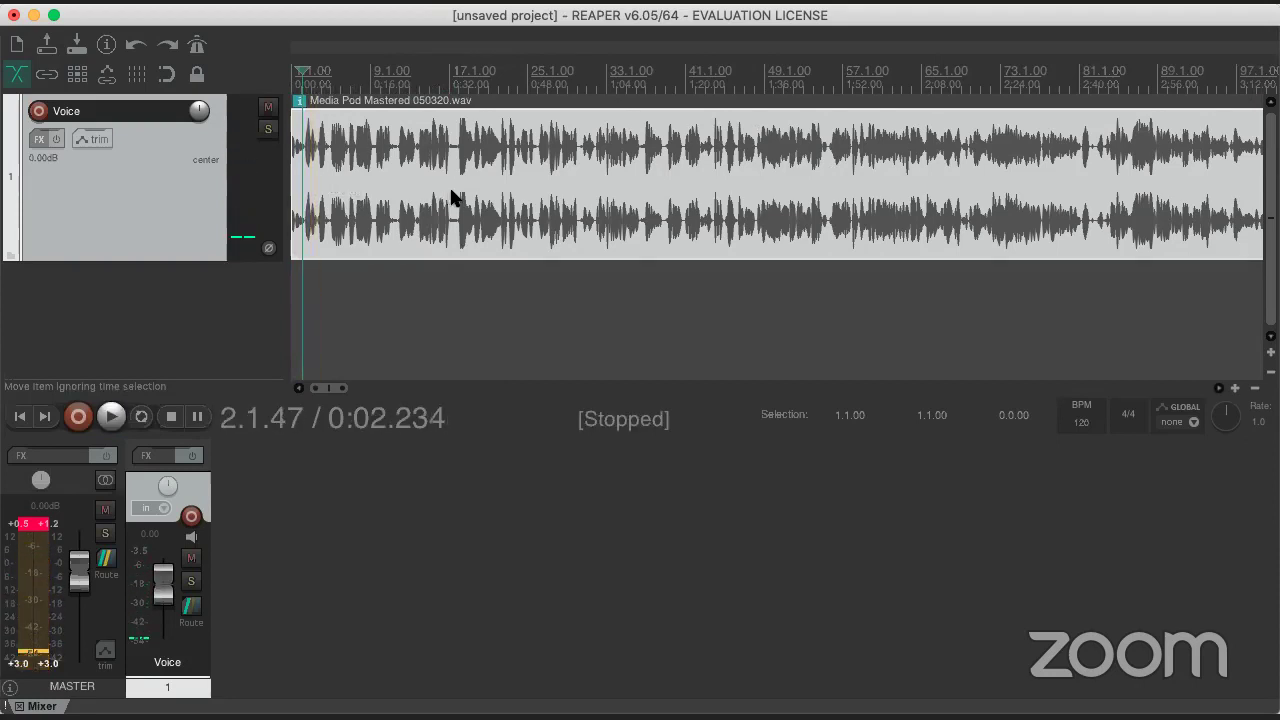
- Play the voice clip briefly from the pause at about 0:33
click(455, 198)
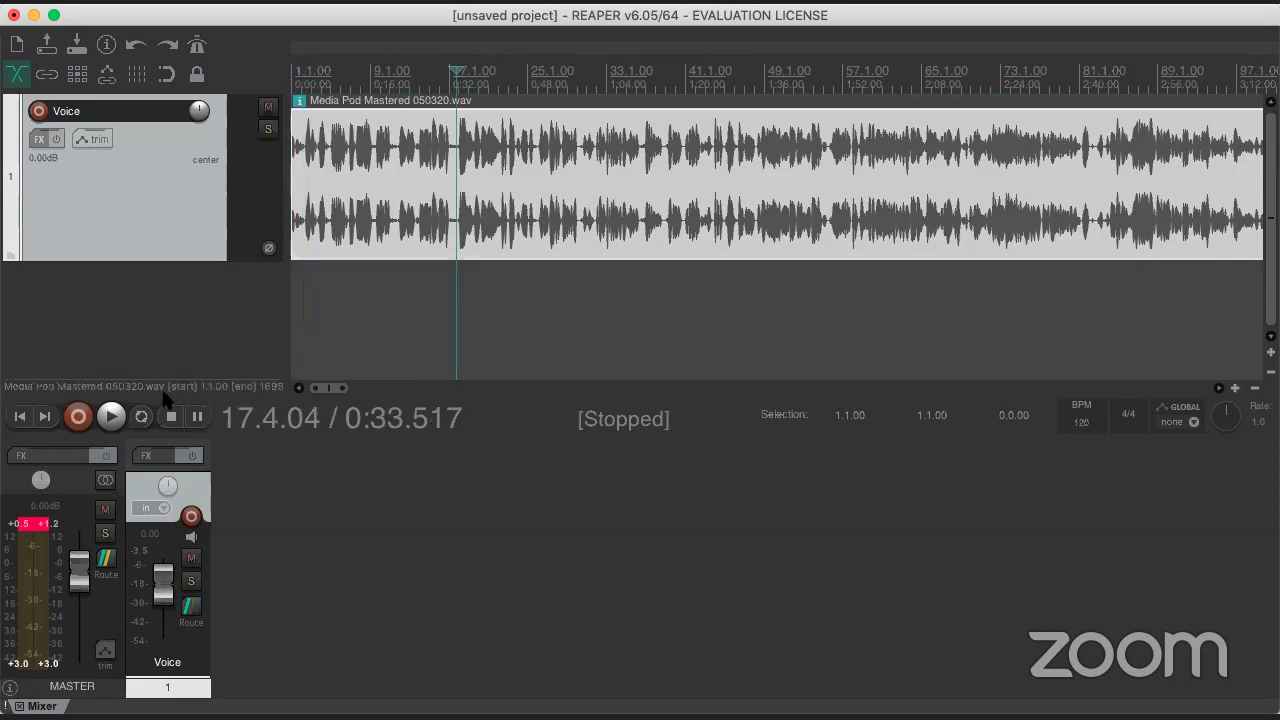
click(108, 419)
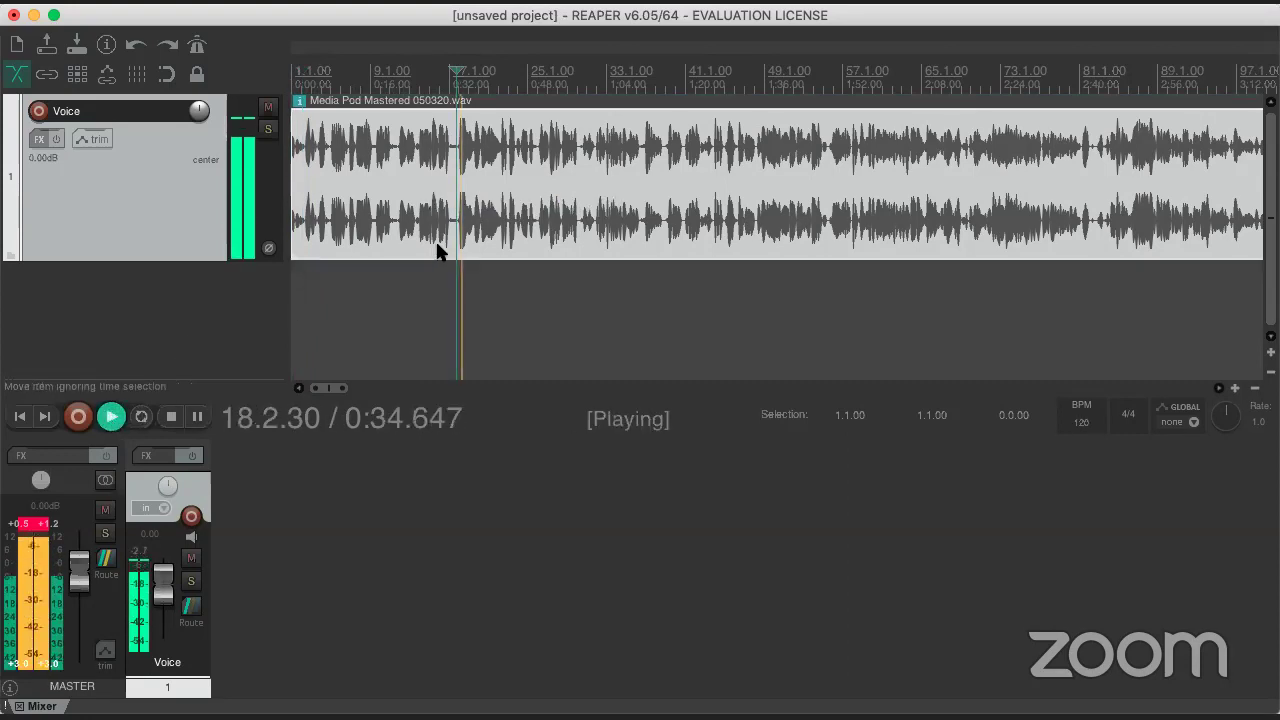
key(space)
- Play the voice clip from about 0:48, and place the edit cursor at about 0:50 after stopping
click(528, 163)
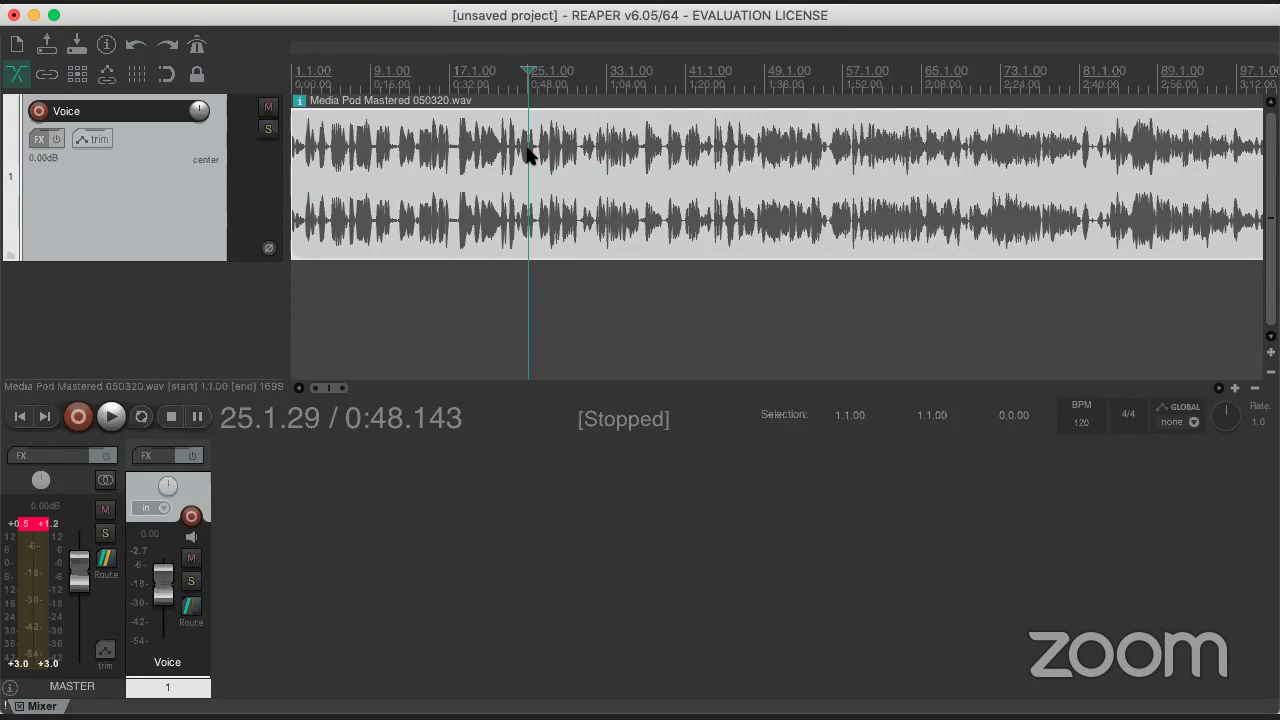
key(space)
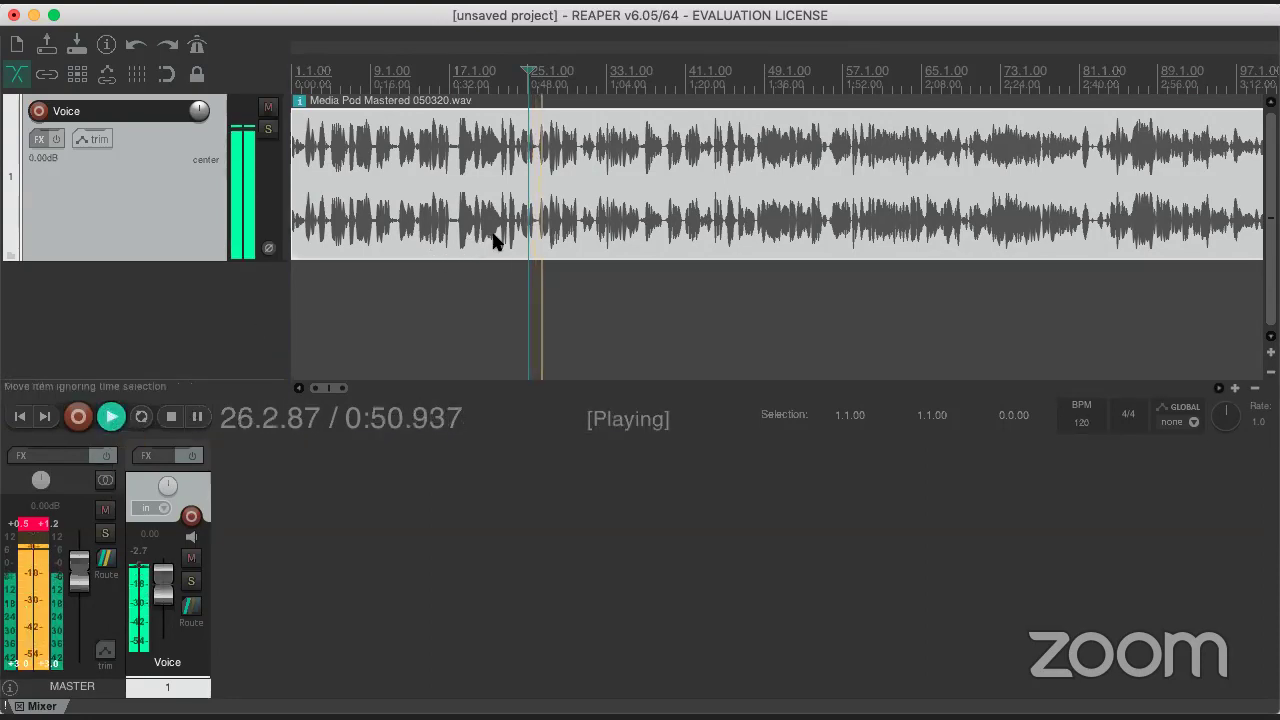
scroll(551, 220, up, 2)
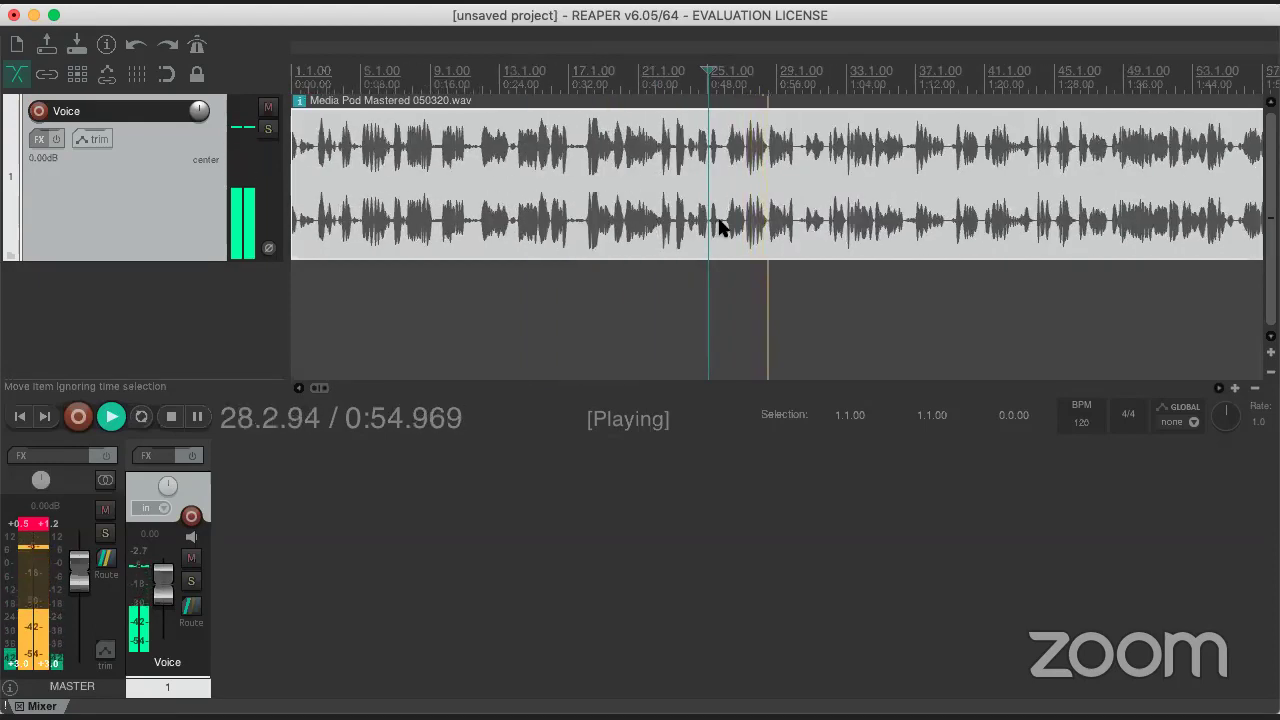
key(space)
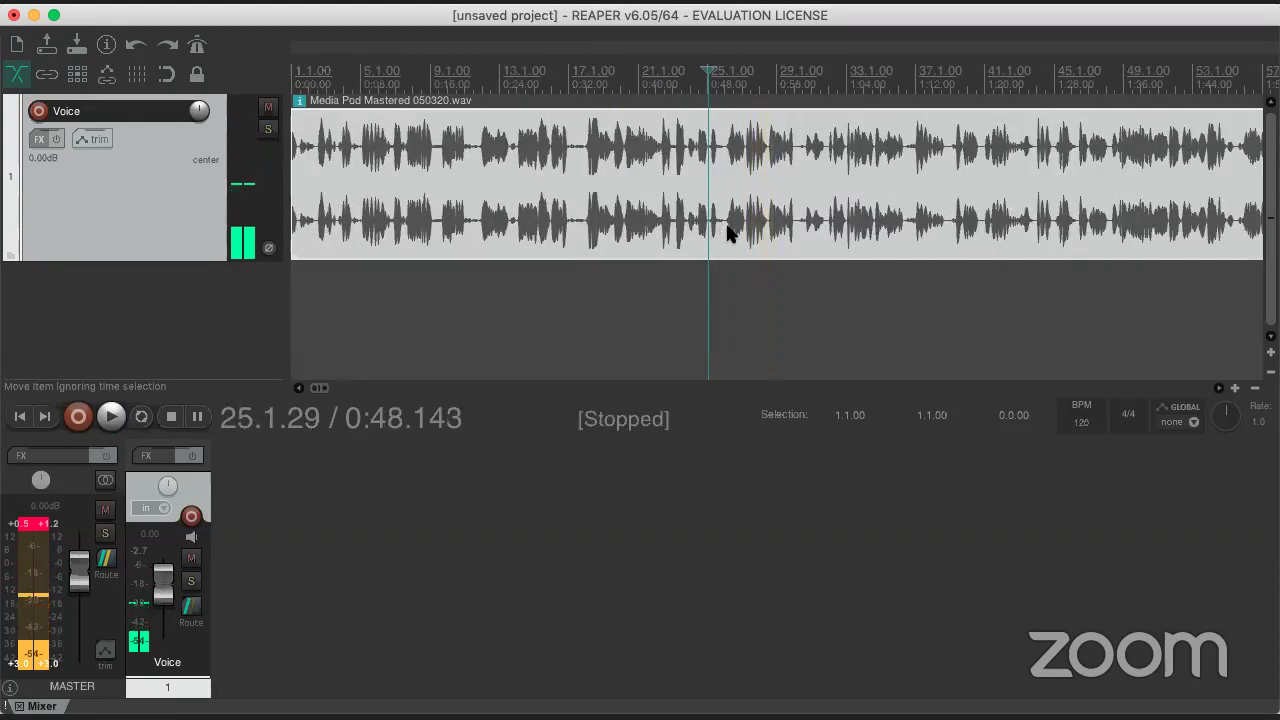
click(725, 234)
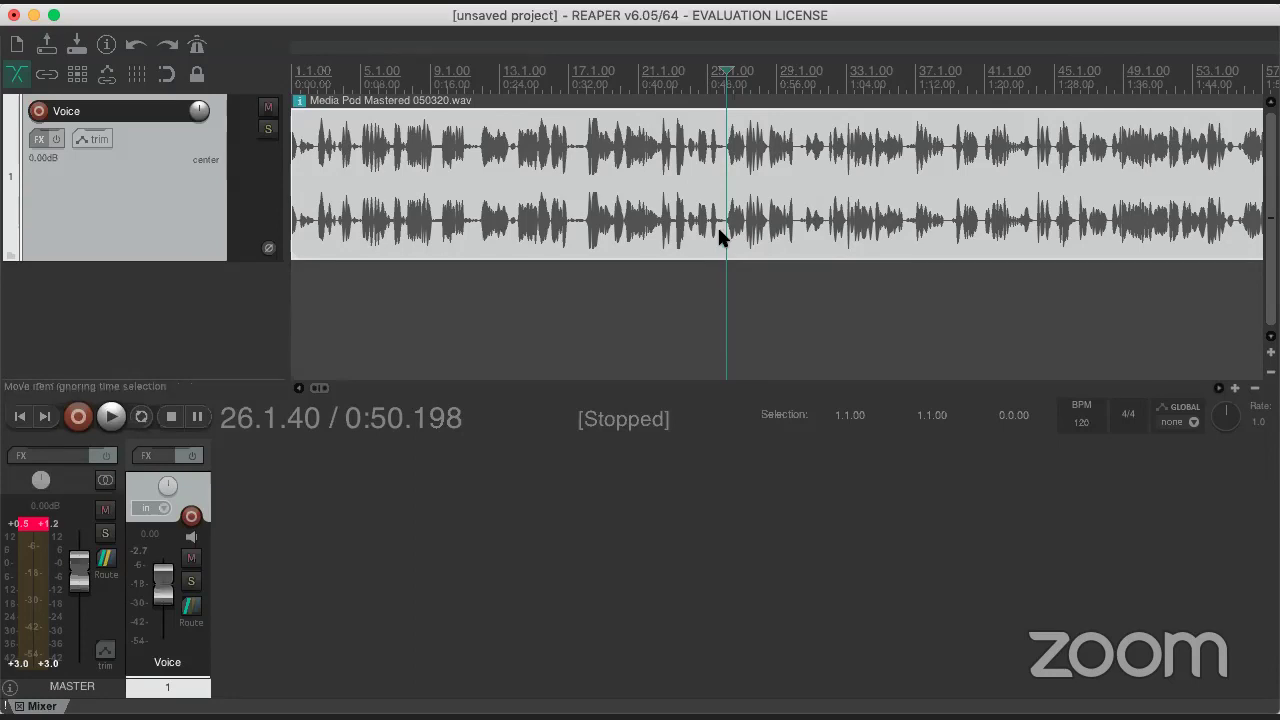
- Split the voice clip at about 0:50 and move the part before the split onto a new track below Voice
key(s)
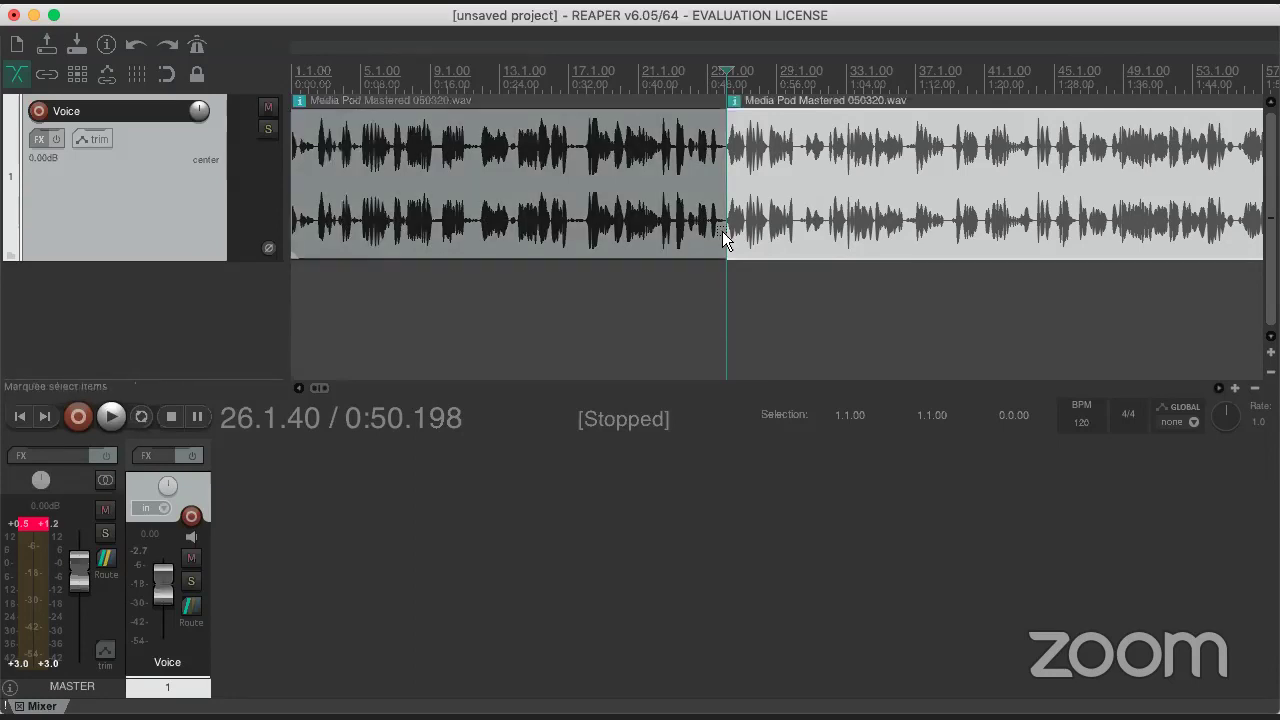
right_click(722, 231)
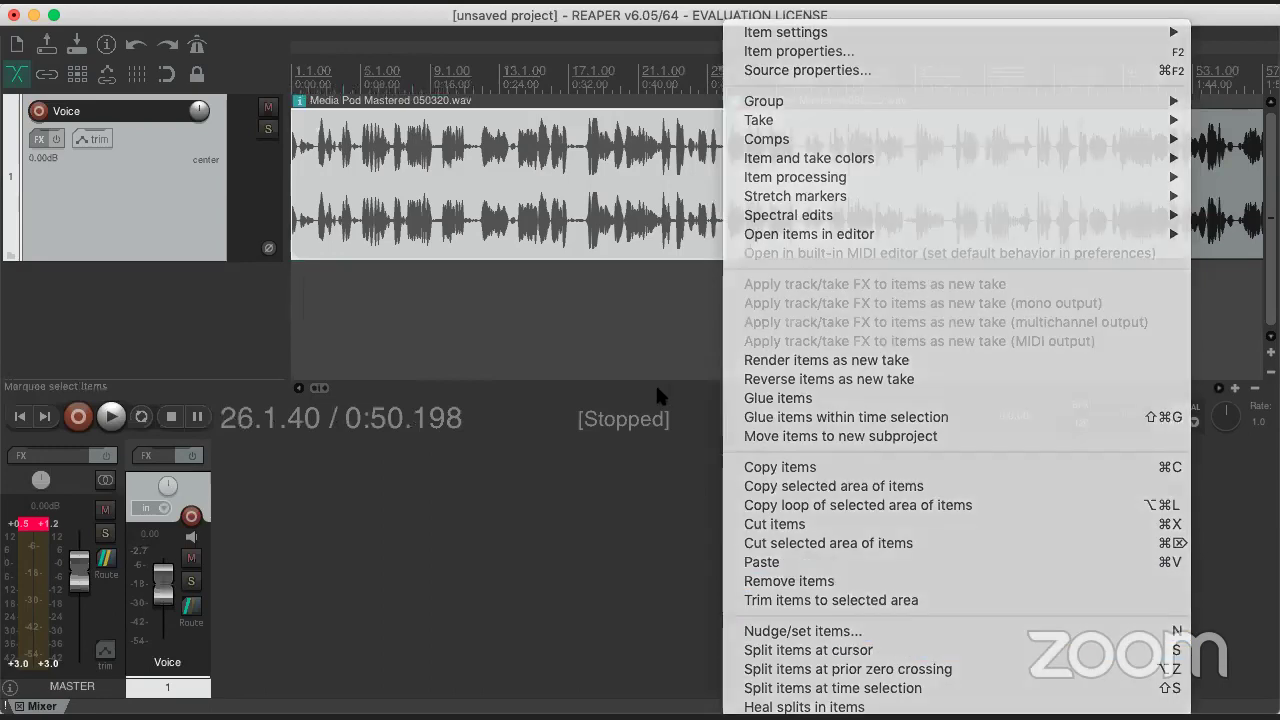
click(608, 256)
drag(599, 253, 596, 290)
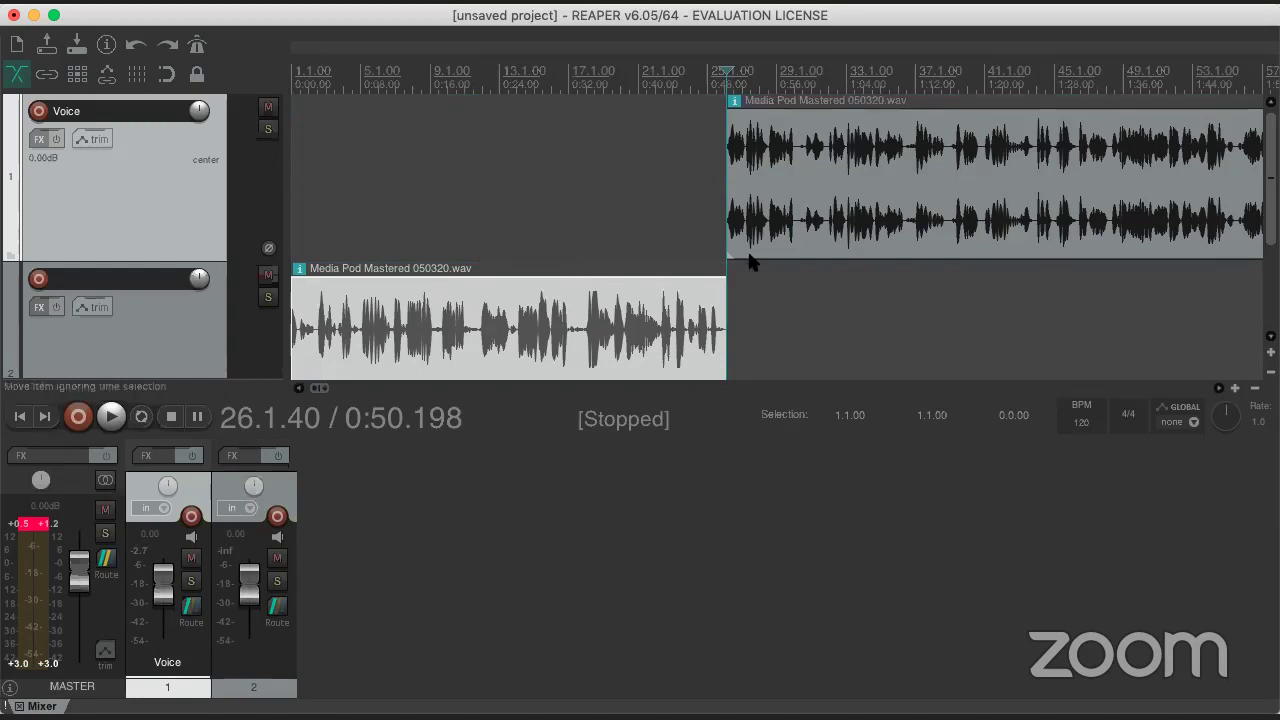
- Play the remaining voice clip from its start at about 0:50, and again from the pause at about 0:58
click(797, 180)
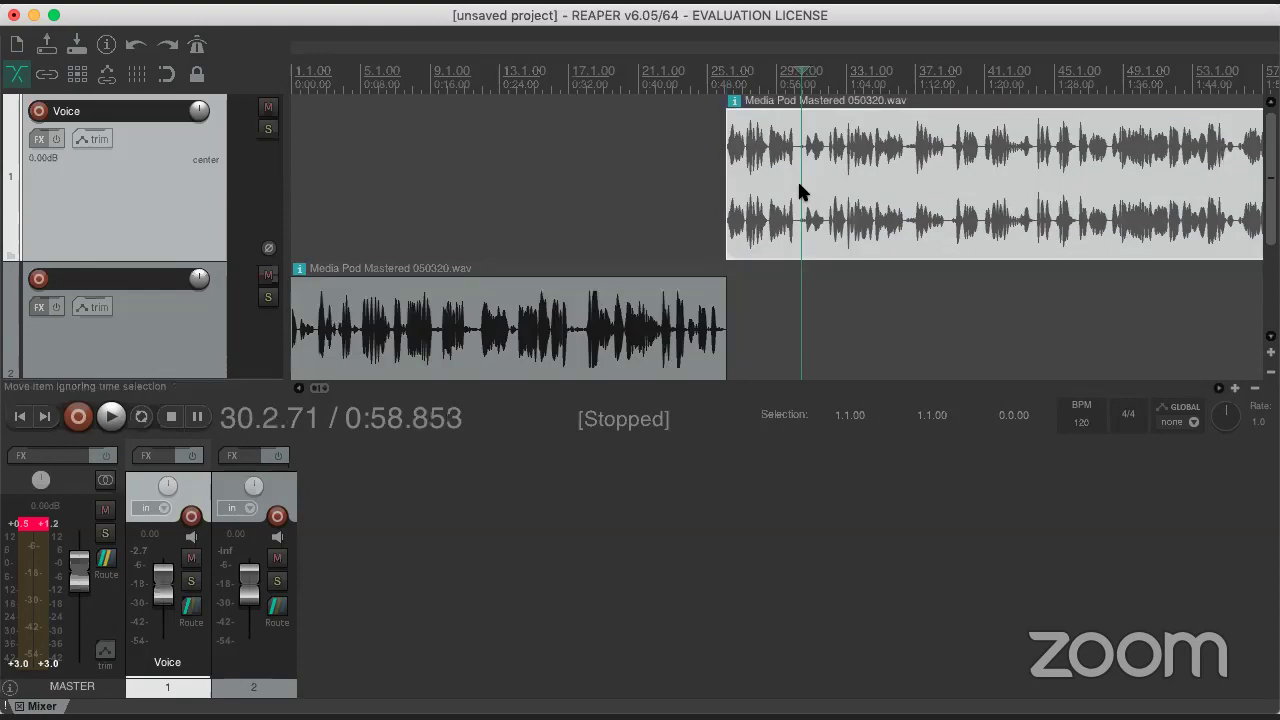
scroll(760, 175, up, 2)
click(668, 265)
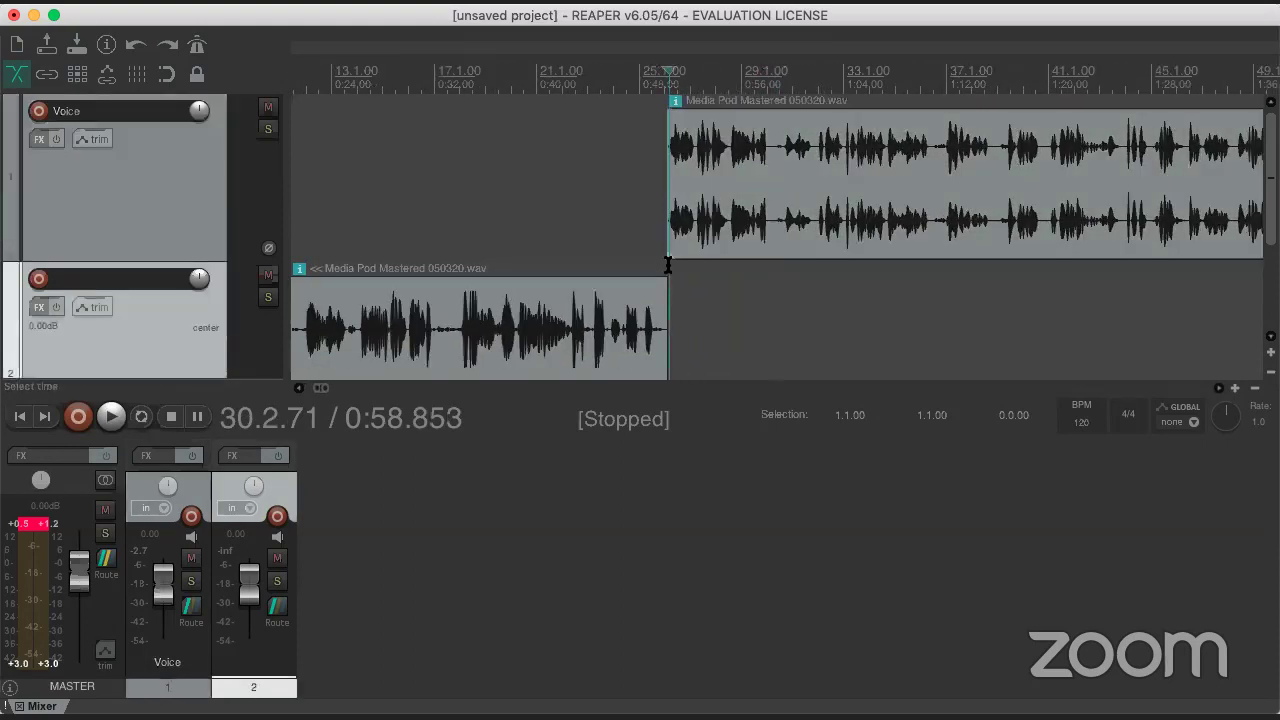
key(space)
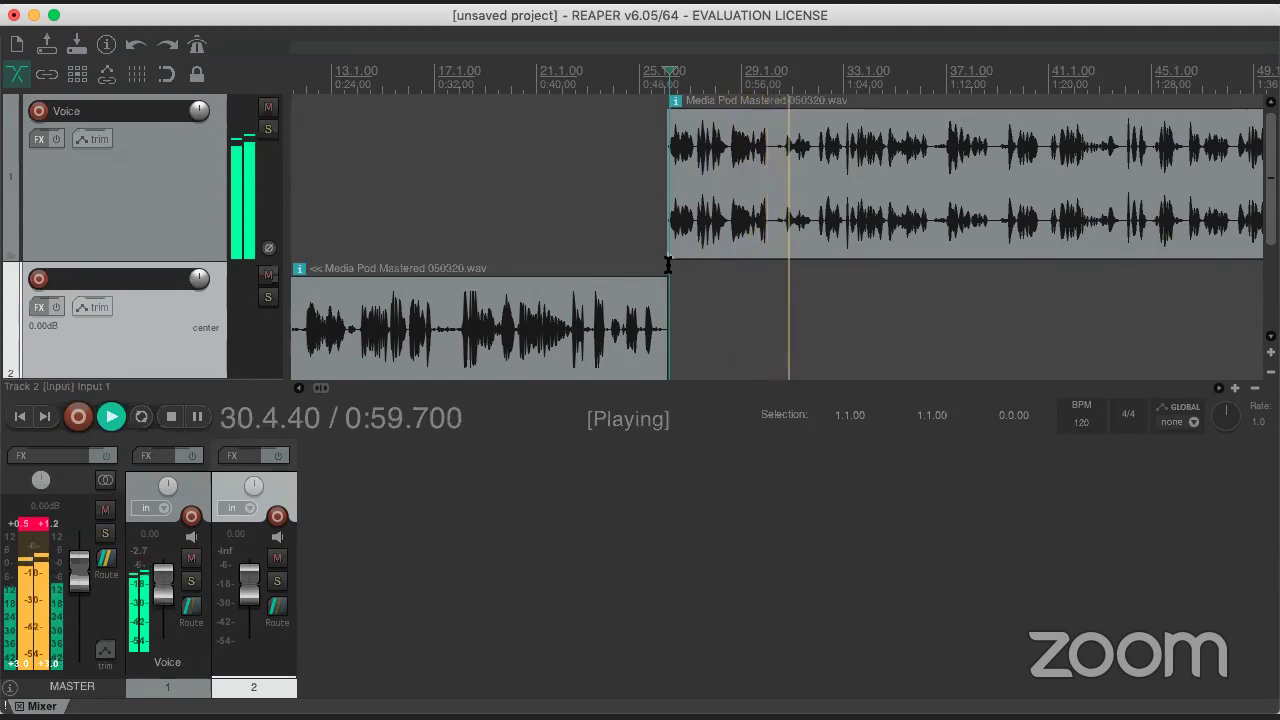
key(space)
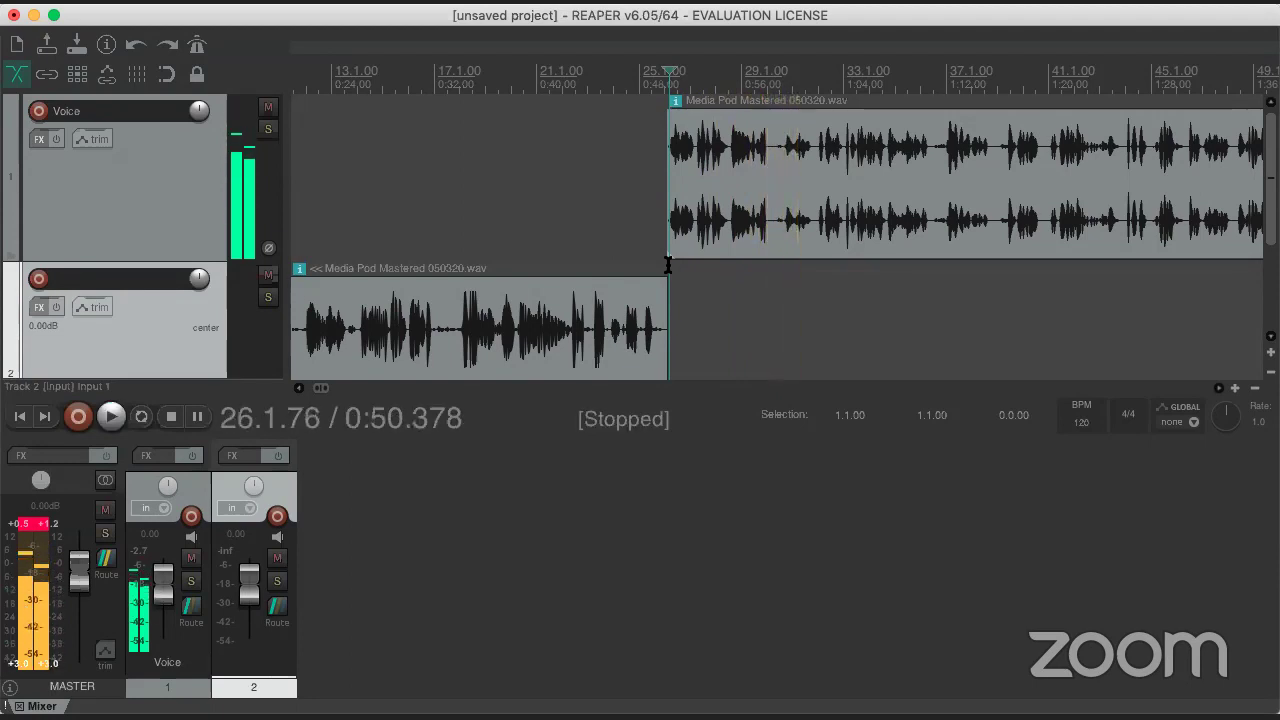
click(775, 237)
key(space)
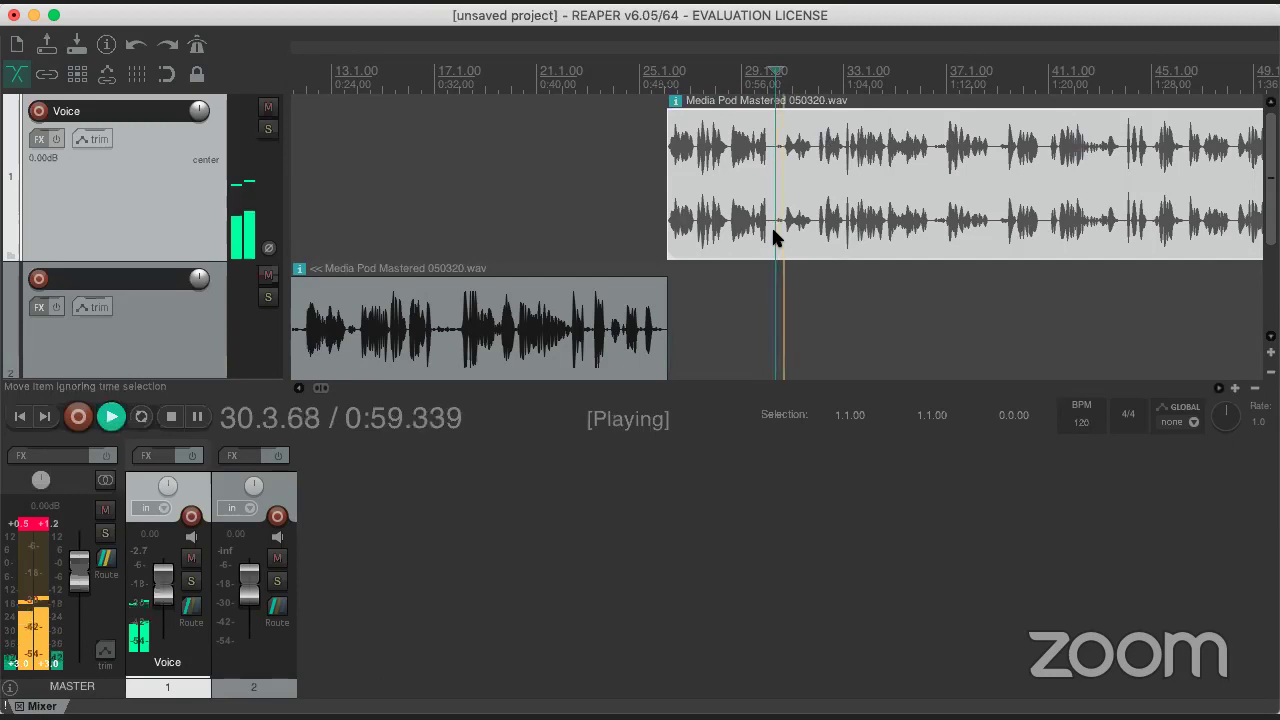
key(space)
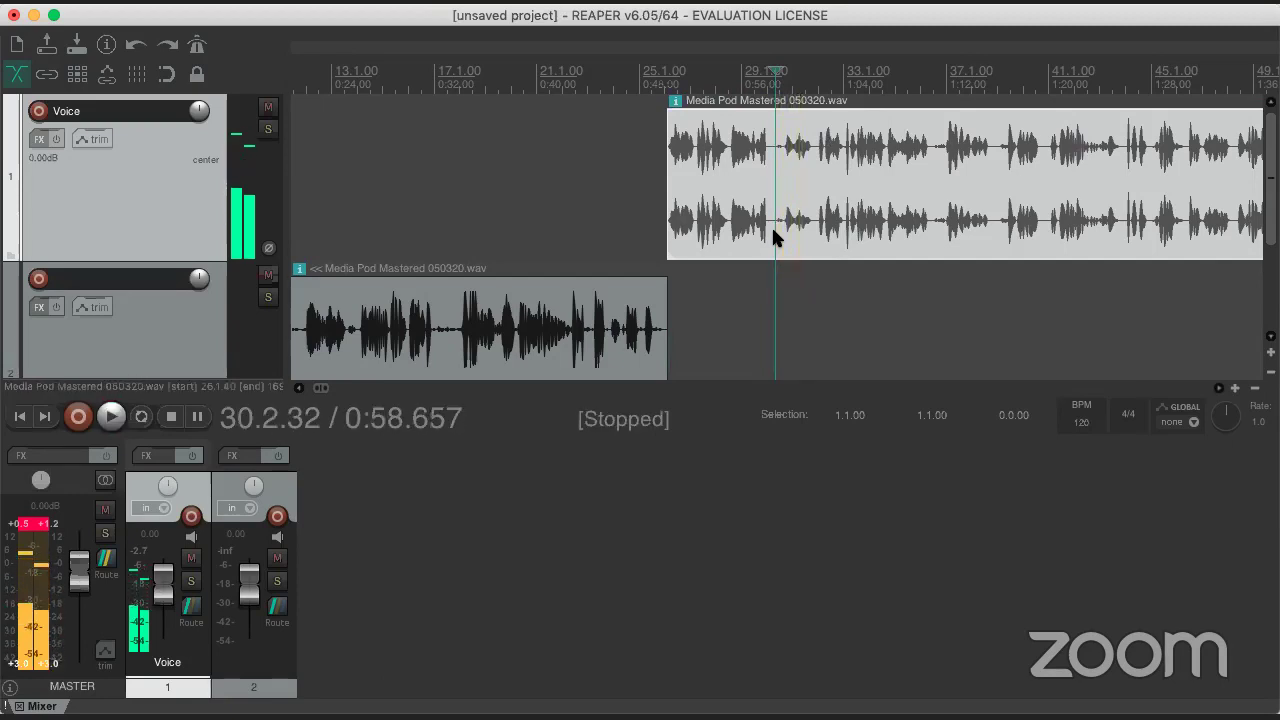
- Split the Voice track's clip at about 0:58.4 and move the part after the split straight down to track 2
click(771, 238)
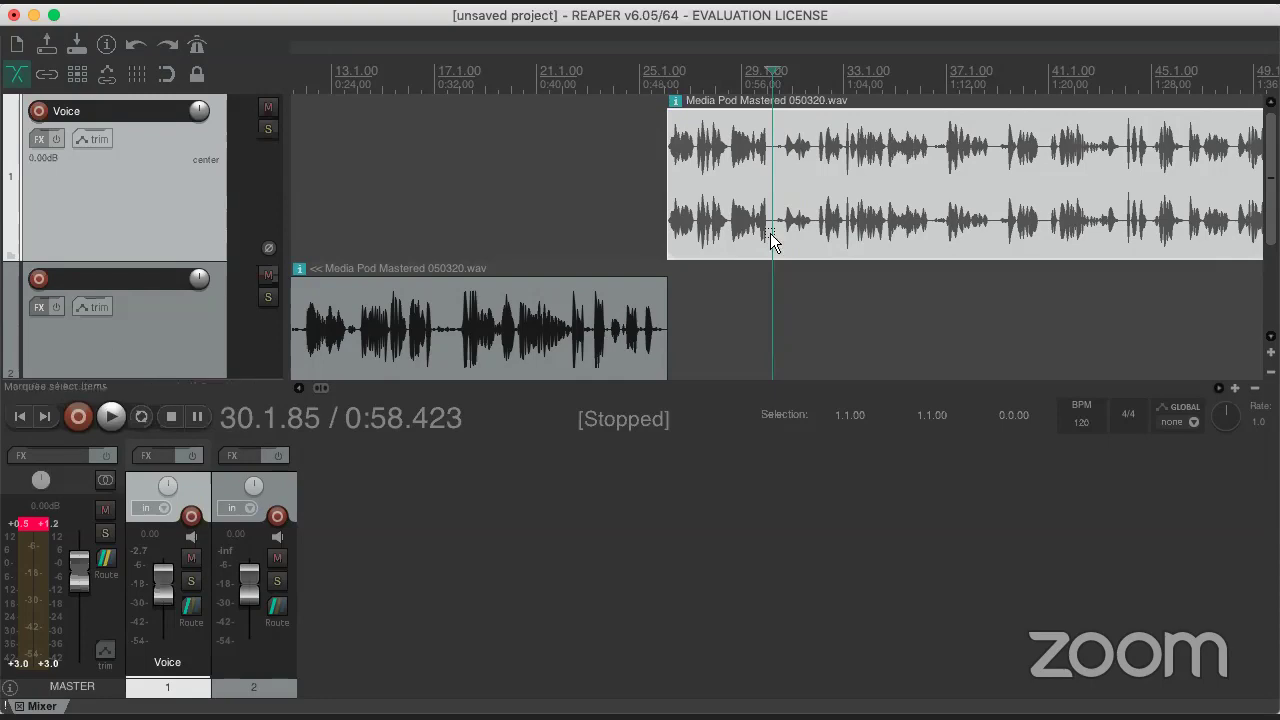
right_click(771, 238)
click(822, 648)
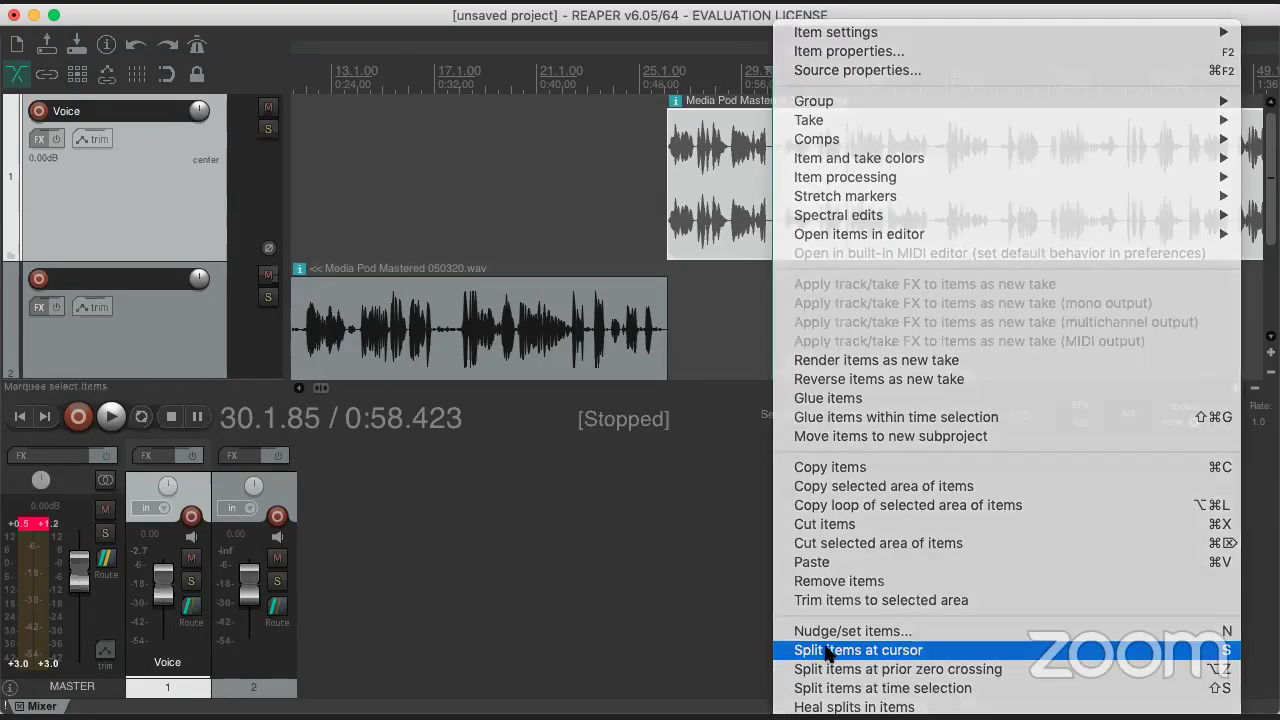
drag(820, 205, 822, 321)
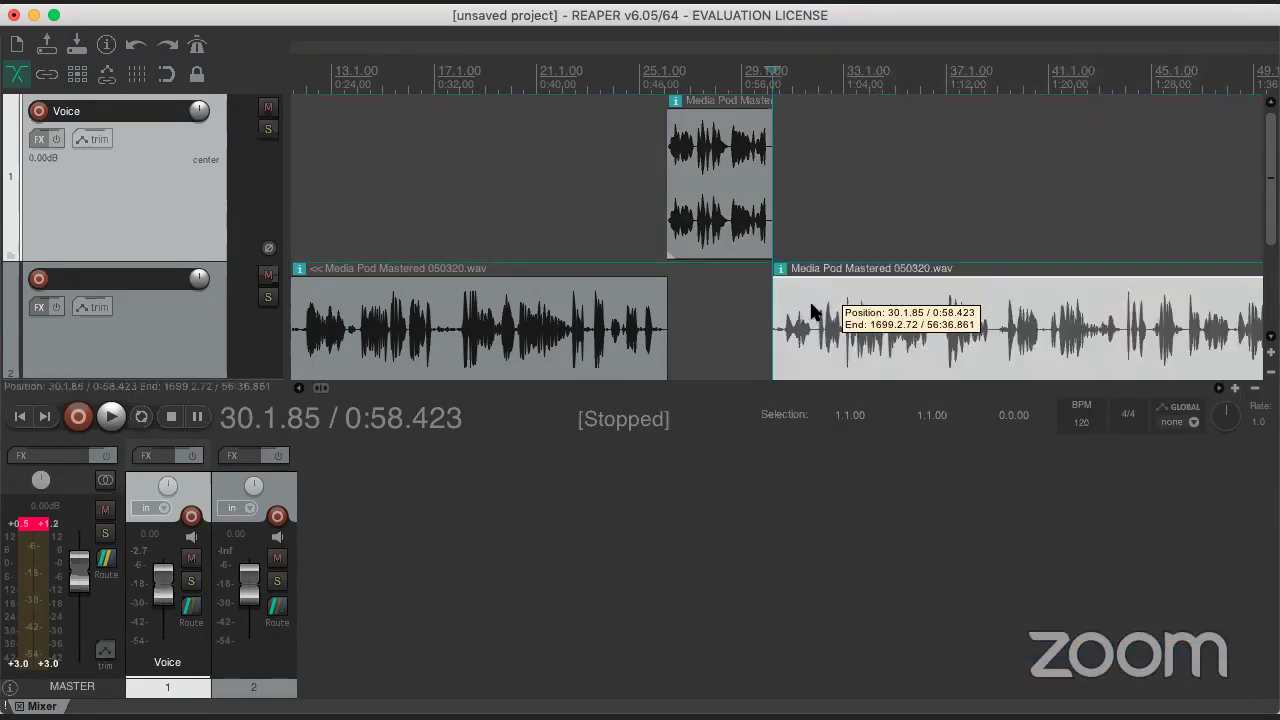
- Play the isolated clip left on the Voice track from its start at about 0:50, then stop playback
click(730, 193)
scroll(730, 192, up, 2)
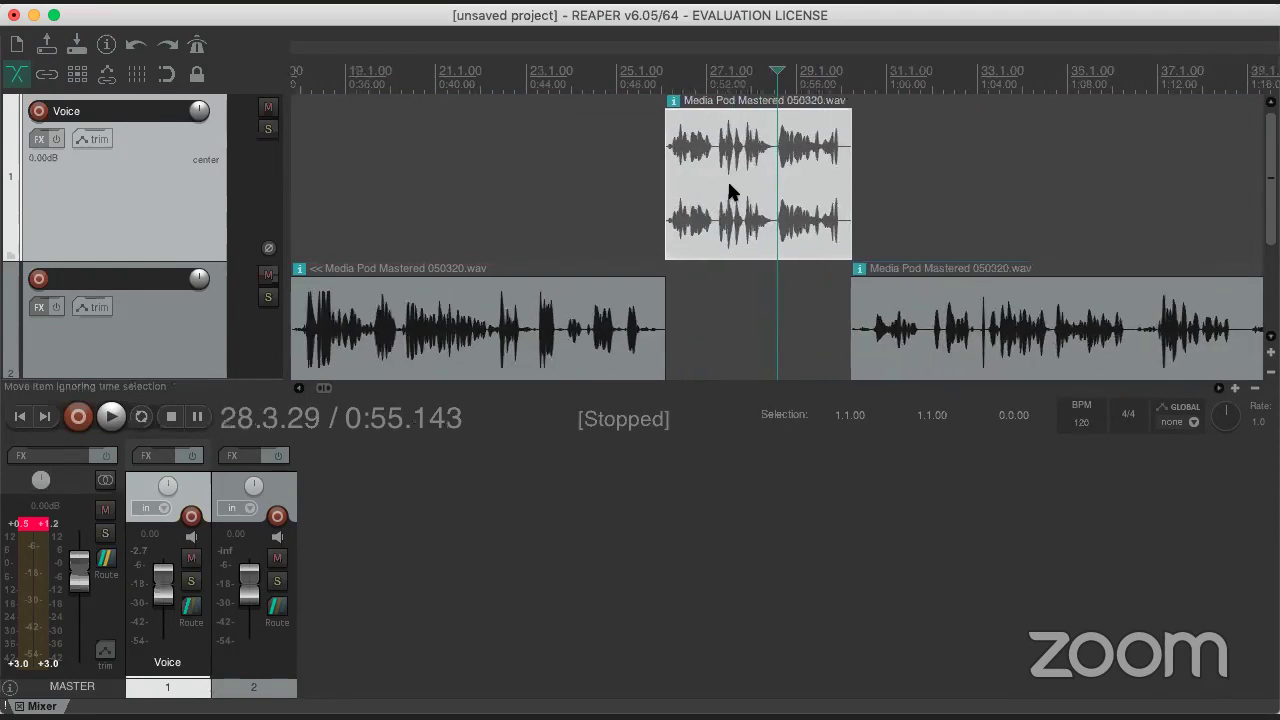
click(666, 266)
key(space)
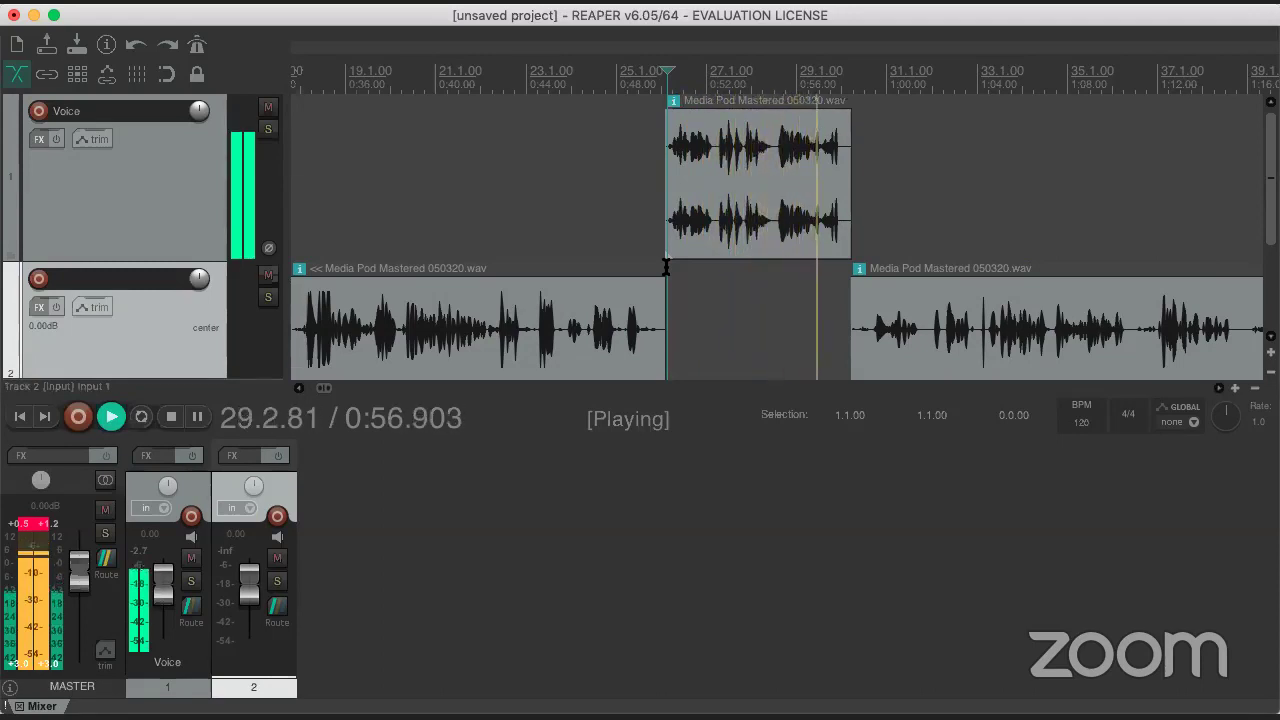
key(space)
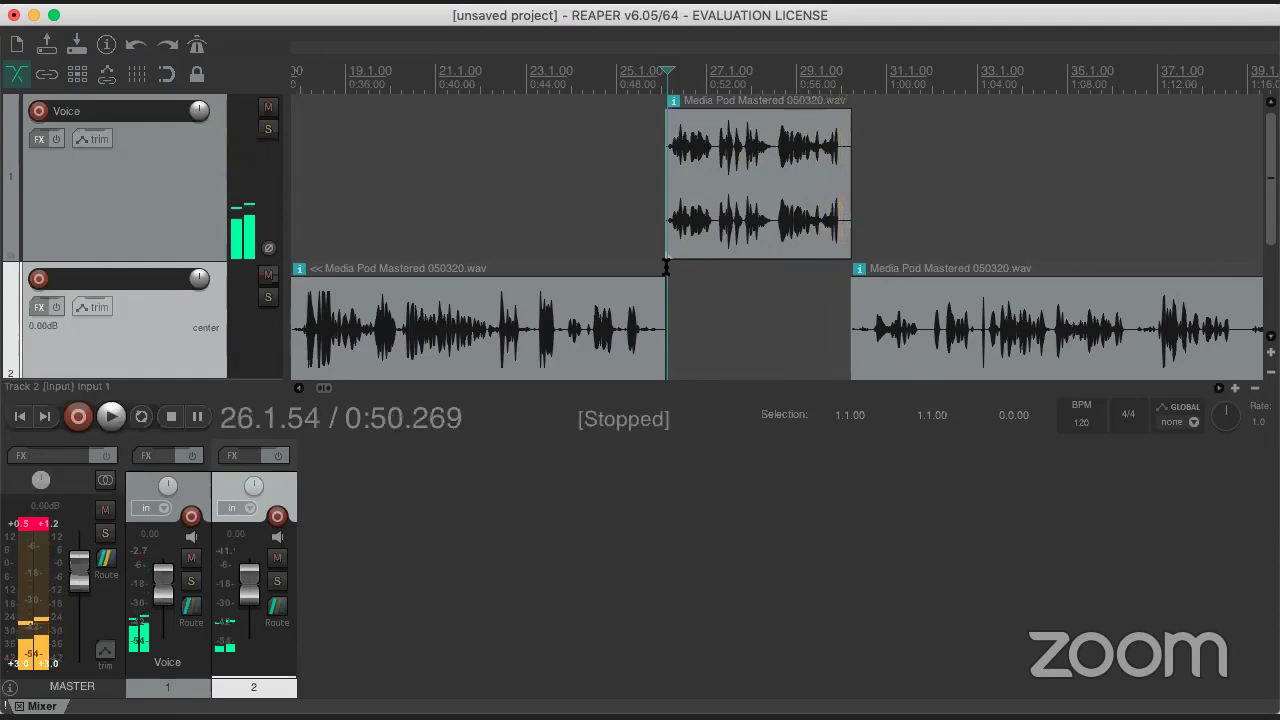
- Add a short fade-in and a matching short fade-out to the isolated clip on the Voice track
scroll(697, 230, up, 1)
scroll(750, 210, up, 1)
scroll(804, 187, left, 2)
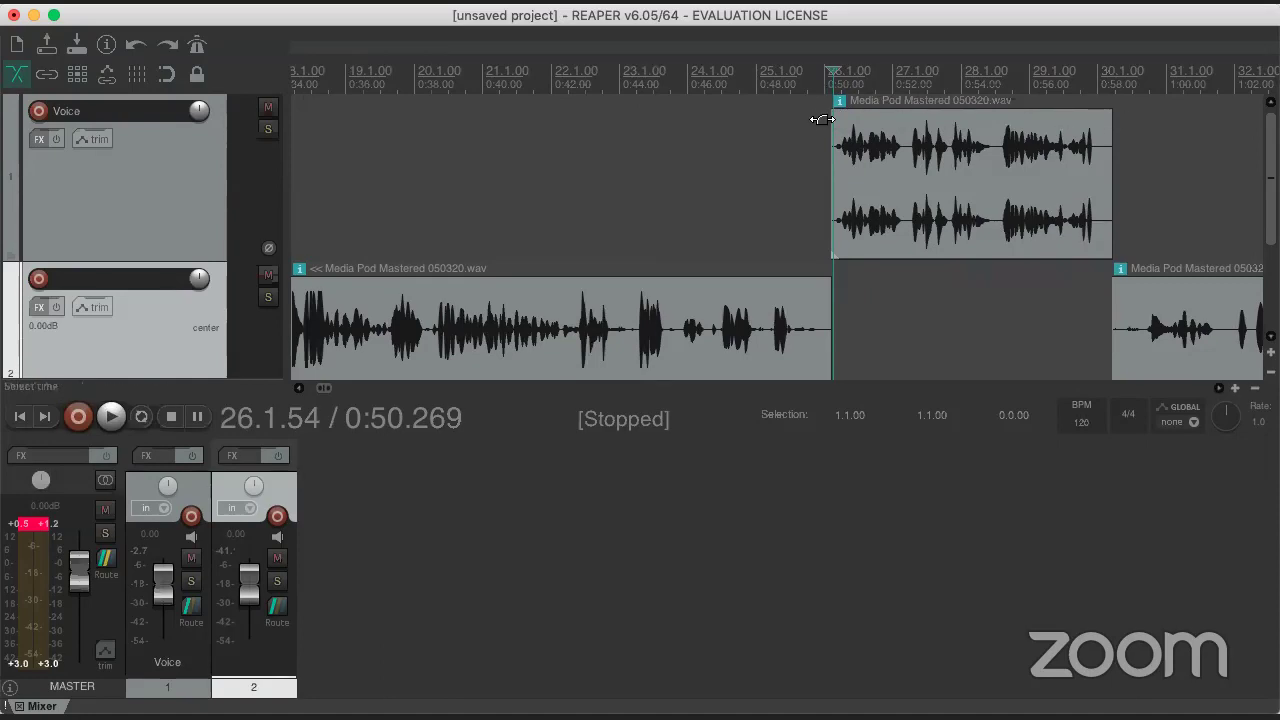
drag(835, 112, 845, 112)
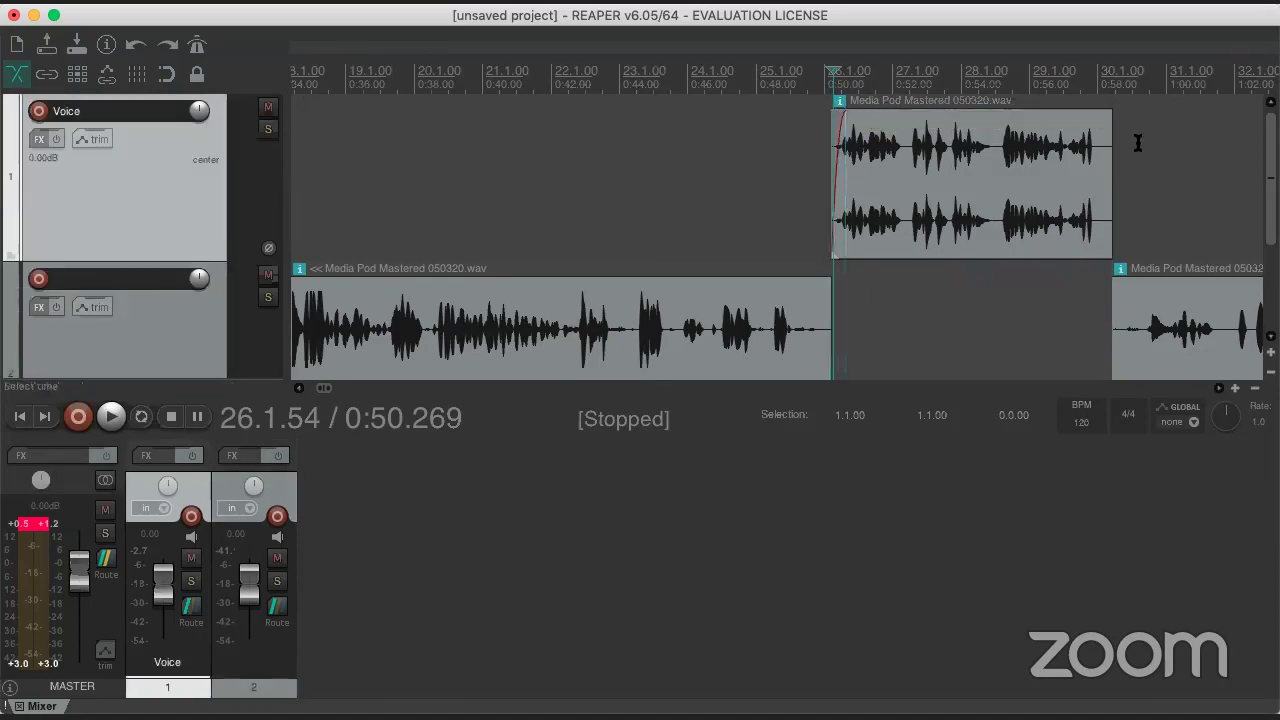
drag(1106, 113, 1095, 115)
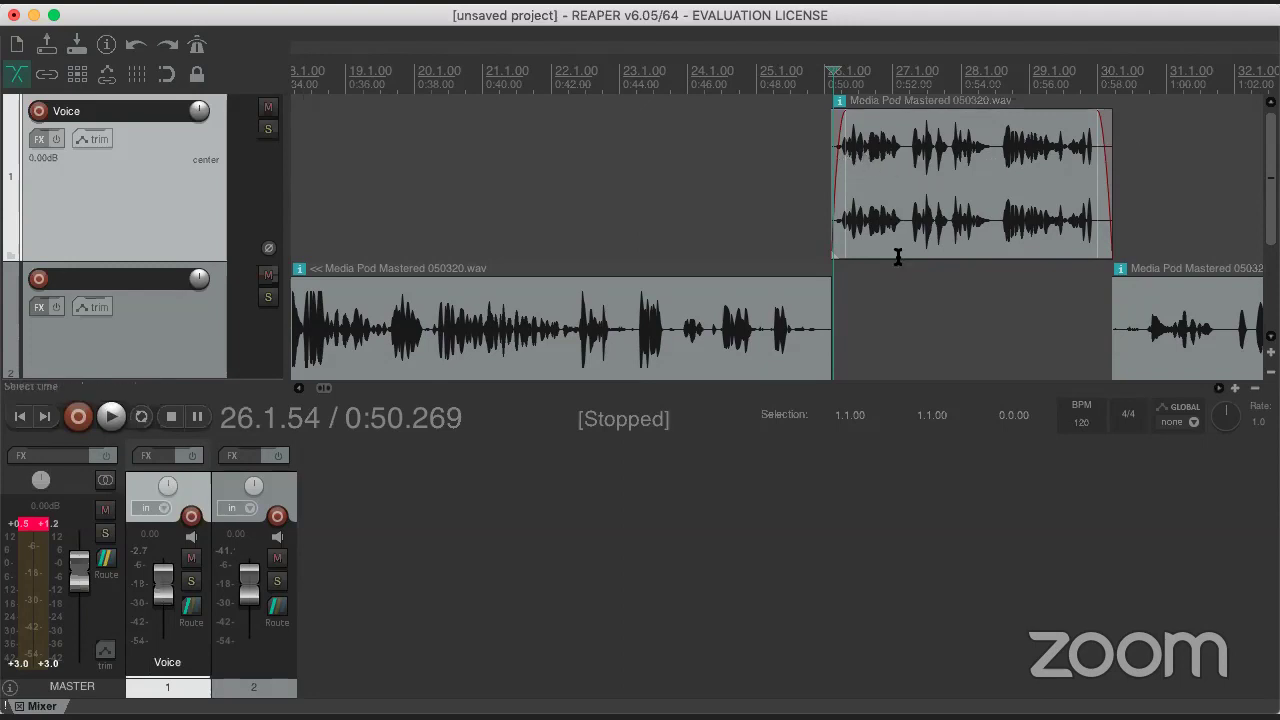
- Undo both fades on the isolated voice clip and redo them
click(138, 52)
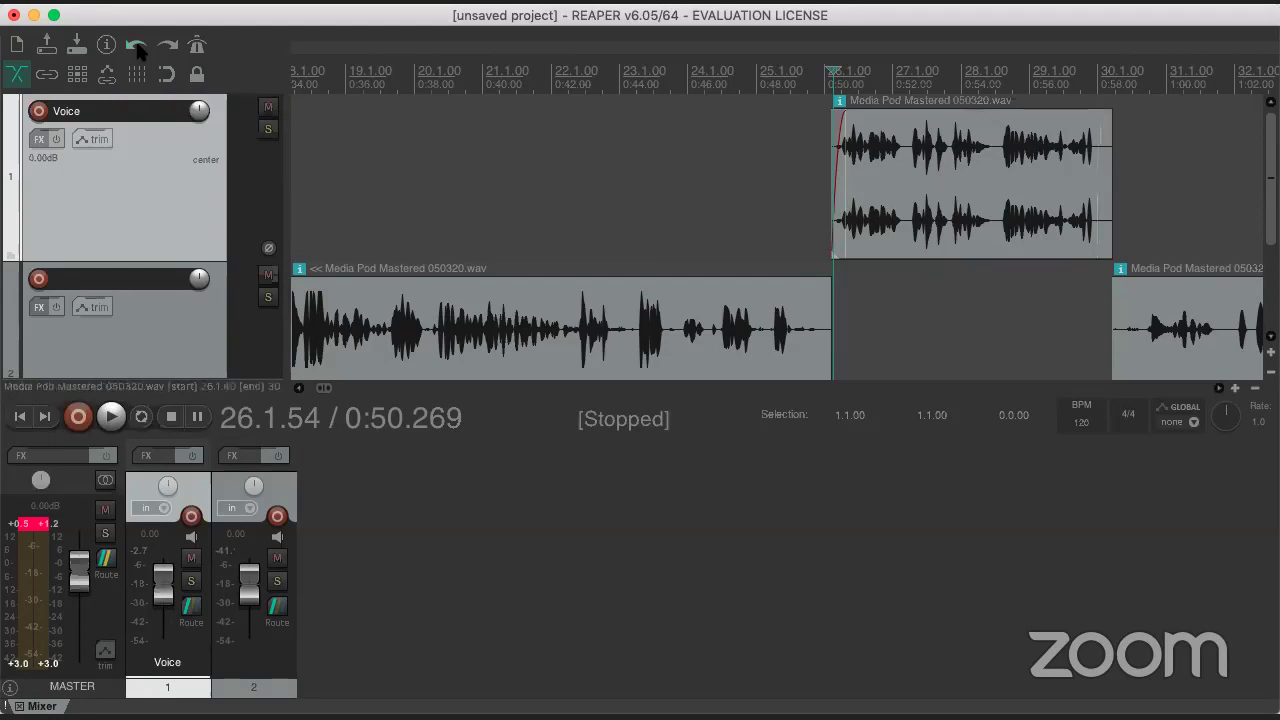
click(138, 52)
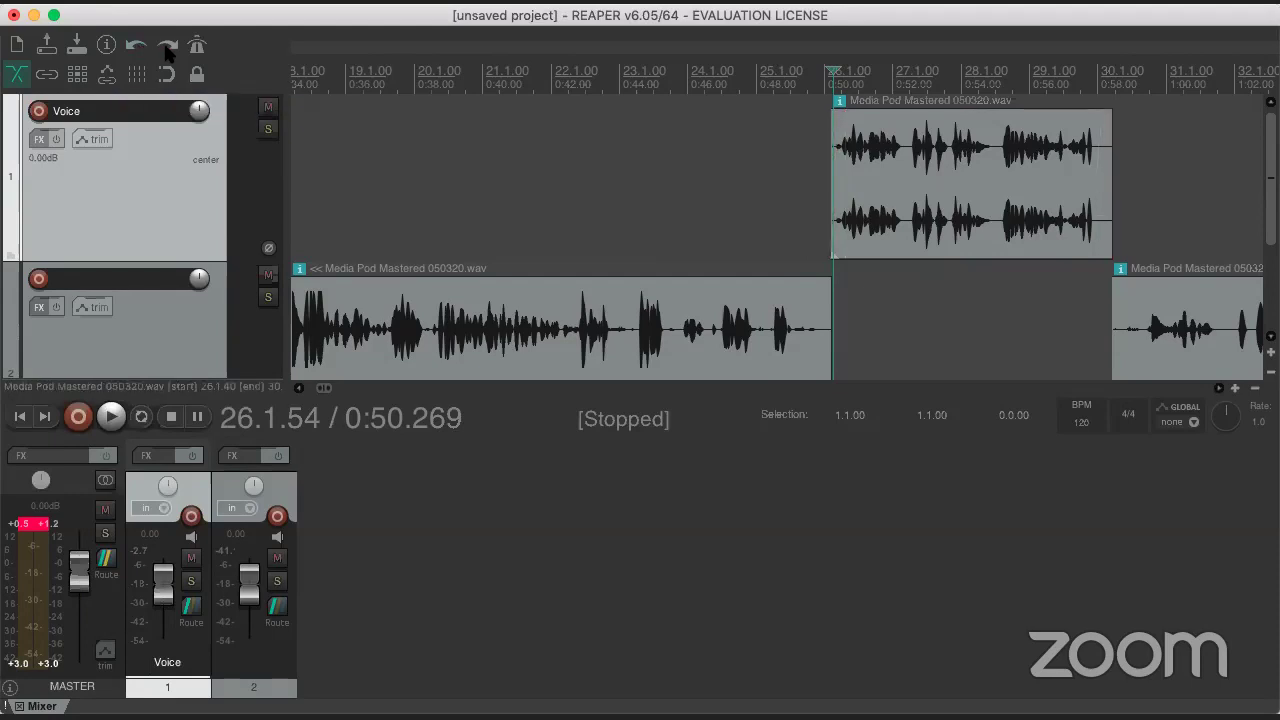
click(168, 52)
click(168, 52)
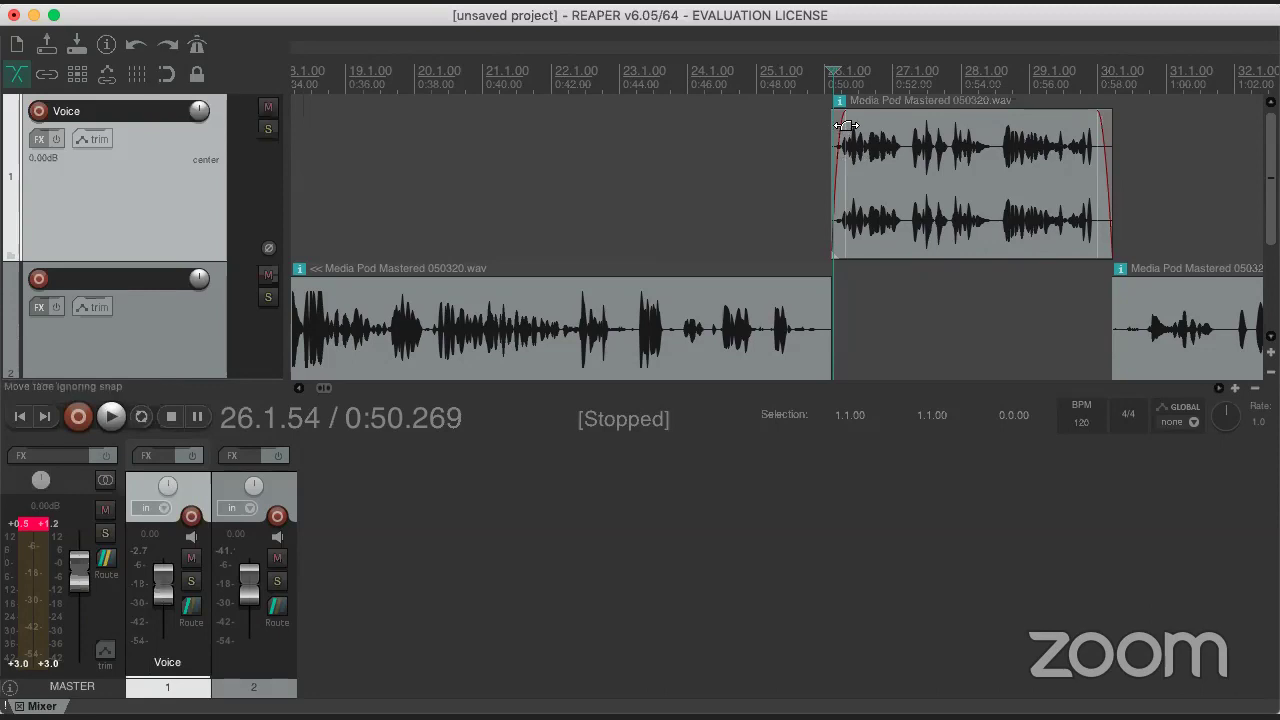
- Insert a new empty track below track 2
scroll(850, 115, up, 4)
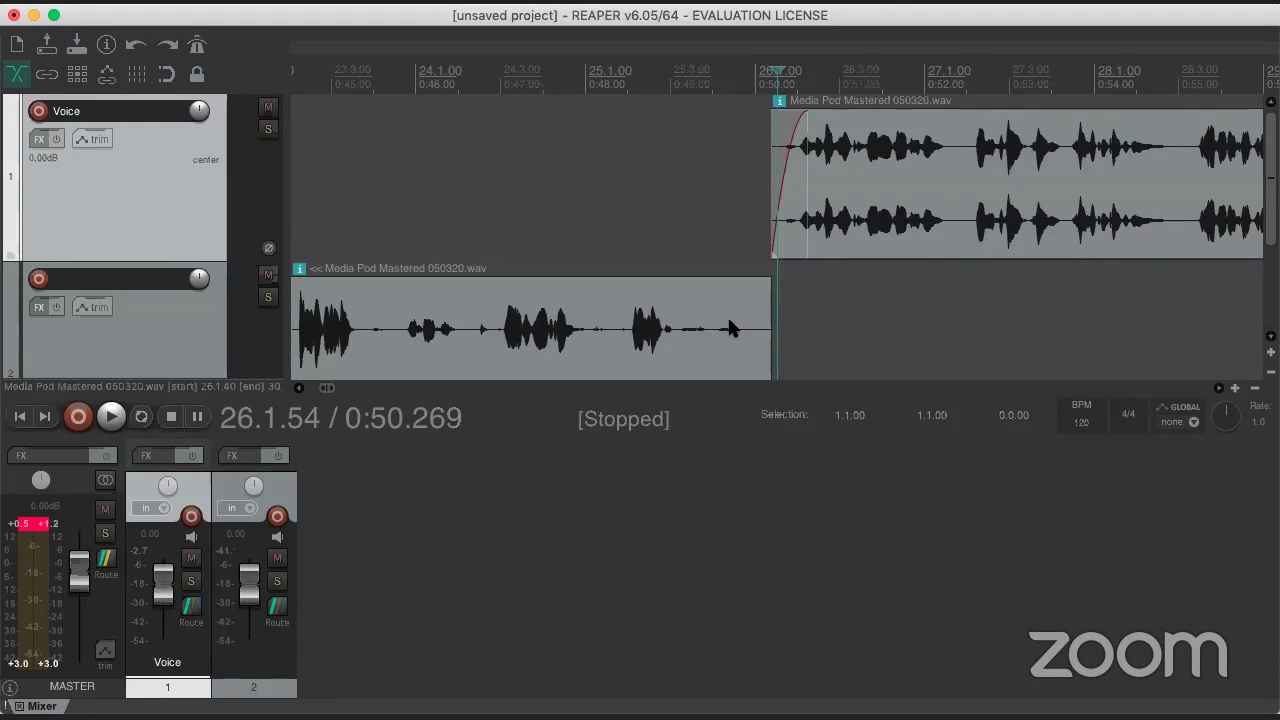
scroll(686, 283, down, 3)
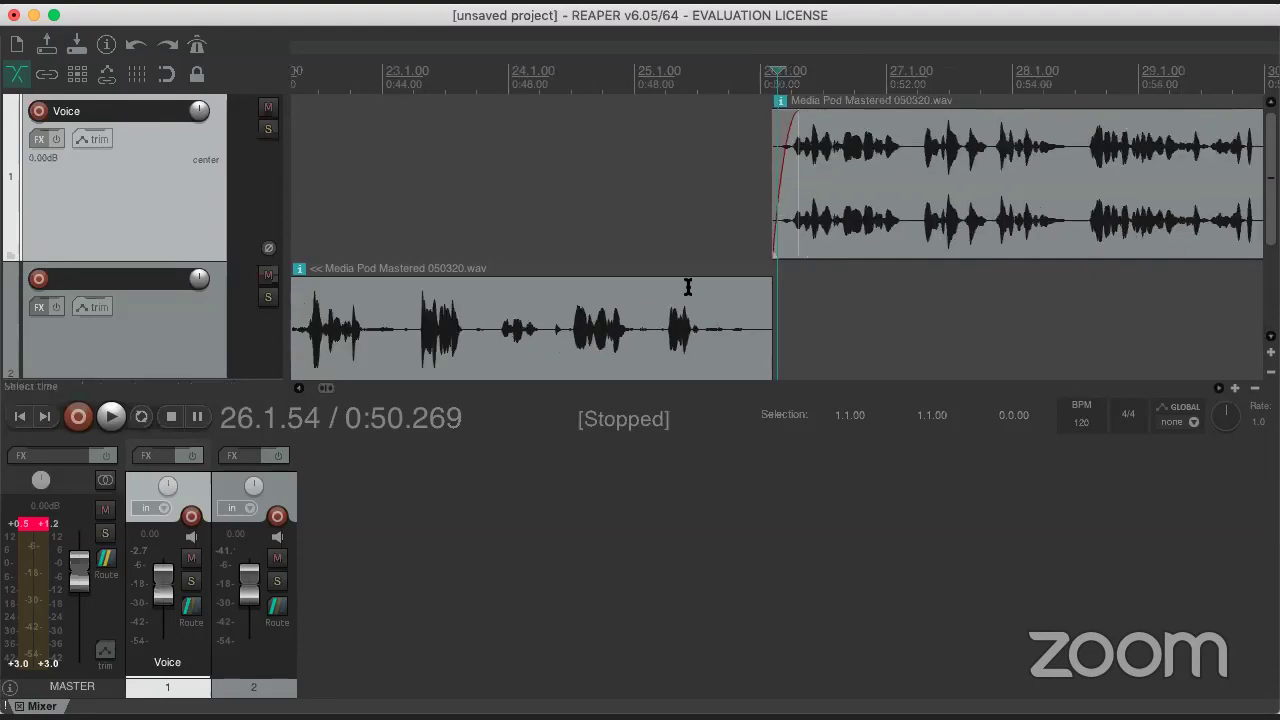
scroll(960, 180, down, 4)
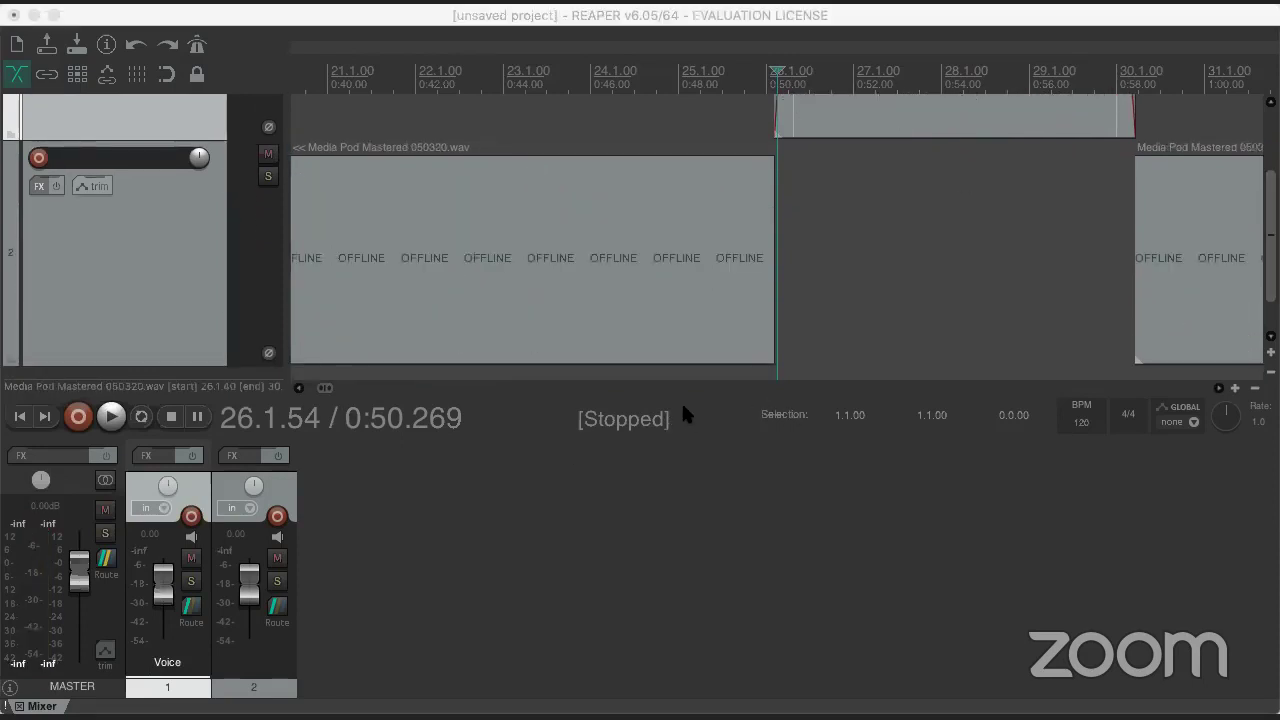
click(147, 298)
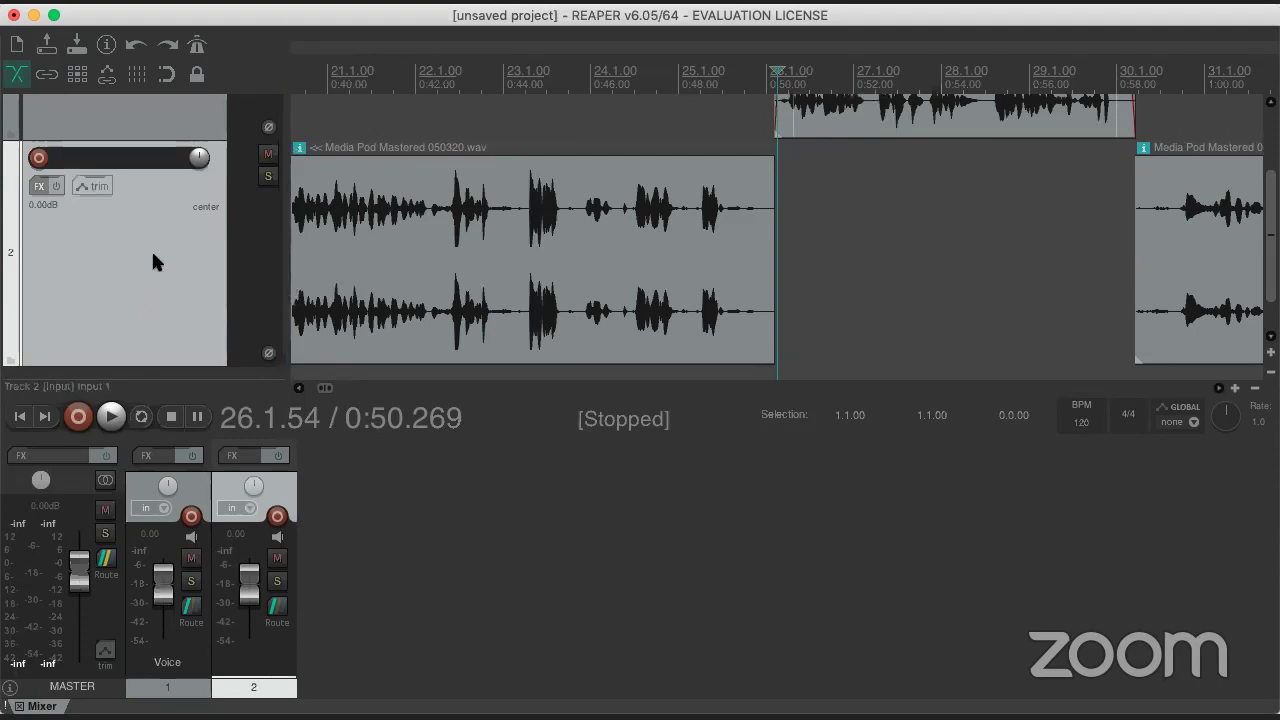
right_click(145, 210)
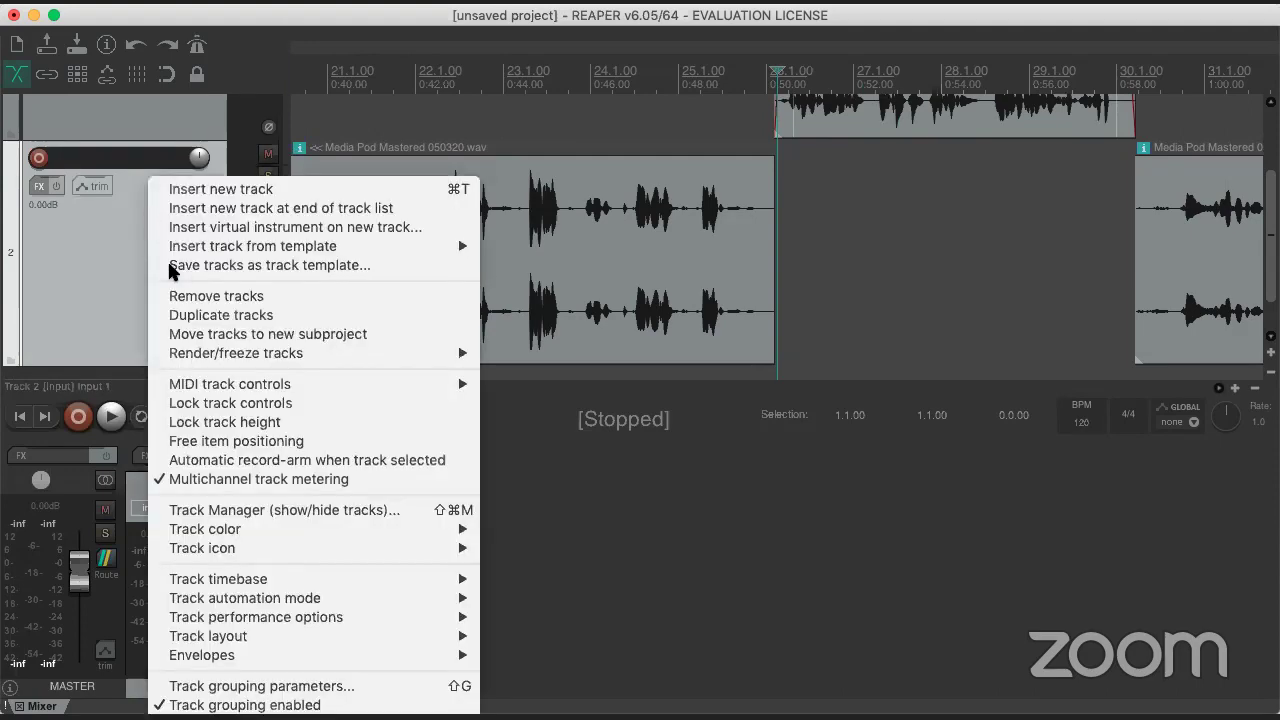
click(205, 190)
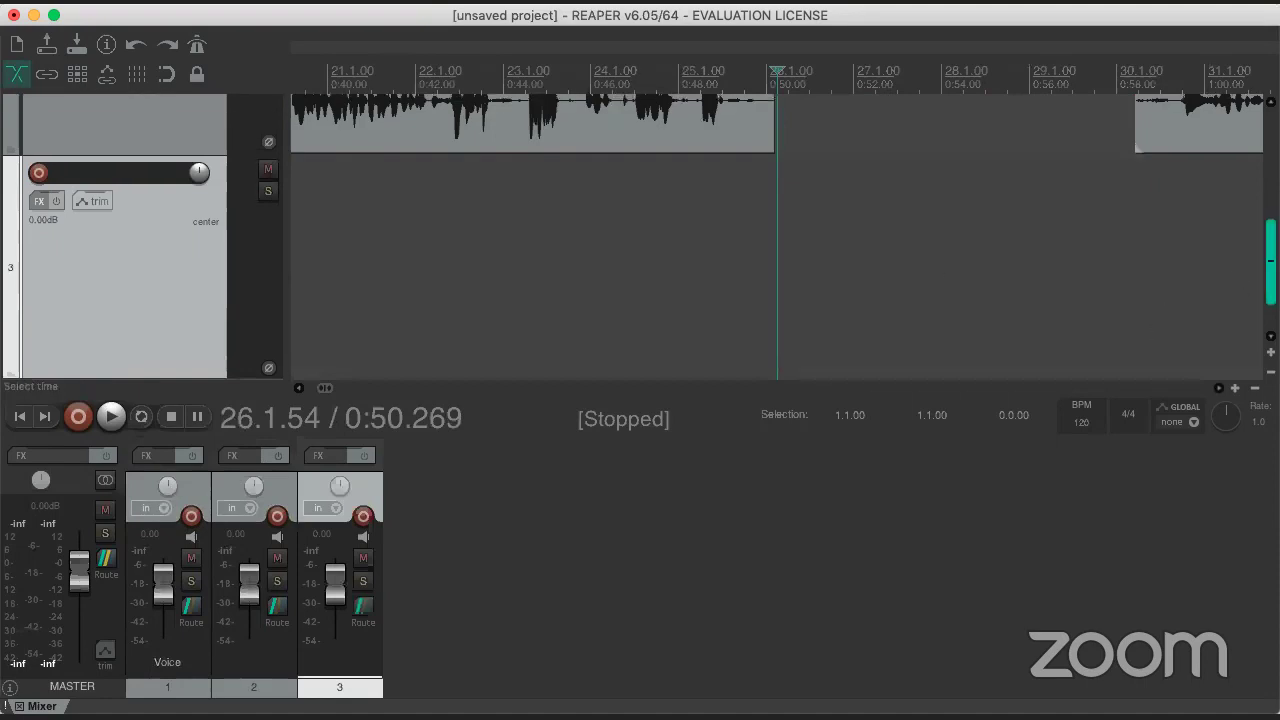
- Reduce the height of all tracks and move the new empty track directly below the Voice track
scroll(672, 336, up, 5)
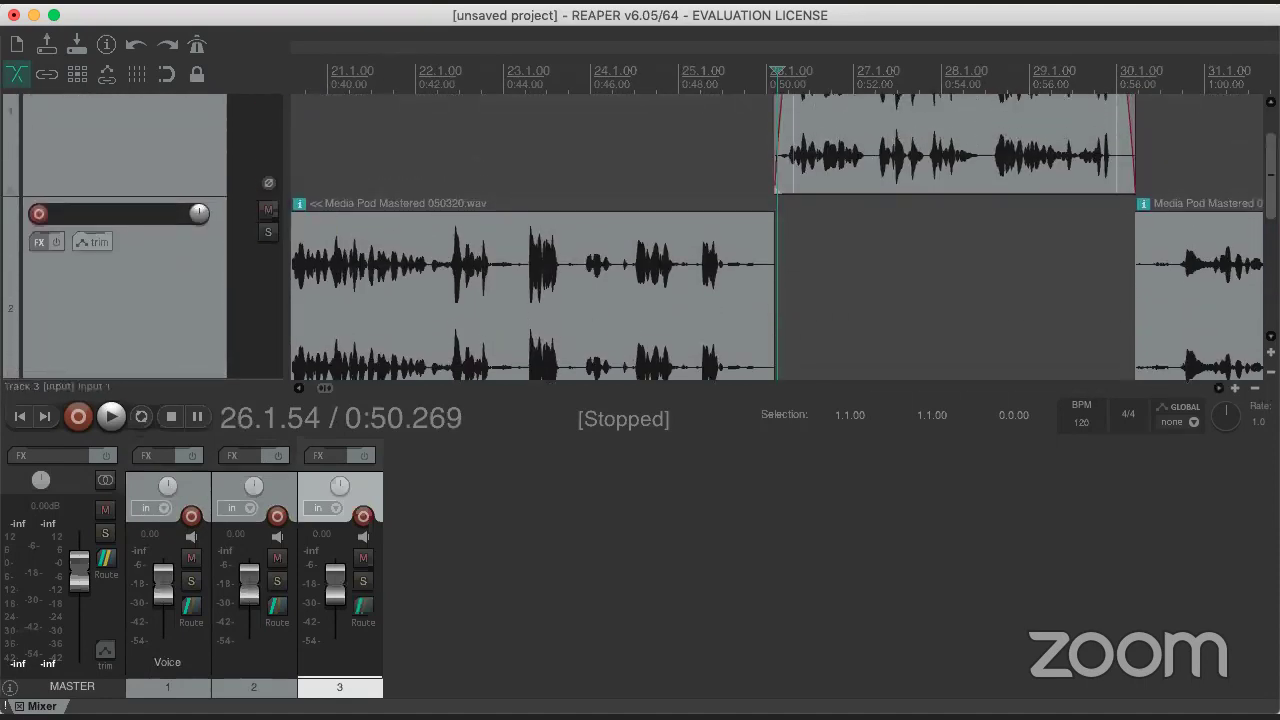
click(1271, 372)
click(1271, 372)
click(1271, 372)
click(1271, 372)
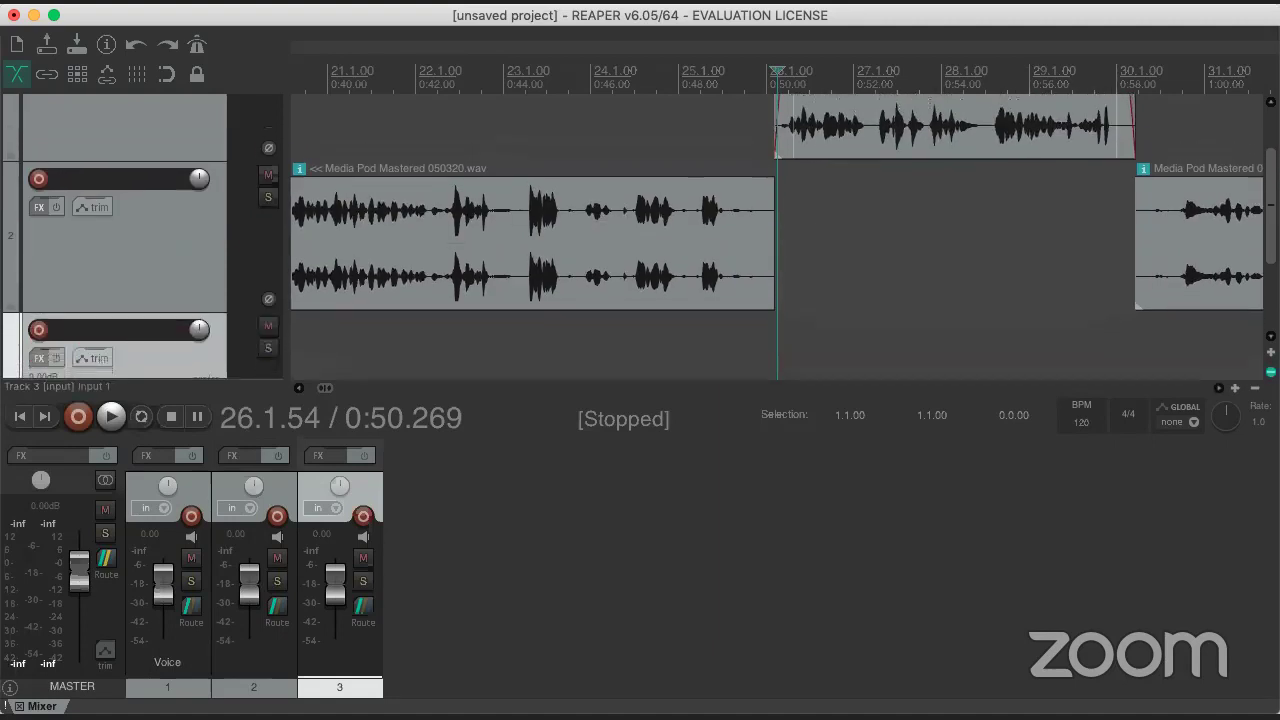
click(1271, 372)
click(1255, 388)
click(1255, 388)
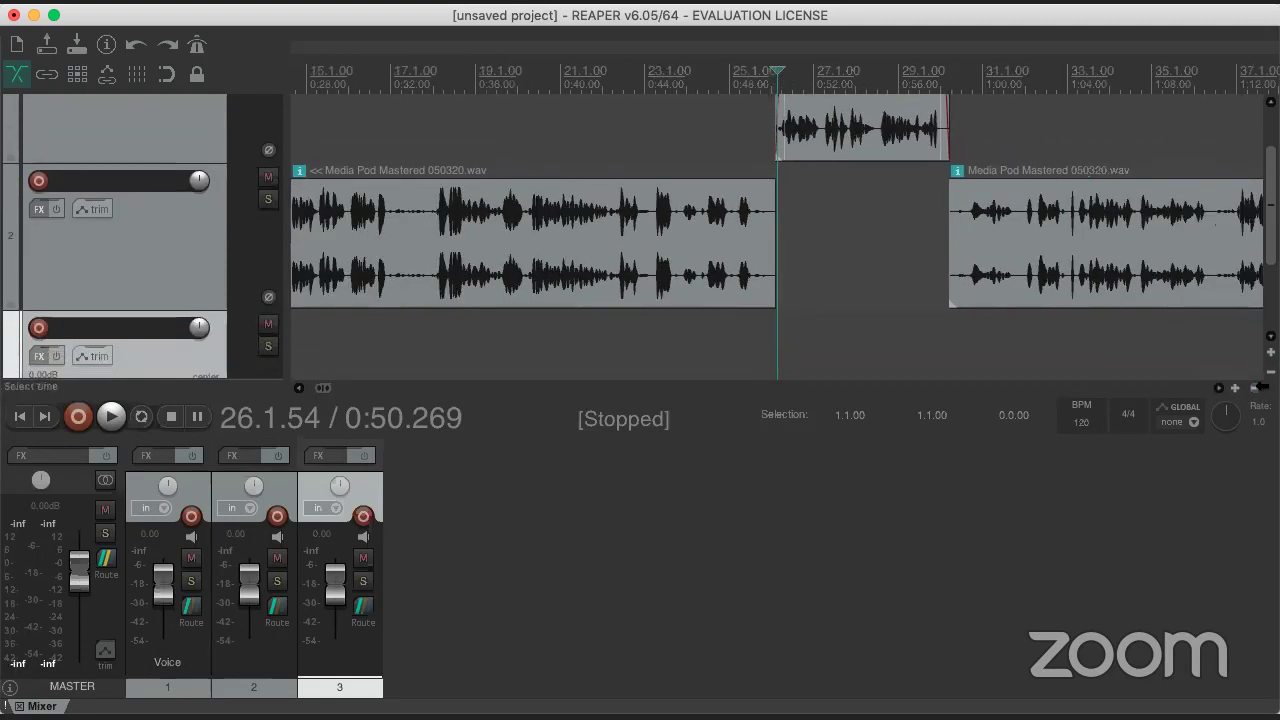
click(1271, 372)
click(1271, 372)
click(1271, 372)
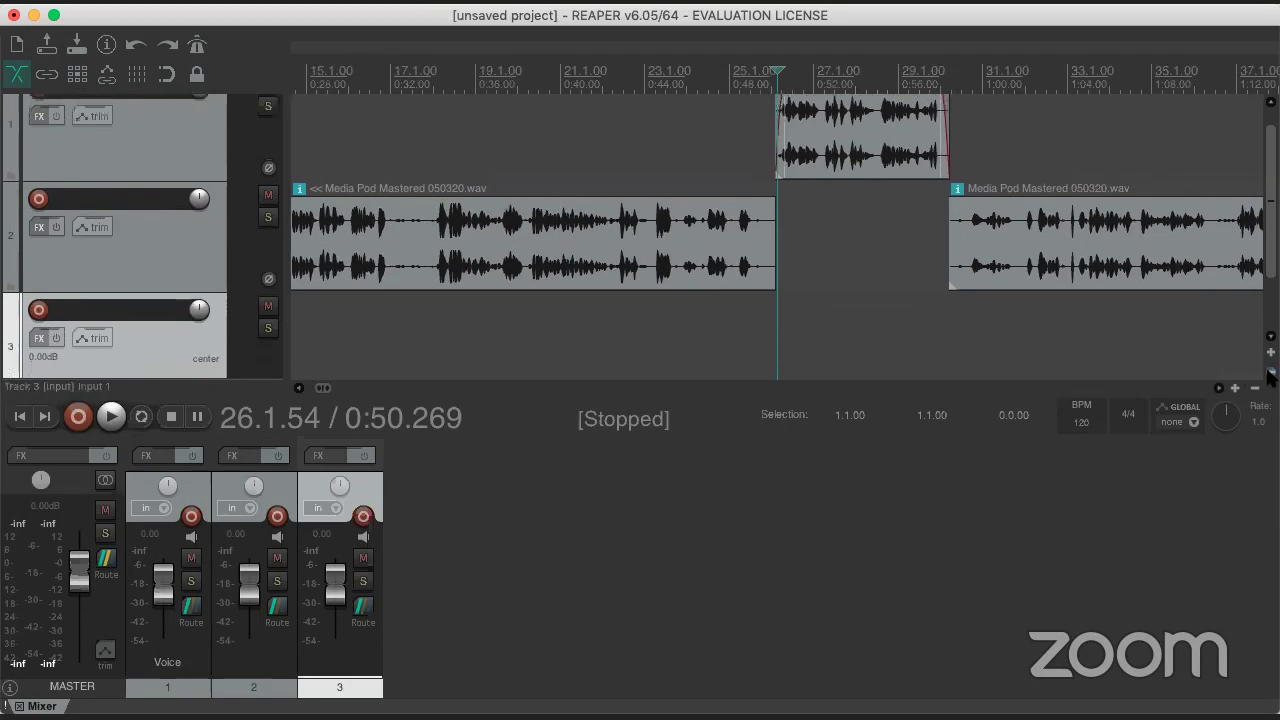
click(1271, 372)
drag(120, 238, 107, 345)
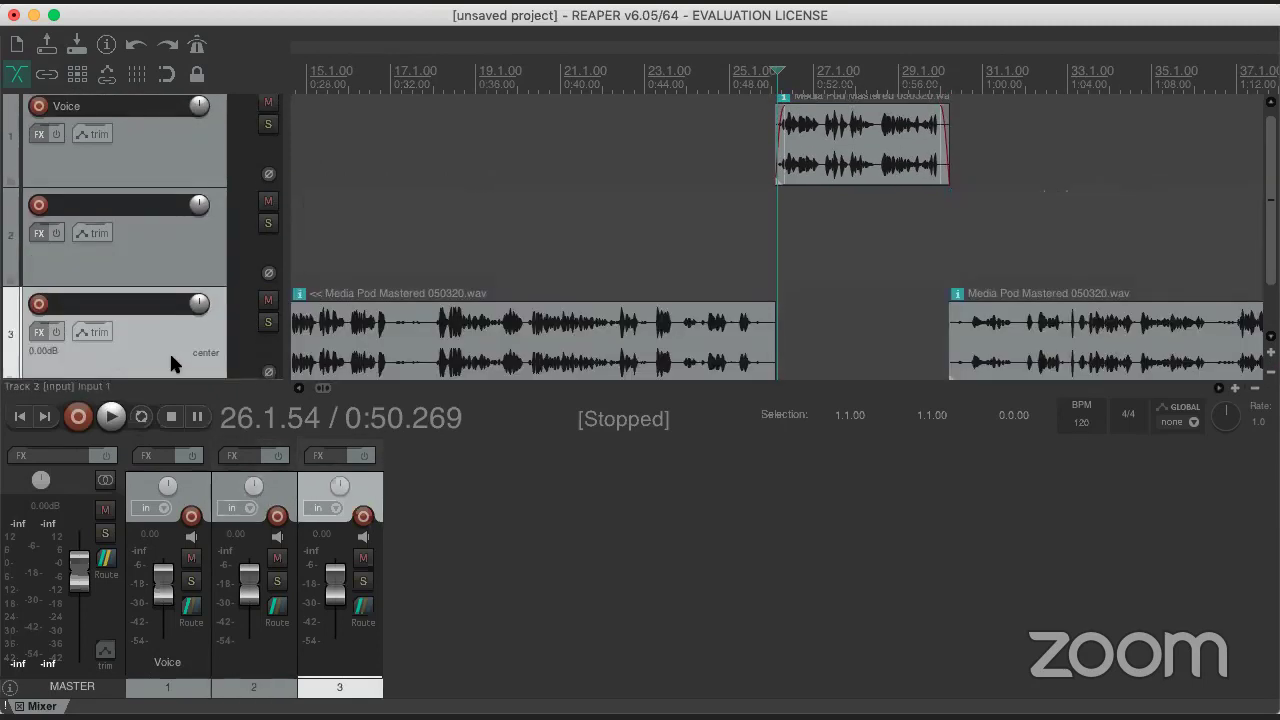
- Add 12274972_Compass_Joint_Original_Mix.mp3 to empty track 2 from about 0:30, and place the edit cursor at about 0:49.5
click(157, 247)
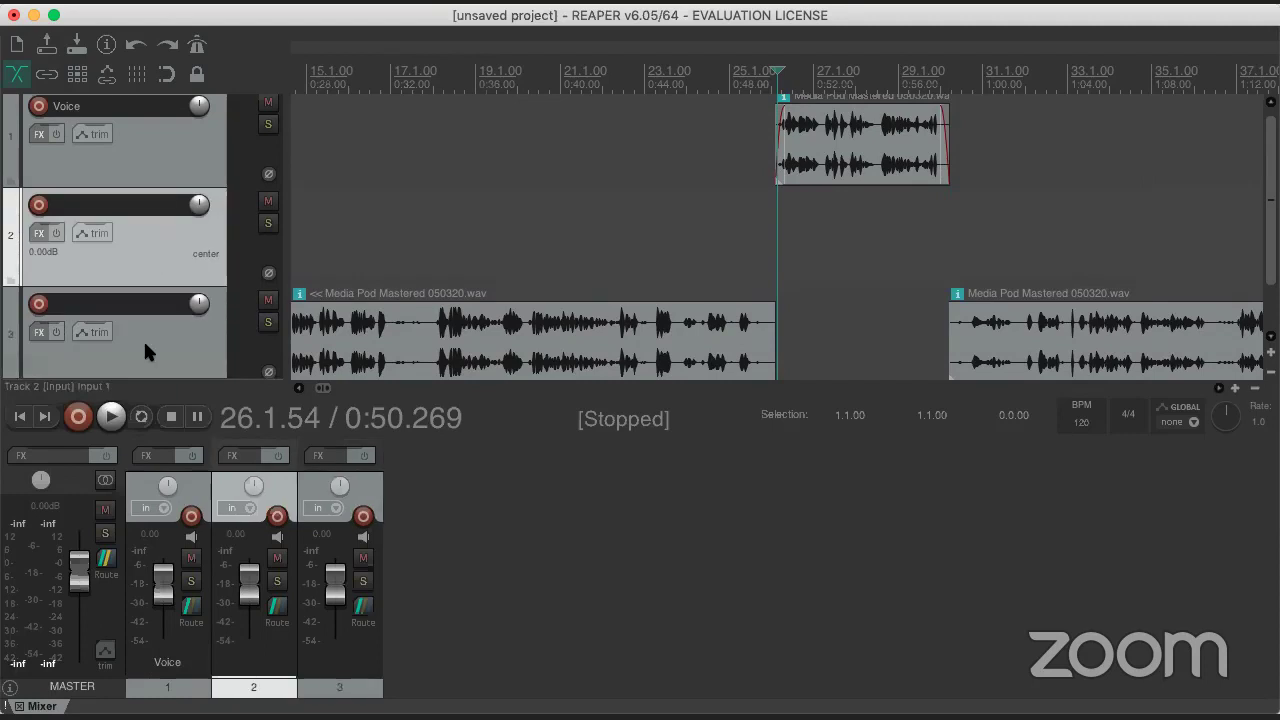
key(super+Tab)
drag(558, 372, 356, 238)
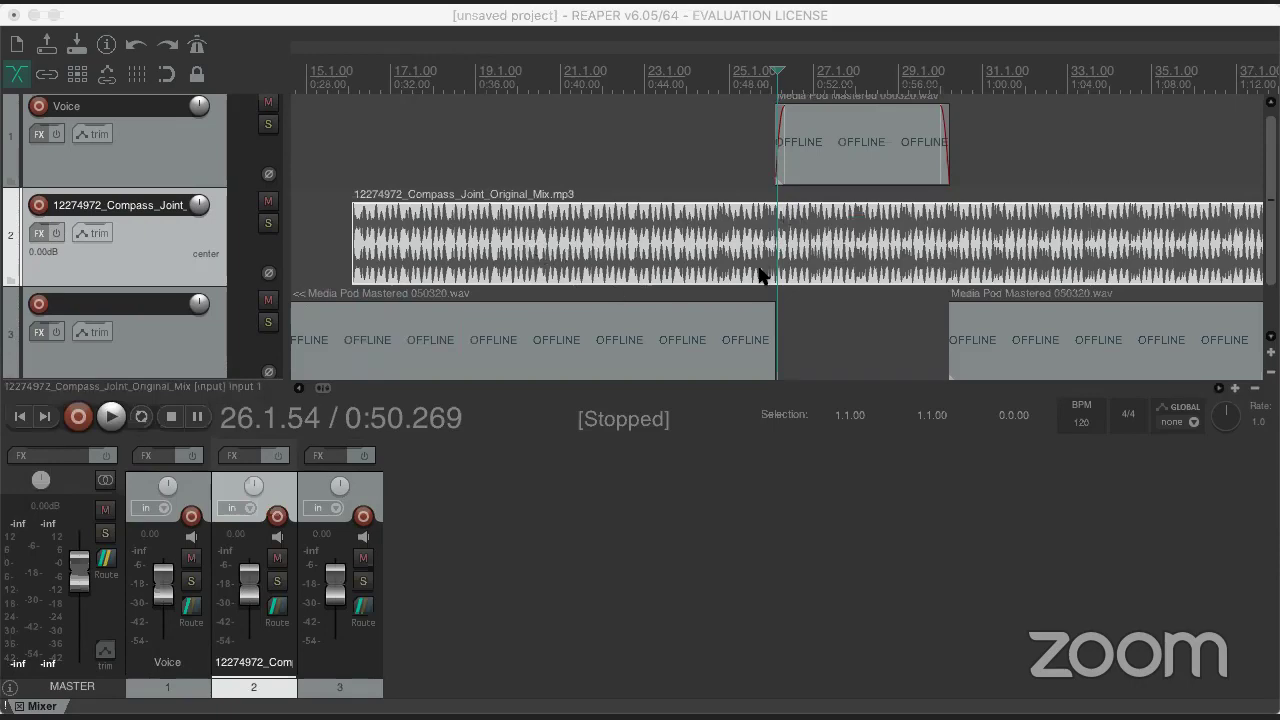
scroll(783, 289, up, 2)
click(786, 286)
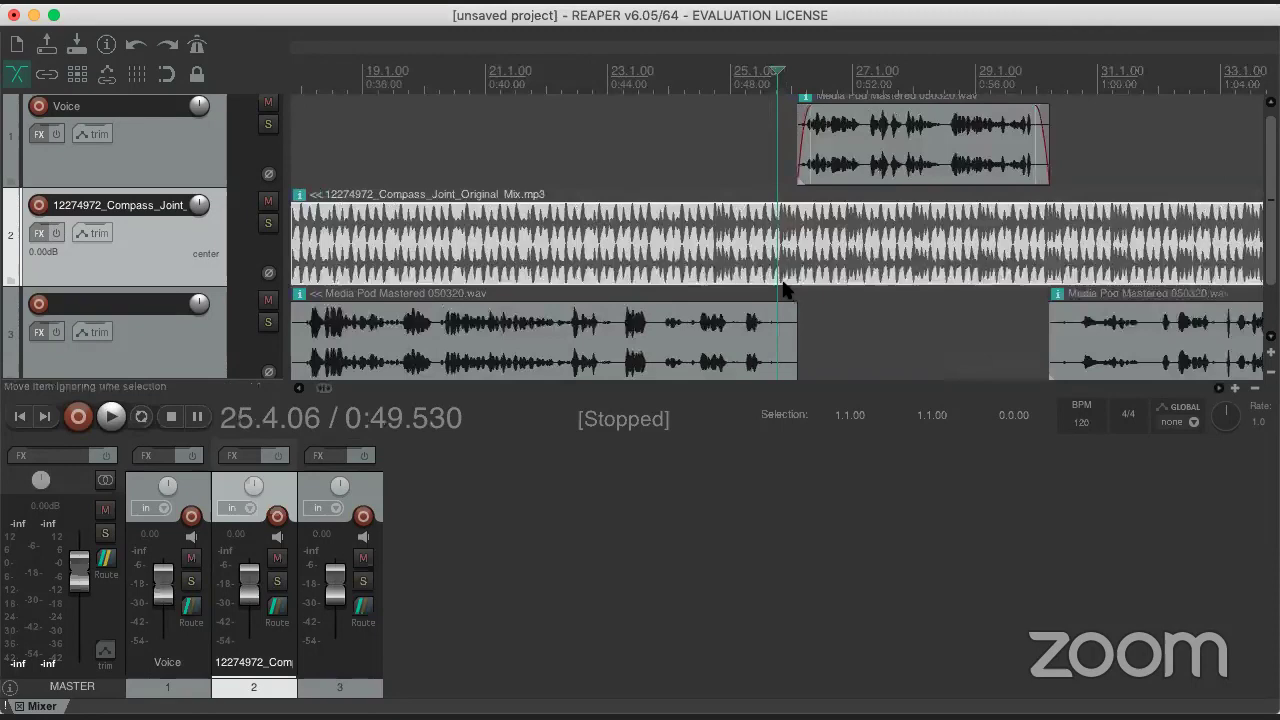
- Split the music item on track 2 at the start of the isolated voice clip, at about 0:50.15
click(808, 234)
click(791, 224)
scroll(790, 224, up, 3)
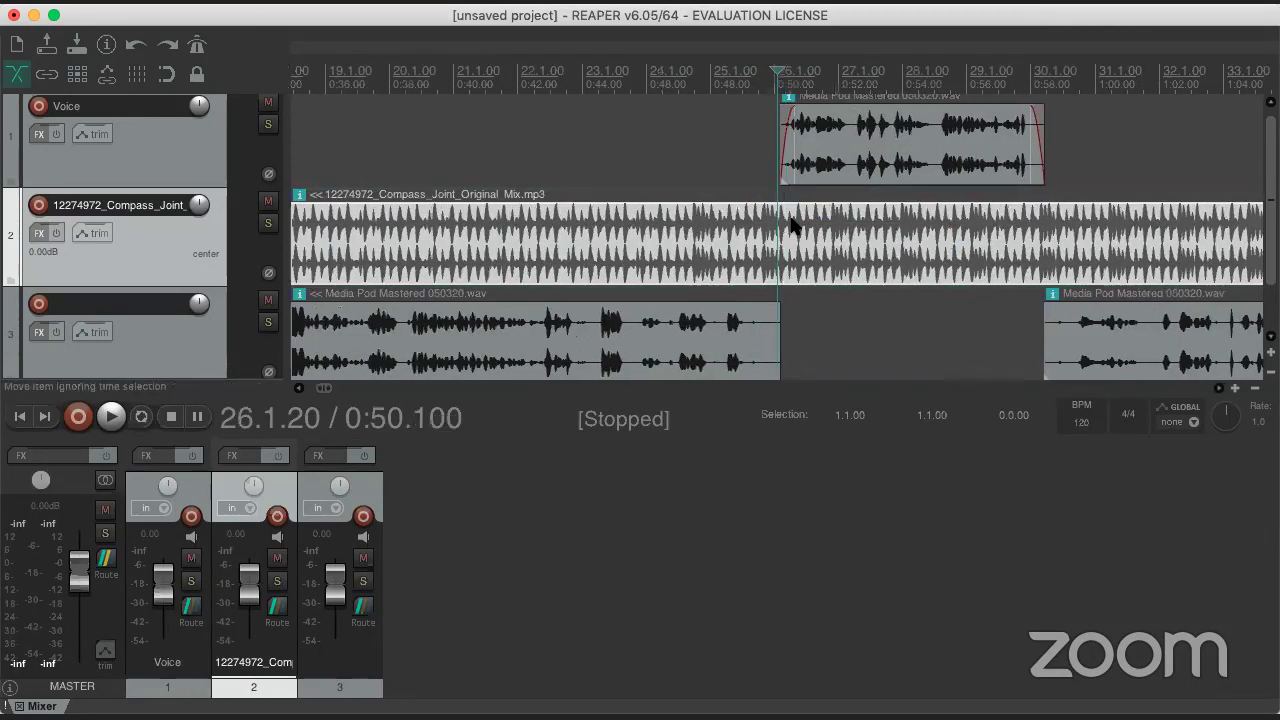
click(782, 224)
key(space)
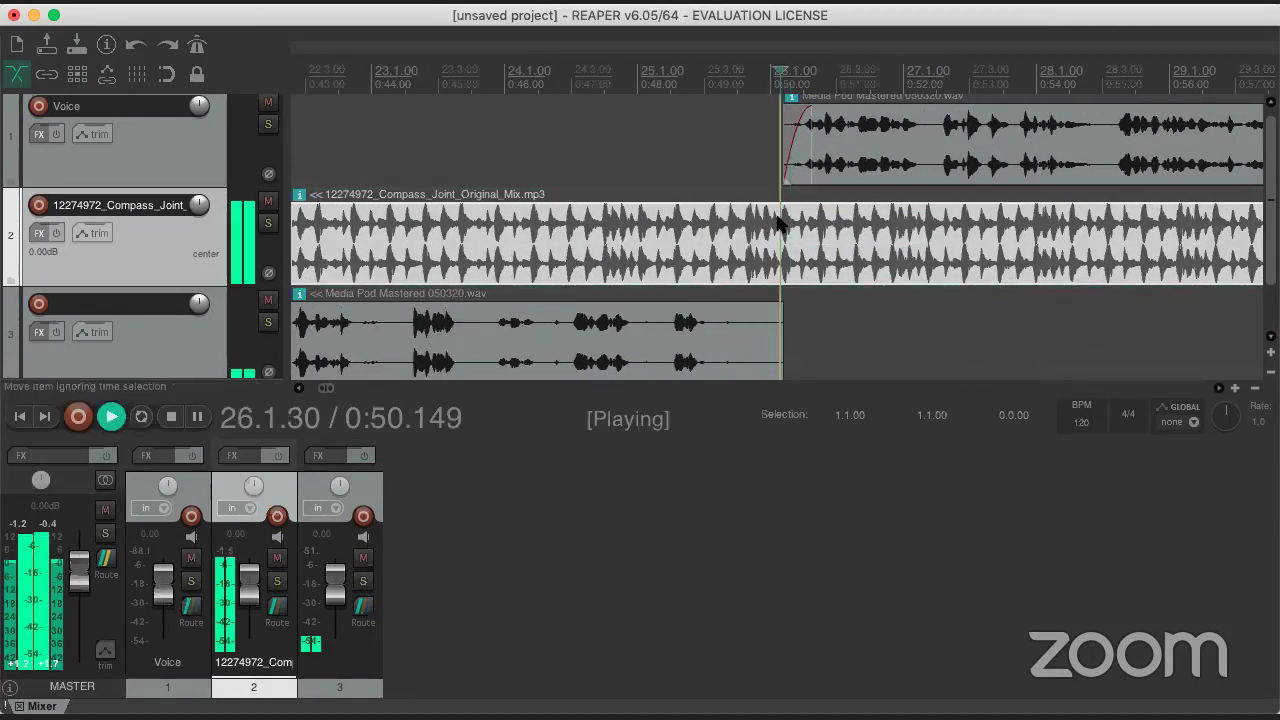
key(space)
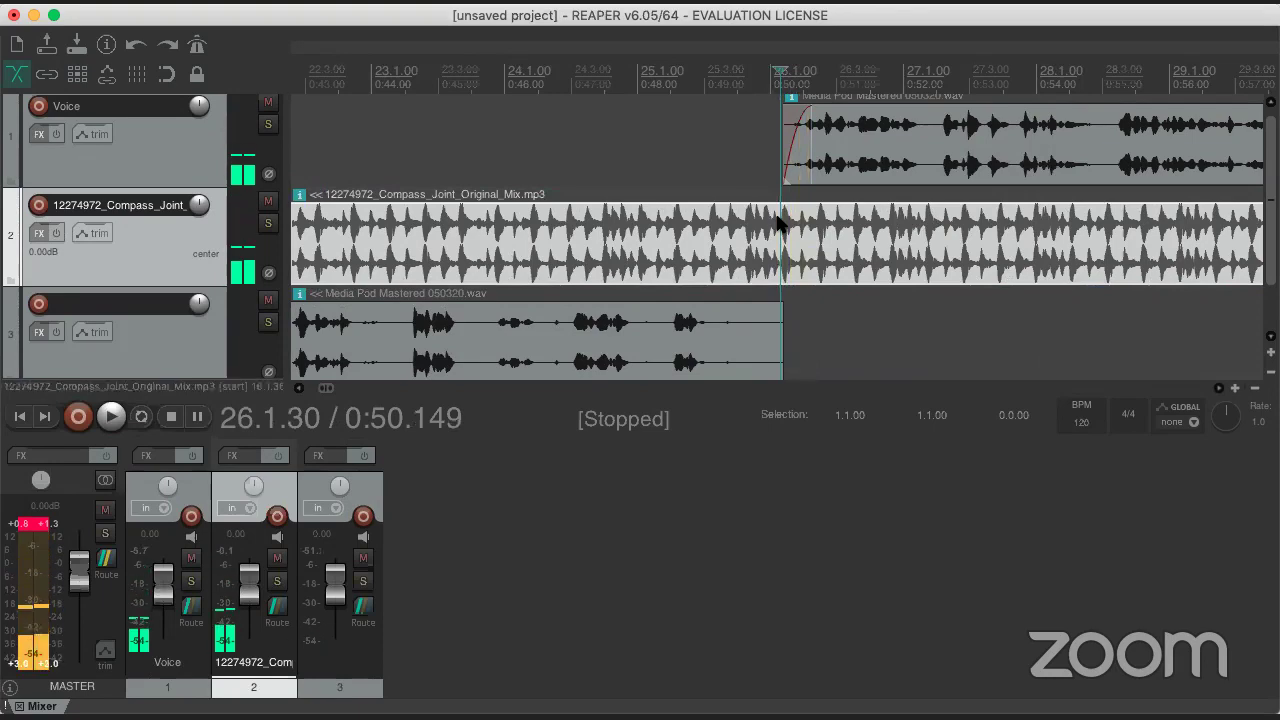
right_click(779, 225)
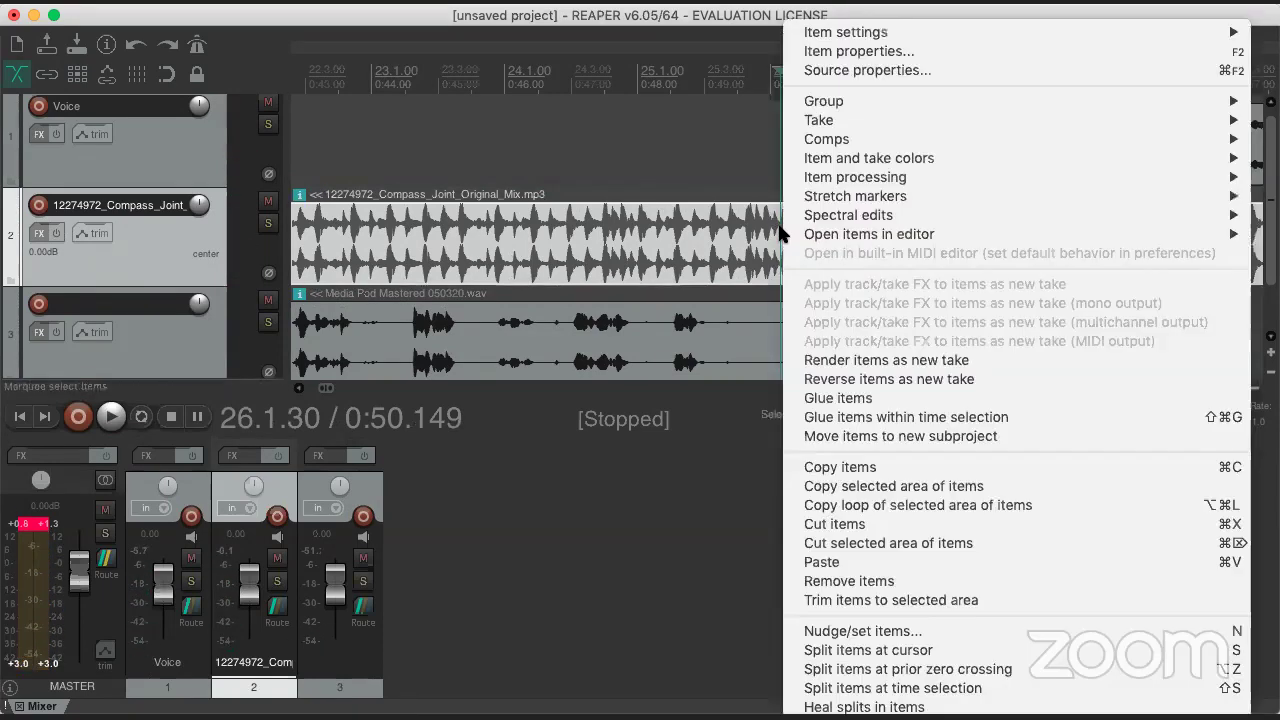
click(866, 650)
- Split the music item again at the end of the isolated voice clip, at about 0:58.44
scroll(912, 234, down, 3)
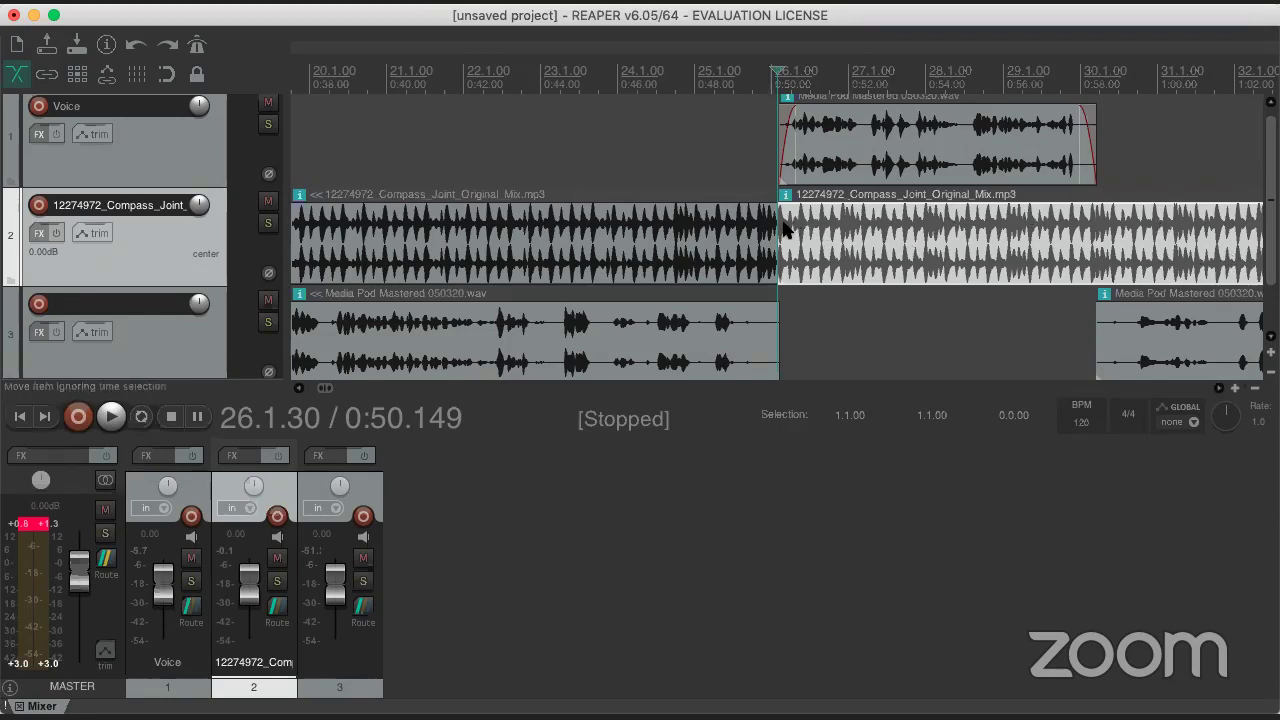
click(1100, 222)
scroll(1105, 230, up, 3)
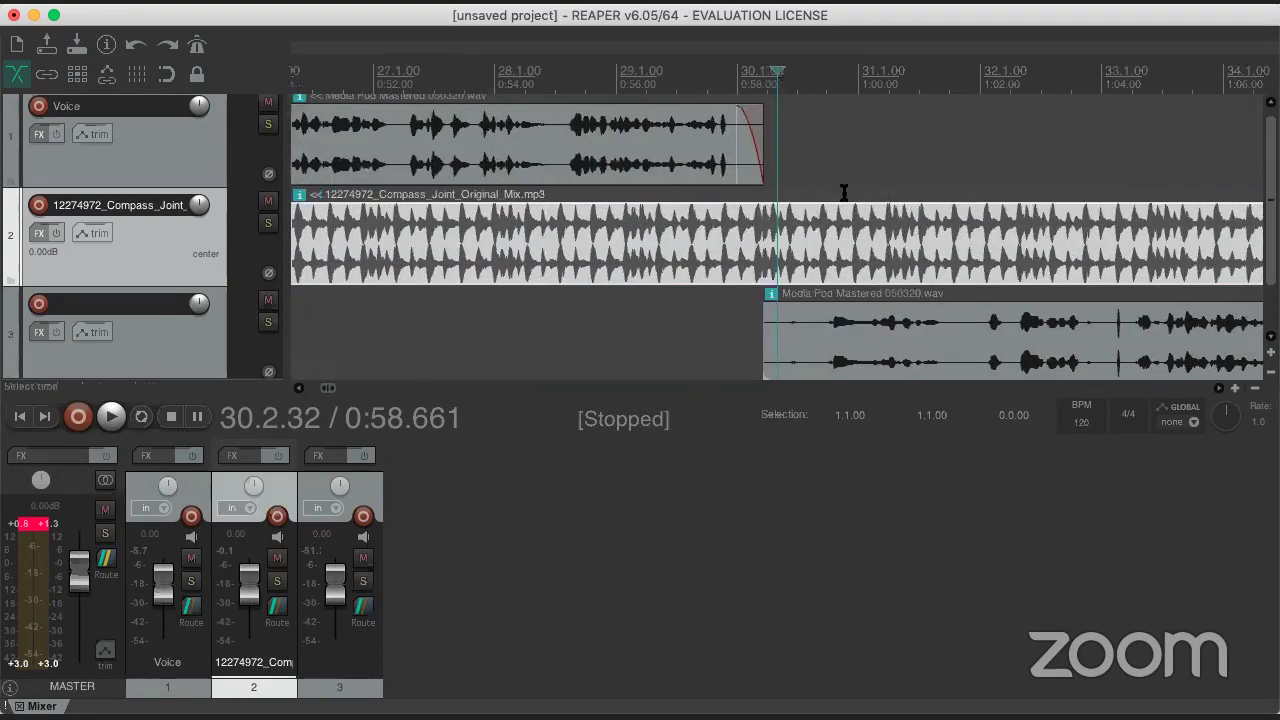
click(763, 220)
key(s)
click(806, 240)
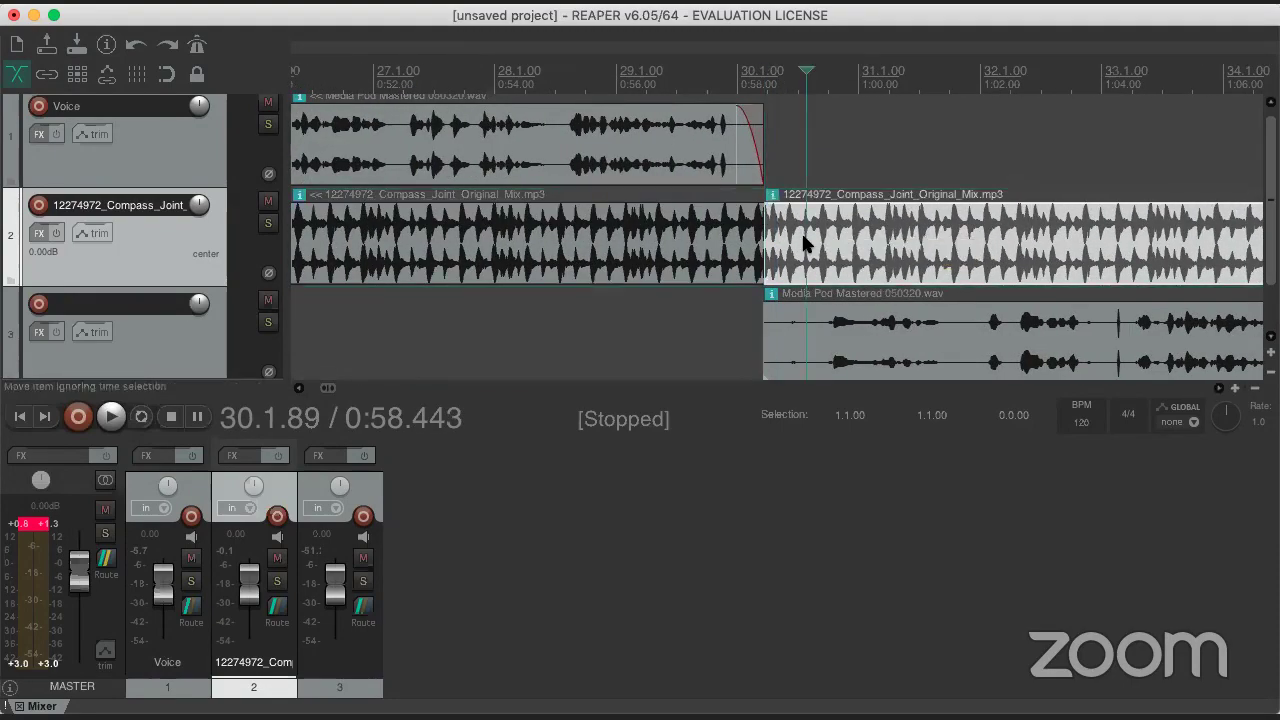
- Remove the section of music that lies before the first split on track 2
scroll(806, 242, down, 3)
scroll(806, 242, down, 4)
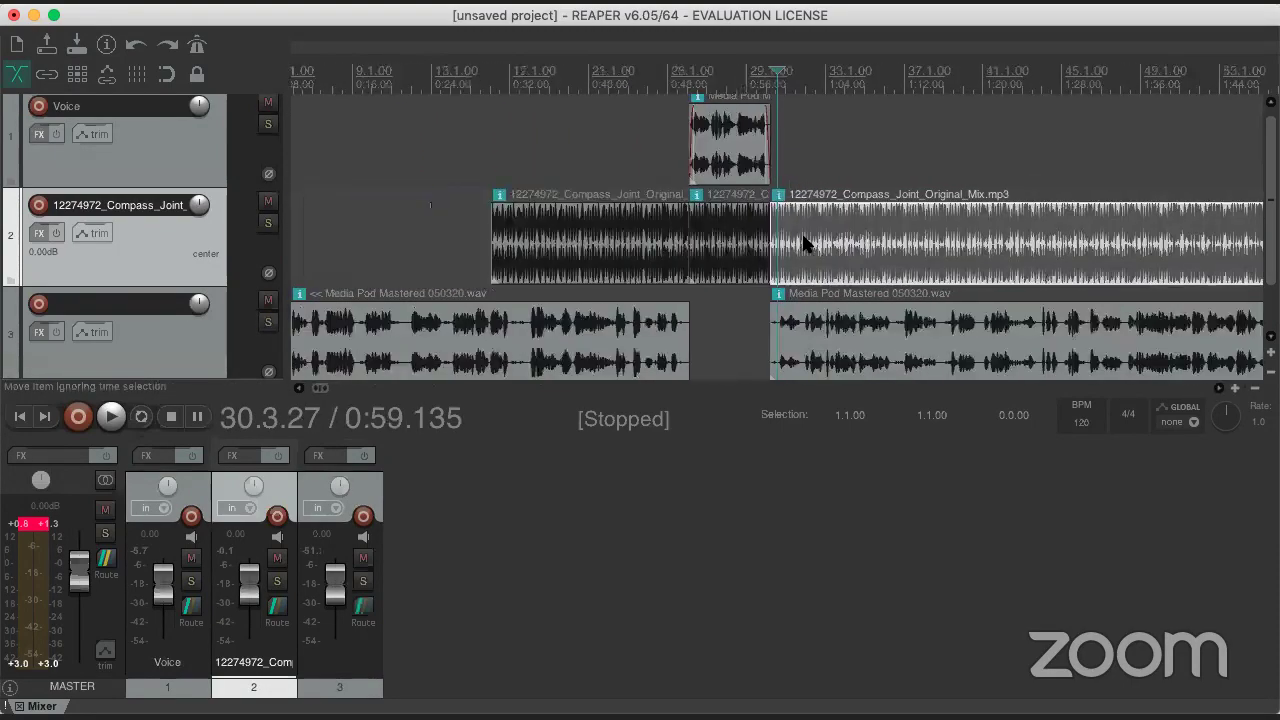
click(603, 248)
click(873, 263)
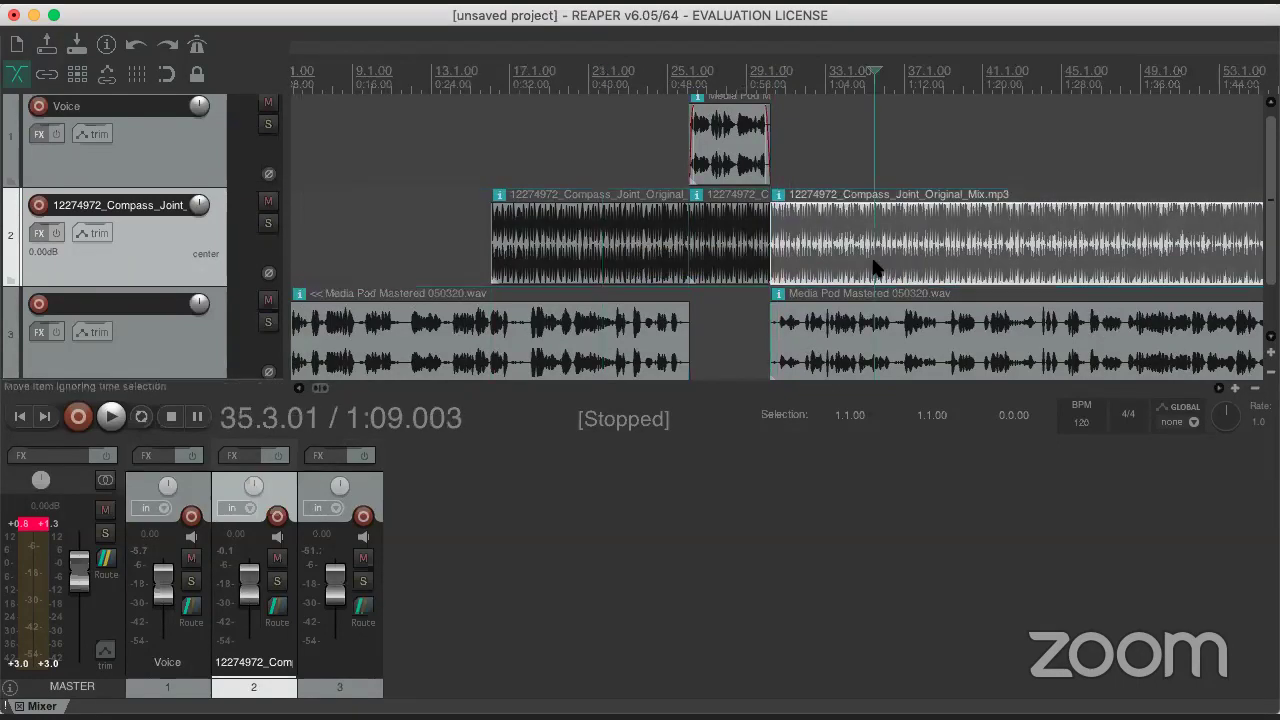
click(641, 249)
right_click(641, 249)
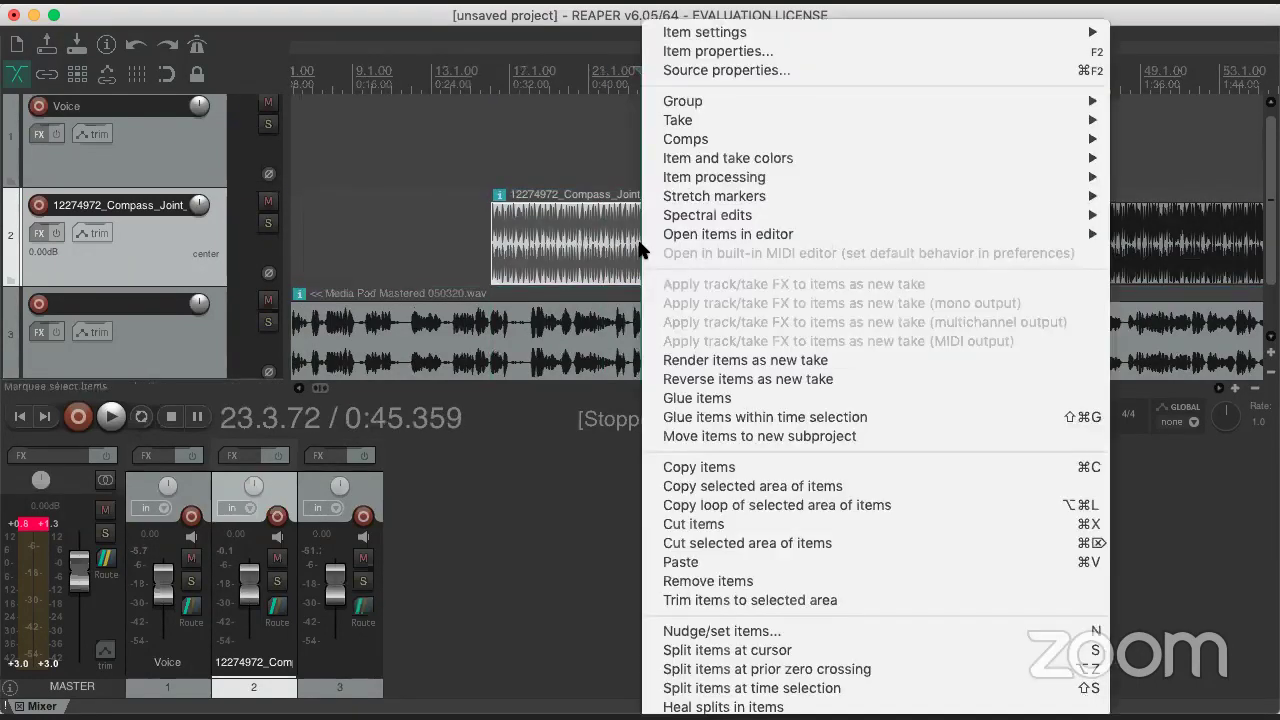
click(603, 245)
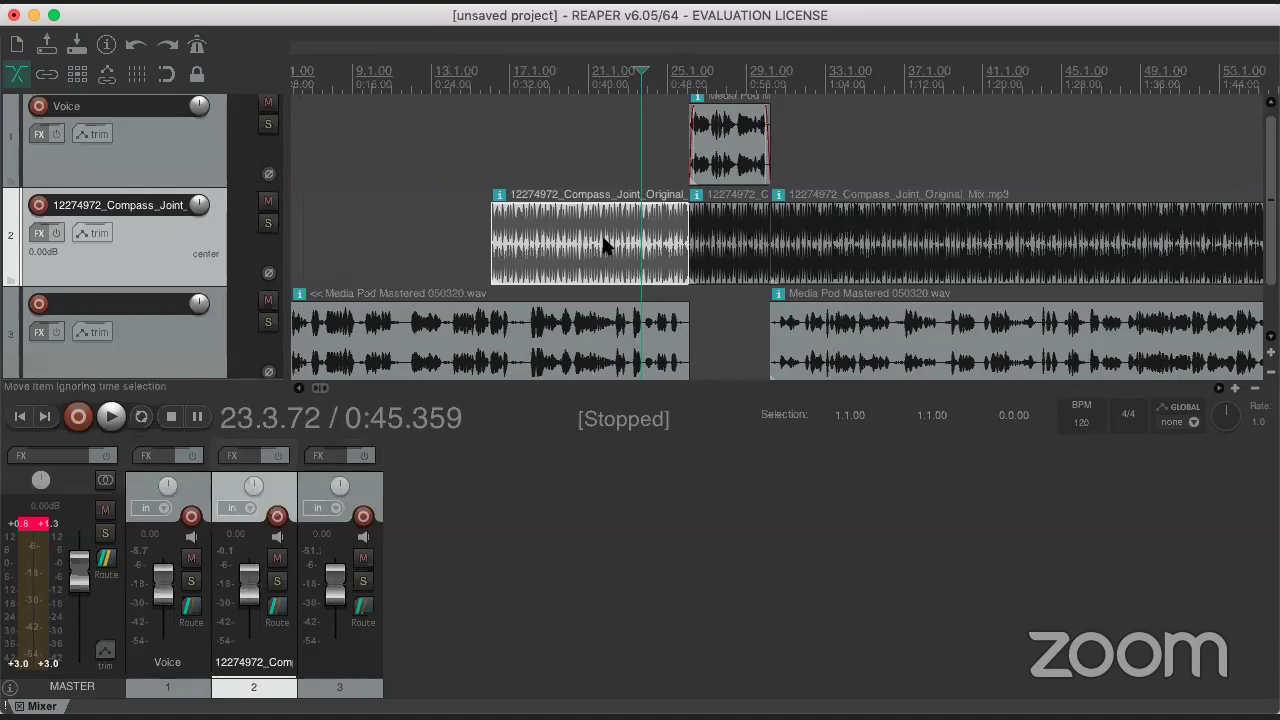
right_click(604, 245)
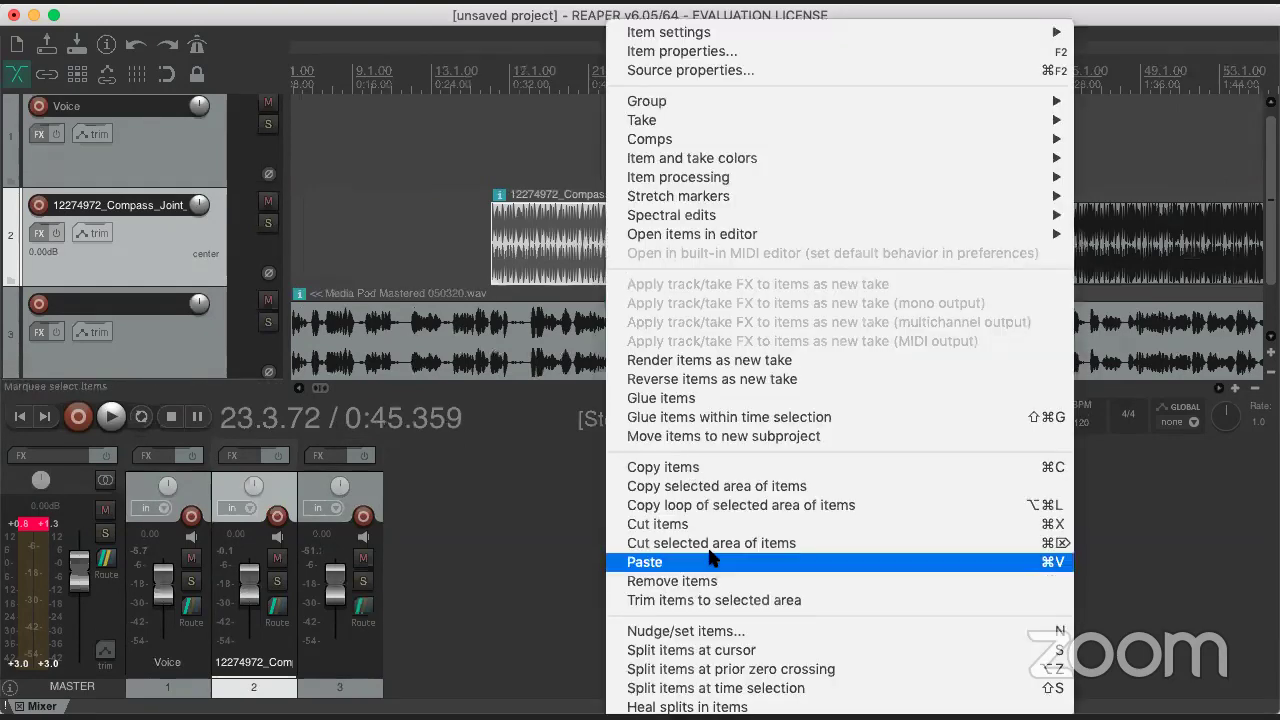
right_click(568, 285)
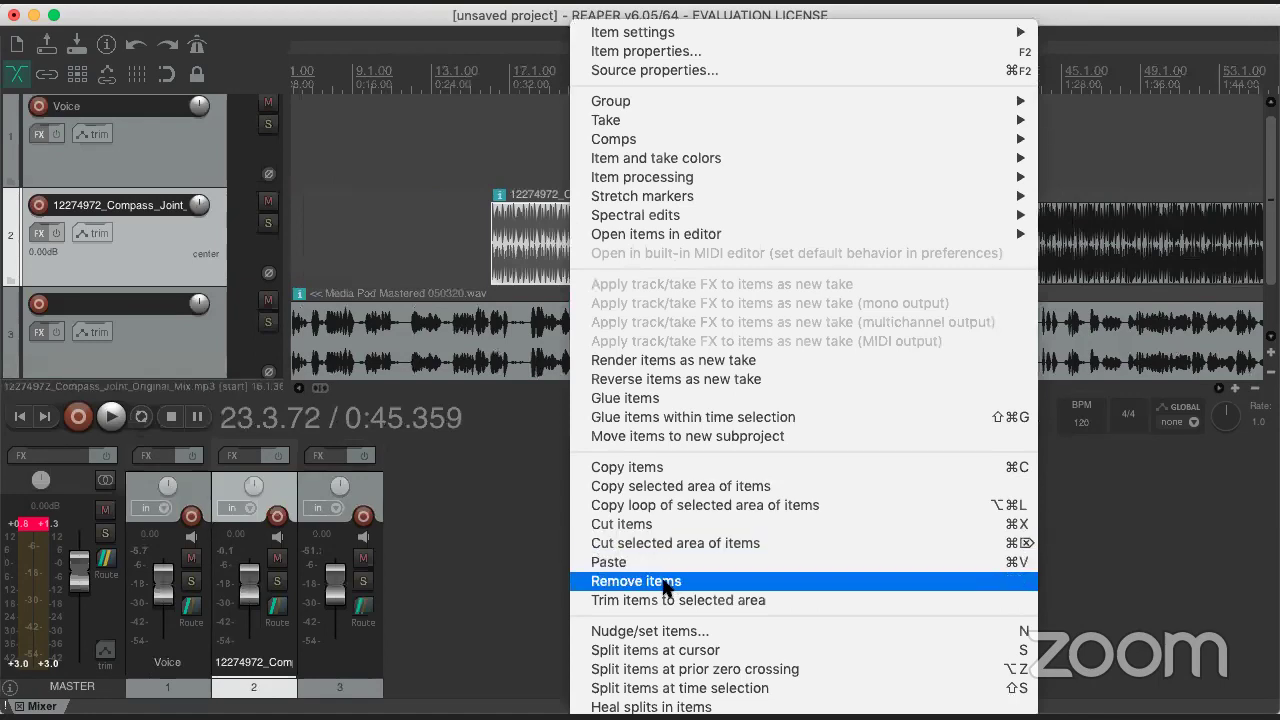
click(666, 580)
- Remove the long section of music after the second split, keeping only the part beneath the isolated voice clip
click(886, 245)
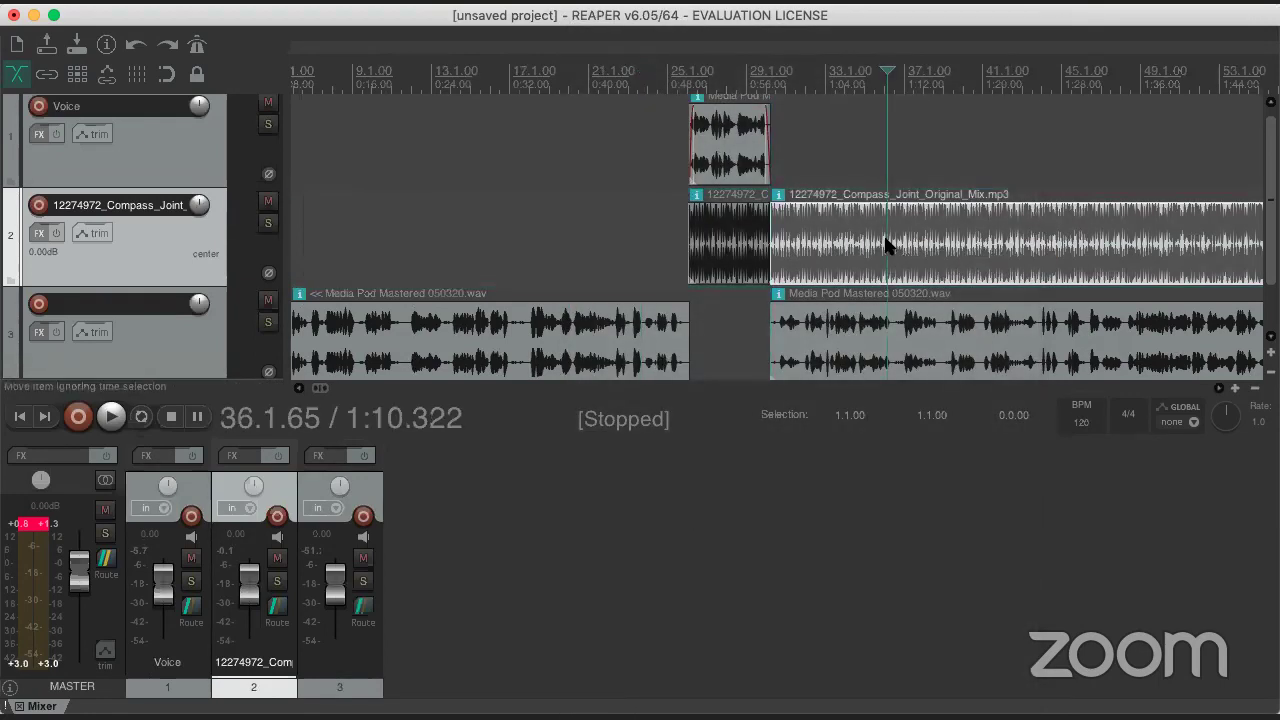
right_click(886, 245)
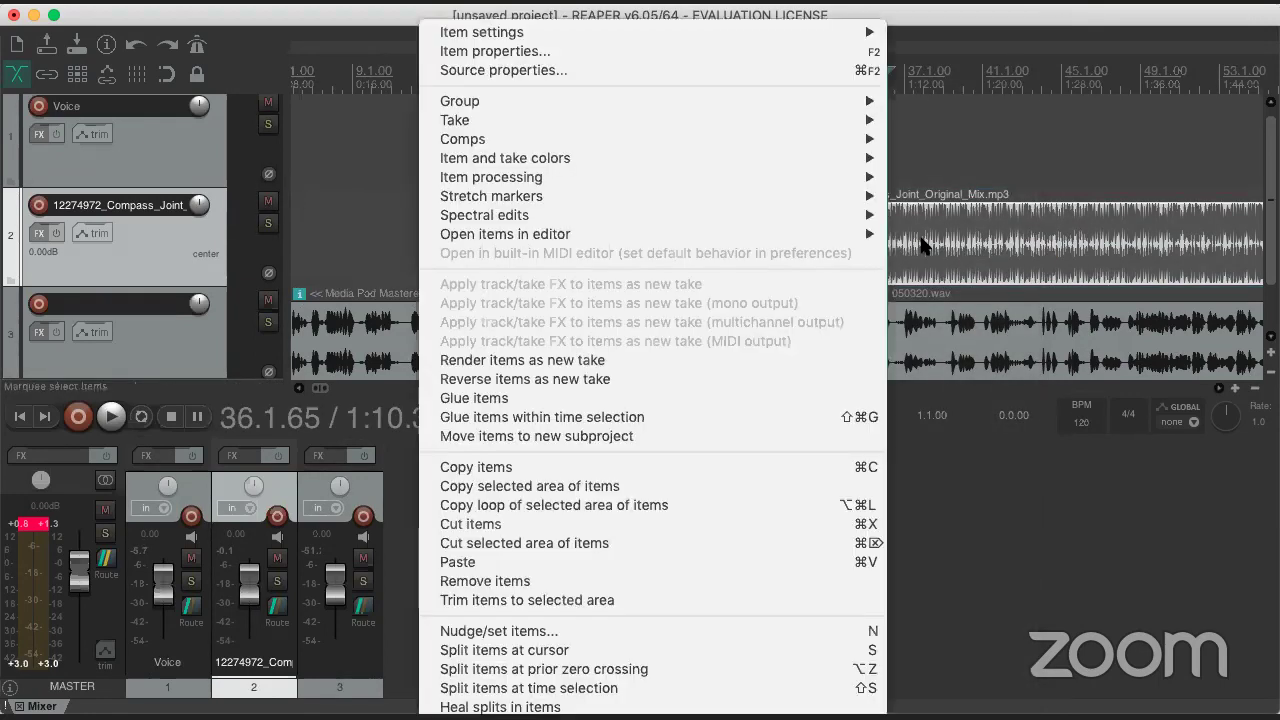
right_click(924, 245)
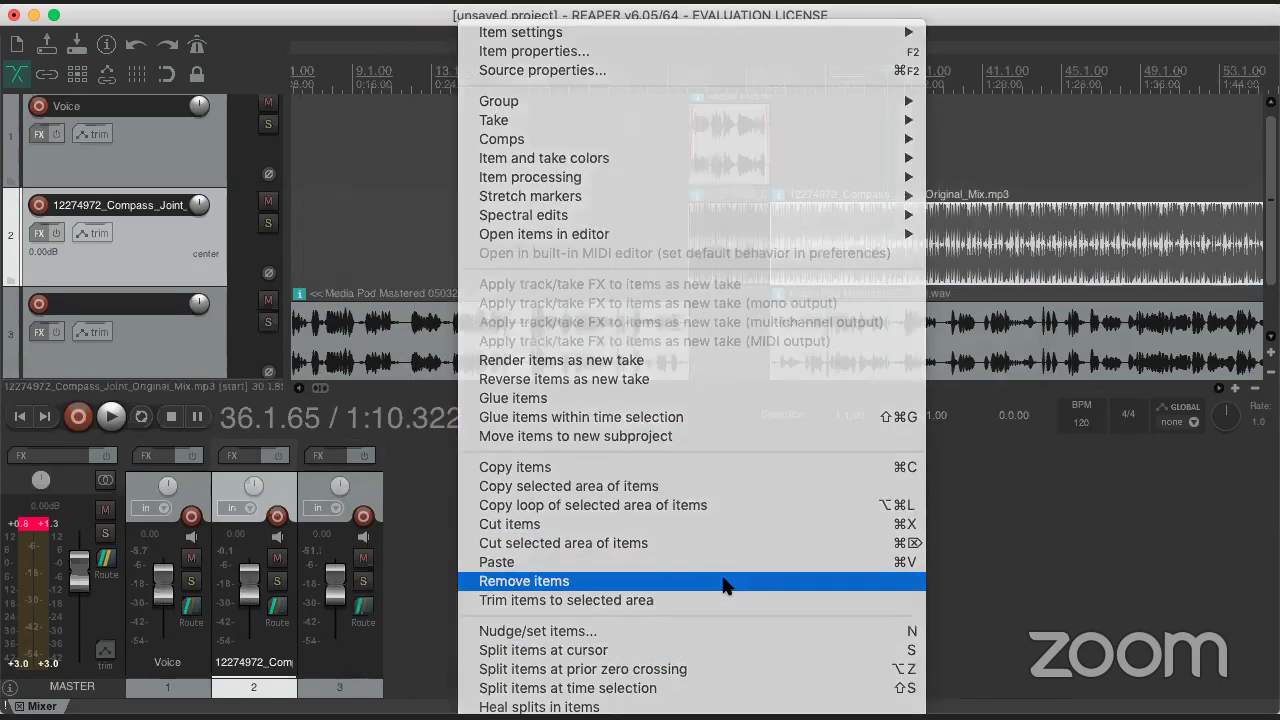
click(726, 583)
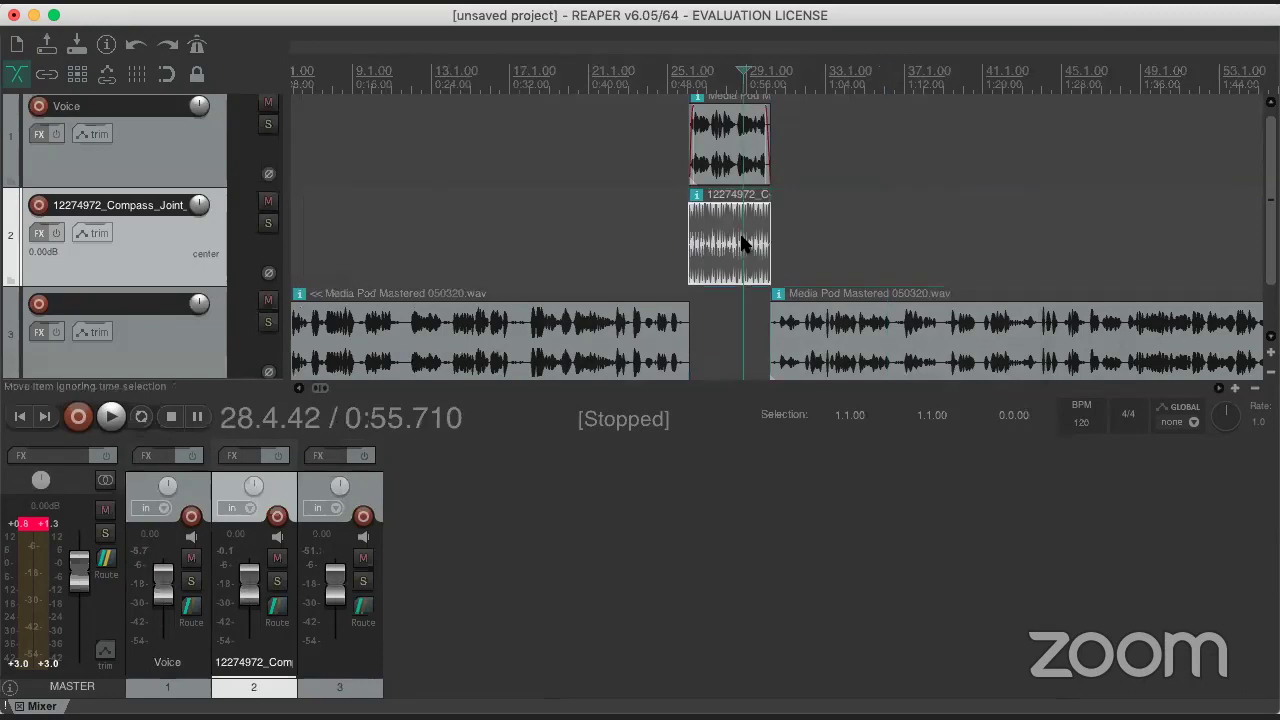
- Move the remaining music clip earlier on track 2 so that it ends where the isolated voice clip begins
scroll(742, 243, up, 3)
drag(680, 245, 369, 248)
click(588, 148)
scroll(588, 149, up, 4)
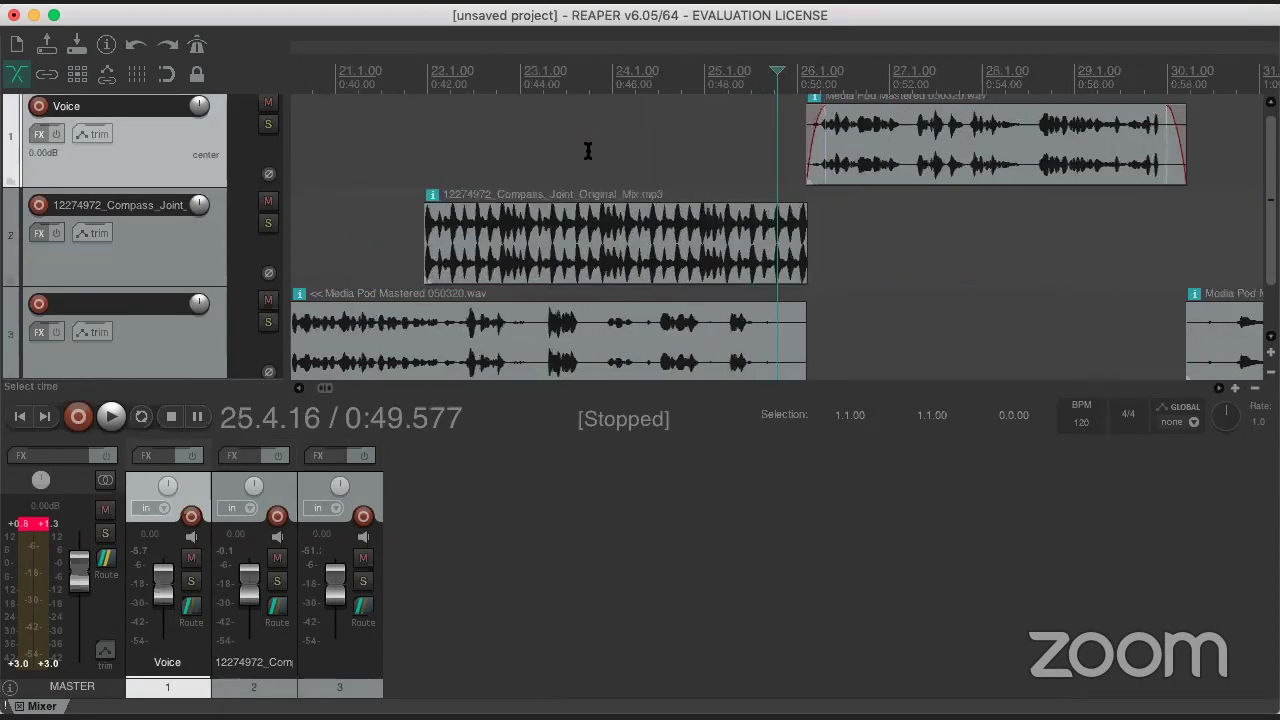
scroll(750, 254, up, 2)
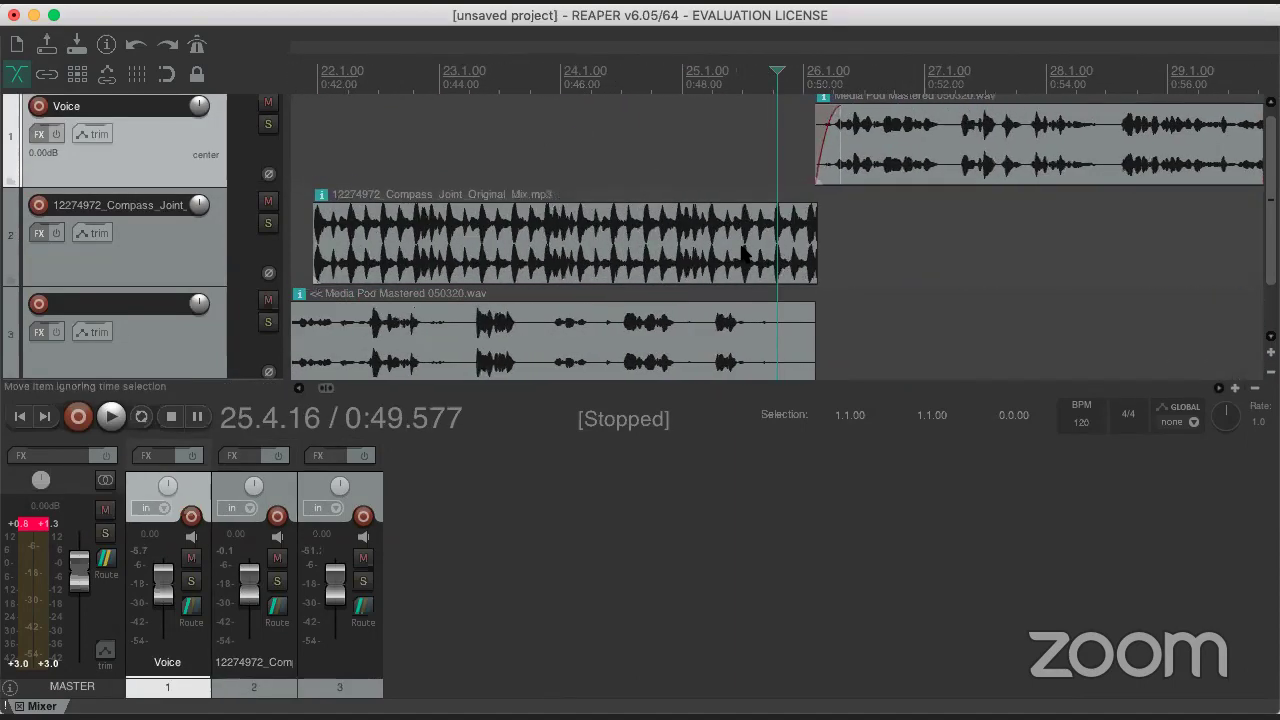
- Move the music clip up onto the Voice track, overlapping the voice clip's start in a very short crossfade, and play the transition
drag(750, 247, 770, 164)
scroll(800, 166, up, 4)
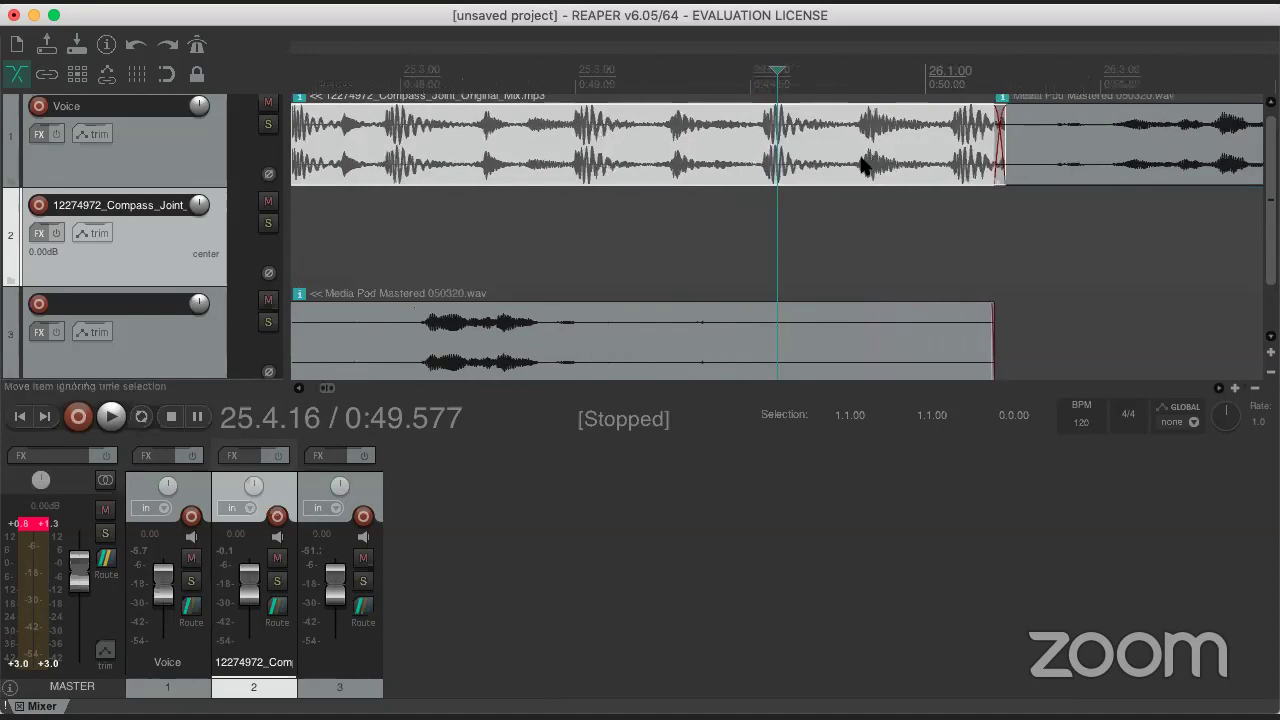
mouse_move(862, 166)
mouse_down()
mouse_move(829, 171)
mouse_move(870, 172)
mouse_up()
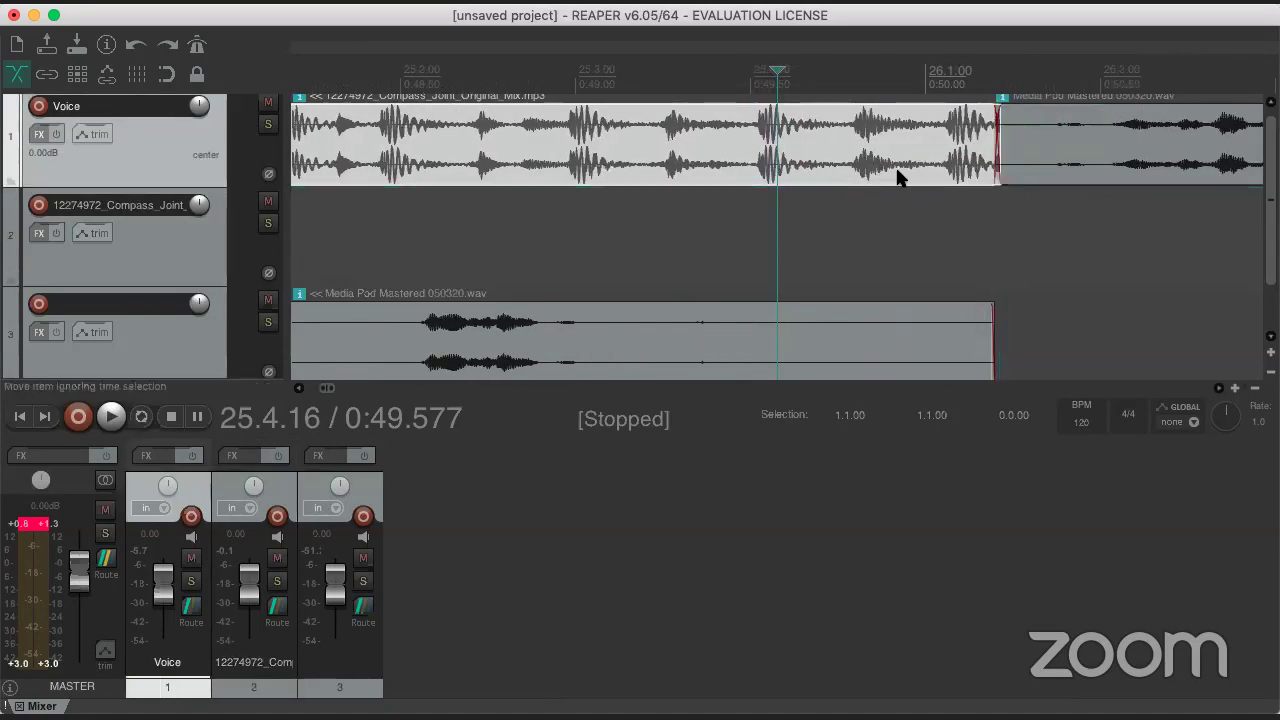
scroll(960, 150, up, 5)
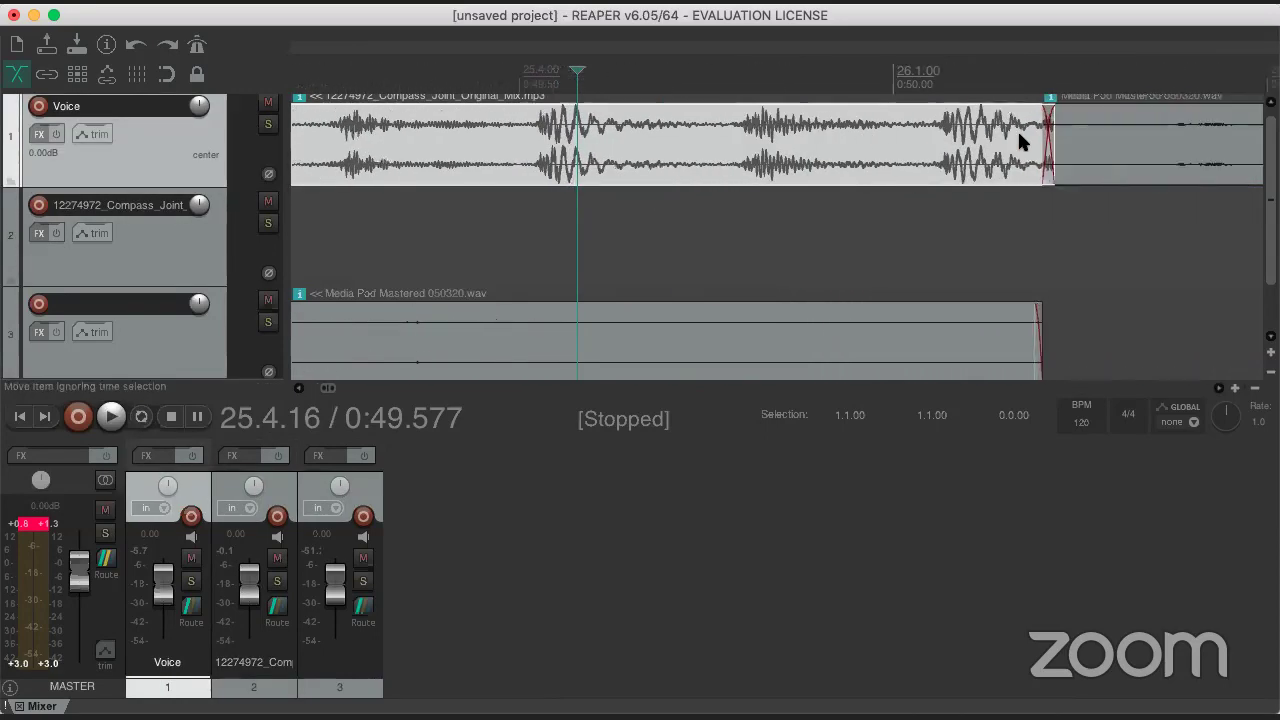
scroll(1017, 129, down, 3)
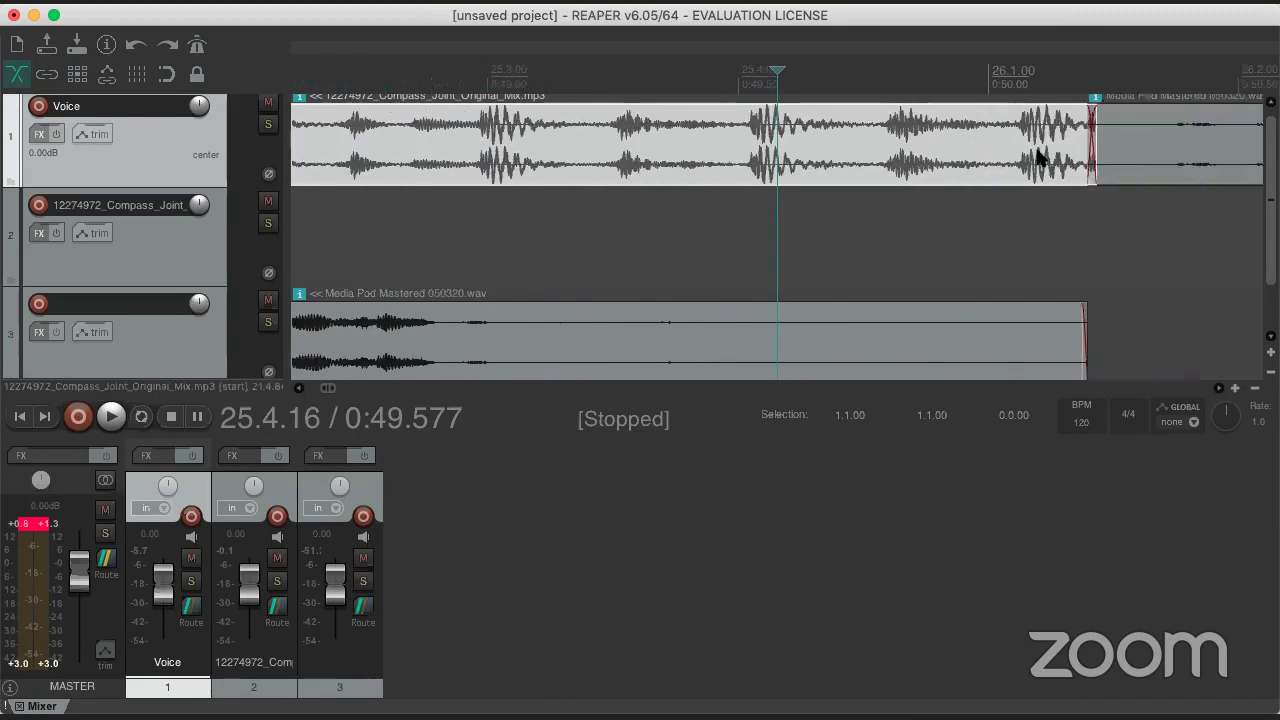
key(space)
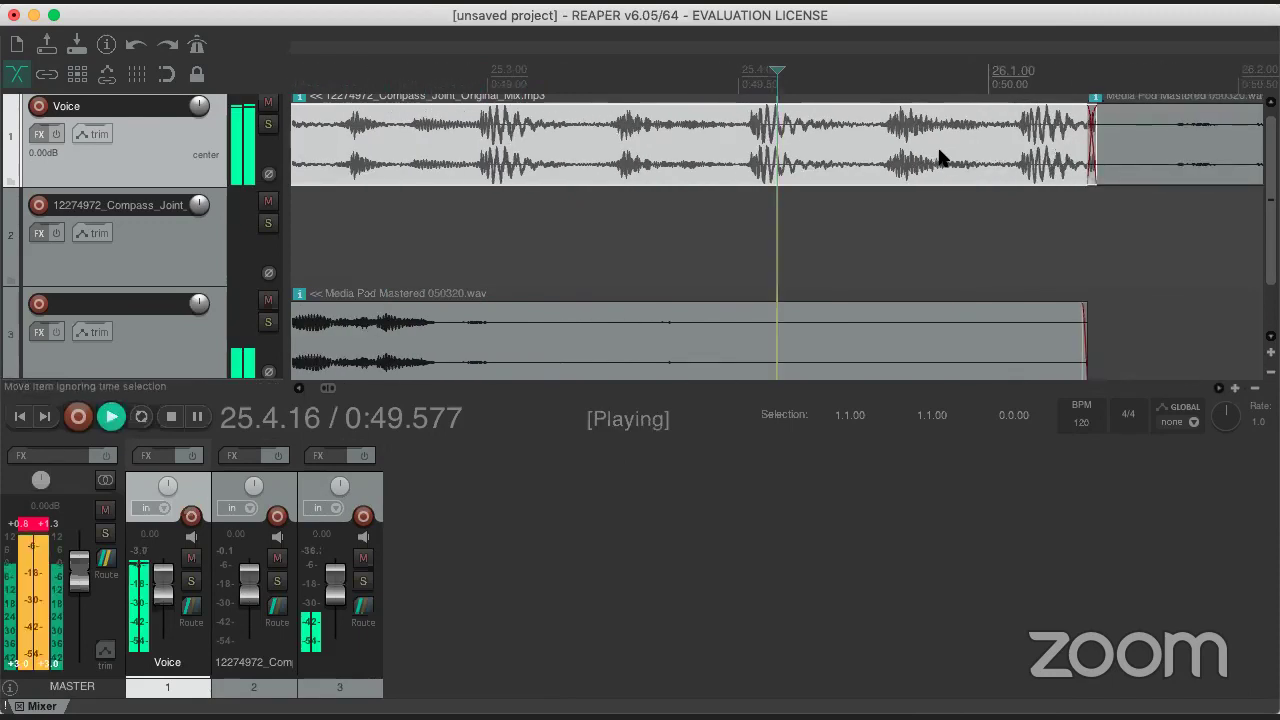
key(space)
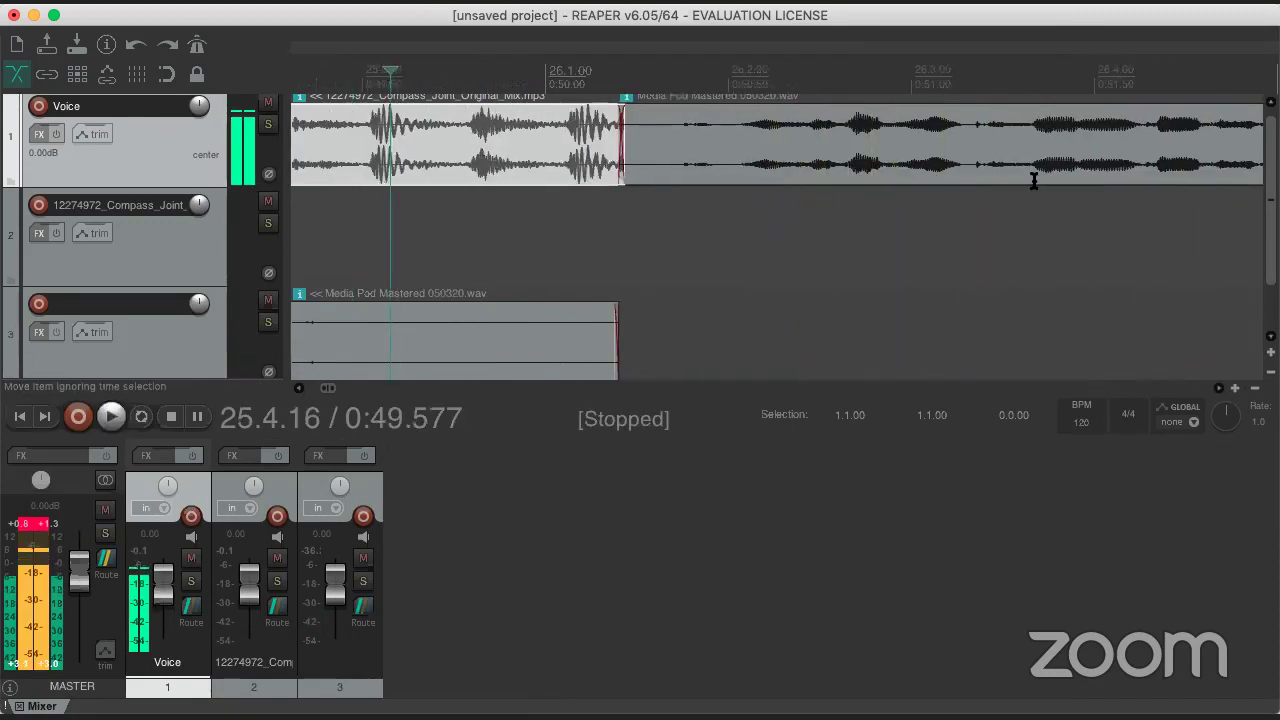
- Shift the voice clip slightly later, clear of the music clip, and shorten its fade-in to almost nothing
click(637, 146)
scroll(675, 145, up, 2)
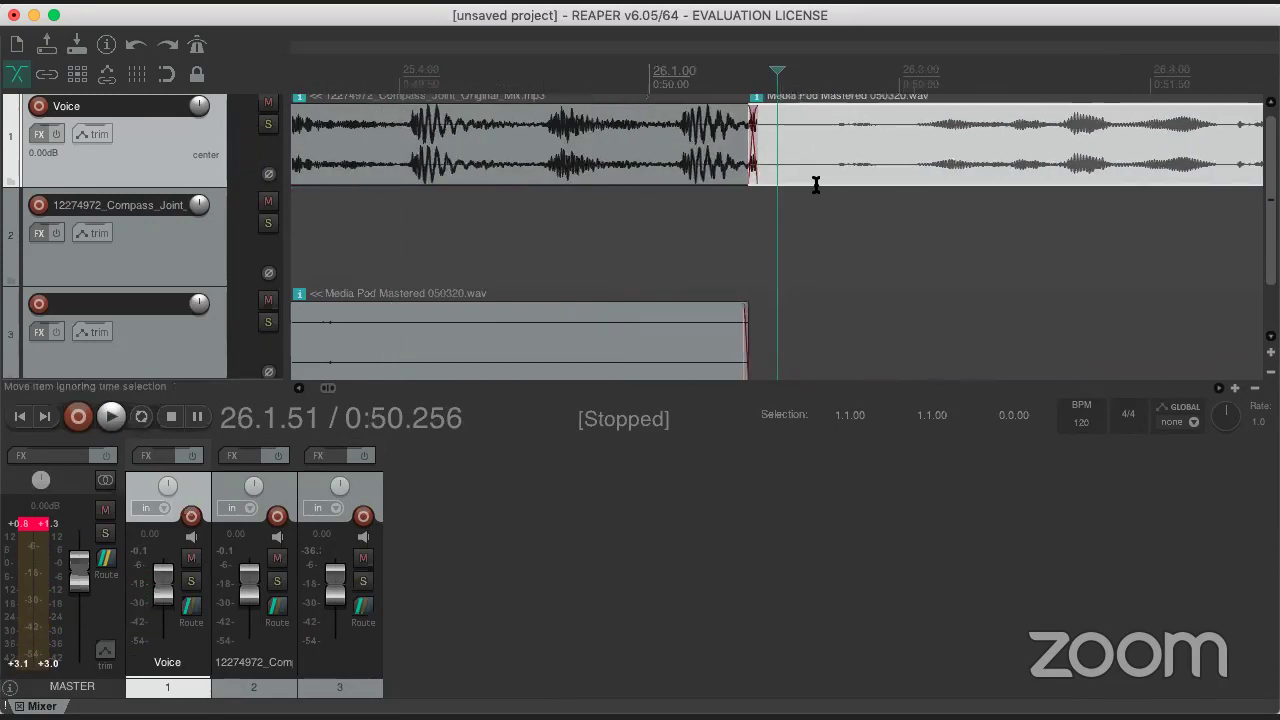
drag(814, 183, 857, 160)
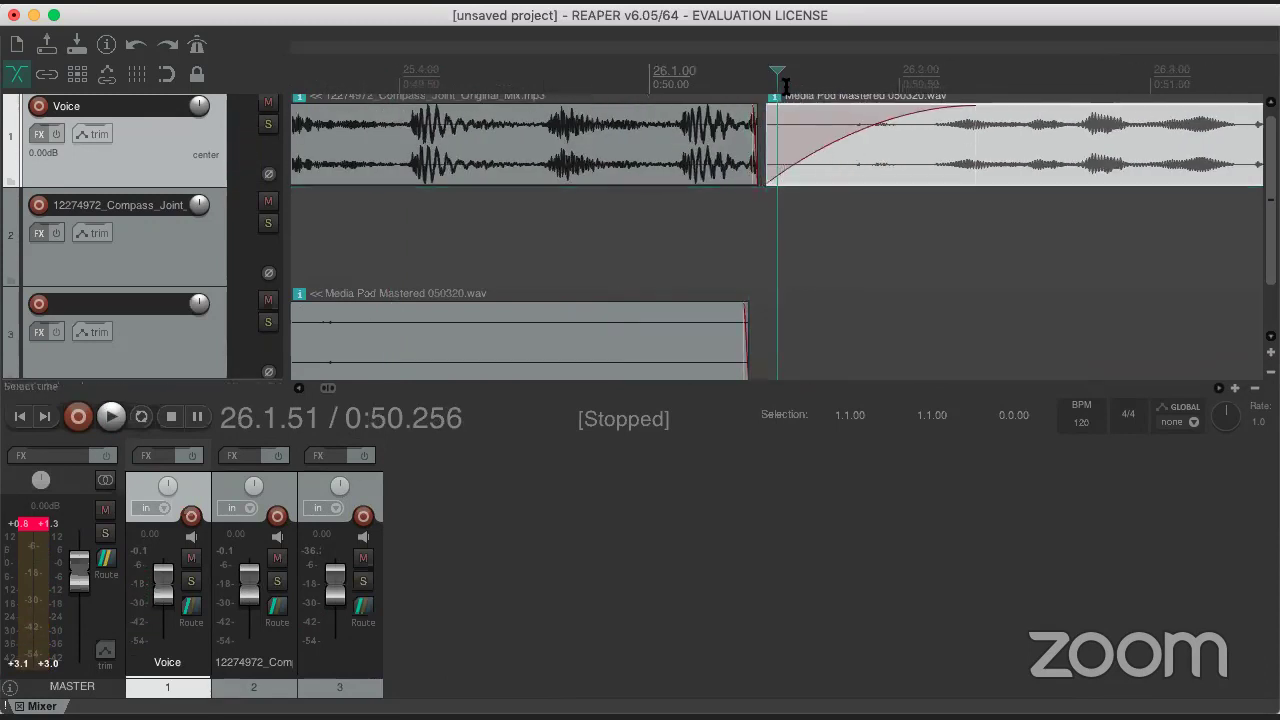
drag(970, 107, 765, 106)
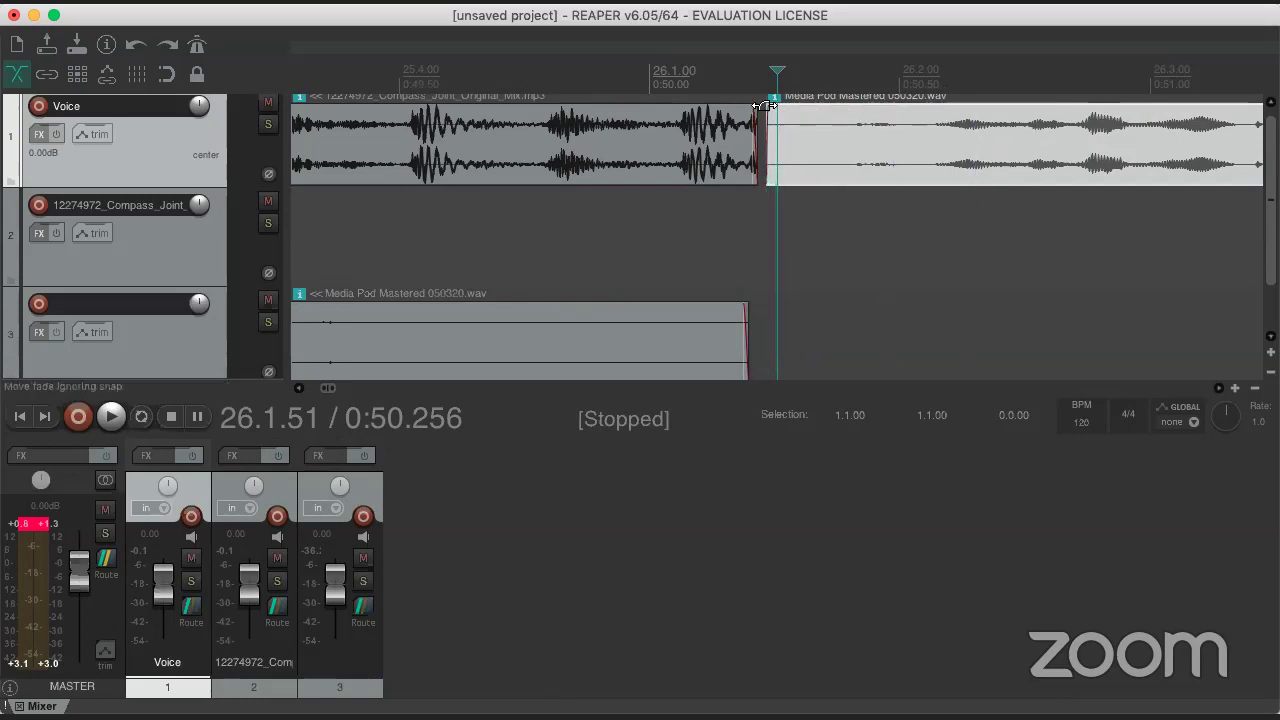
- Split the voice clip just before the speech starts, at about 0:50.55, and delete the quiet piece before the split
click(923, 157)
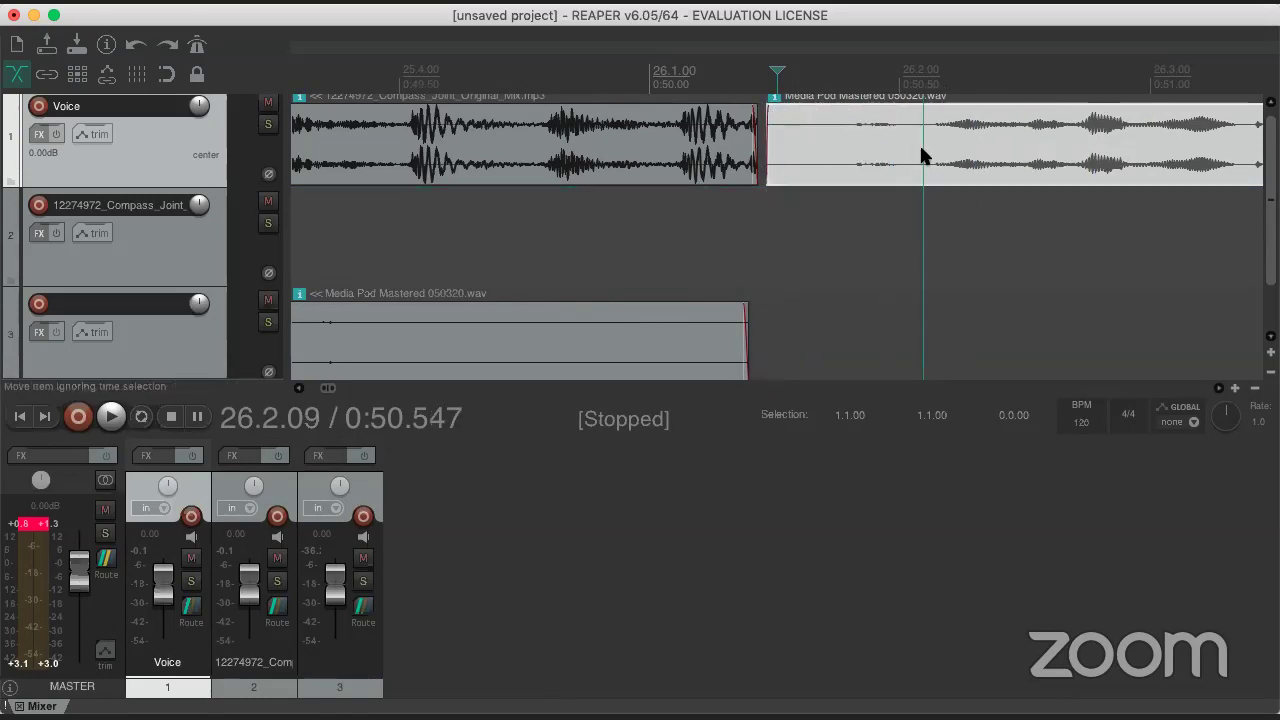
right_click(922, 152)
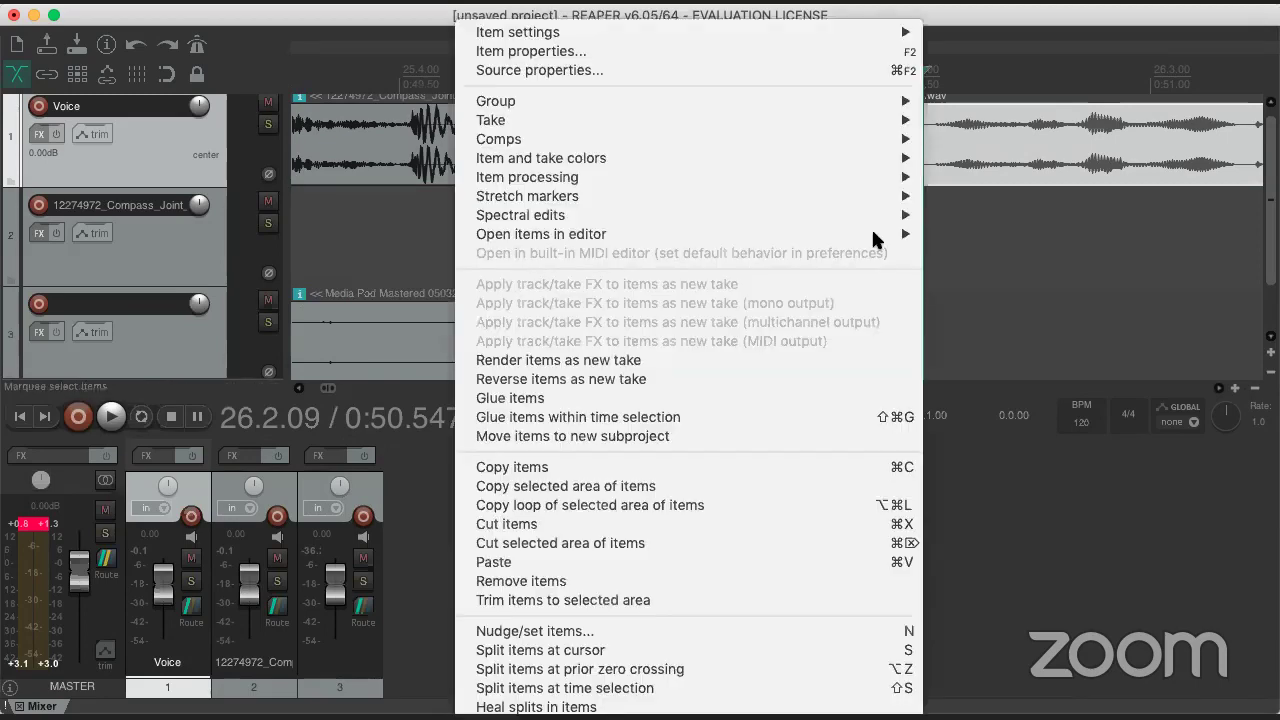
click(740, 650)
click(818, 173)
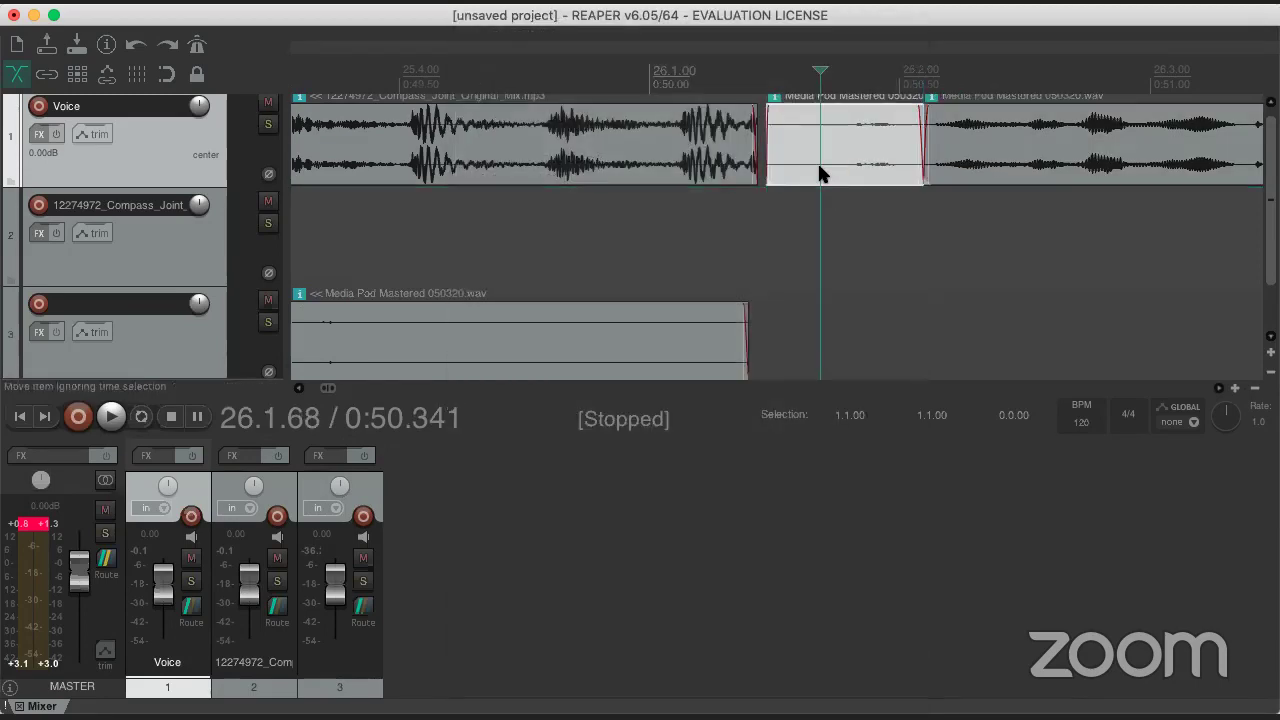
key(Delete)
- Move the trimmed voice clip earlier to about 0:50.19 so it overlaps the end of the music clip in a short crossfade
drag(926, 155, 754, 155)
scroll(754, 155, up, 5)
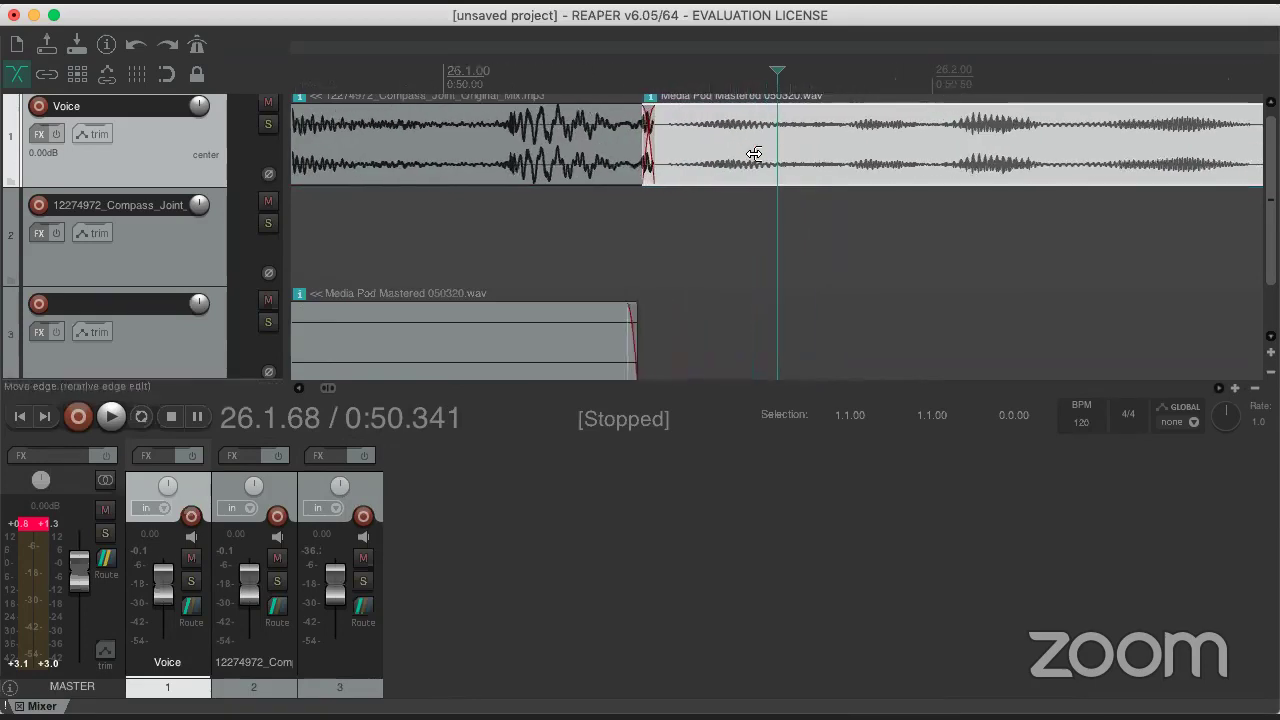
drag(590, 146, 540, 156)
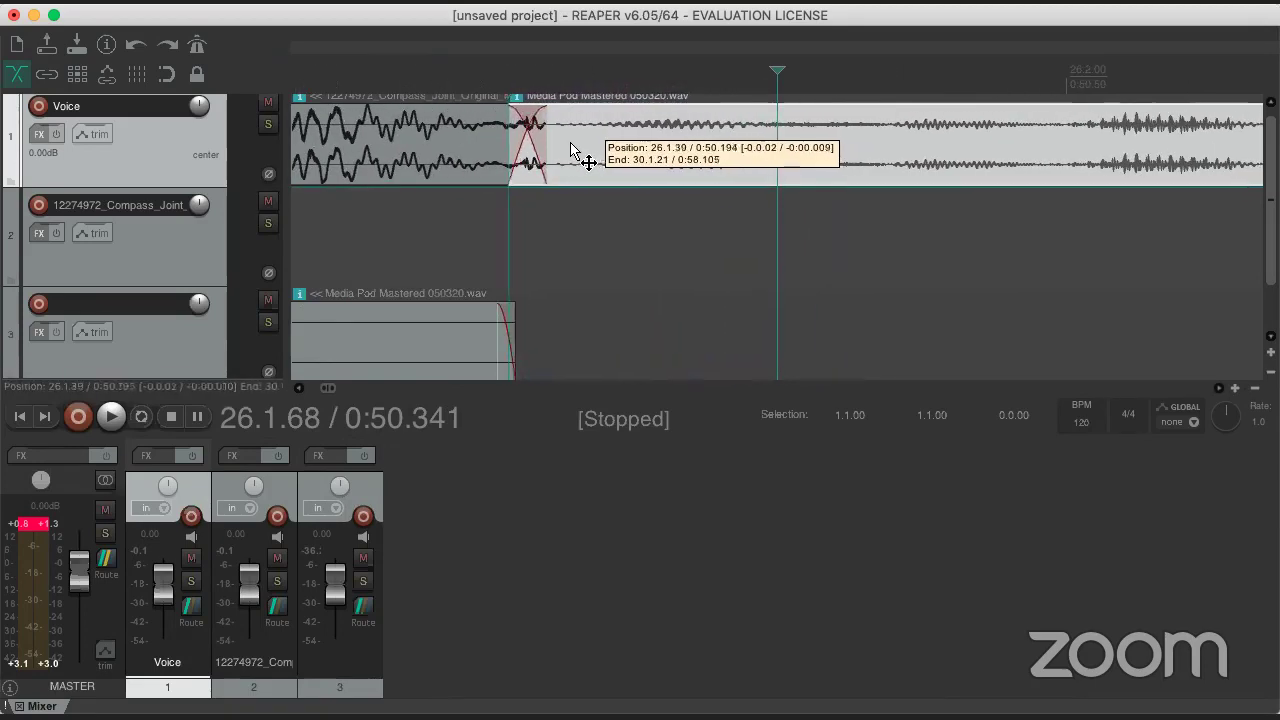
- Play back the transition from the music clip into the voice clip, starting at about 0:50.10
click(468, 168)
scroll(468, 168, down, 2)
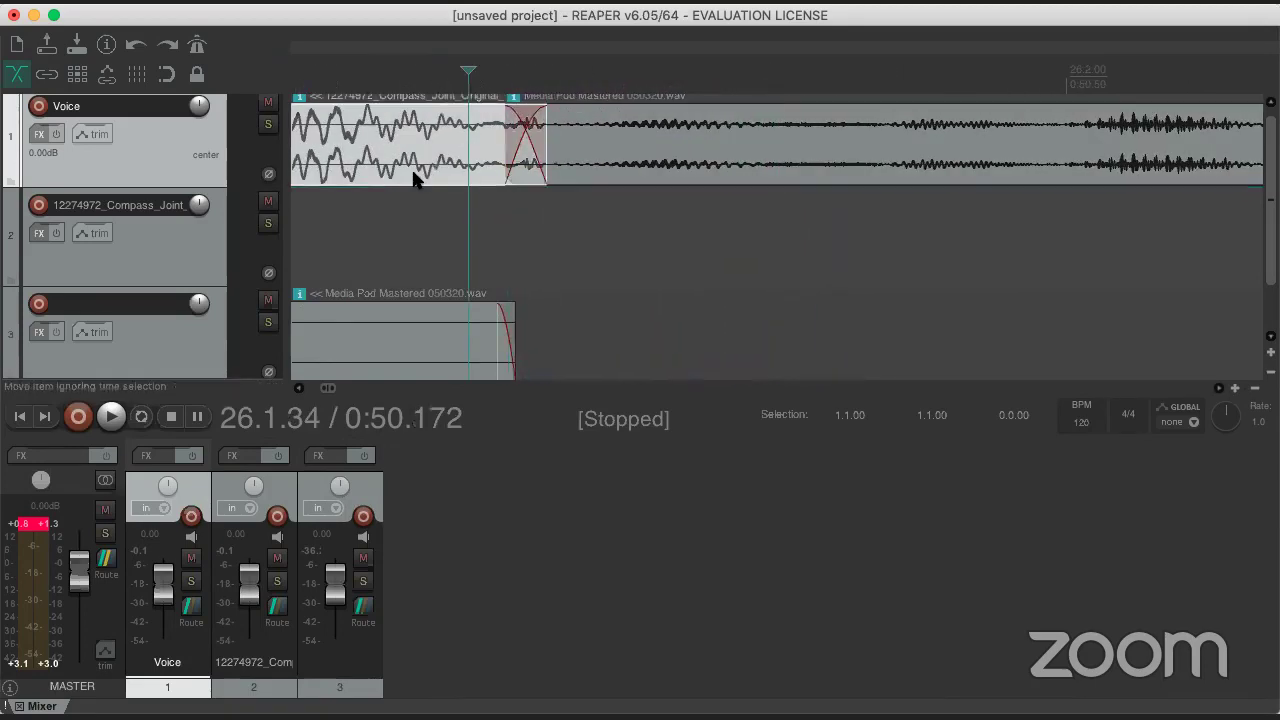
click(703, 166)
key(space)
key(space)
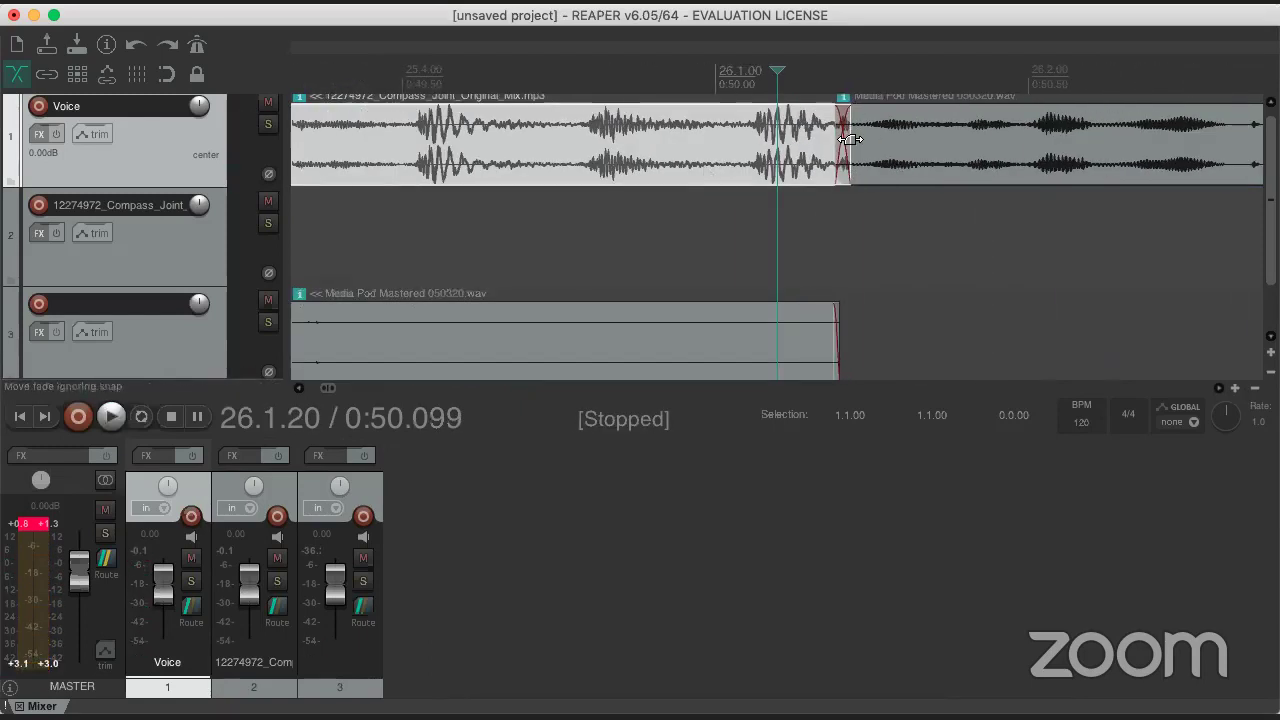
- Extend the crossfade between the music clip and the voice clip so it ends at about 0:50.48
scroll(846, 136, up, 2)
click(848, 137)
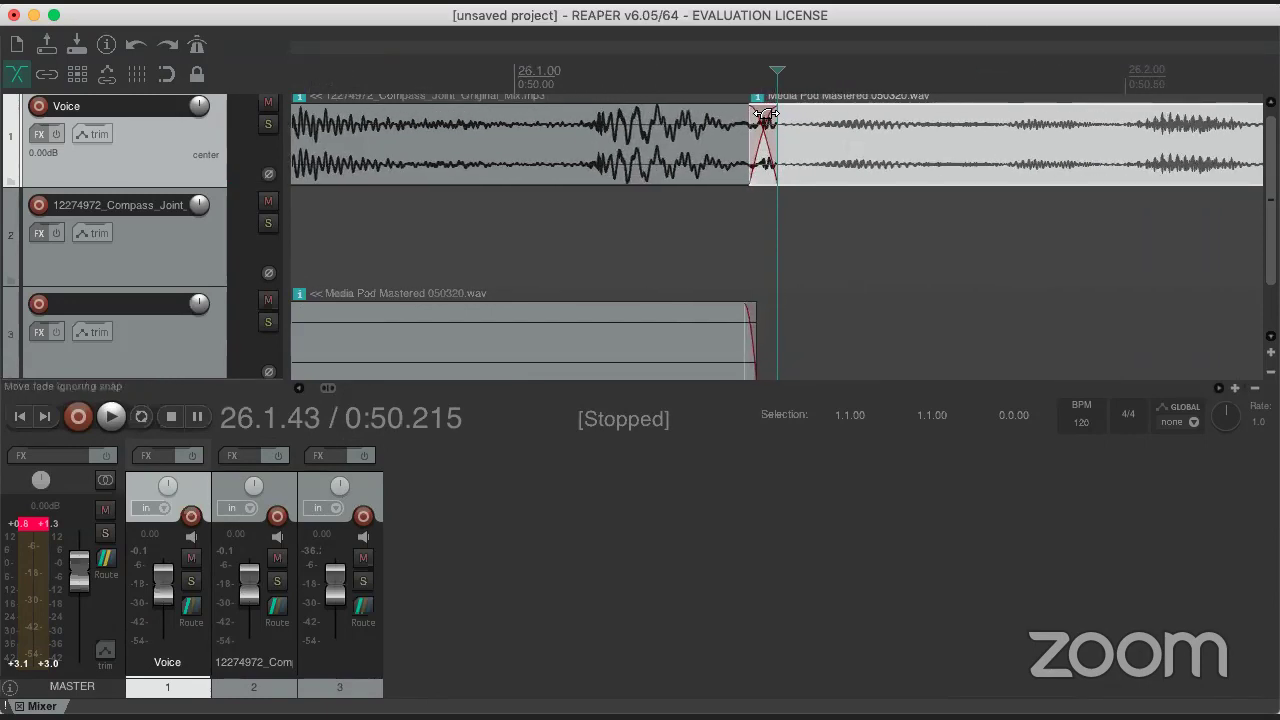
drag(760, 109, 910, 116)
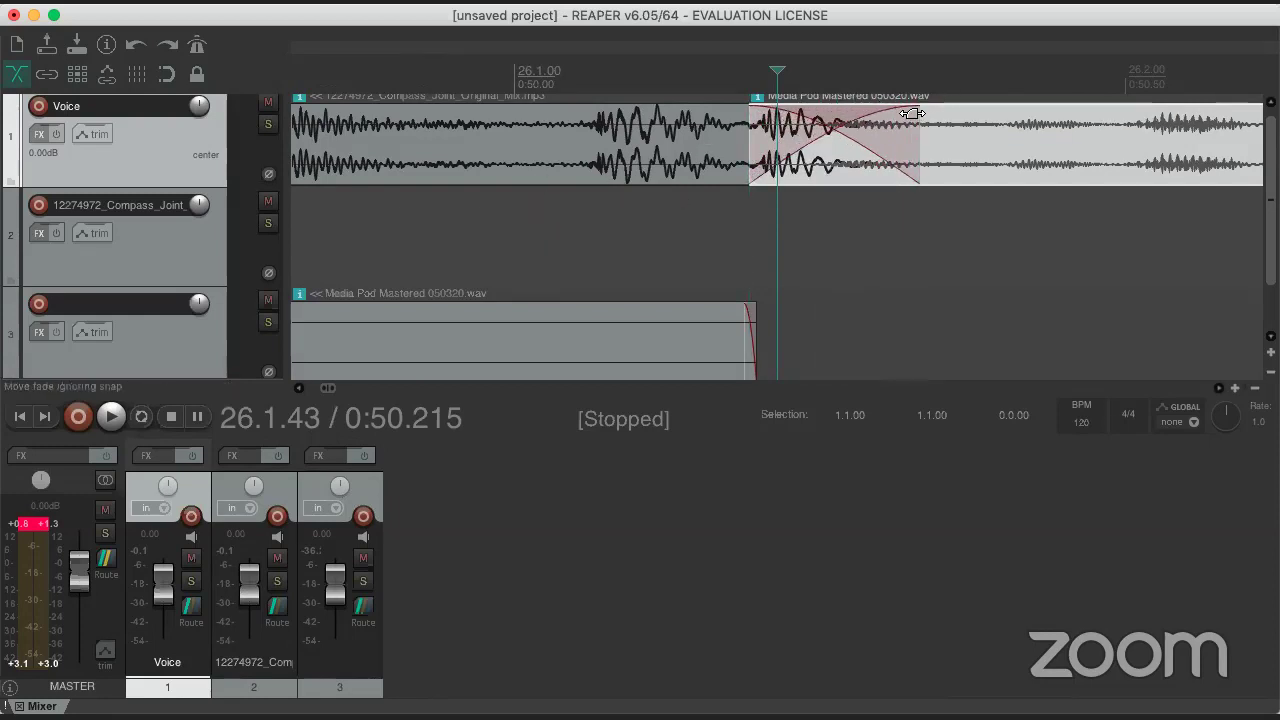
drag(912, 109, 1100, 118)
- Play back the lengthened crossfade from the music into the voice, starting at about 0:50.08
click(616, 217)
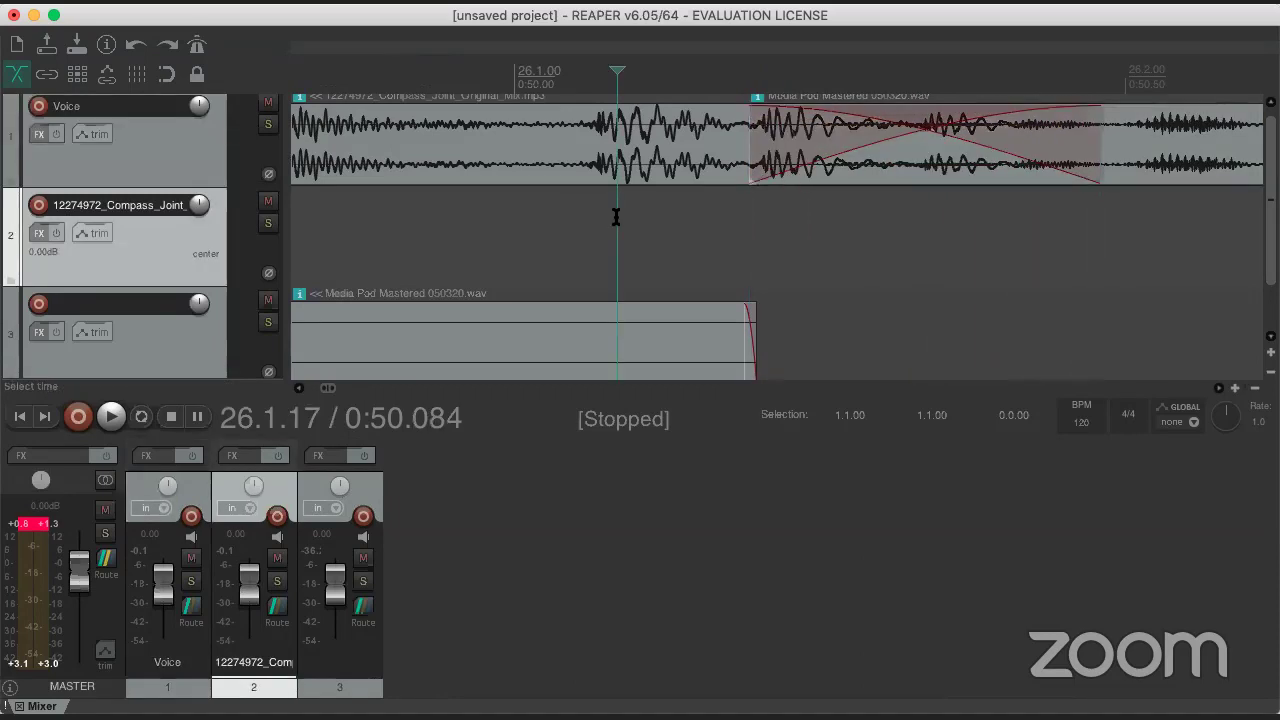
key(space)
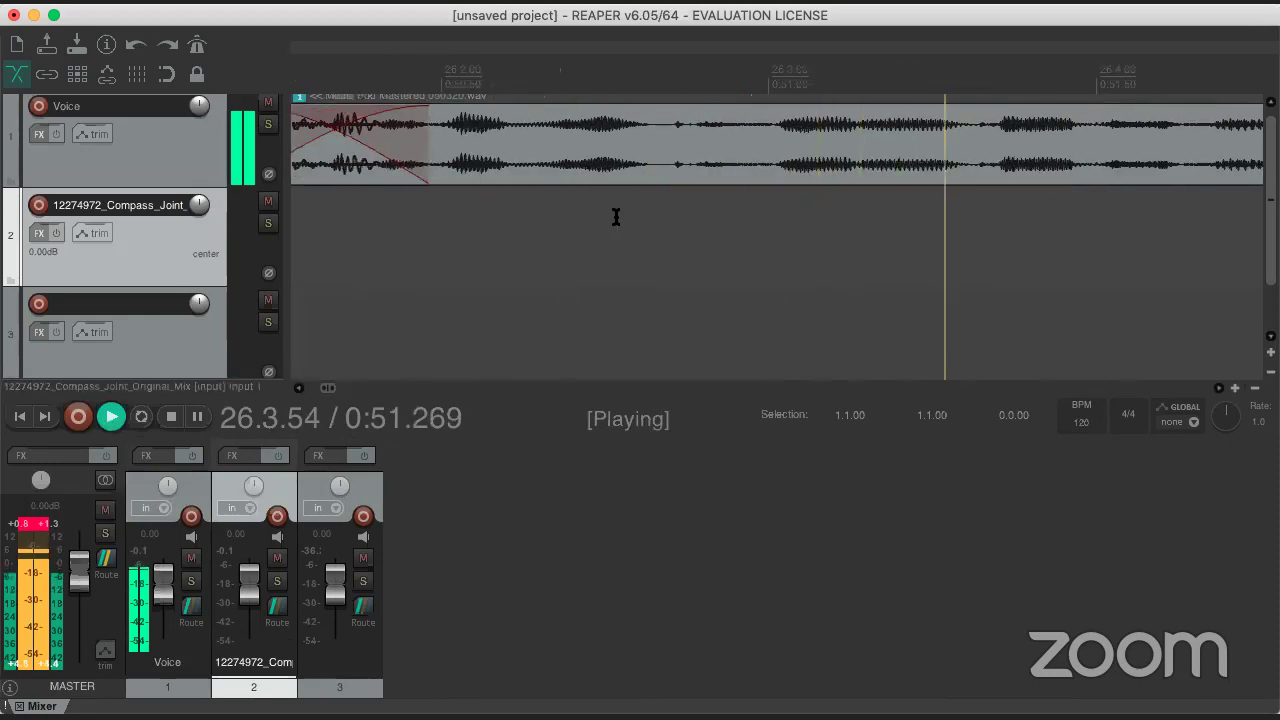
key(space)
- Lengthen the crossfade between the music clip and the voice clip to about 4.18 seconds and play it back
scroll(616, 217, down, 3)
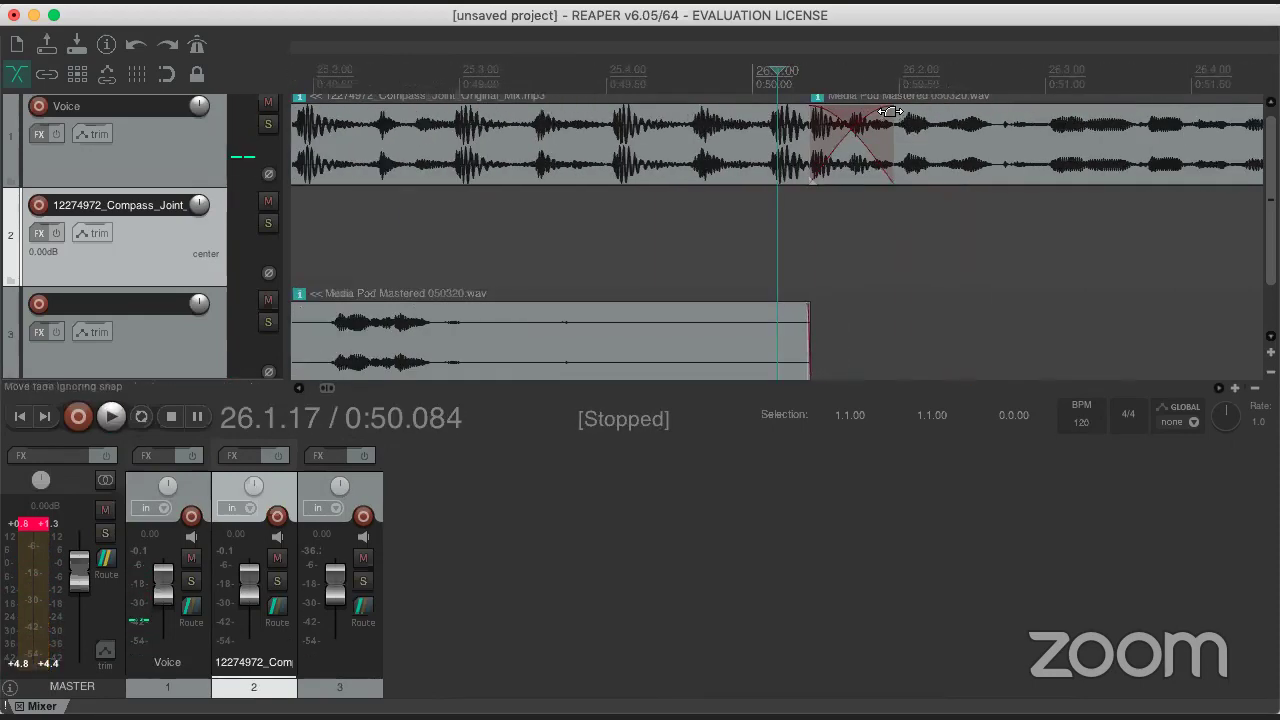
drag(887, 112, 1225, 131)
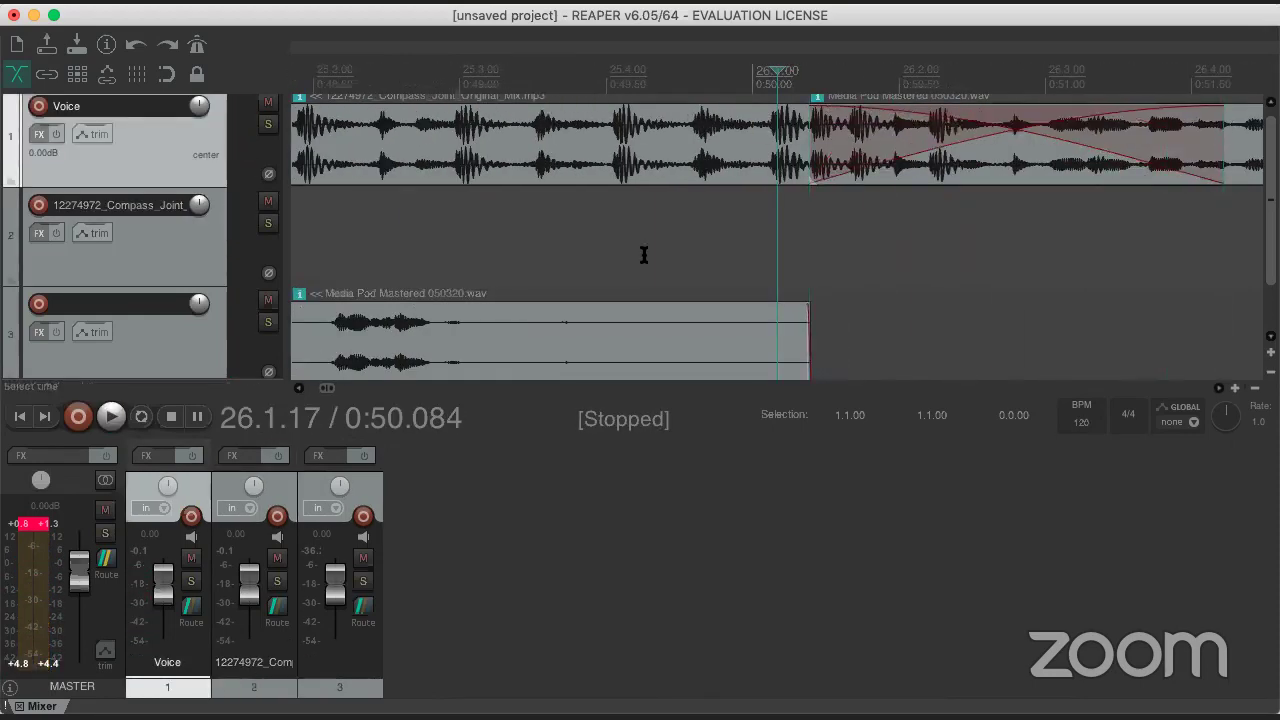
scroll(644, 255, down, 2)
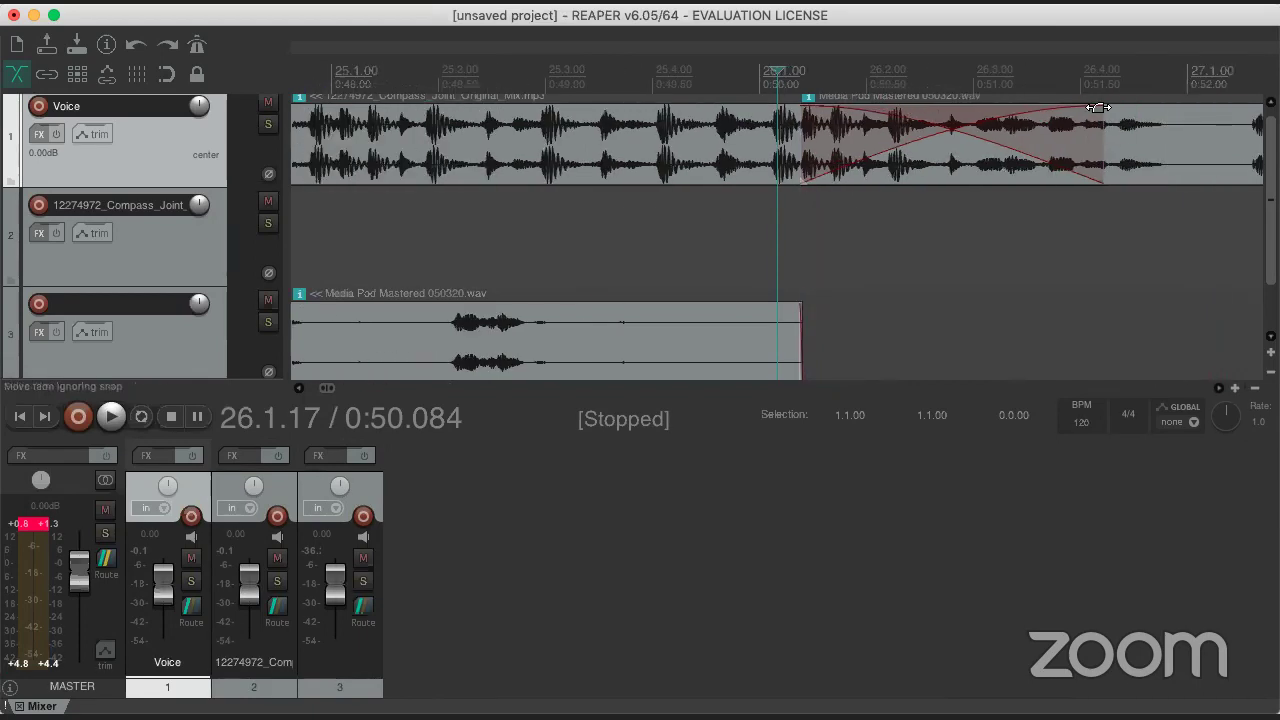
drag(1098, 107, 1251, 94)
scroll(1020, 226, down, 2)
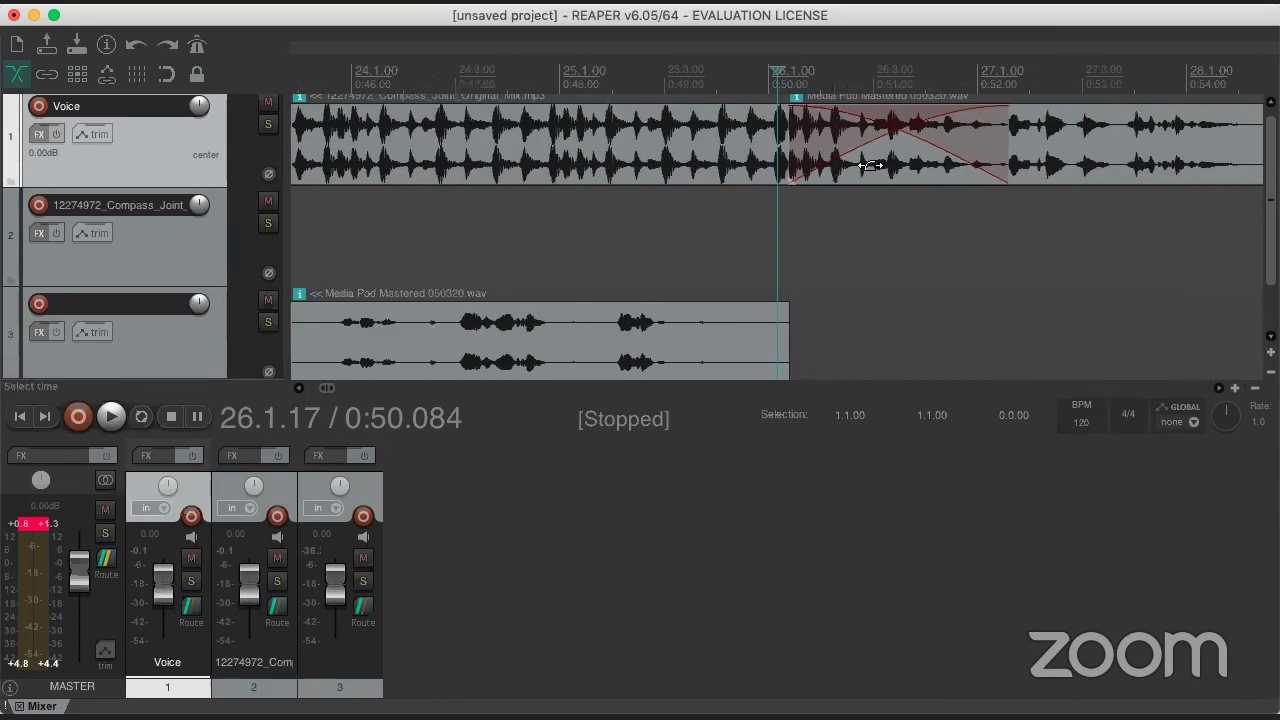
drag(1078, 97, 1225, 98)
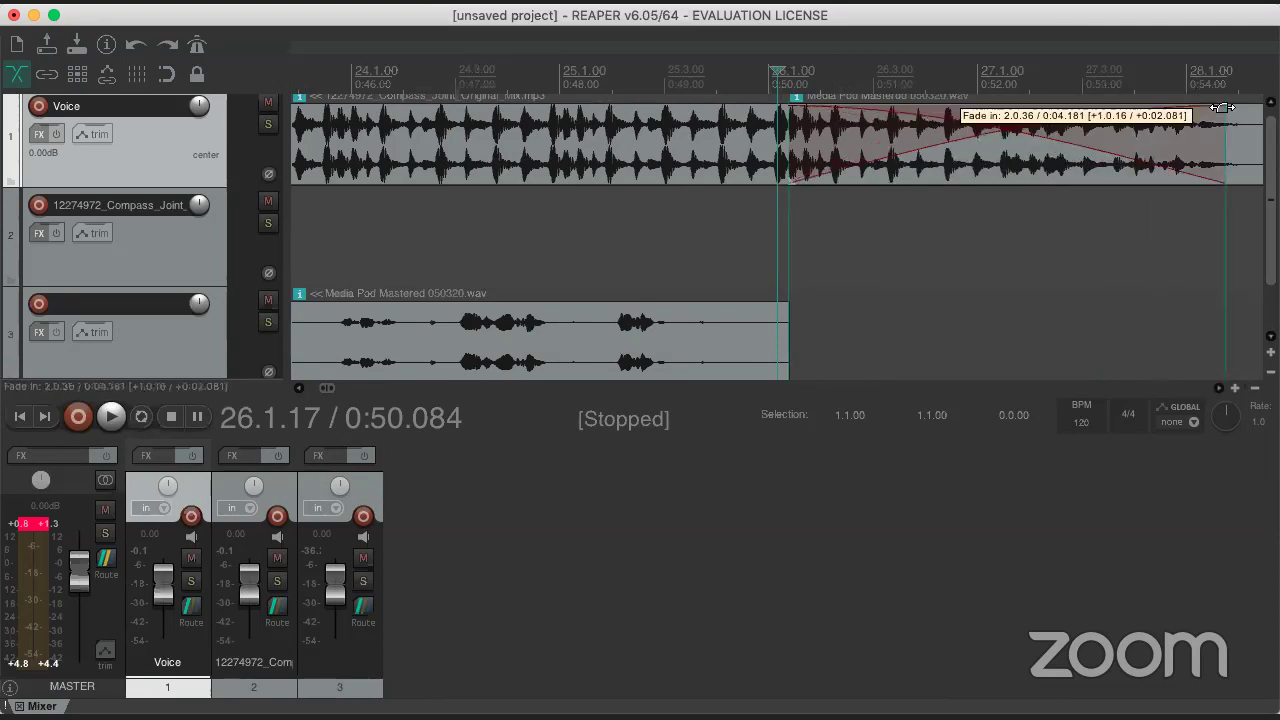
key(space)
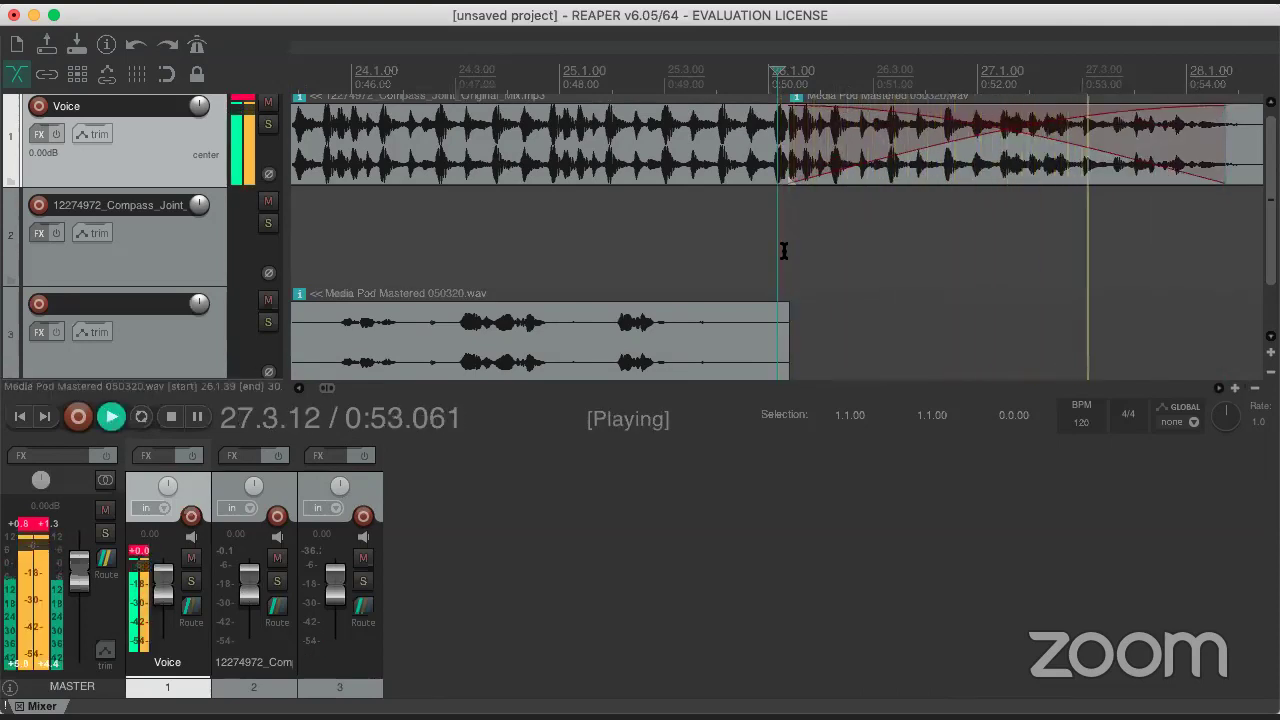
key(space)
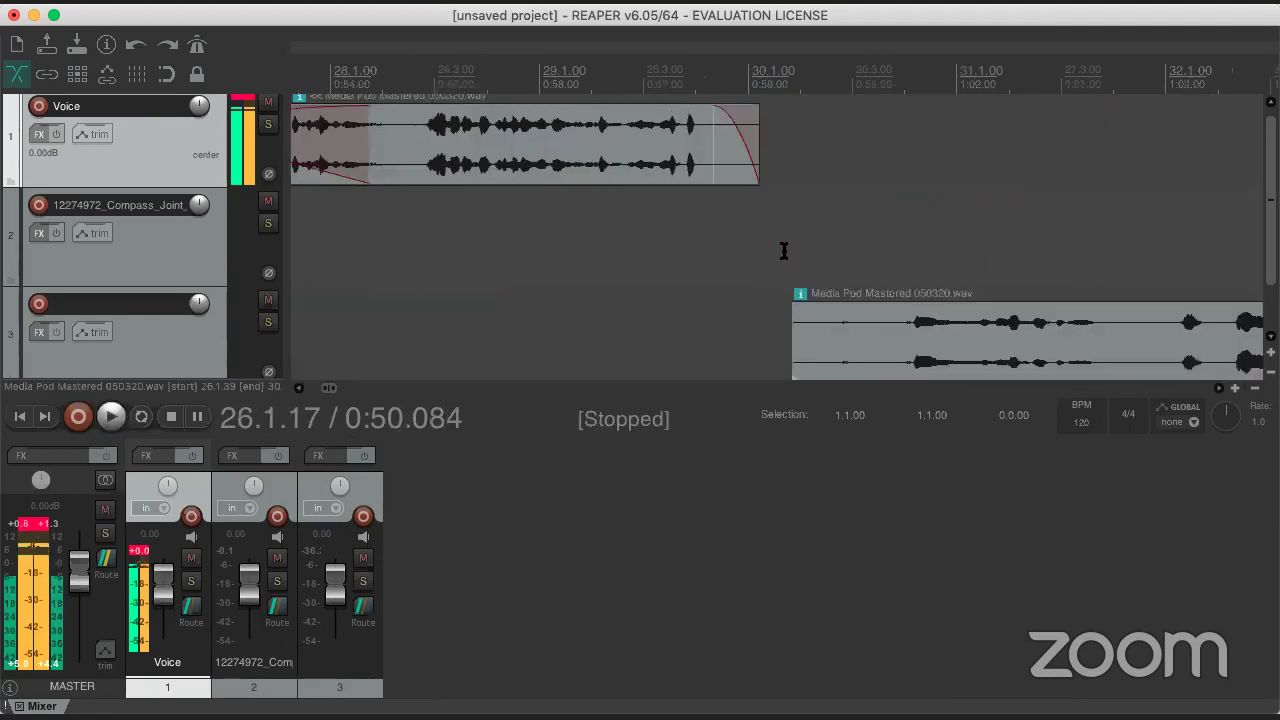
- Undo the crossfade extensions and the original short crossfade between the music clip and the voice clip
scroll(784, 251, down, 5)
scroll(784, 251, up, 1)
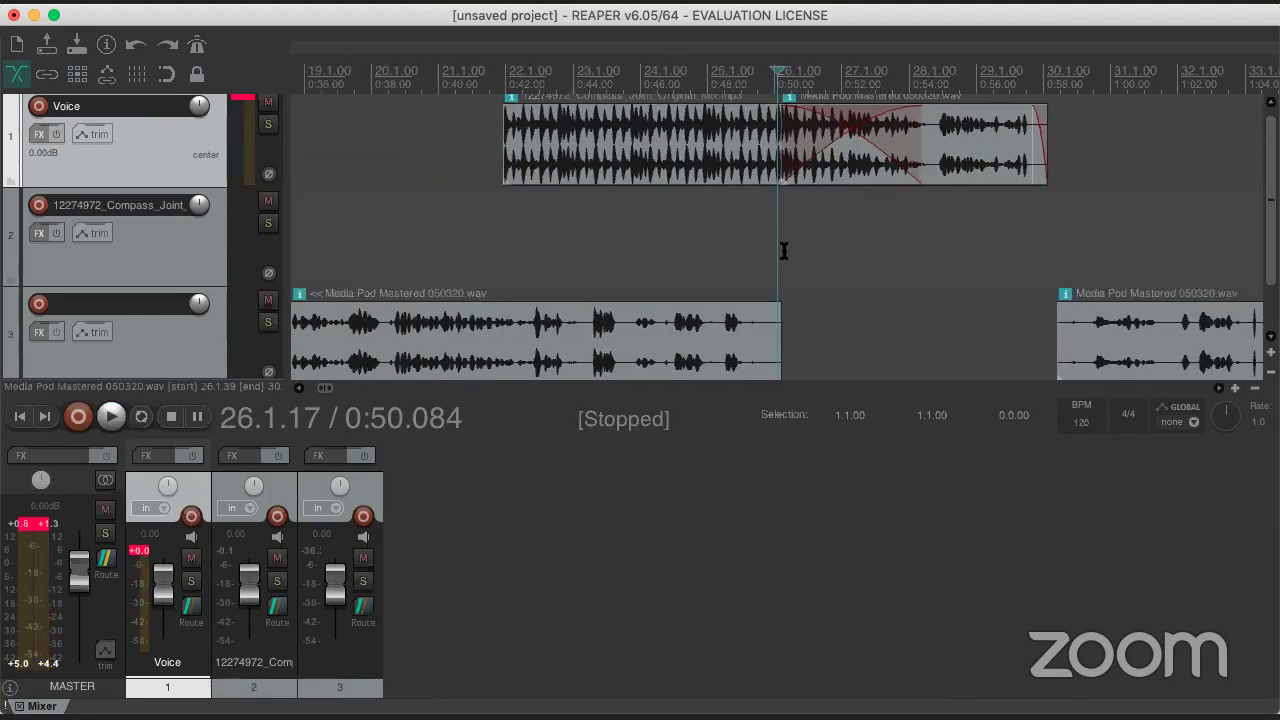
key(super+z)
key(super+z)
key(super+z)
key(super+z)
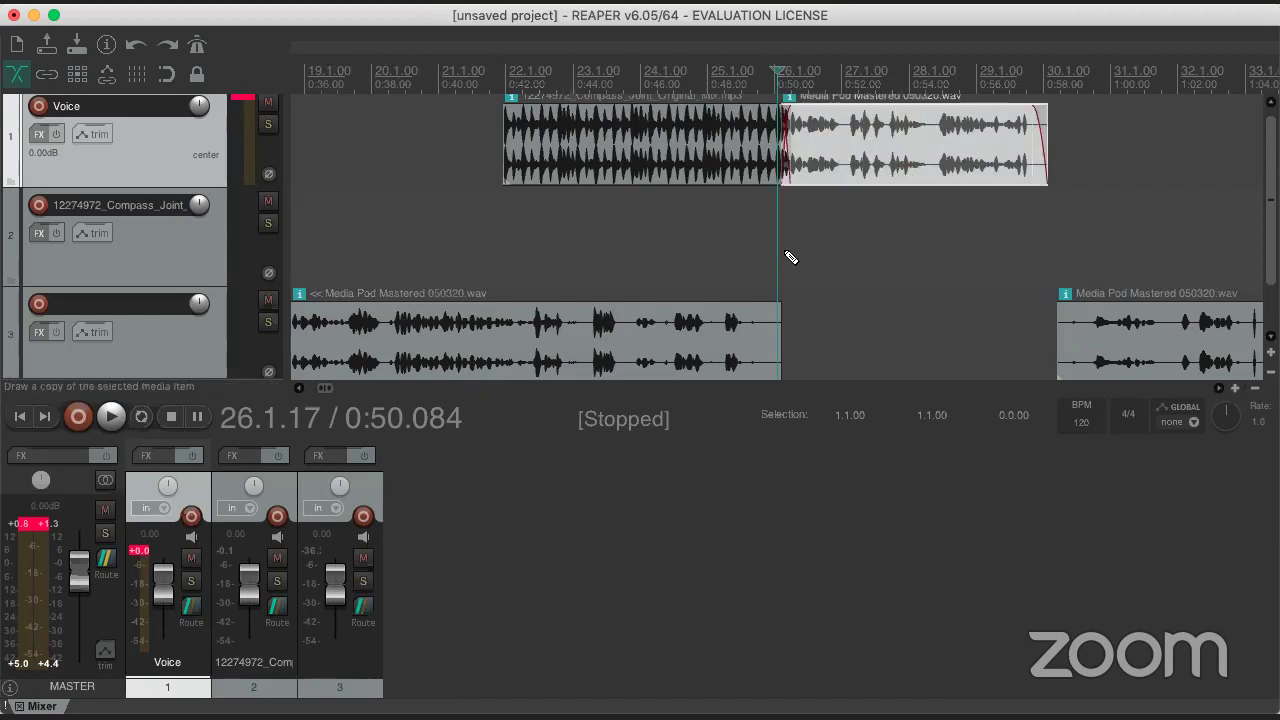
key(super+z)
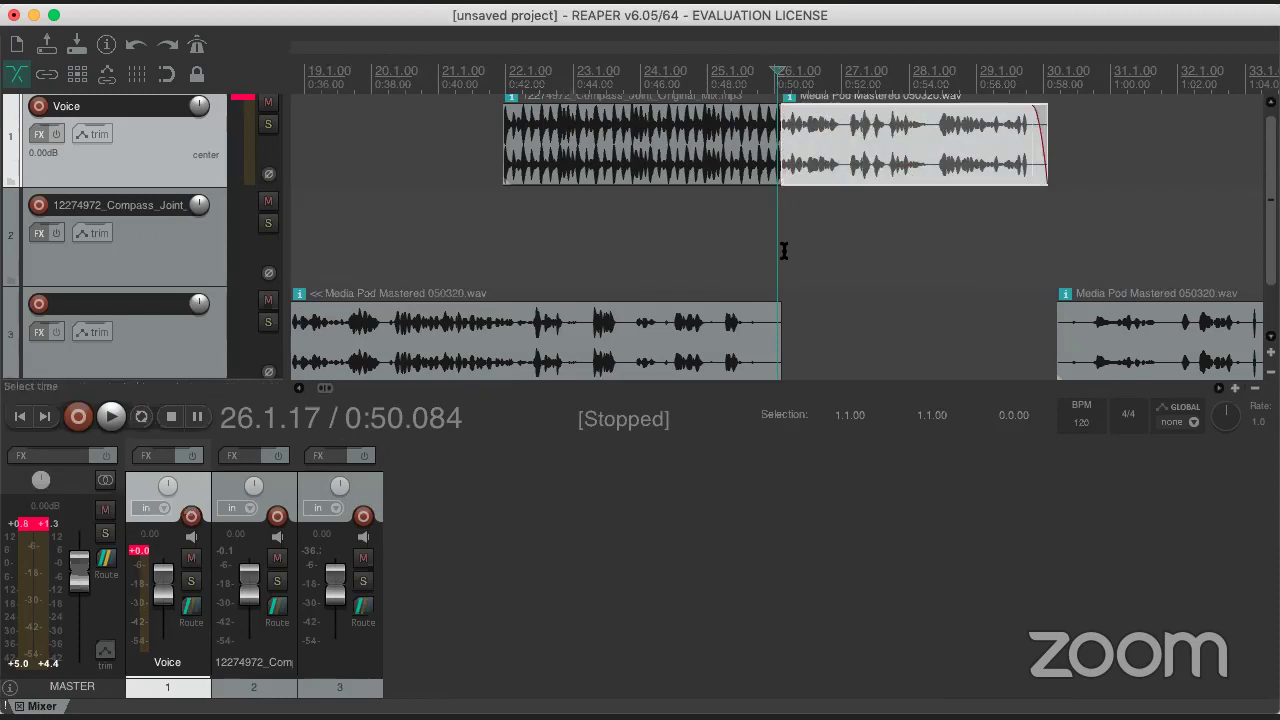
- Delete the music clip from the Voice track and shift the remaining voice clip slightly later
click(643, 147)
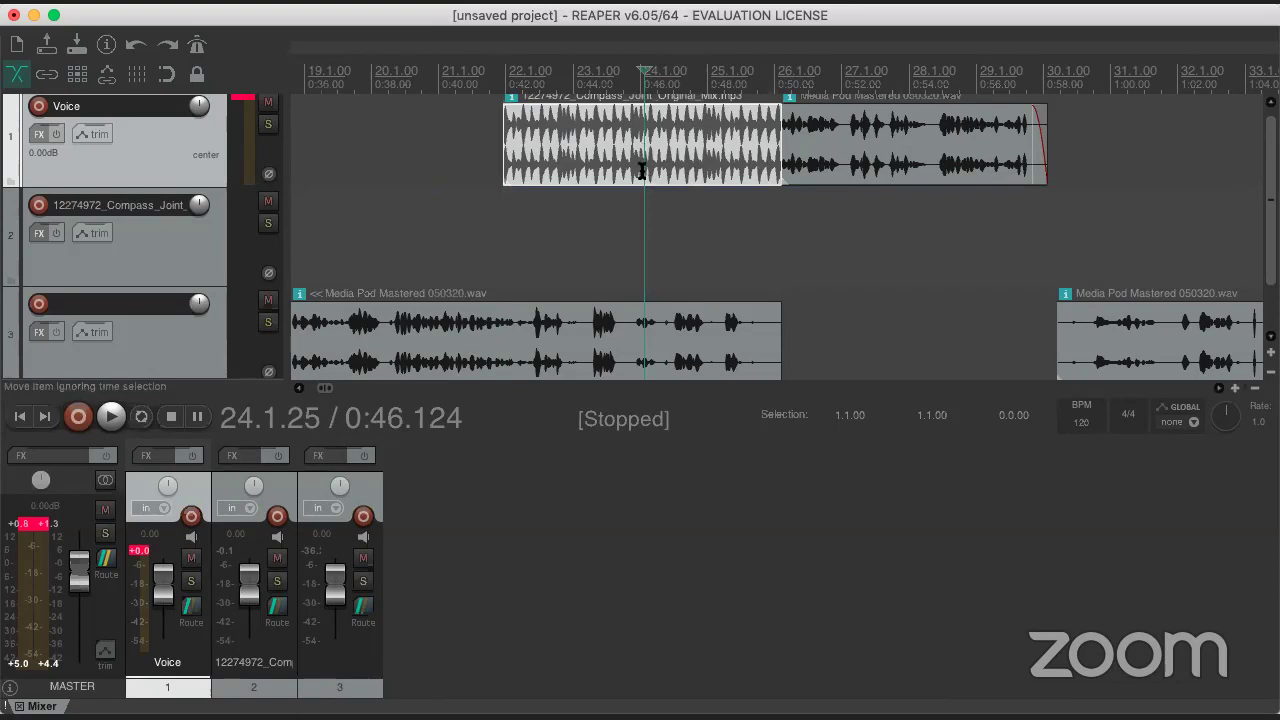
key(Delete)
mouse_move(862, 158)
mouse_down()
mouse_move(845, 172)
mouse_move(865, 172)
mouse_up()
- Remove the empty music track 2 from the project
click(135, 257)
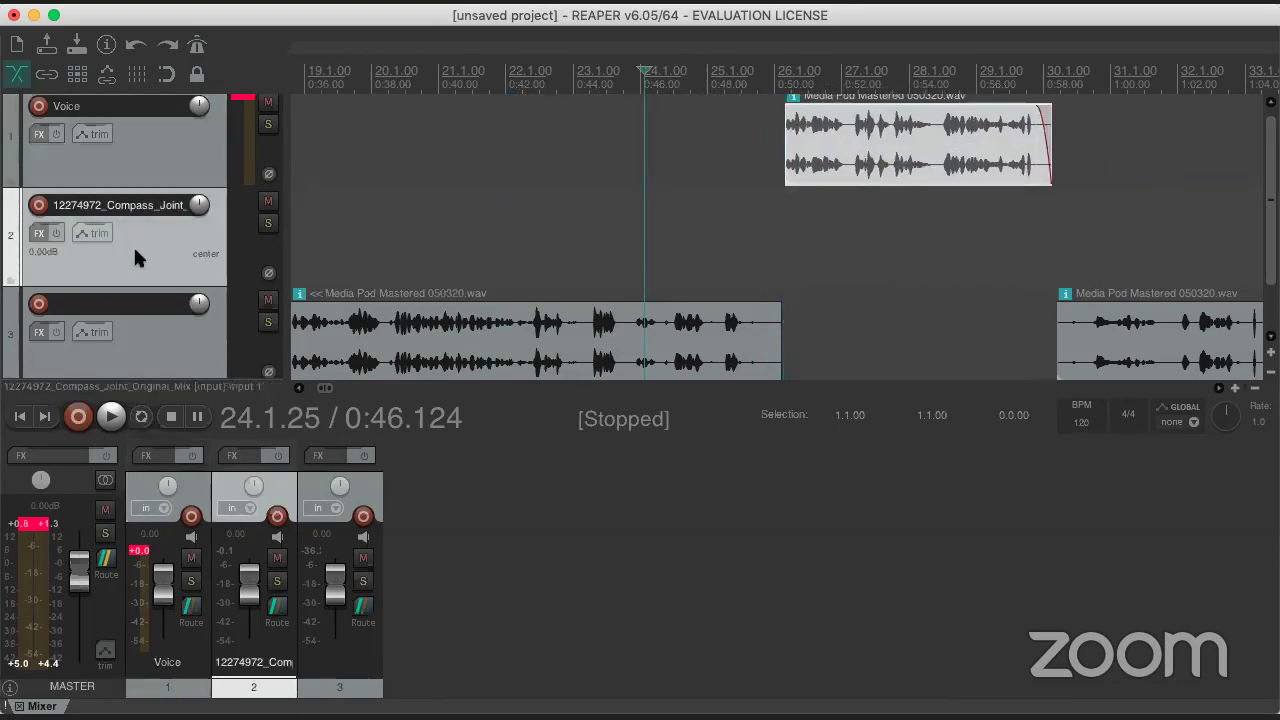
right_click(136, 257)
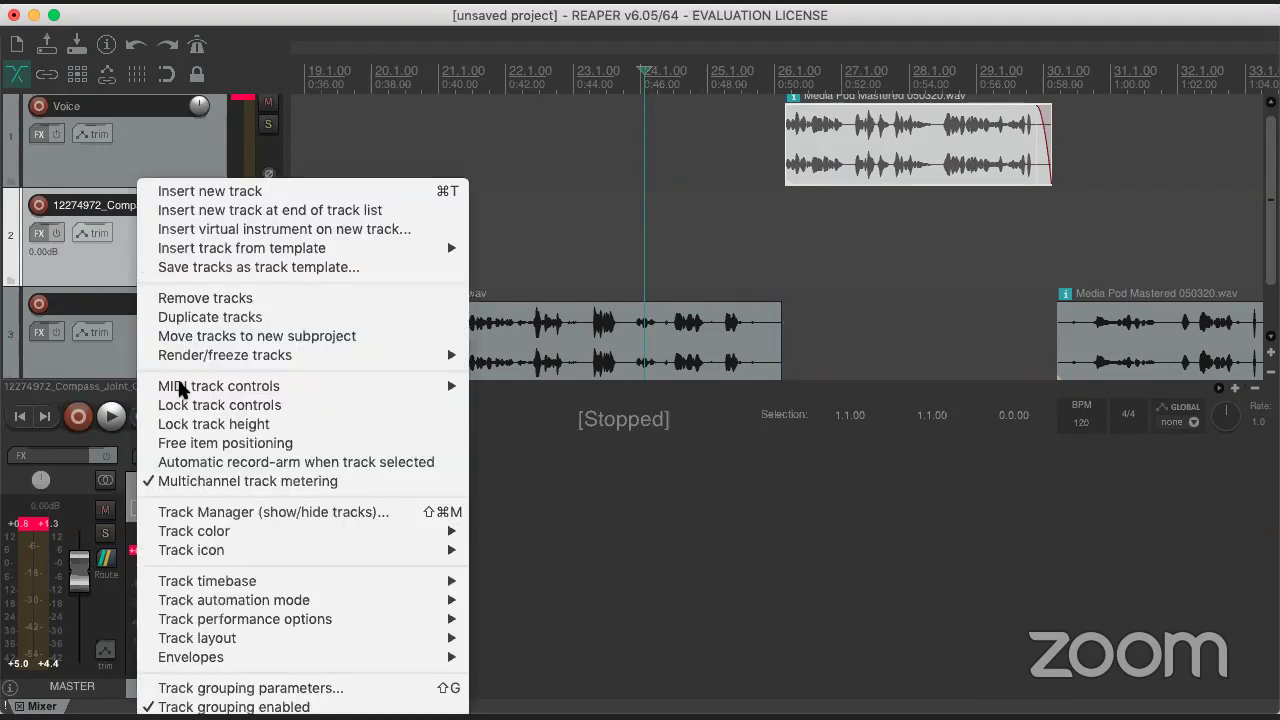
mouse_move(232, 660)
click(237, 298)
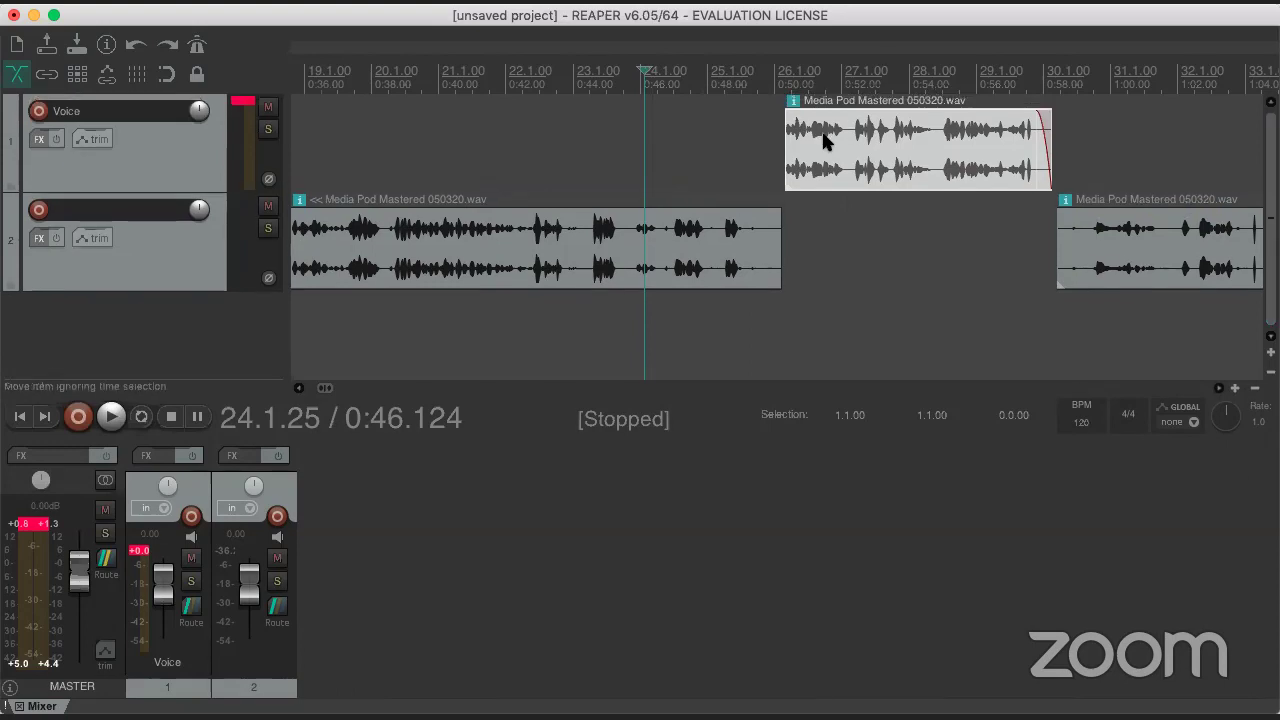
- Show the volume envelope of the Voice track in its own lane and solo the track
scroll(824, 130, up, 2)
scroll(985, 172, left, 3)
scroll(985, 172, right, 8)
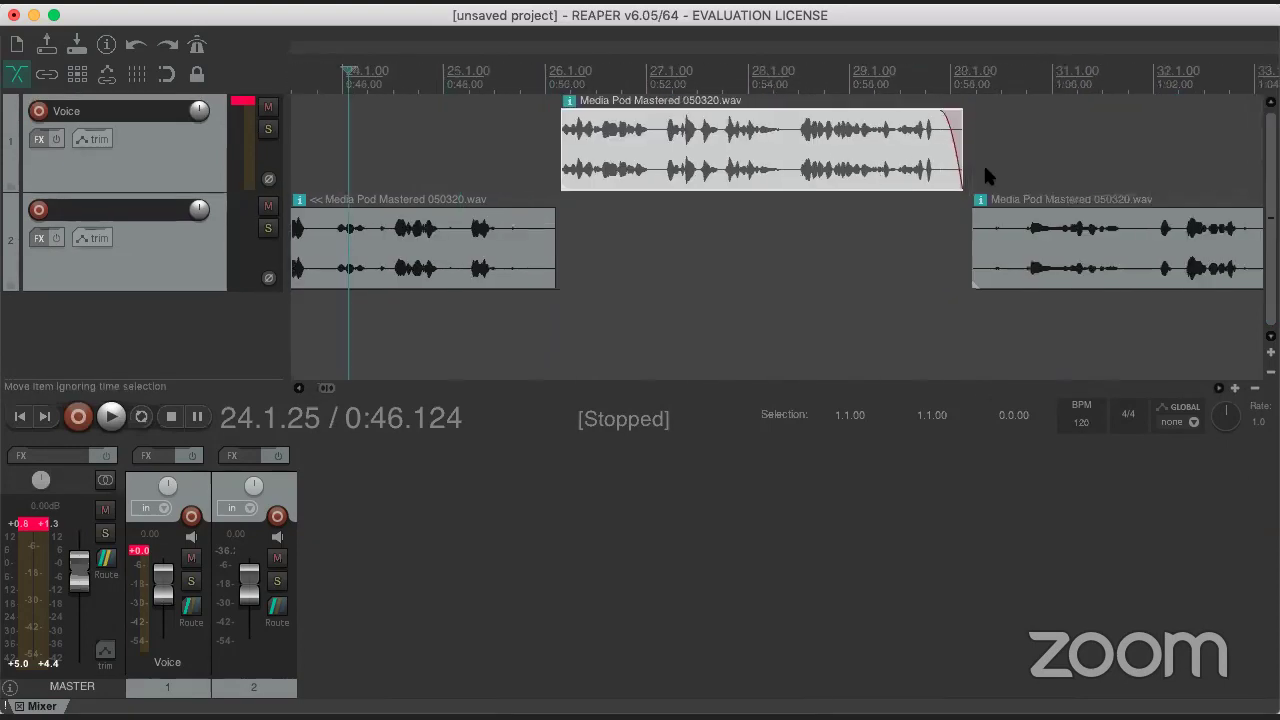
click(622, 148)
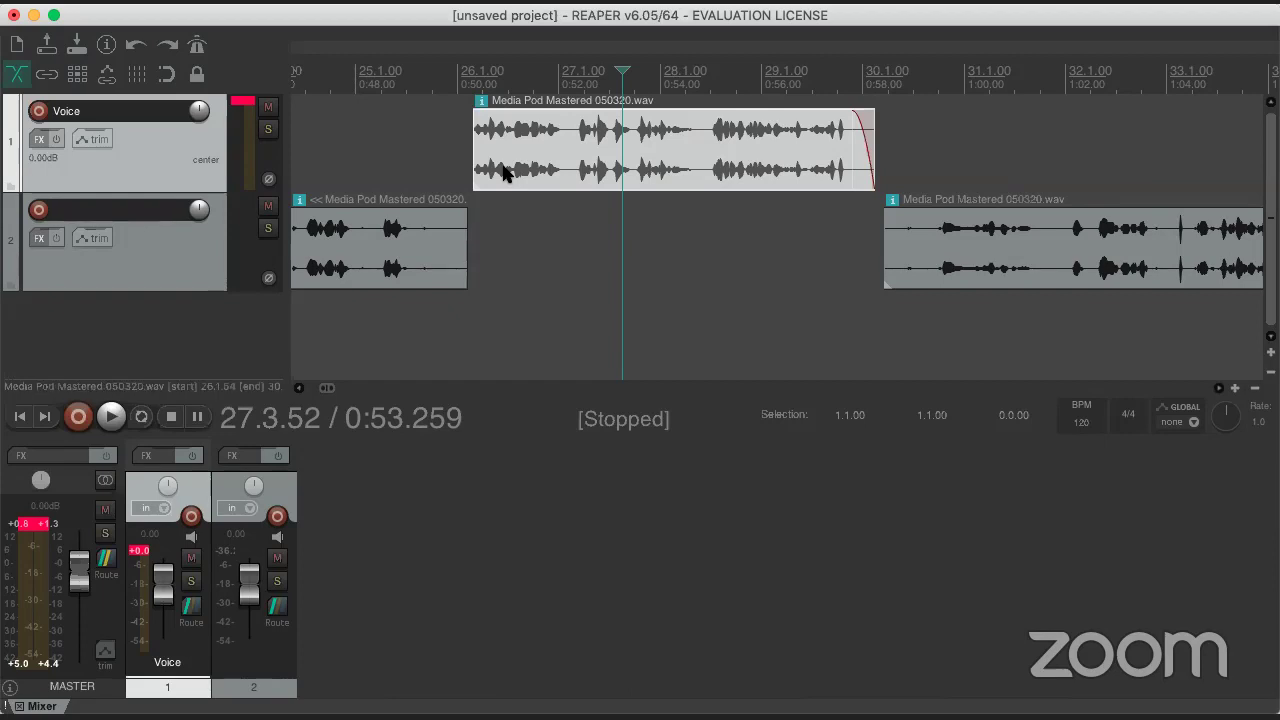
scroll(681, 136, up, 2)
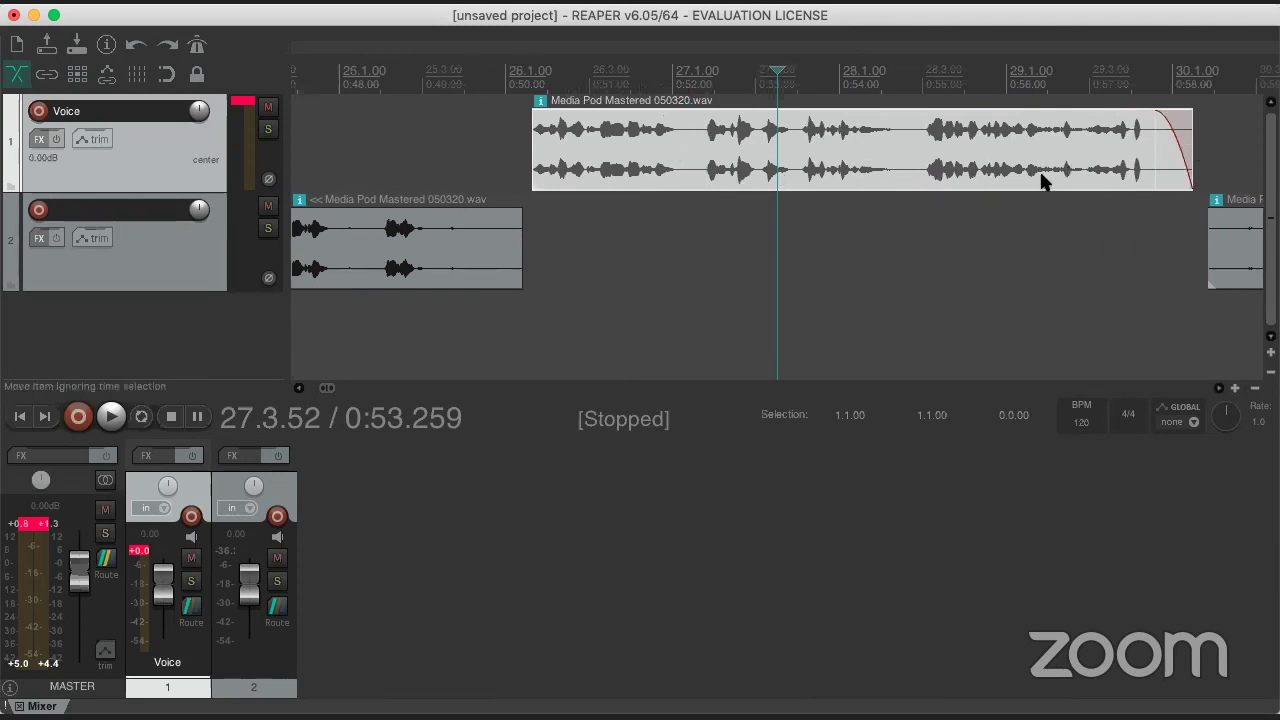
right_click(166, 145)
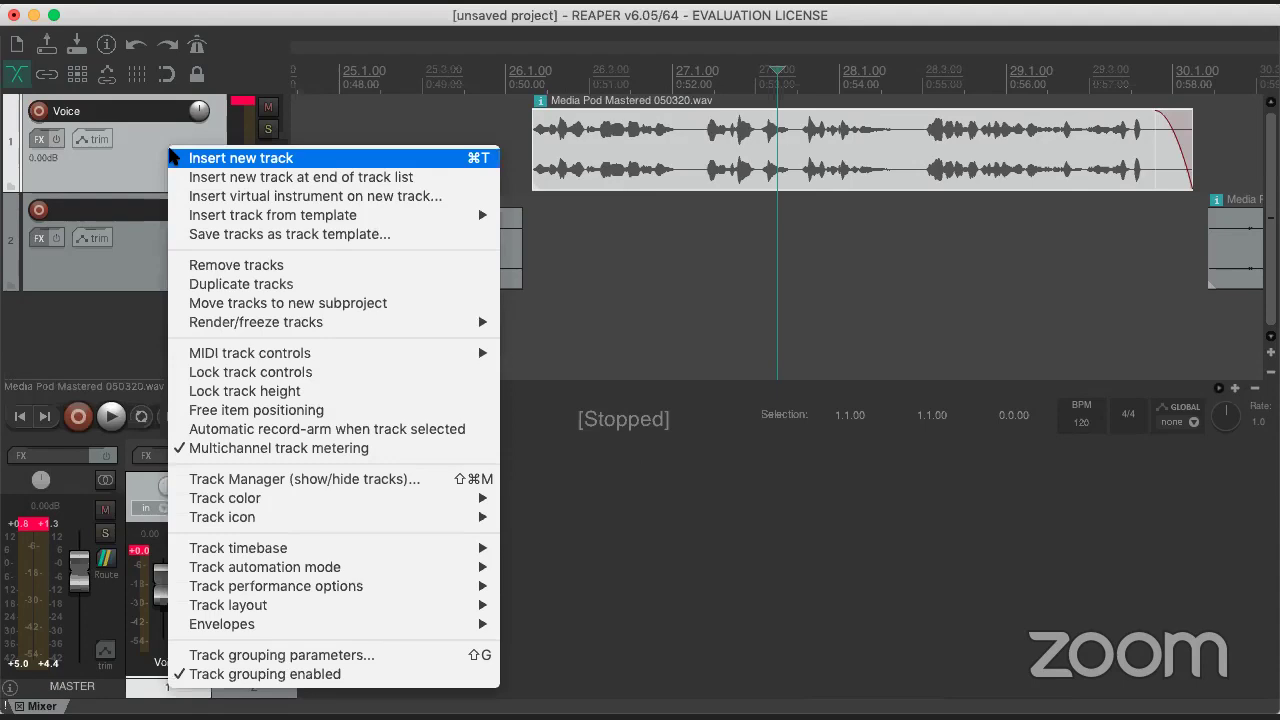
click(125, 141)
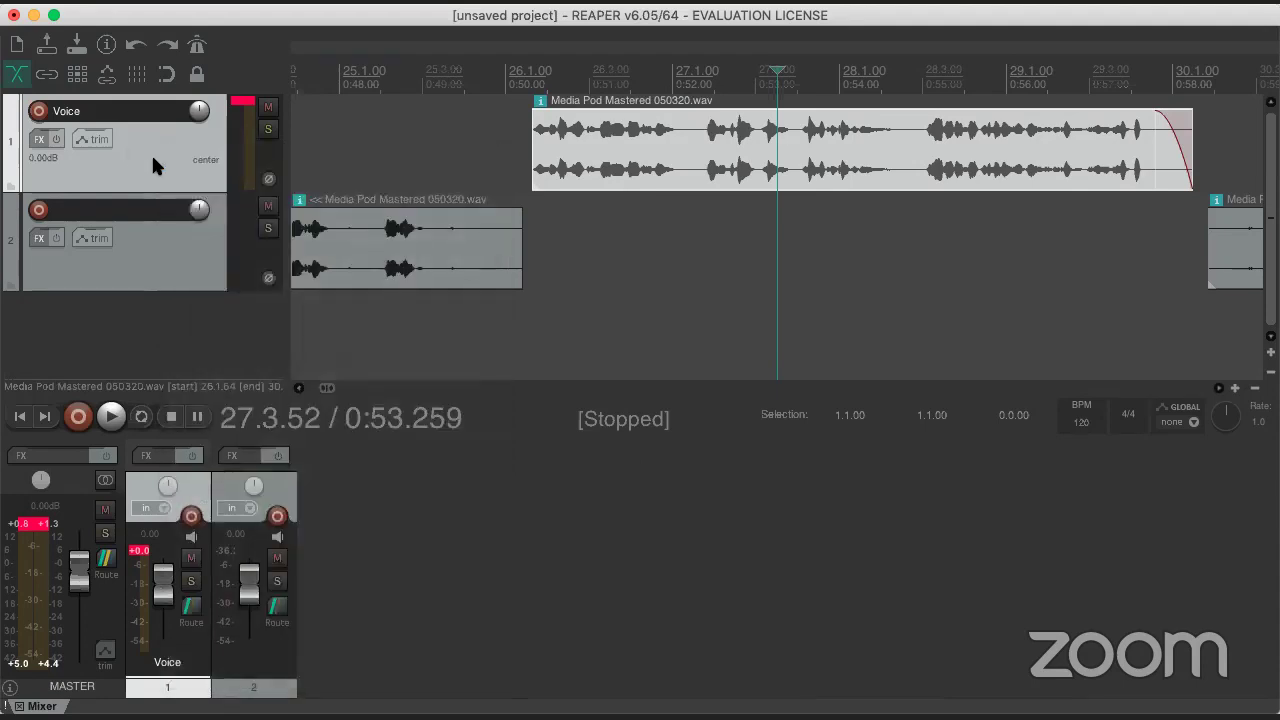
key(v)
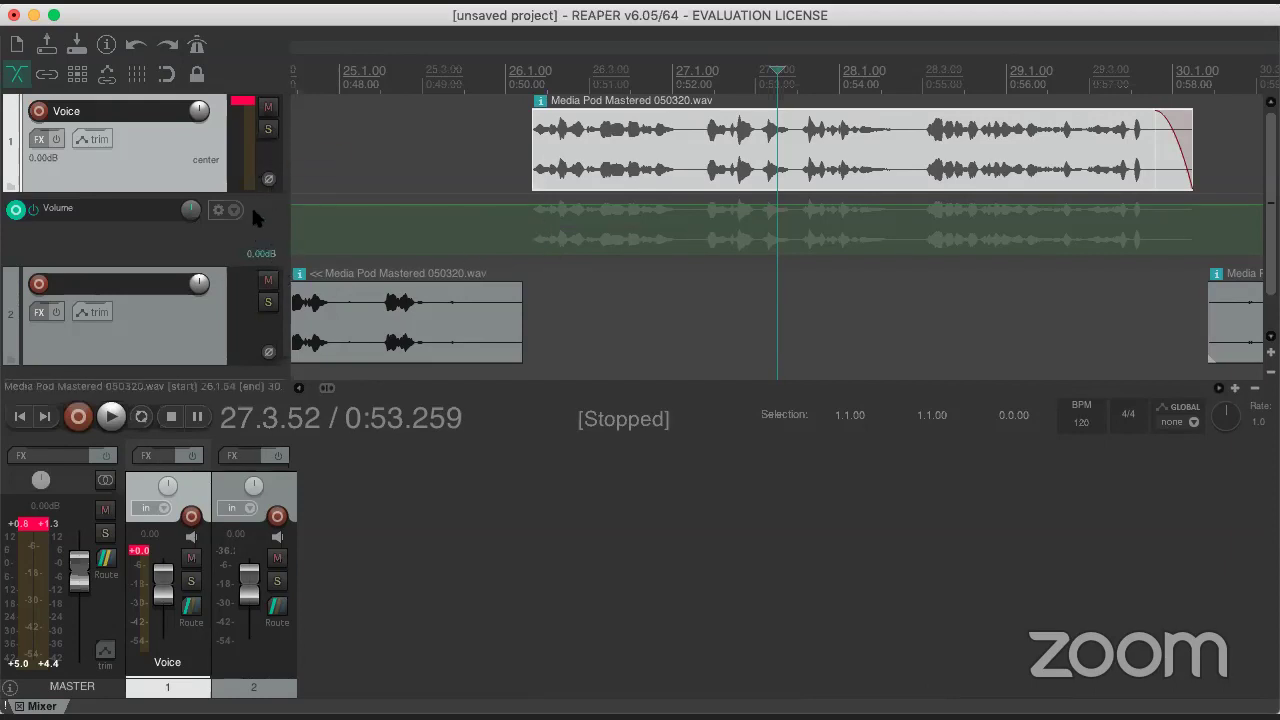
click(268, 130)
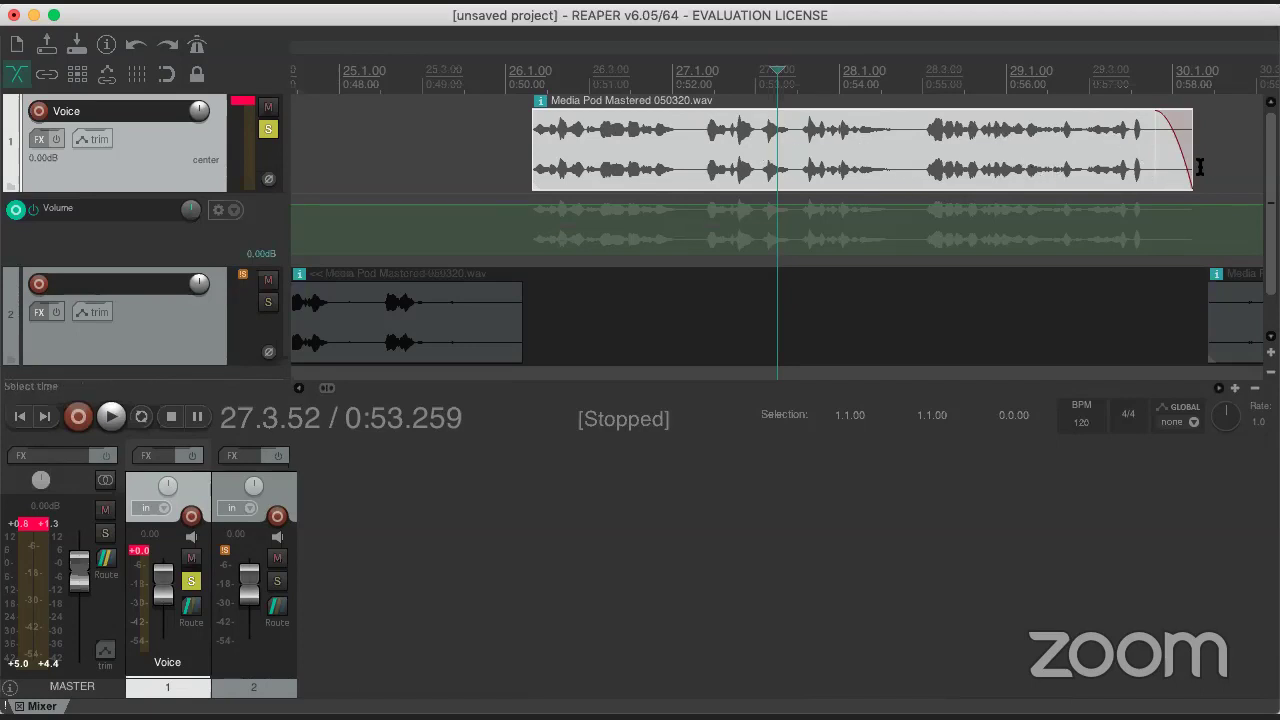
right_click(529, 205)
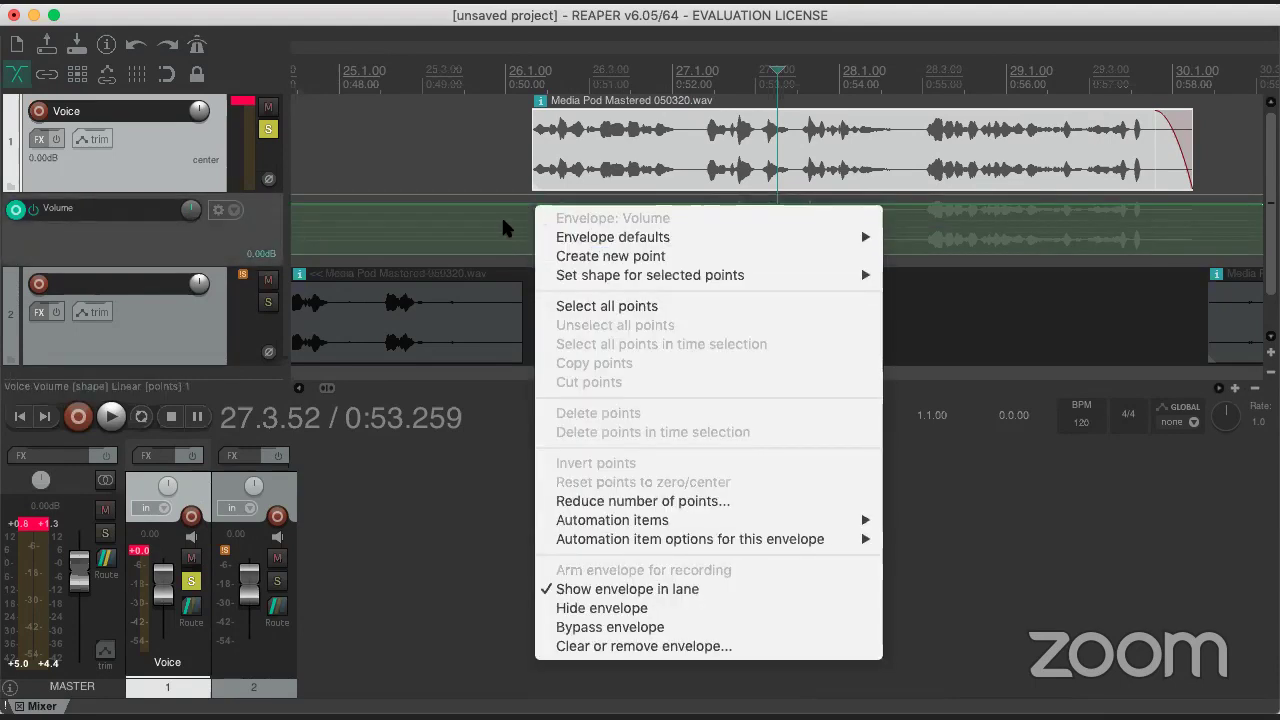
click(503, 222)
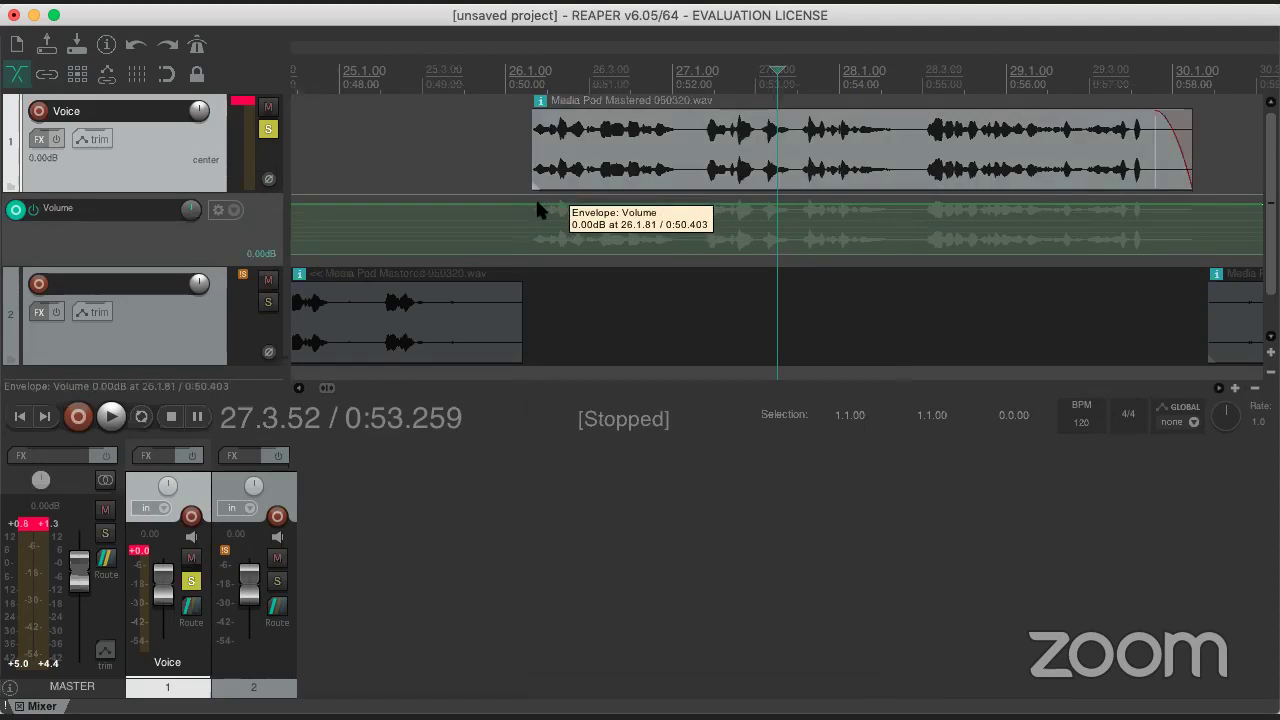
right_click(535, 209)
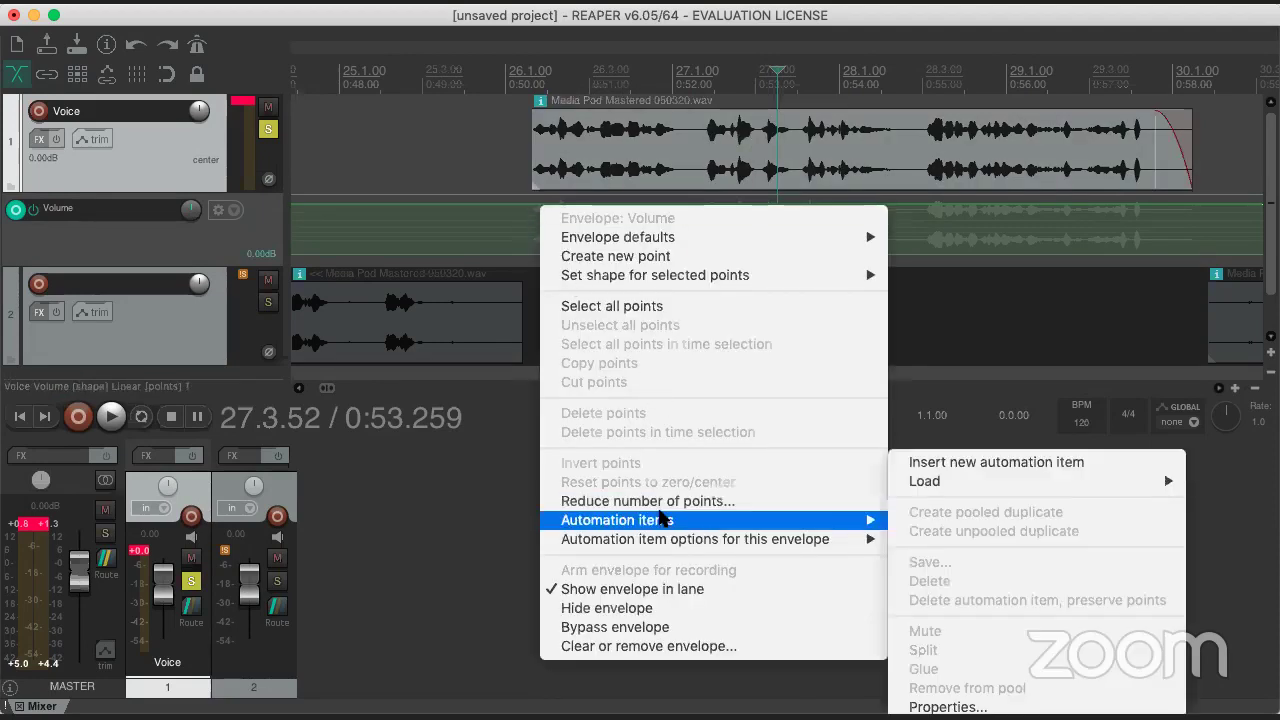
click(509, 212)
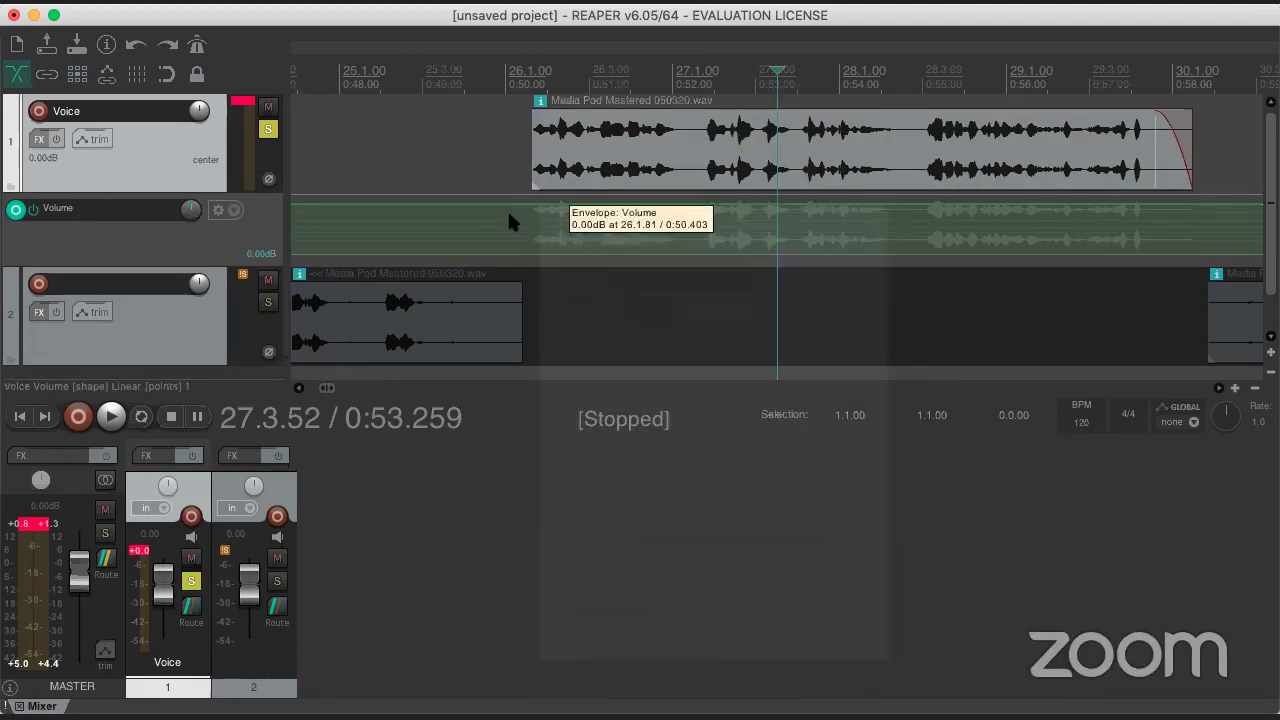
right_click(535, 207)
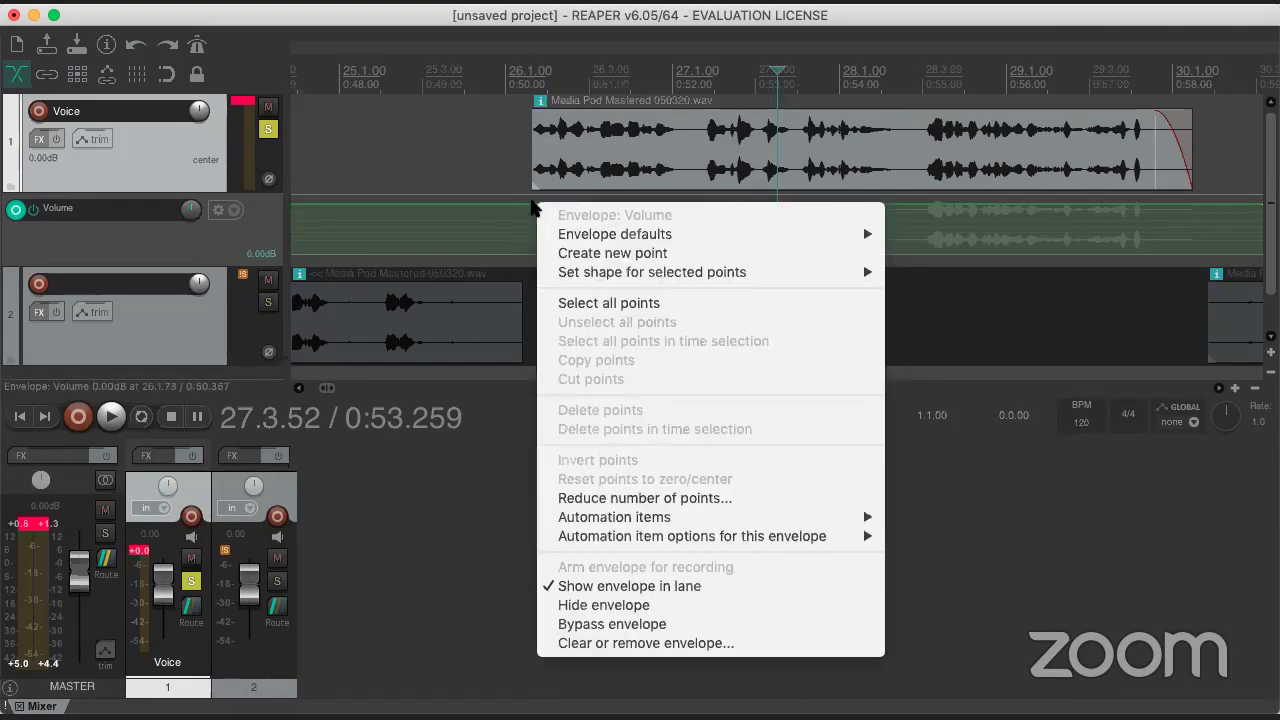
click(529, 208)
- Create a new point on the Voice track's volume envelope at the start of the voice clip, about 0:50.29
scroll(531, 214, down, 2)
scroll(530, 214, down, 6)
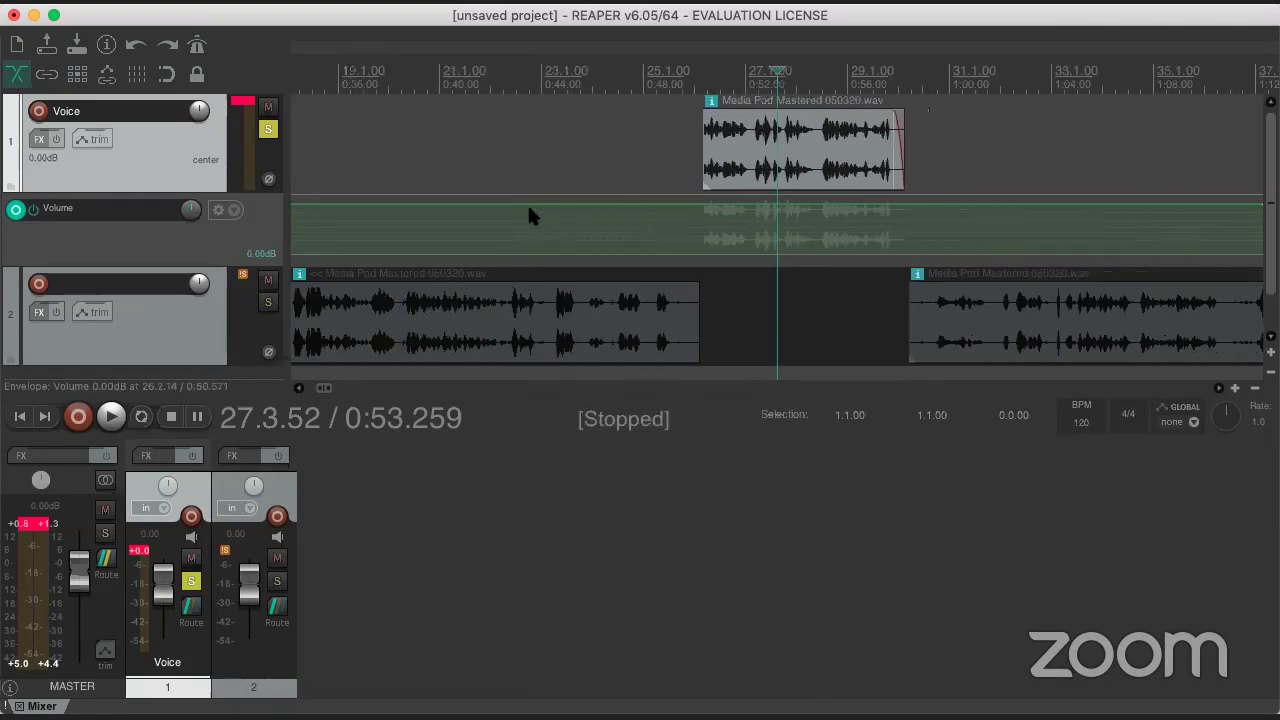
scroll(550, 215, up, 6)
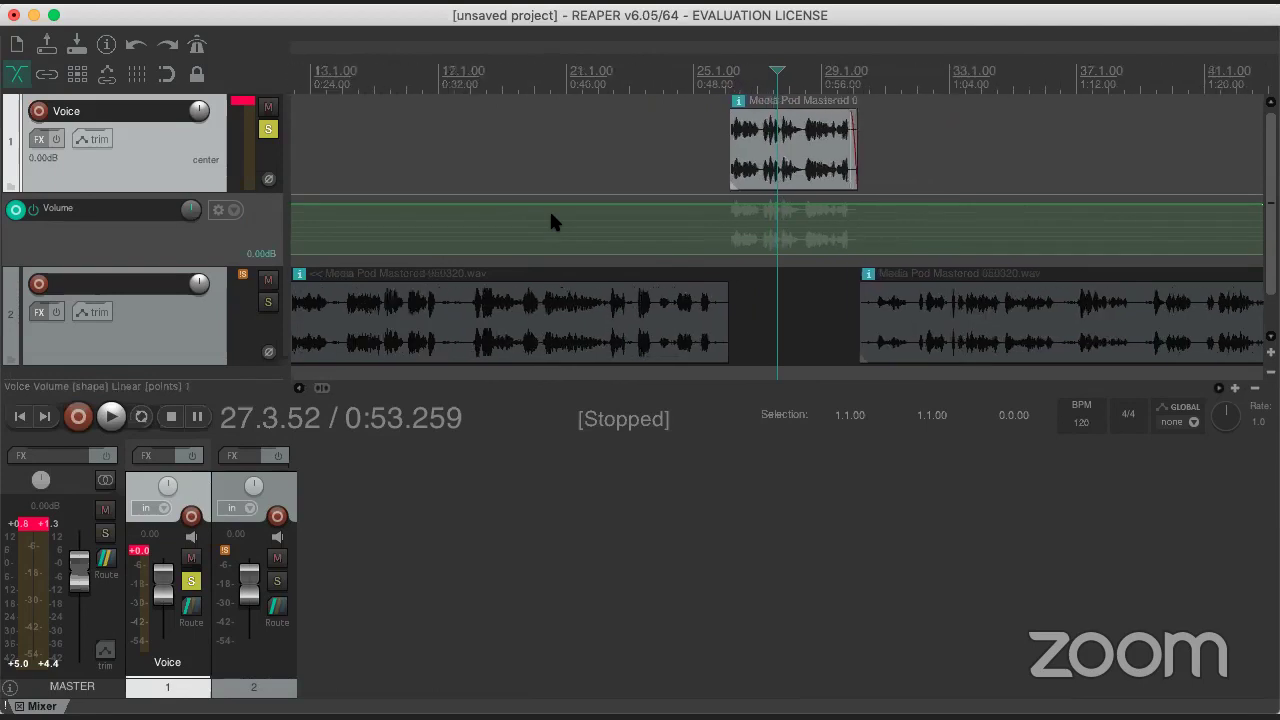
scroll(550, 215, up, 4)
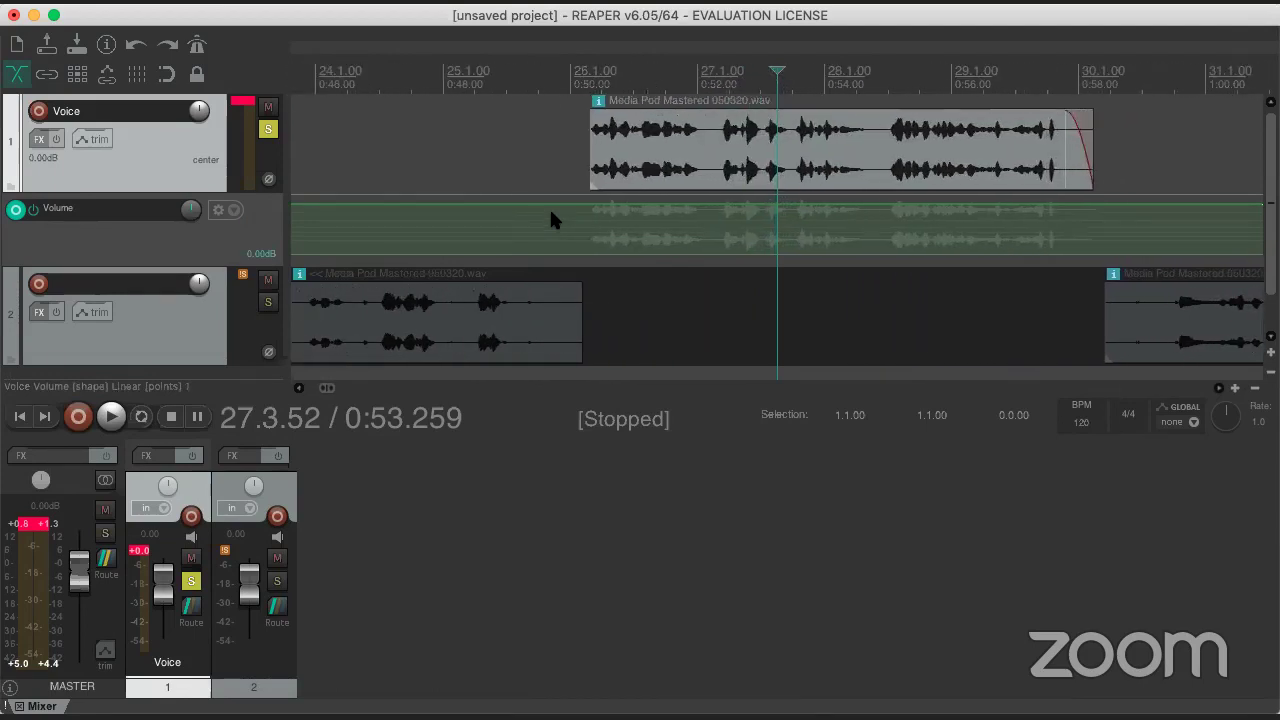
right_click(539, 205)
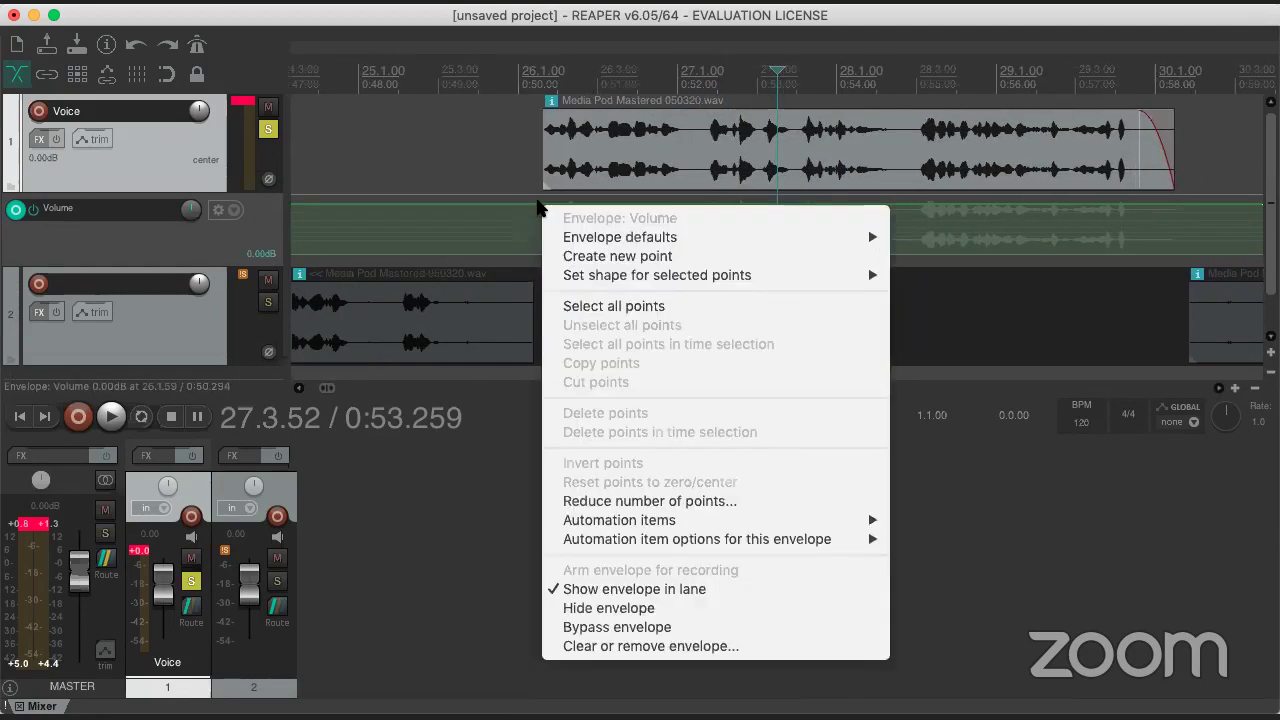
click(576, 258)
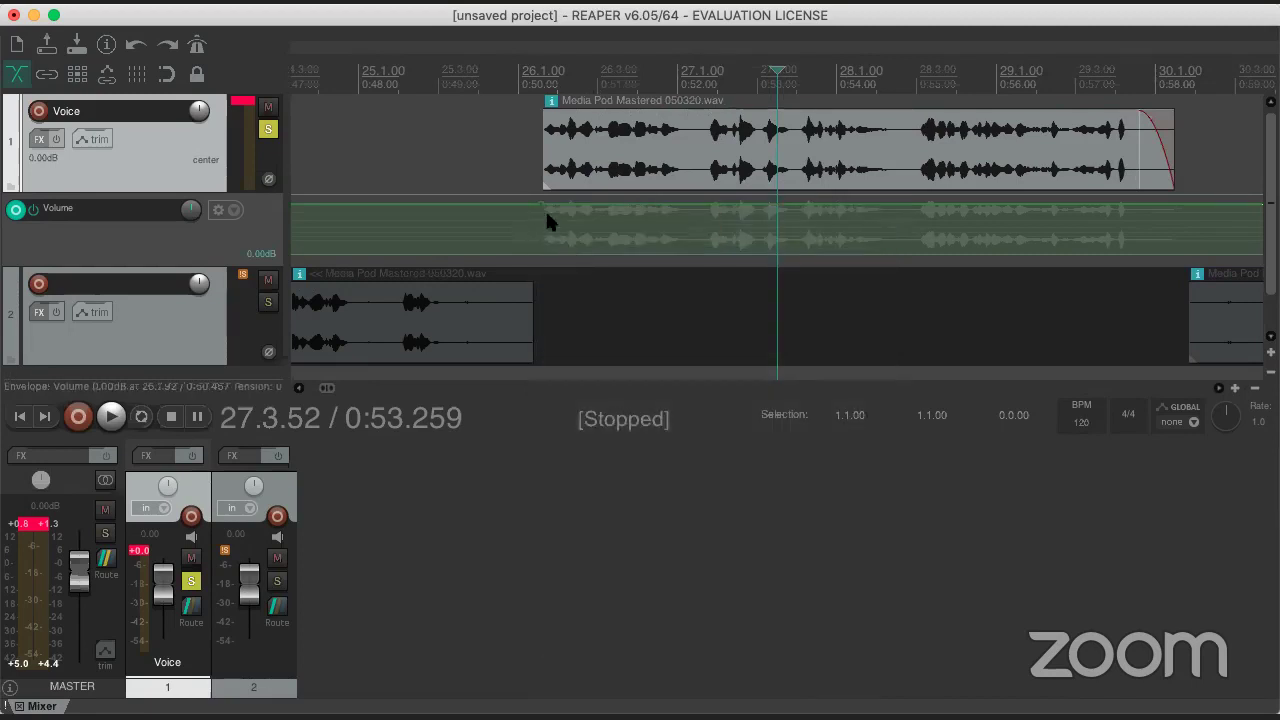
- Add a second point to the Voice track's volume envelope and place it at about 0:54.8 and -51.8 dB
click(658, 215)
right_click(660, 229)
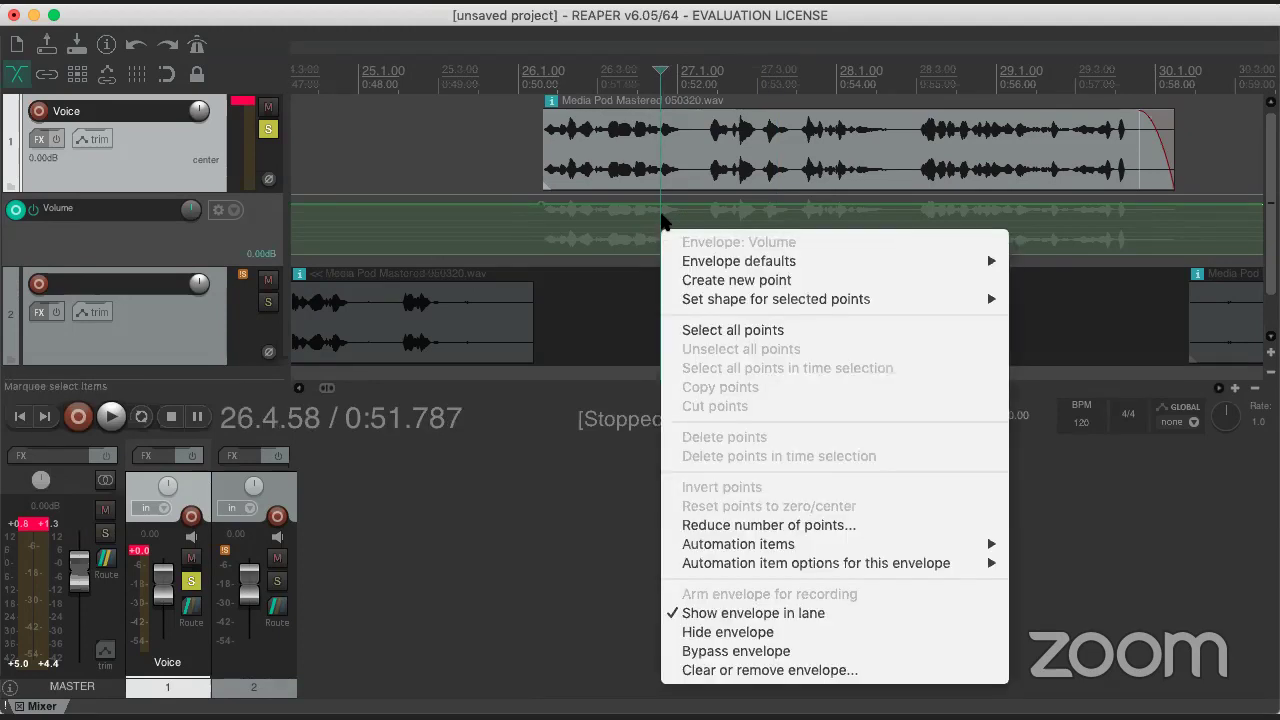
click(686, 280)
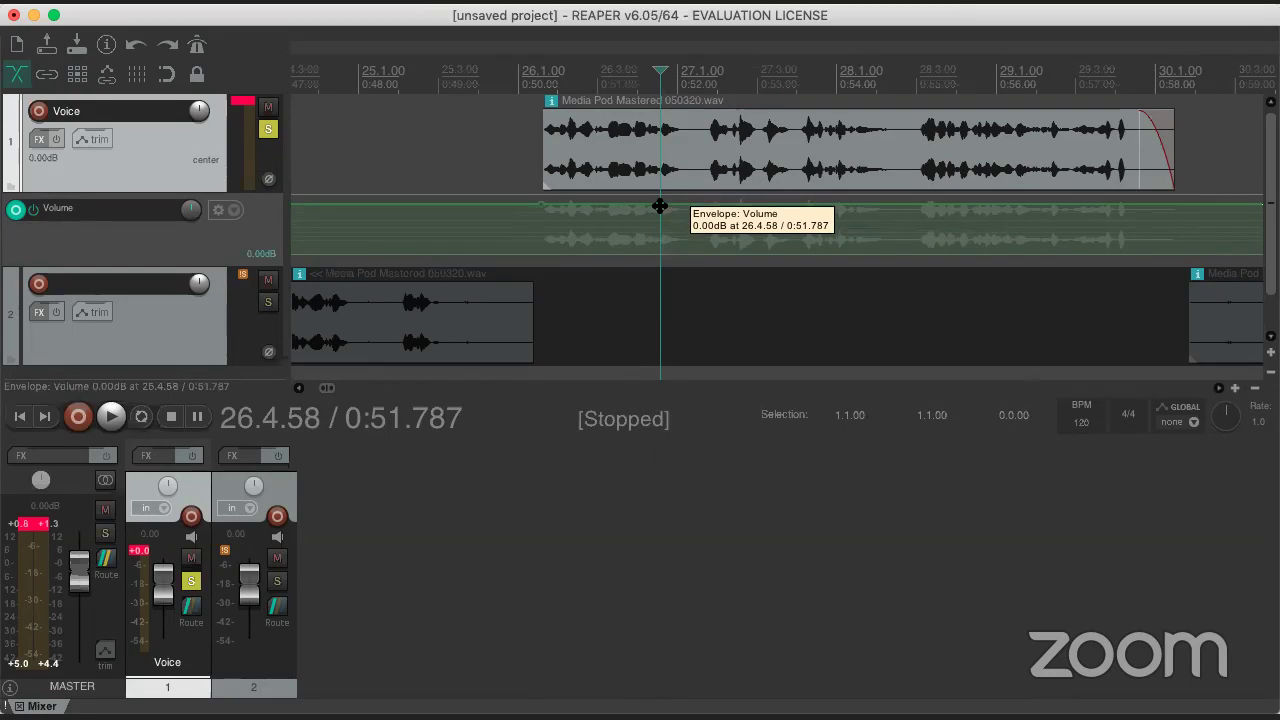
drag(660, 207, 648, 363)
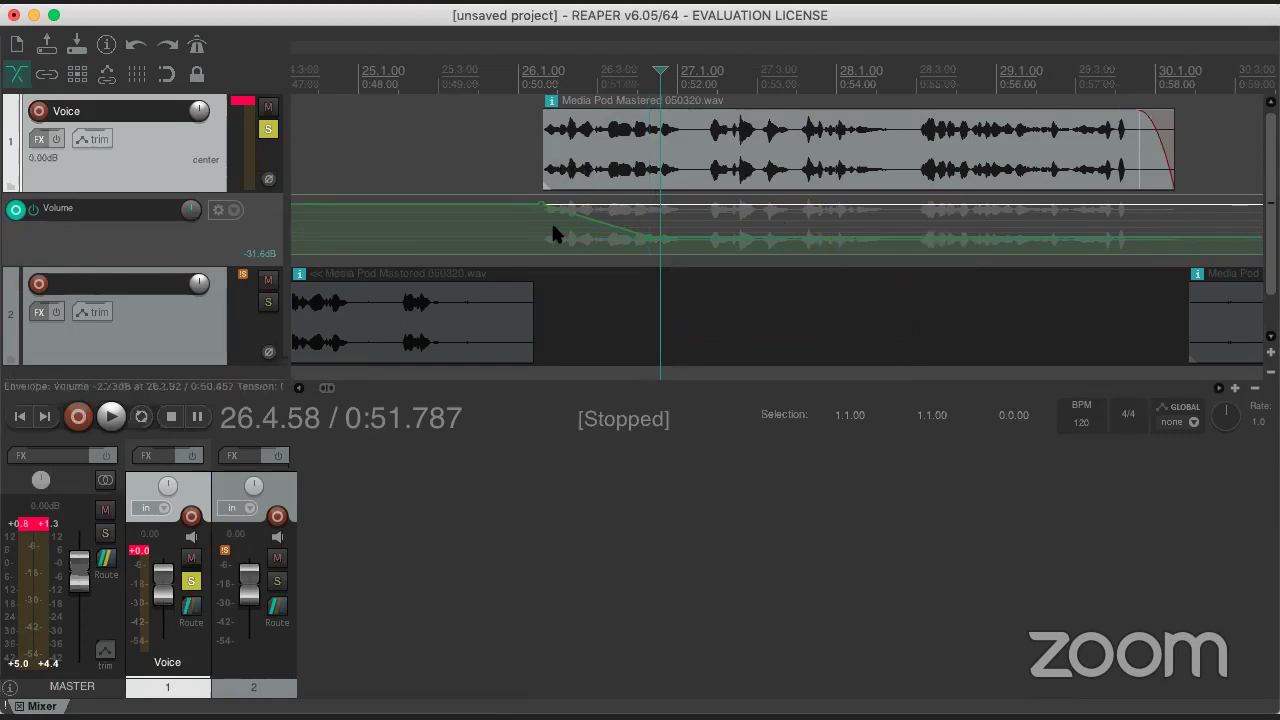
drag(651, 246, 649, 330)
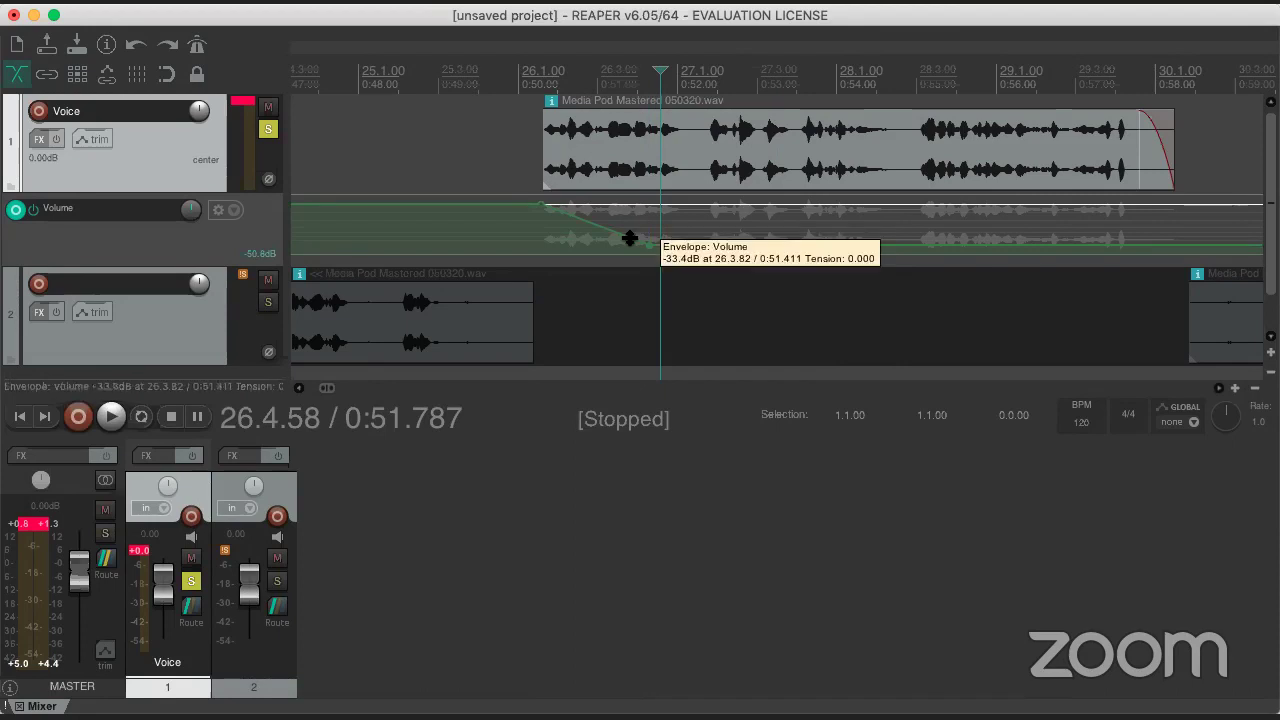
drag(658, 248, 900, 252)
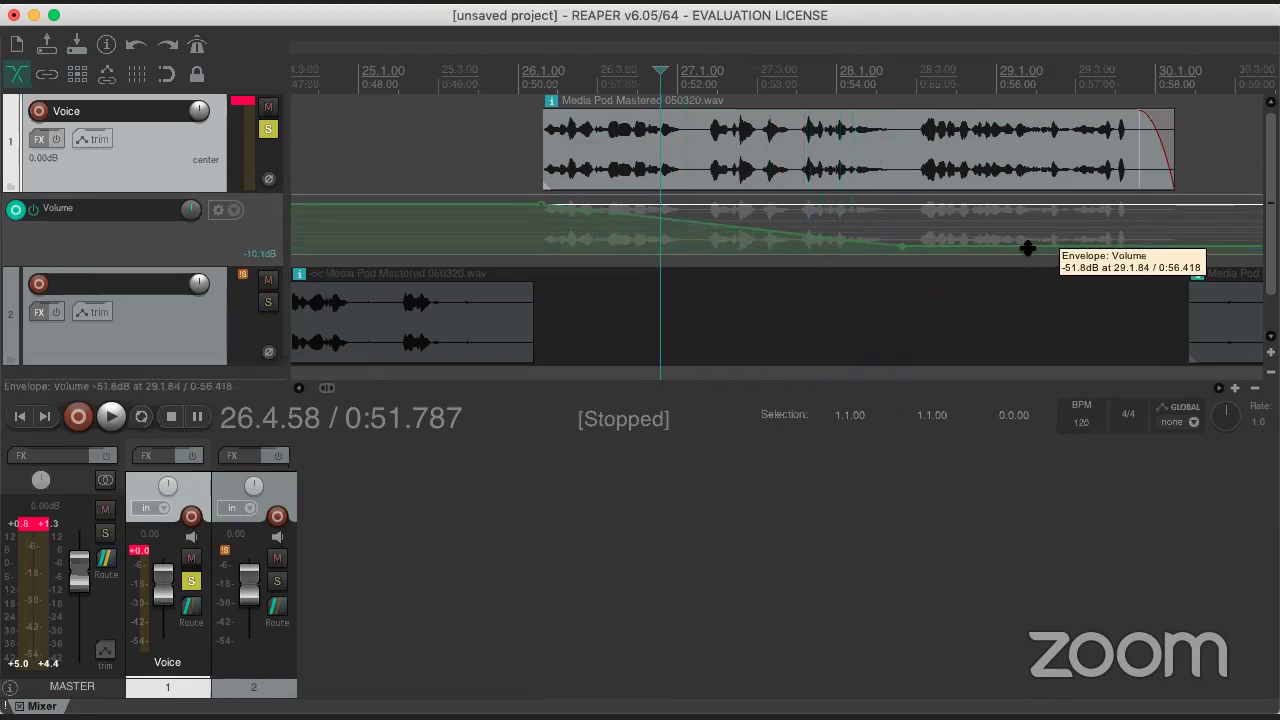
- Add a third point to the Voice volume envelope near the clip's end, about 0:56.8, and raise it so the level climbs back
click(1086, 217)
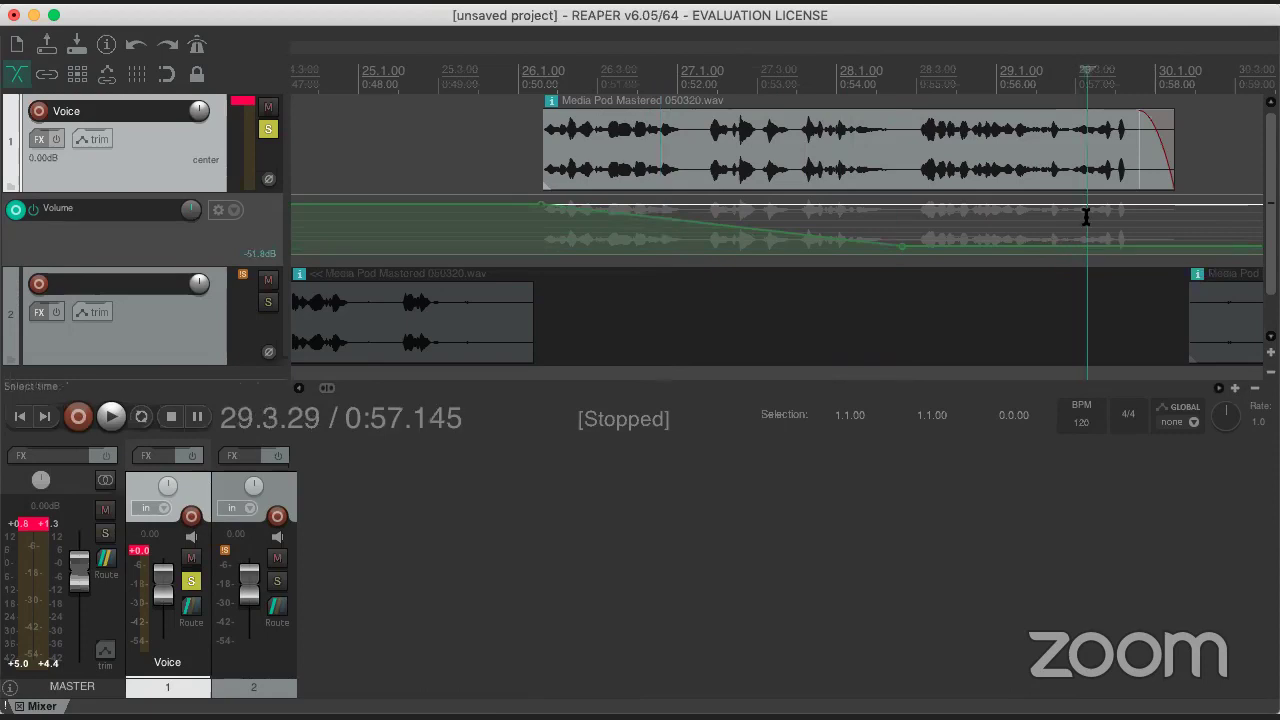
right_click(1086, 243)
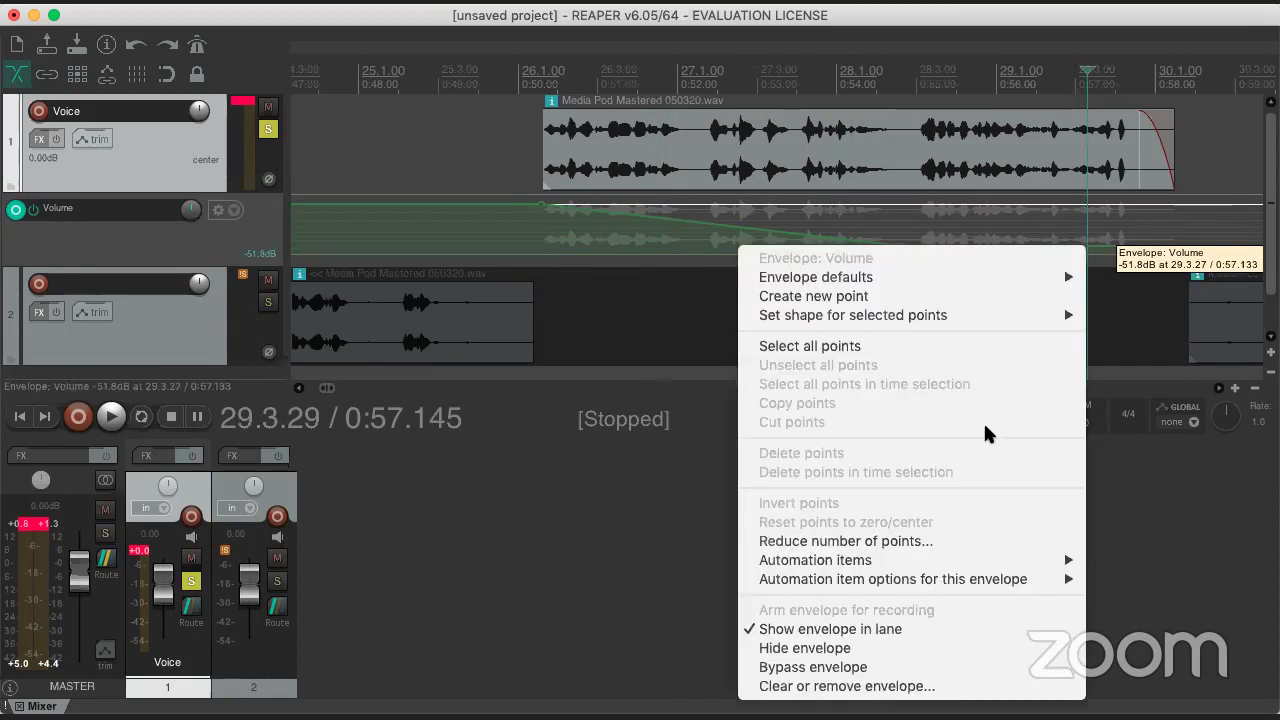
click(971, 296)
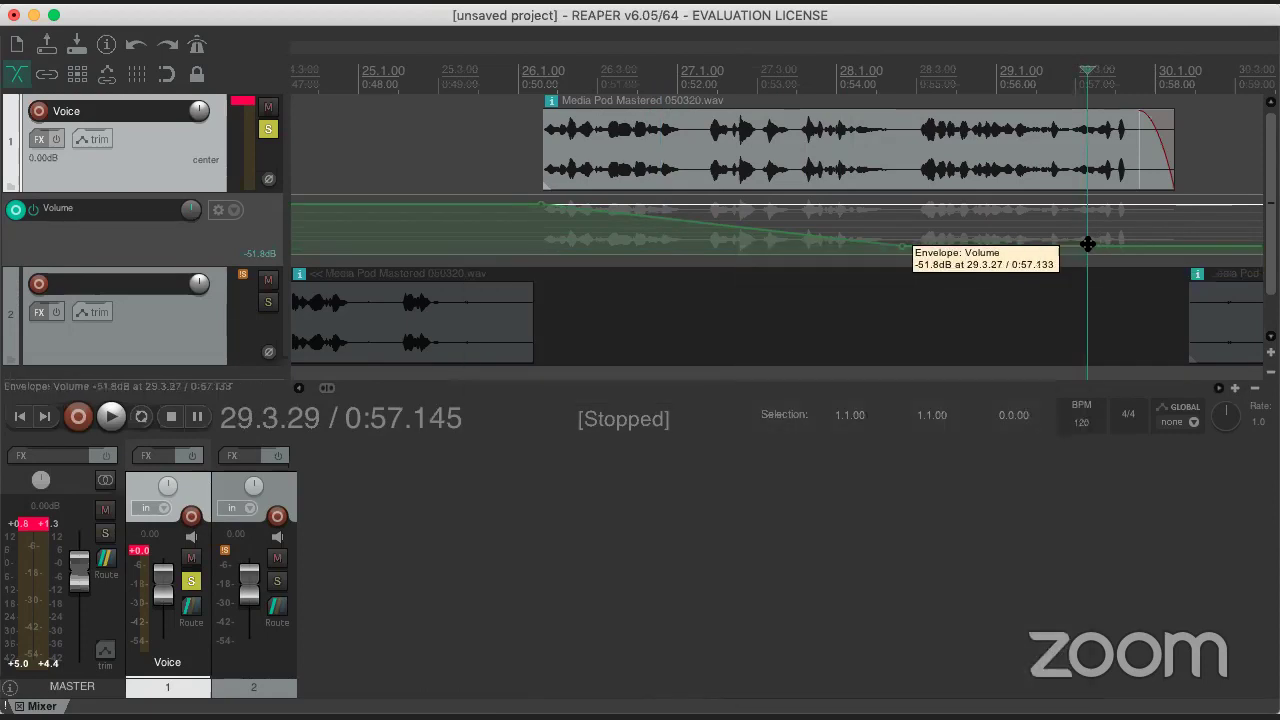
drag(1089, 245, 1065, 34)
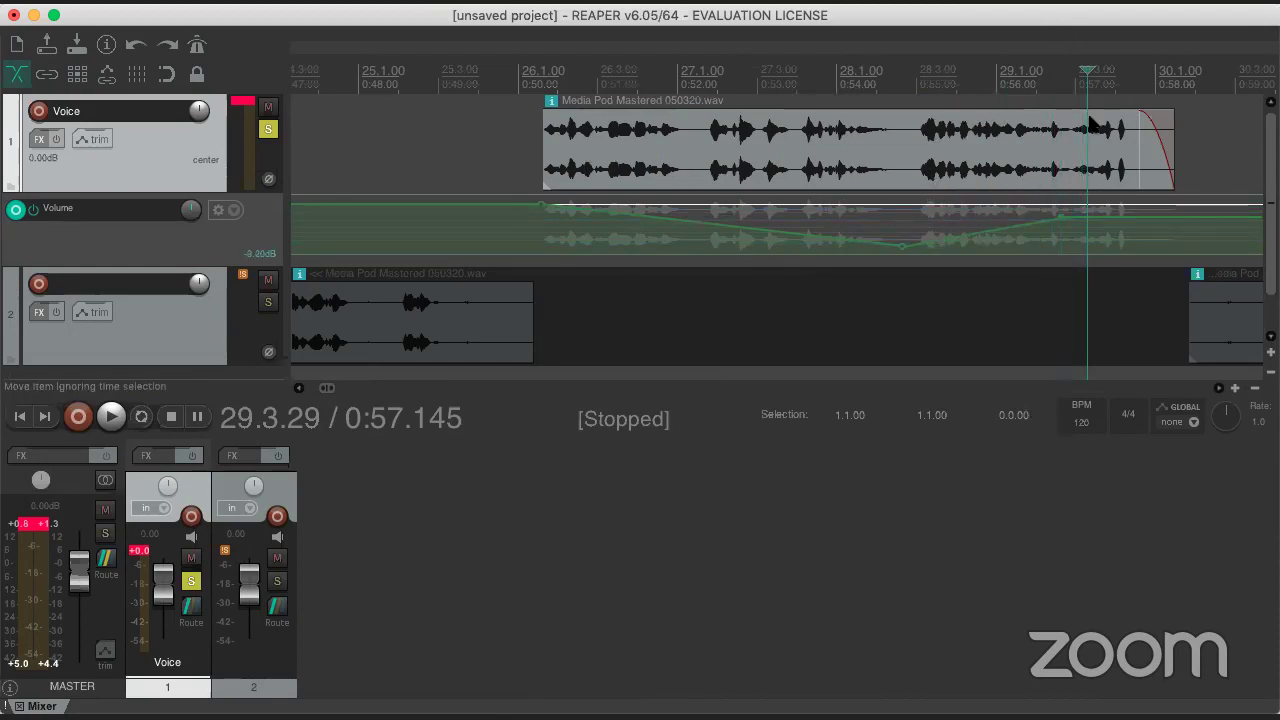
- Play the Voice track from about 0:50 through the automated volume dip and stop playback
click(516, 163)
key(space)
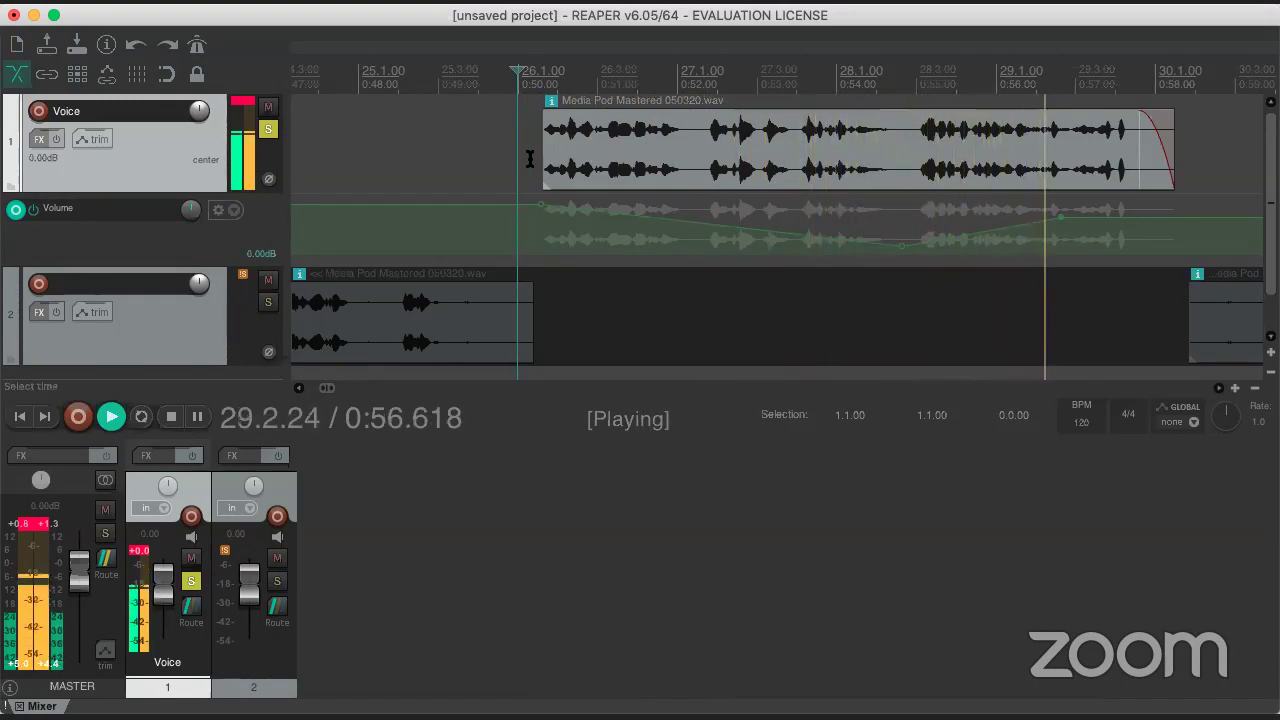
key(space)
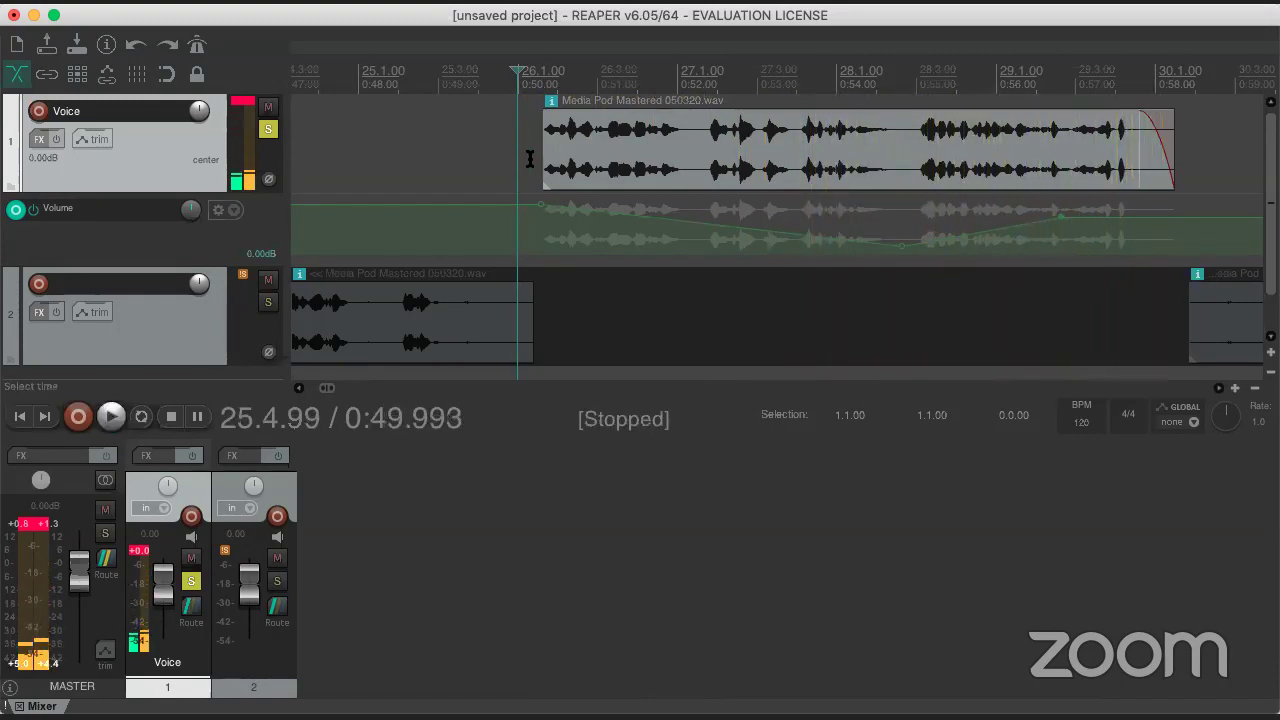
mouse_move(547, 203)
drag(547, 203, 539, 205)
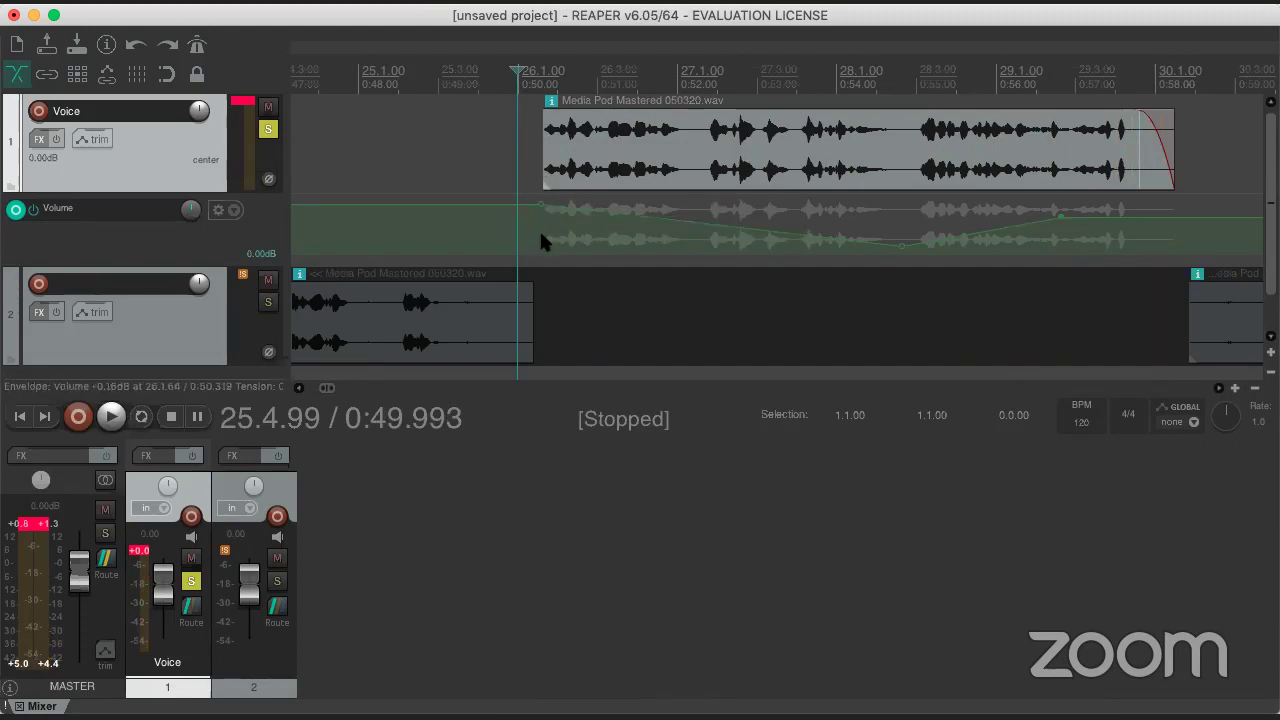
- Undo the Voice track's volume envelope points, its envelope lane and the solo
mouse_move(909, 246)
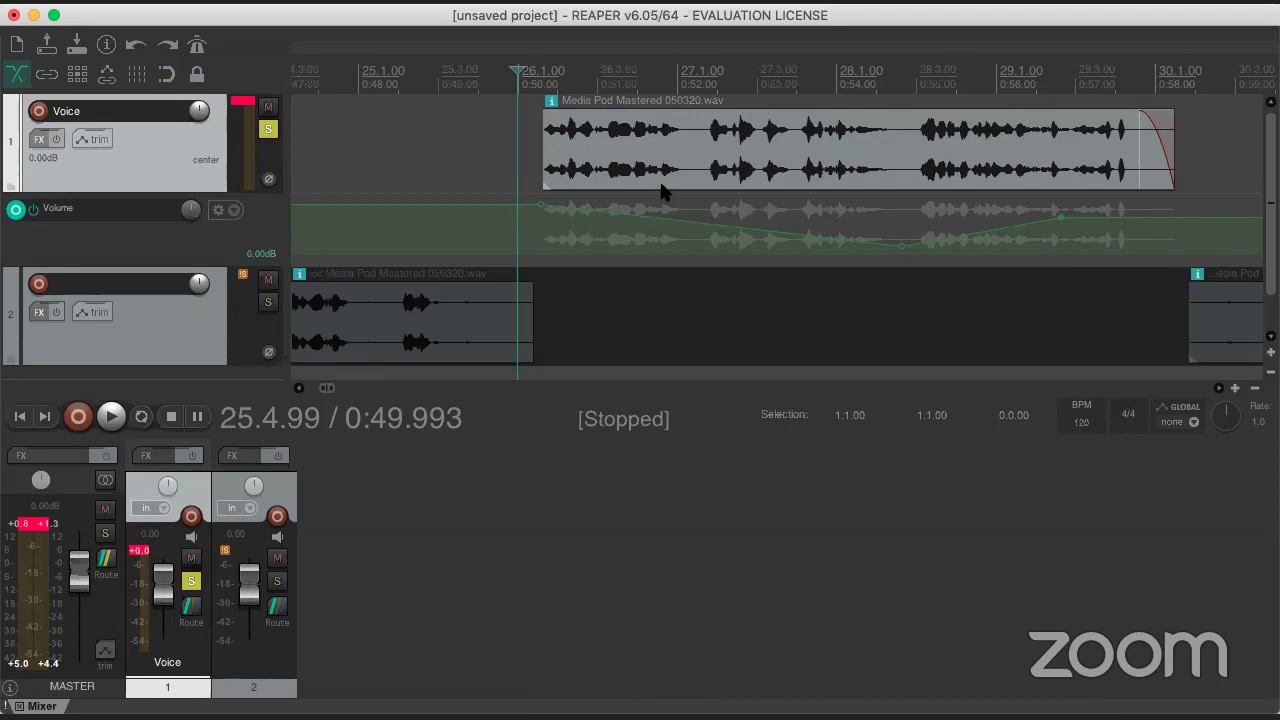
scroll(622, 254, down, 4)
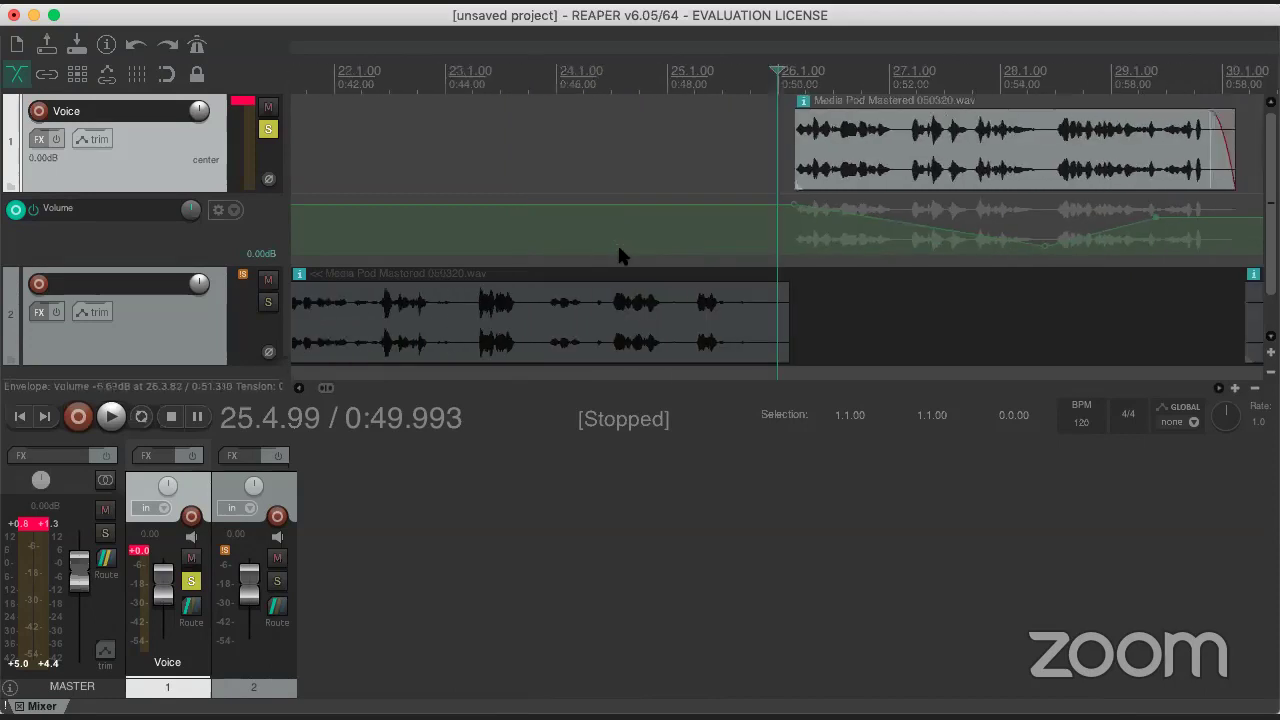
scroll(620, 254, down, 4)
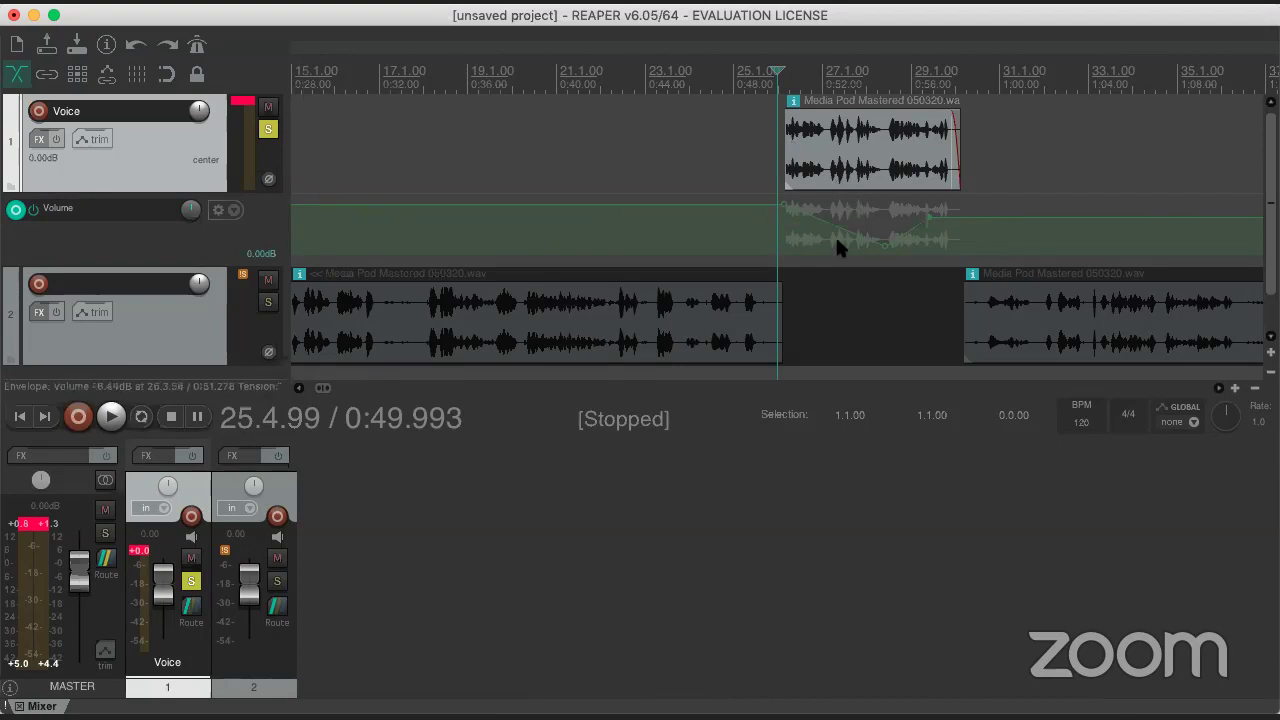
click(482, 318)
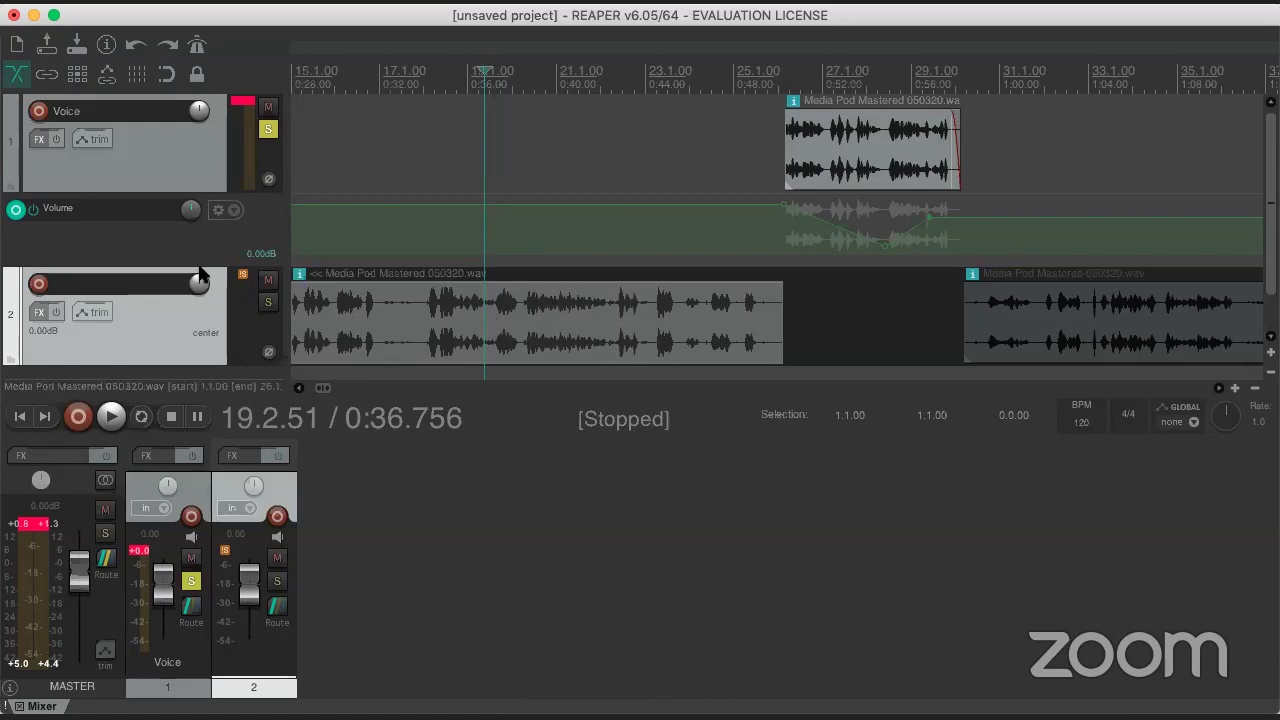
click(160, 245)
click(160, 245)
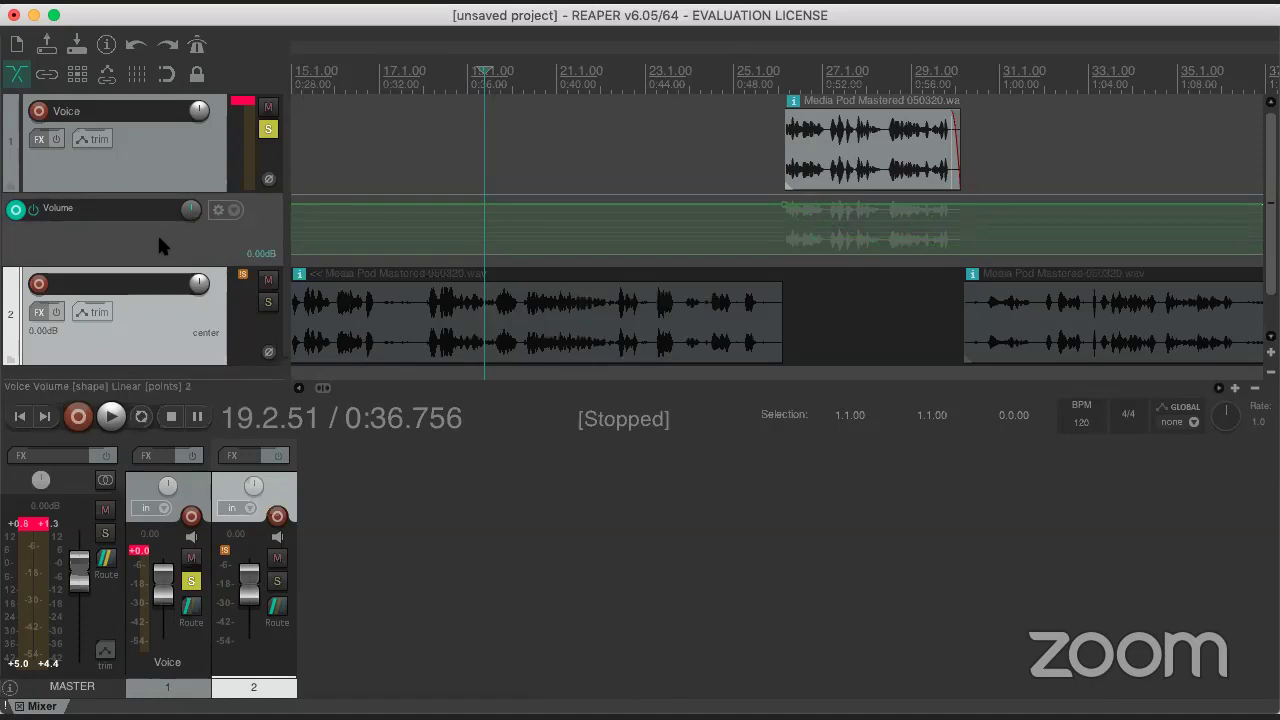
key(super+z)
key(super+z)
key(super+z)
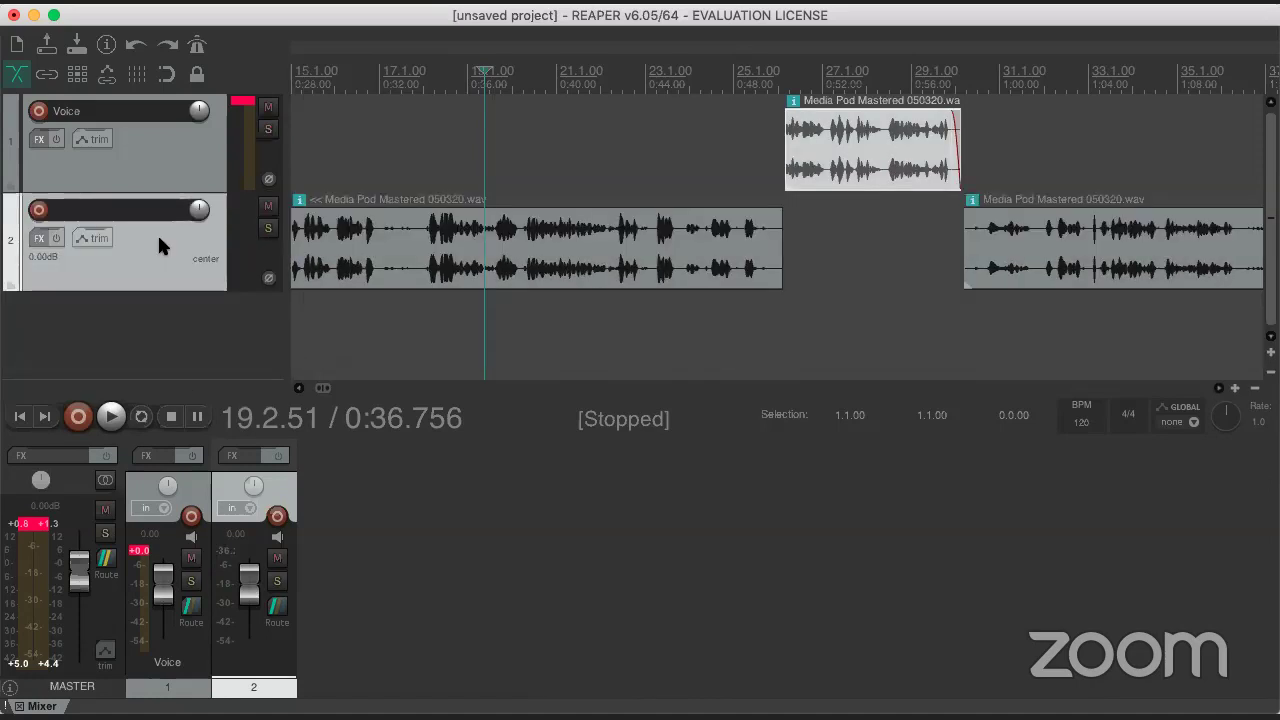
- Import the Compass Joint Original Mix MP3 from the file browser as a new track and place it between the two voice tracks
key(super+Tab)
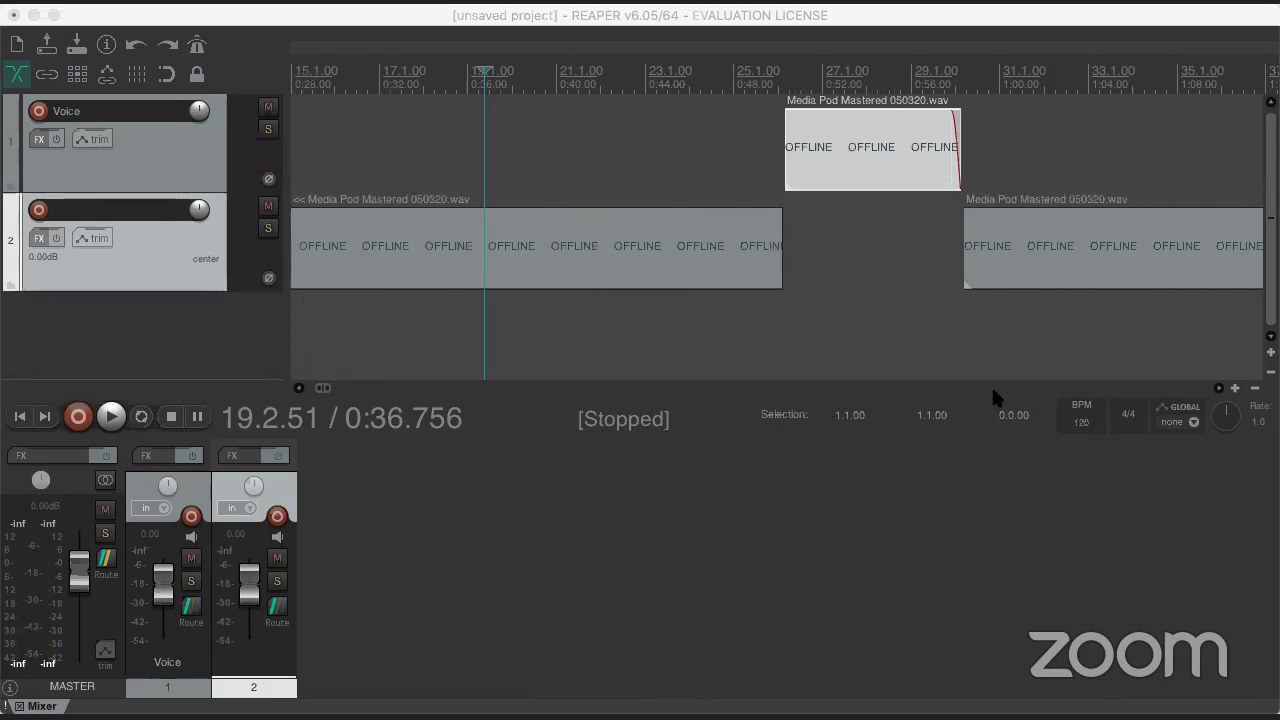
drag(993, 390, 233, 319)
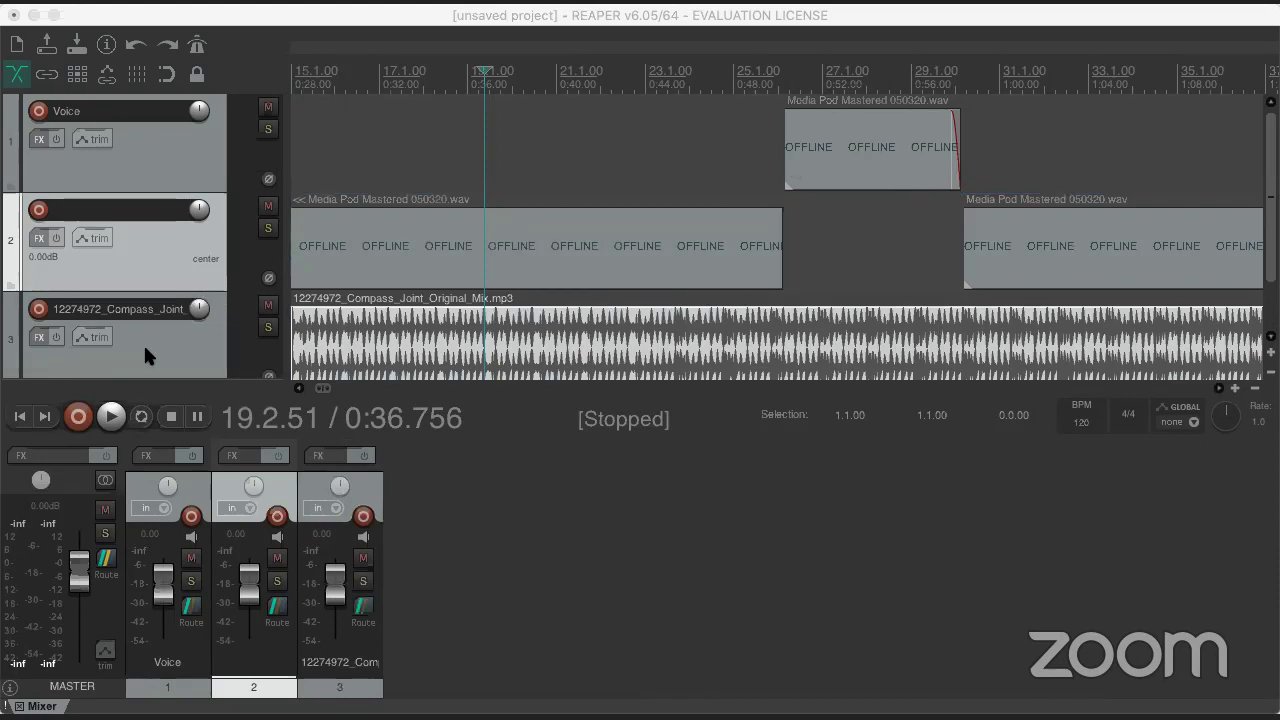
click(199, 350)
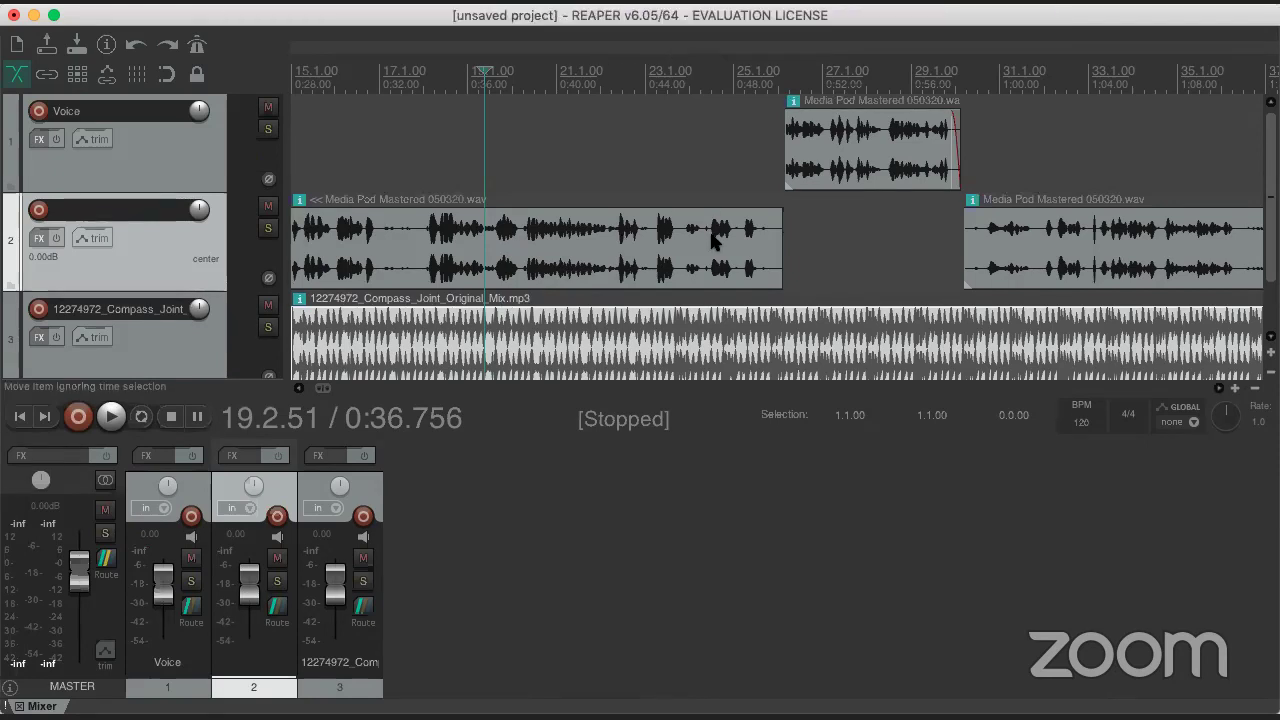
click(179, 345)
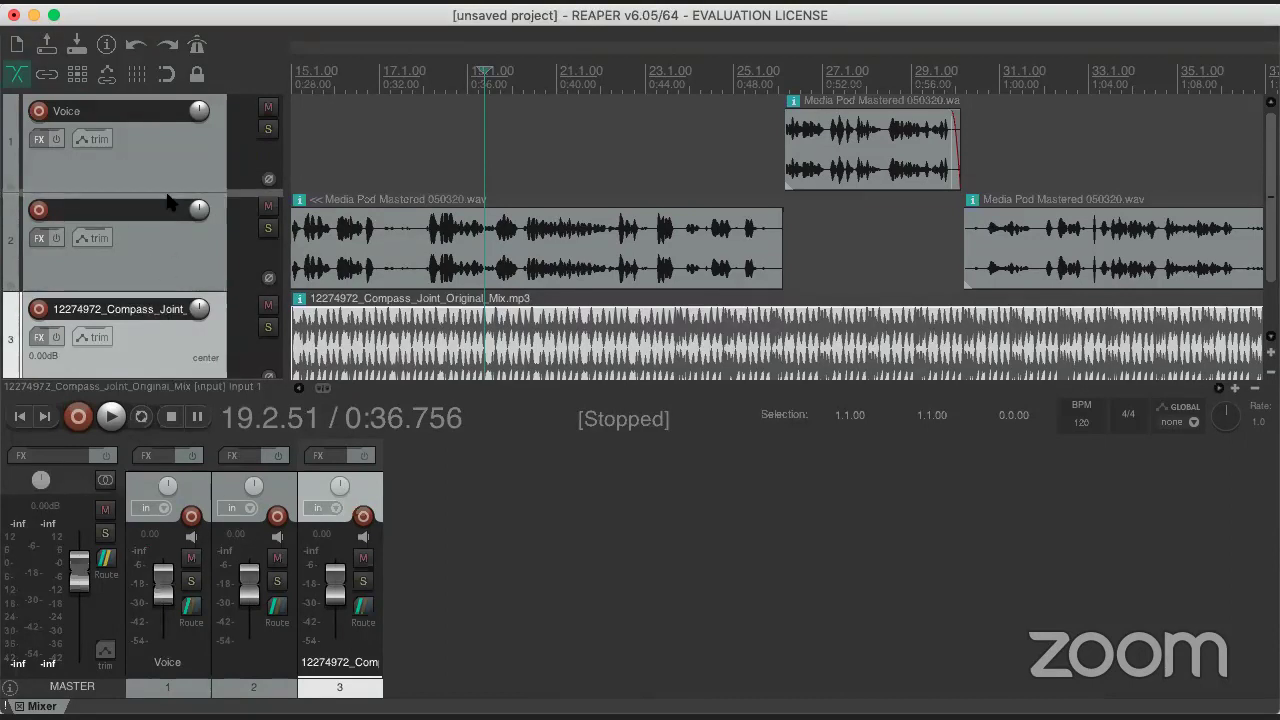
drag(170, 203, 180, 206)
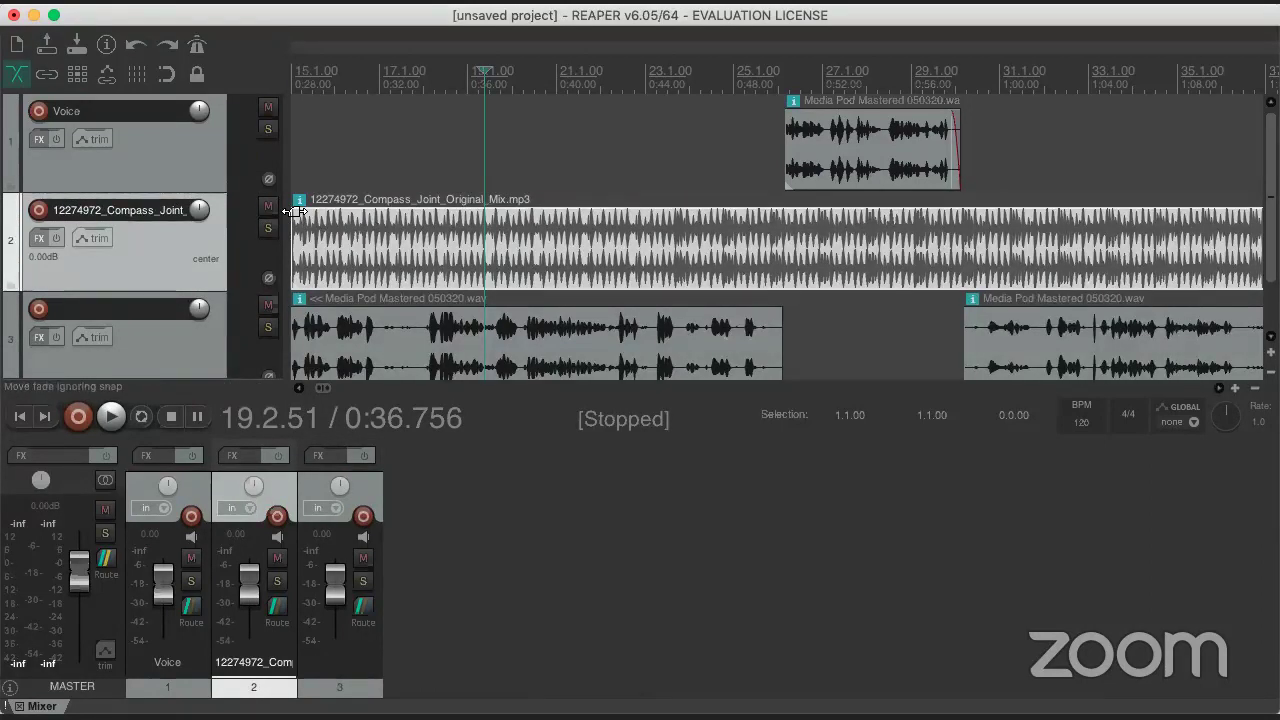
- Split the music clip at about 0:48.35 and delete the part before the split
click(741, 248)
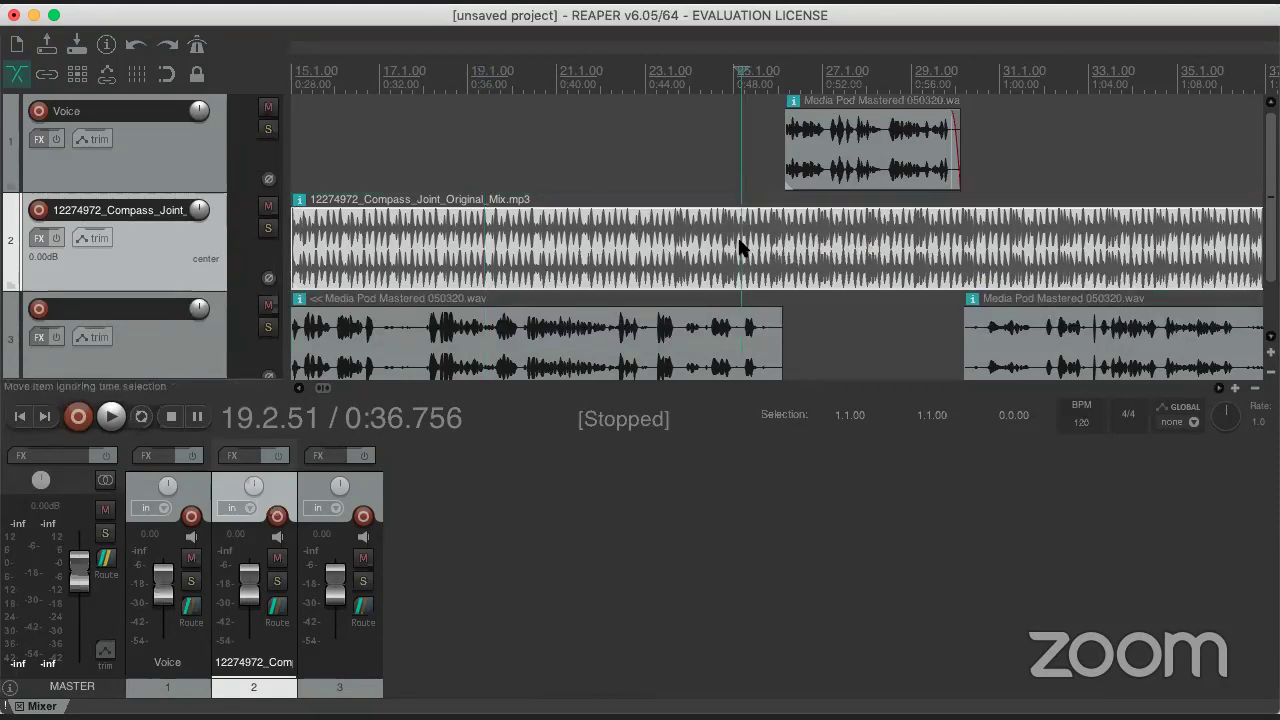
key(s)
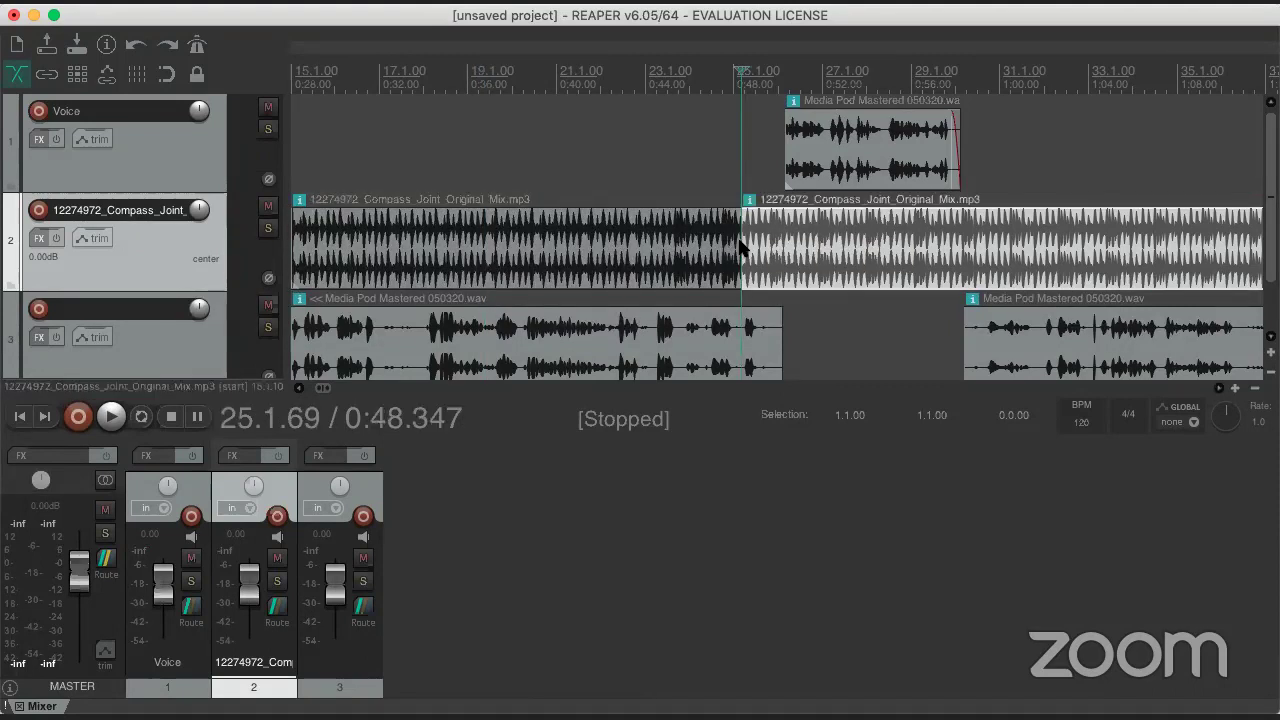
click(681, 240)
key(Delete)
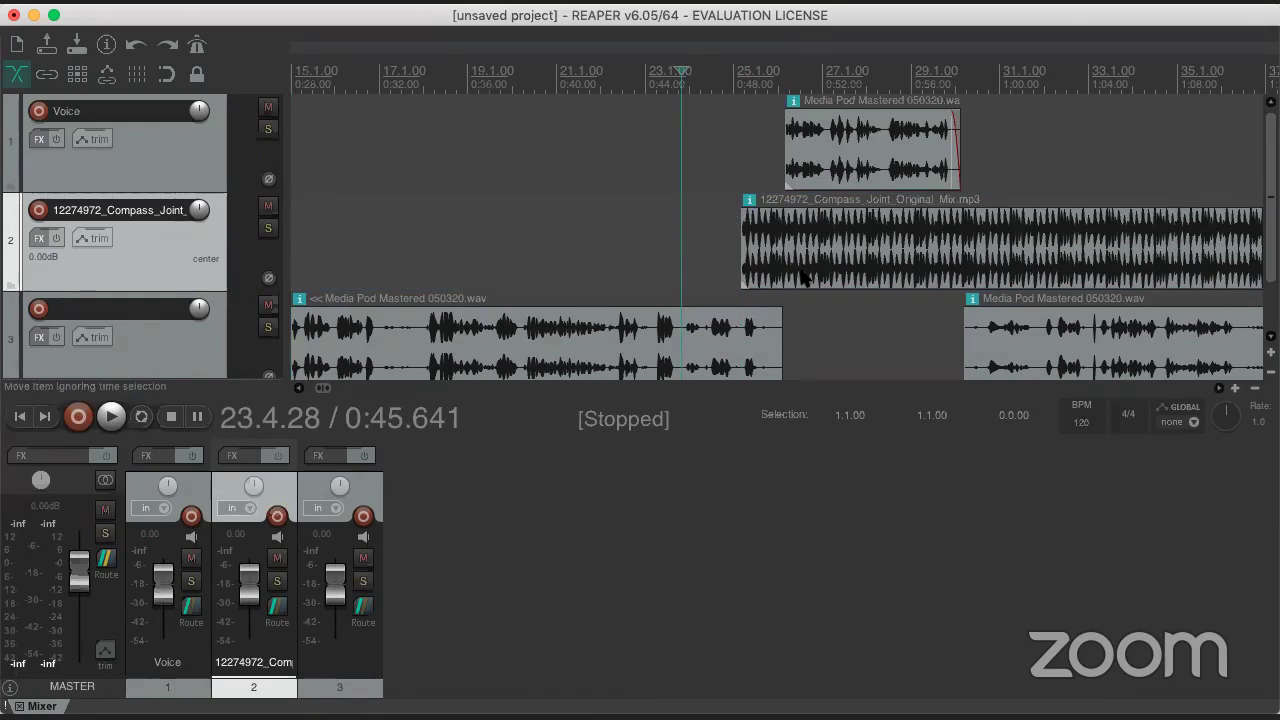
- Move the remaining music clip earlier so it begins at the start of the project
drag(805, 278, 358, 238)
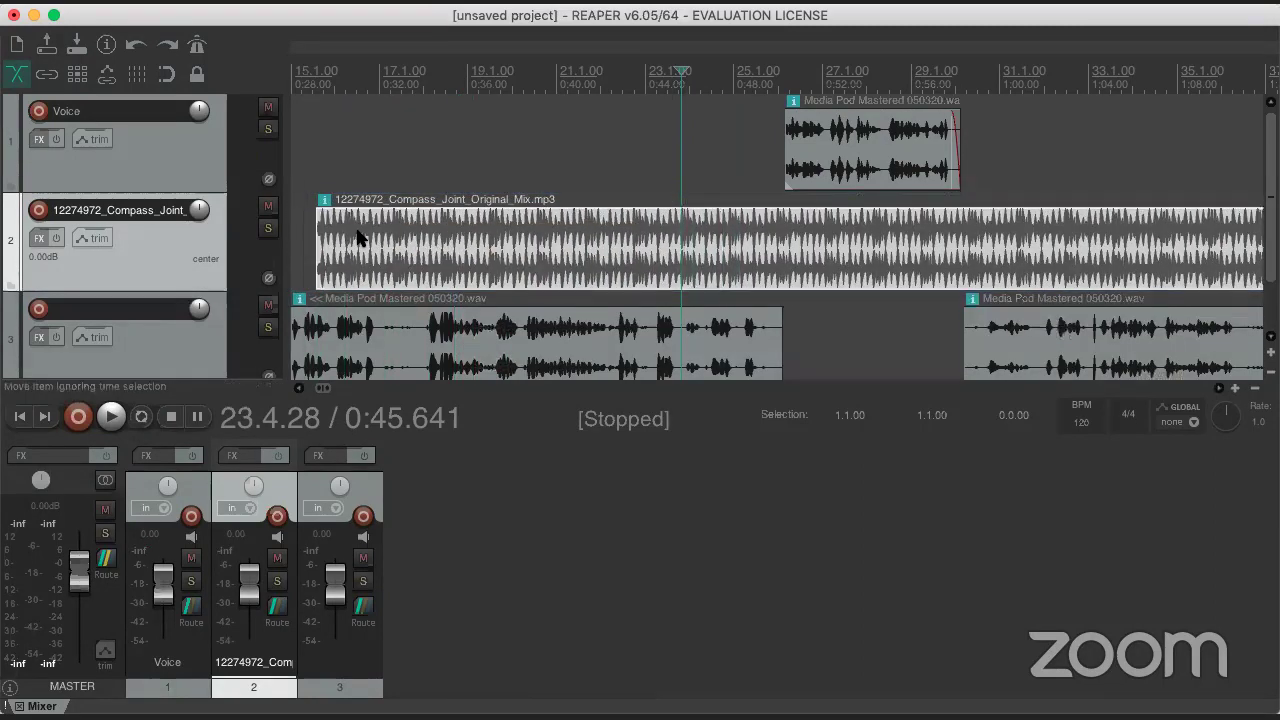
scroll(358, 238, down, 3)
scroll(514, 257, down, 5)
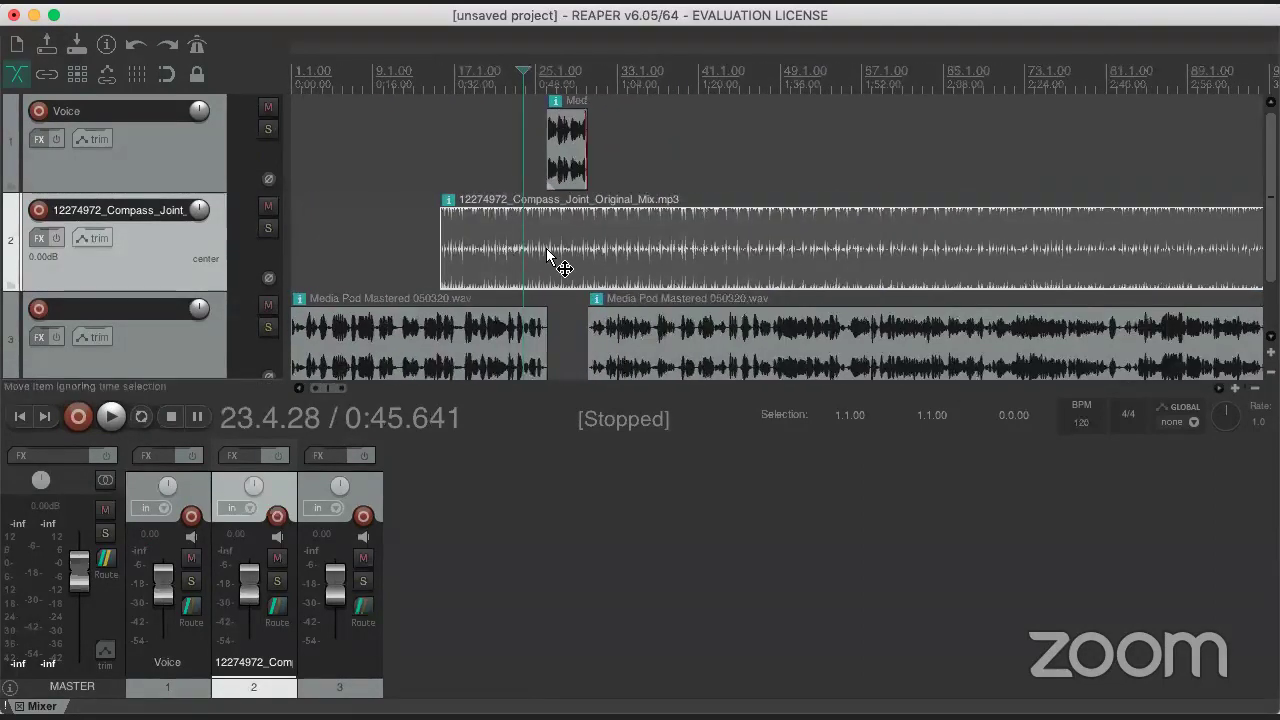
drag(549, 257, 368, 252)
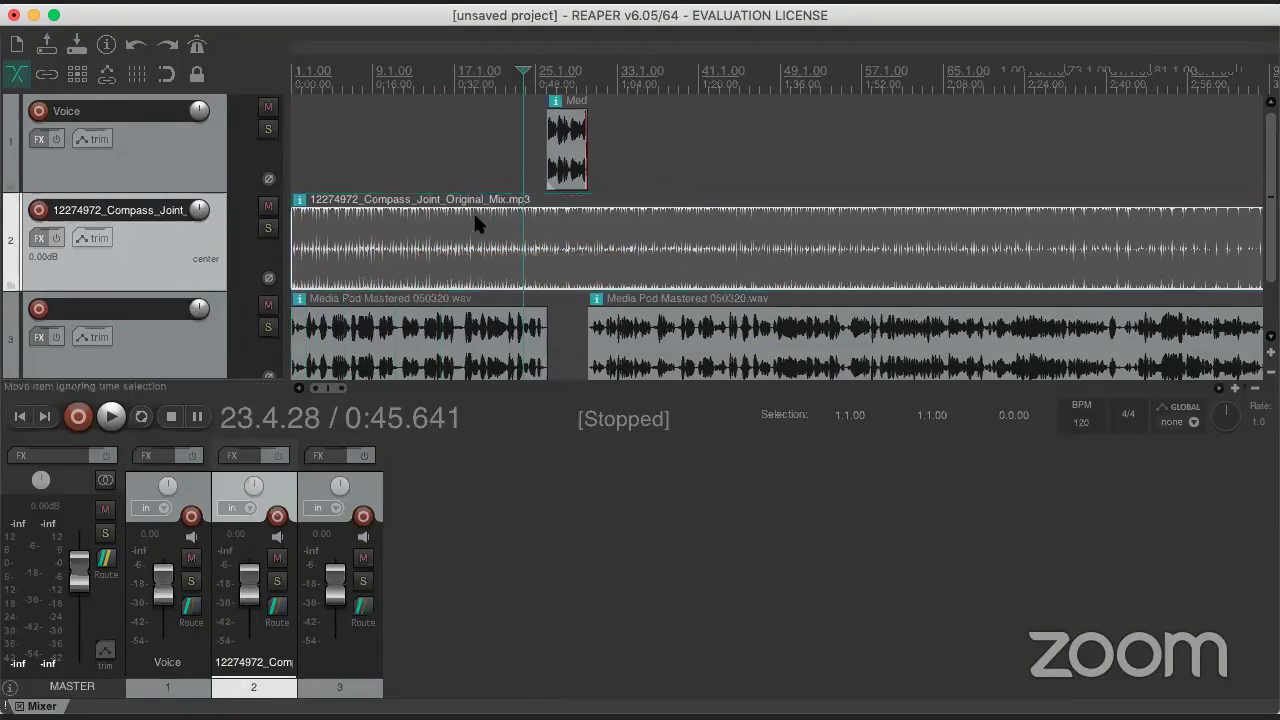
- Play all tracks together from about 0:46.73, shortly before the Voice clip, and stop playback
scroll(475, 222, up, 8)
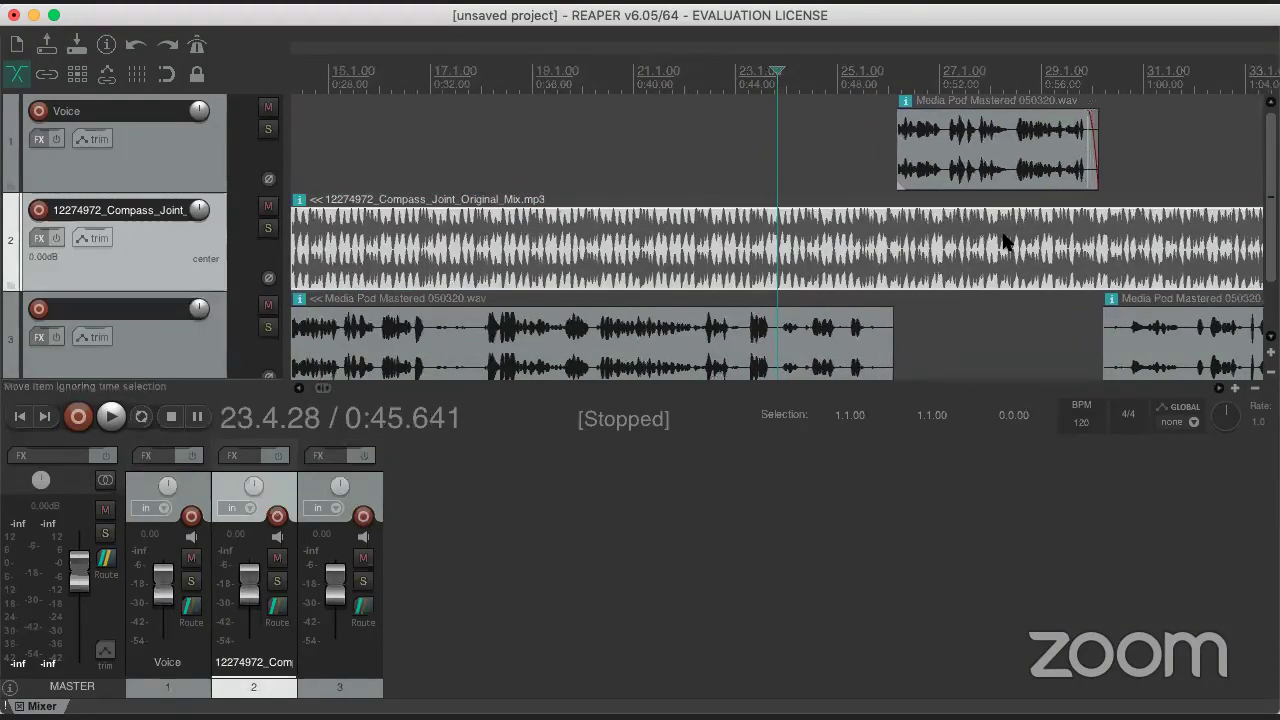
scroll(1005, 240, right, 5)
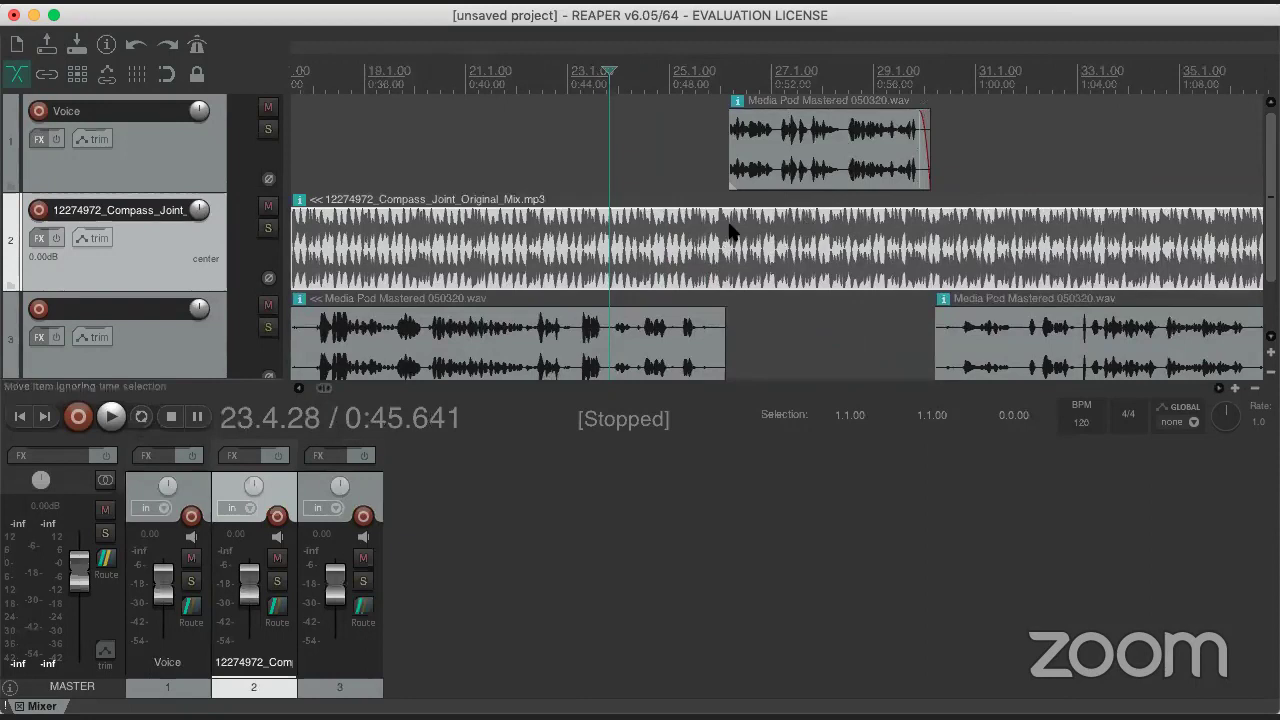
click(727, 196)
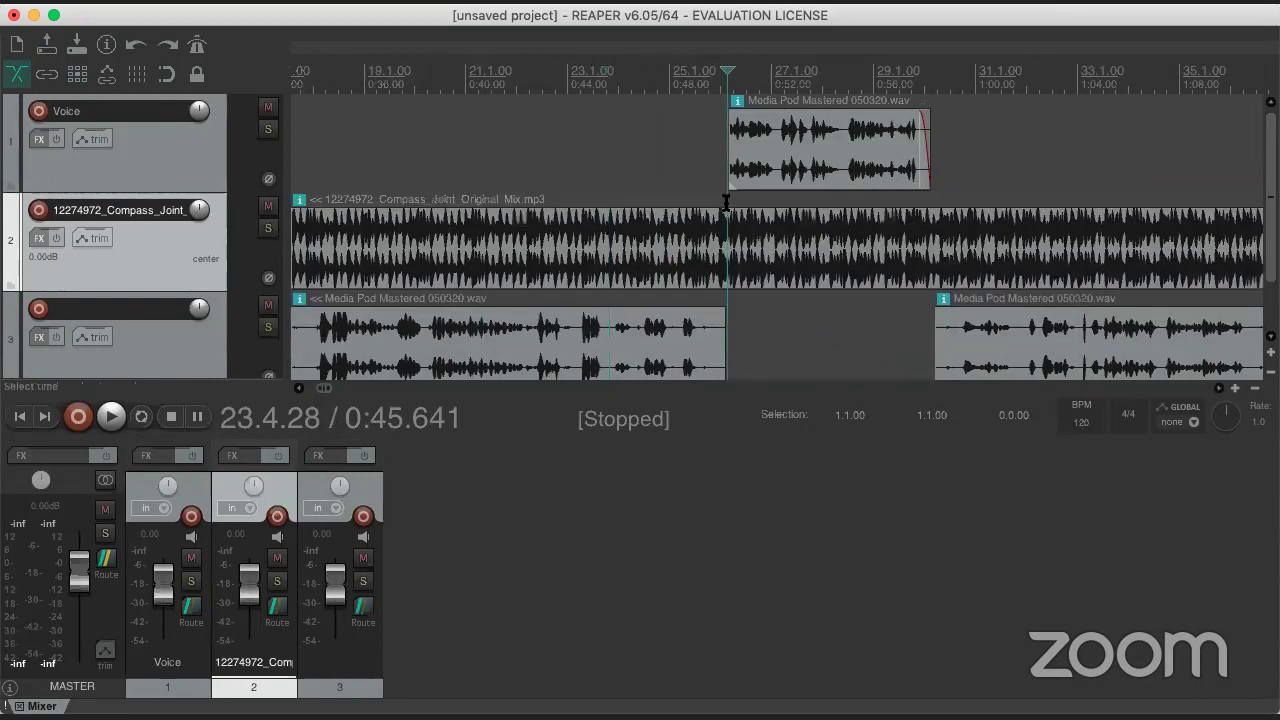
click(636, 166)
key(space)
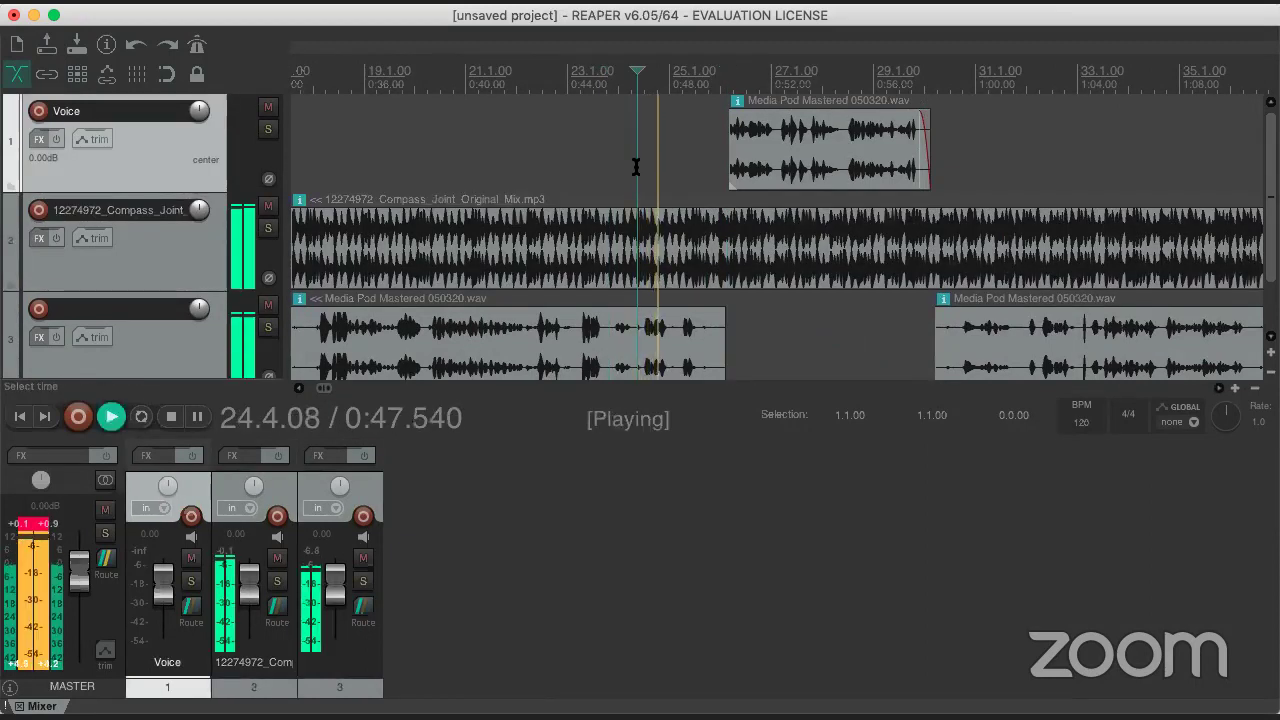
key(space)
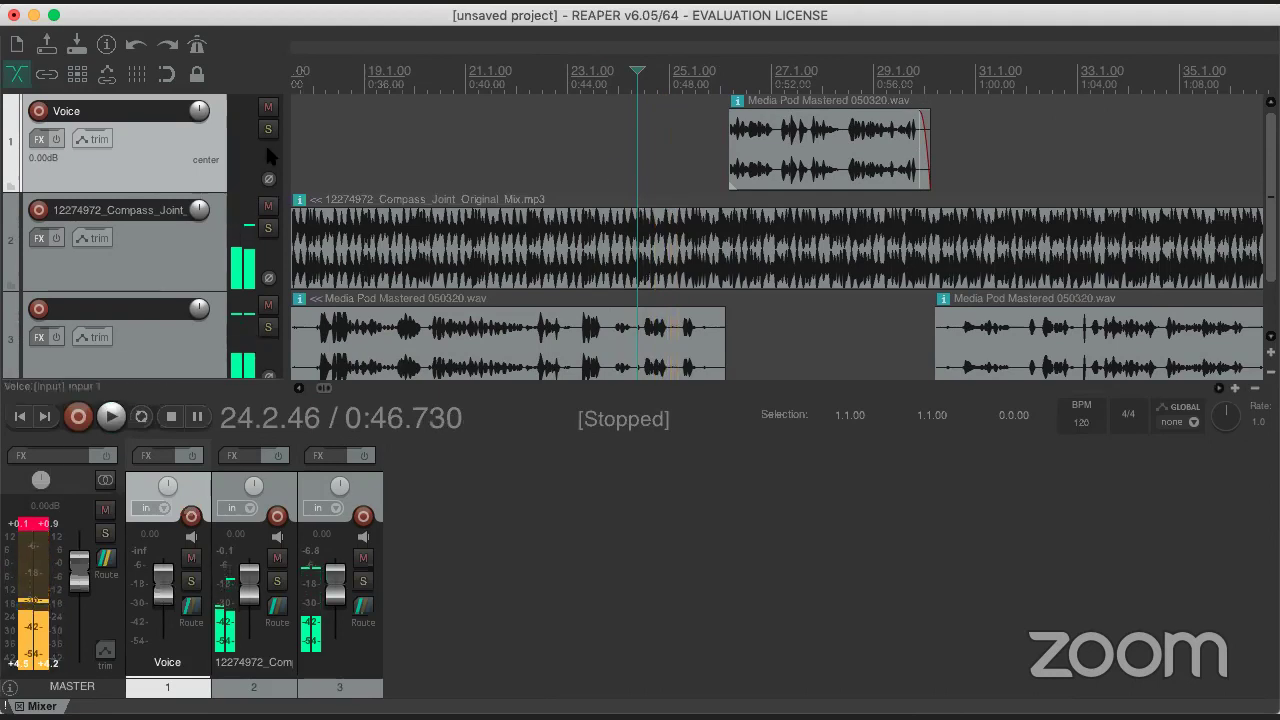
click(268, 129)
key(space)
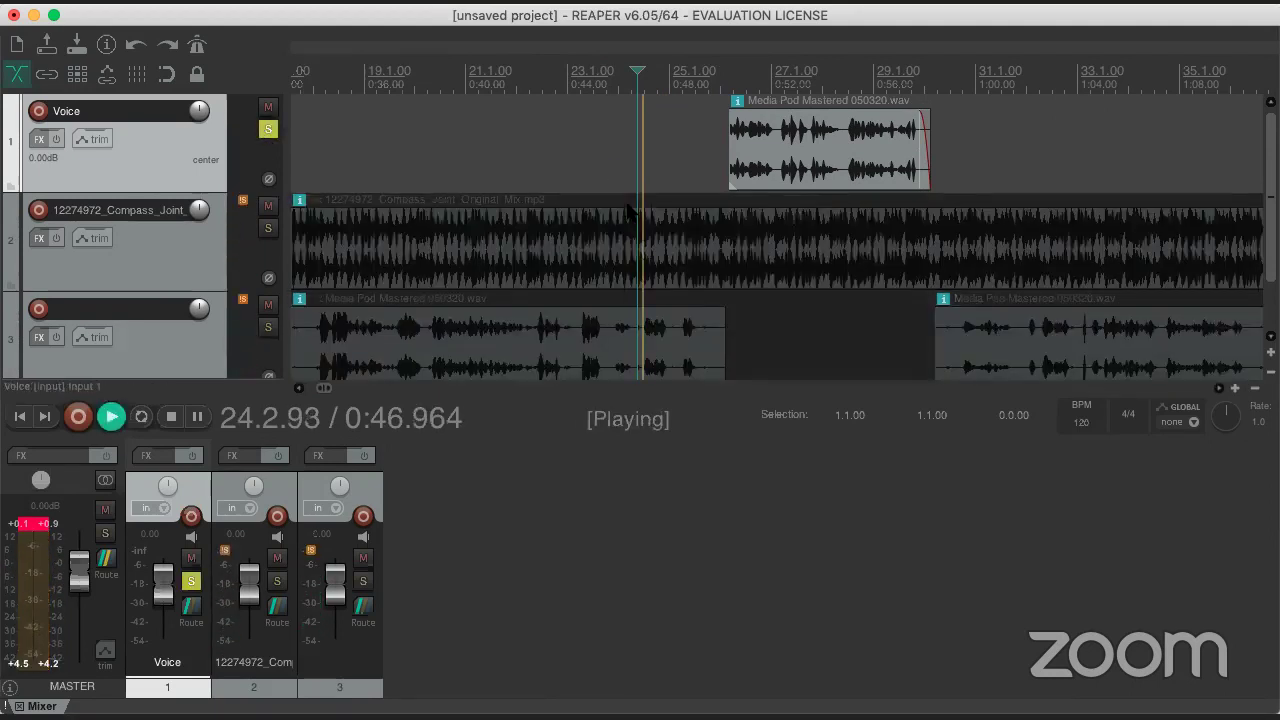
key(space)
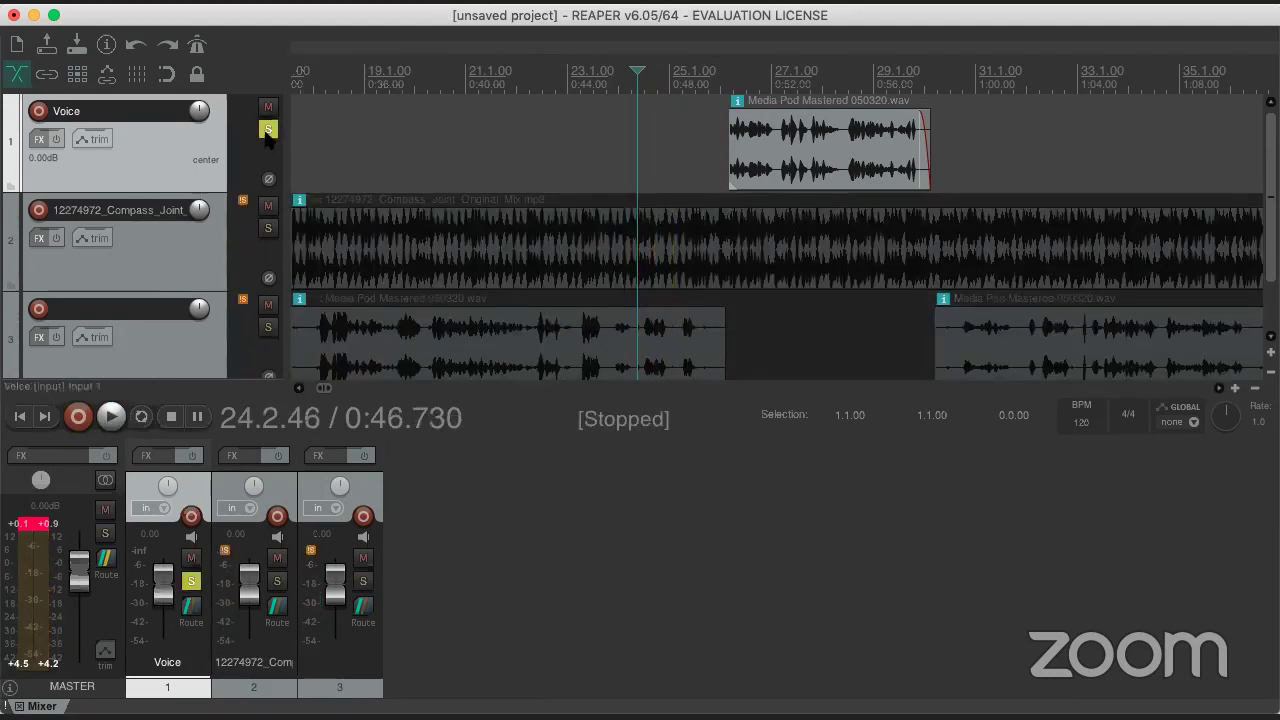
click(268, 129)
click(268, 107)
click(268, 107)
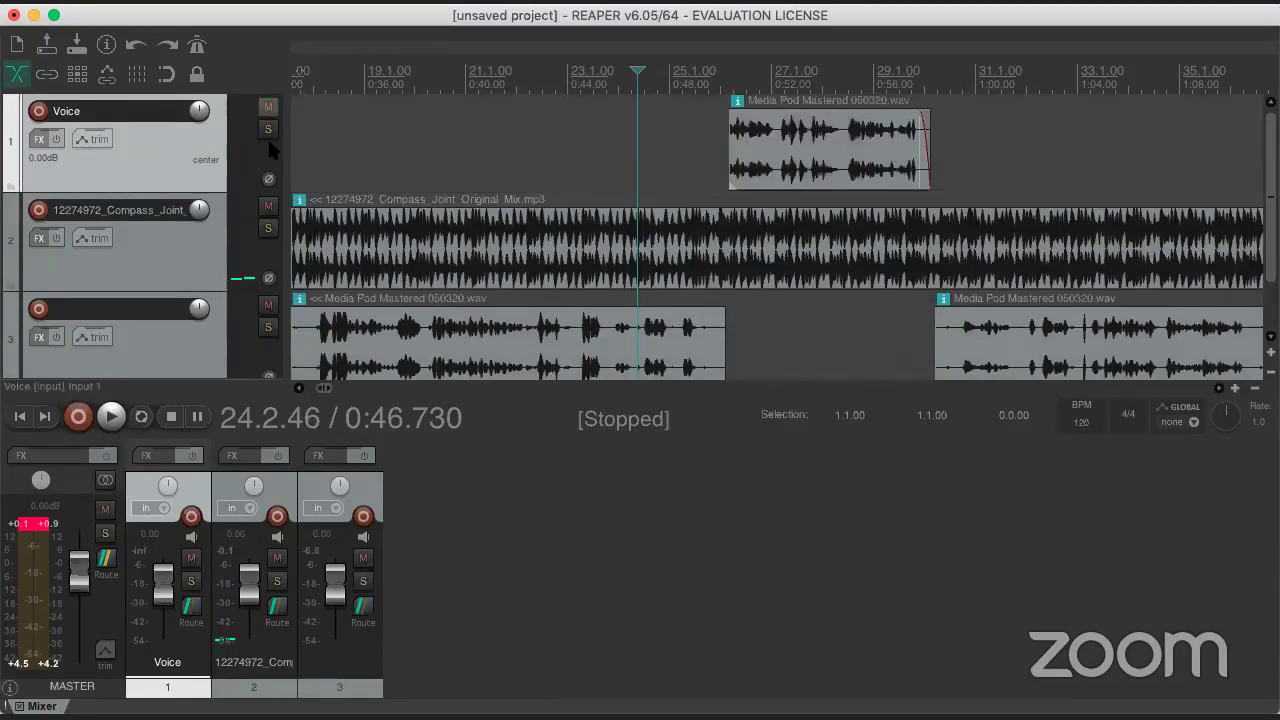
- Mute the third track and play the Voice and music tracks together from 0:46.73 into the Voice clip, stopping after a few seconds
click(268, 305)
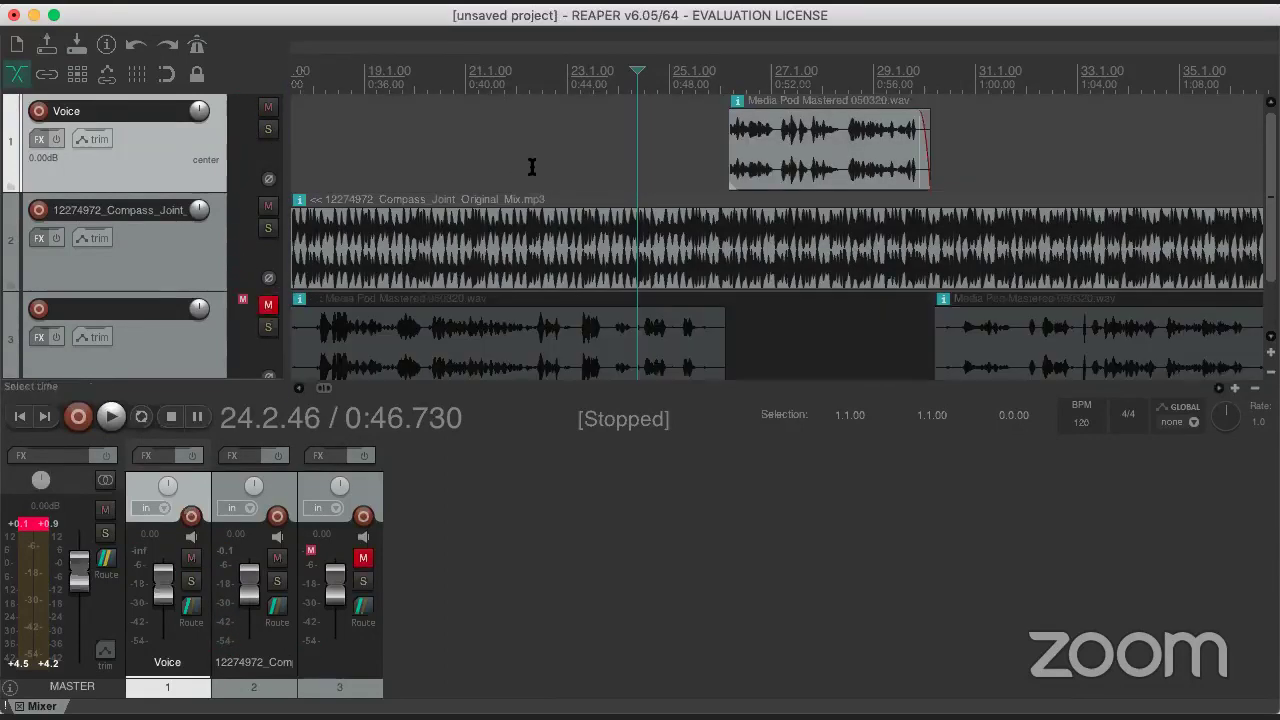
key(space)
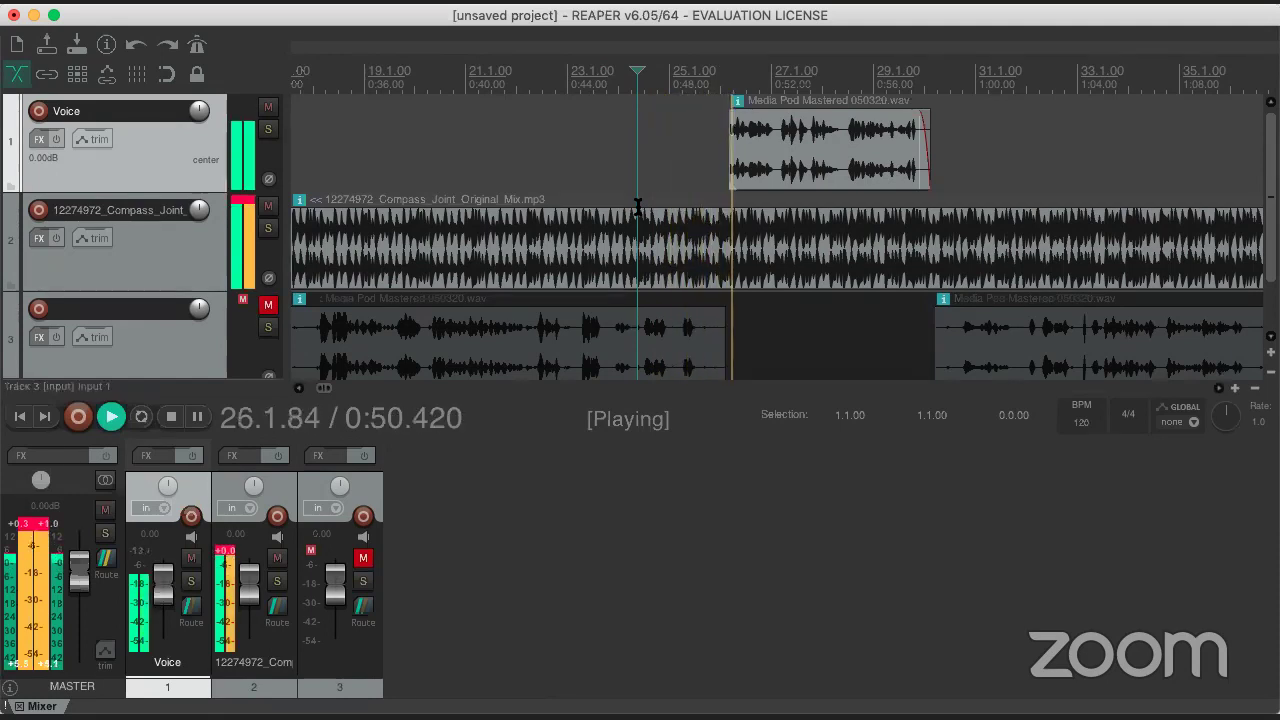
key(space)
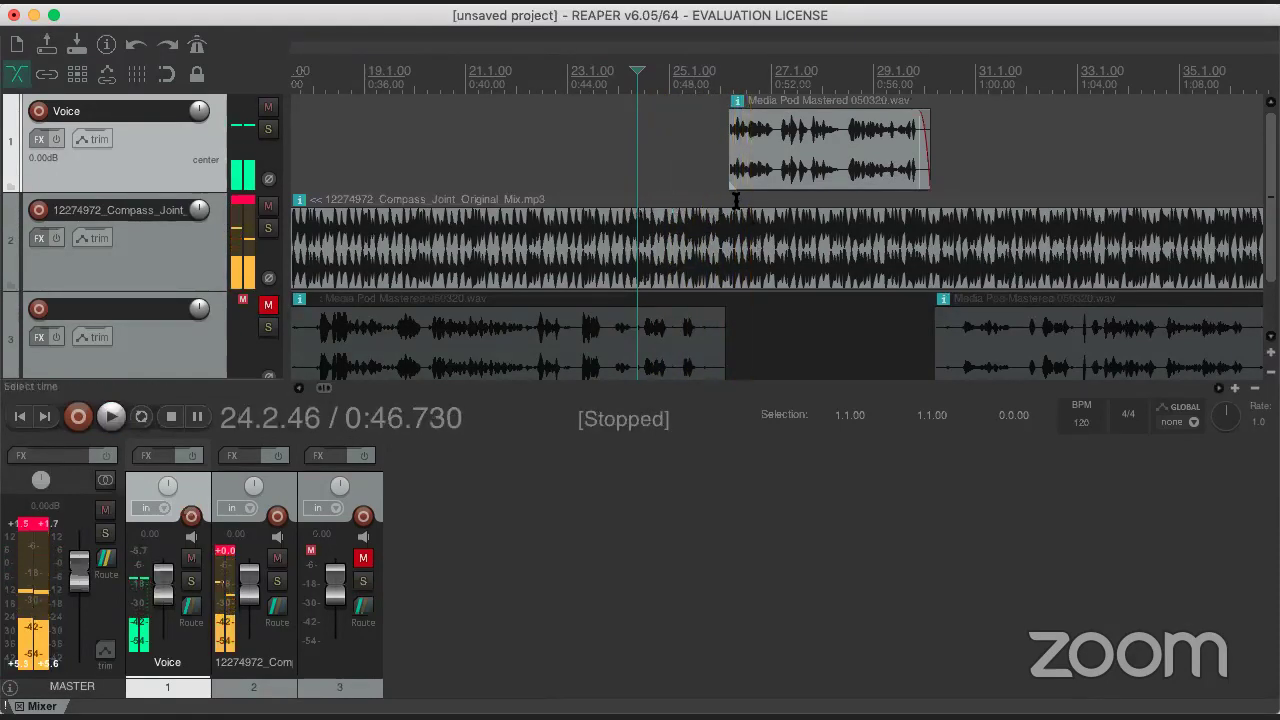
- Place the edit cursor at the start of the Voice clip and show the volume envelope for the Compass Joint track
click(741, 243)
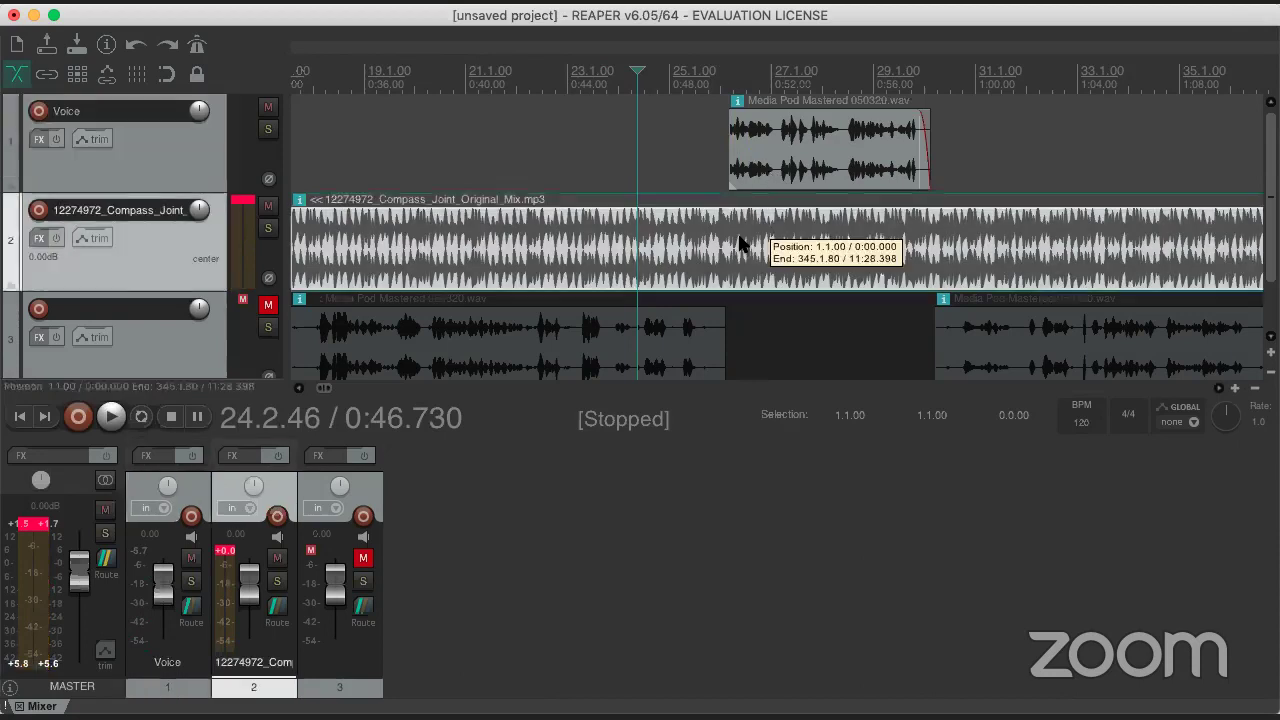
click(776, 158)
click(728, 234)
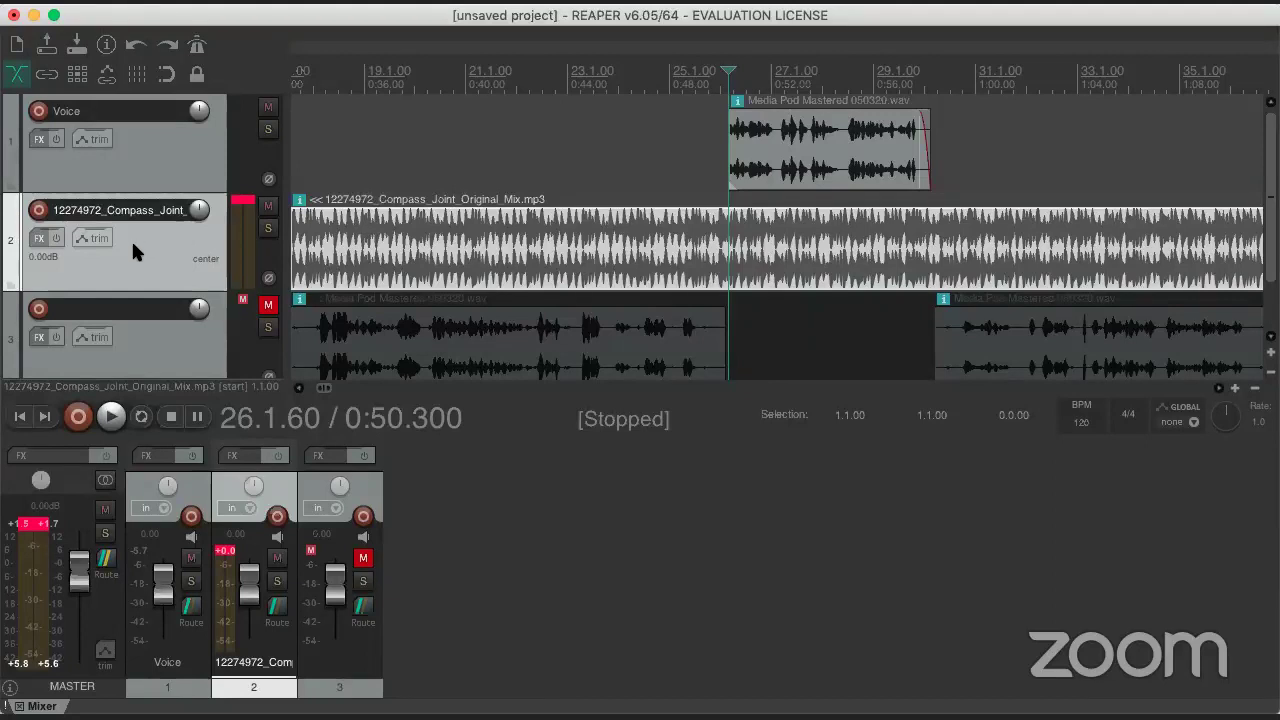
key(v)
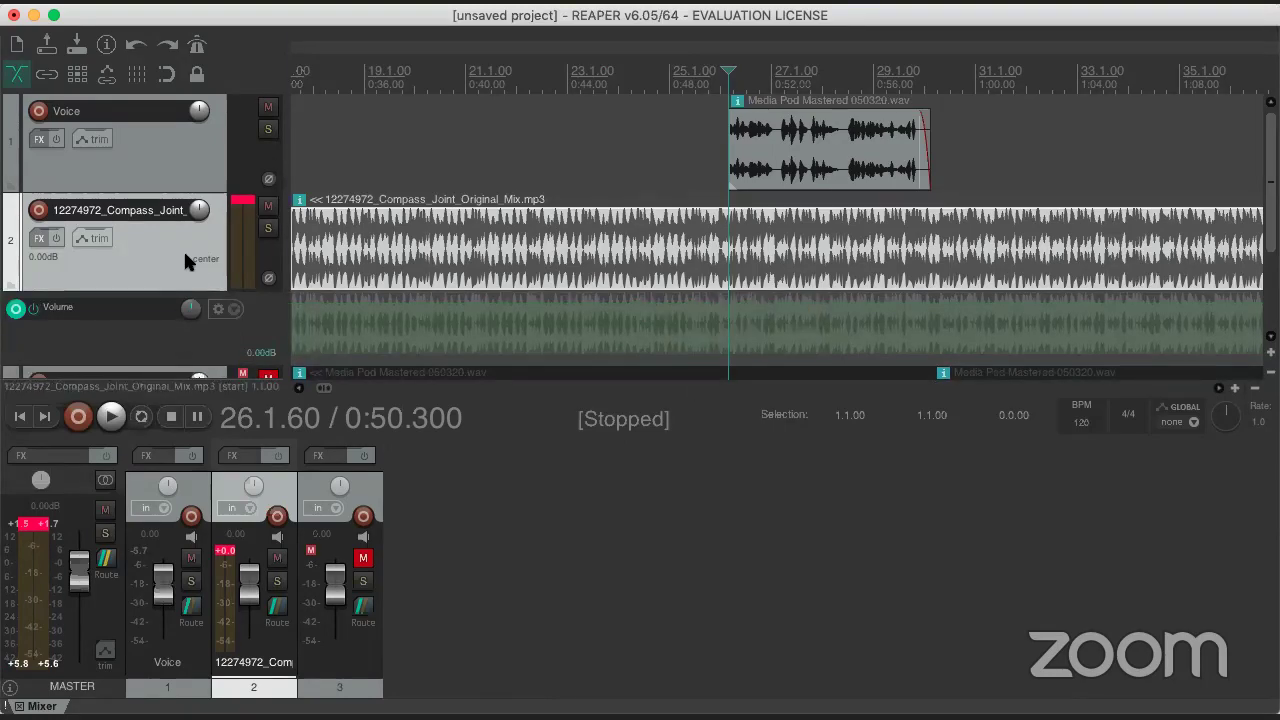
- Rename the Compass Joint track as Music
double_click(82, 210)
text(Musi)
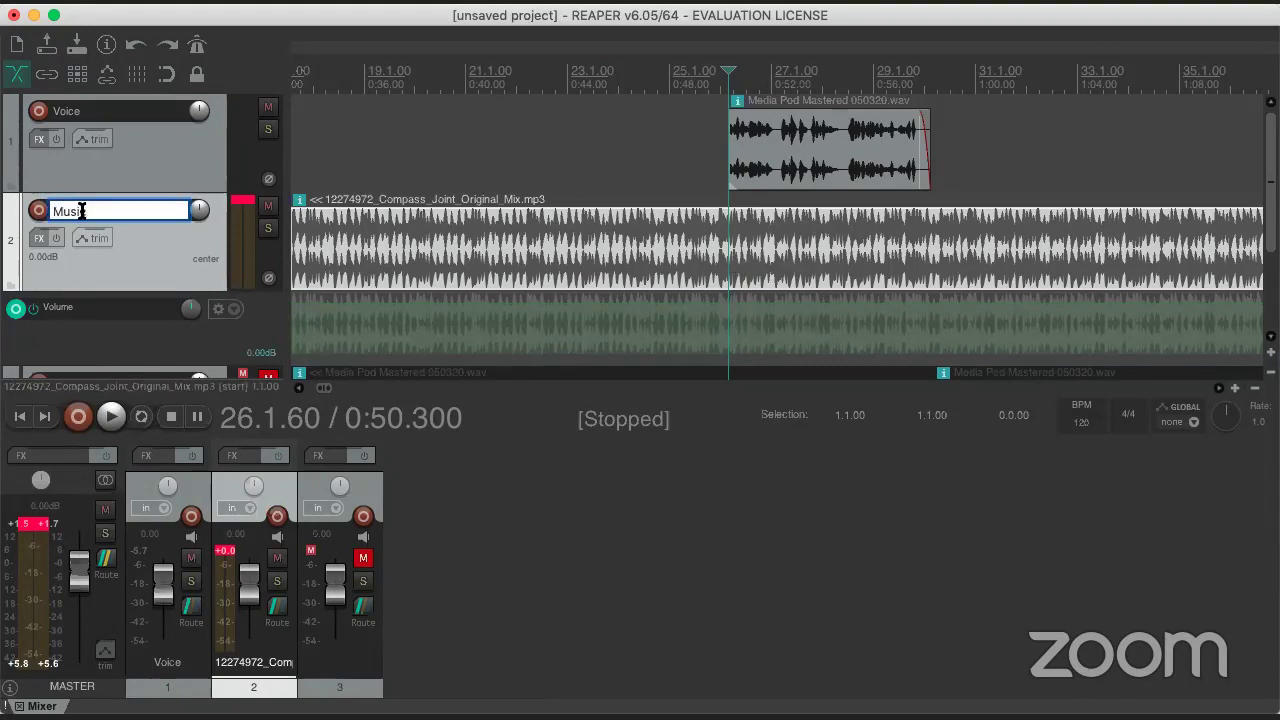
key(Return)
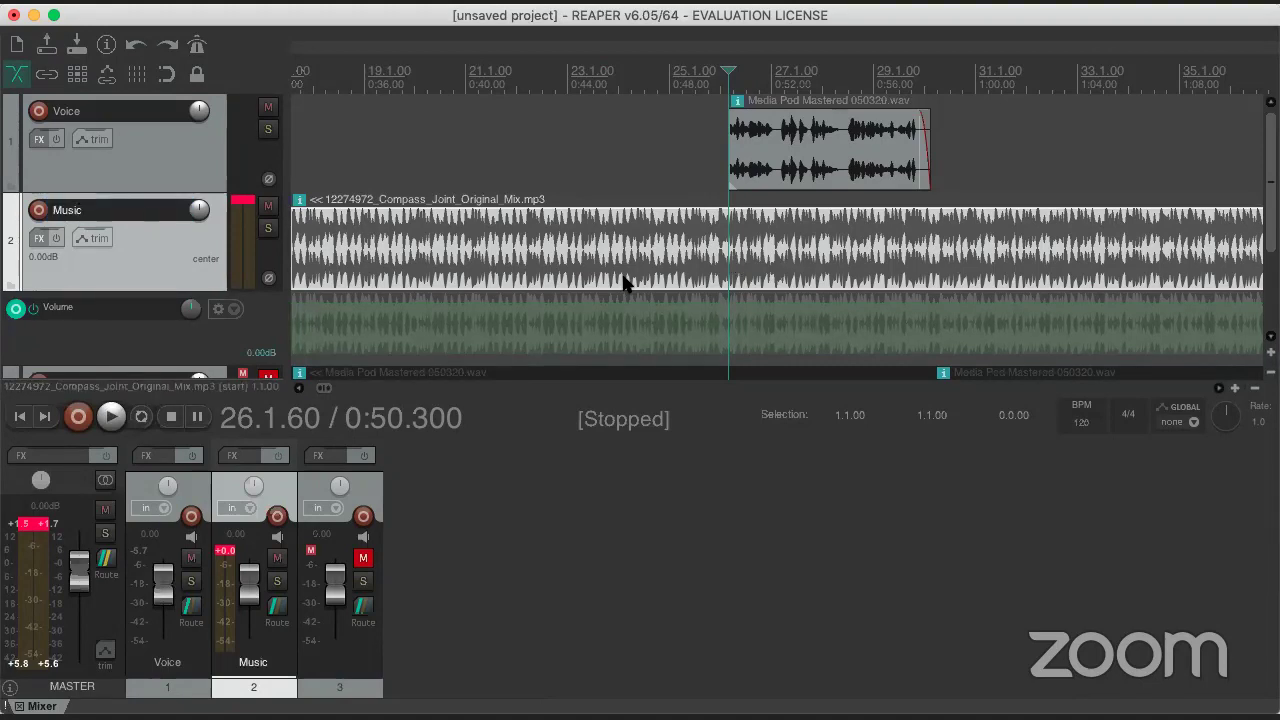
- Create volume envelope points on the Music track at the start and end of the Voice clip, about 0:50.2 and 0:58.2
right_click(727, 303)
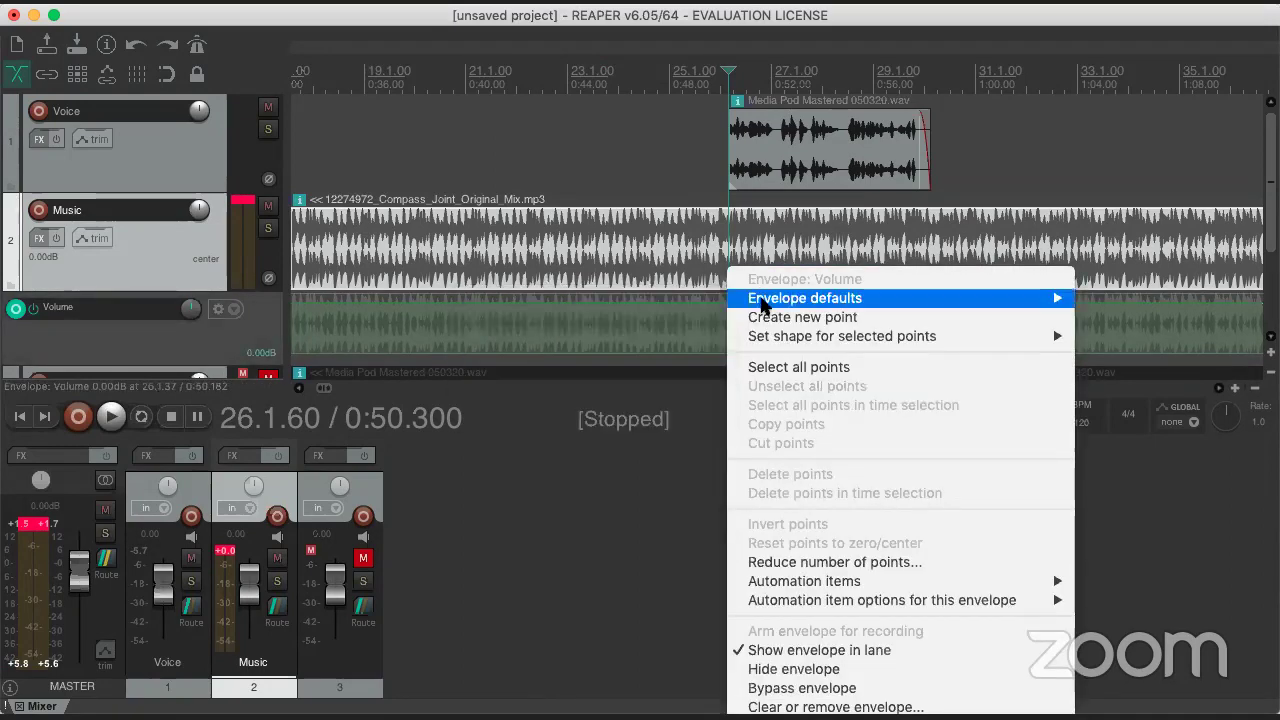
click(770, 318)
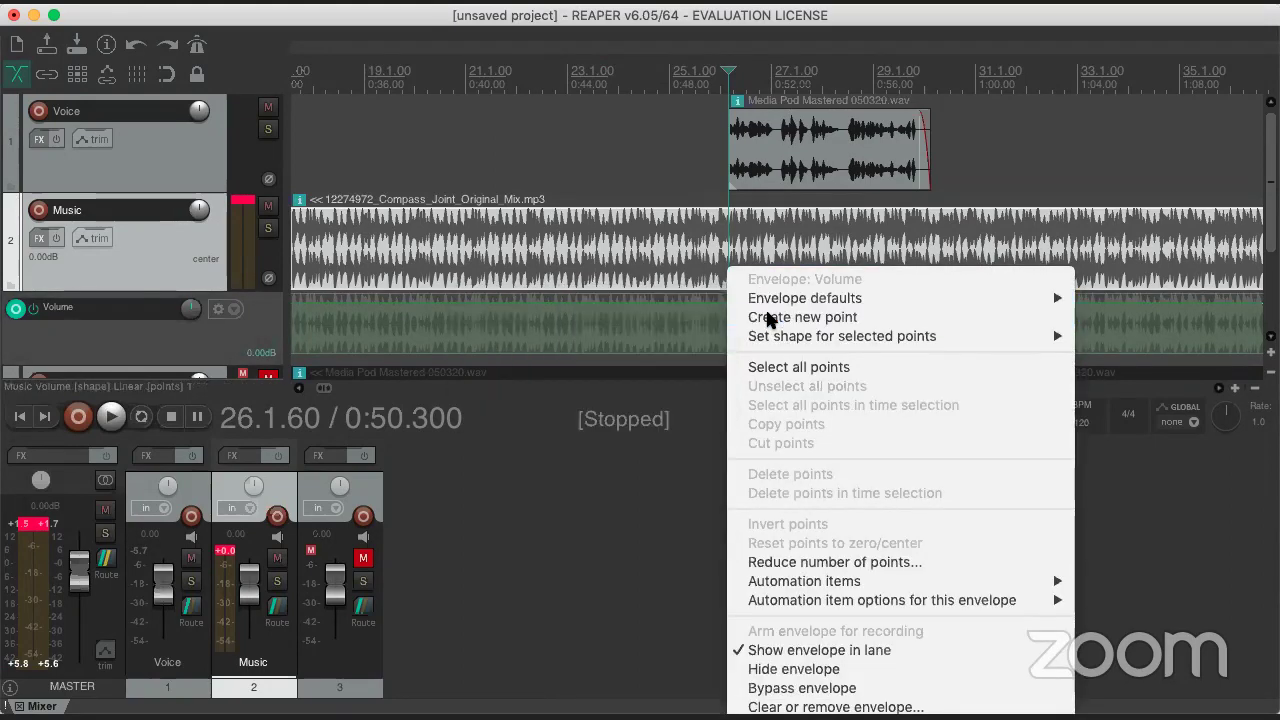
click(930, 195)
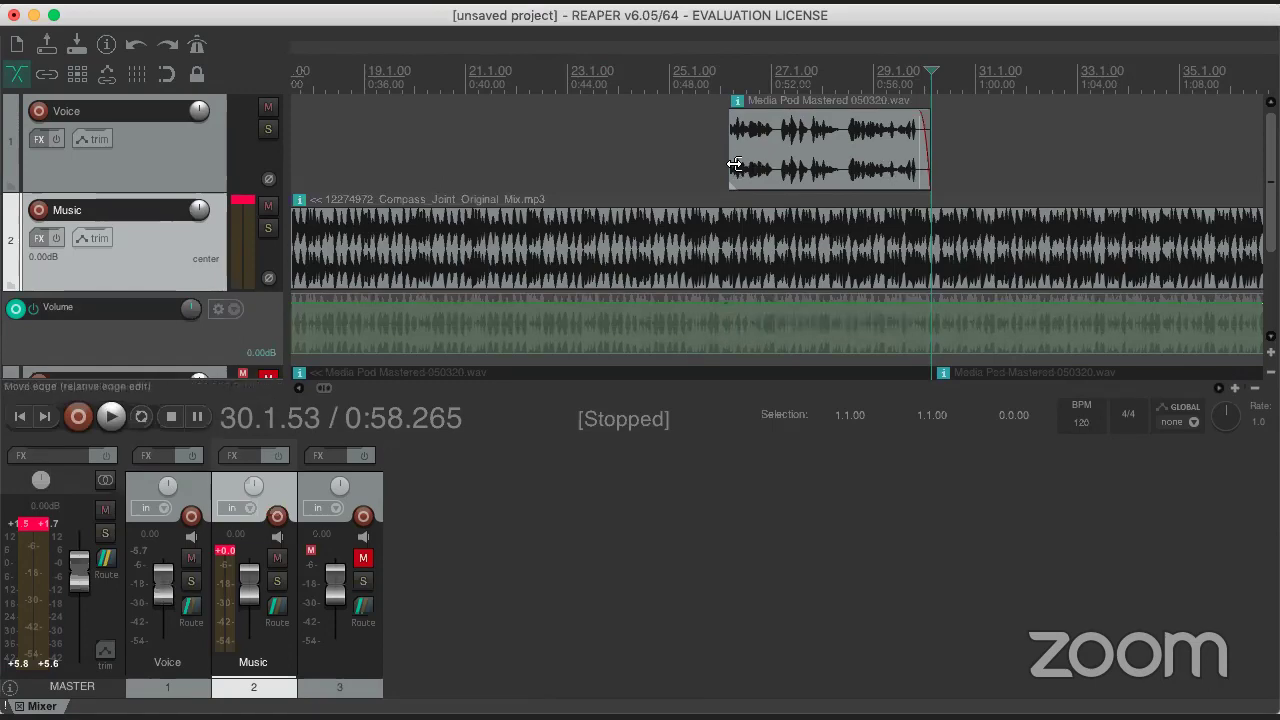
right_click(929, 304)
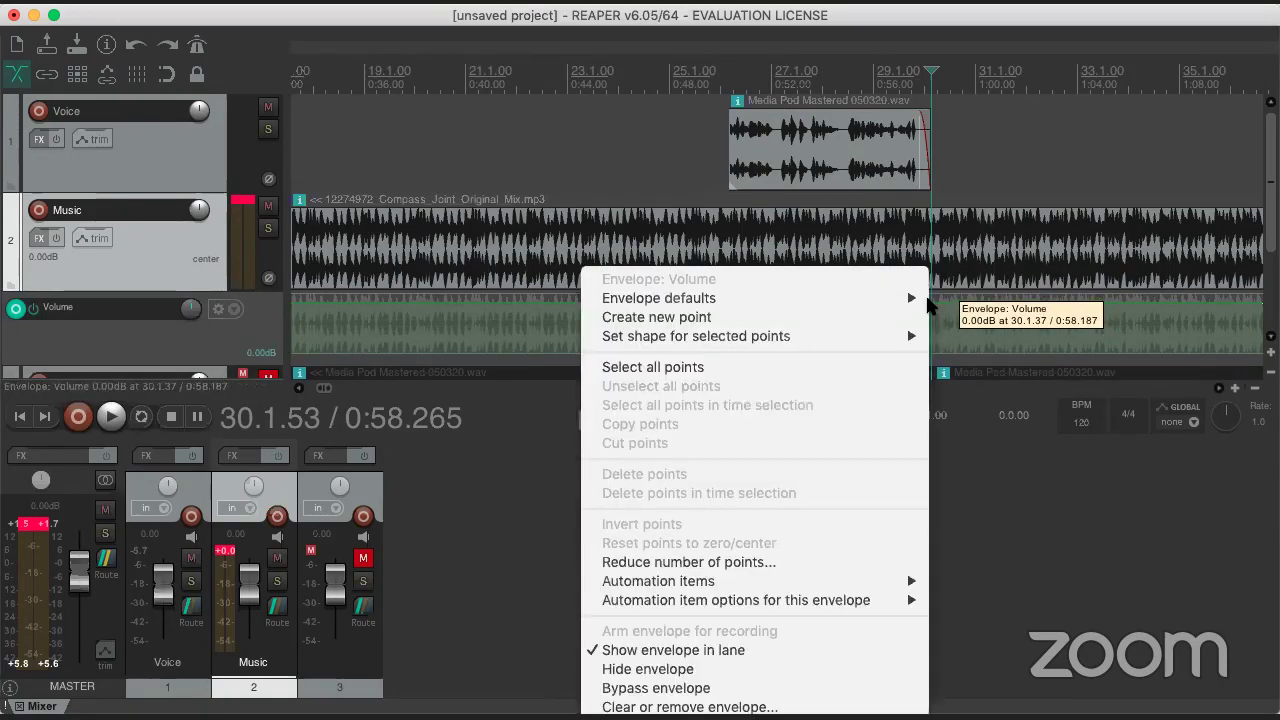
click(777, 314)
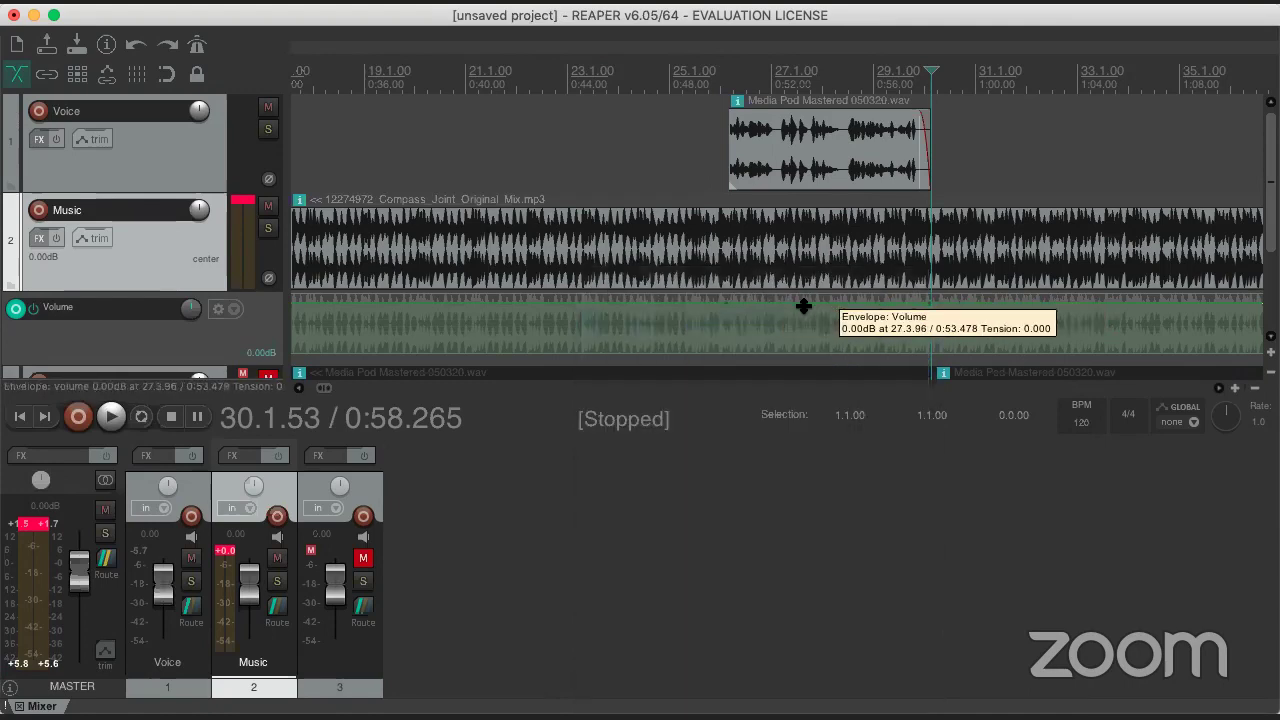
- Create two more Music volume envelope points just inside the outer pair, at about 0:51.2 and 0:57.2
click(750, 320)
right_click(750, 321)
click(742, 304)
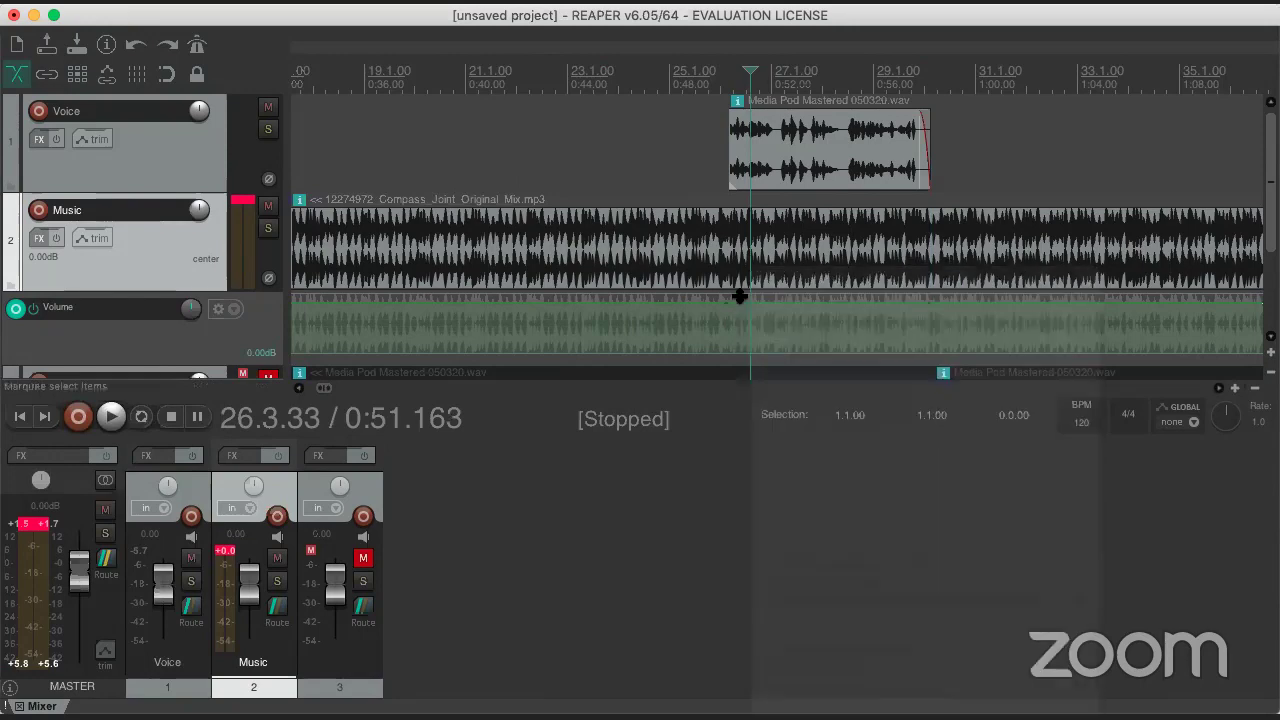
right_click(752, 307)
click(773, 316)
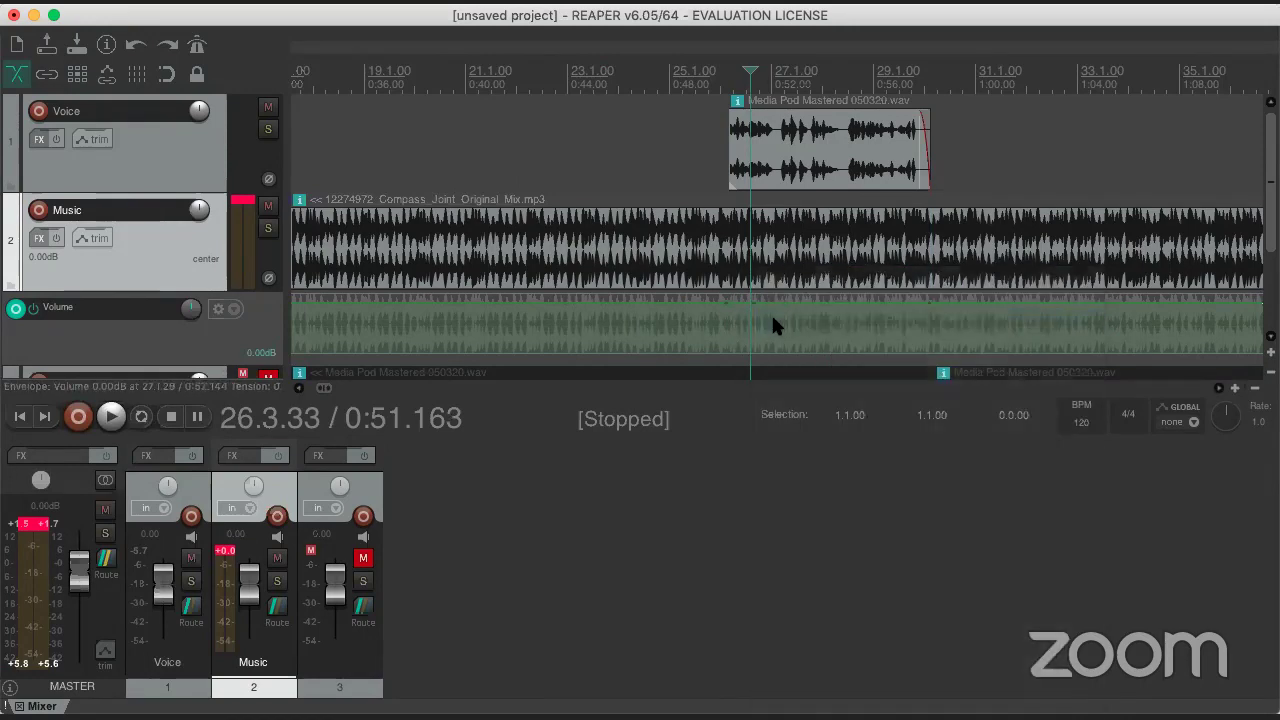
click(904, 312)
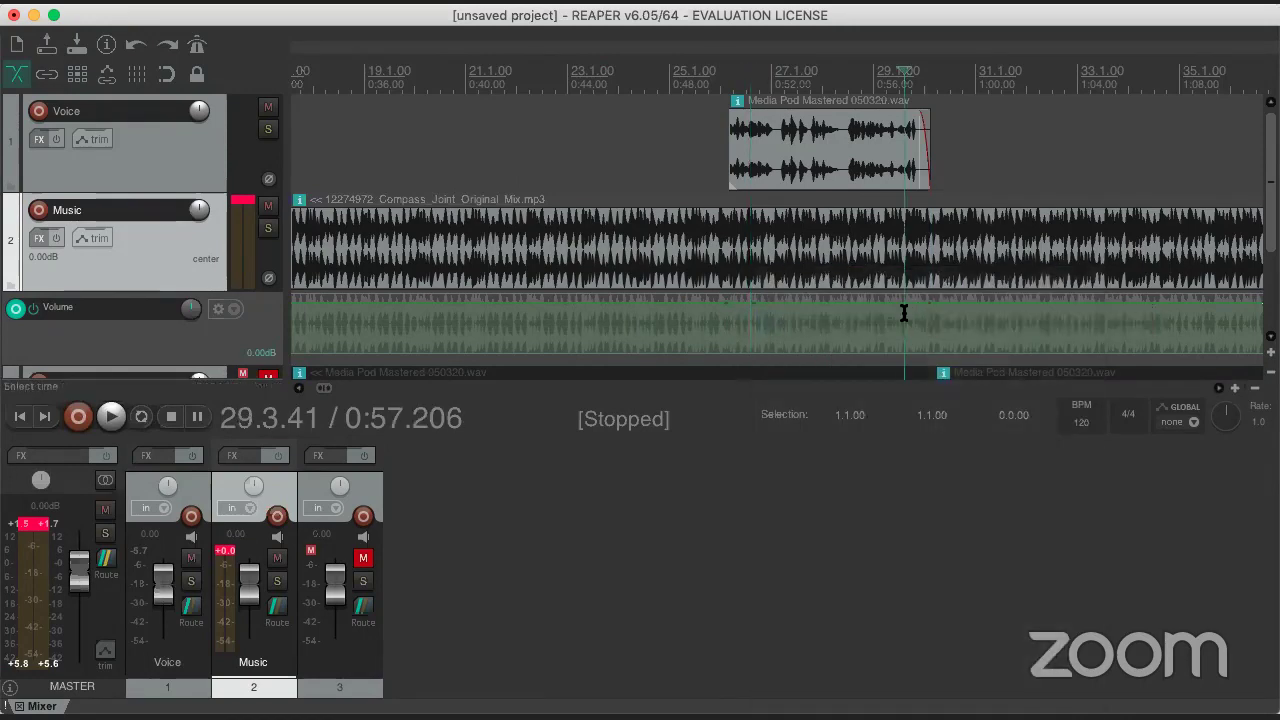
right_click(904, 312)
click(933, 318)
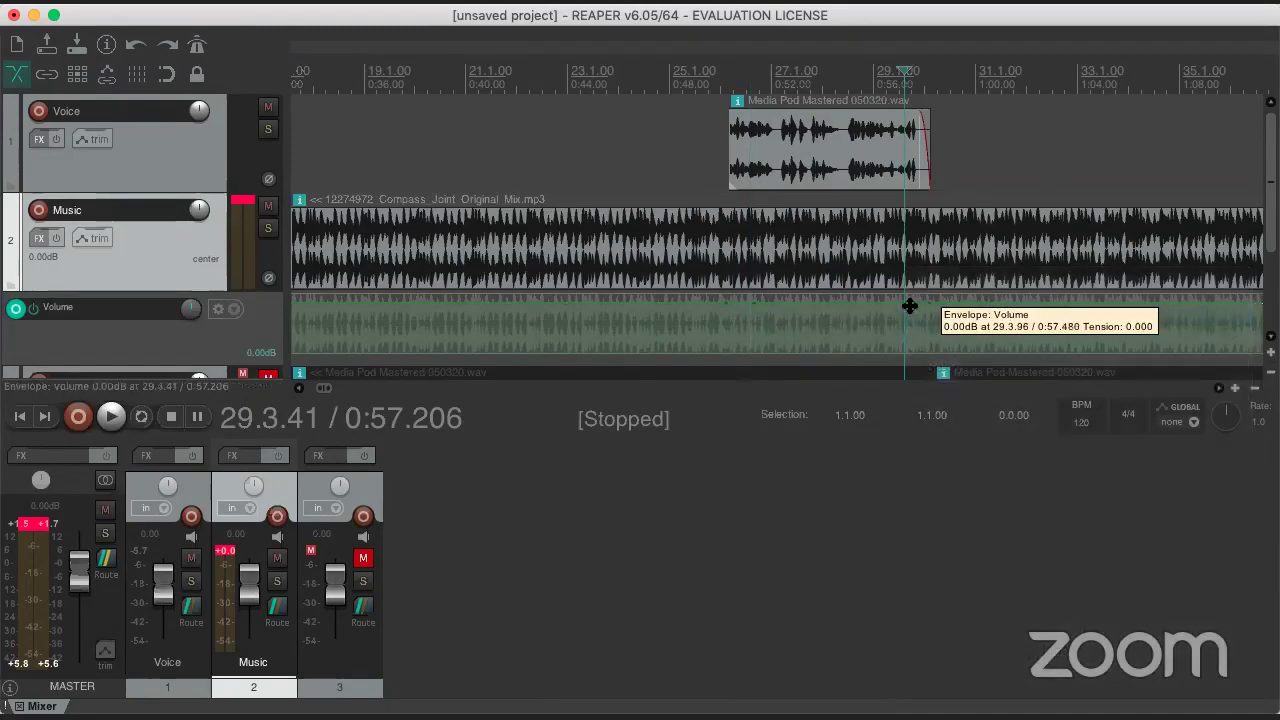
- Lower the two inner Music volume points to about -31 dB so the music dips under the Voice clip
click(1236, 389)
click(1236, 389)
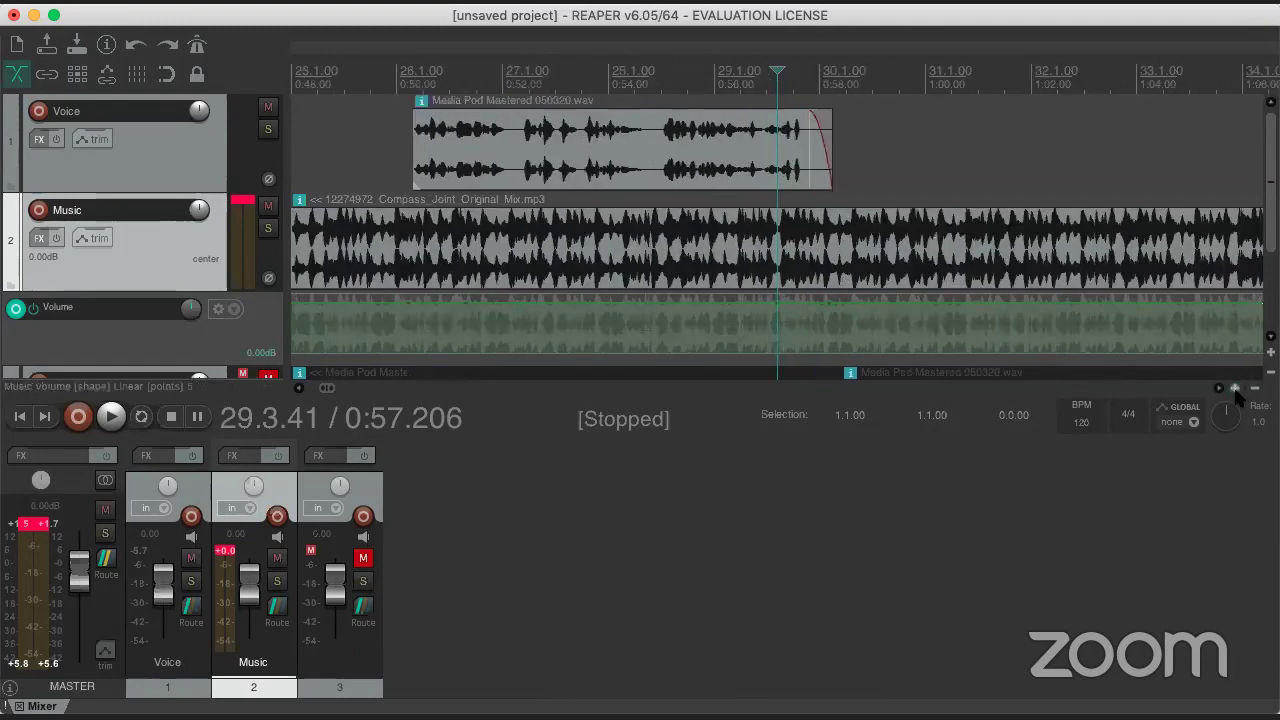
scroll(777, 236, down, 1)
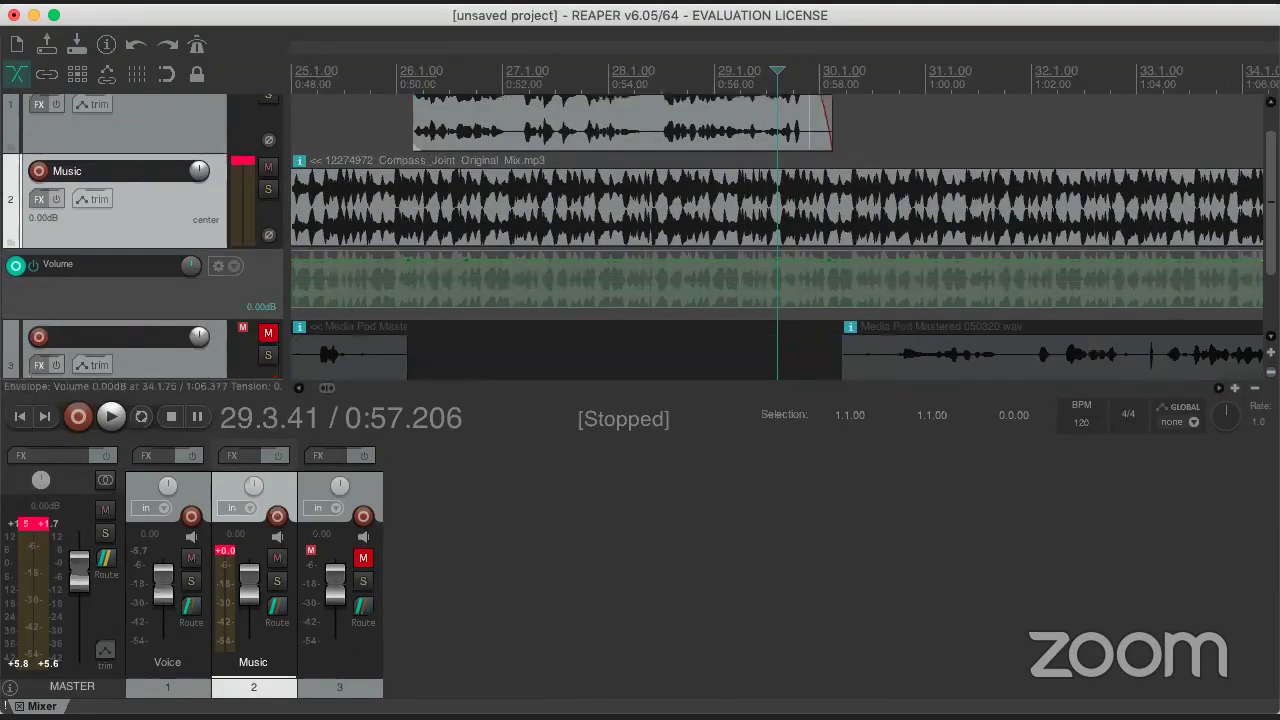
click(1271, 352)
click(1271, 352)
click(1271, 352)
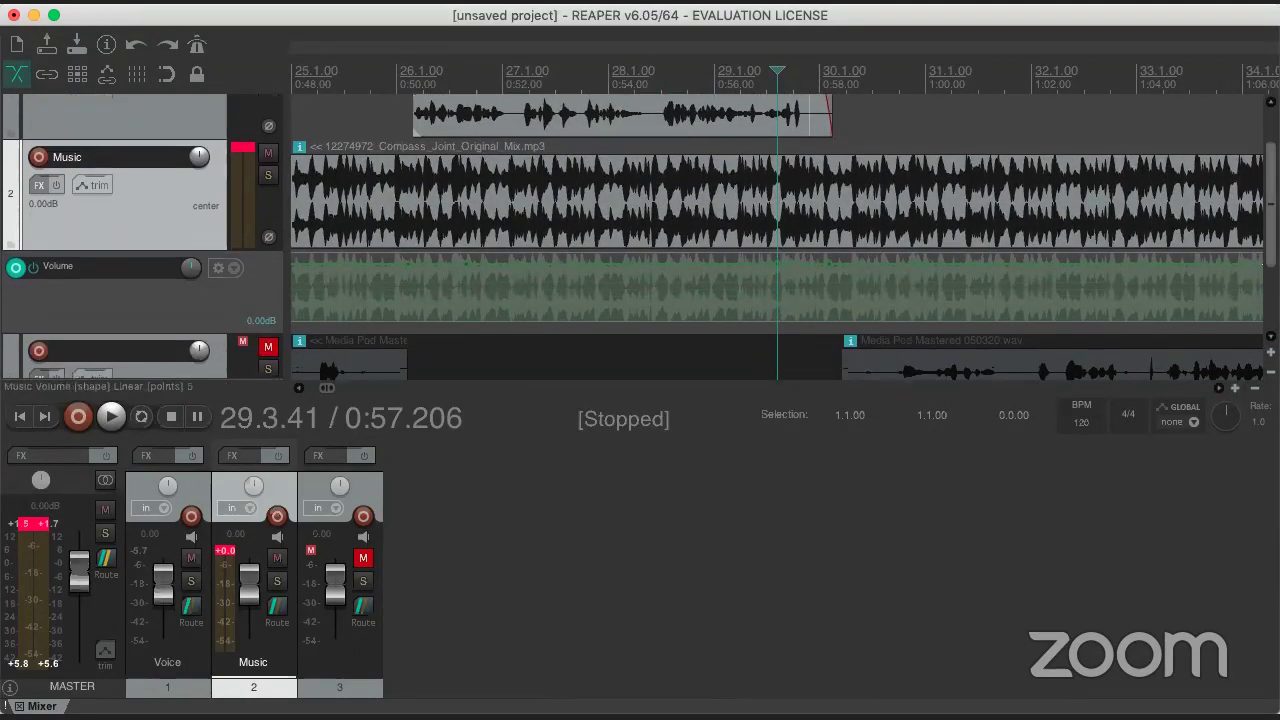
drag(1271, 226, 1271, 204)
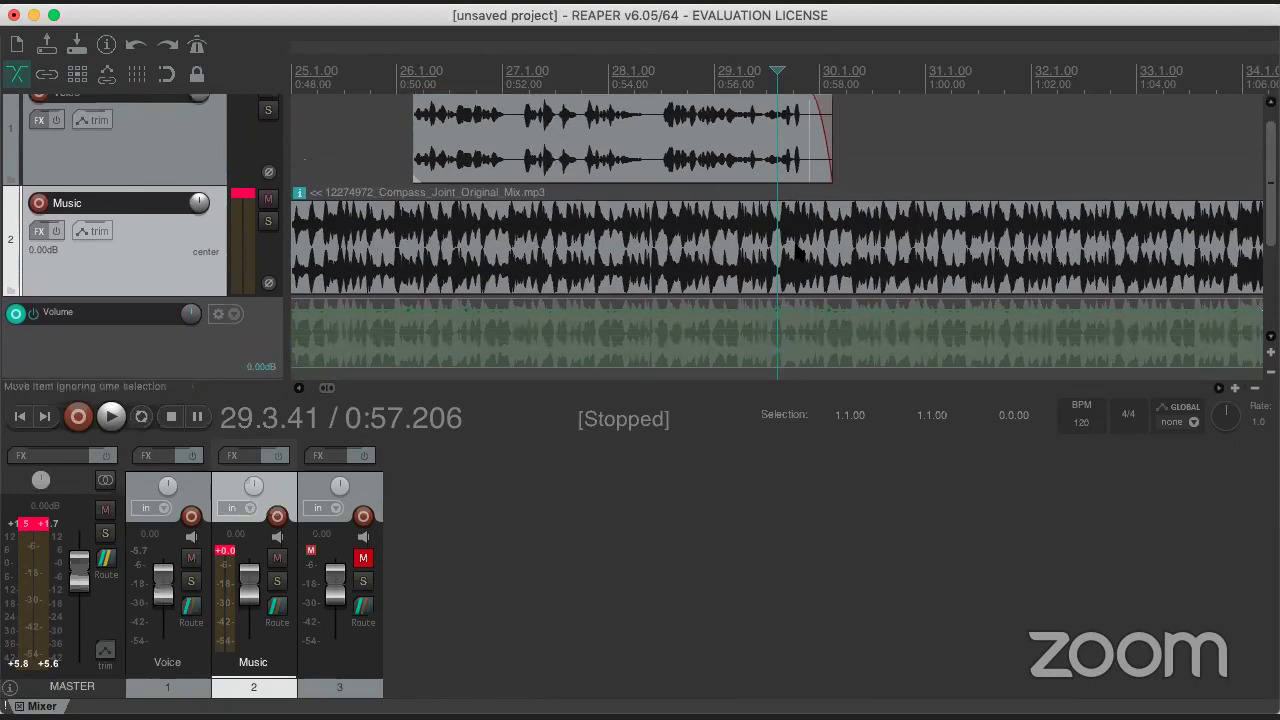
drag(466, 310, 461, 403)
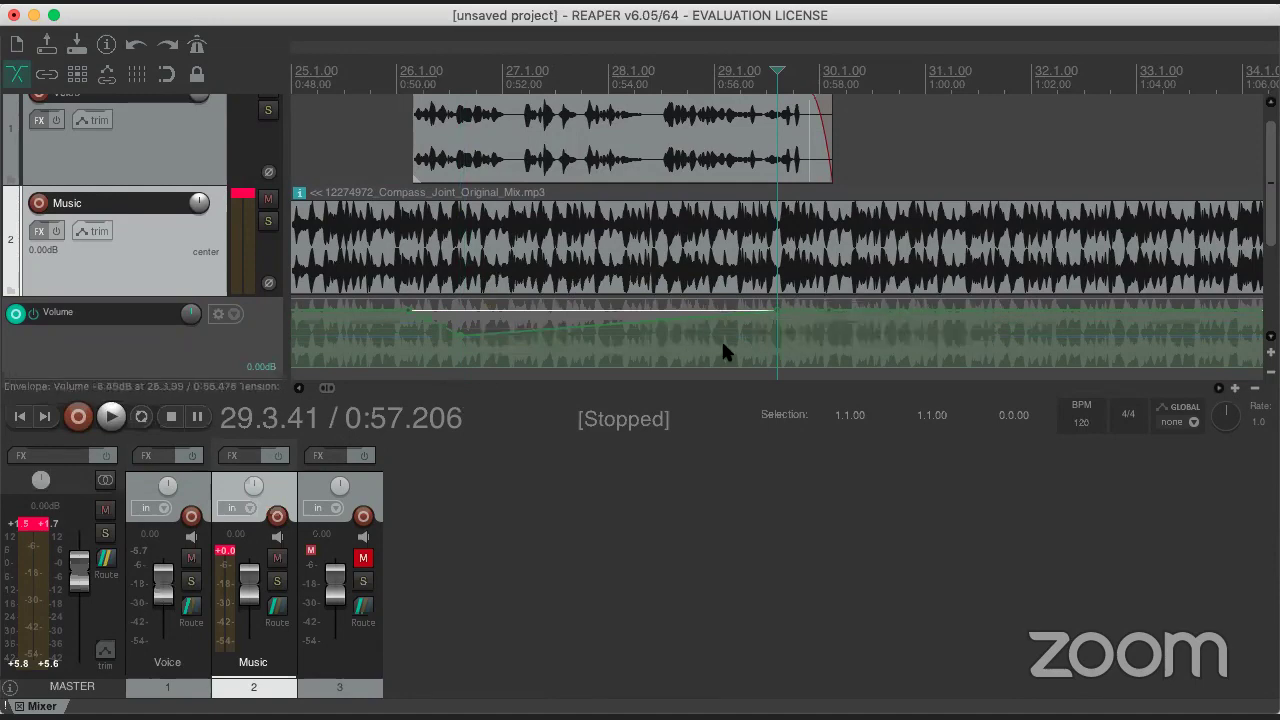
drag(774, 309, 771, 456)
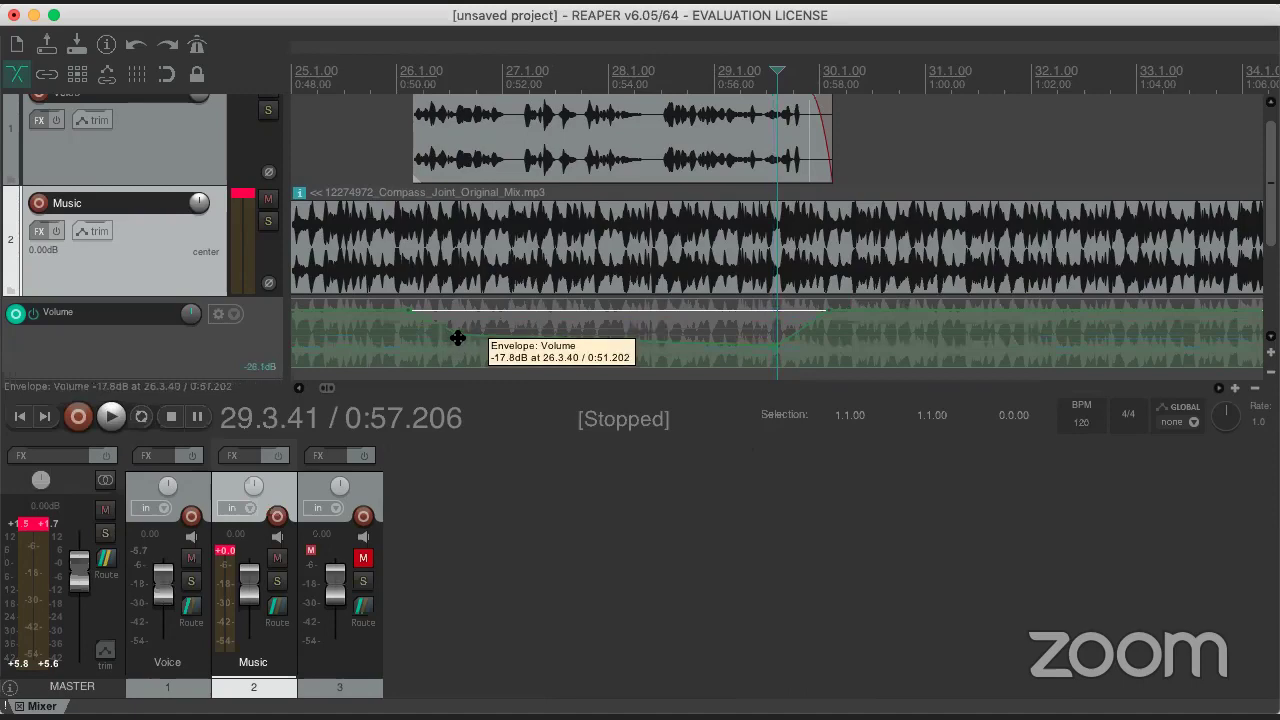
drag(457, 345, 451, 446)
drag(771, 343, 773, 382)
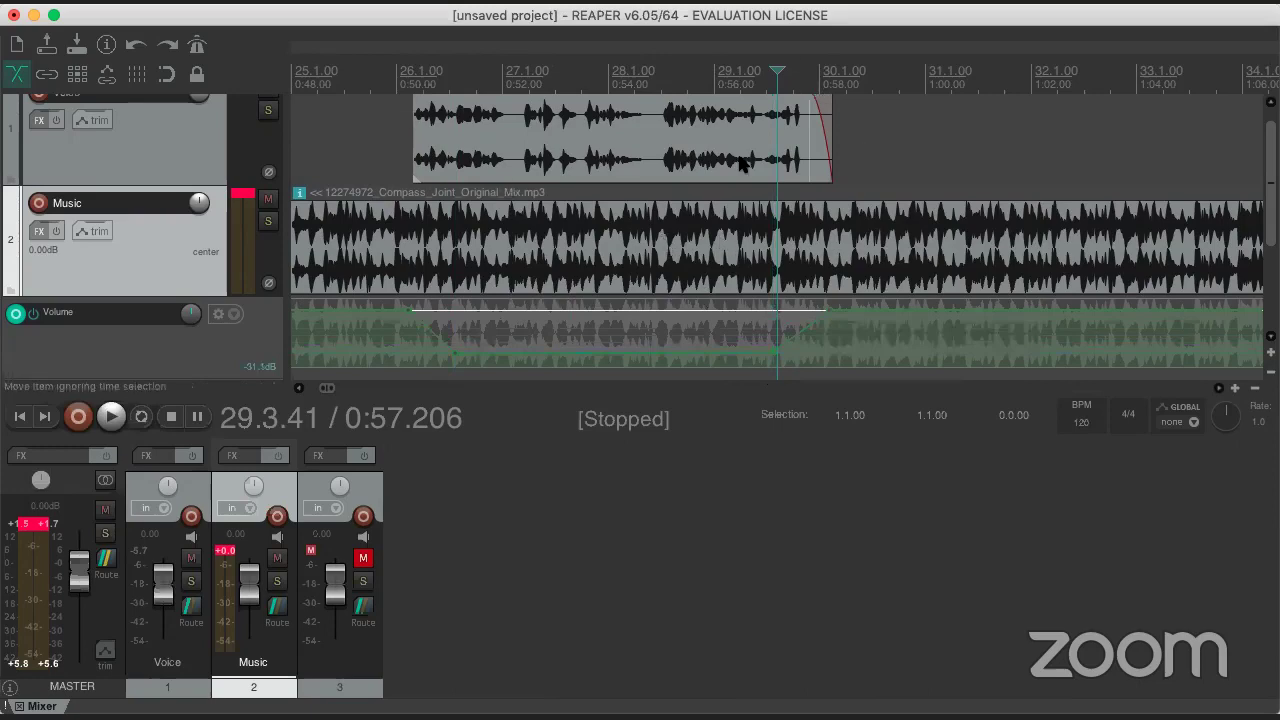
- Lower both inner Music volume points further, to about -37 dB, keeping the dip level under the Voice clip
scroll(508, 243, down, 4)
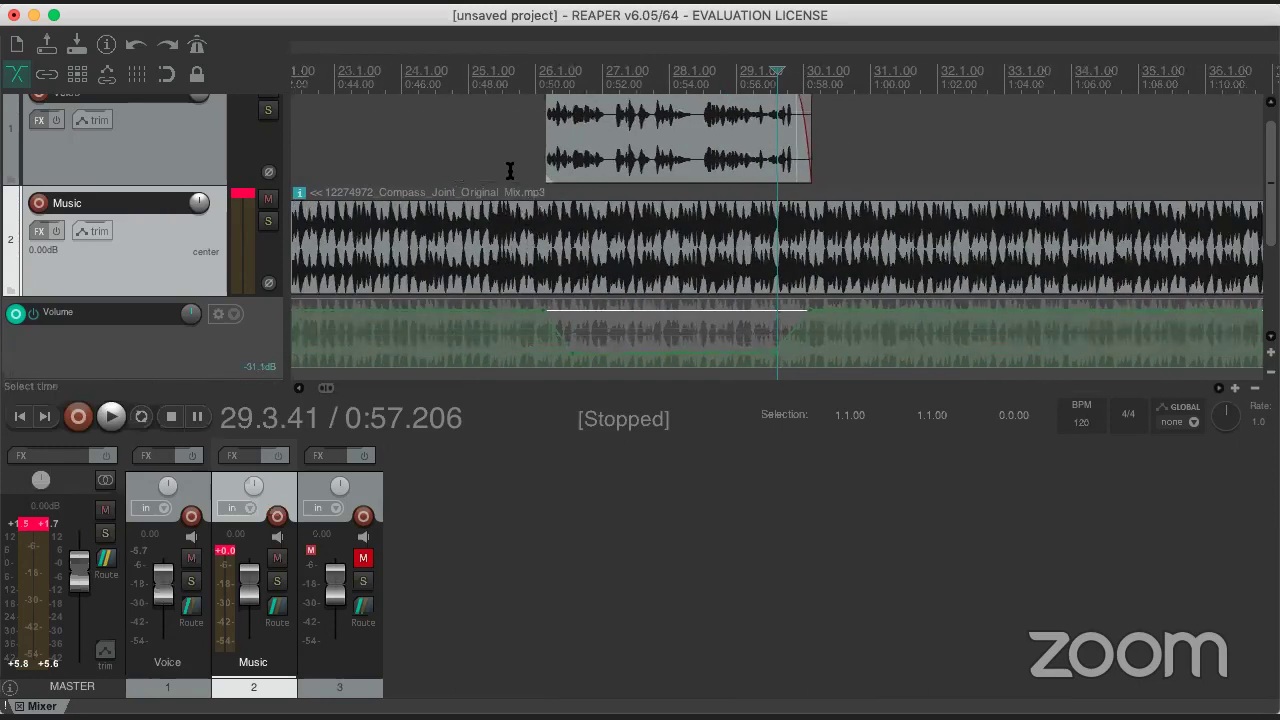
scroll(611, 171, down, 3)
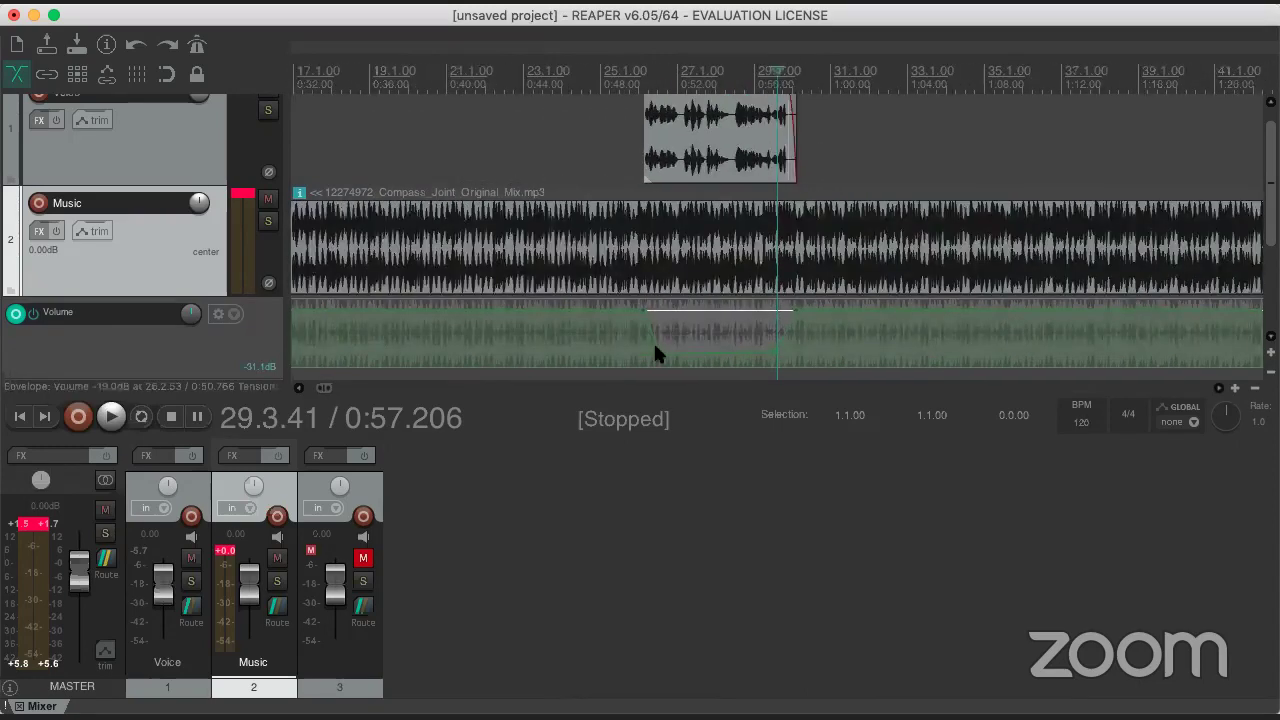
drag(660, 360, 660, 383)
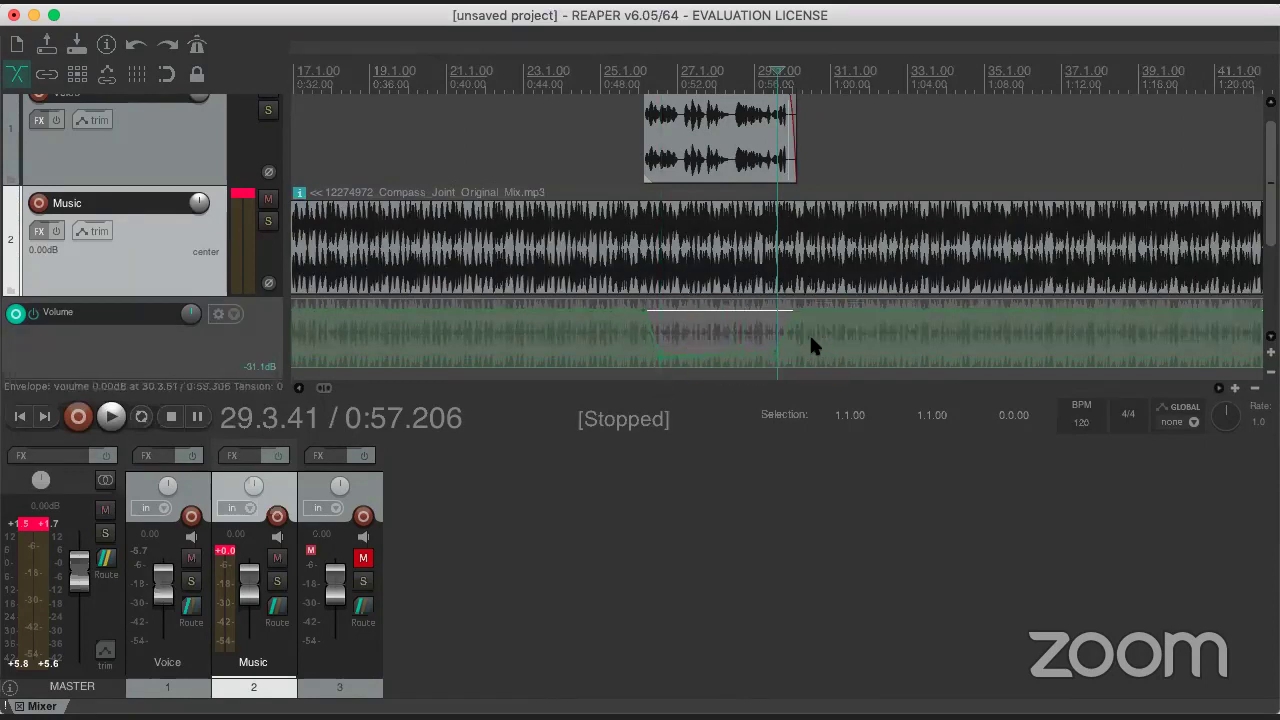
drag(771, 349, 771, 377)
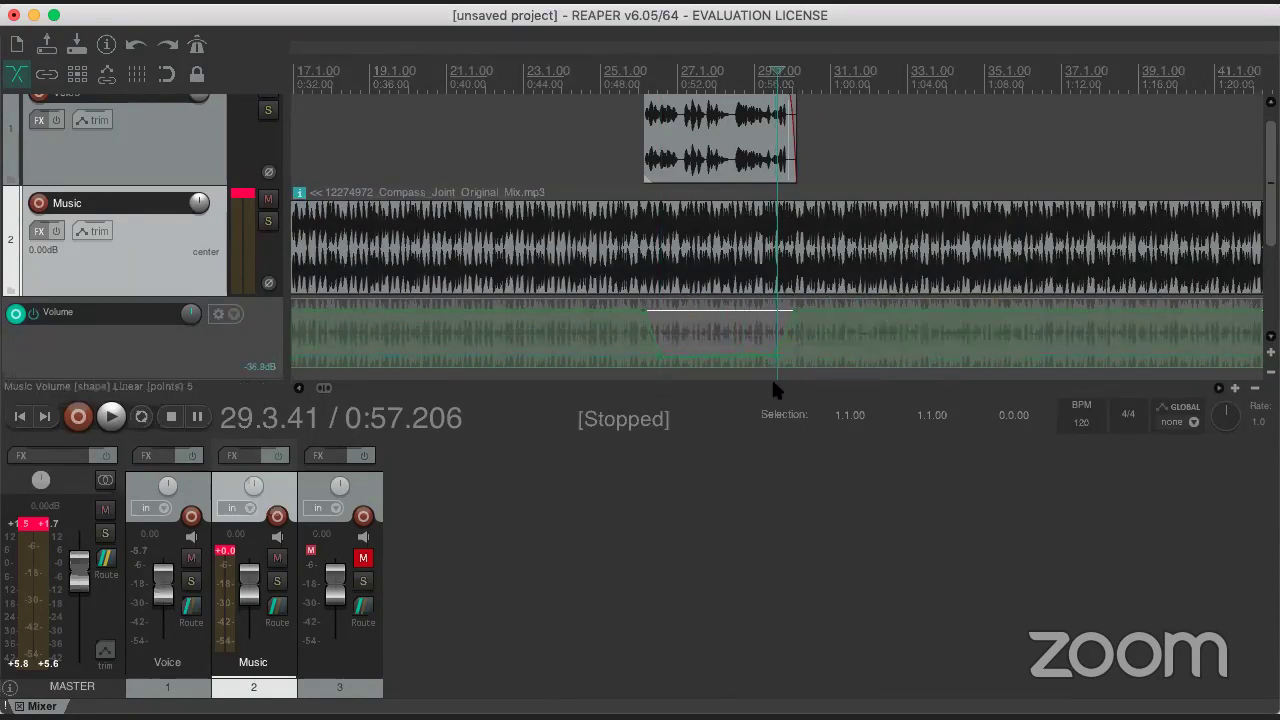
- Play the mix from about 0:42 through the voice clip to check the music's volume dip
click(493, 155)
key(space)
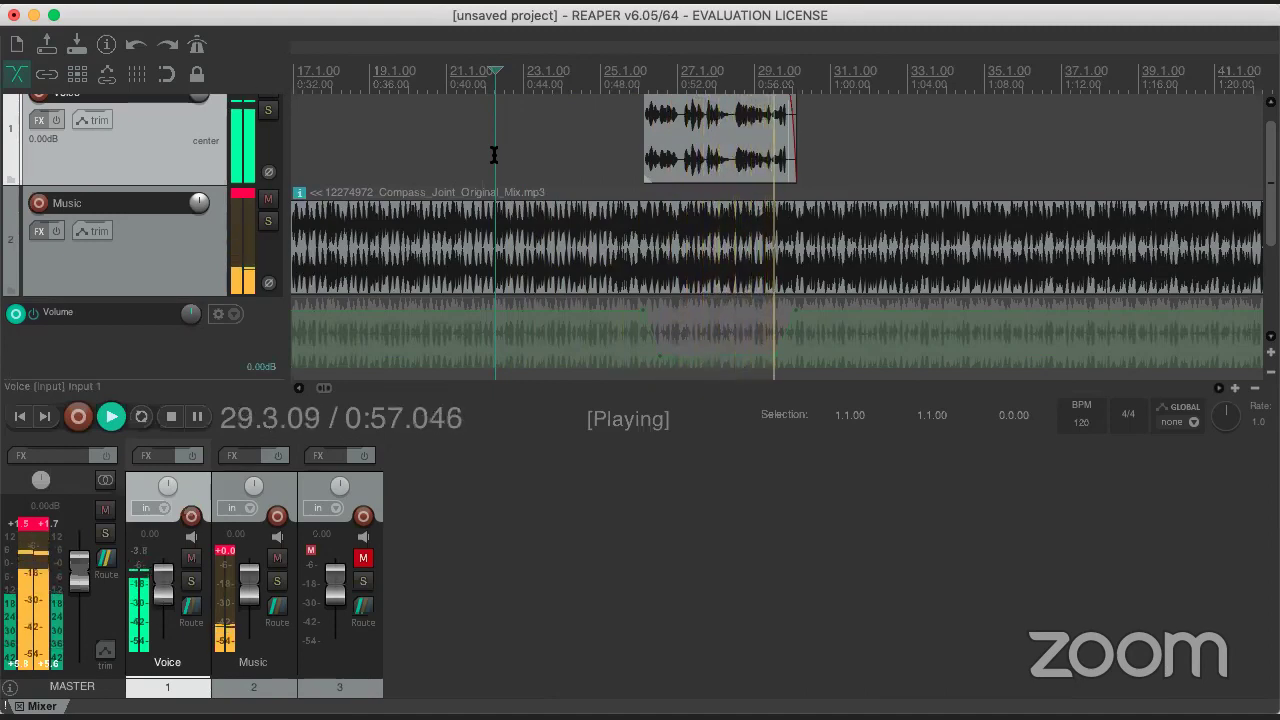
key(space)
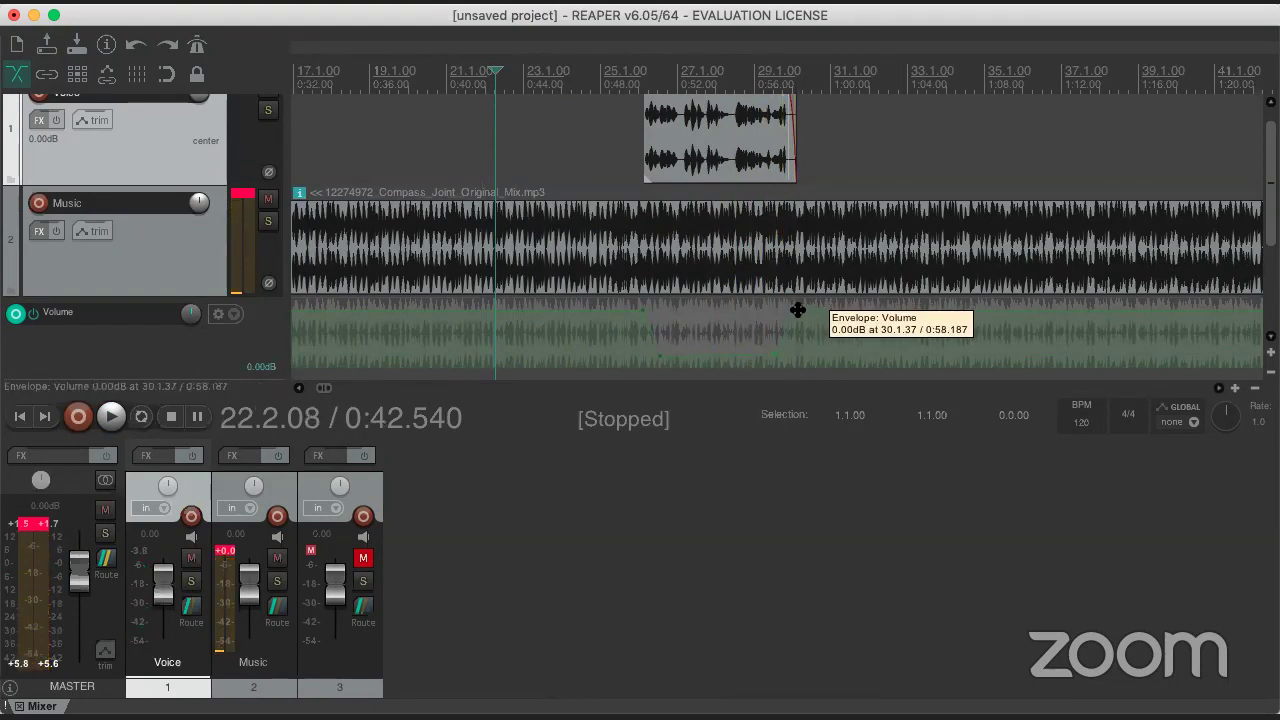
- Adjust the Music track's volume envelope points so the dip under the voice clip ends slightly later
drag(797, 308, 776, 358)
drag(657, 357, 658, 344)
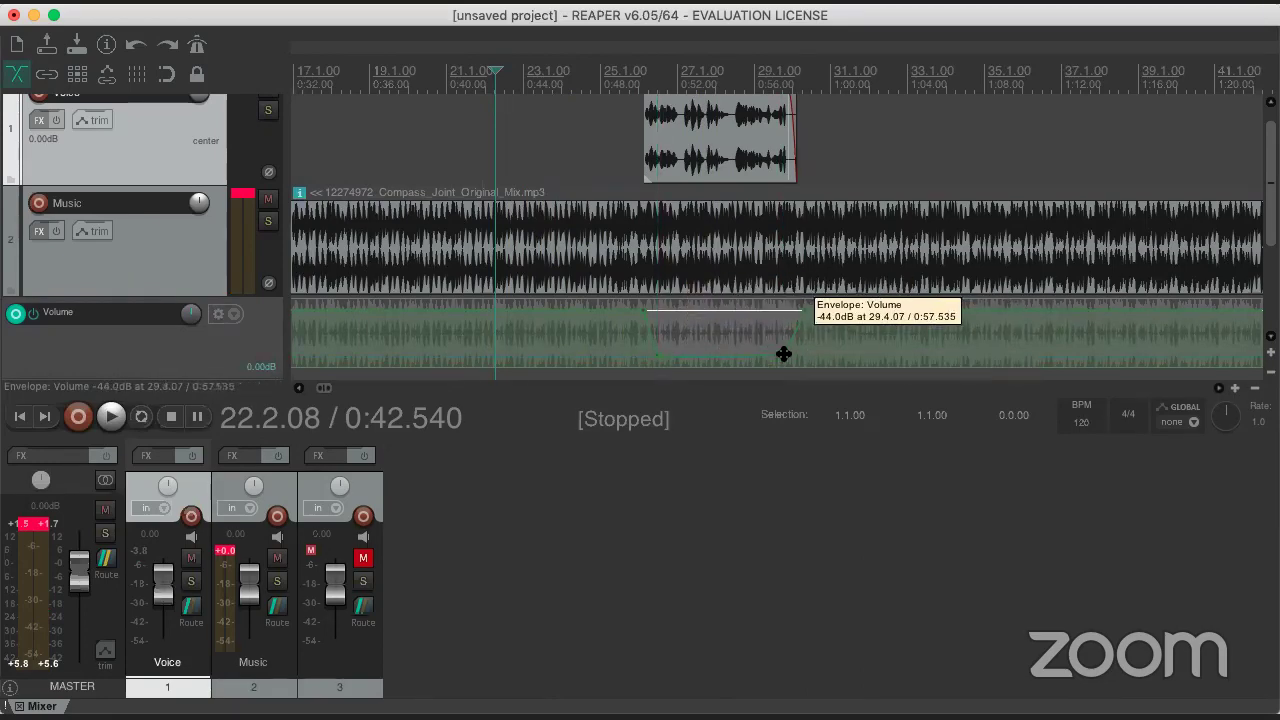
drag(780, 354, 780, 357)
drag(657, 352, 653, 347)
- Audition the dip from just before the voice clip, raise its level to about -41 dB, and delay the music's fade back in
click(633, 176)
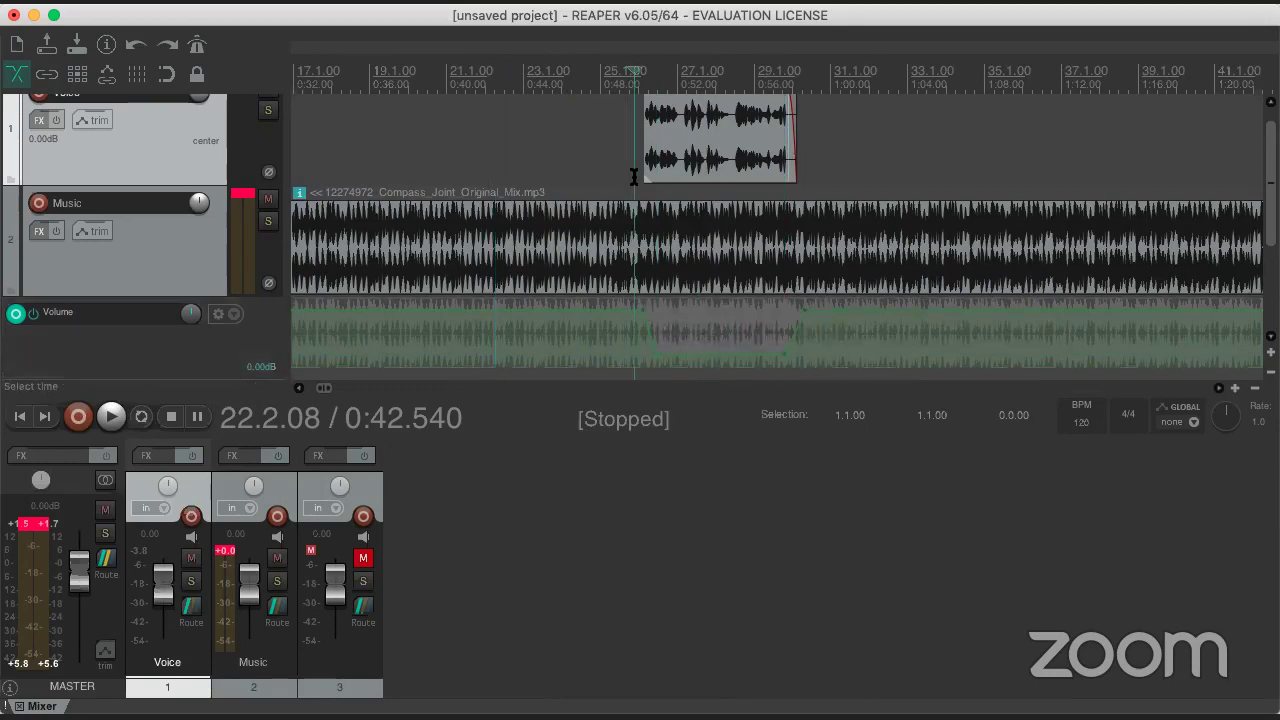
key(space)
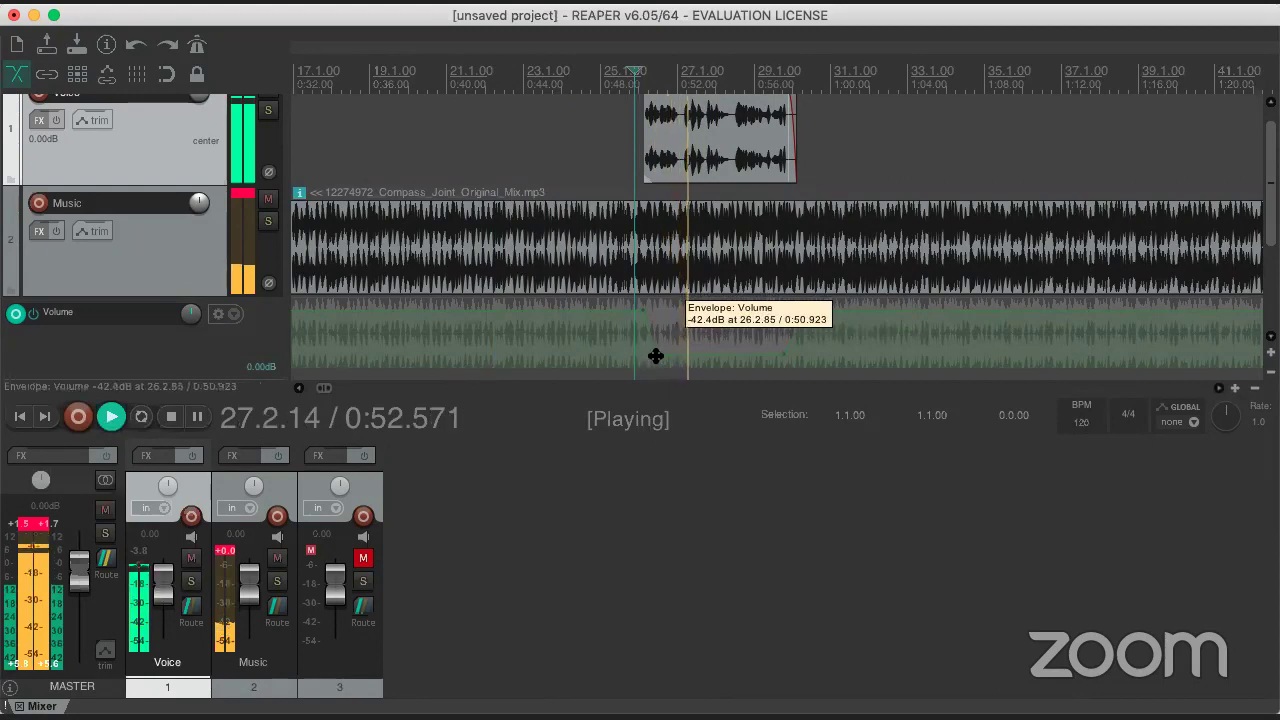
mouse_move(657, 354)
mouse_down()
mouse_move(653, 340)
mouse_move(785, 352)
mouse_move(779, 332)
mouse_up()
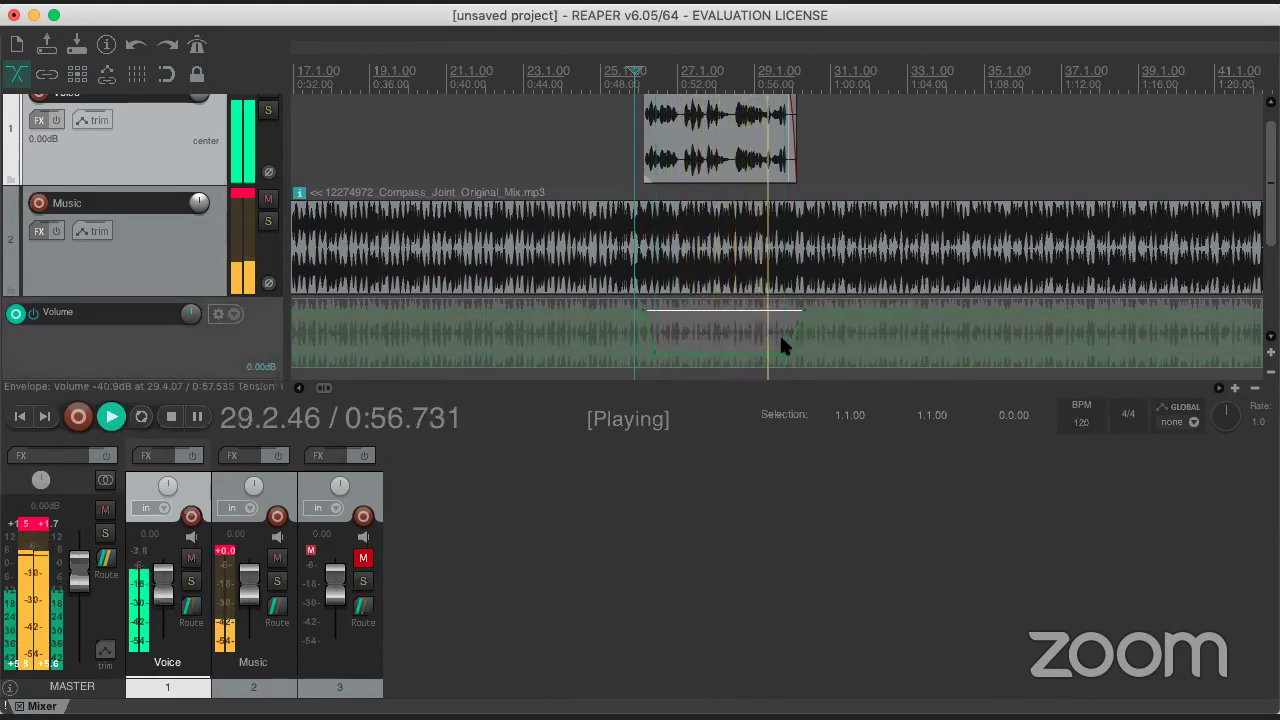
key(space)
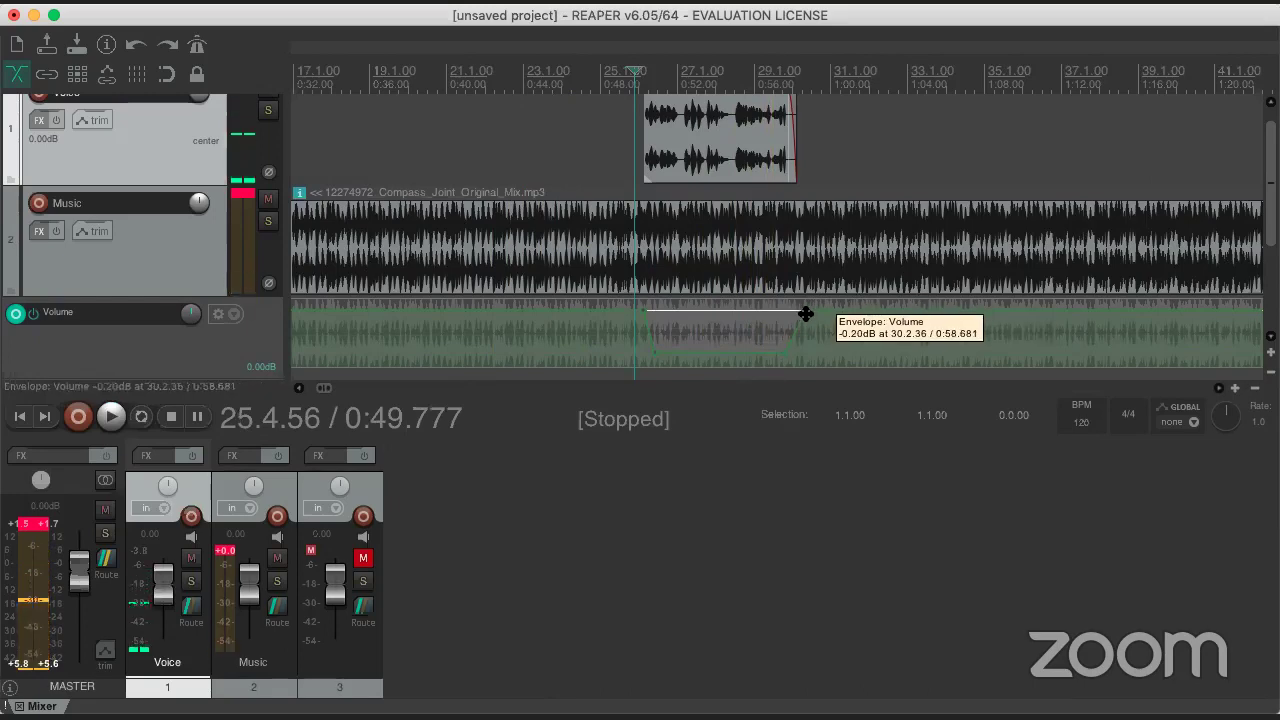
drag(803, 316, 821, 304)
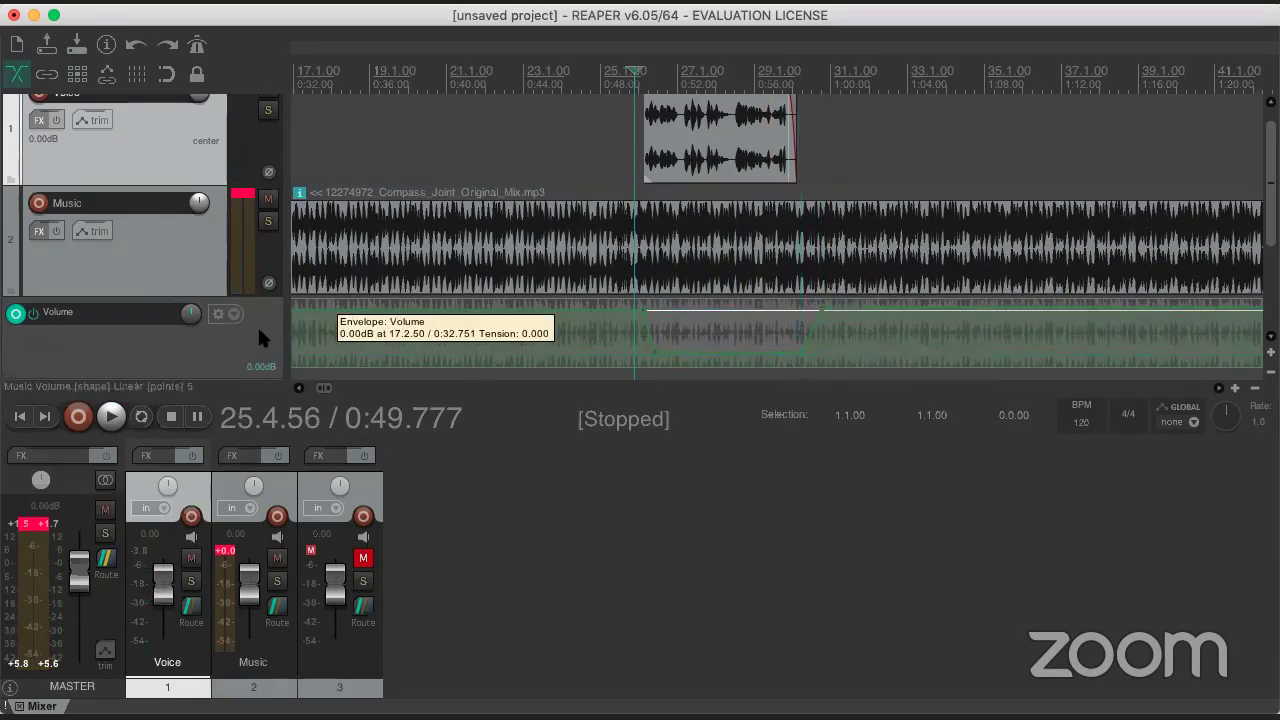
- Undo the Music track's volume envelope edits, back to before the envelope was shown and the track renamed
key(super+z)
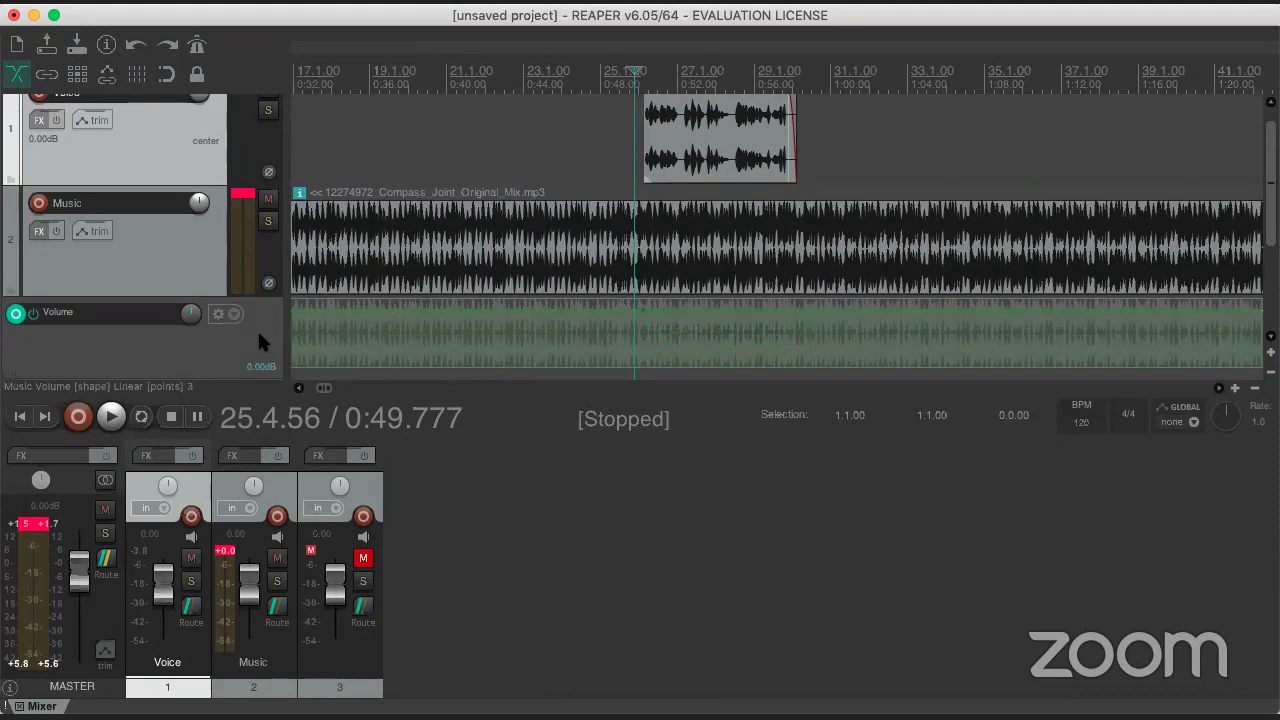
key(super+z)
key(super+z)
key(super+z)
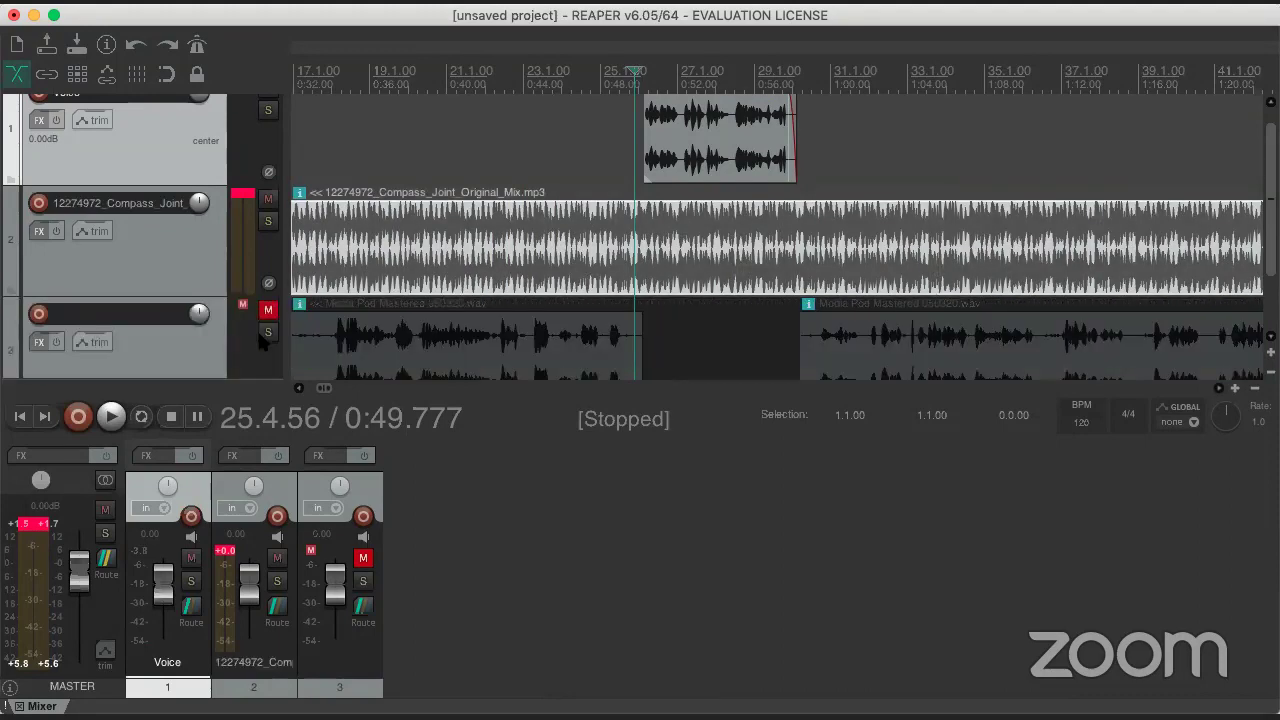
- Place the edit cursor at about 0:37.6 in the empty part of the Voice track
click(401, 114)
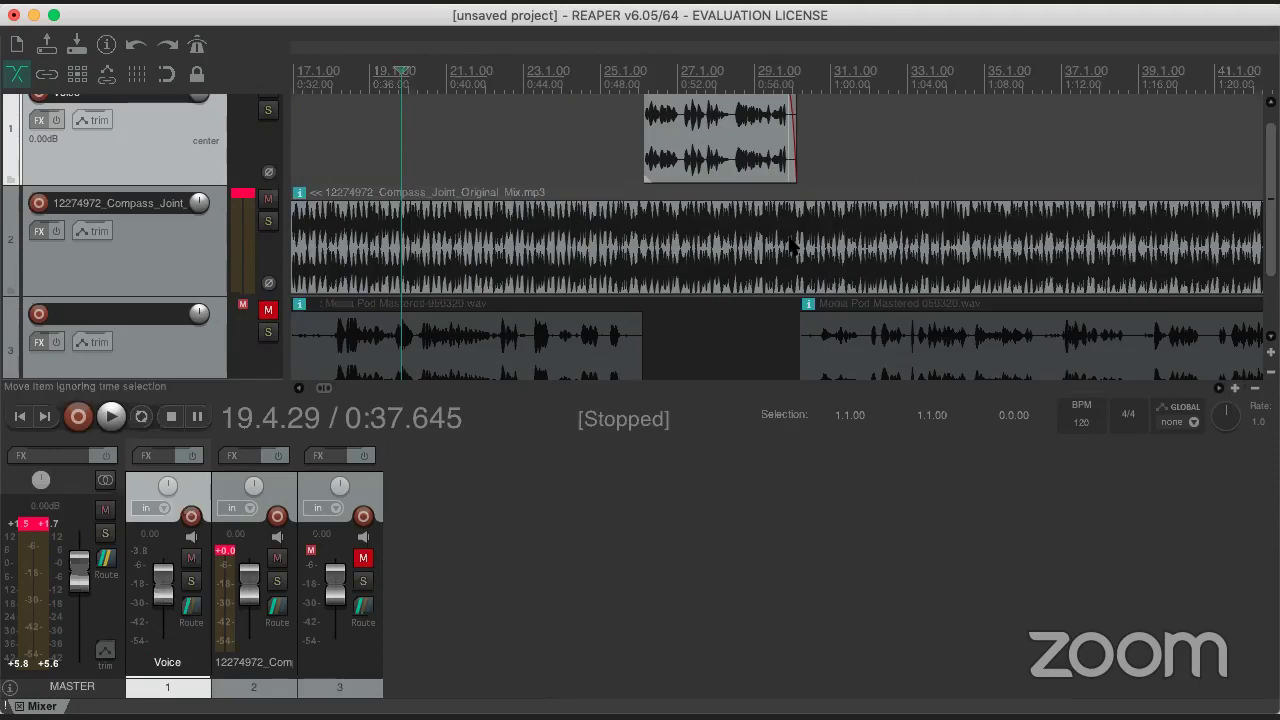
scroll(790, 245, left, 5)
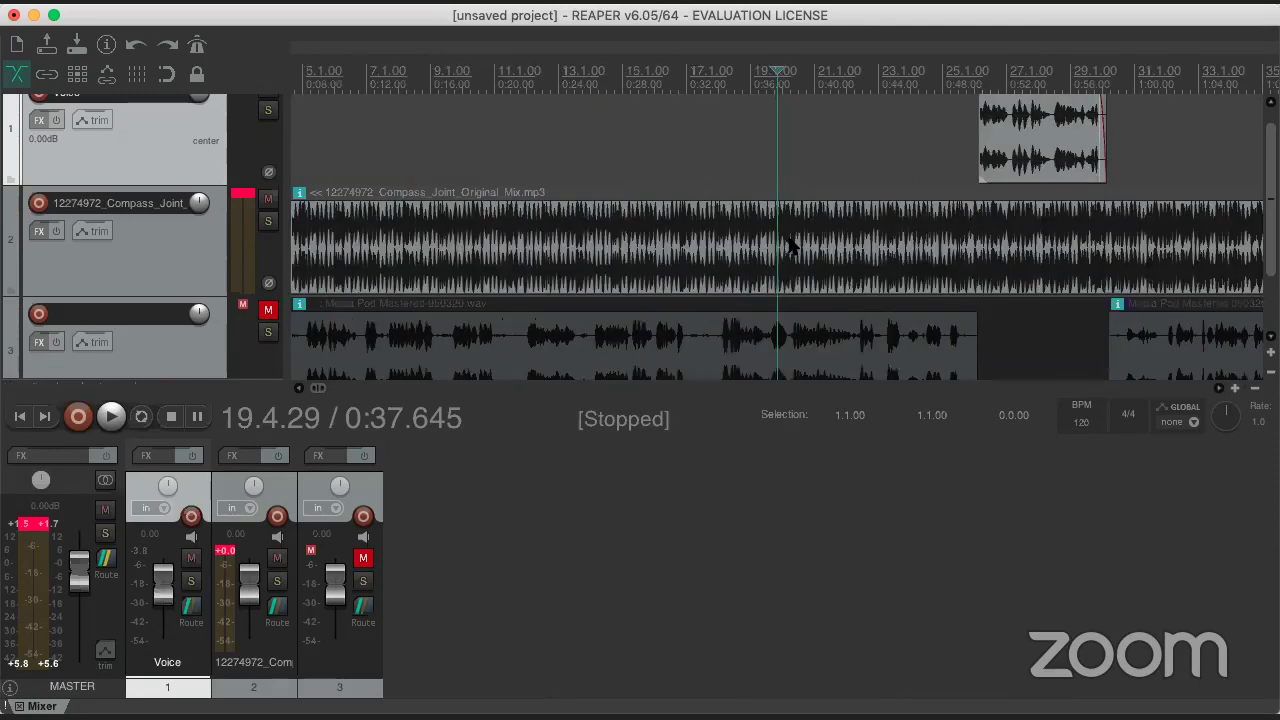
scroll(790, 245, down, 3)
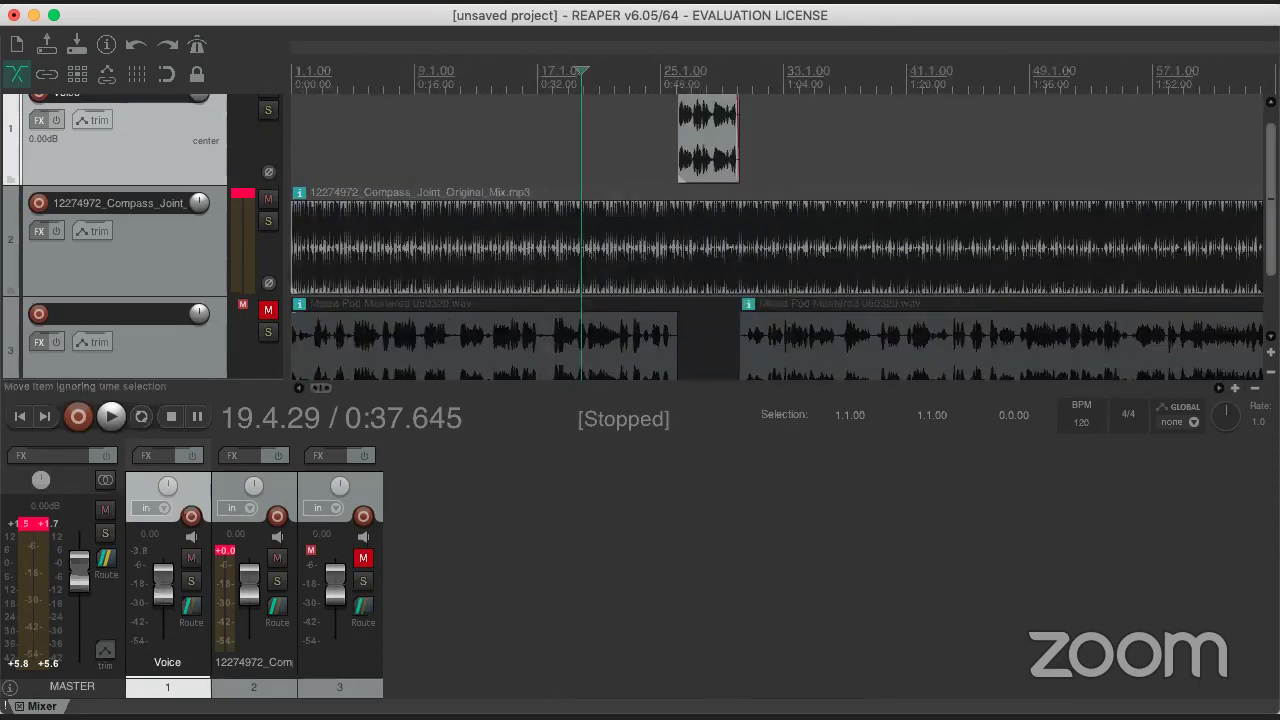
scroll(1270, 190, down, 3)
scroll(1270, 190, up, 1)
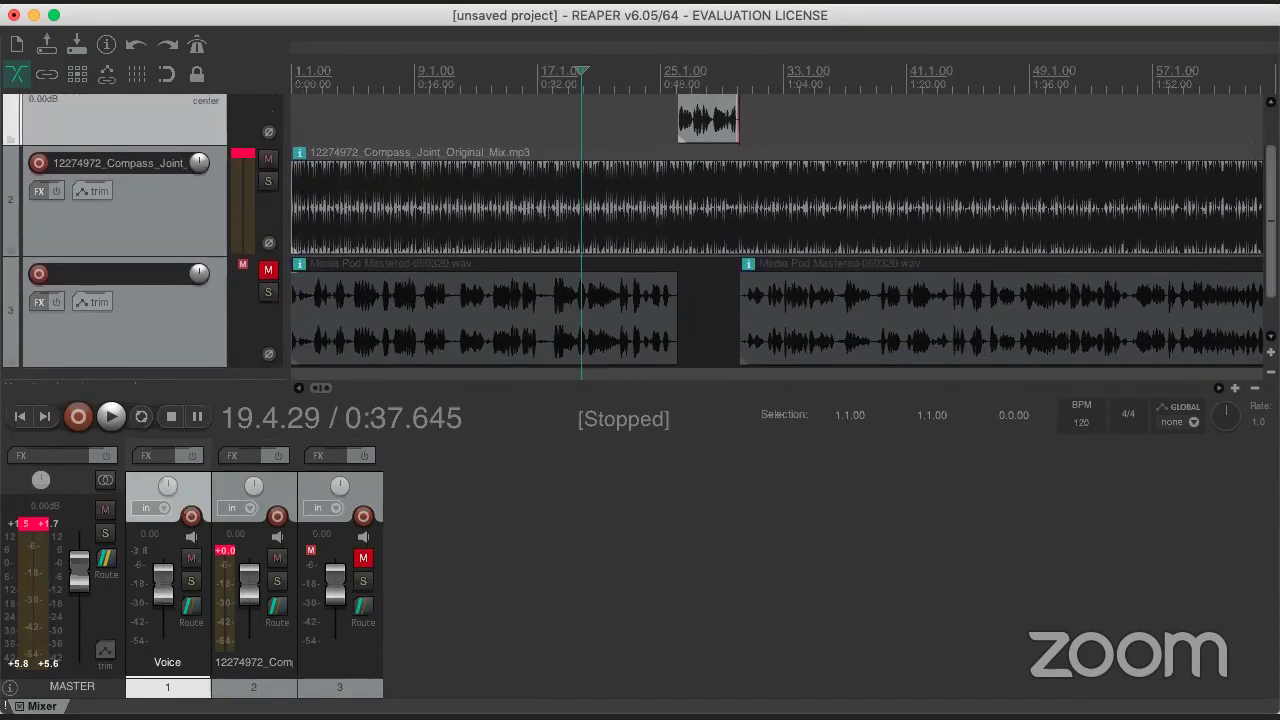
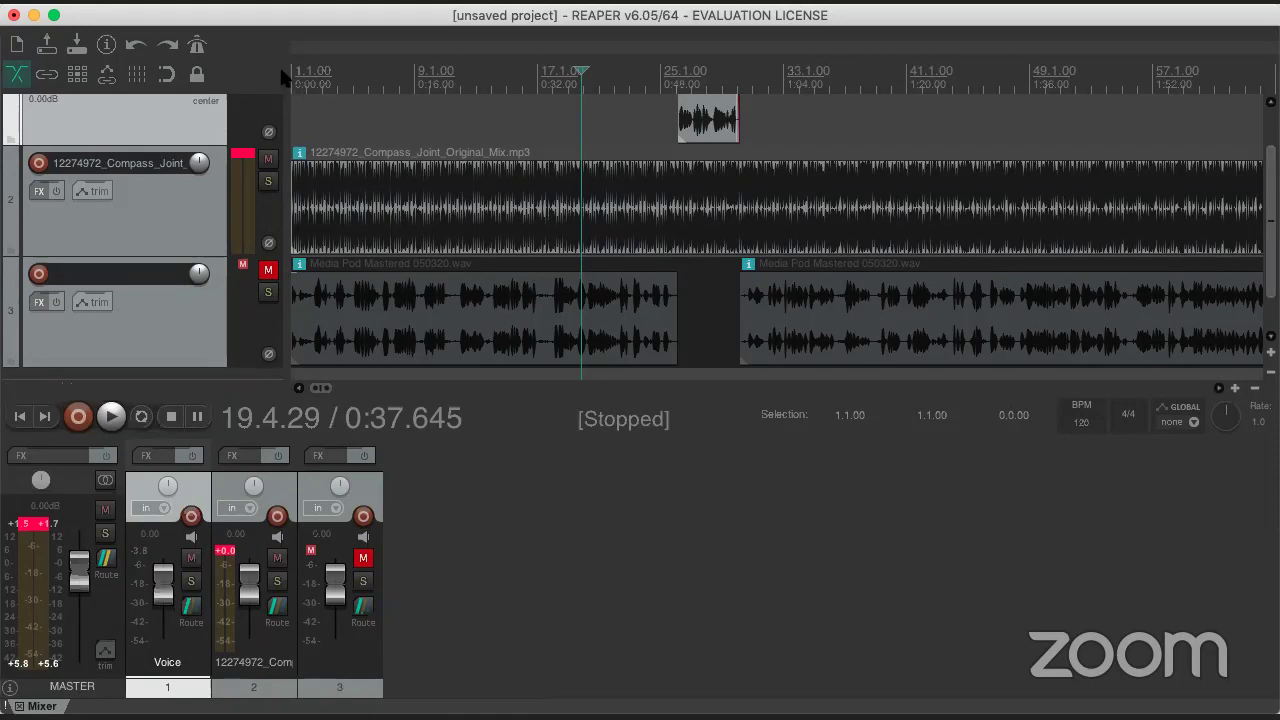
- Open the audio device preferences and choose JBL Flip 2 as the audio device
click(135, 2)
click(135, 2)
click(70, 2)
mouse_move(135, 4)
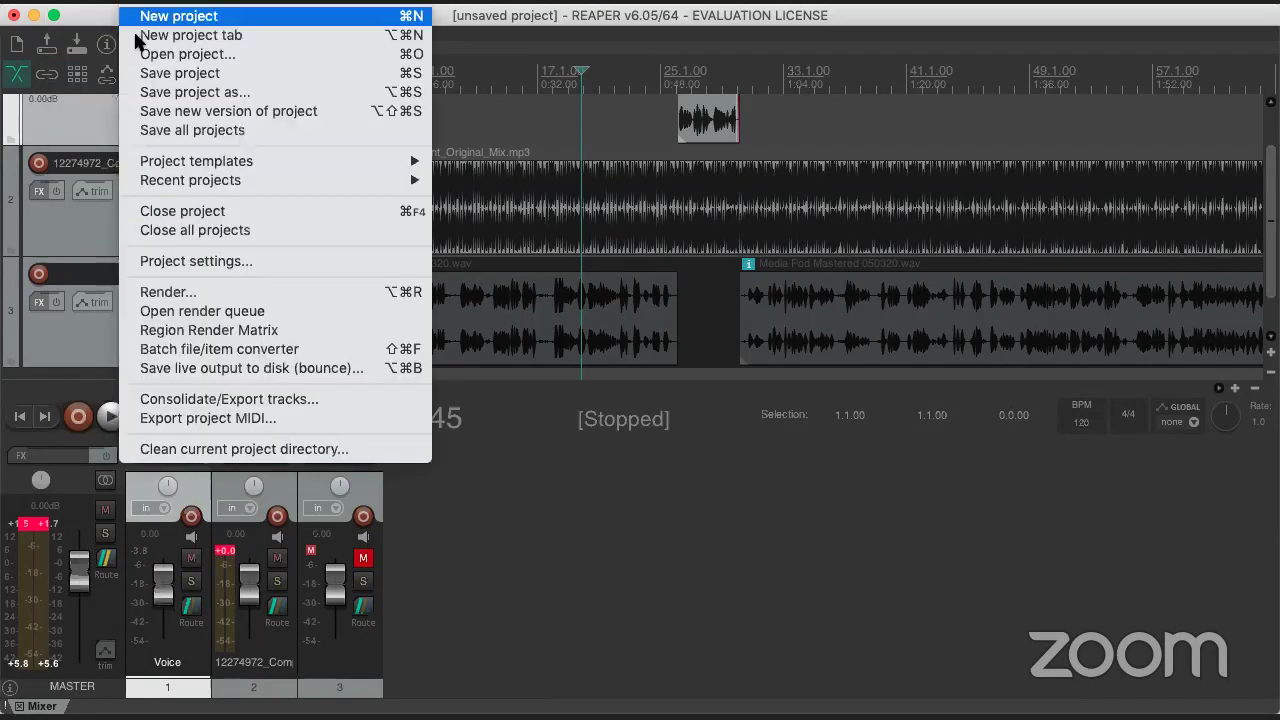
mouse_move(80, 2)
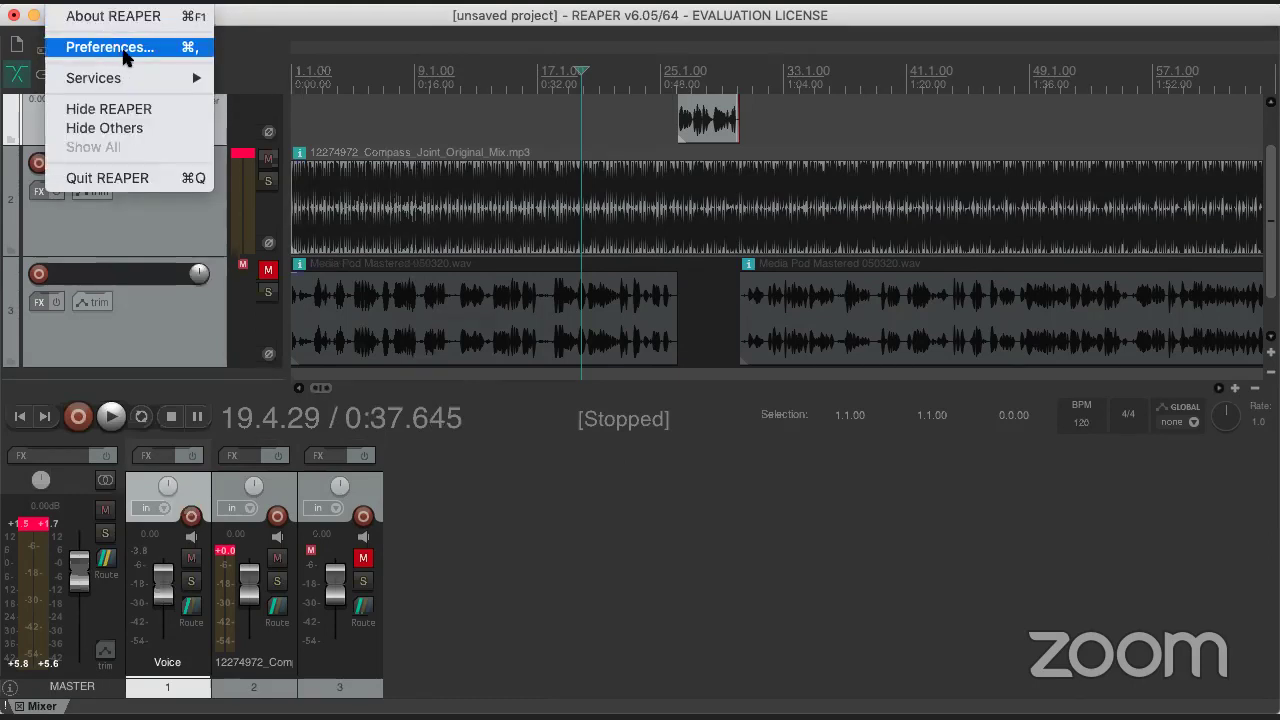
click(124, 54)
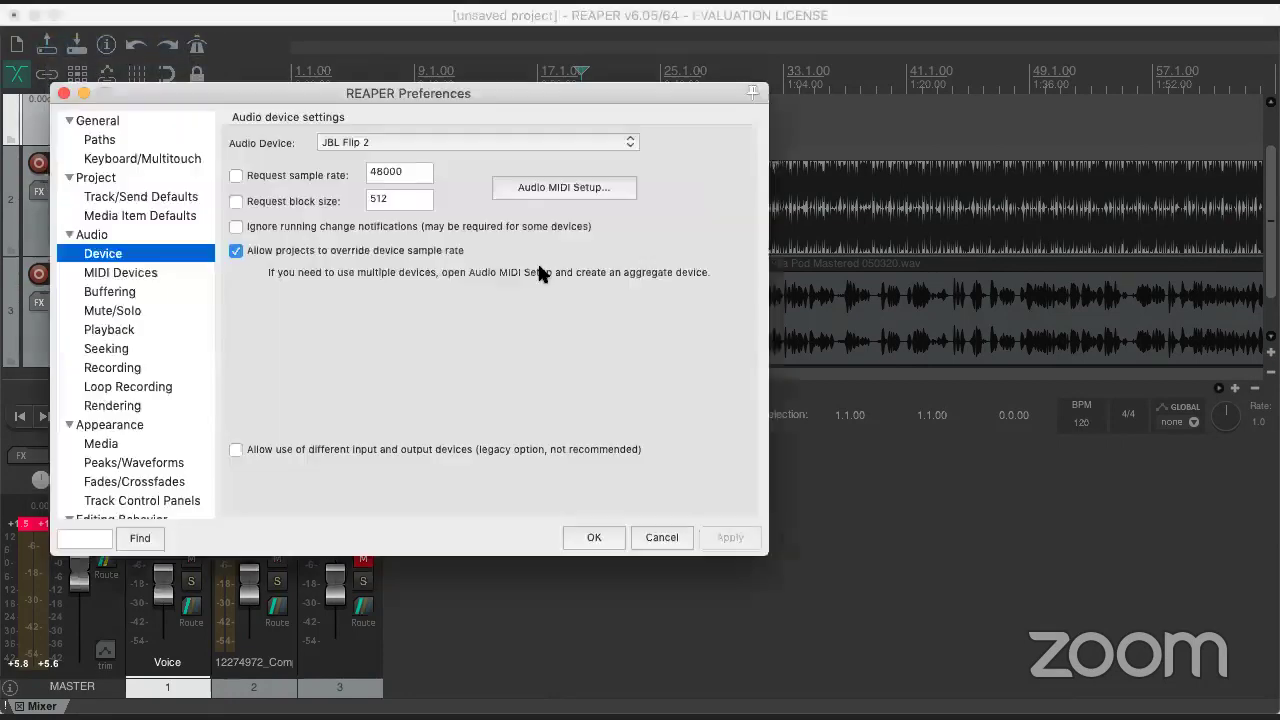
click(373, 145)
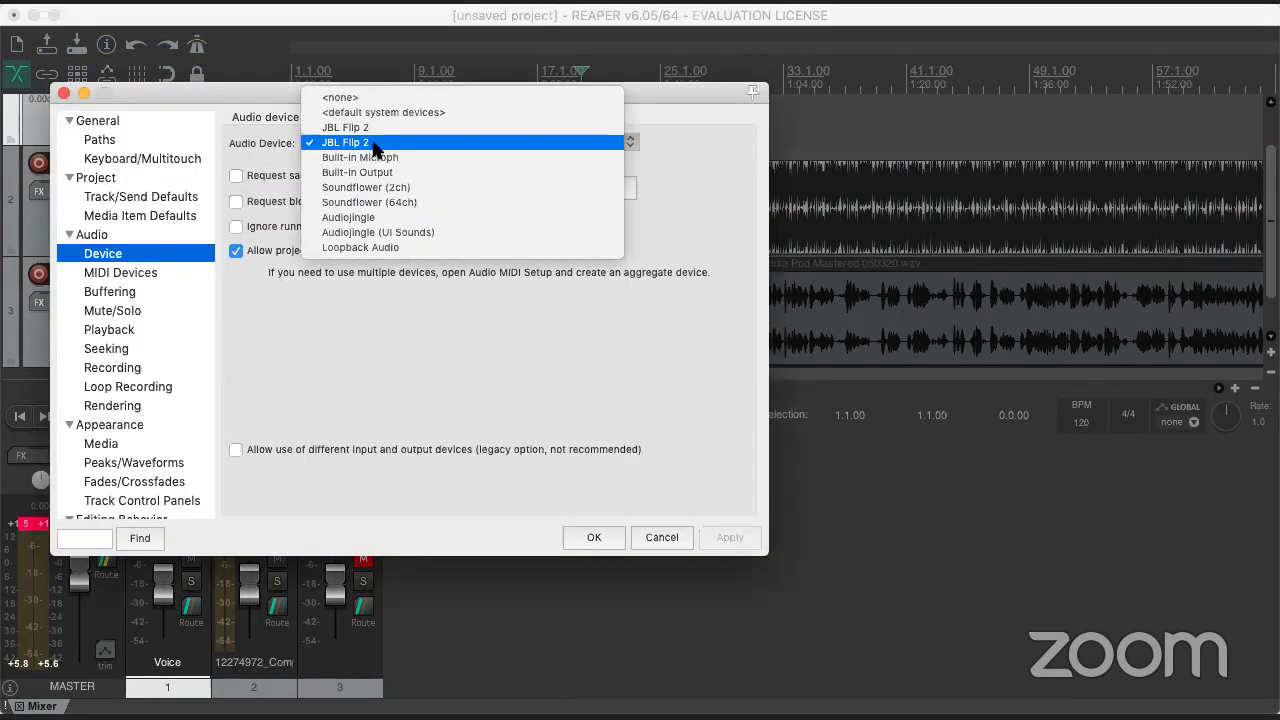
click(373, 145)
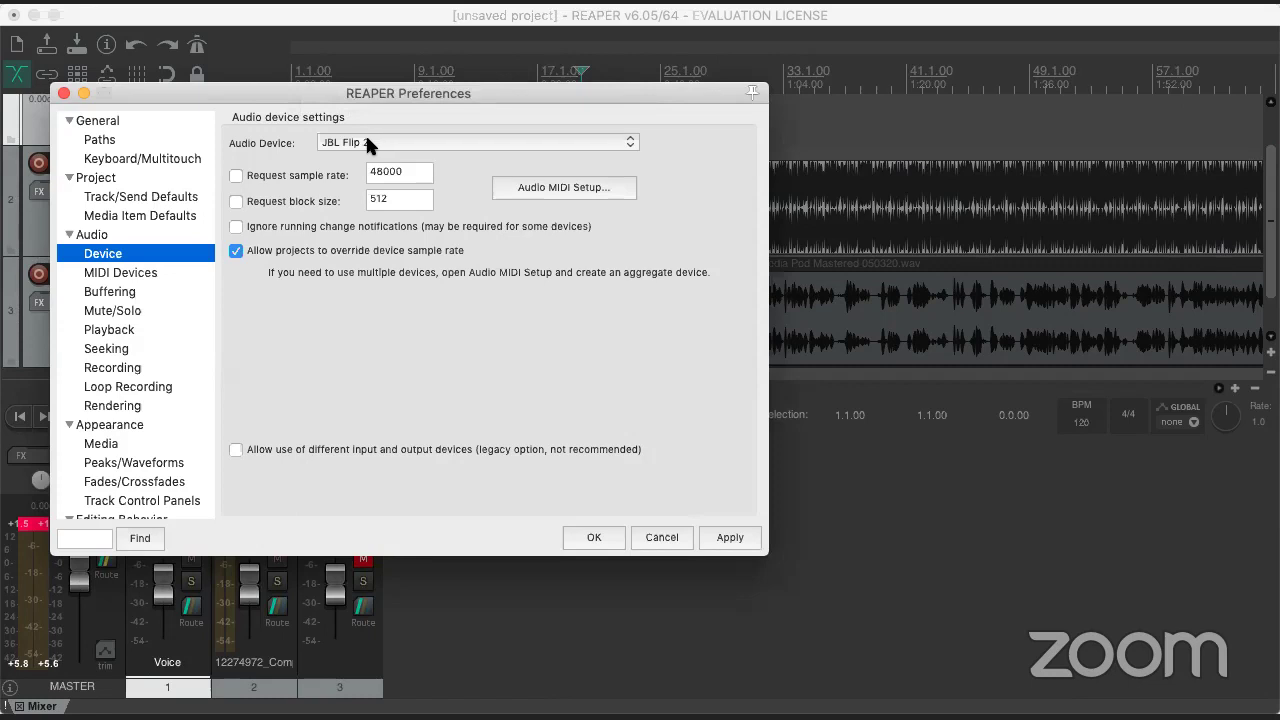
- Review the Recording preferences, return to the audio device settings, and confirm the preferences
scroll(145, 384, down, 5)
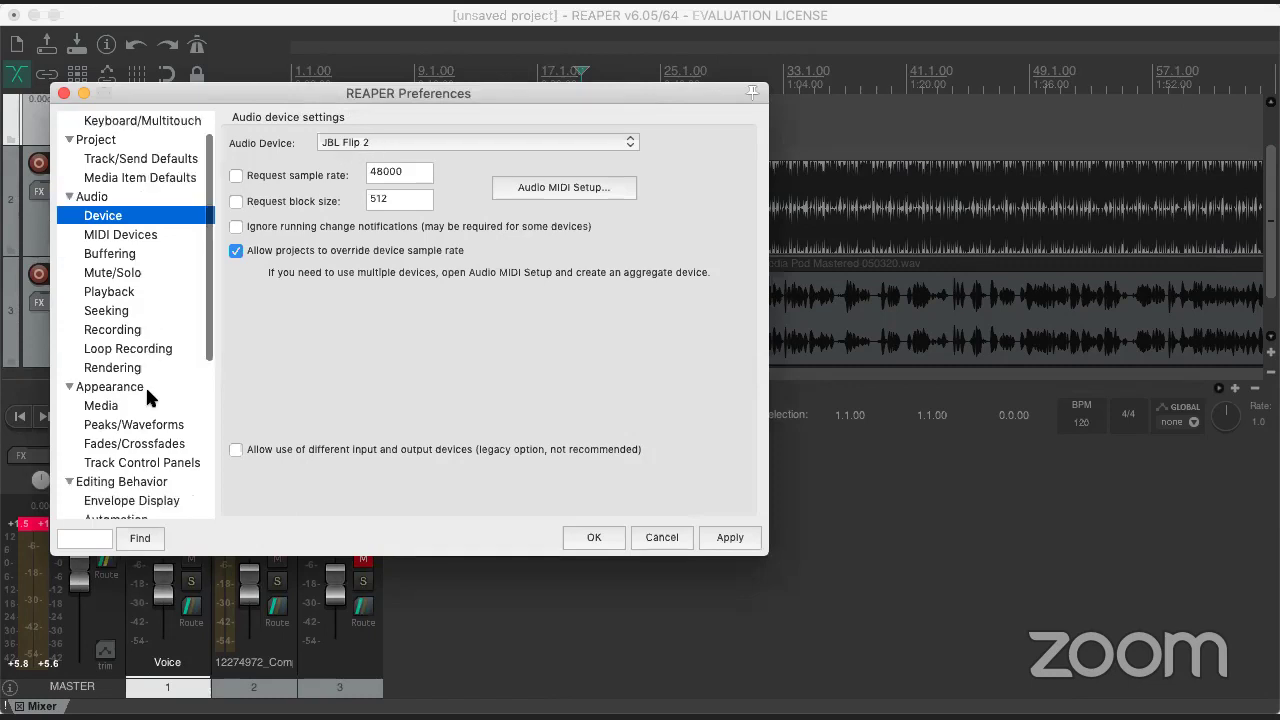
scroll(147, 396, down, 2)
scroll(147, 396, up, 7)
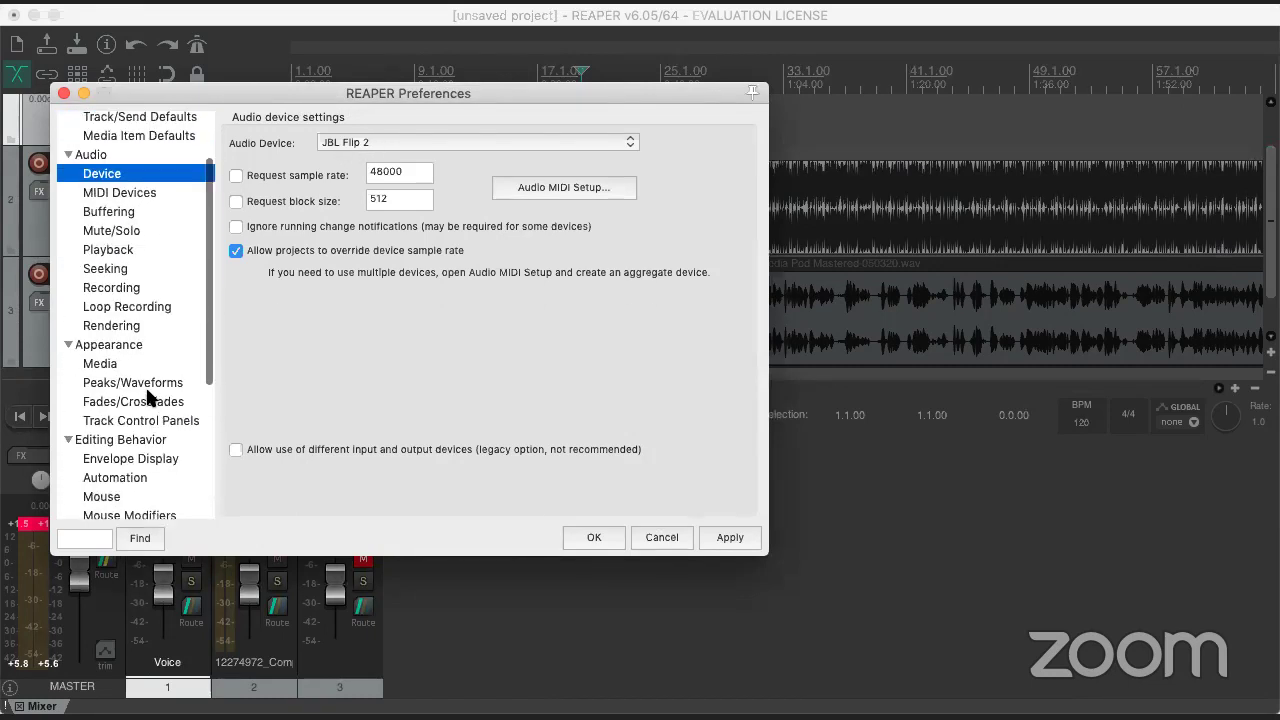
click(126, 369)
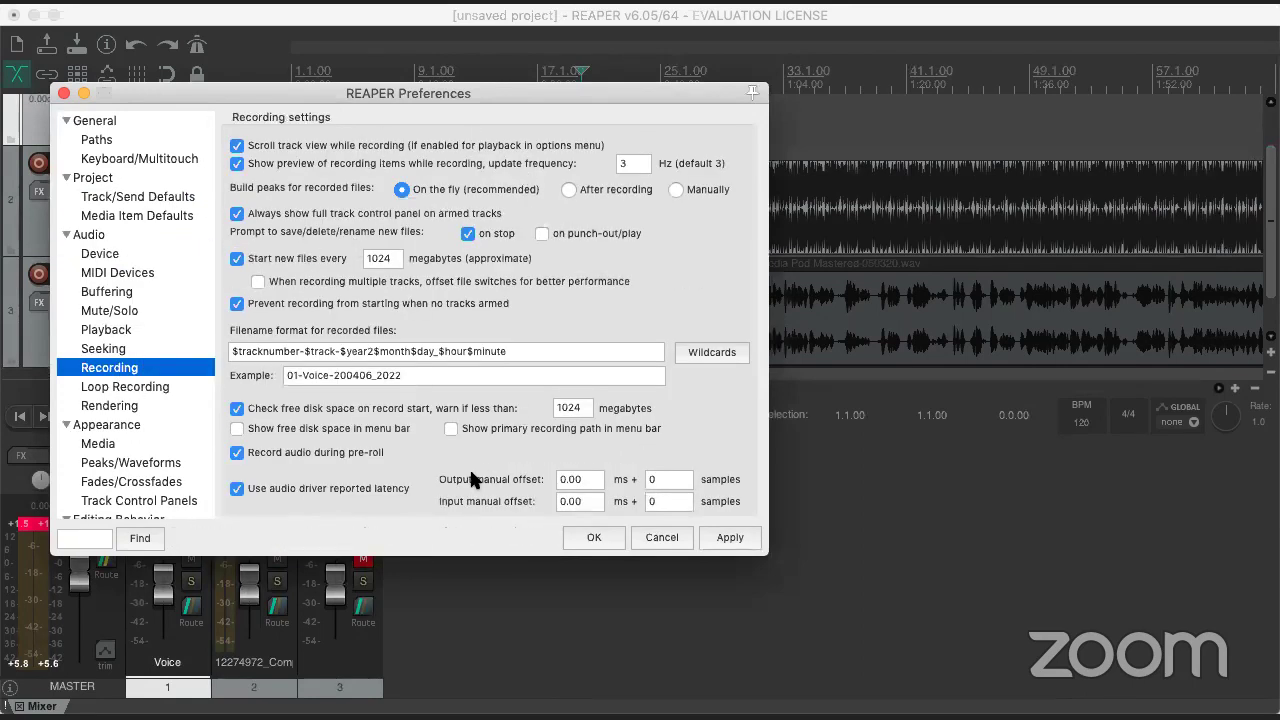
click(138, 273)
click(135, 255)
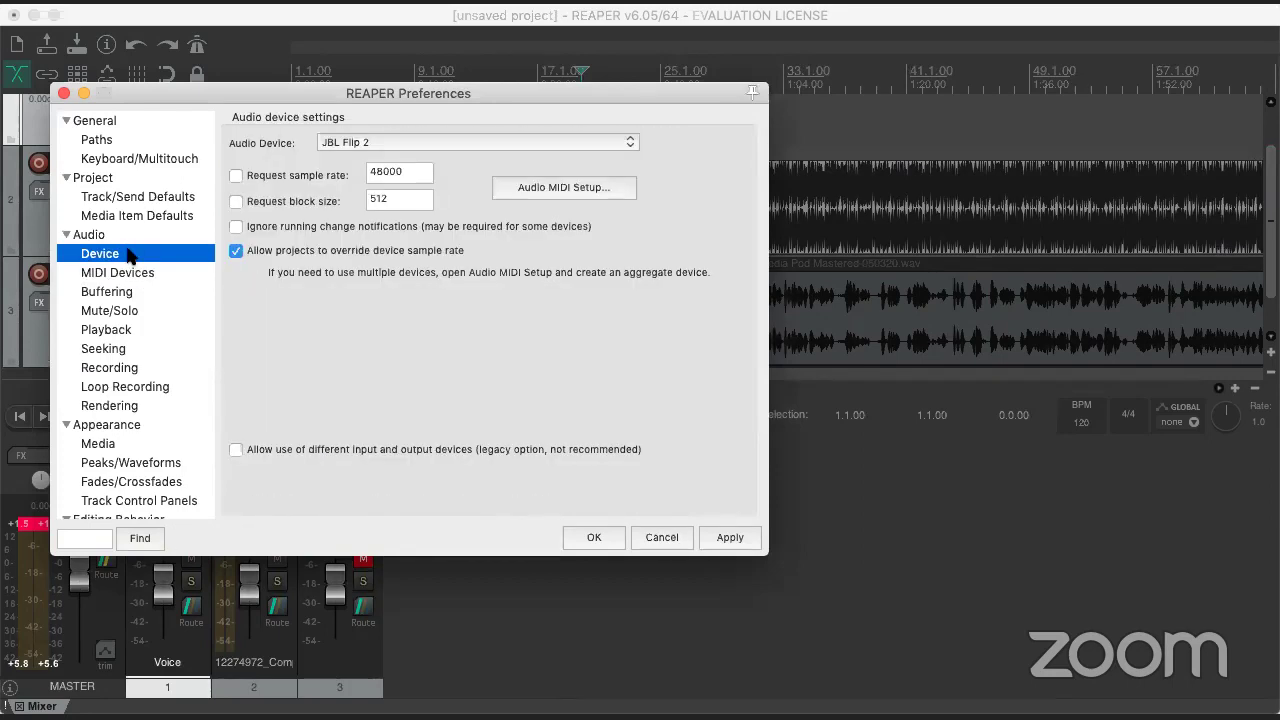
click(594, 538)
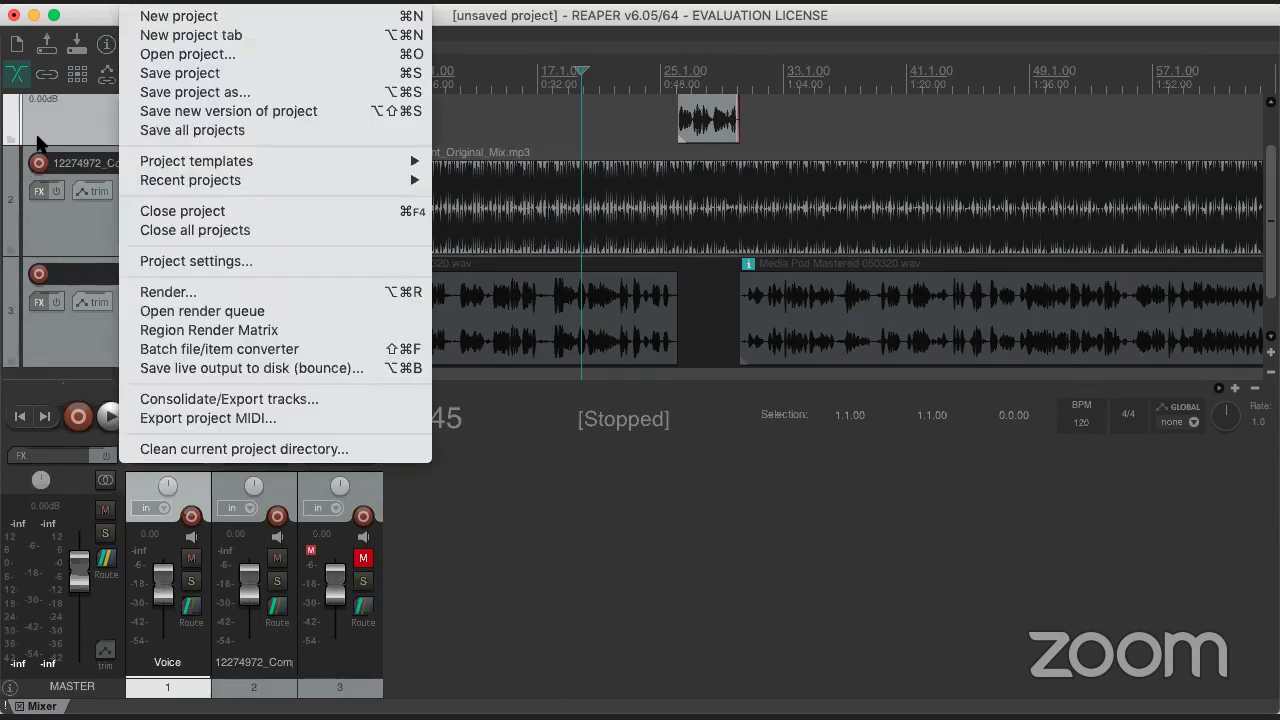
- Reopen the preferences and examine the audio, MIDI device, media item default and recording settings, closing without changes
key(Left)
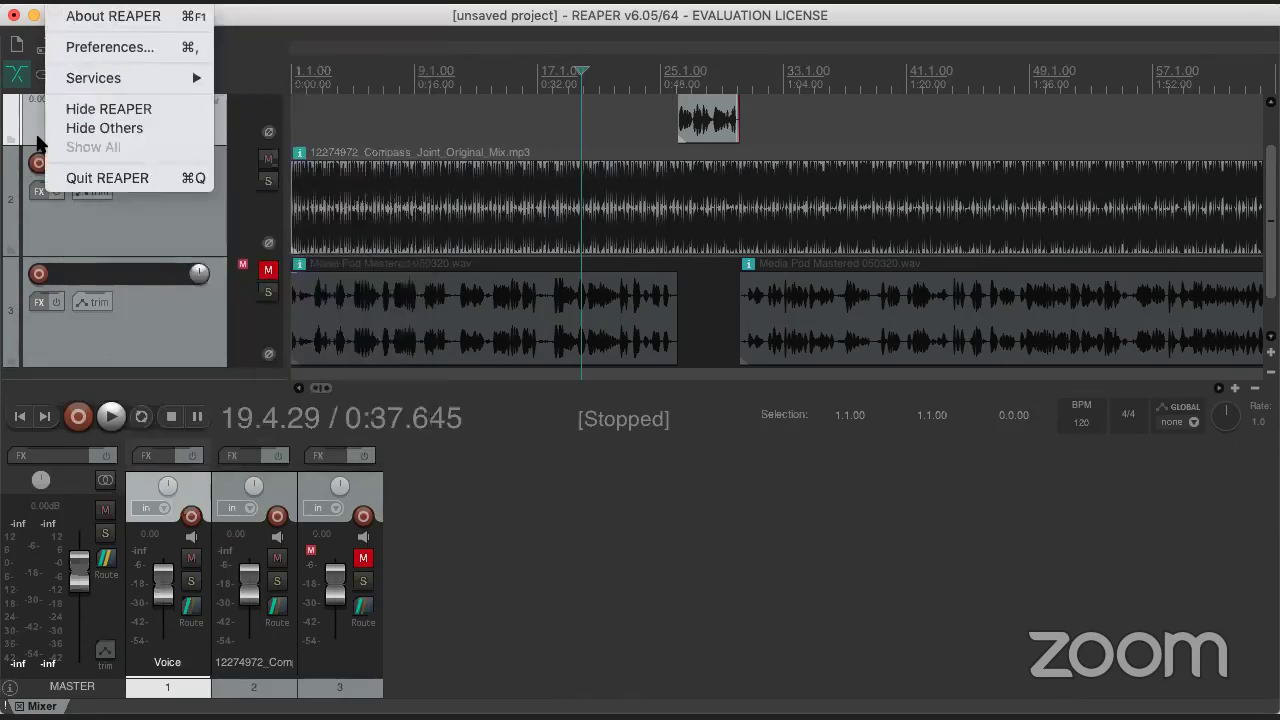
click(155, 48)
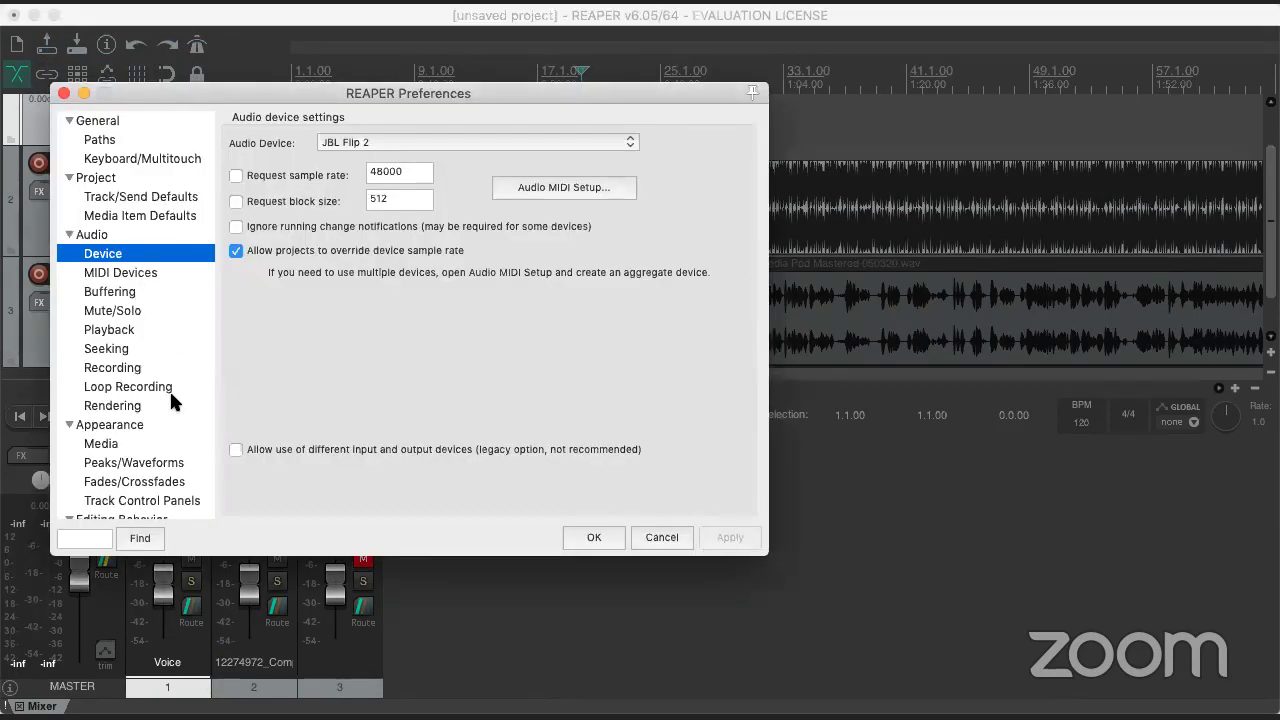
click(145, 311)
click(142, 291)
click(140, 270)
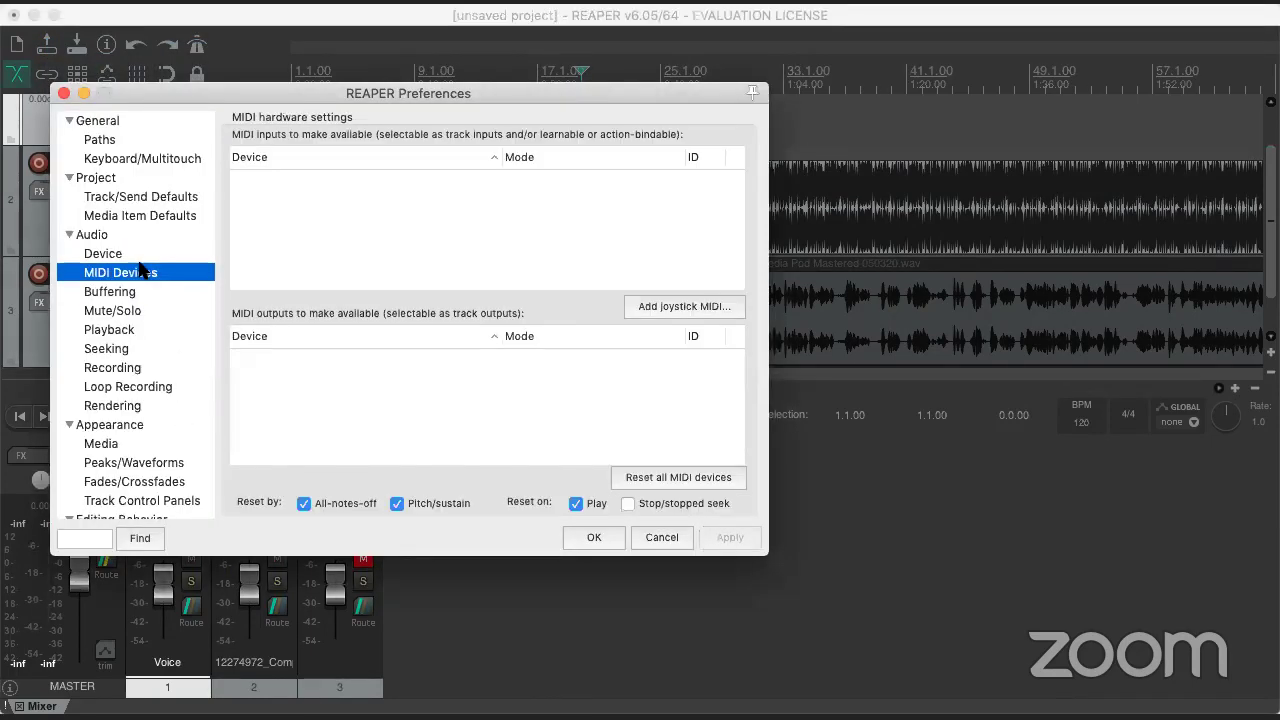
click(140, 256)
click(147, 216)
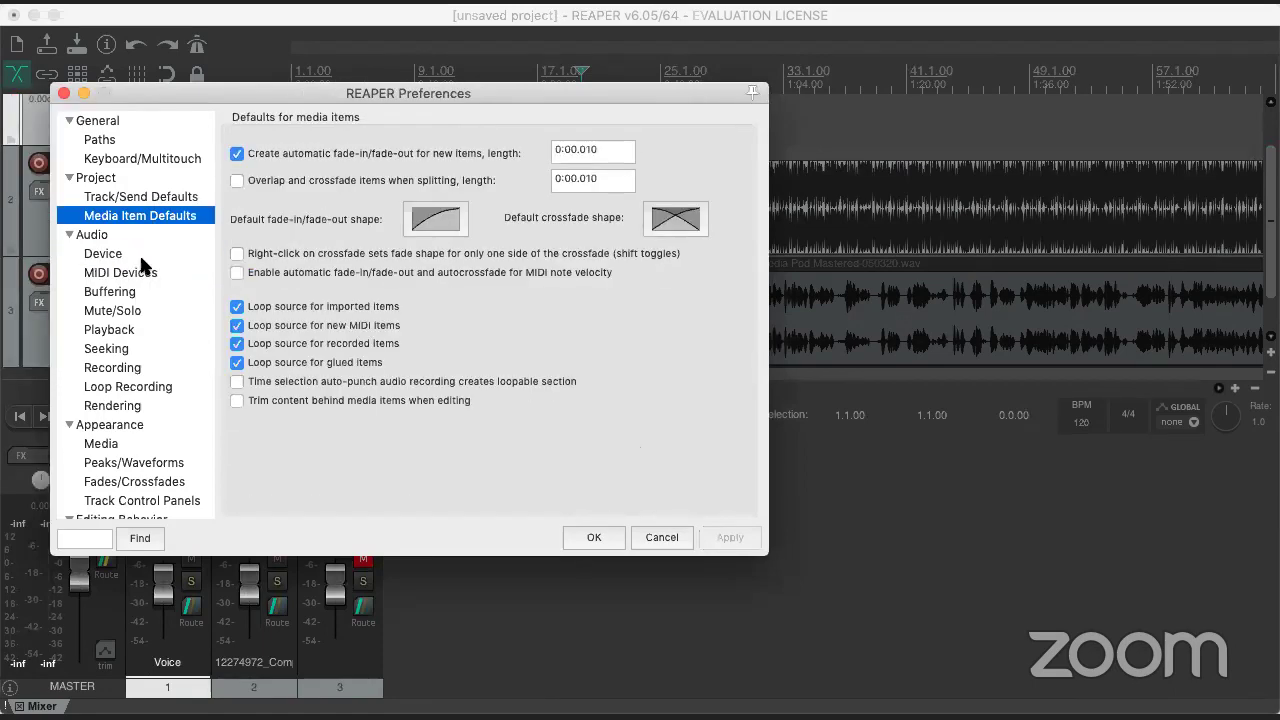
click(127, 324)
click(128, 352)
click(131, 367)
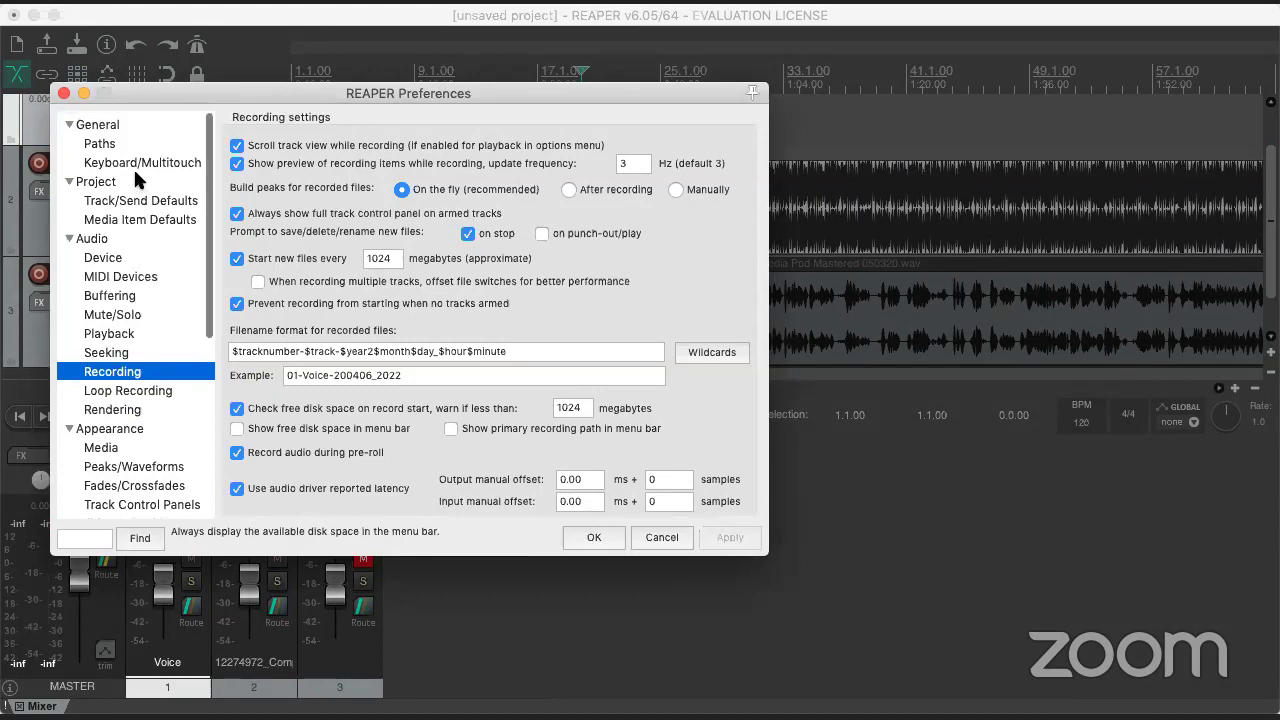
click(63, 94)
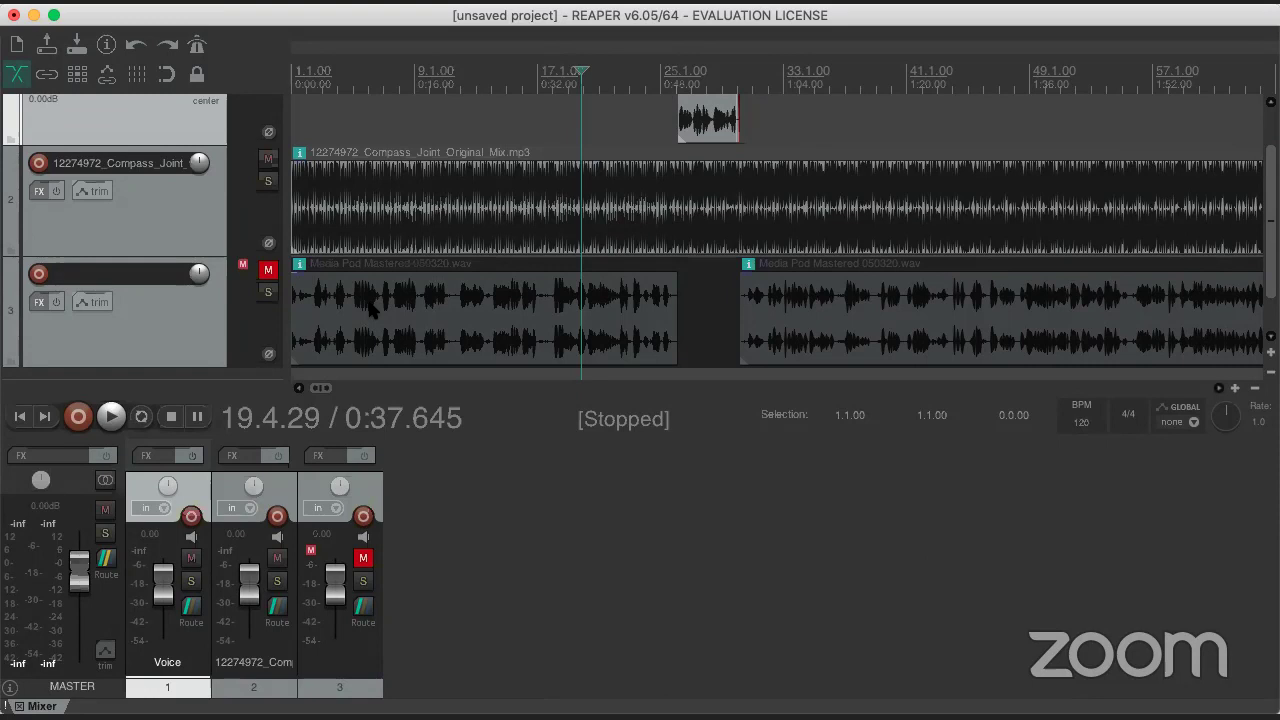
- Remove the Compass Joint Original Mix music track from the project
scroll(926, 325, up, 3)
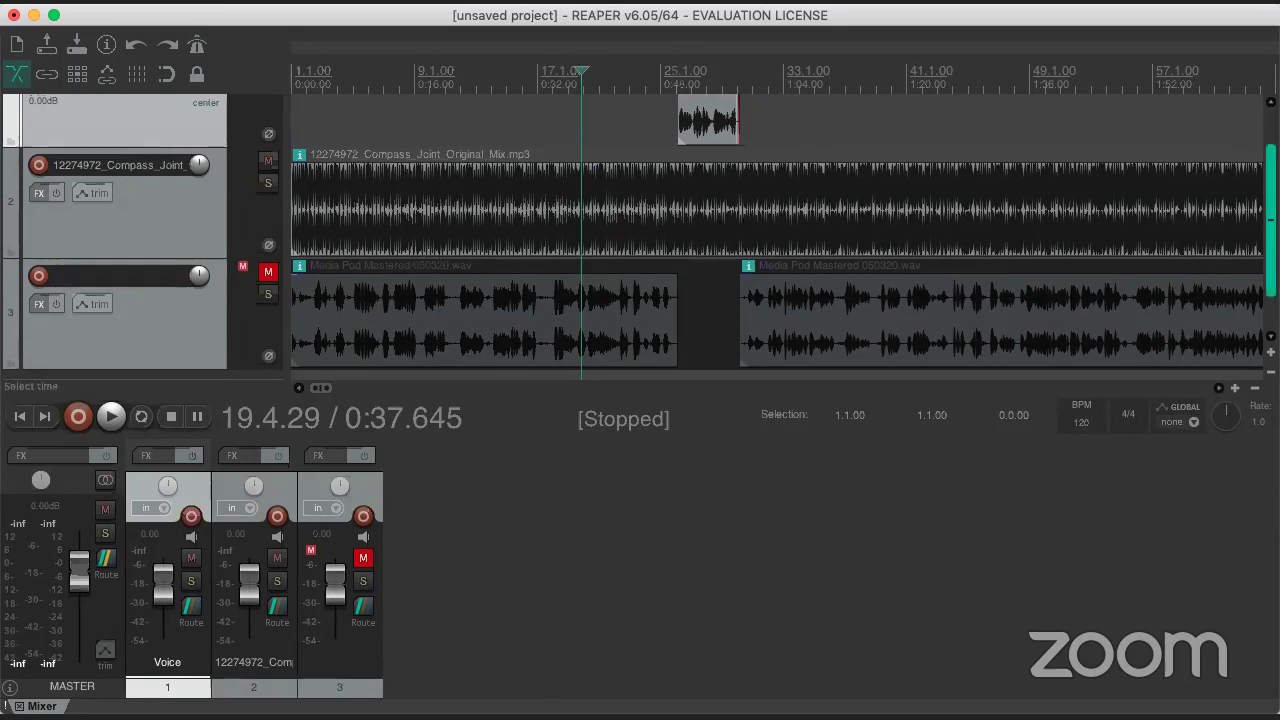
click(199, 254)
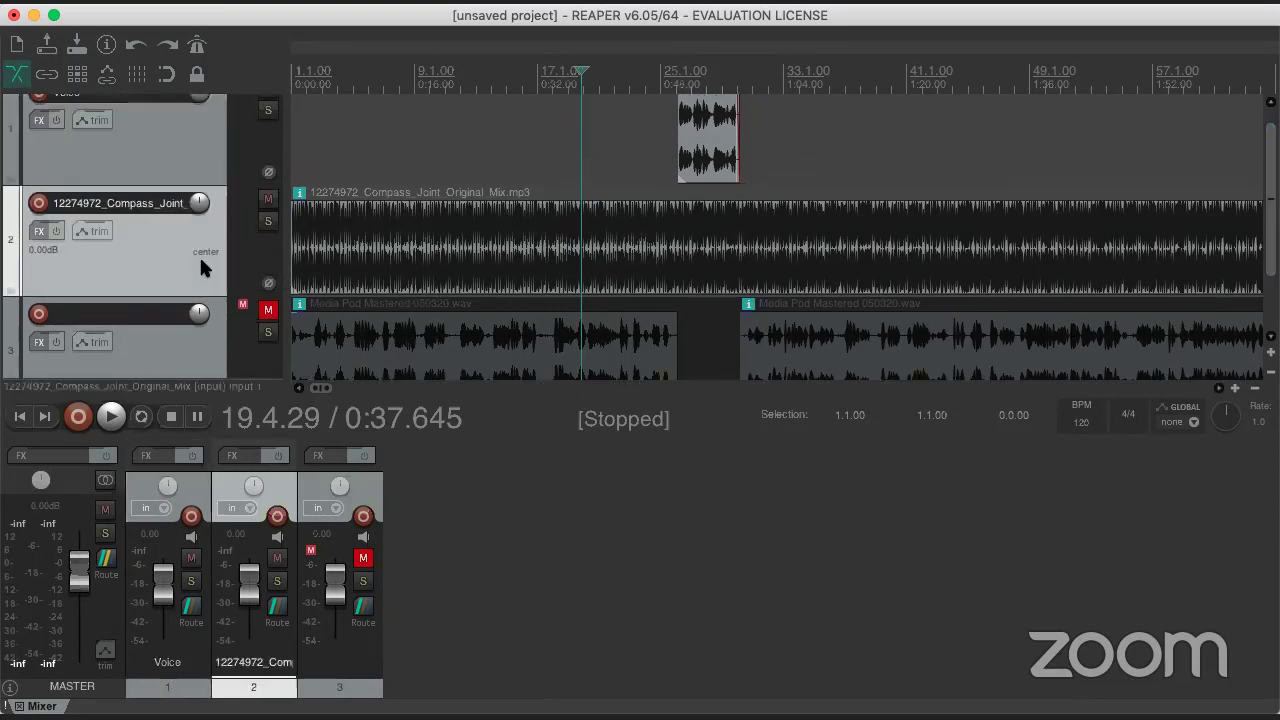
right_click(199, 254)
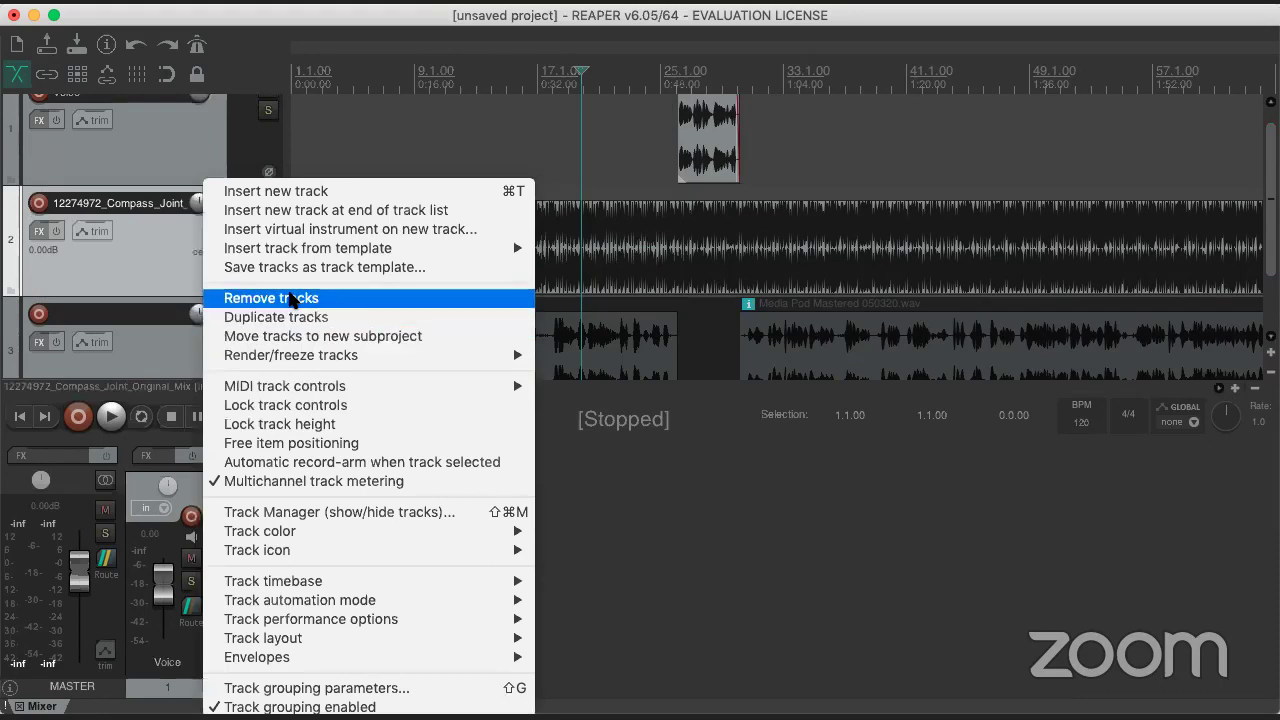
click(290, 298)
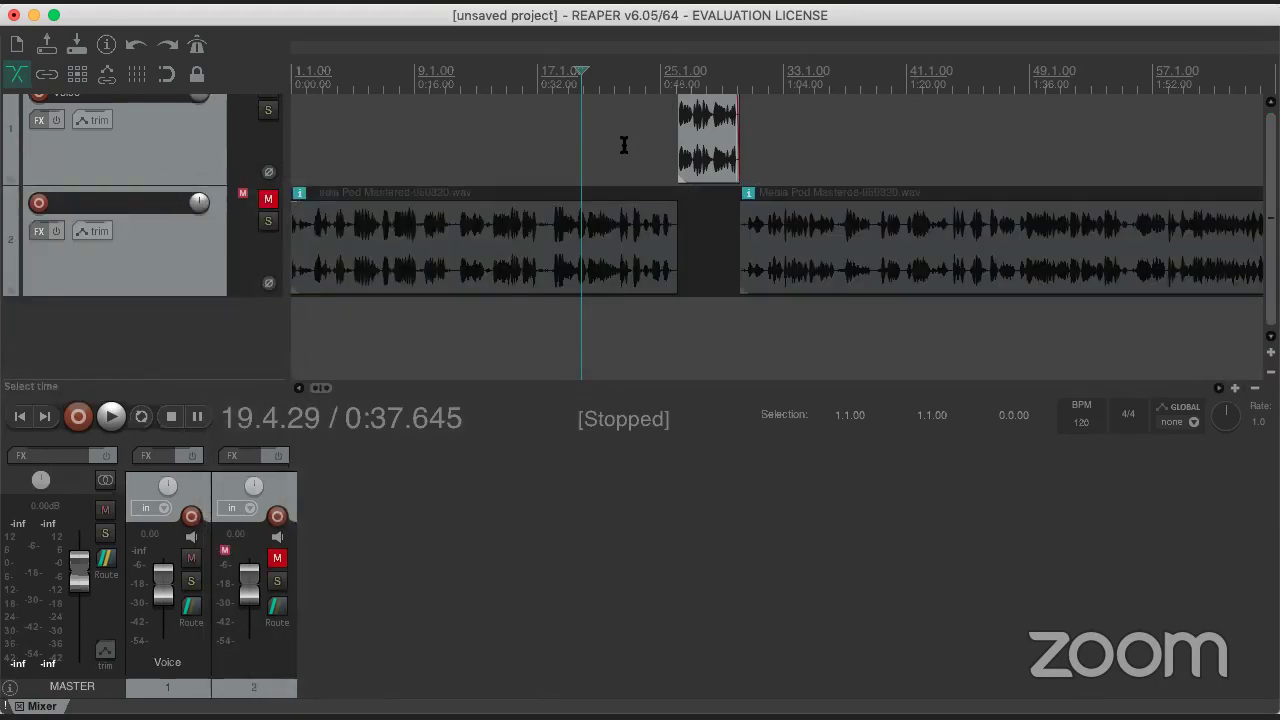
- Unmute track 2, below the Voice track
scroll(836, 210, up, 1)
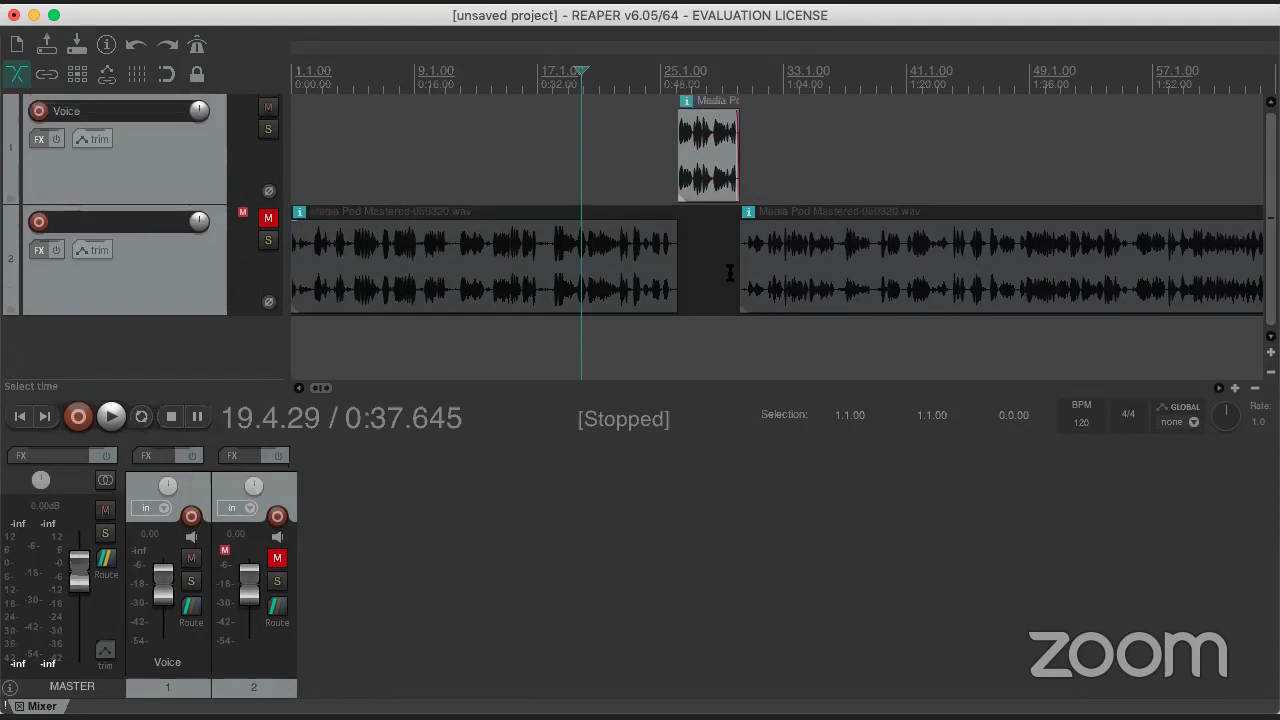
click(844, 266)
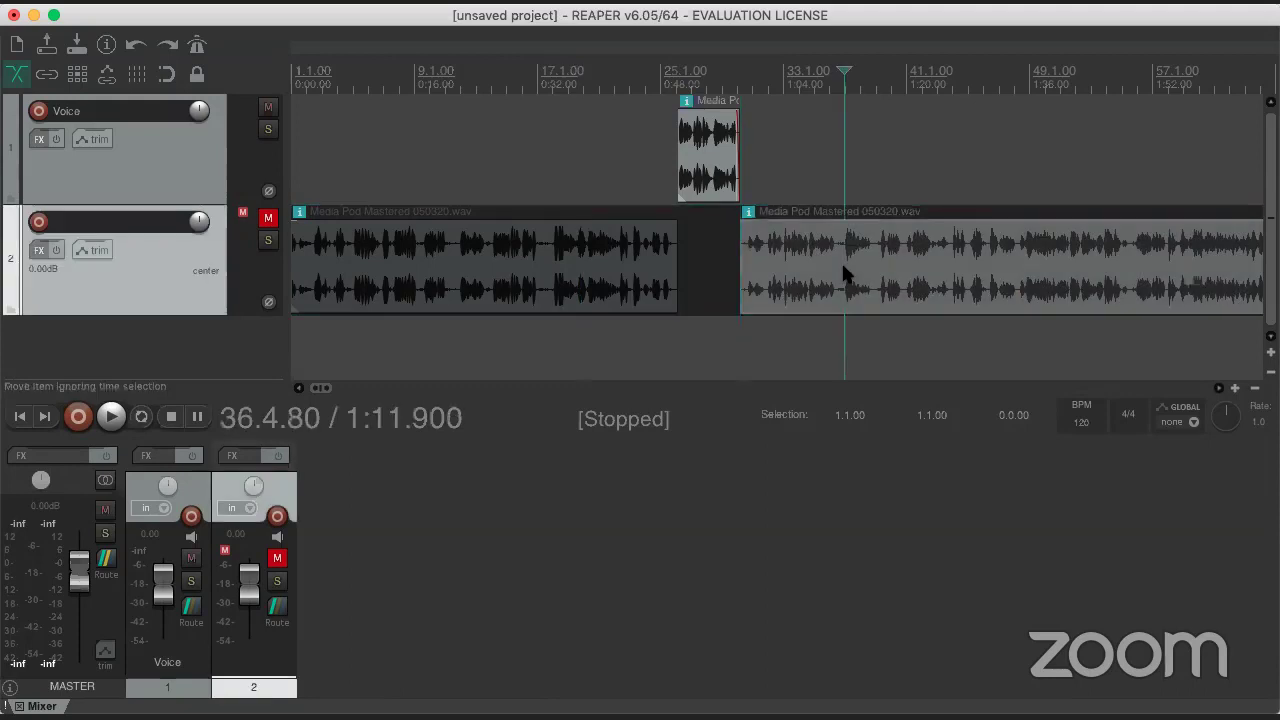
scroll(846, 268, up, 2)
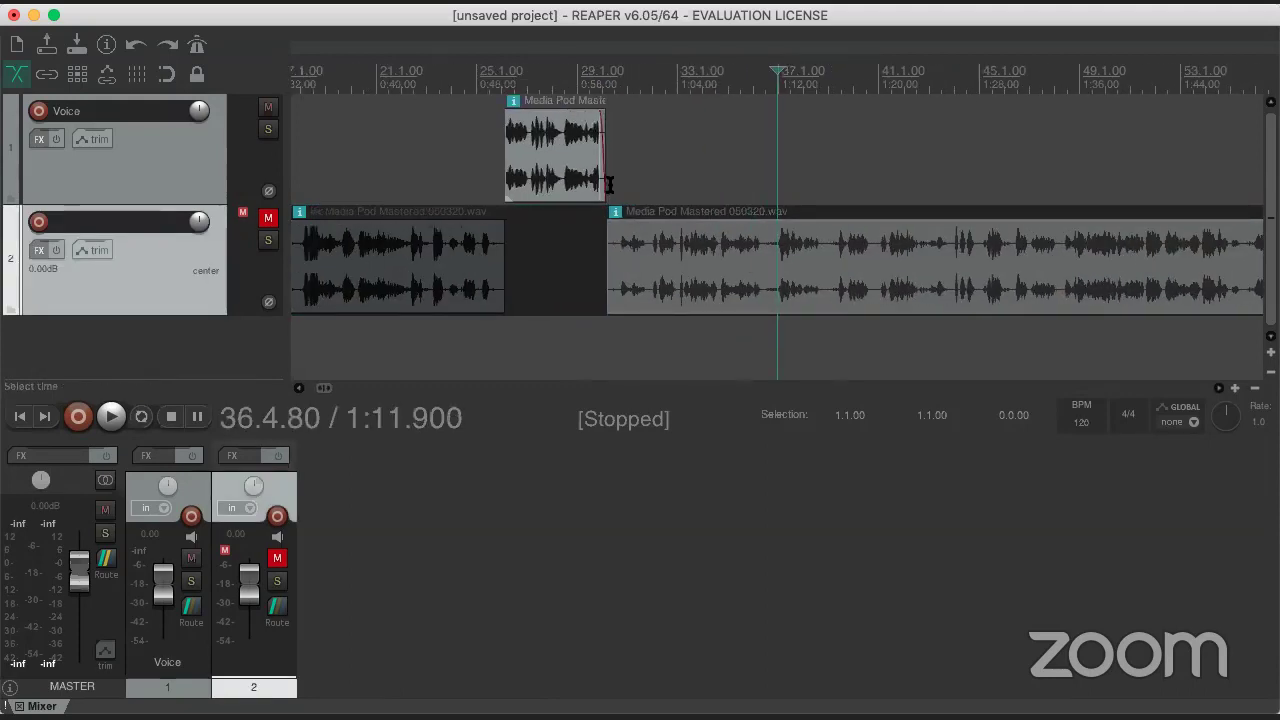
click(268, 217)
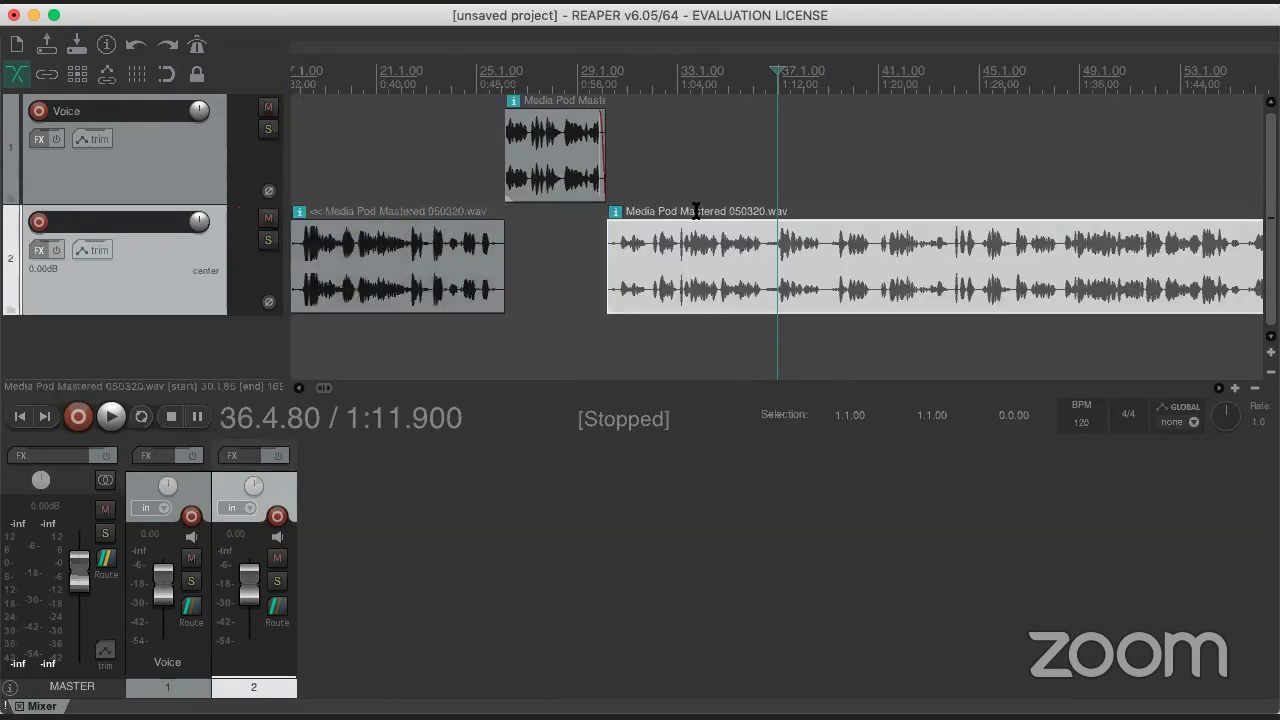
- Play back track 2 from just after the Voice clip, then from about 1:11 and 1:19.7, to locate a section to cut
click(612, 174)
key(space)
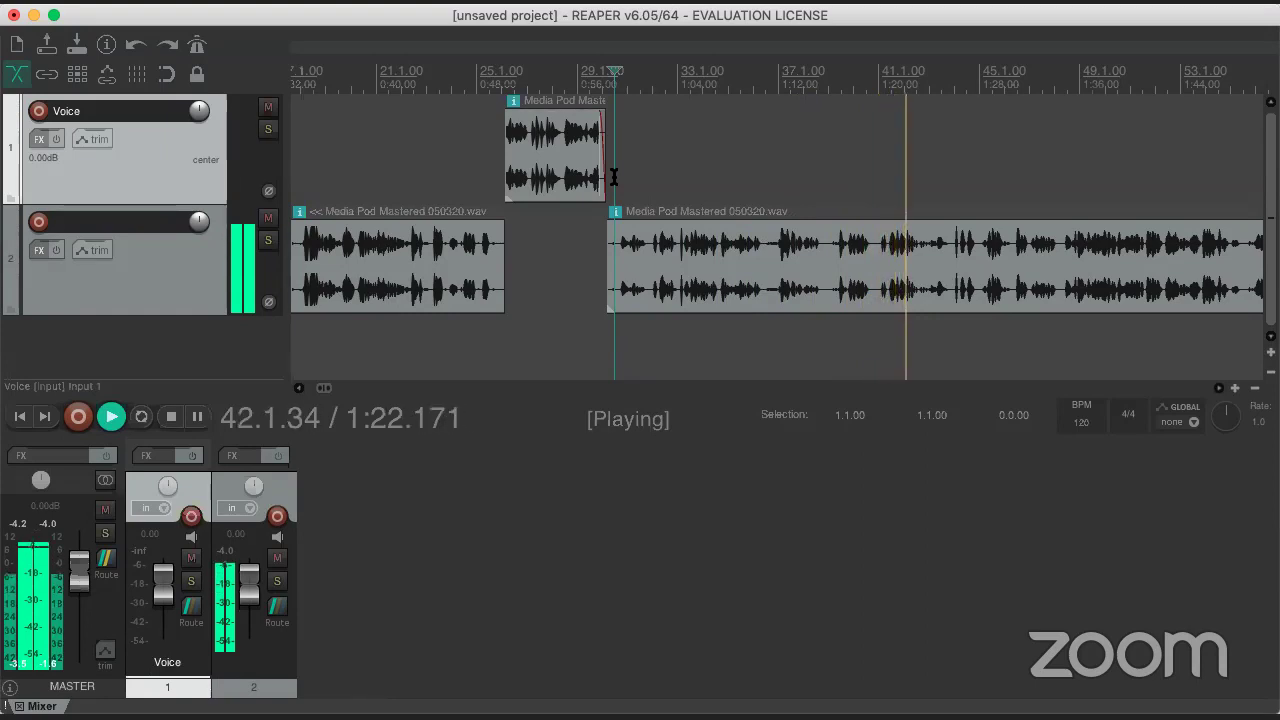
key(space)
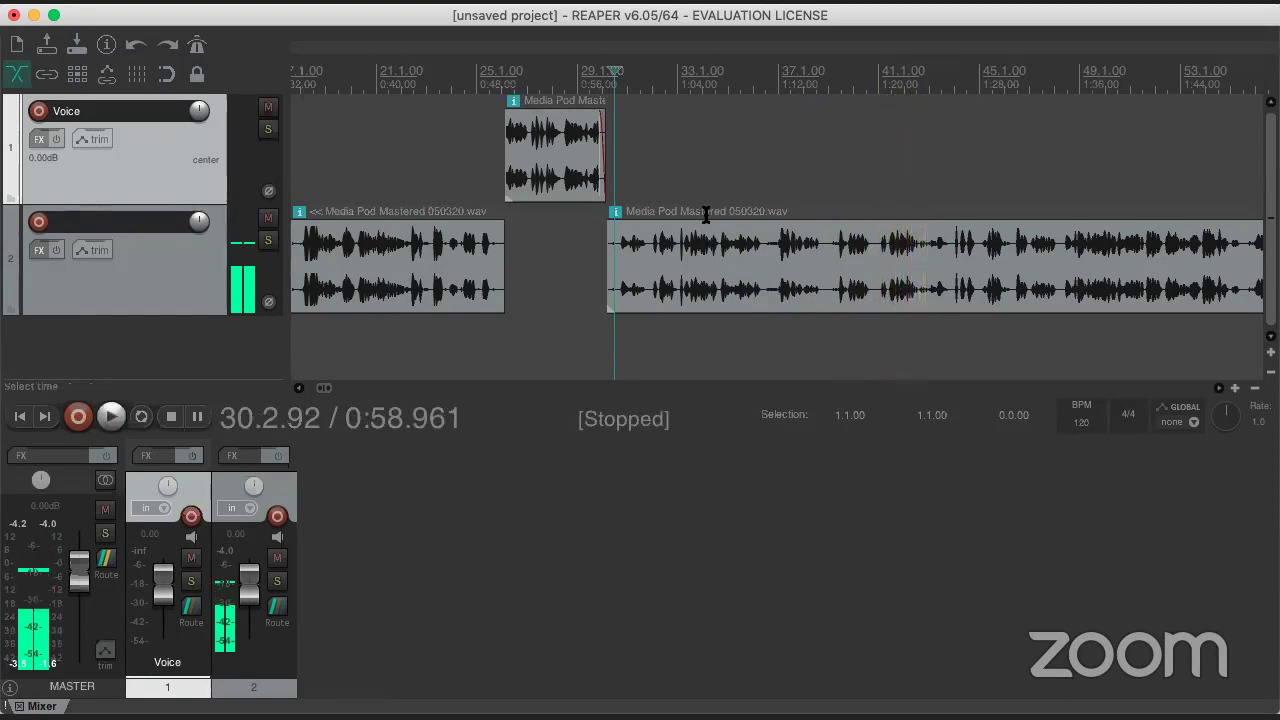
click(772, 287)
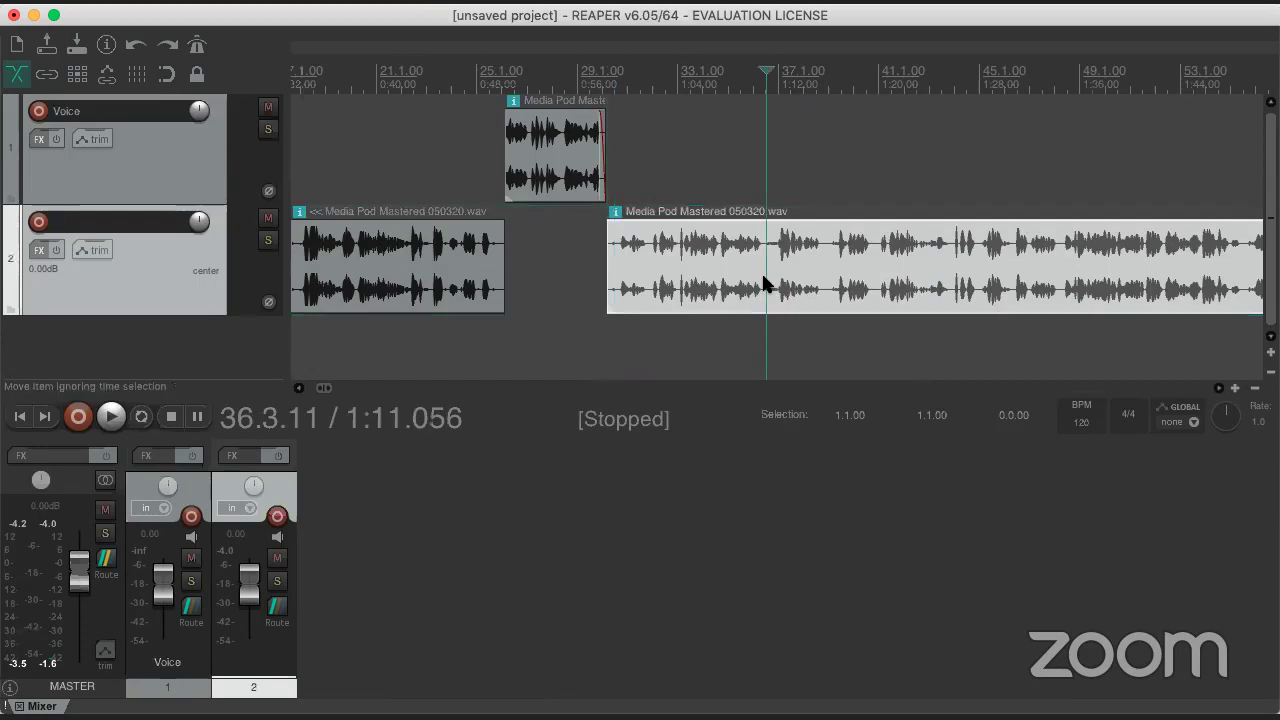
key(space)
key(space)
click(874, 284)
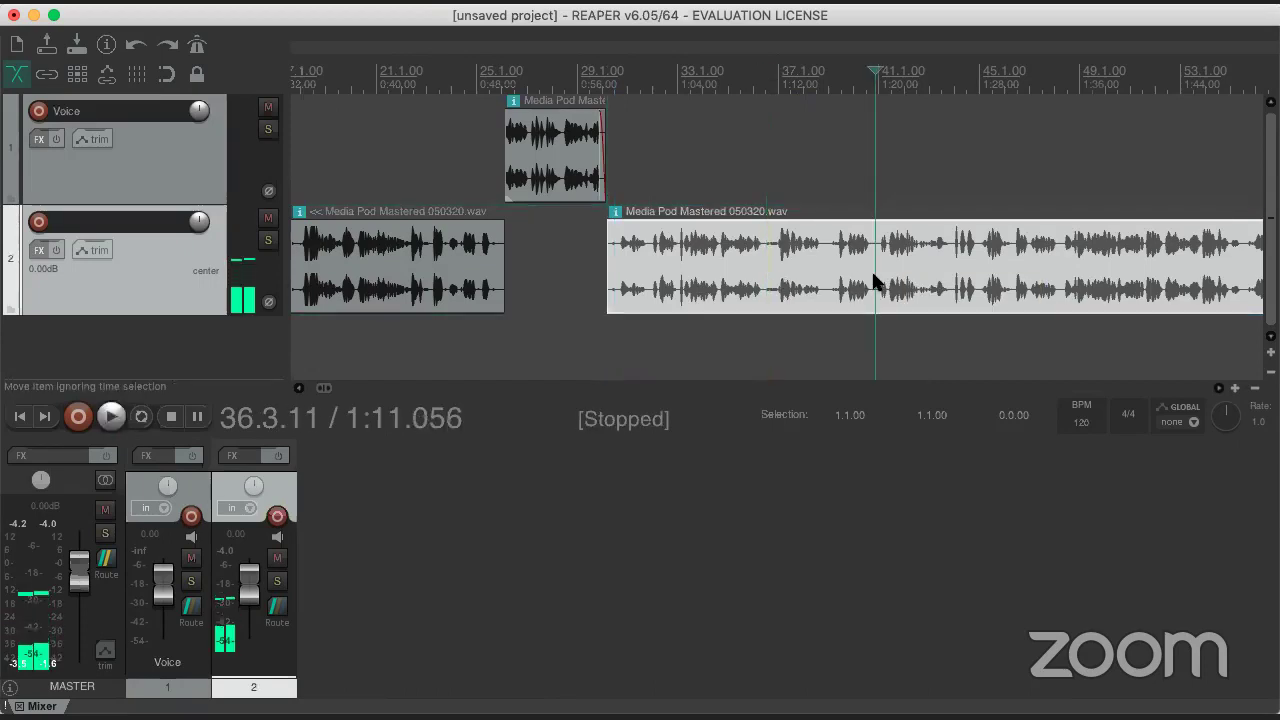
key(space)
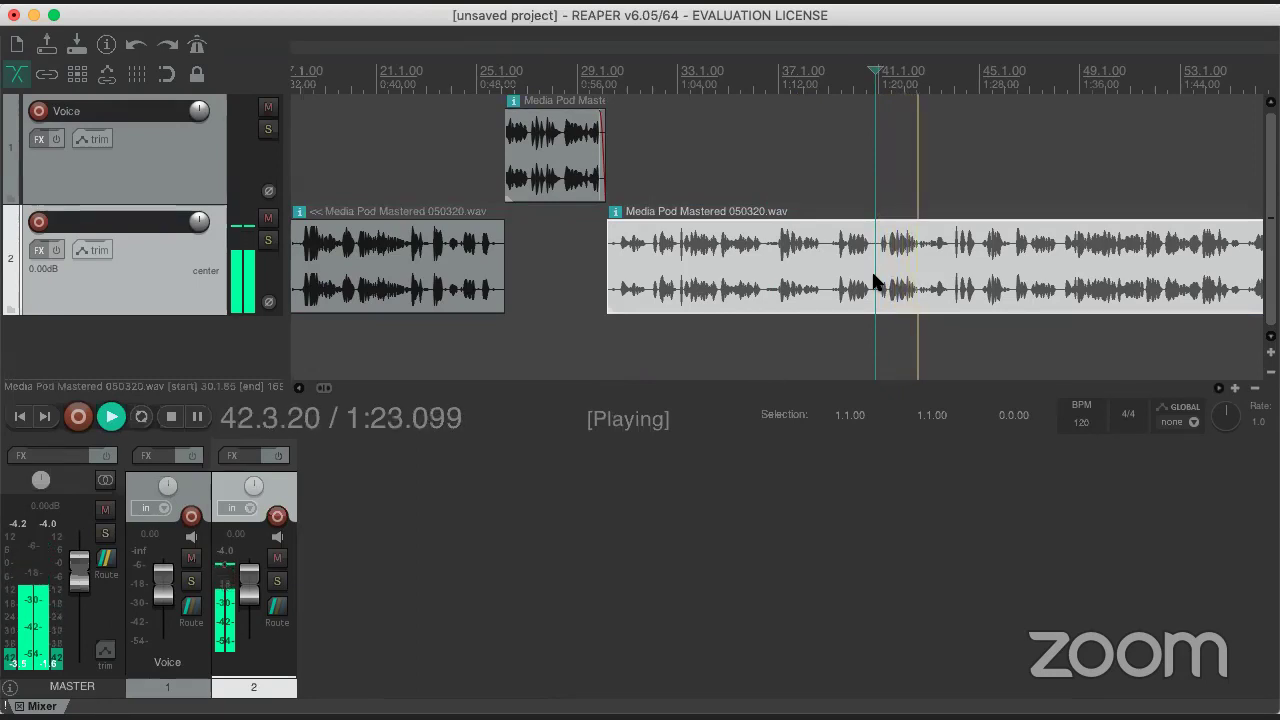
key(space)
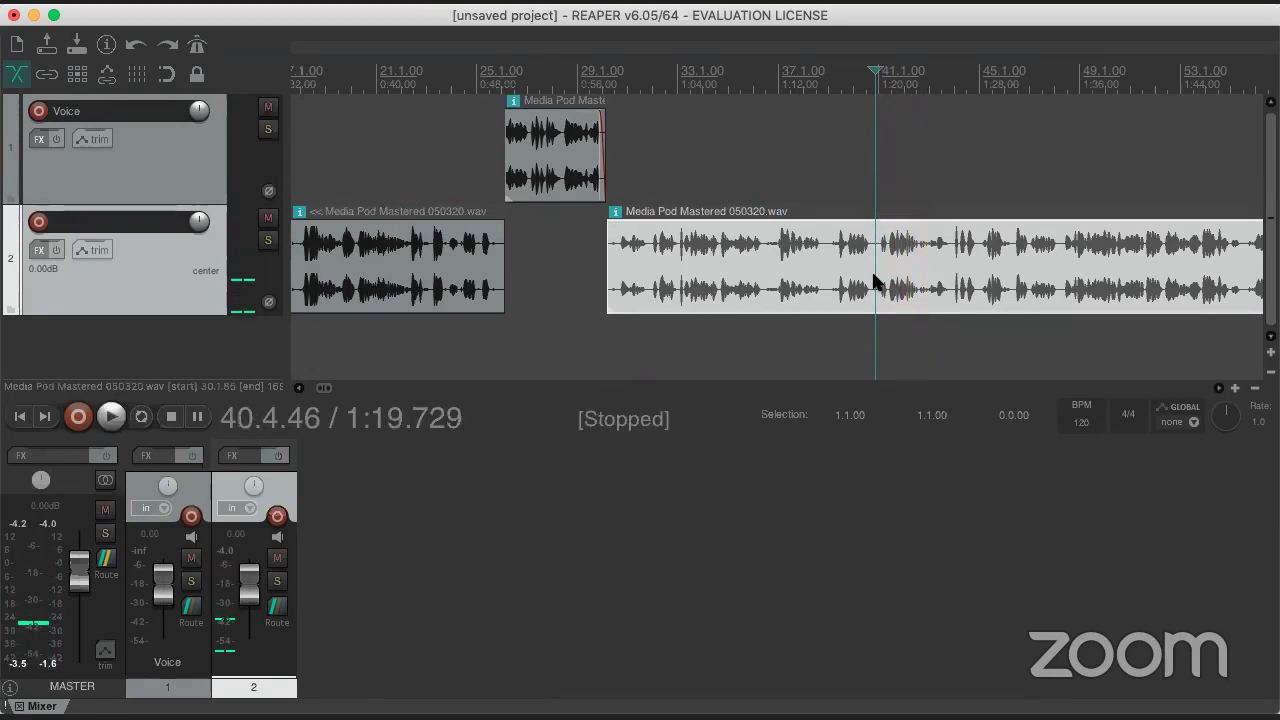
- Split the long clip on track 2 at about 1:19.7 and again at about 1:25.8
right_click(870, 276)
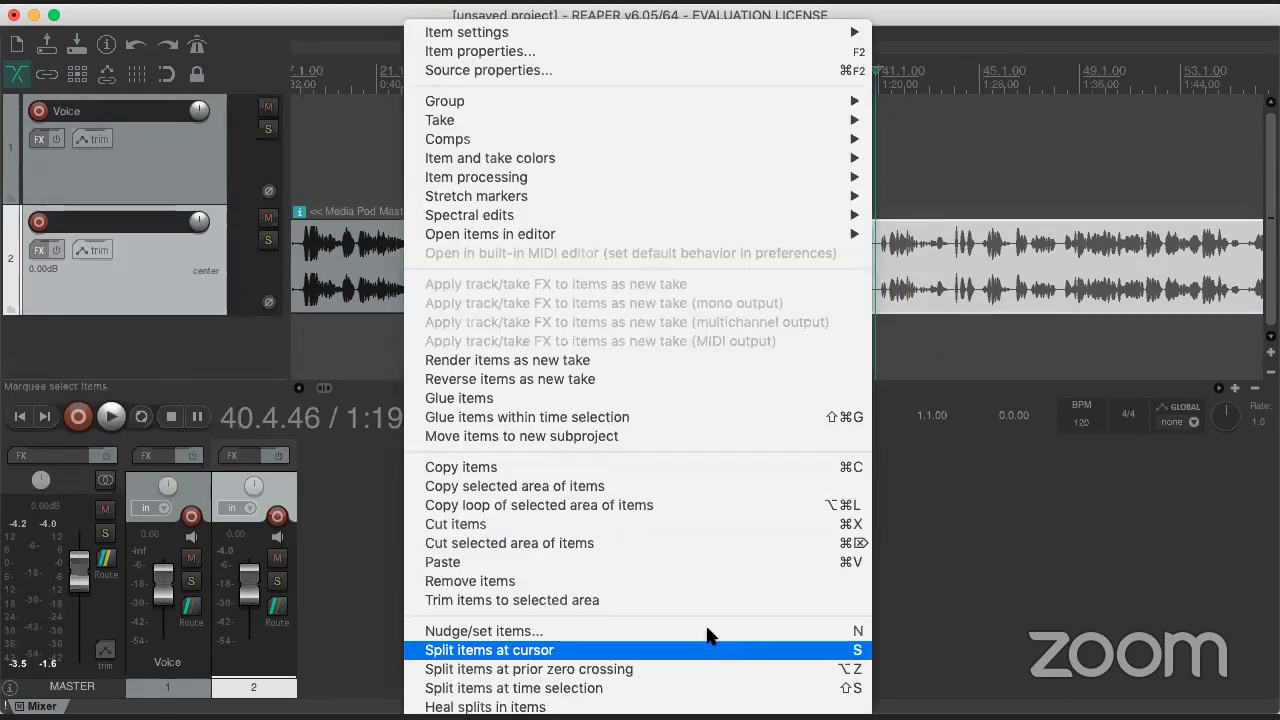
click(949, 340)
key(s)
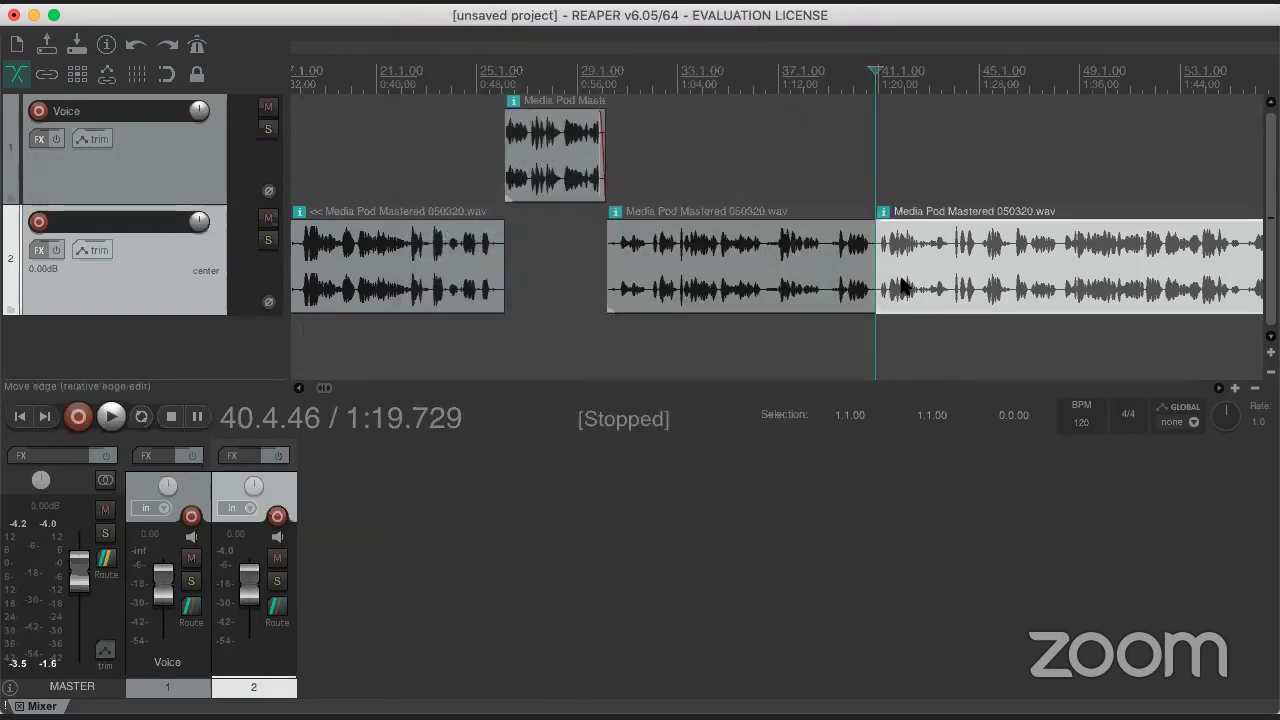
right_click(950, 286)
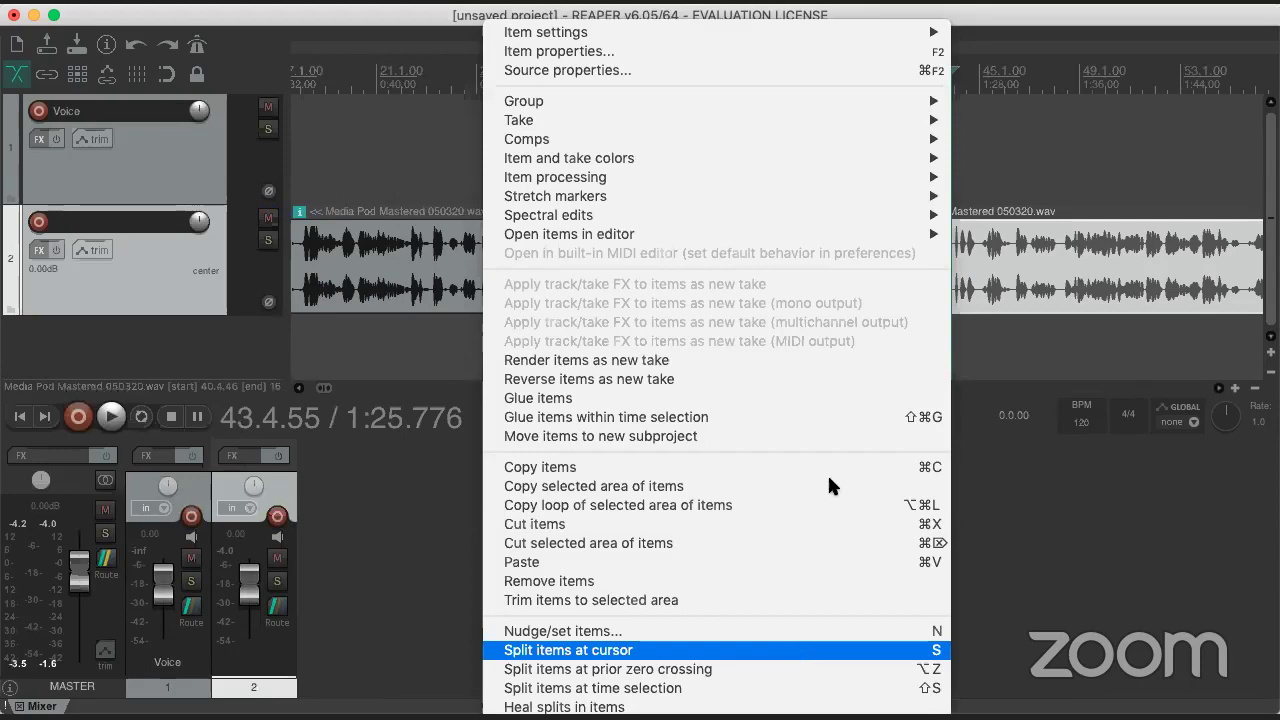
key(Return)
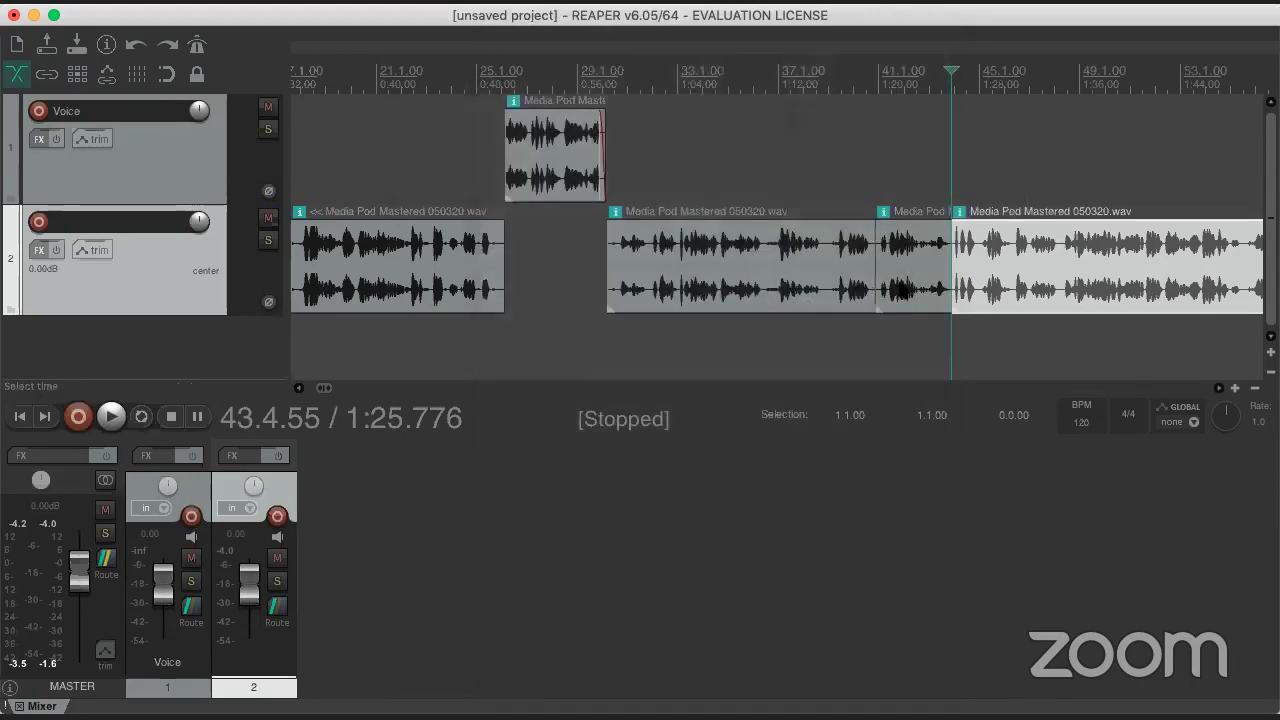
- Select the short segment between the two splits on track 2 and remove it
click(876, 327)
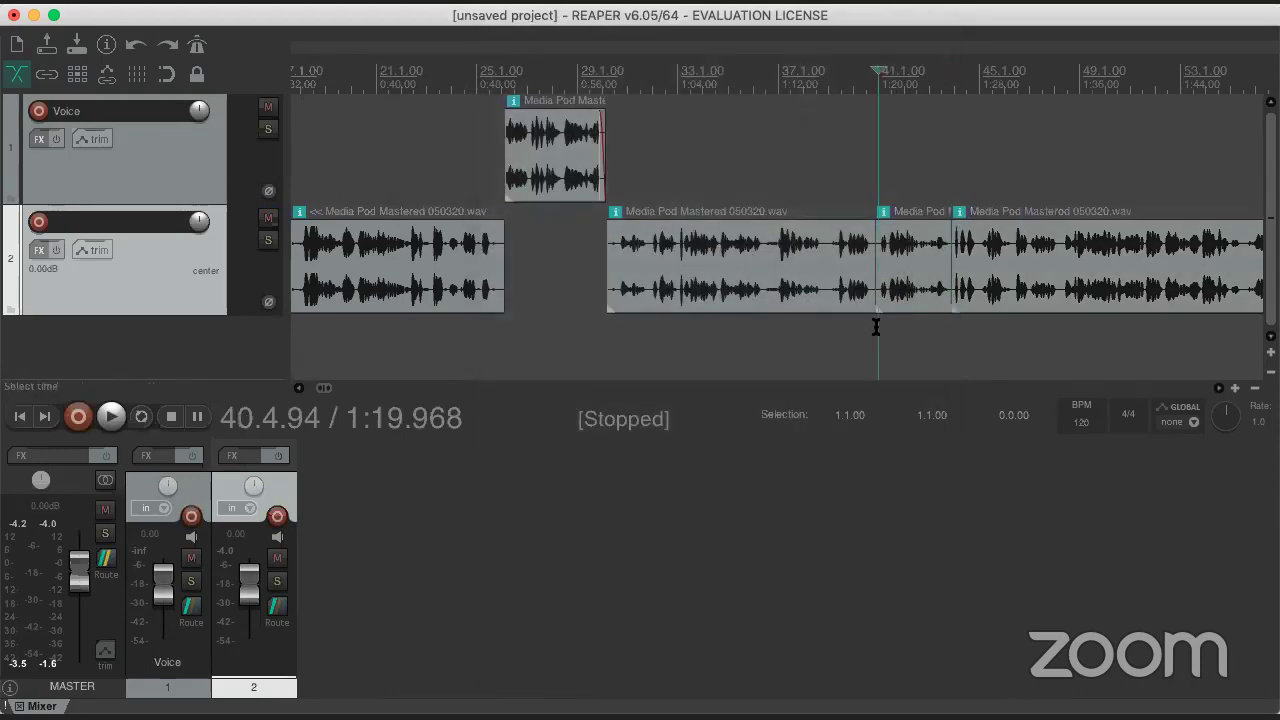
right_click(947, 286)
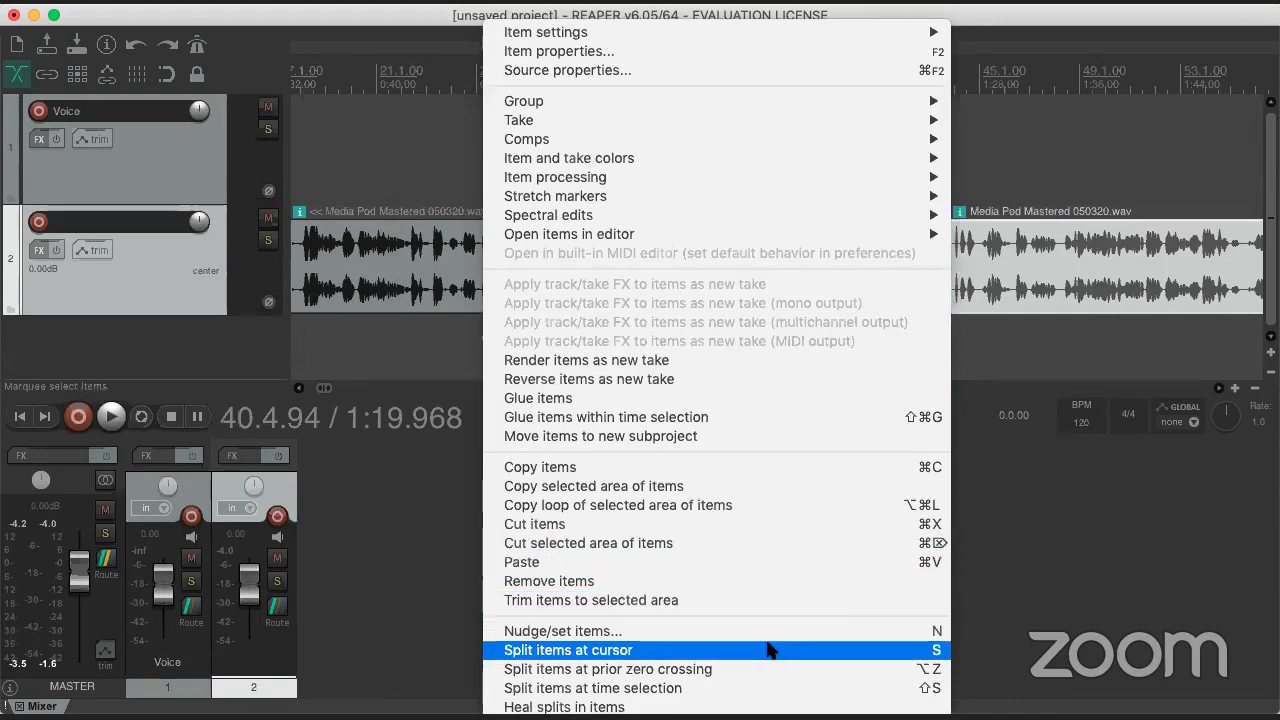
click(1057, 287)
click(905, 290)
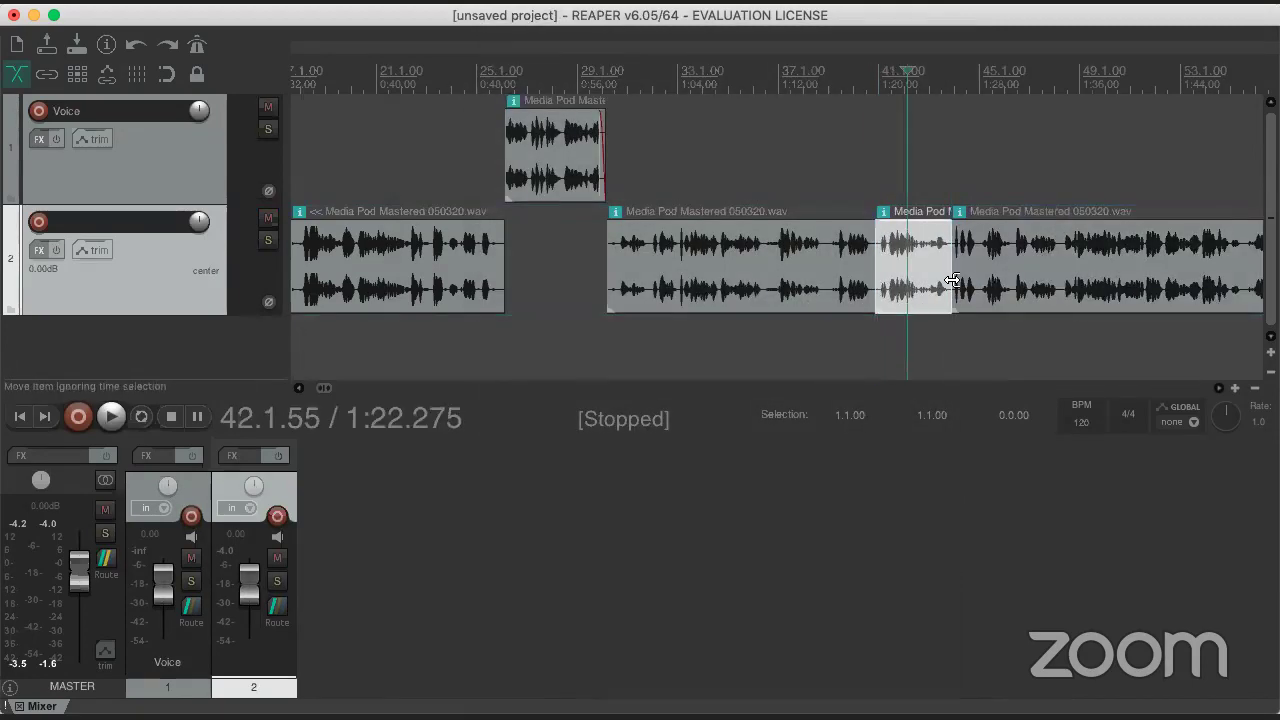
right_click(893, 288)
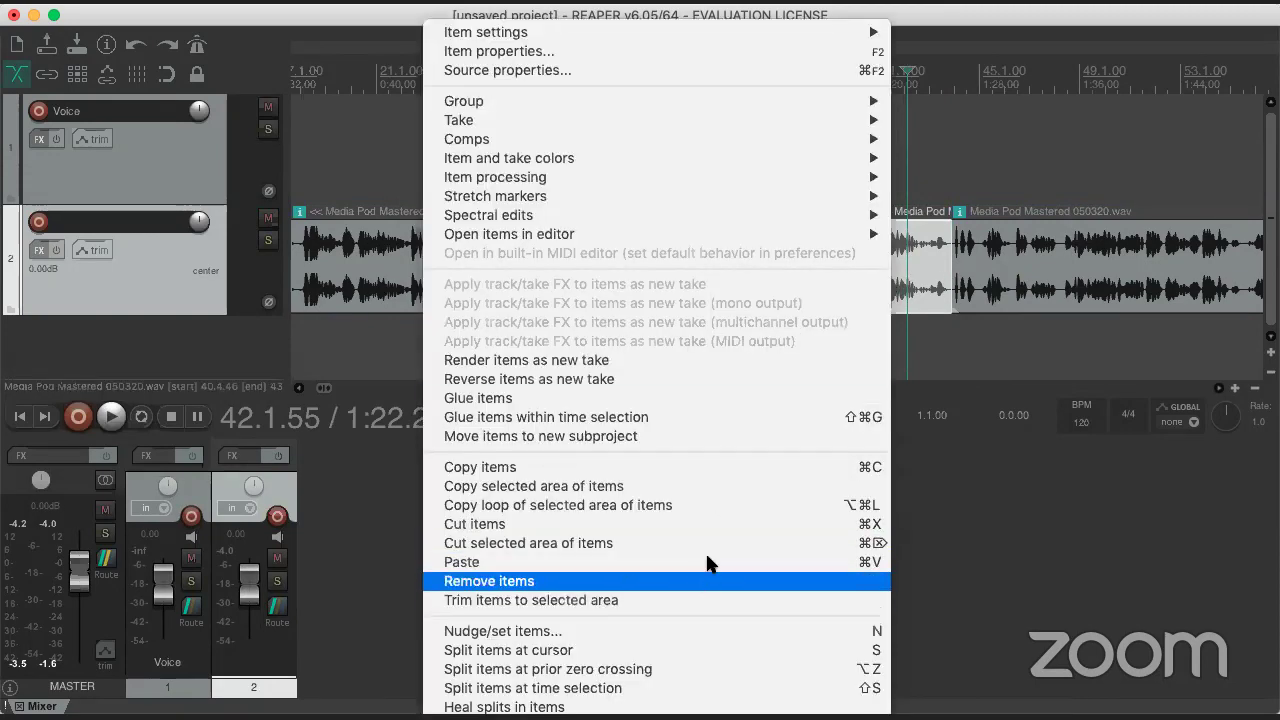
click(707, 577)
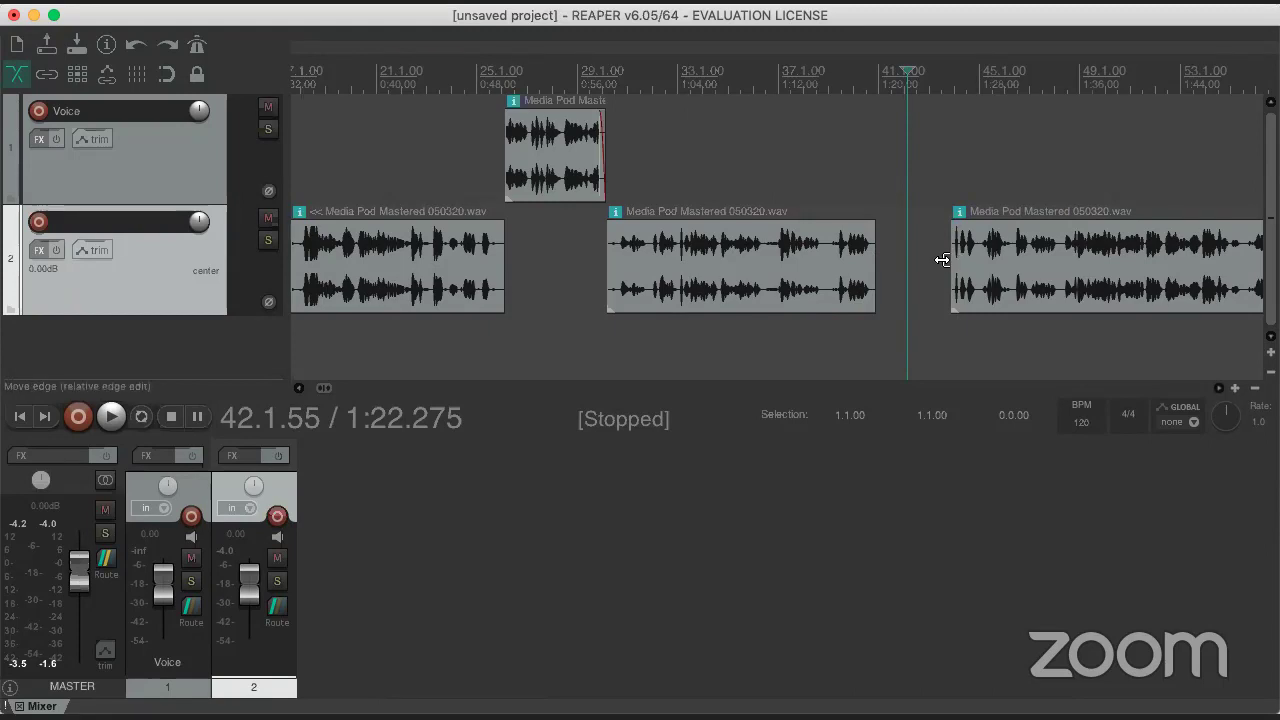
- Move the last clip on track 2 earlier to close the gap, slightly overlapping the end of the preceding clip
click(811, 258)
click(1032, 260)
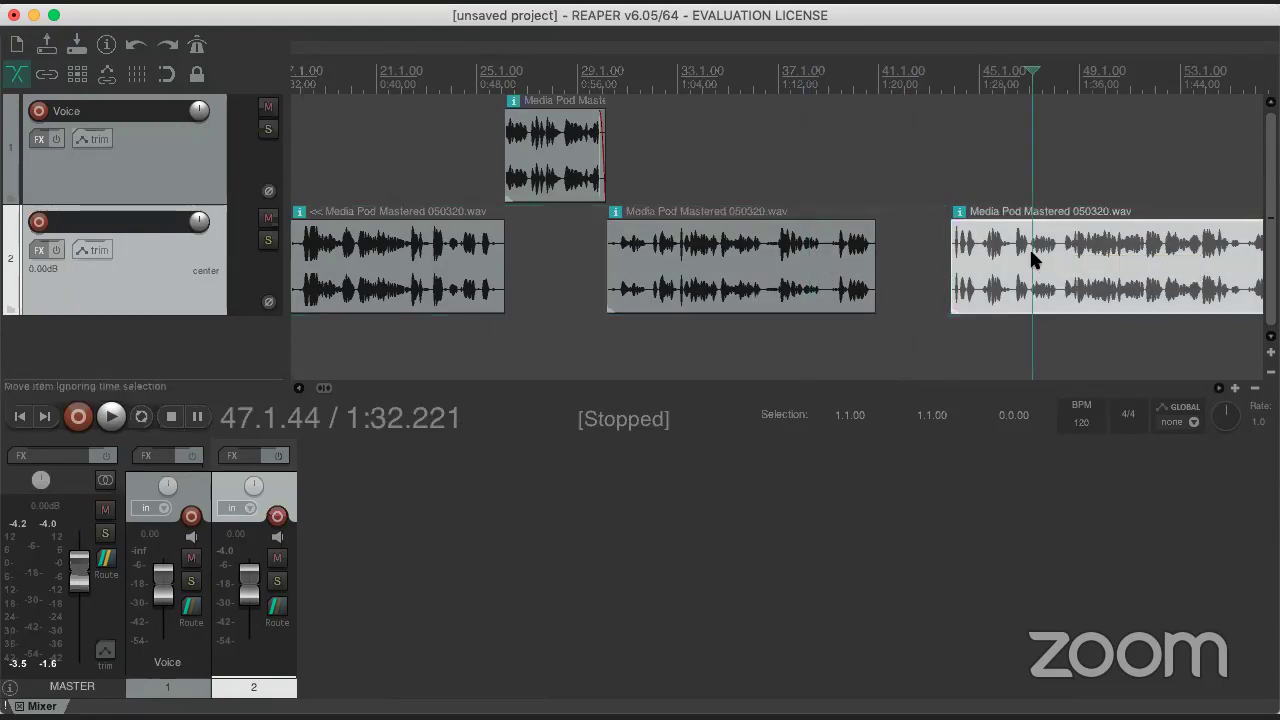
drag(1031, 253, 918, 286)
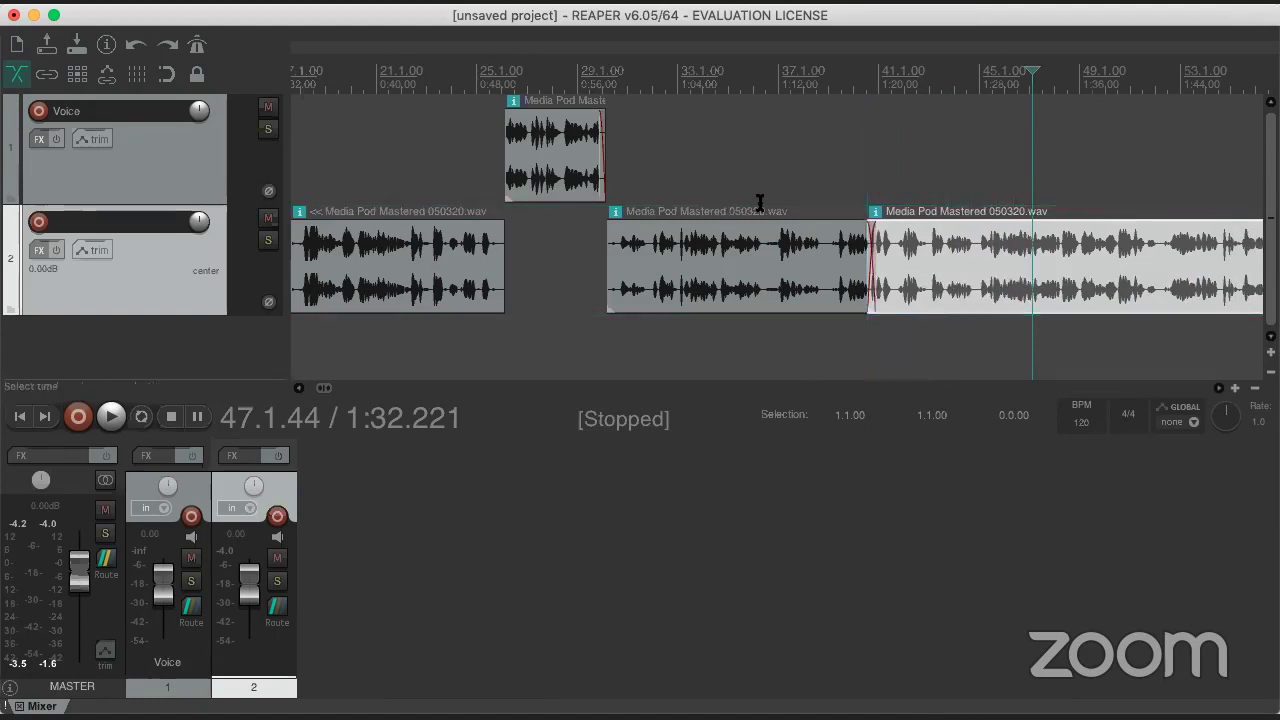
- Undo the clip move, the segment removal and both splits on track 2
click(812, 203)
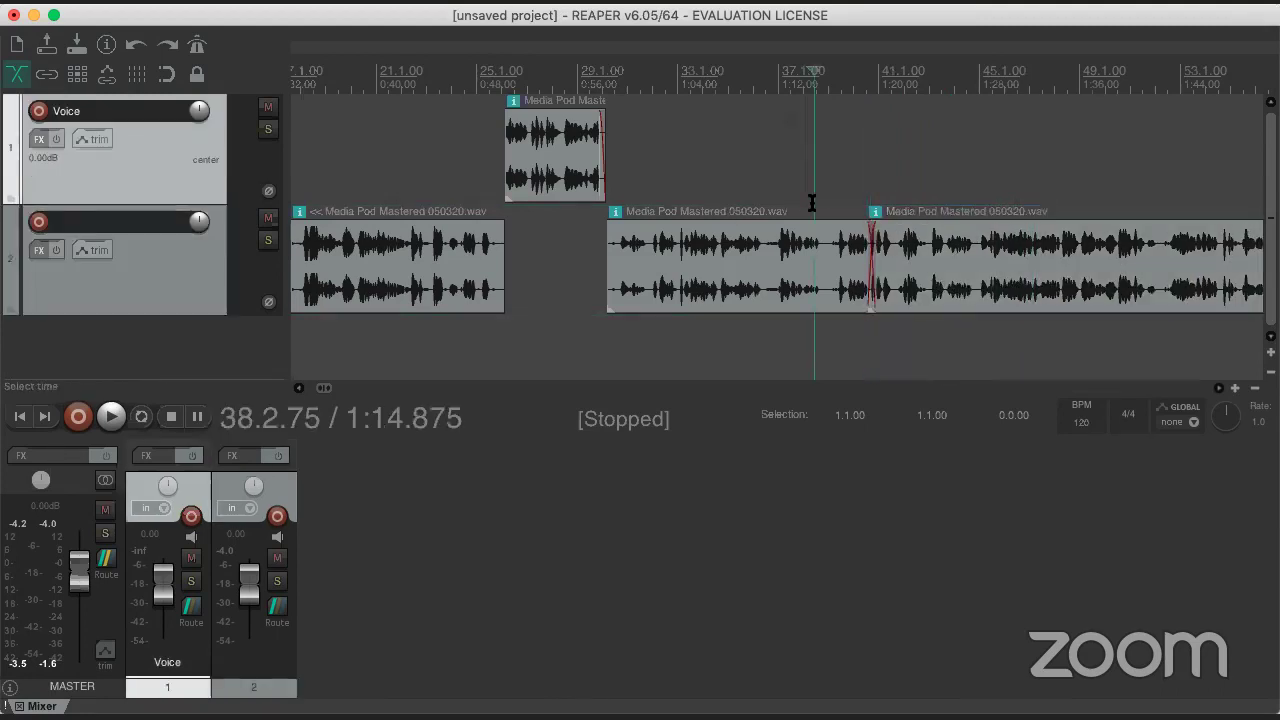
key(super+z)
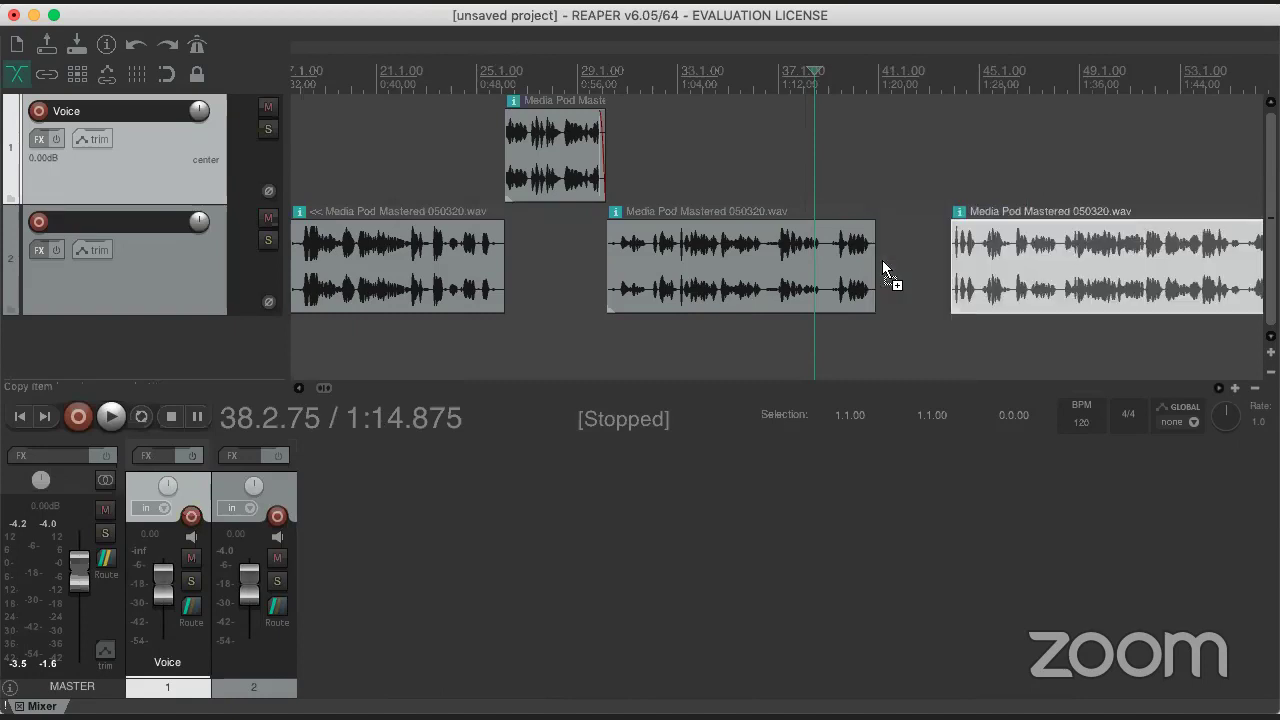
key(super+z)
key(super+z)
key(super+z)
key(super+z)
key(super+z)
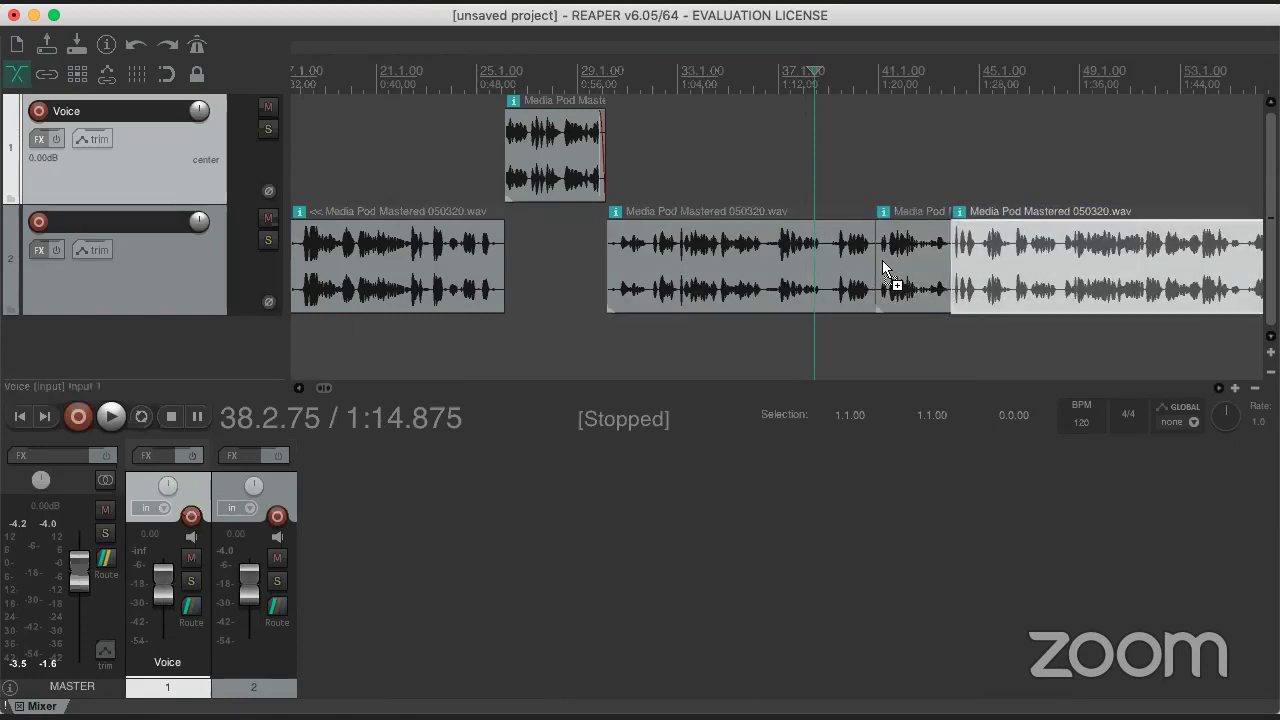
key(super+z)
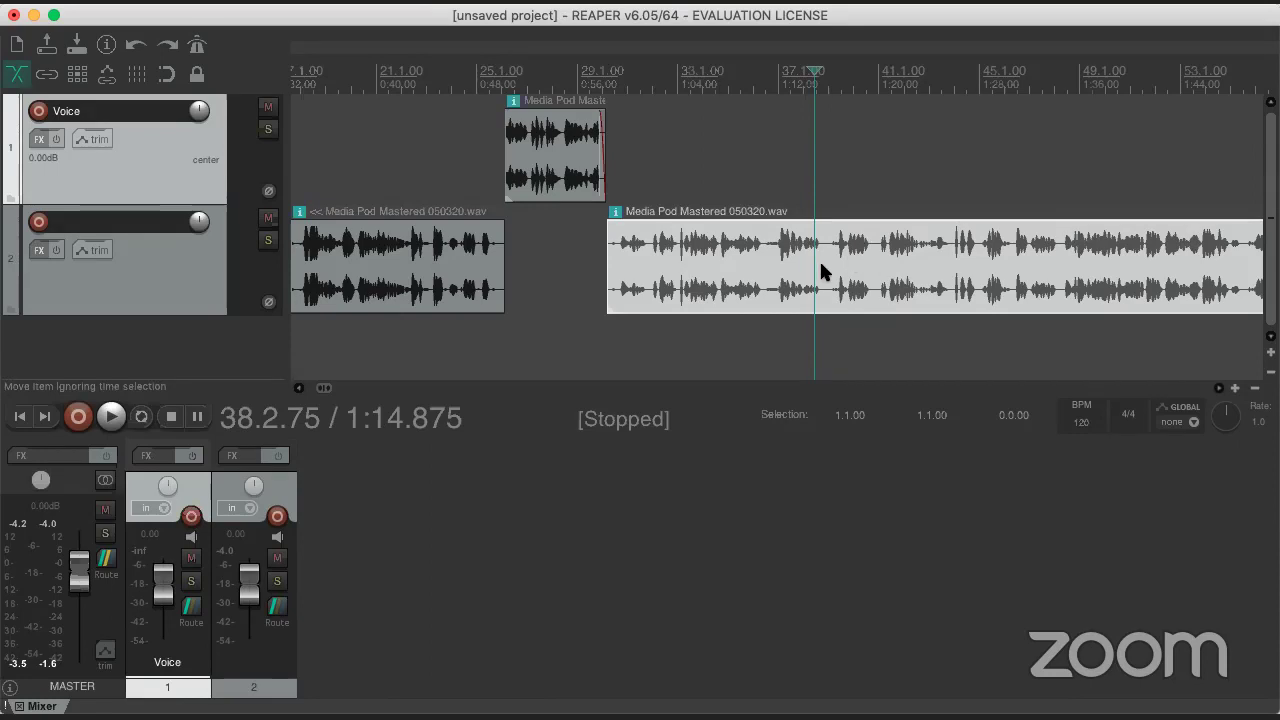
- Enable per-track ripple editing and split the long clip on track 2 at about 1:15.9
click(78, 82)
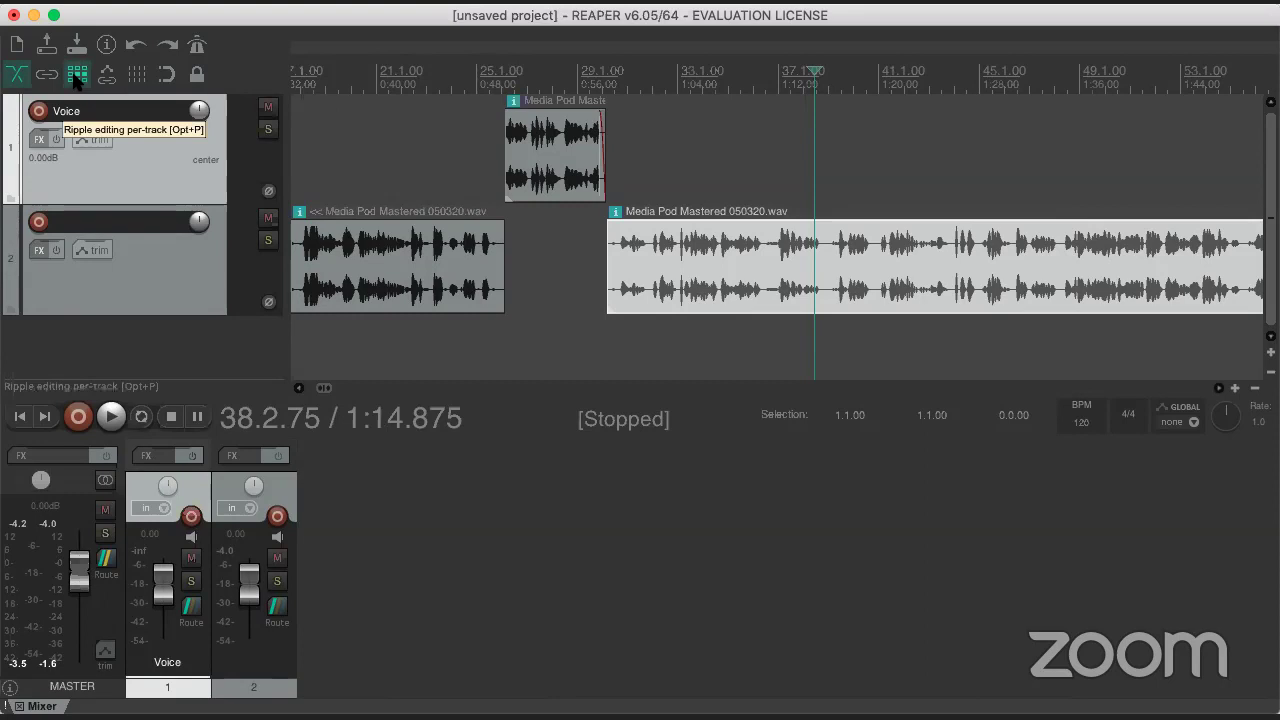
scroll(840, 275, up, 2)
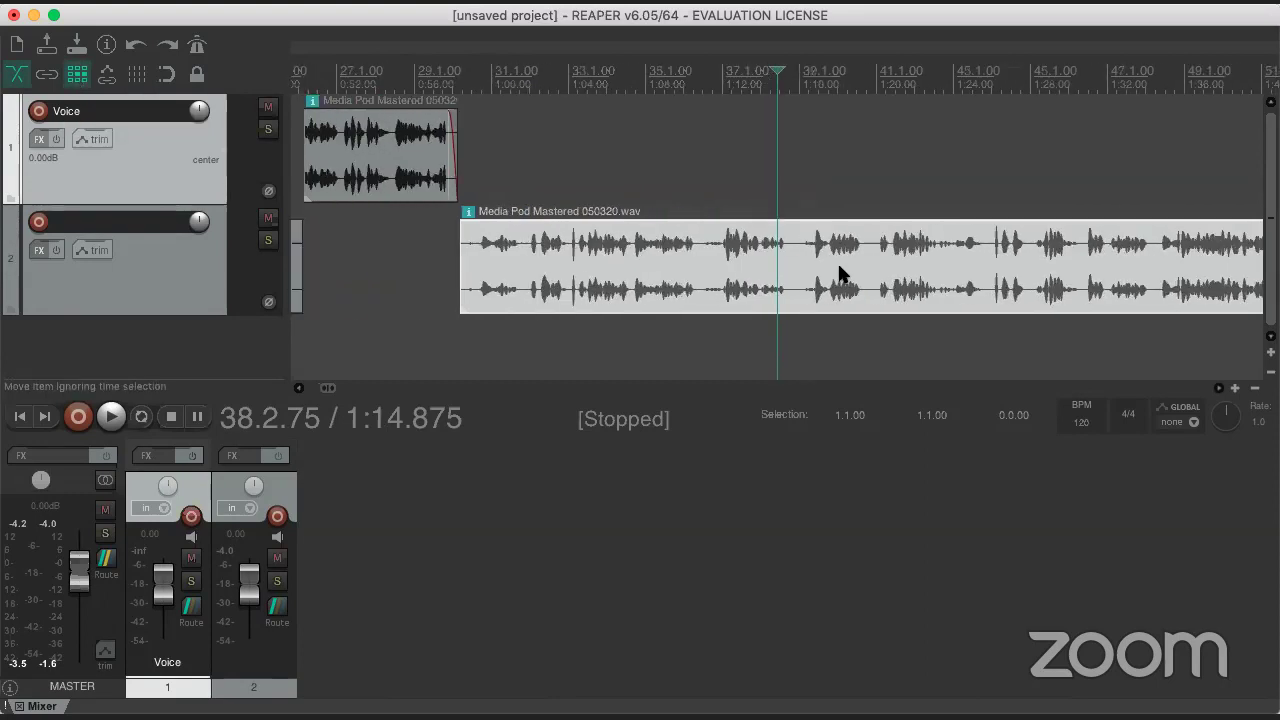
click(797, 275)
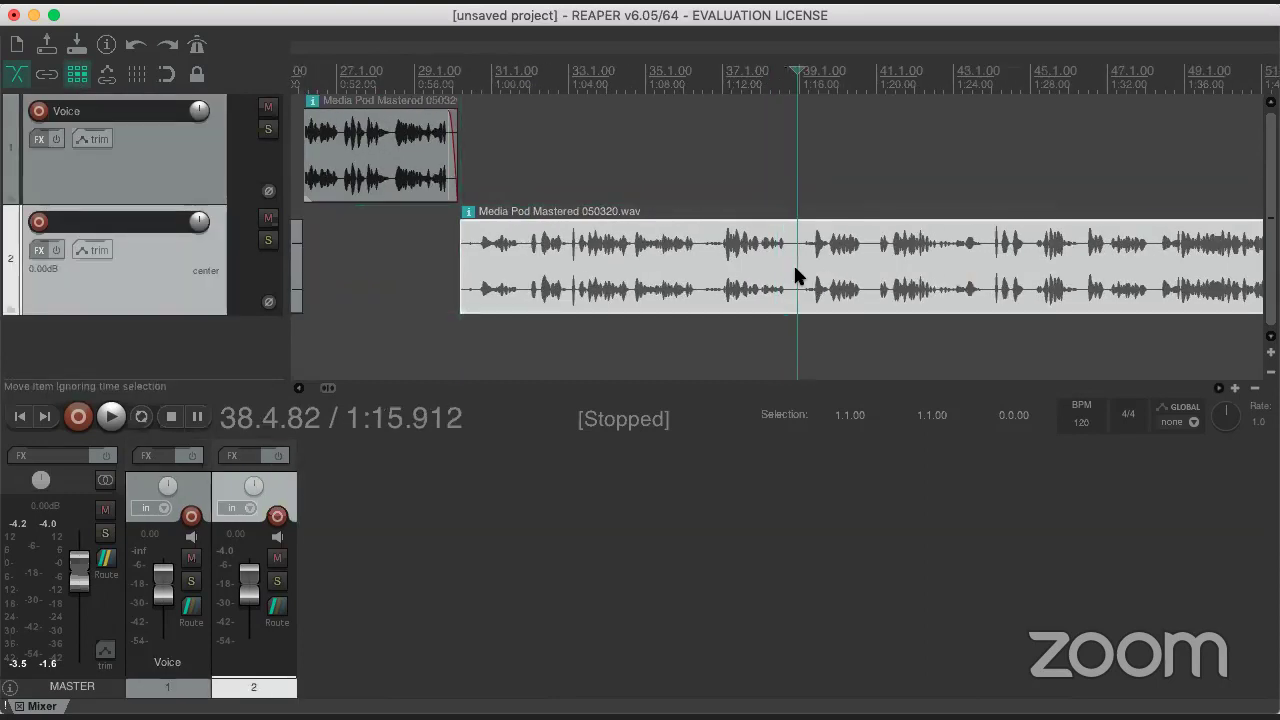
key(s)
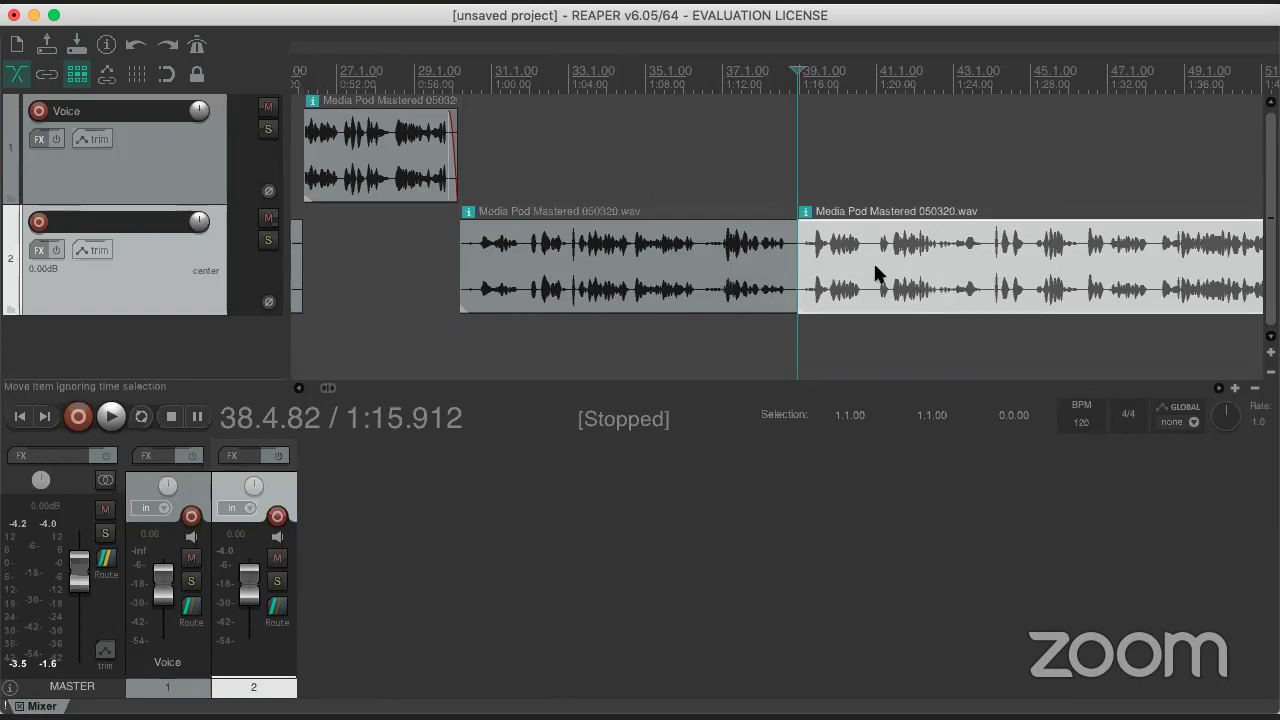
- Play back track 2 from shortly before 1:20 to check the section after the split
click(890, 184)
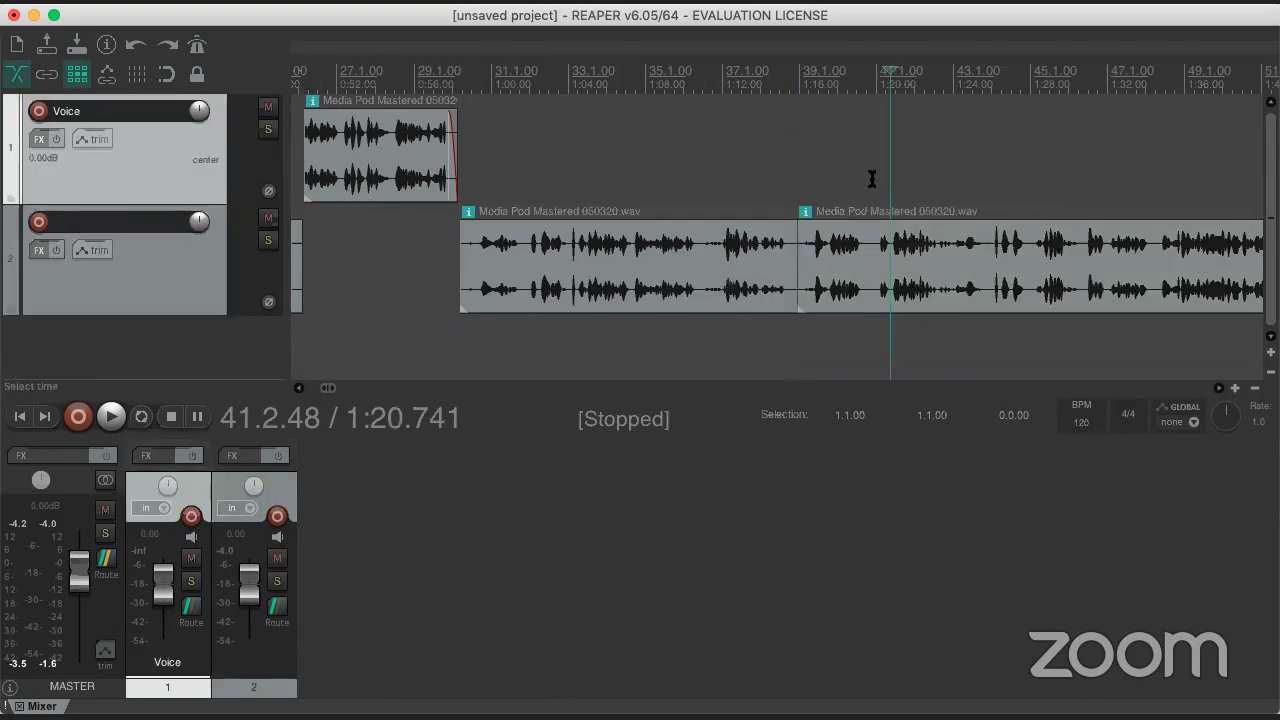
click(870, 179)
key(space)
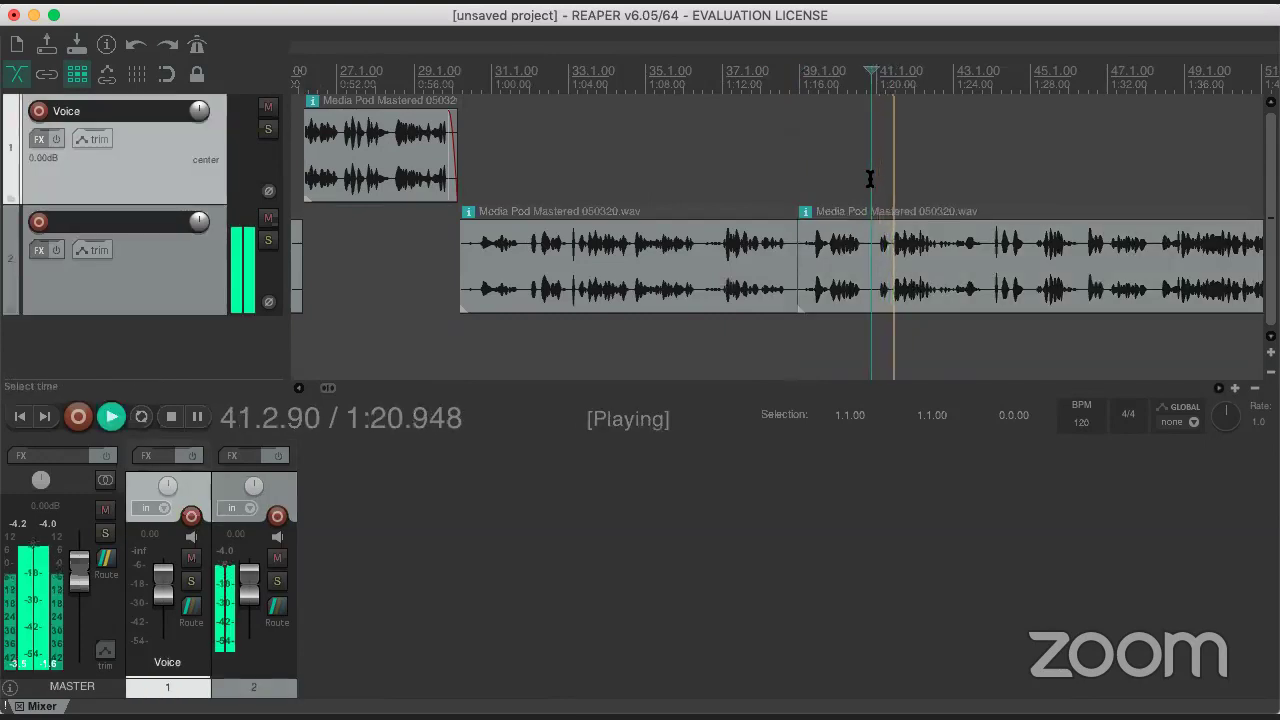
key(space)
- Split track 2's clip again at about 1:25.7, delete the segment between the splits, and select the clip that follows
click(983, 250)
scroll(743, 216, up, 3)
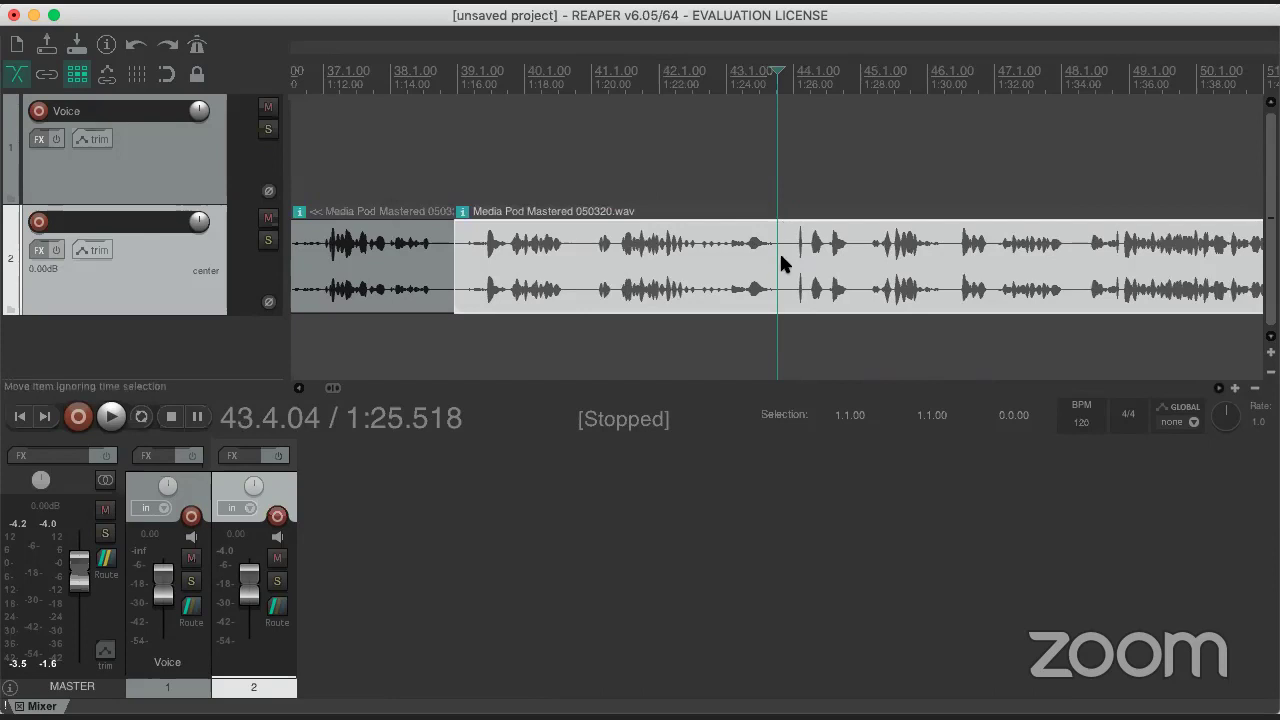
click(784, 266)
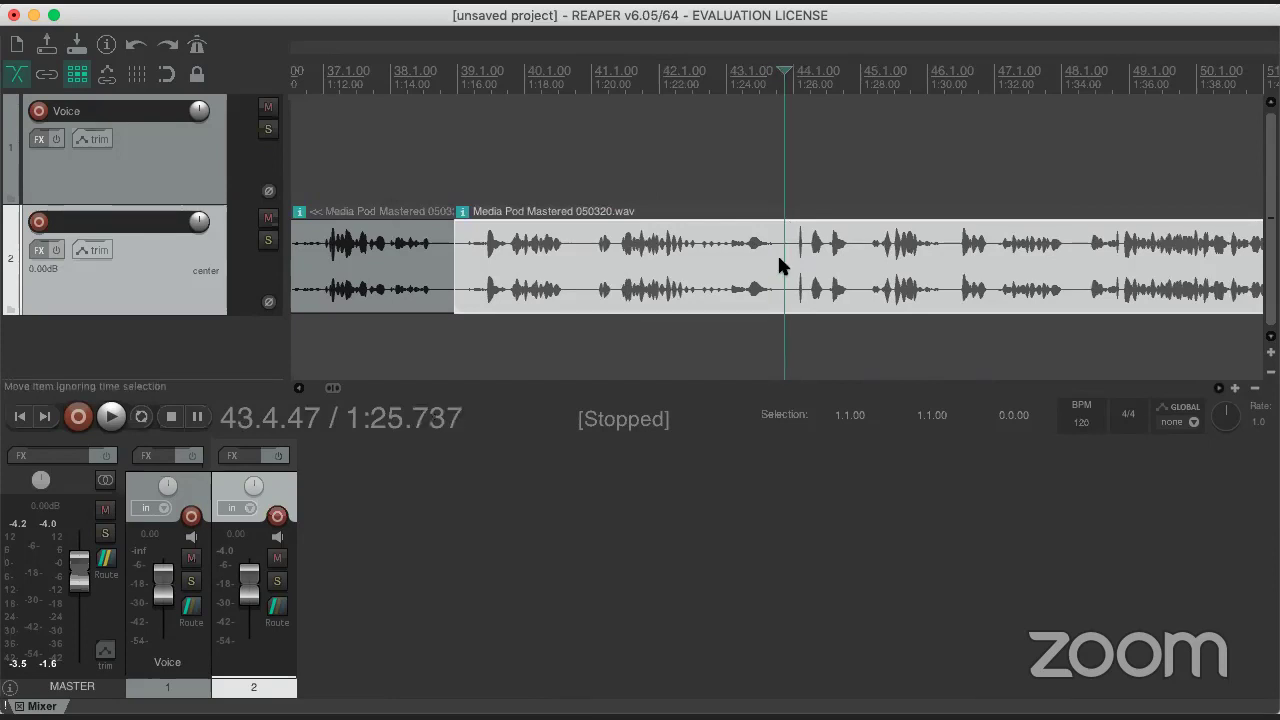
key(s)
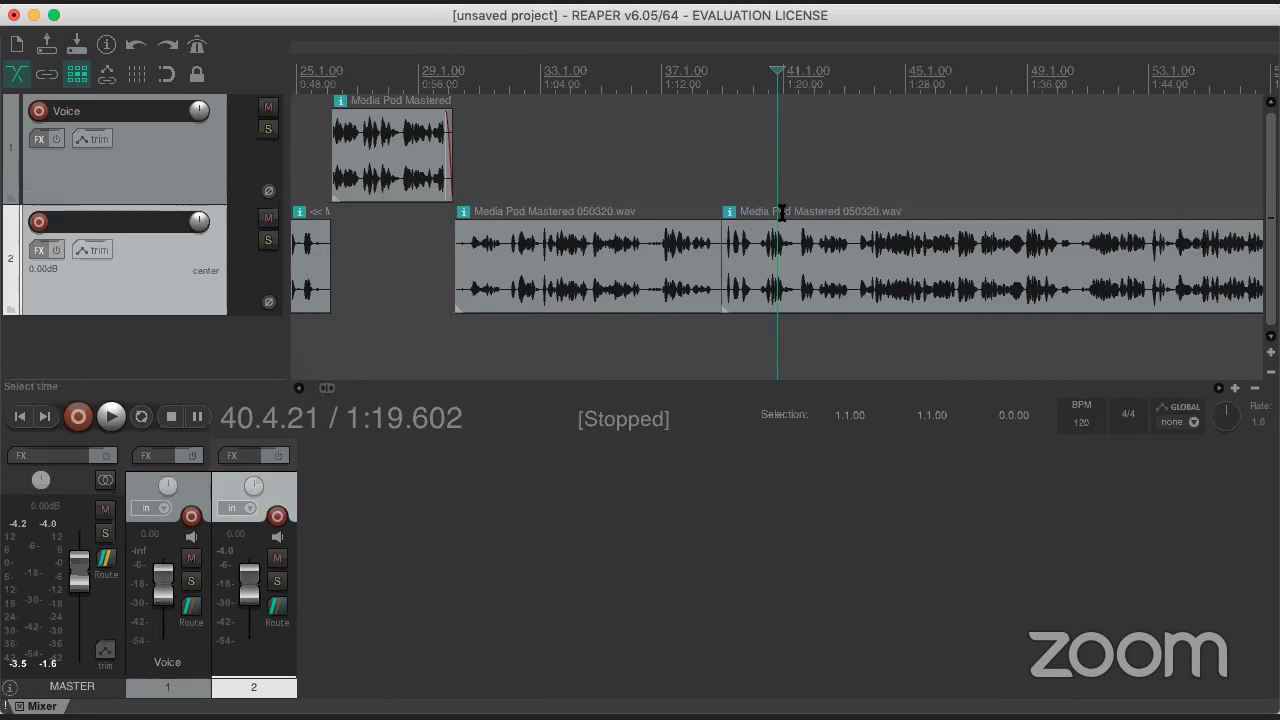
click(731, 272)
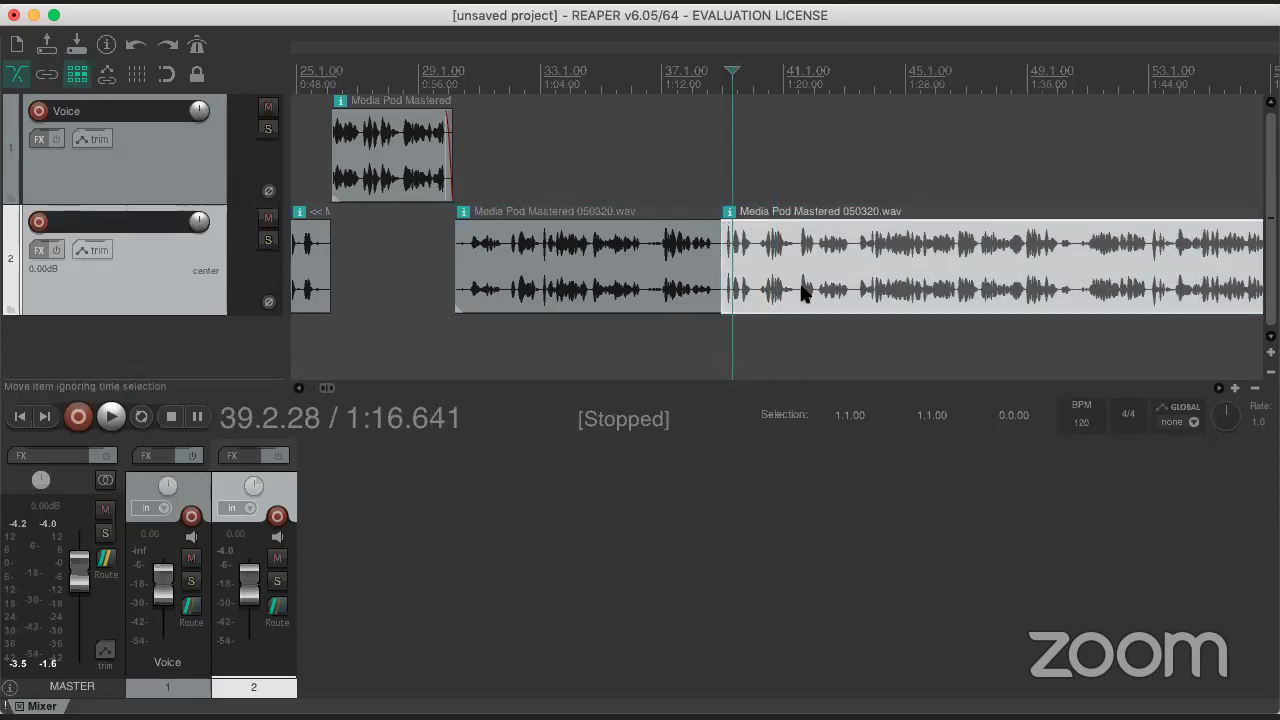
- Undo the previous cut on track 2, then split its long clip again at about 1:16 and 1:25.8
mouse_move(803, 291)
mouse_down()
mouse_move(814, 300)
mouse_move(802, 288)
mouse_up()
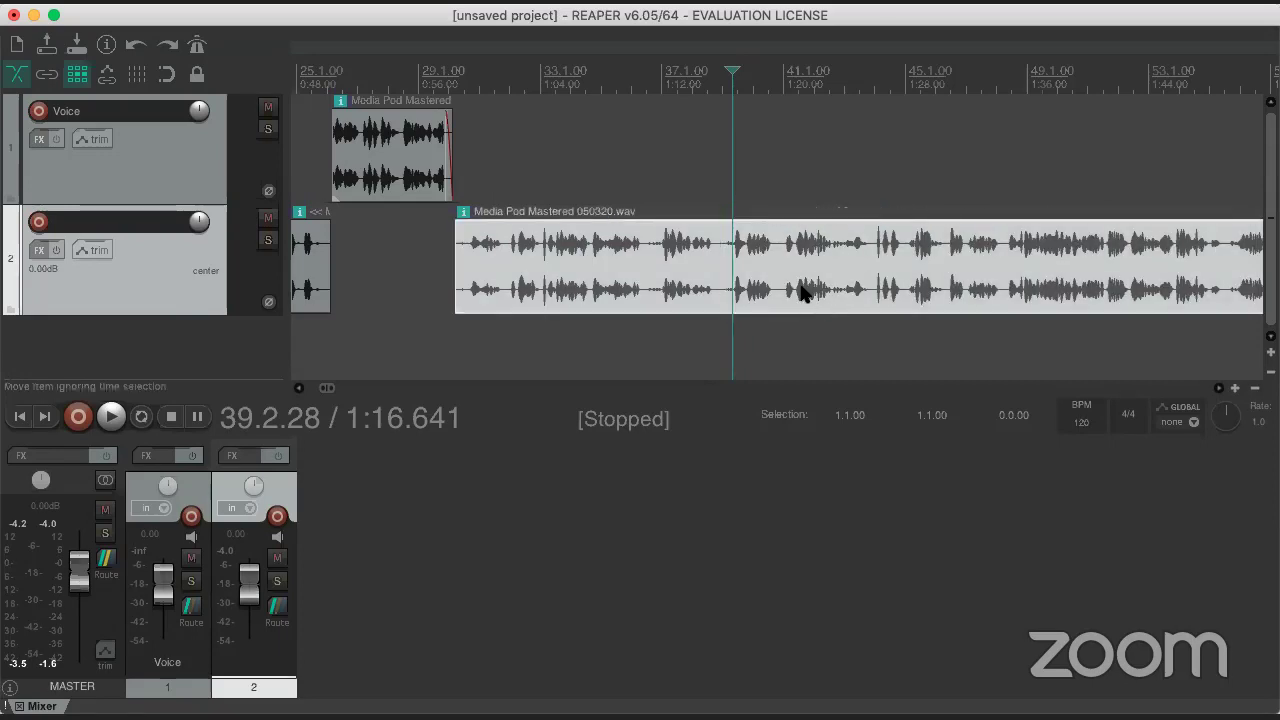
click(721, 262)
key(s)
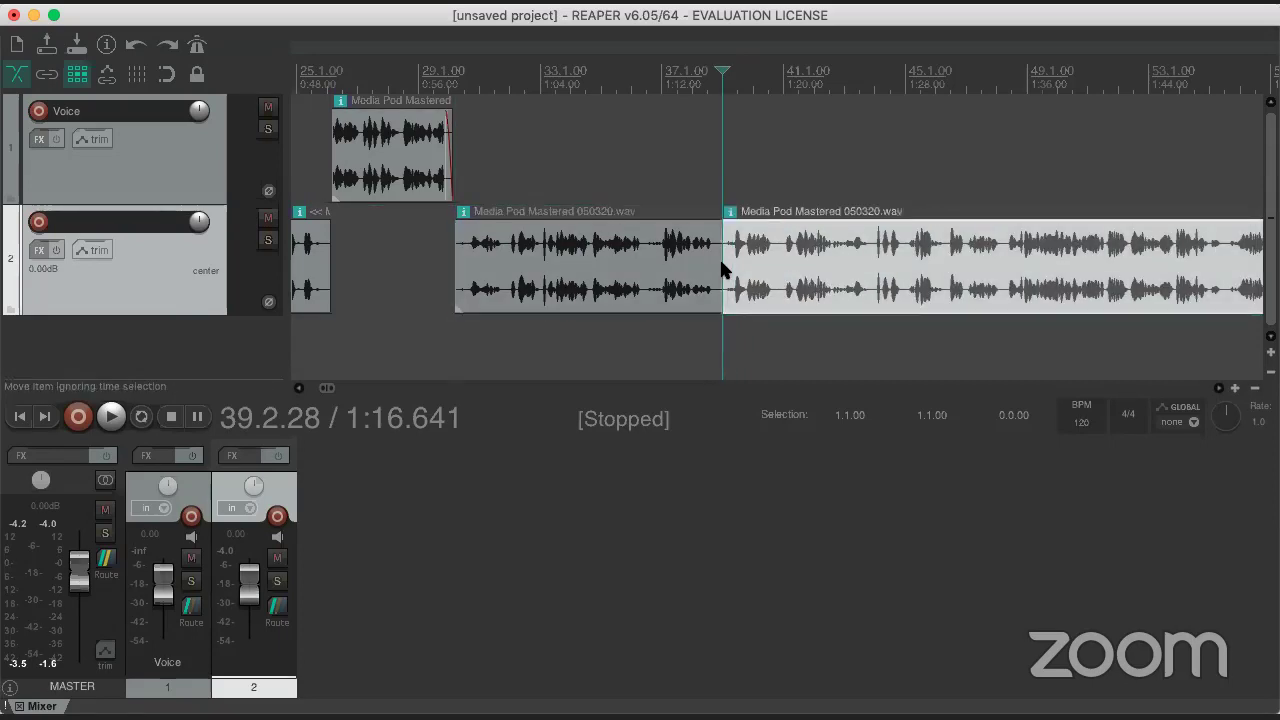
click(870, 285)
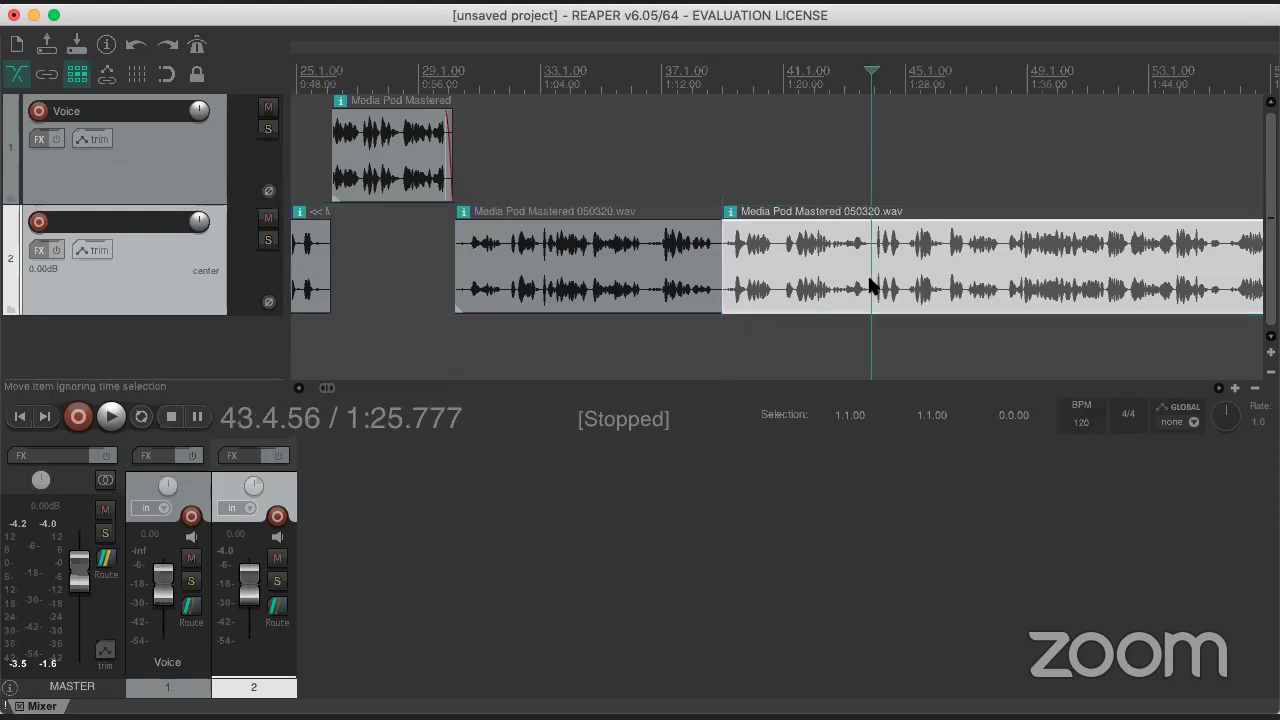
key(s)
- Delete the segment between the two splits on track 2 and play back across the join from about 1:14
click(752, 296)
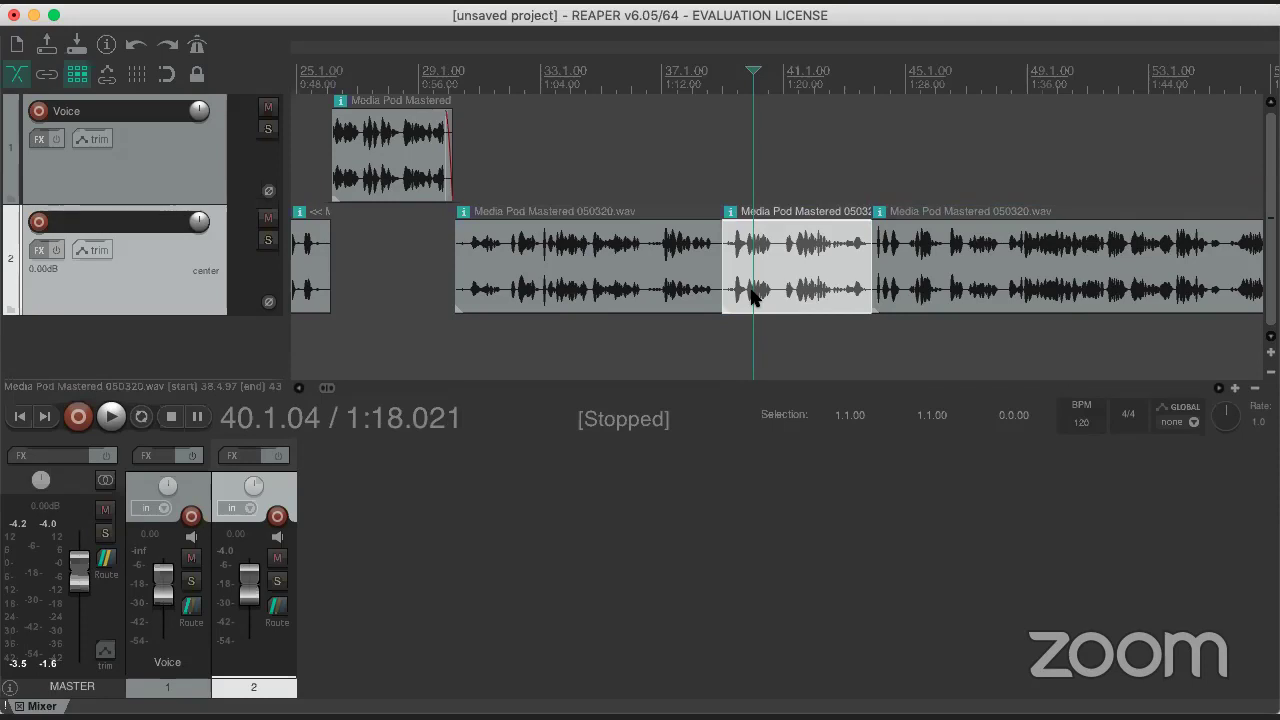
key(Delete)
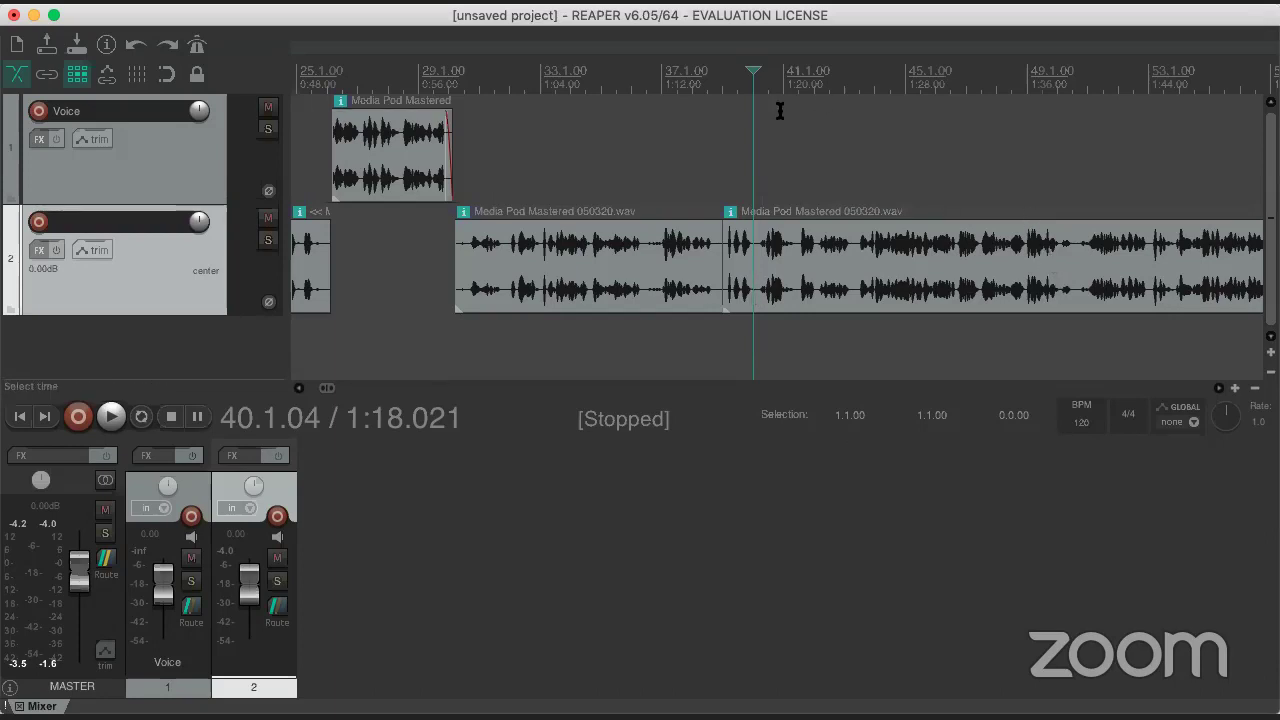
click(694, 325)
key(space)
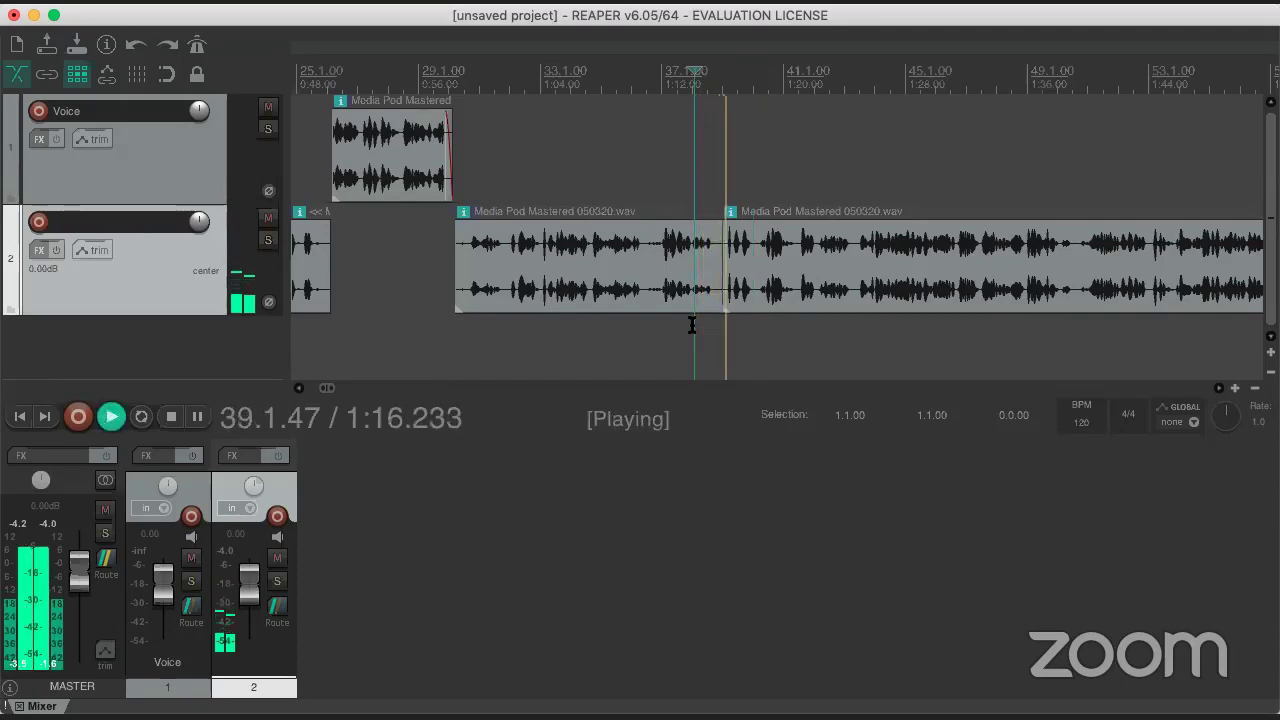
key(space)
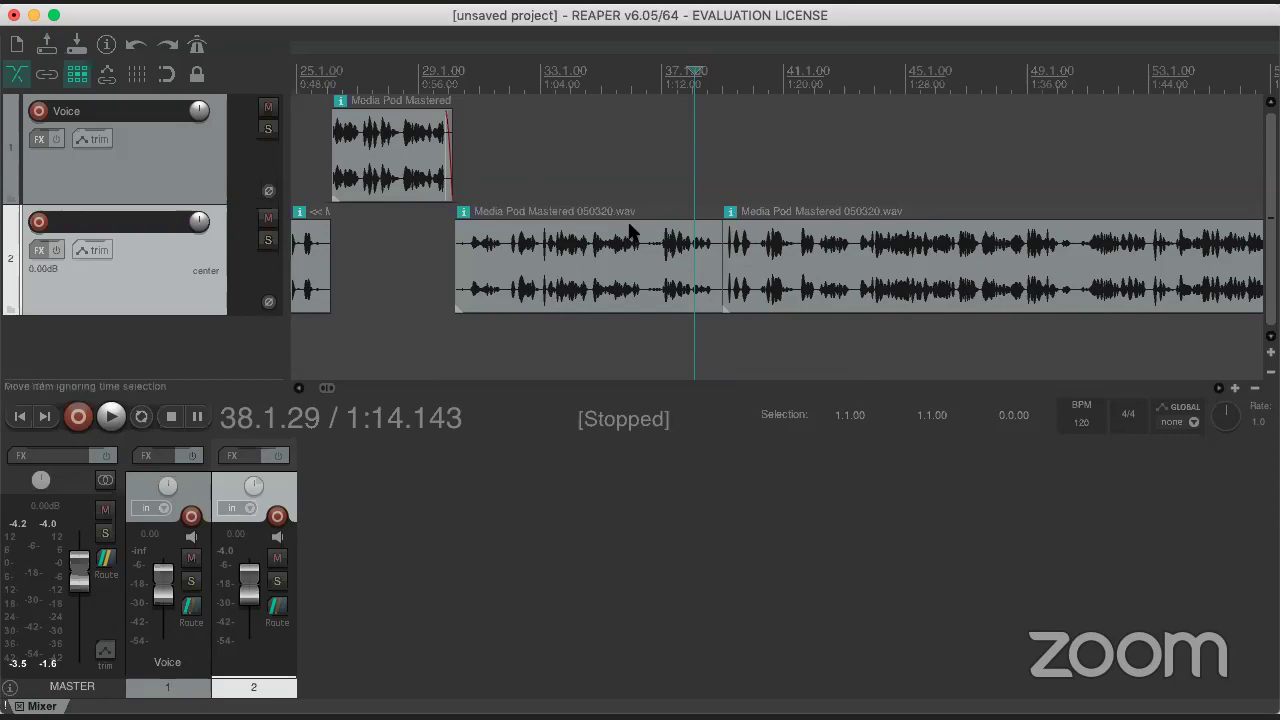
- Split track 2's last clip at about 1:39.2, moving the trailing part to the Voice track and the part before it to about 1:27.7
click(741, 243)
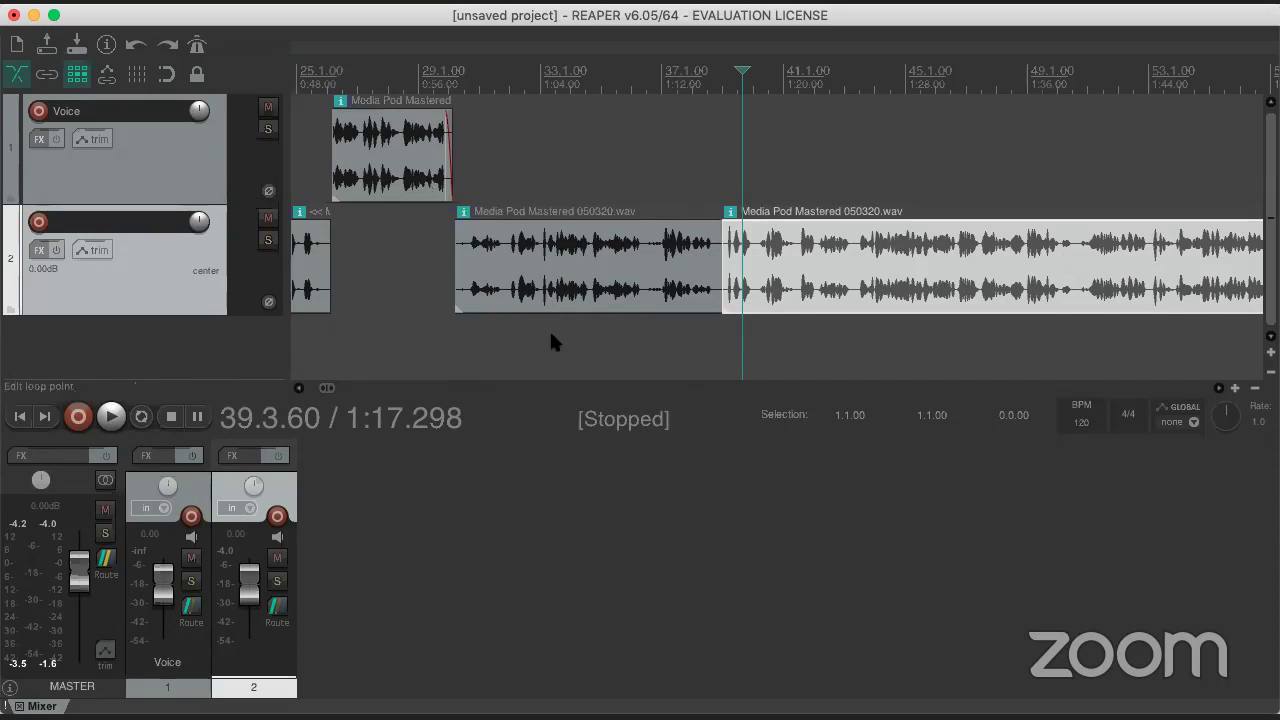
click(1071, 255)
key(s)
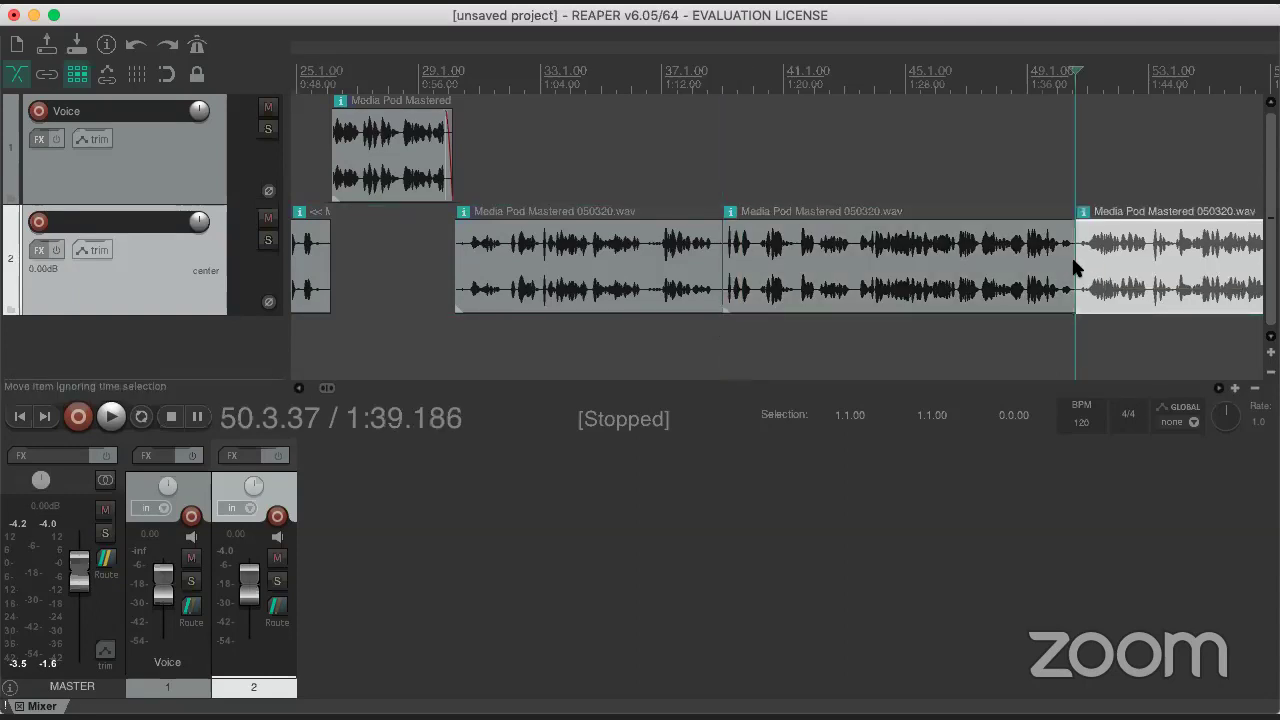
drag(1075, 265, 1163, 262)
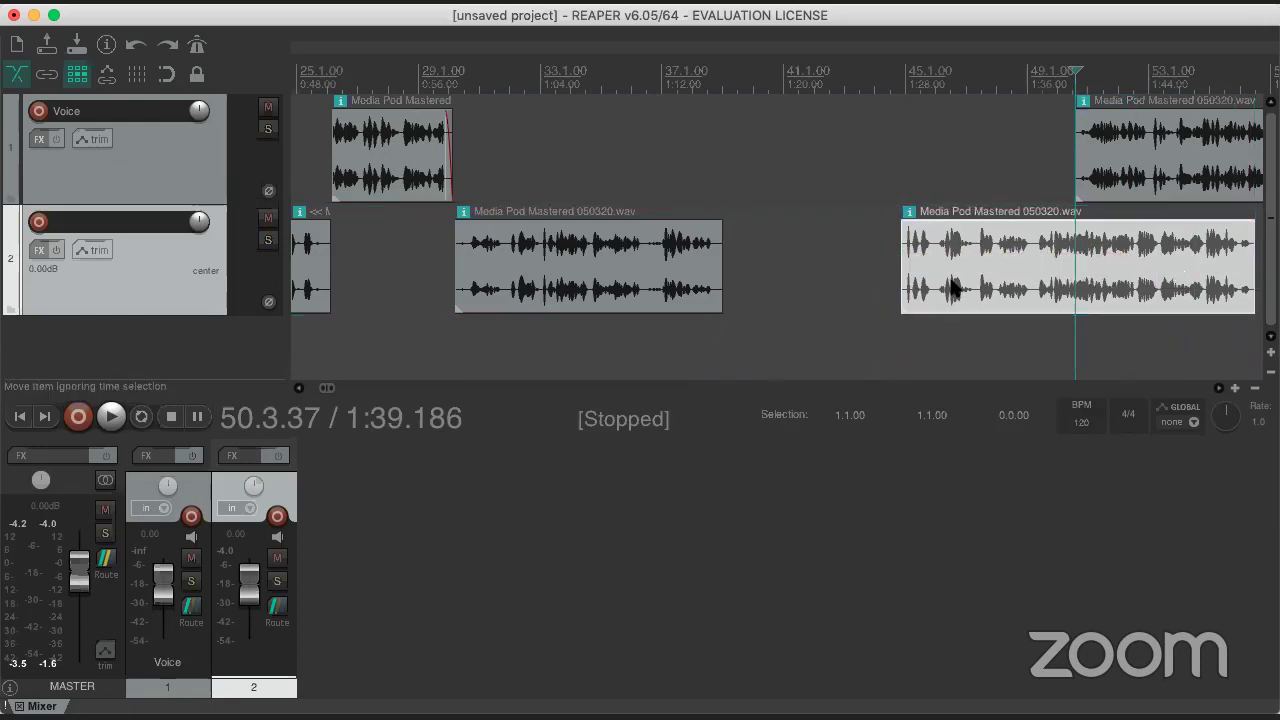
- Split the moved clip on track 2 at about 1:32.5 and 1:36.5
click(1037, 284)
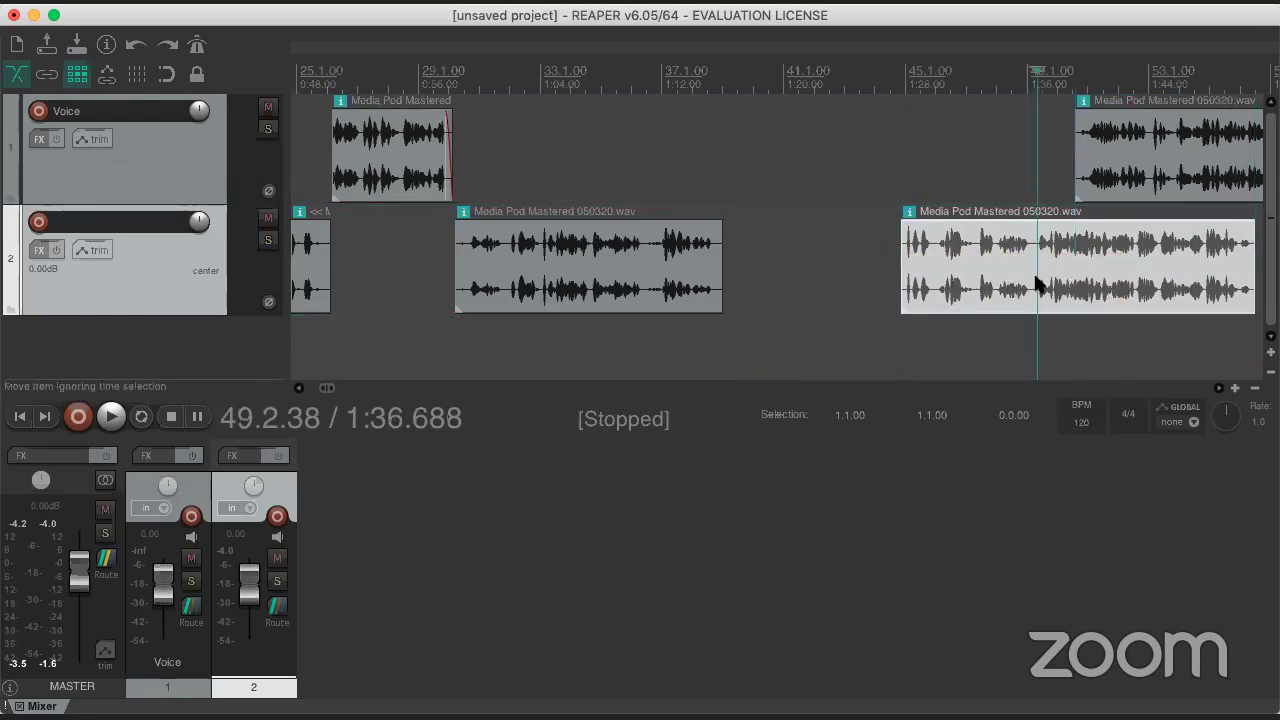
click(972, 270)
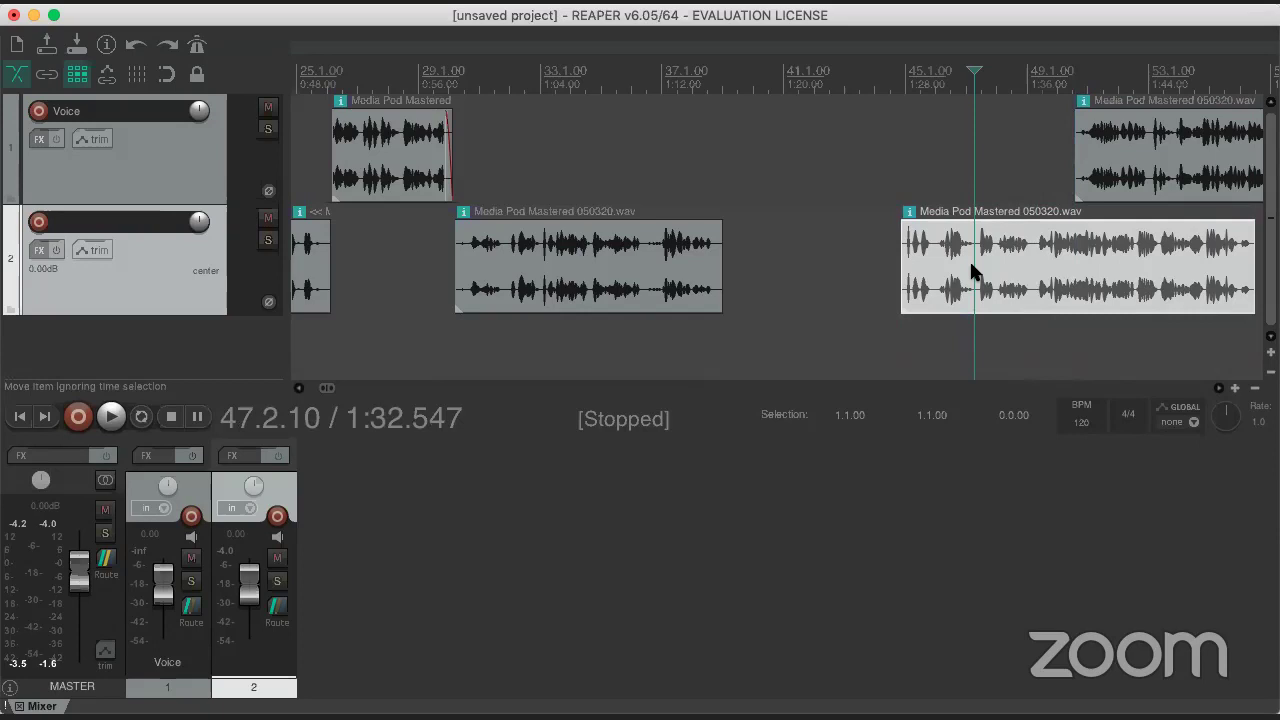
key(s)
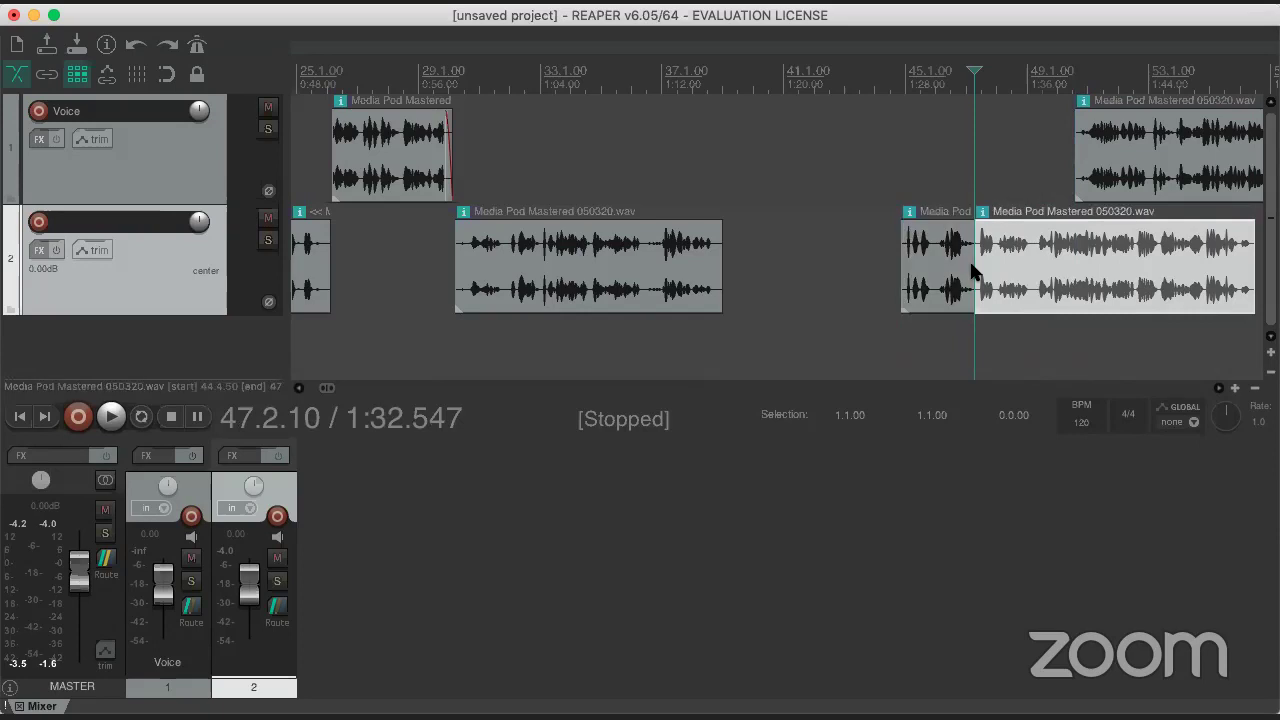
click(1033, 268)
key(s)
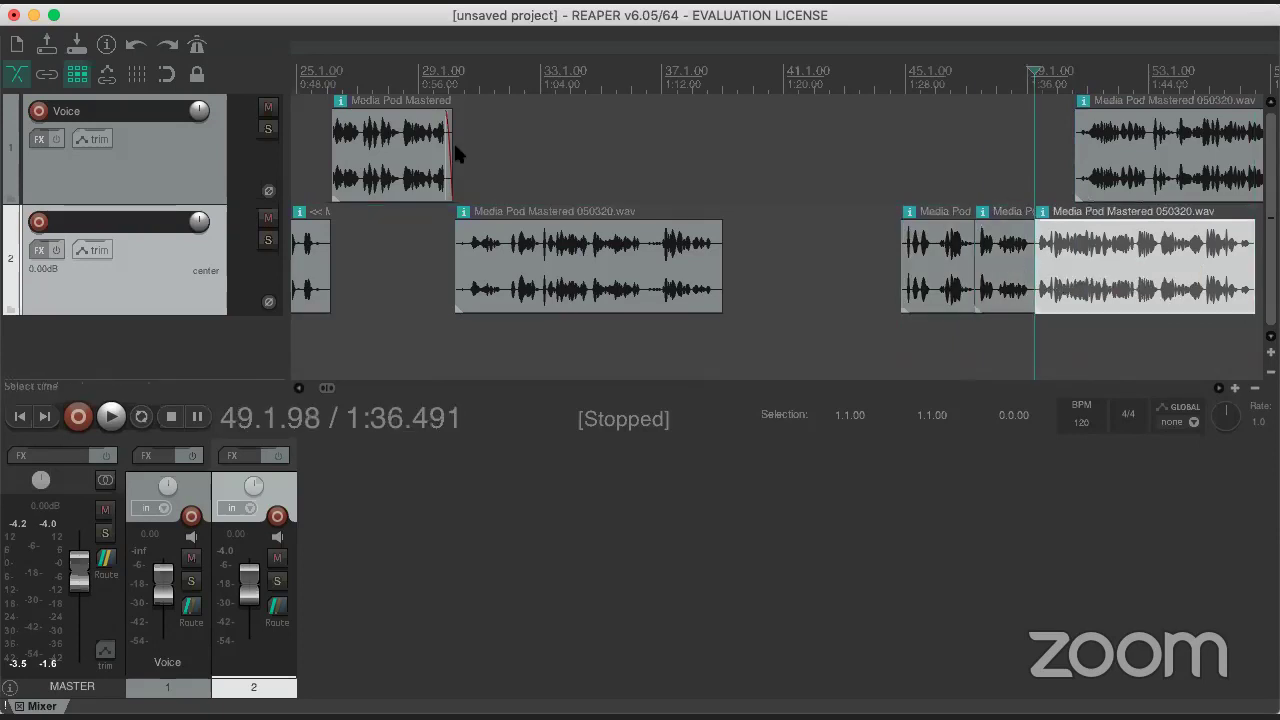
- Switch ripple editing to all tracks and delete the short segment between the newest splits on track 2
click(76, 80)
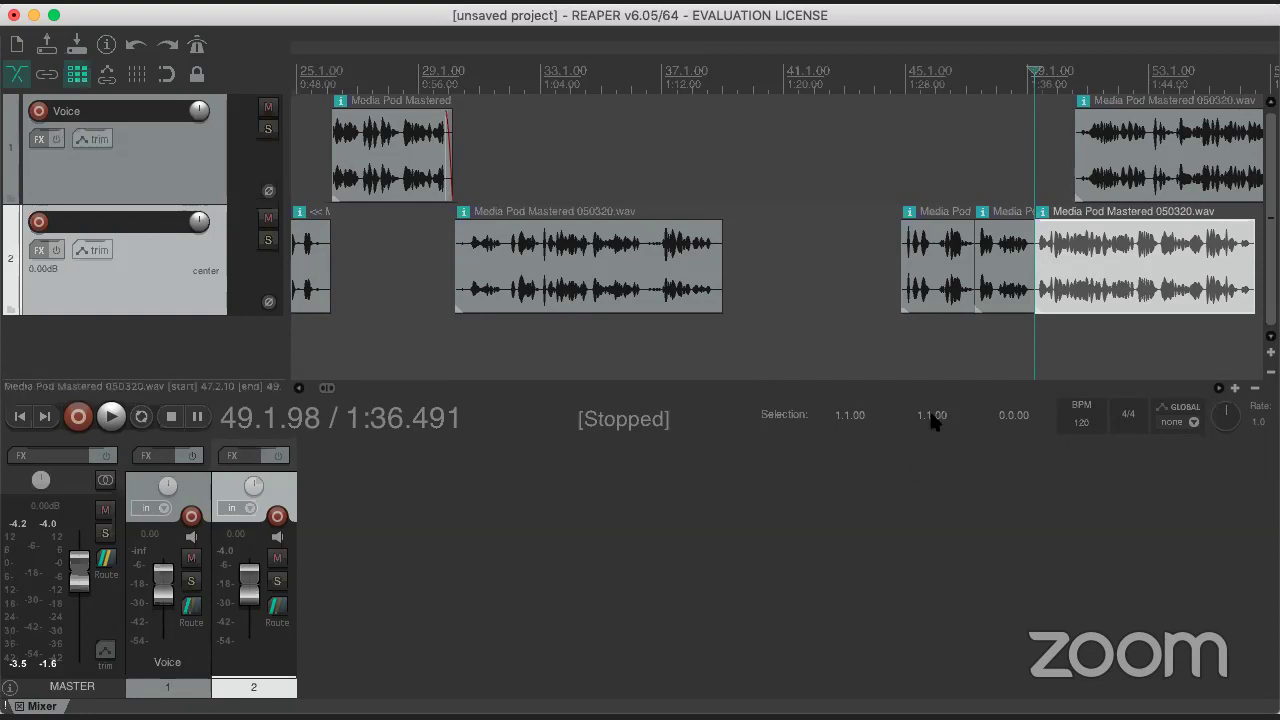
click(998, 283)
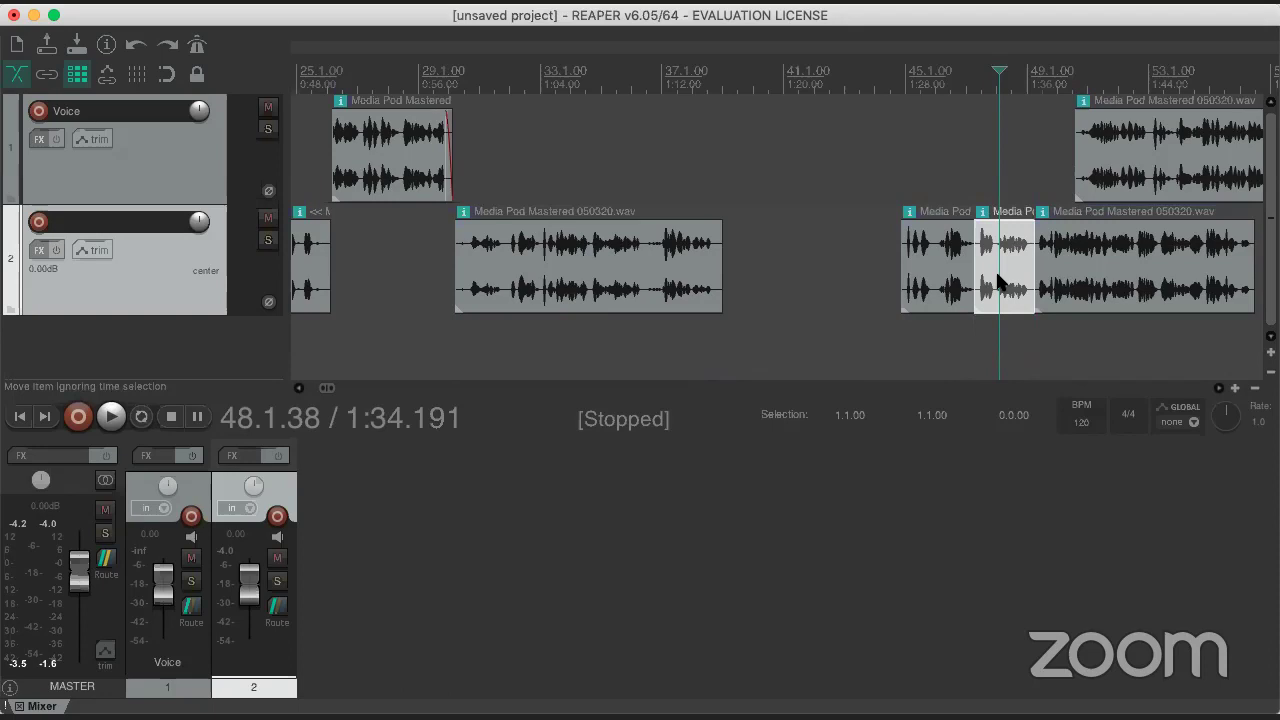
key(Delete)
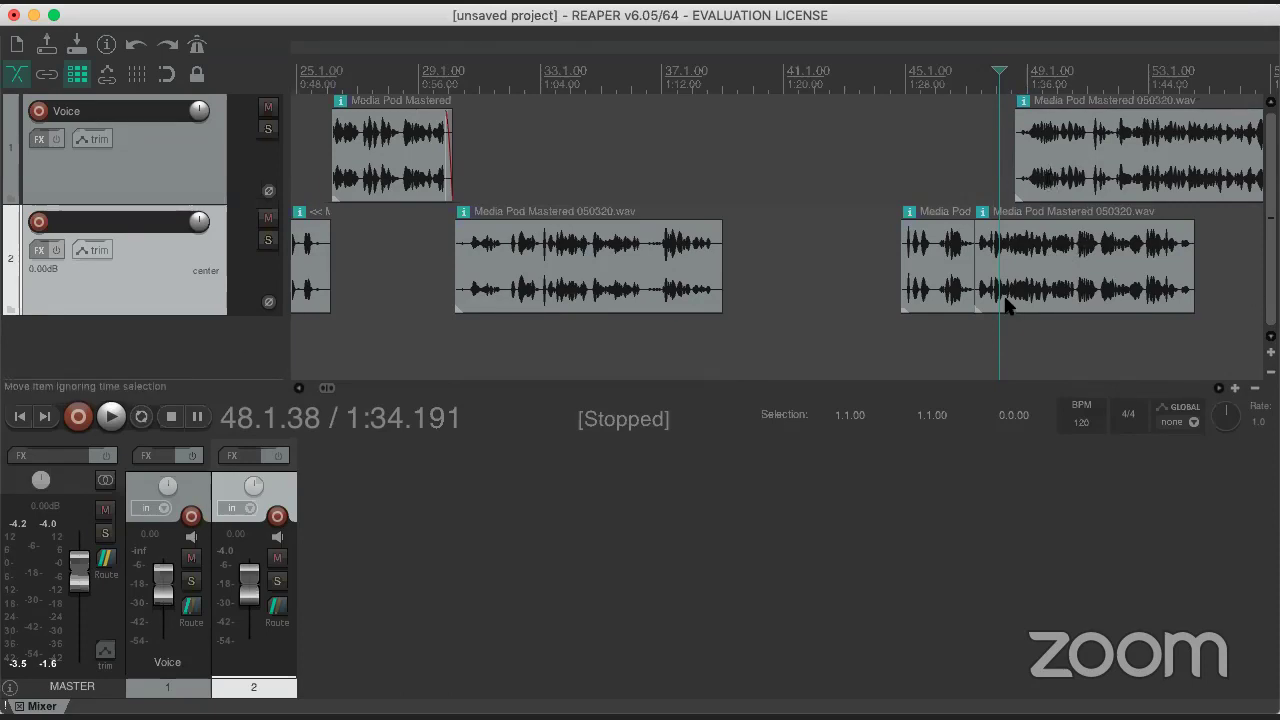
- Undo the recent deletions, clip moves and splits back to the state with track 2 split at about 1:16 and 1:25.8
key(super+z)
key(super+z)
key(super+z)
key(super+z)
key(super+z)
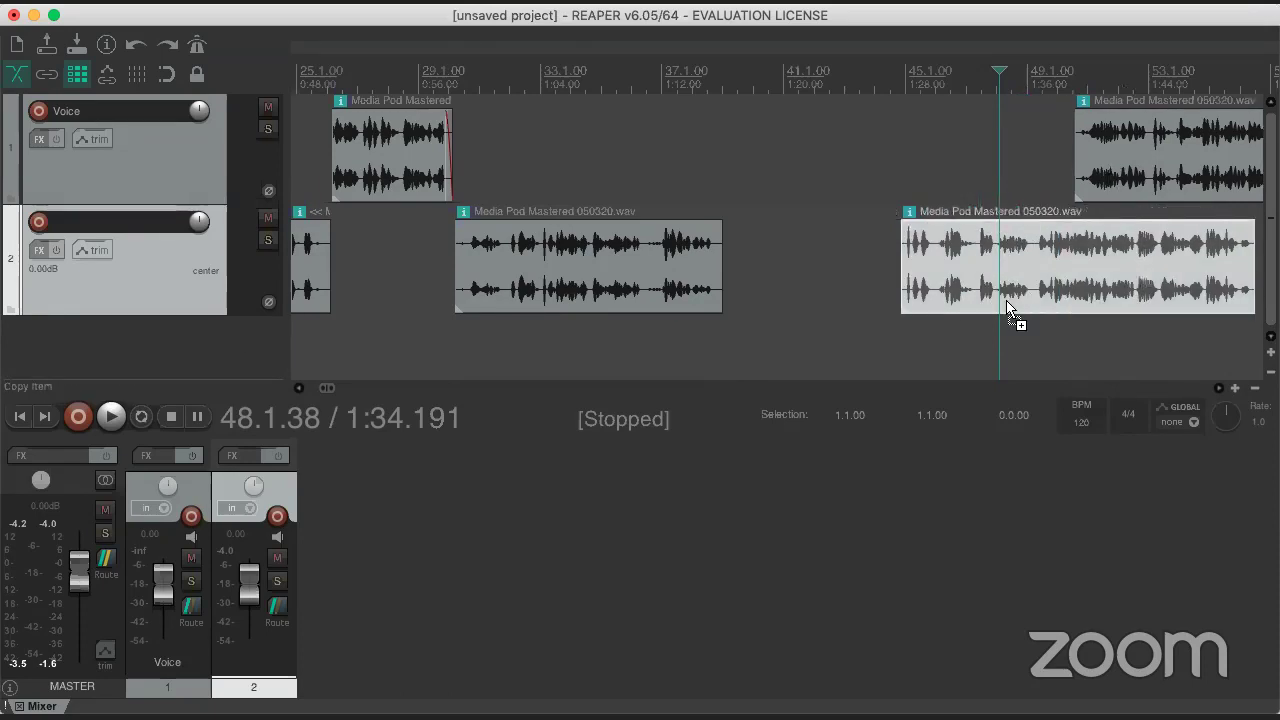
key(super+z)
key(super+z)
key(super+z)
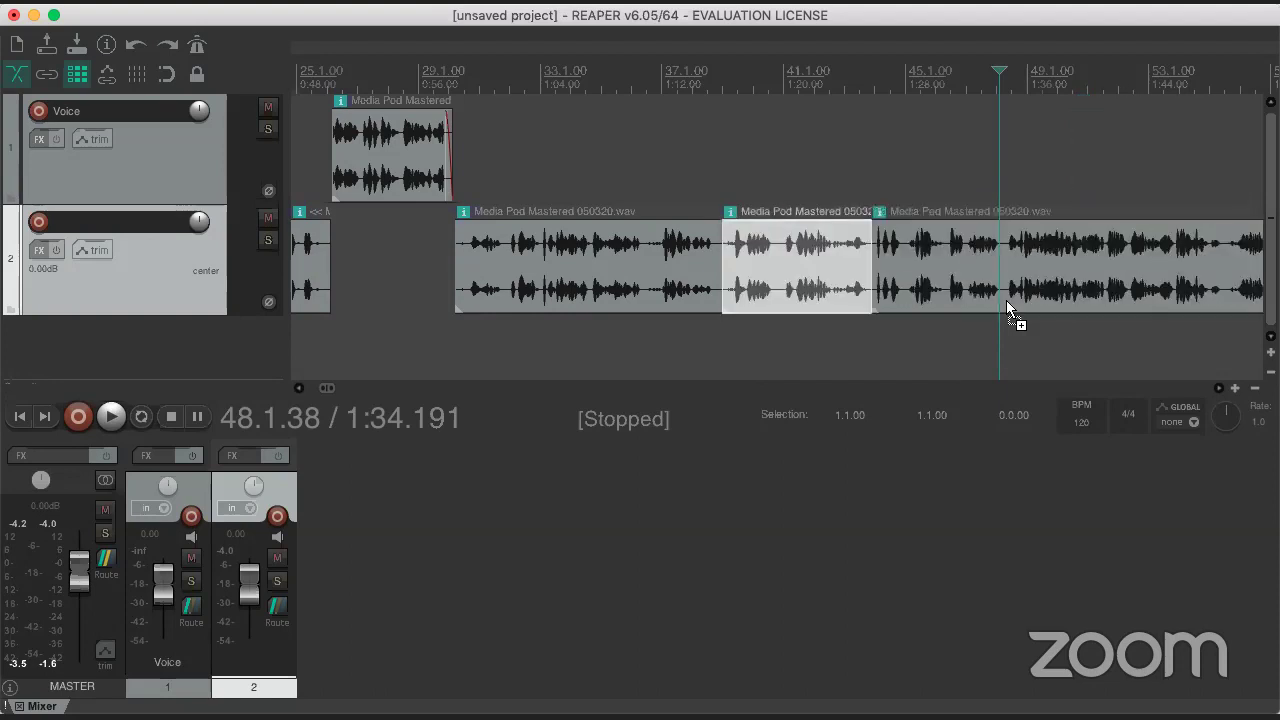
- Play back track 2 from about 1:25 to check the transition at the split near 1:25.8
click(1007, 302)
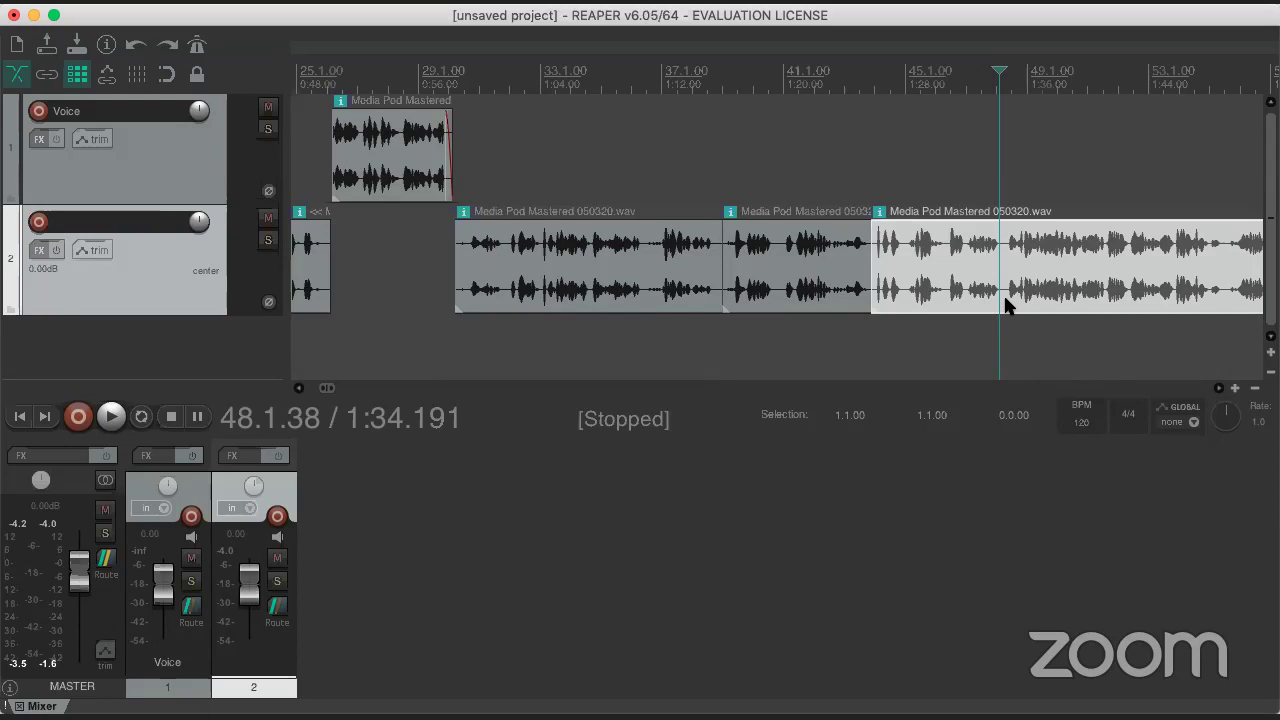
click(858, 183)
key(space)
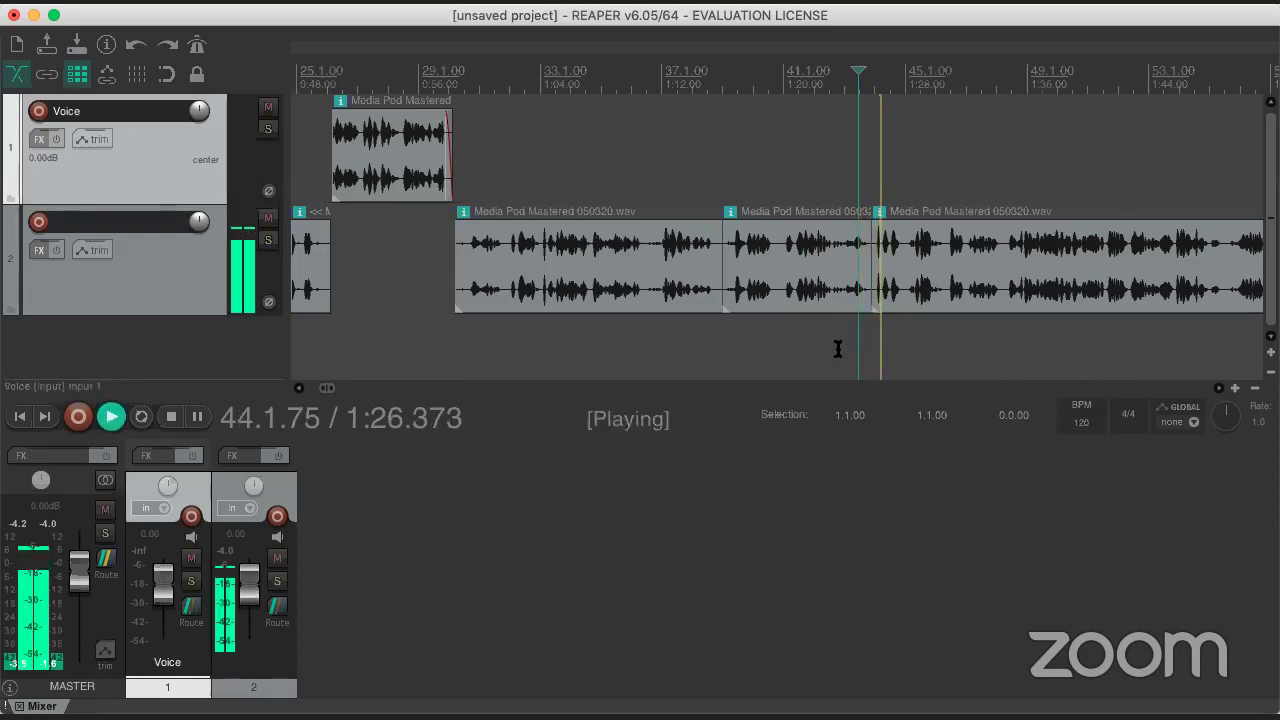
key(space)
- Move track 2's last clip earlier to about 1:25.56 so that it overlaps and crossfades with the preceding clip
scroll(892, 287, up, 3)
click(824, 268)
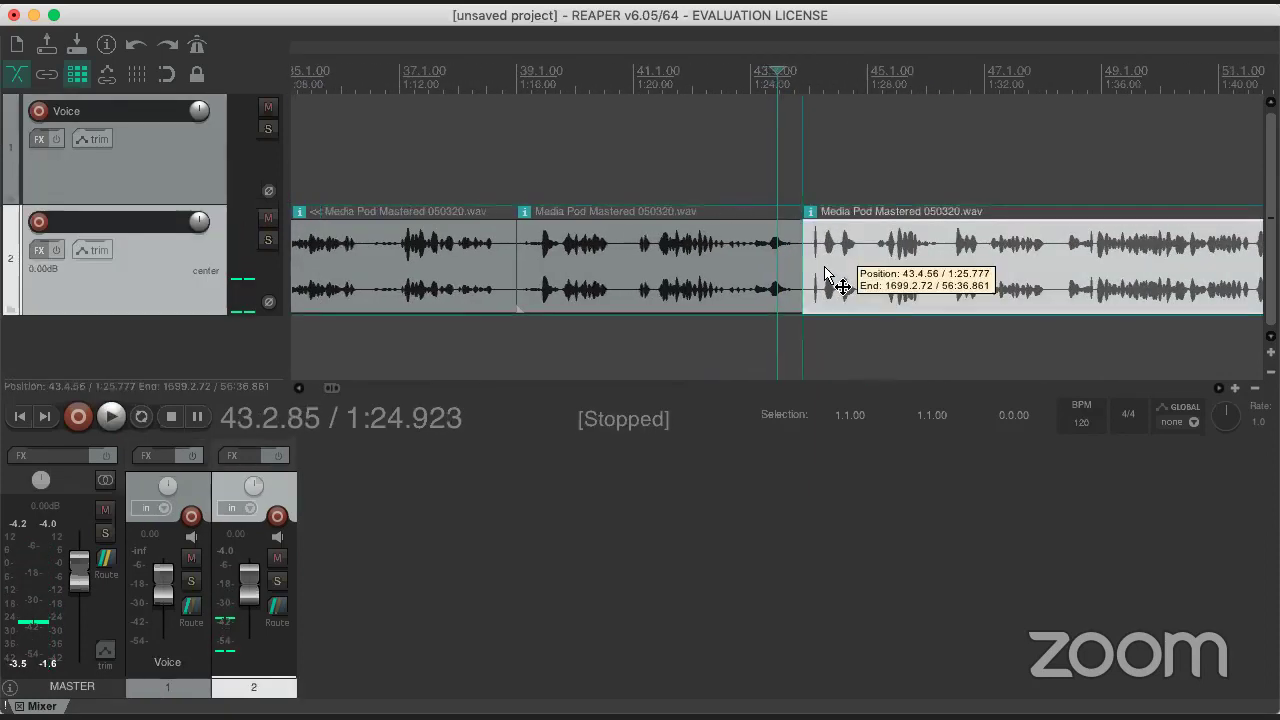
drag(822, 272, 810, 266)
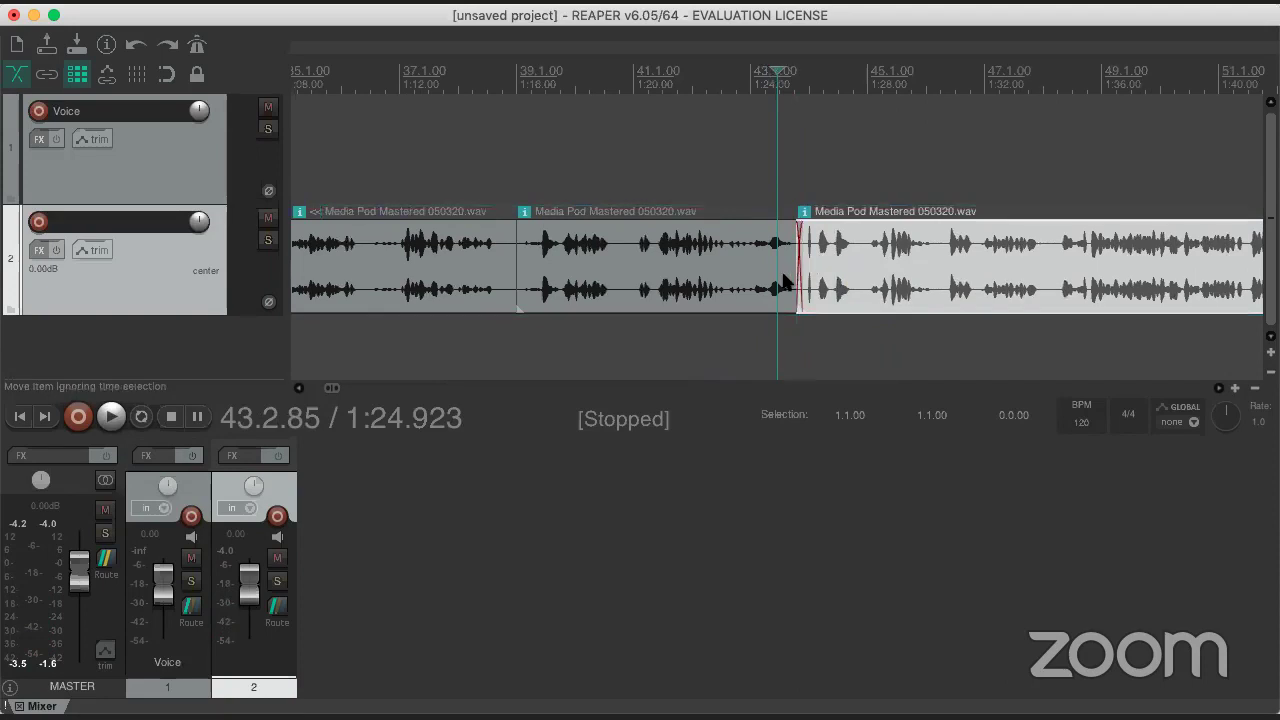
scroll(850, 270, up, 4)
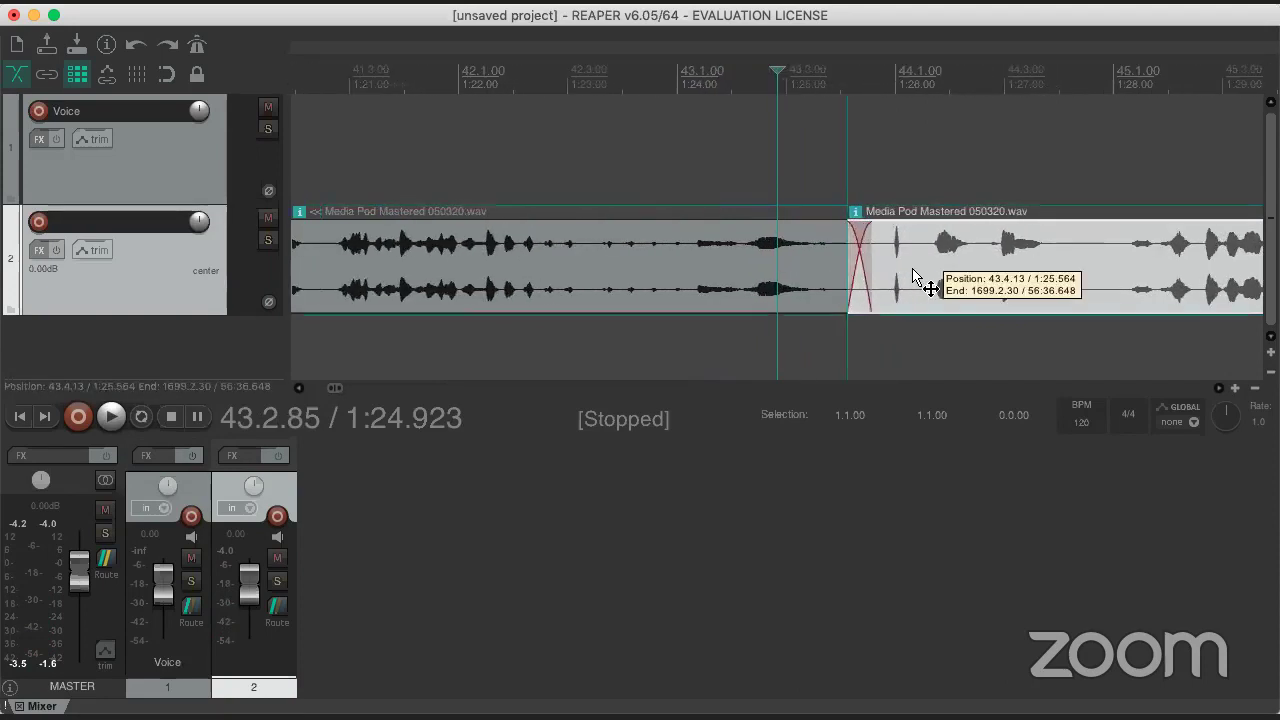
- Shift track 2's last clip to about 1:25.84, leaving a small gap, and move it back to about 1:25.77 against the preceding clip
drag(913, 270, 951, 262)
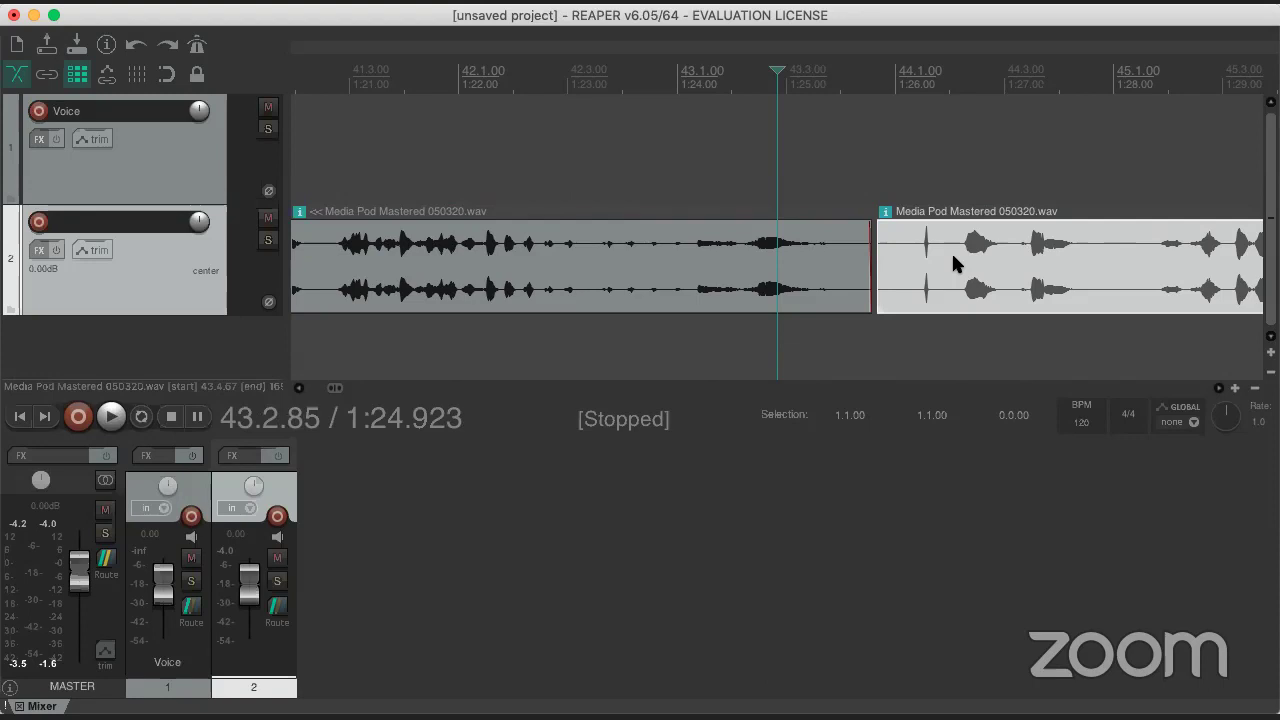
scroll(913, 274, down, 3)
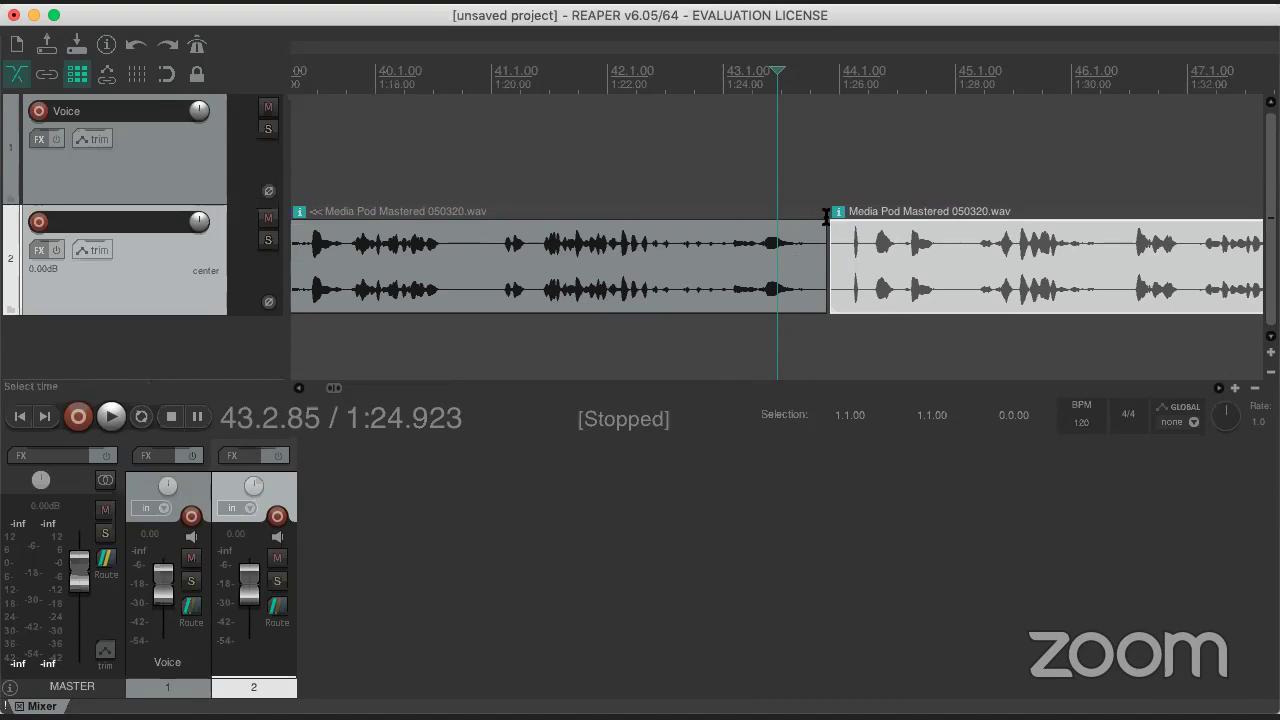
drag(857, 266, 850, 263)
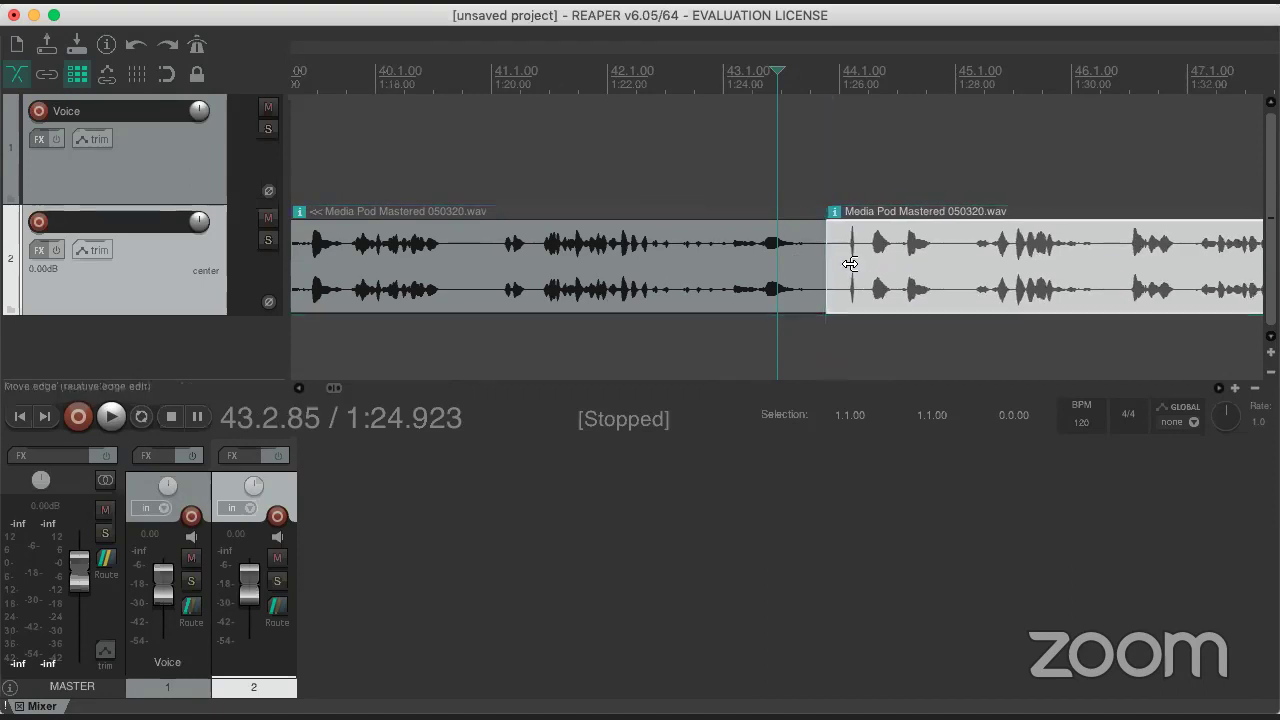
scroll(812, 265, up, 3)
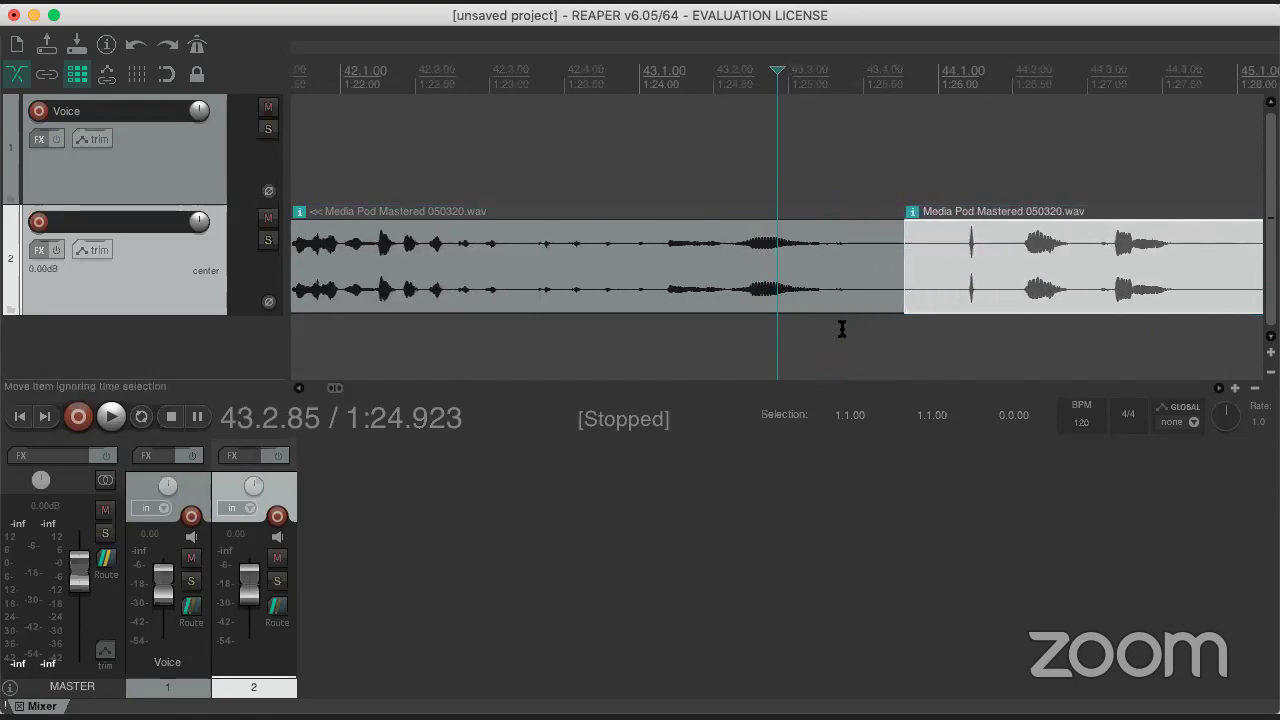
click(875, 262)
click(909, 265)
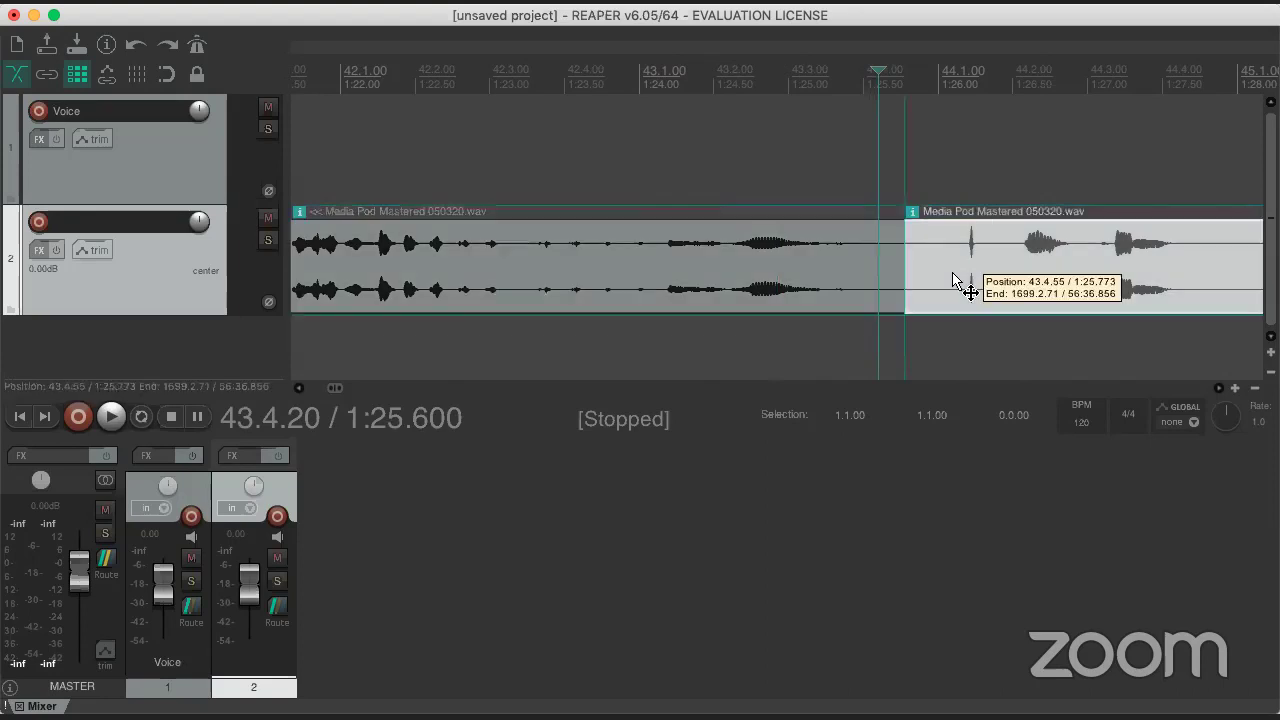
- Play back track 2 from about 1:24.85 to check the join between the two clips
scroll(812, 341, down, 2)
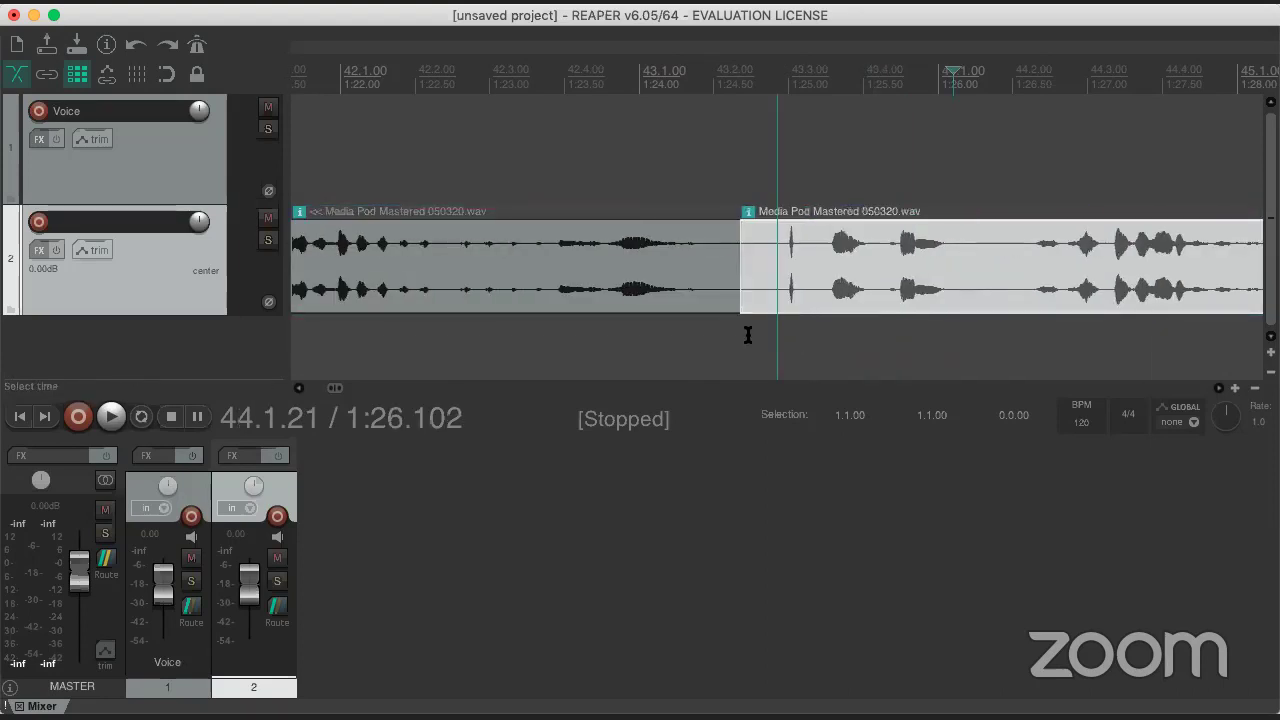
click(646, 333)
key(space)
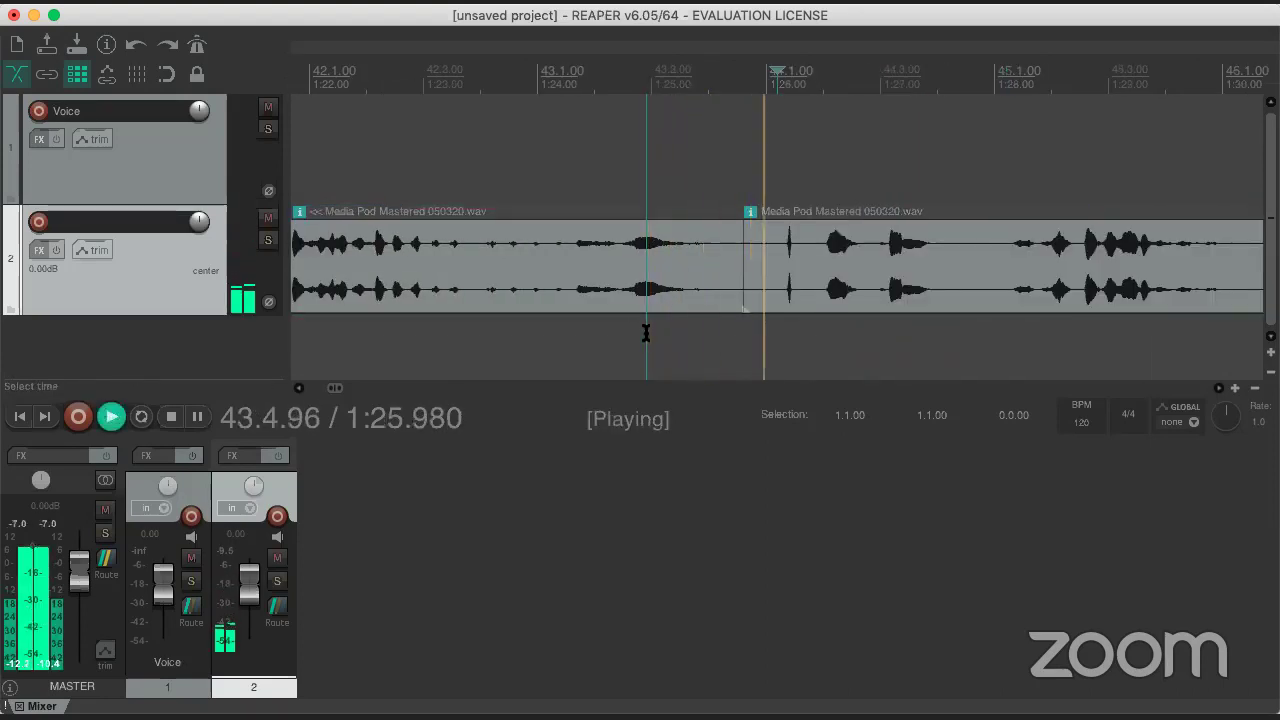
key(space)
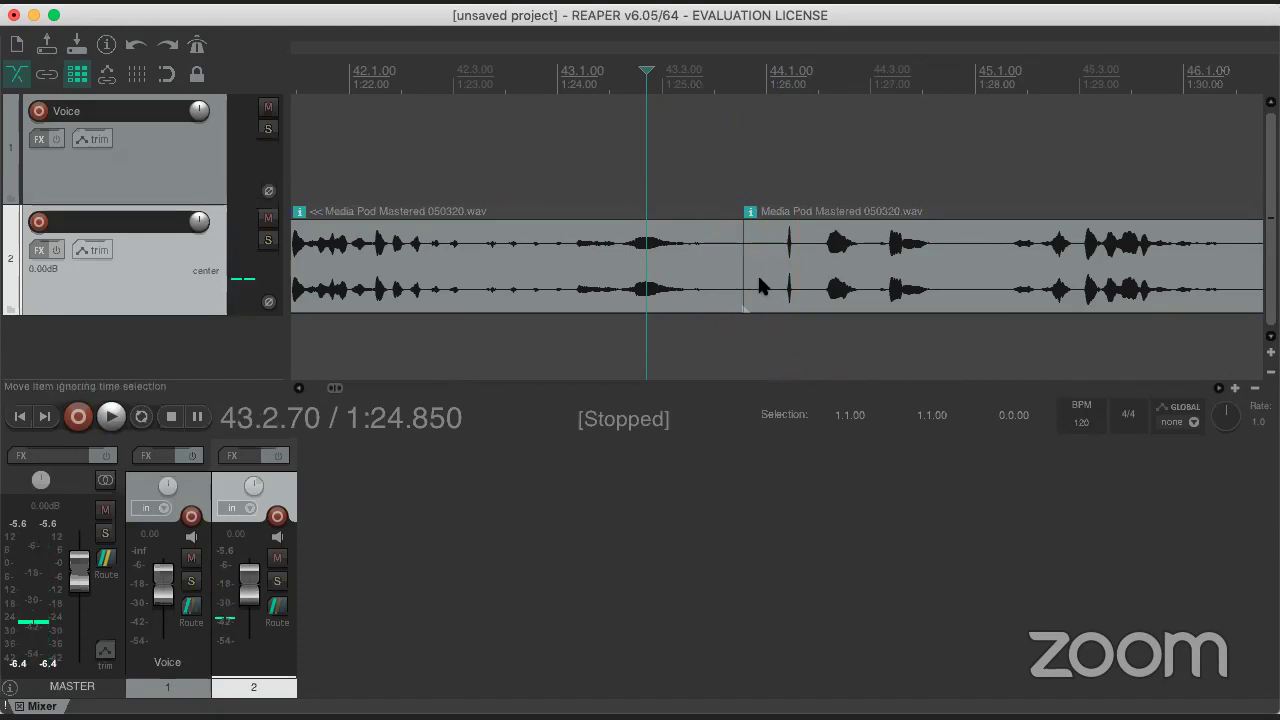
- Overlap track 2's last clip with the preceding one by moving its start to about 1:25.4, and place the edit cursor at about 1:24.2
drag(758, 287, 706, 279)
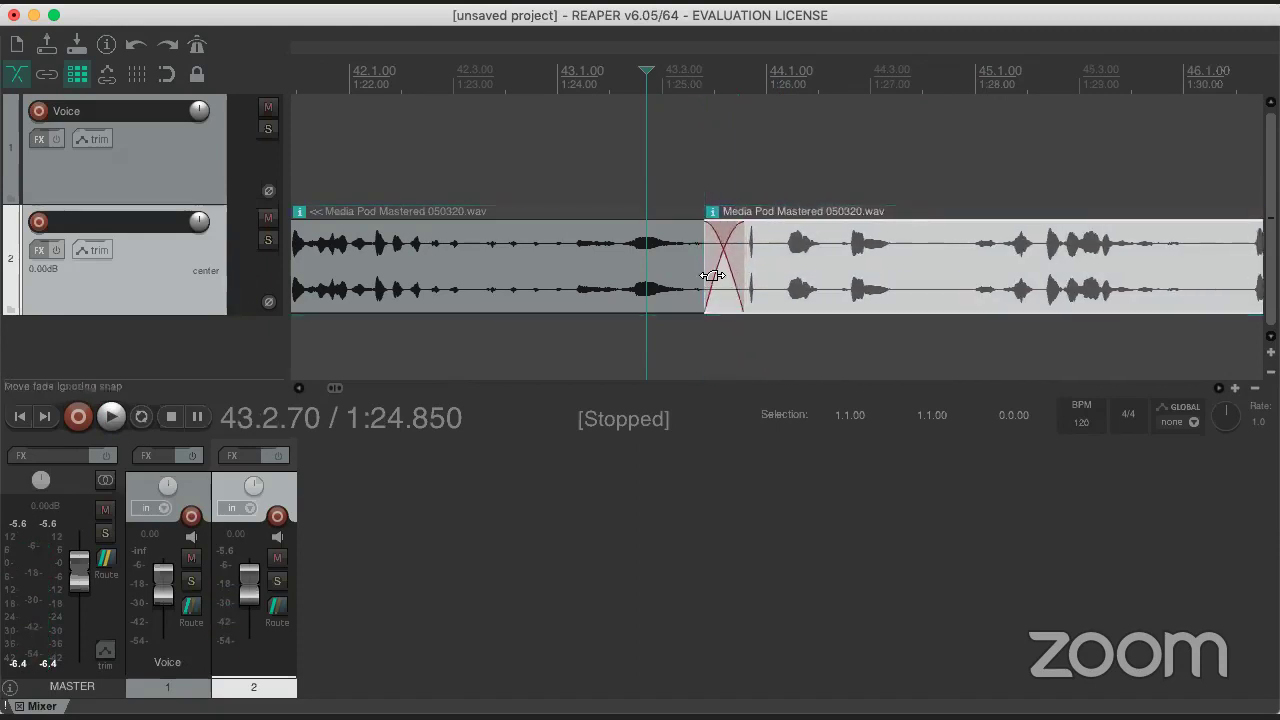
scroll(640, 200, down, 3)
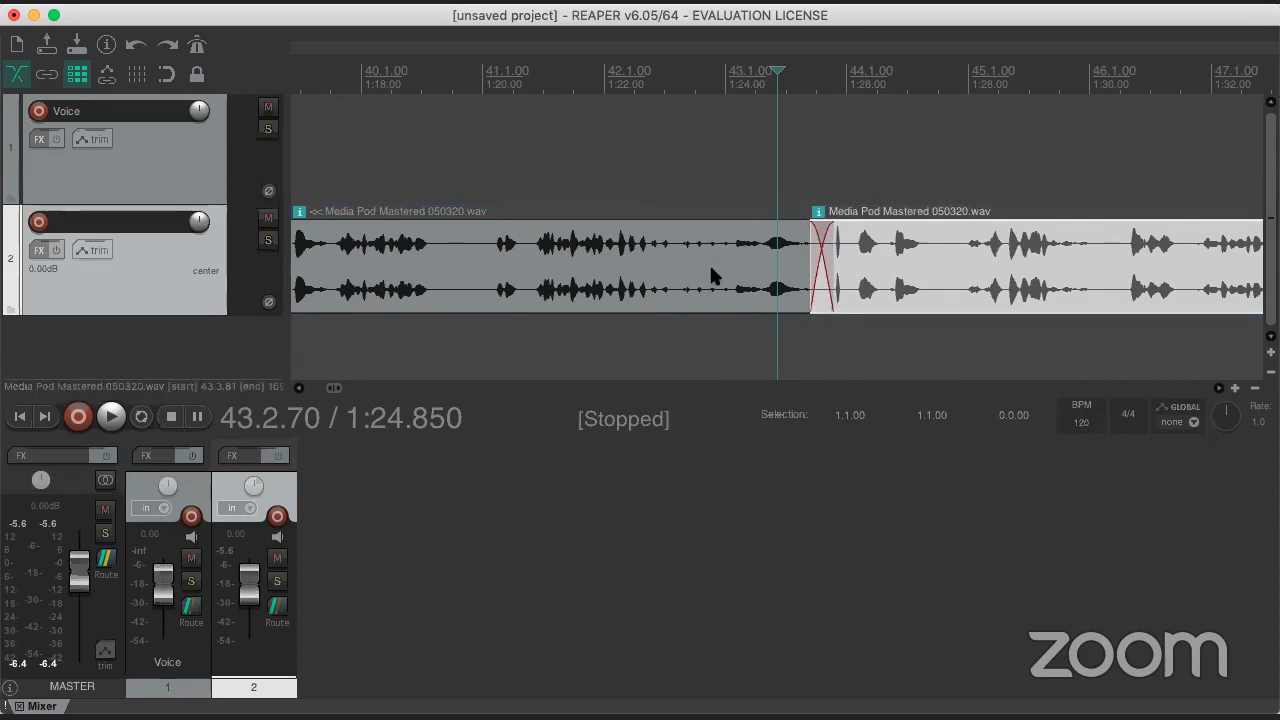
click(737, 327)
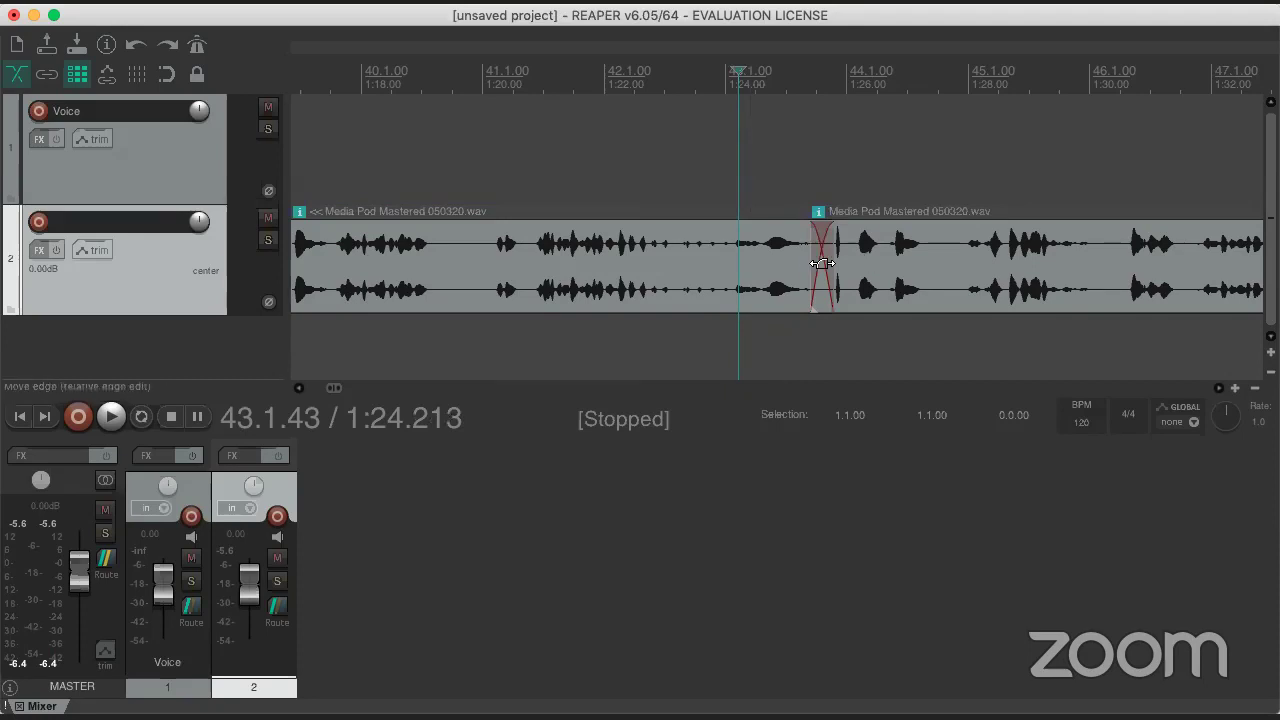
- Play the crossfaded join from about 1:24.2, and move track 2's last clip back to start at about 1:25.77
key(space)
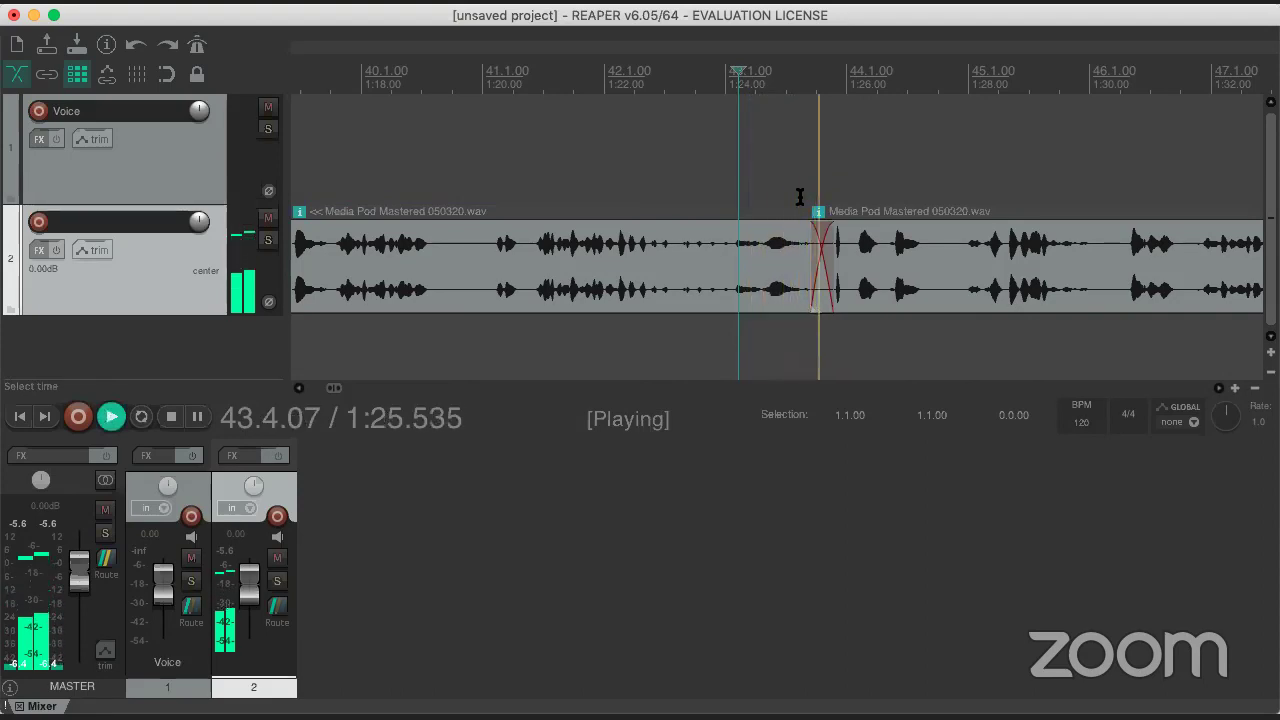
key(space)
drag(855, 258, 887, 250)
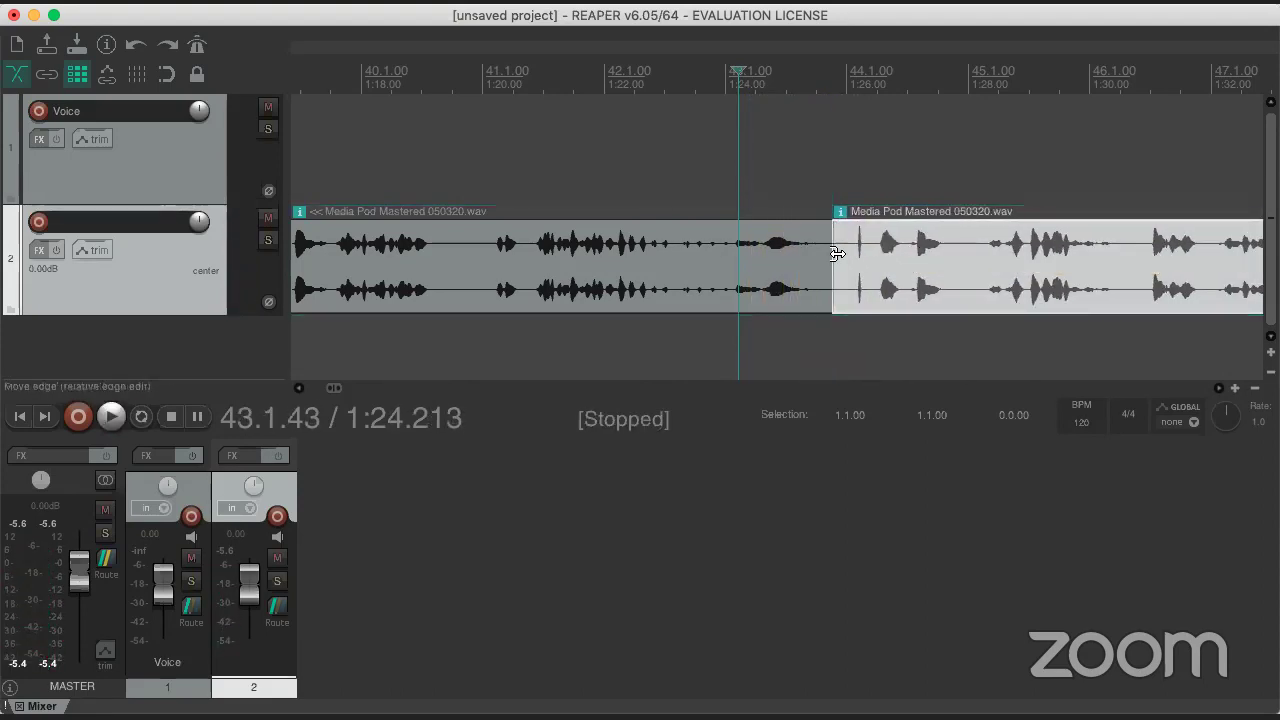
key(super+a)
right_click(863, 253)
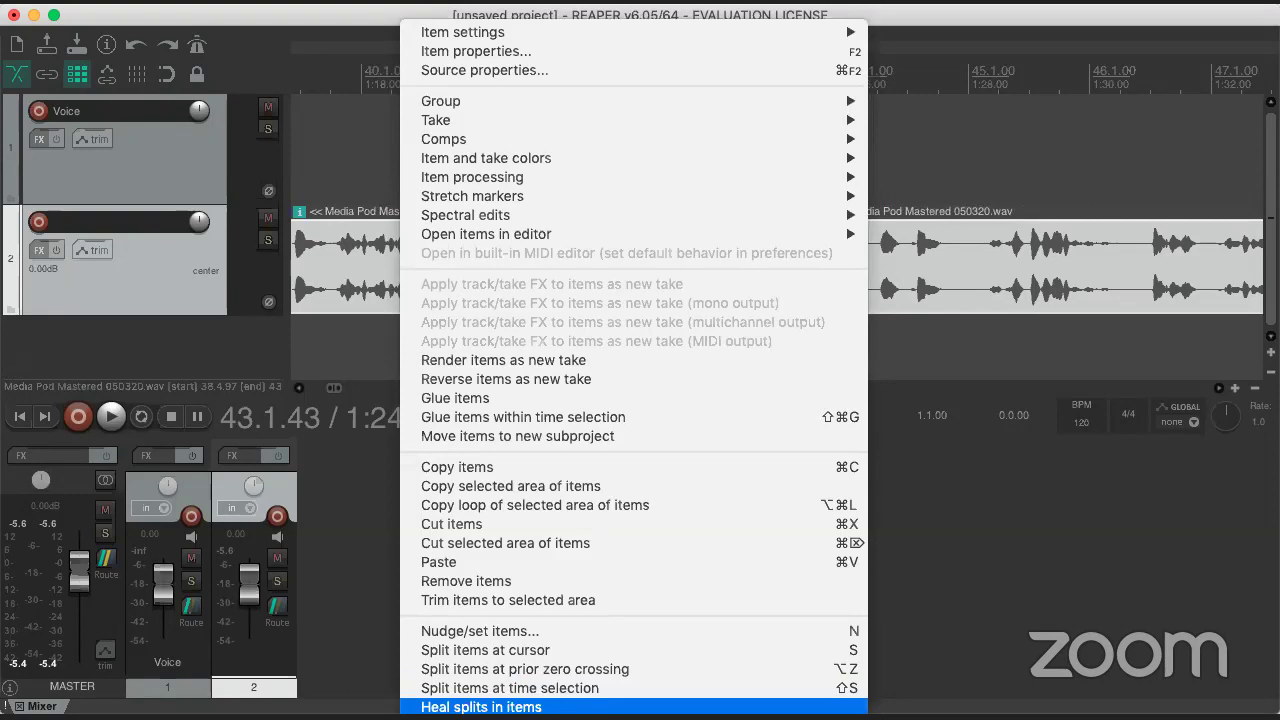
click(895, 178)
- Try to heal the split between track 2's last two clips
scroll(860, 357, down, 5)
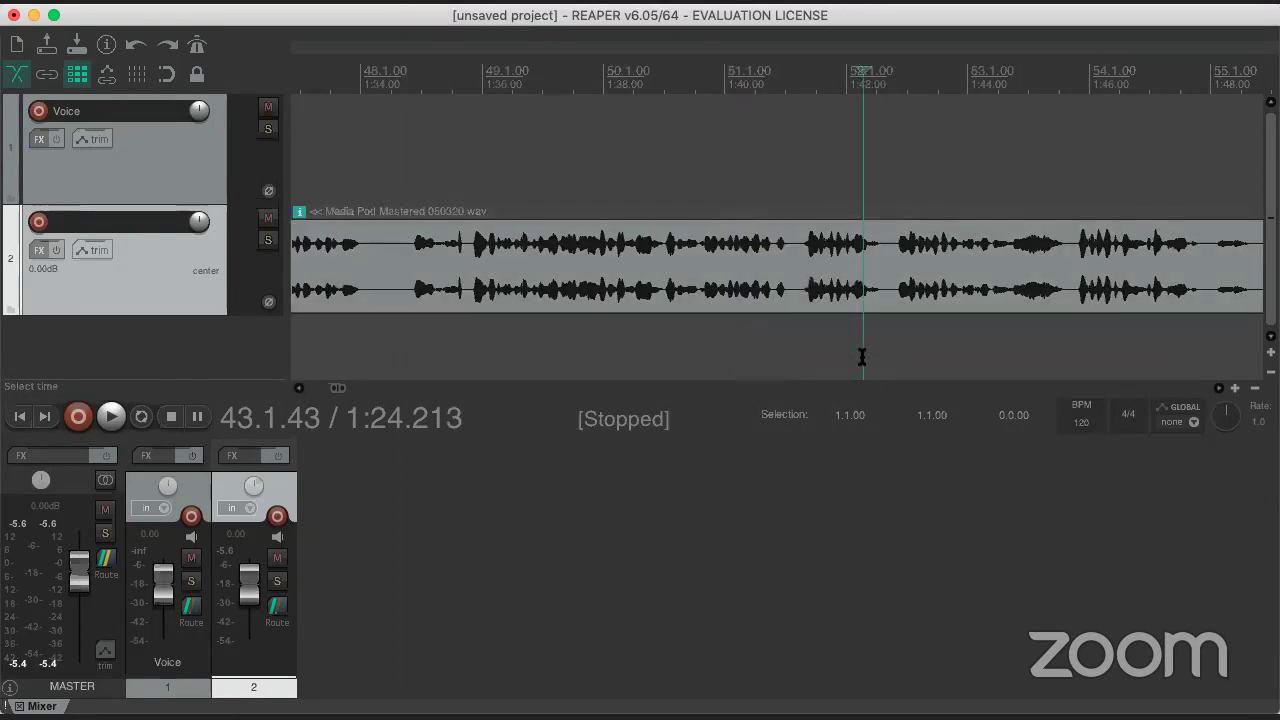
scroll(820, 345, down, 4)
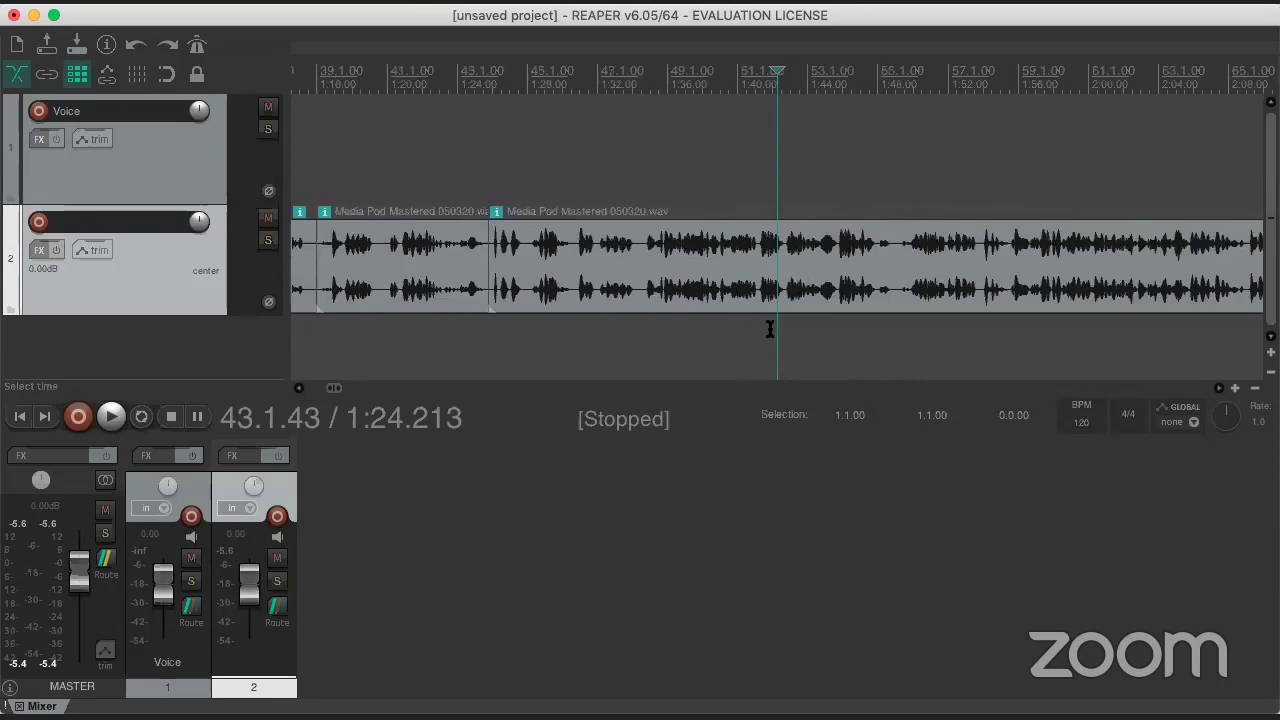
click(521, 292)
click(612, 288)
click(560, 354)
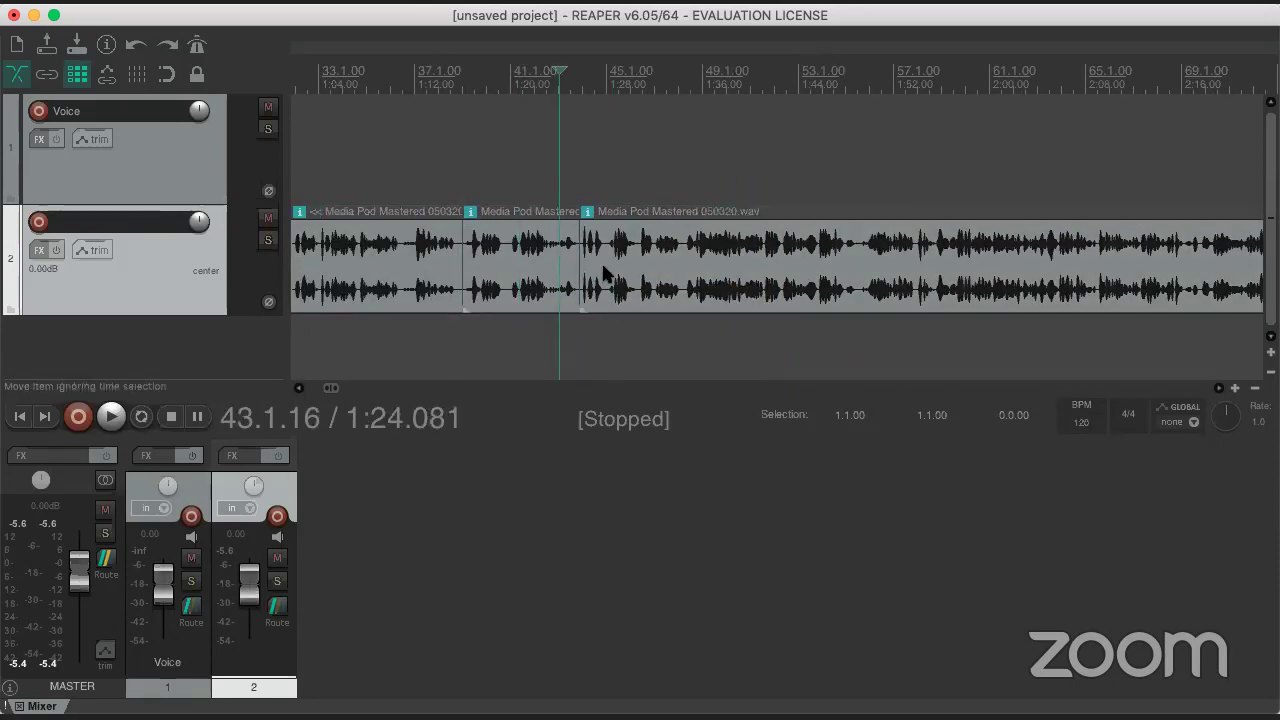
mouse_move(618, 268)
mouse_down()
mouse_move(670, 265)
mouse_move(620, 266)
mouse_up()
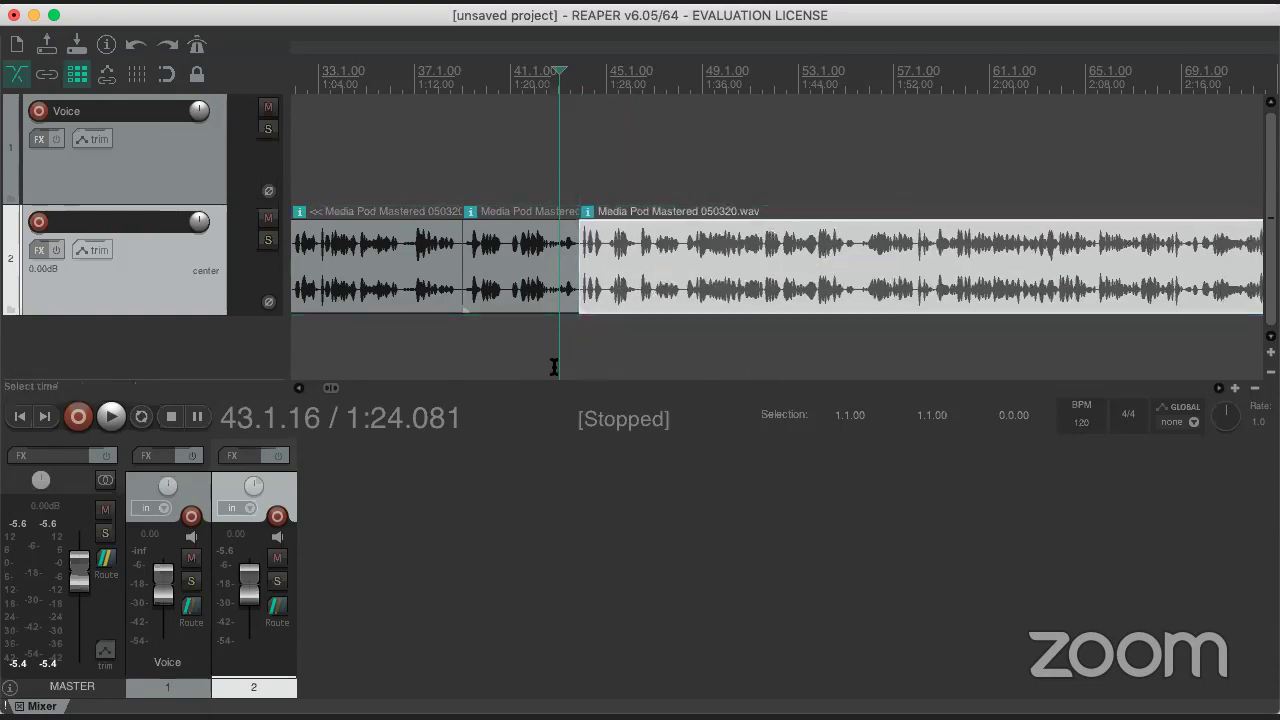
click(600, 357)
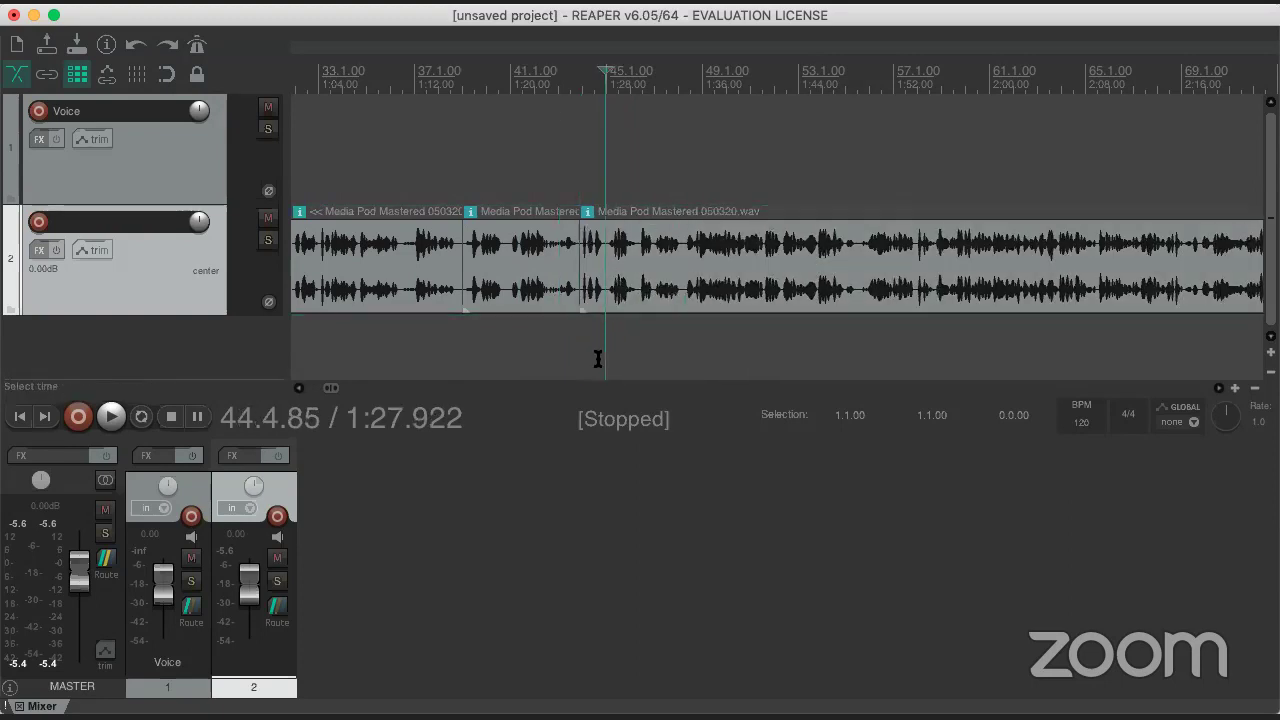
click(640, 263)
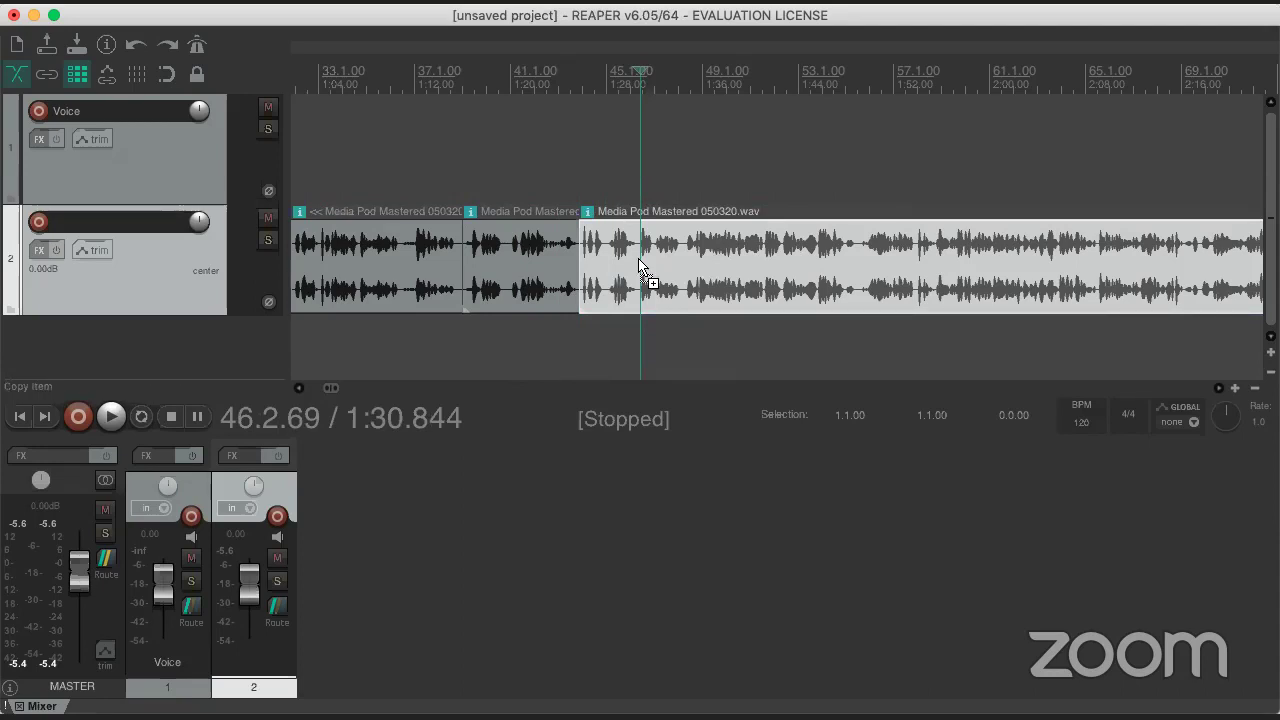
super+click(534, 264)
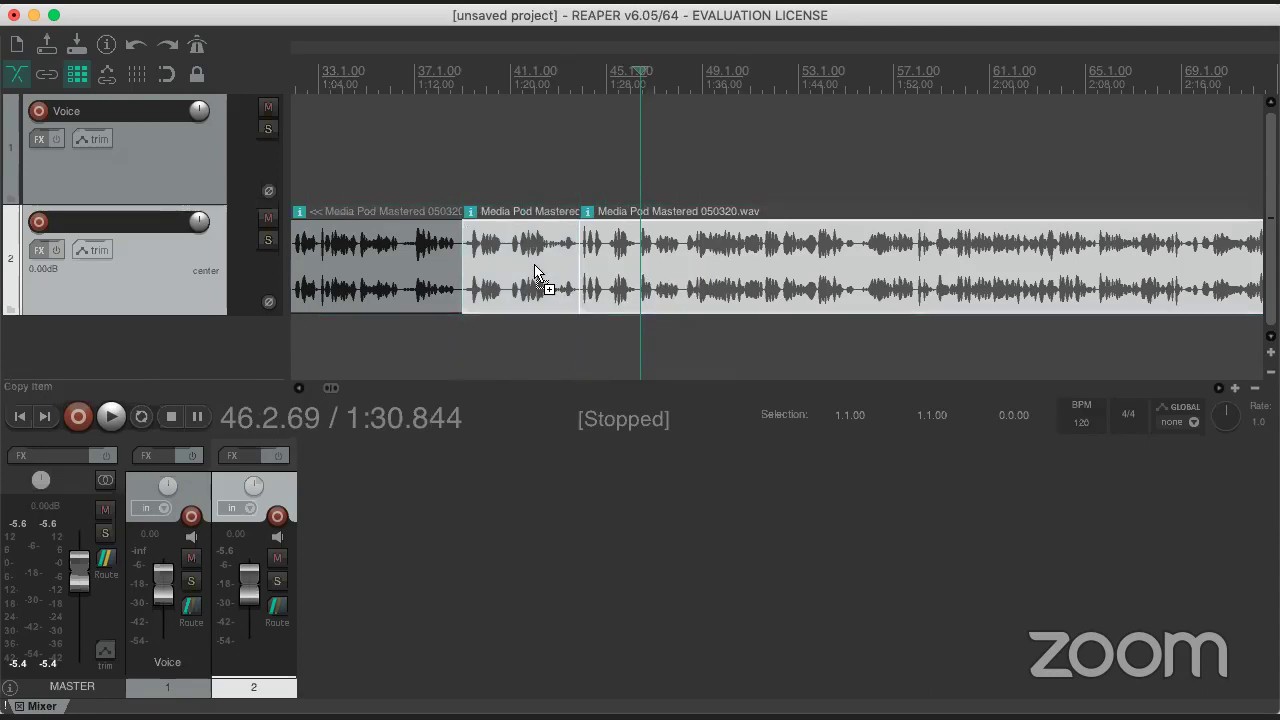
right_click(589, 260)
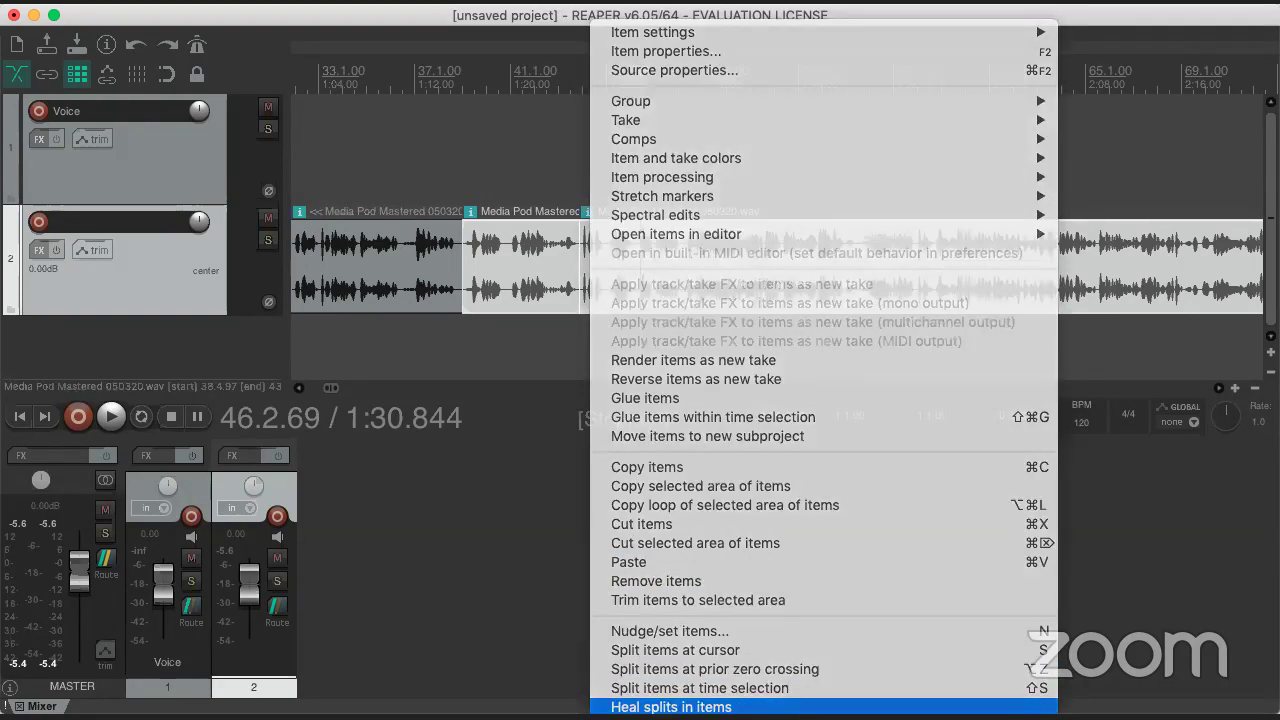
click(670, 707)
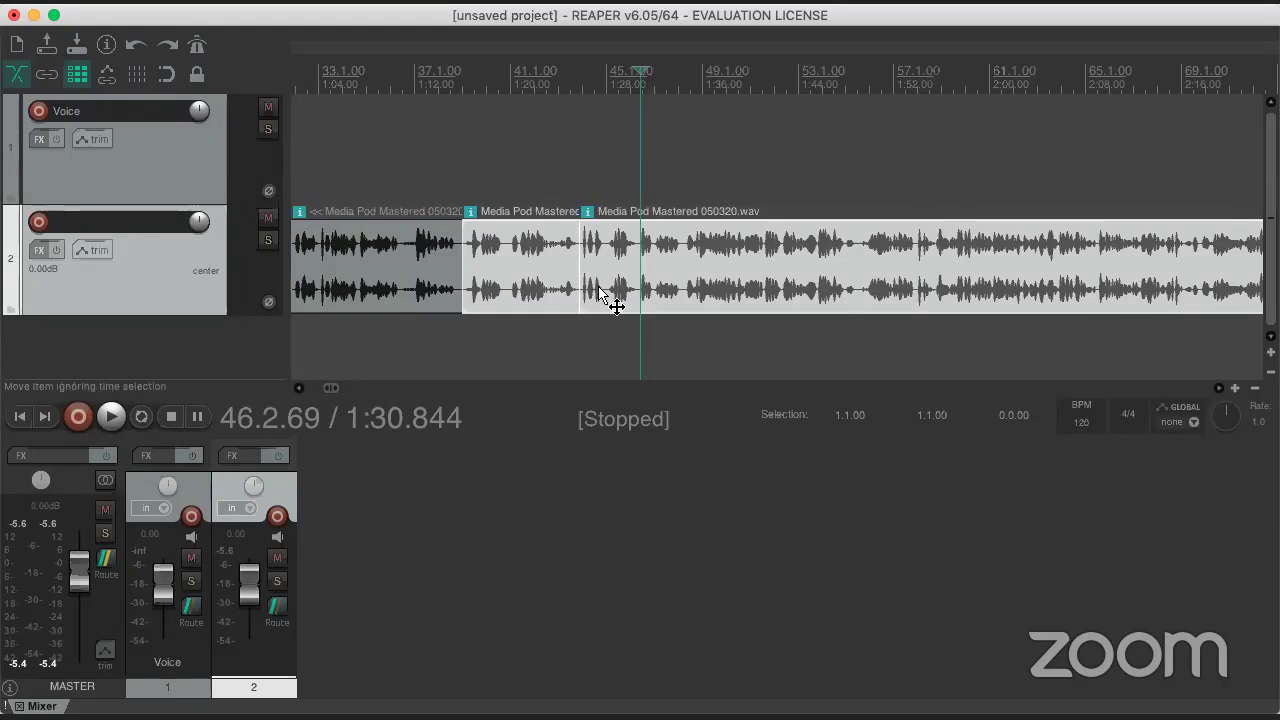
drag(604, 292, 667, 252)
key(super+z)
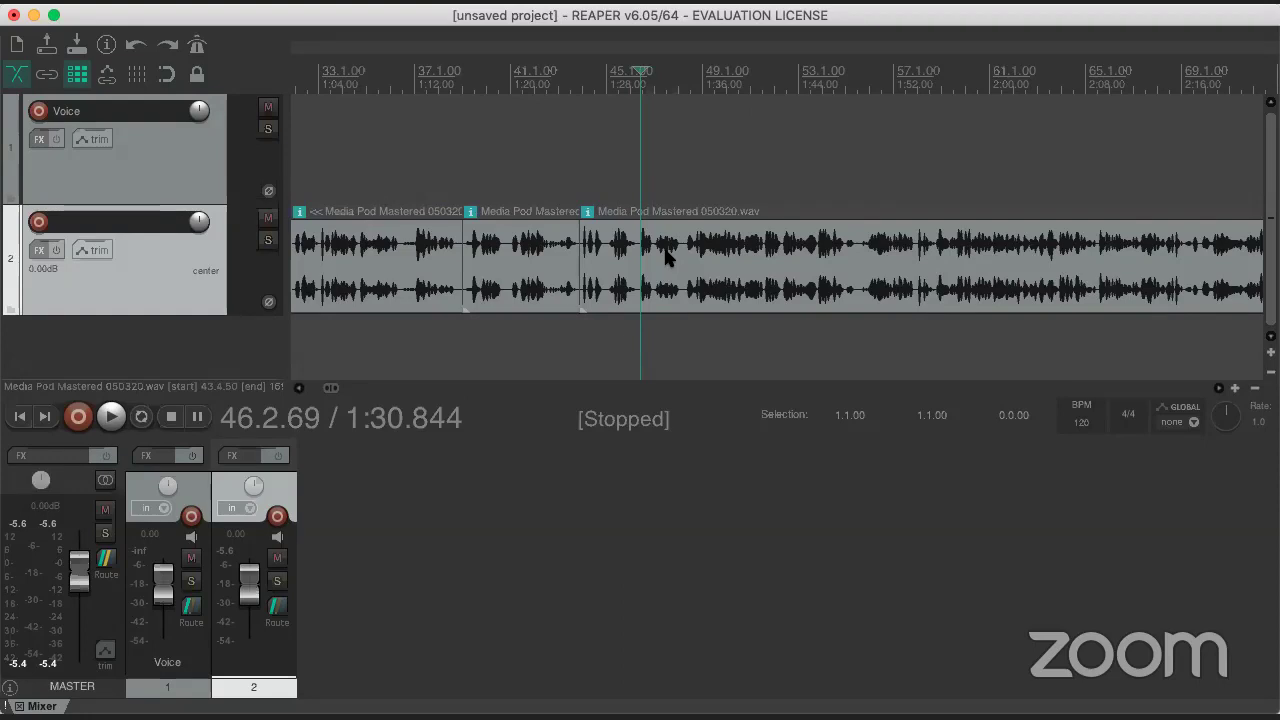
right_click(610, 268)
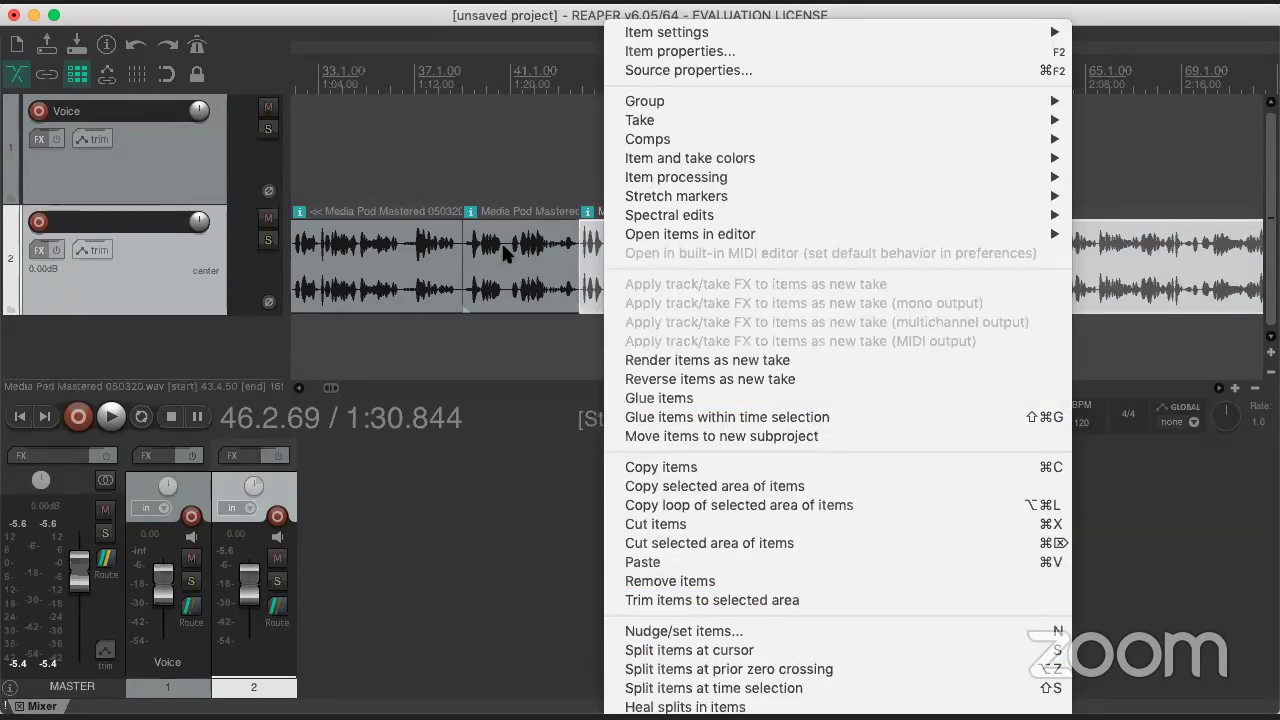
click(752, 400)
click(568, 335)
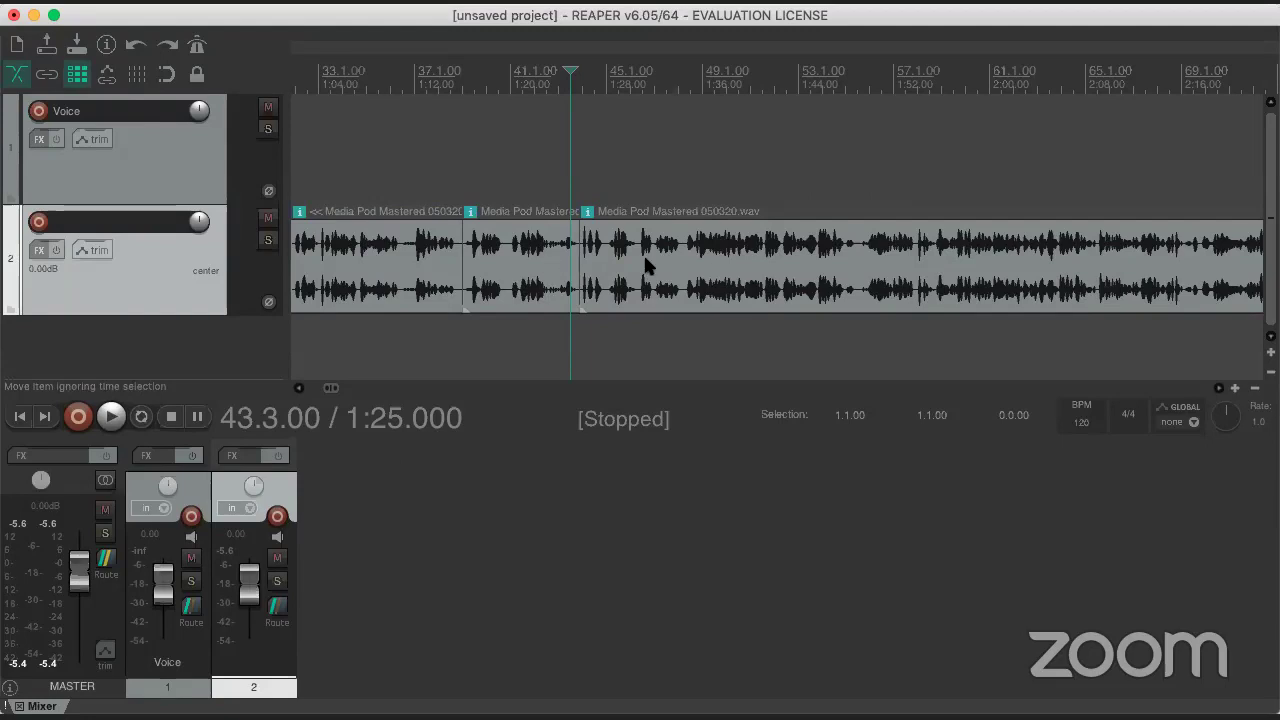
- Glue track 2's last two clips into a single item
click(550, 266)
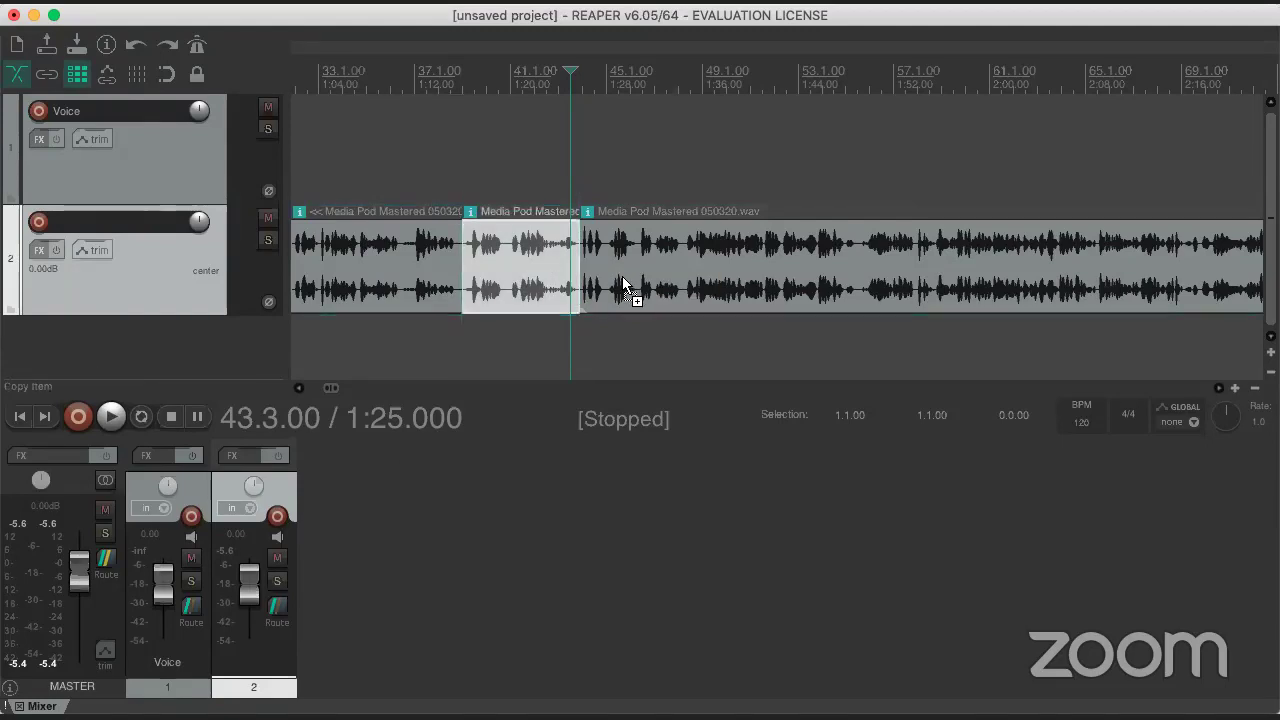
shift+click(622, 276)
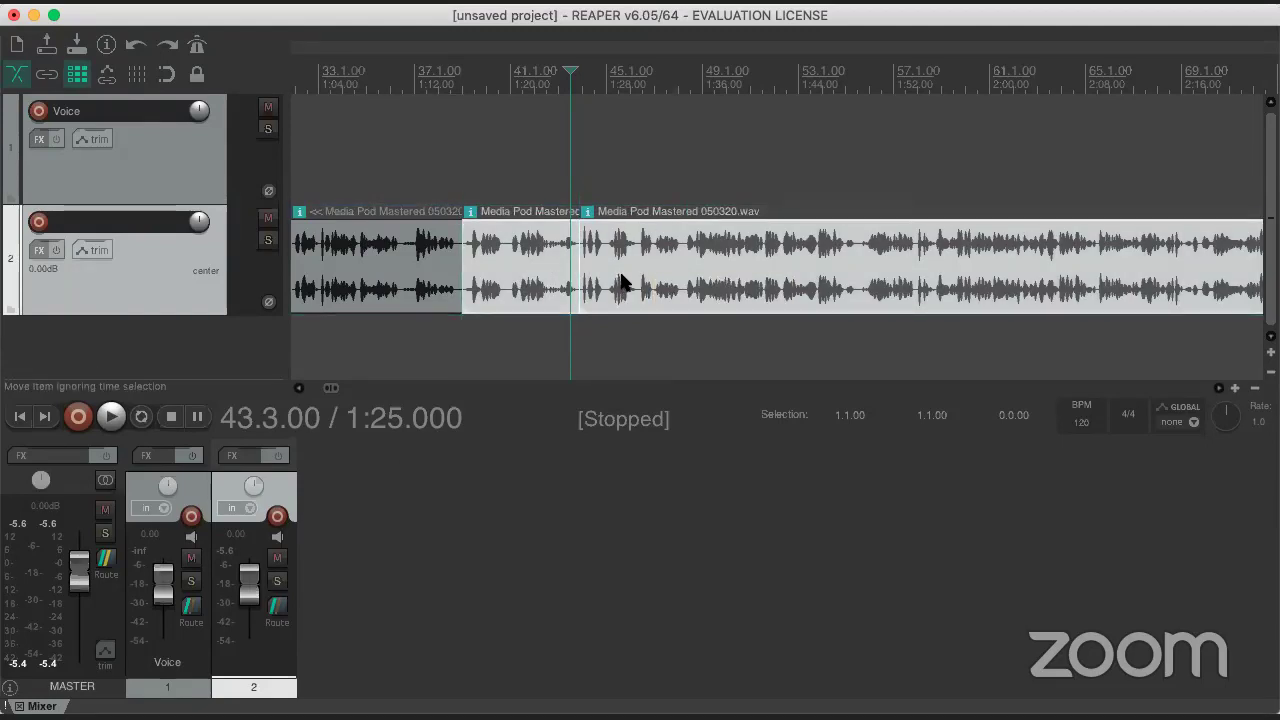
right_click(622, 283)
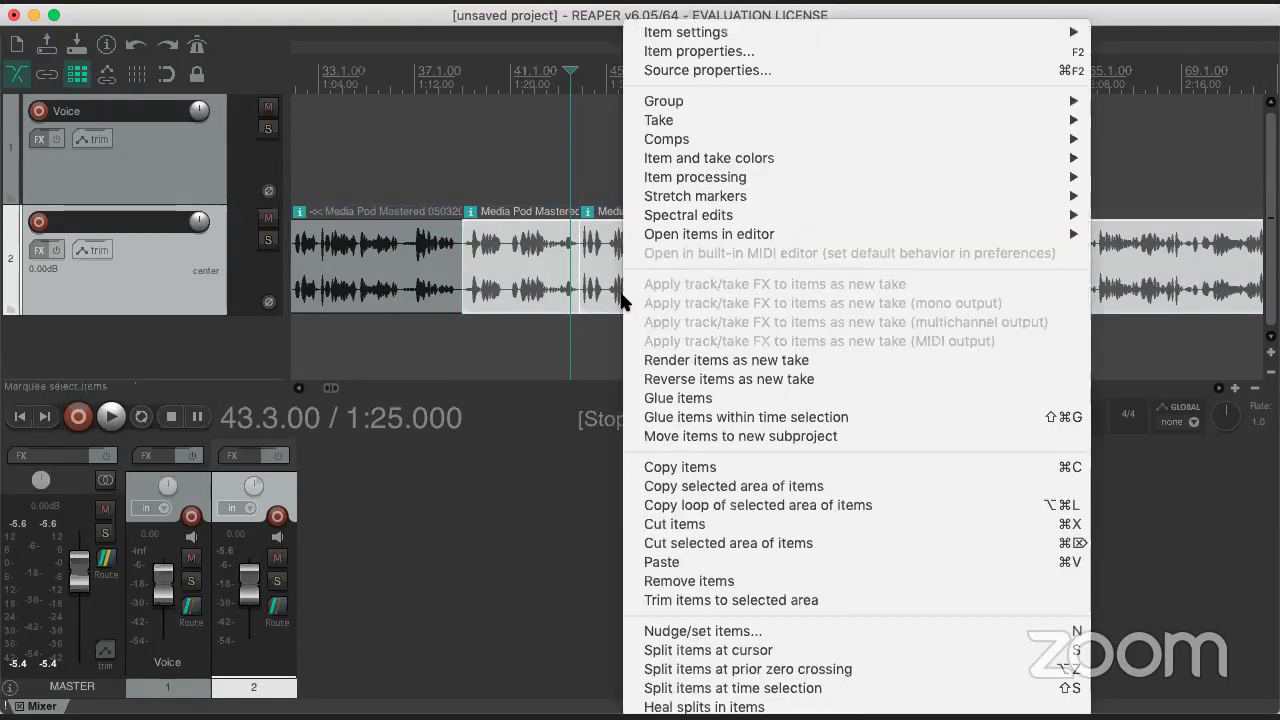
click(712, 398)
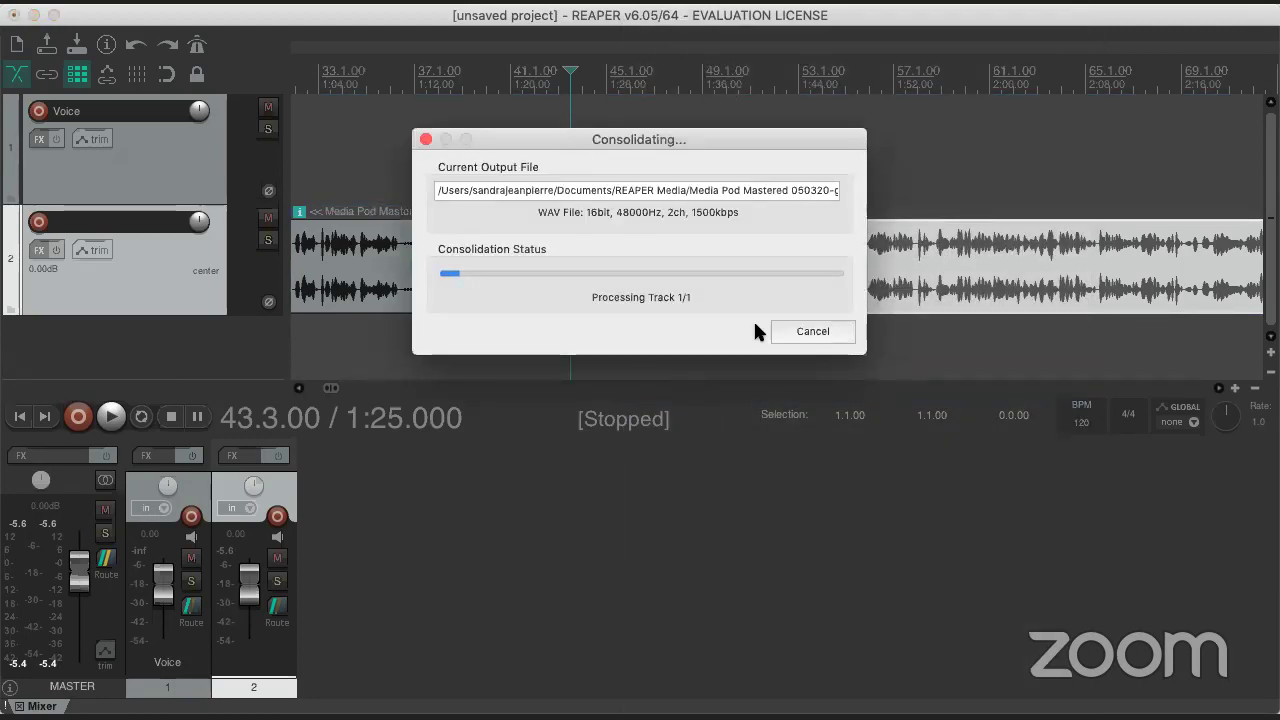
drag(617, 140, 814, 5)
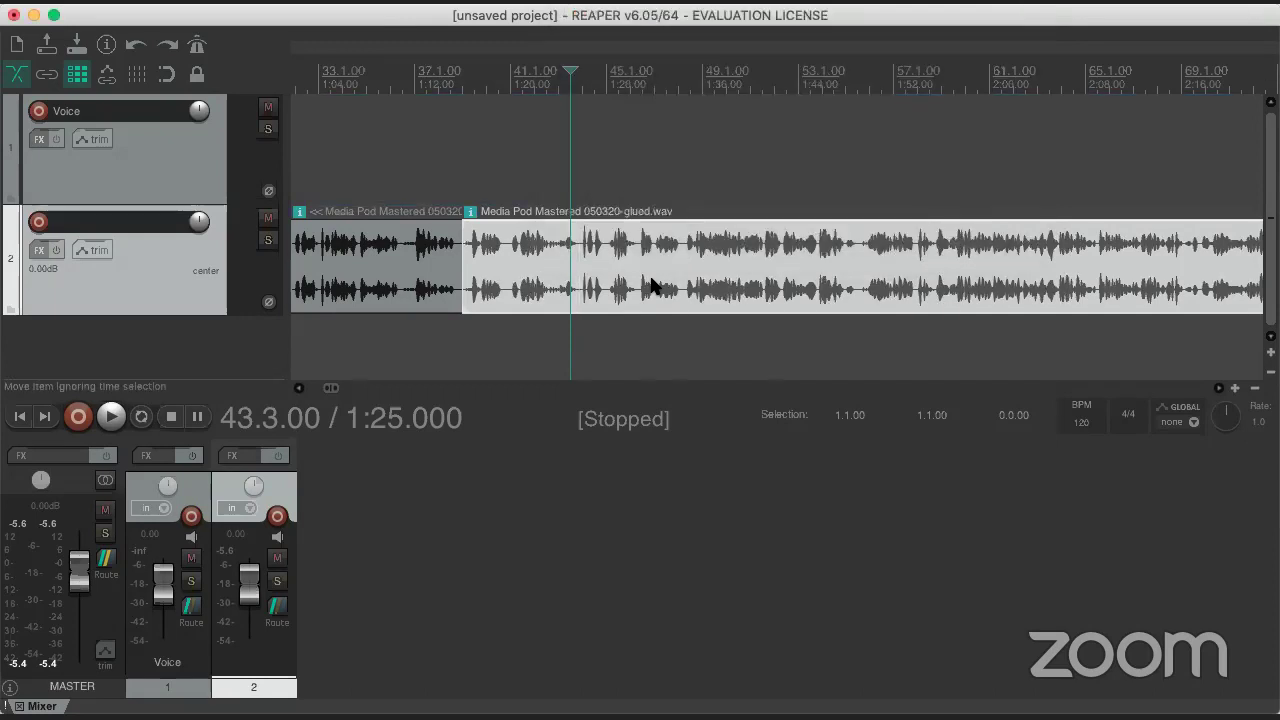
- Undo the glue and shift track 2's last two clips later, to start at about 1:16.3 and 1:26.7, with small gaps before them
mouse_move(651, 285)
mouse_down()
mouse_move(680, 263)
mouse_move(674, 189)
mouse_move(674, 246)
mouse_move(637, 240)
mouse_move(583, 268)
mouse_move(655, 277)
mouse_up()
click(591, 350)
mouse_move(537, 277)
mouse_down()
mouse_move(563, 282)
mouse_move(544, 256)
mouse_up()
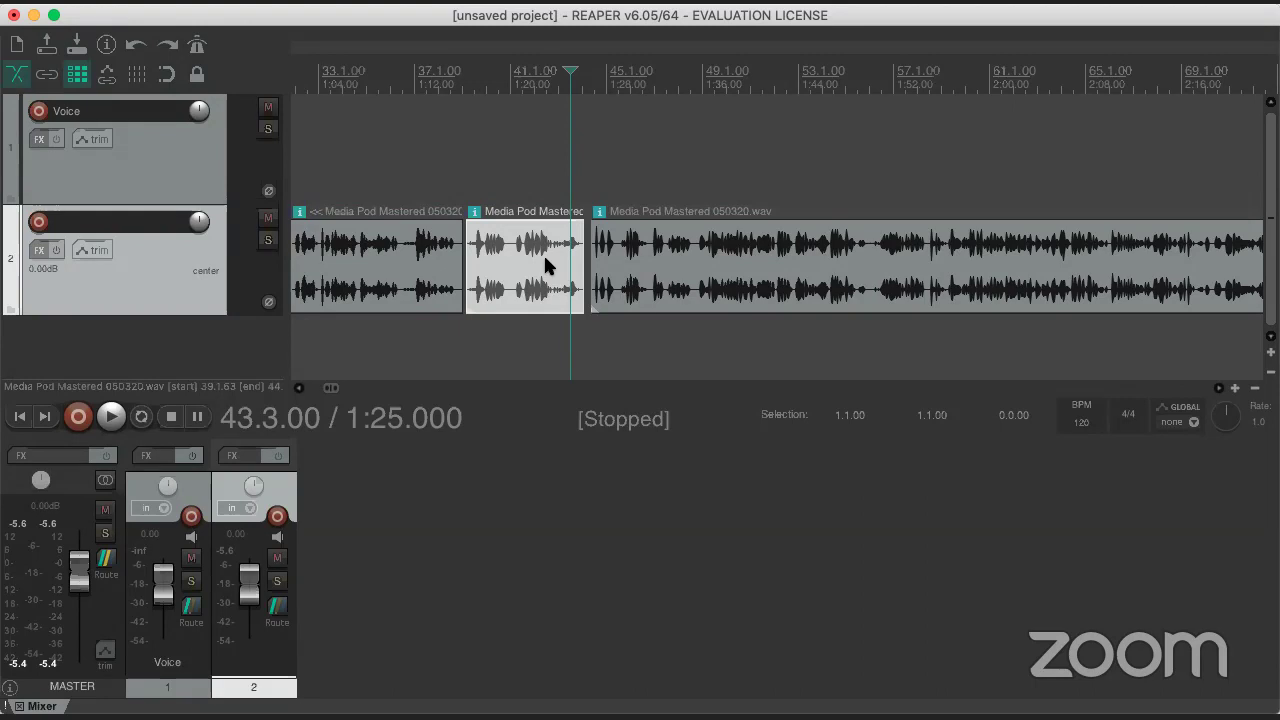
- Name track 2 "Voice"
double_click(141, 228)
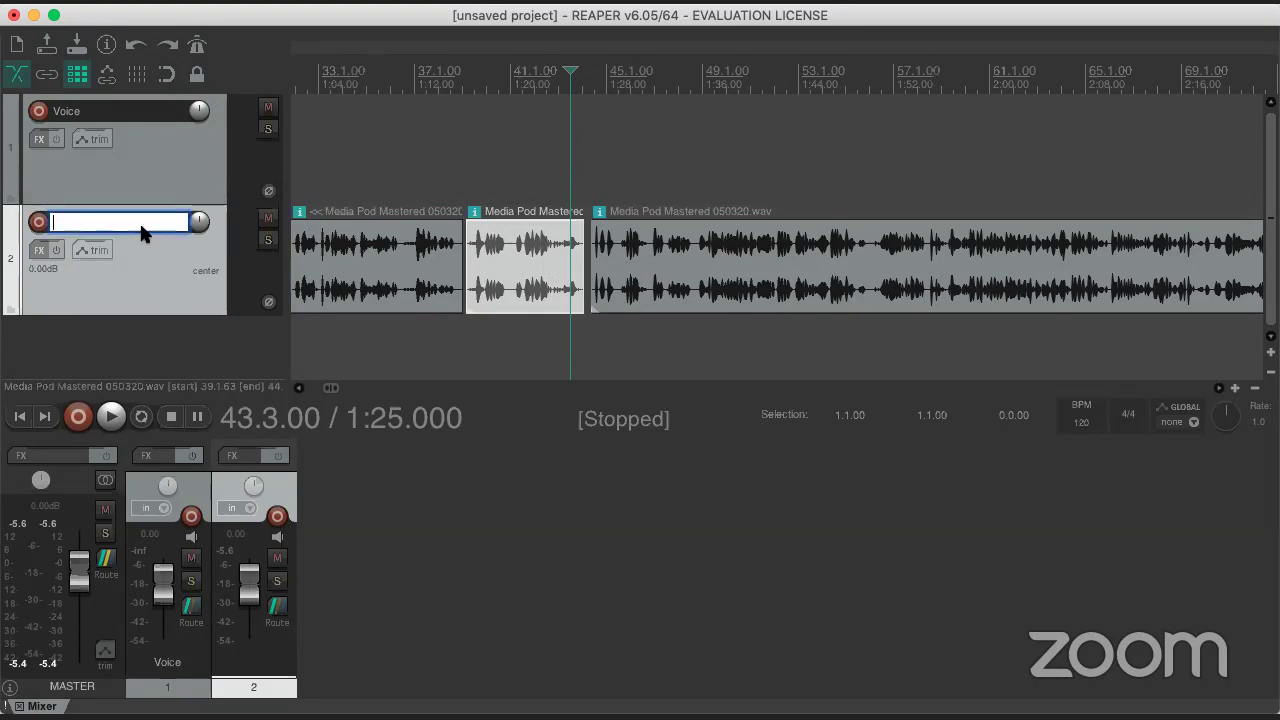
text(voice)
key(BackSpace)
key(BackSpace)
key(BackSpace)
key(BackSpace)
key(BackSpace)
text(Voice)
key(Return)
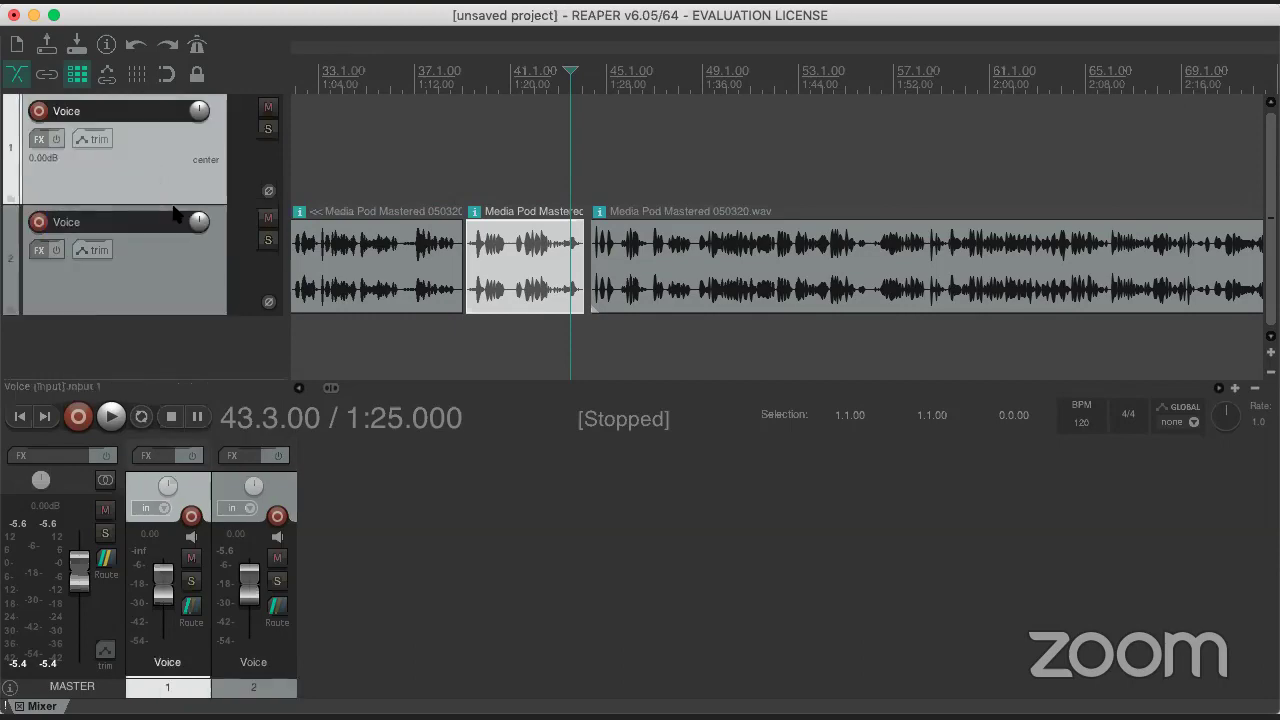
- Remove the empty first track and increase the height of the remaining Voice track
right_click(148, 166)
click(218, 291)
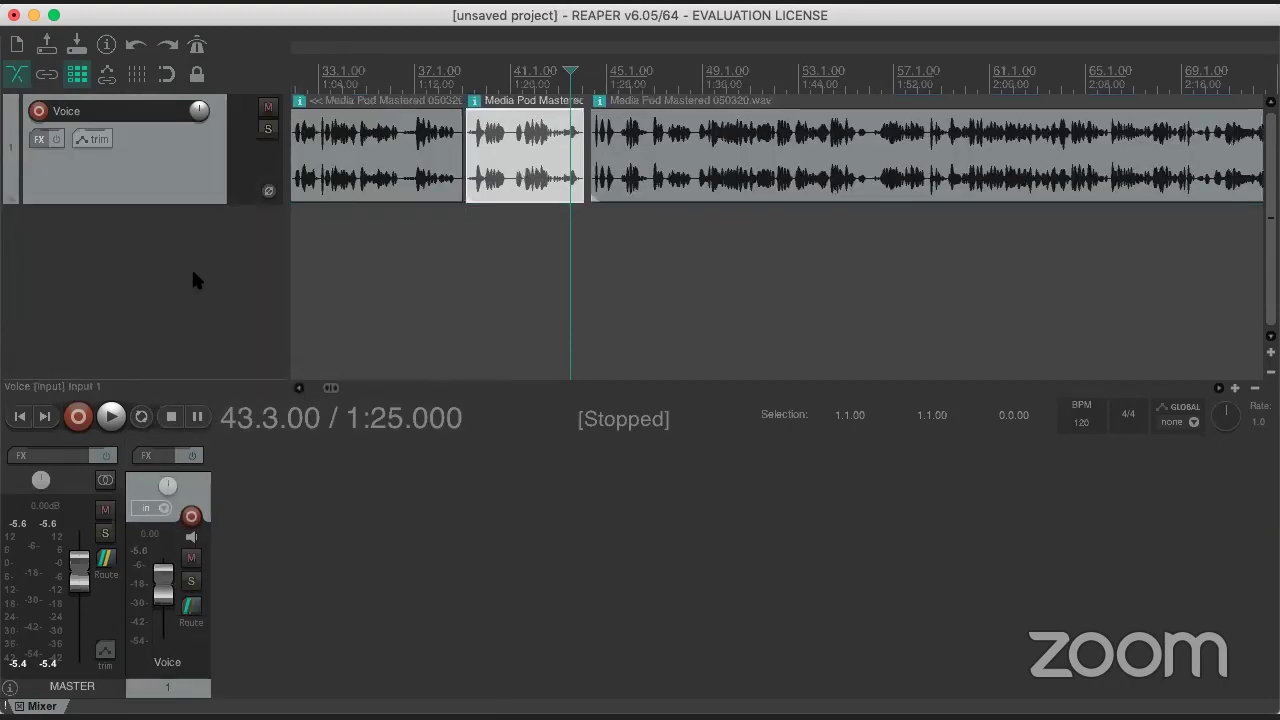
click(156, 201)
drag(151, 200, 151, 294)
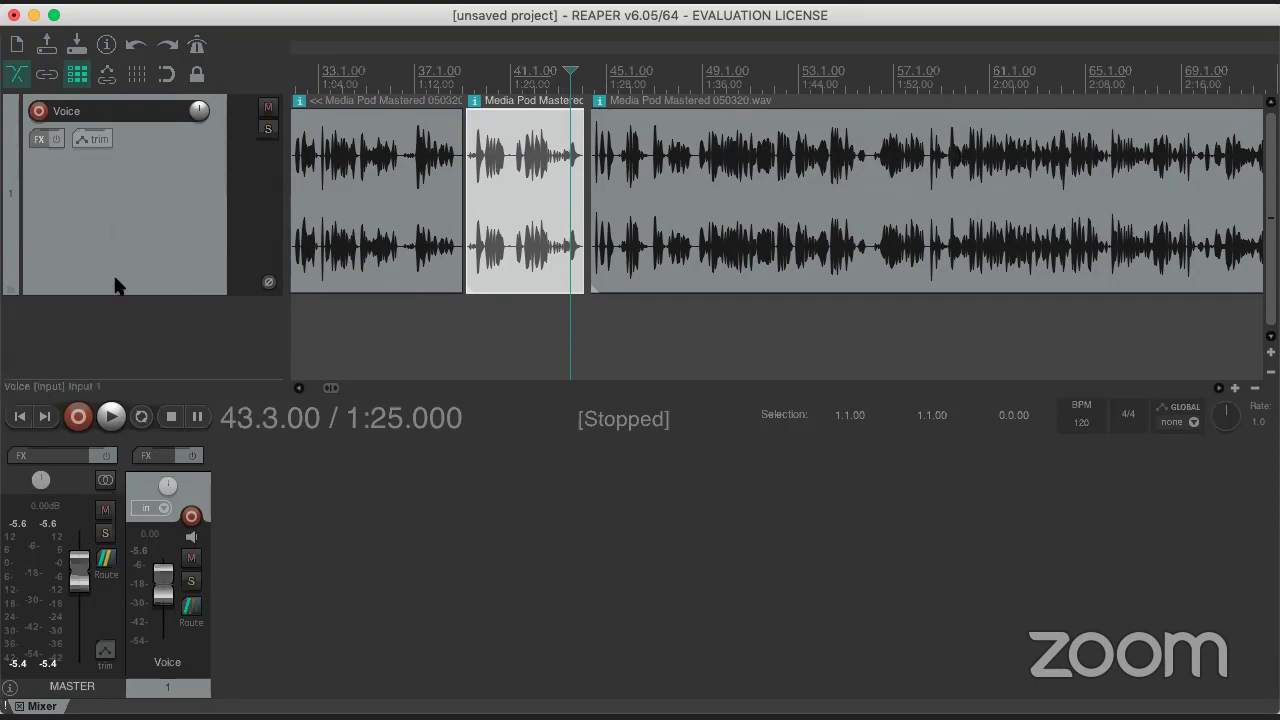
- Open the FX browser for the Voice track and look through the plugin categories, including EQ
key(f)
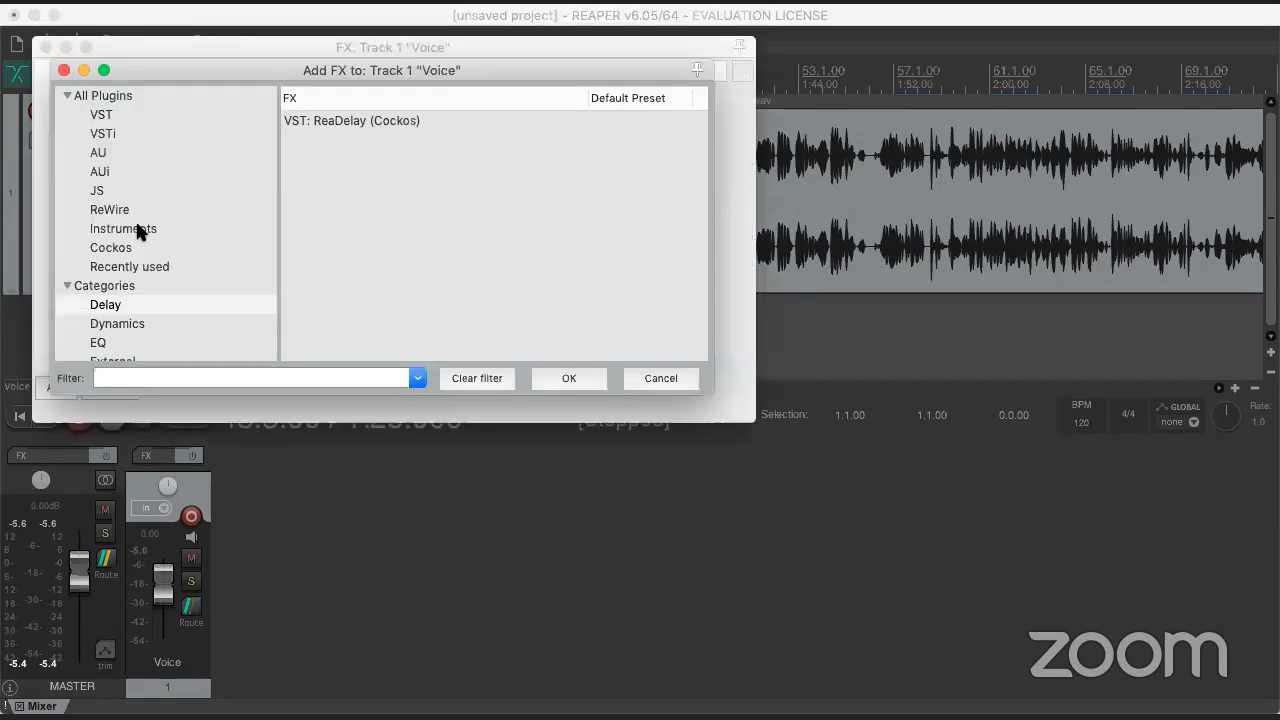
scroll(208, 277, down, 2)
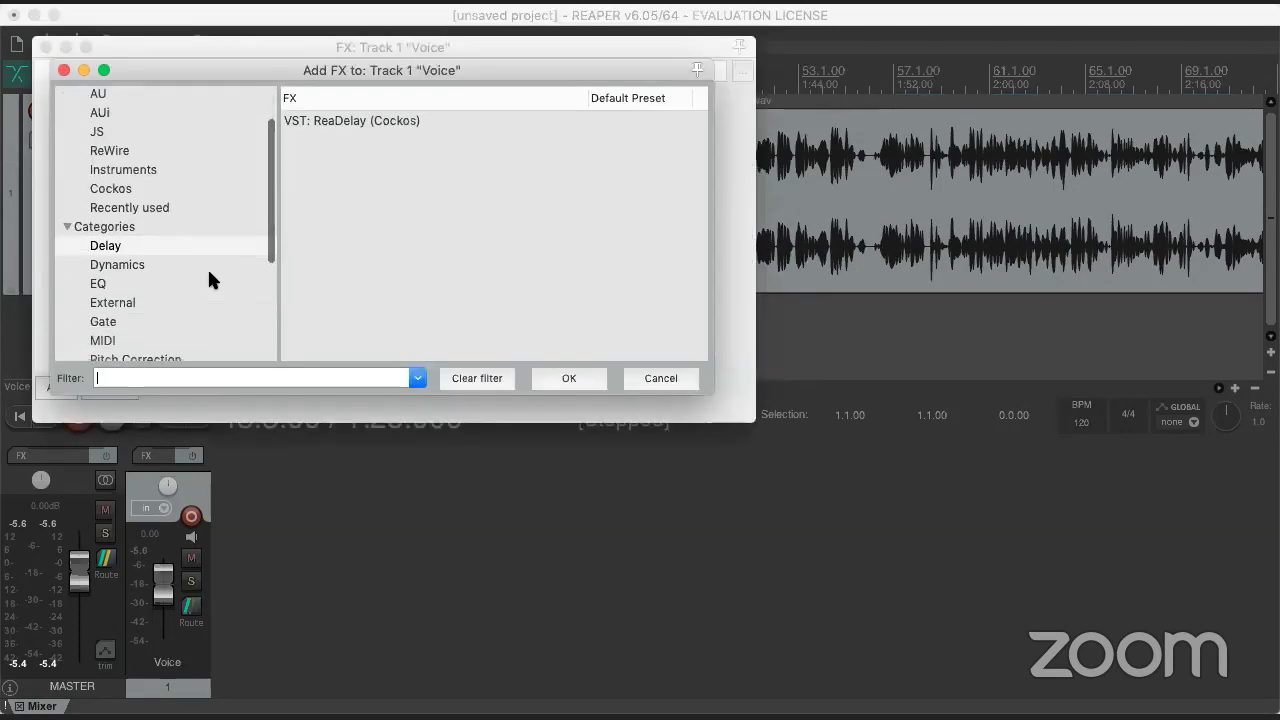
scroll(210, 279, up, 2)
scroll(208, 278, down, 3)
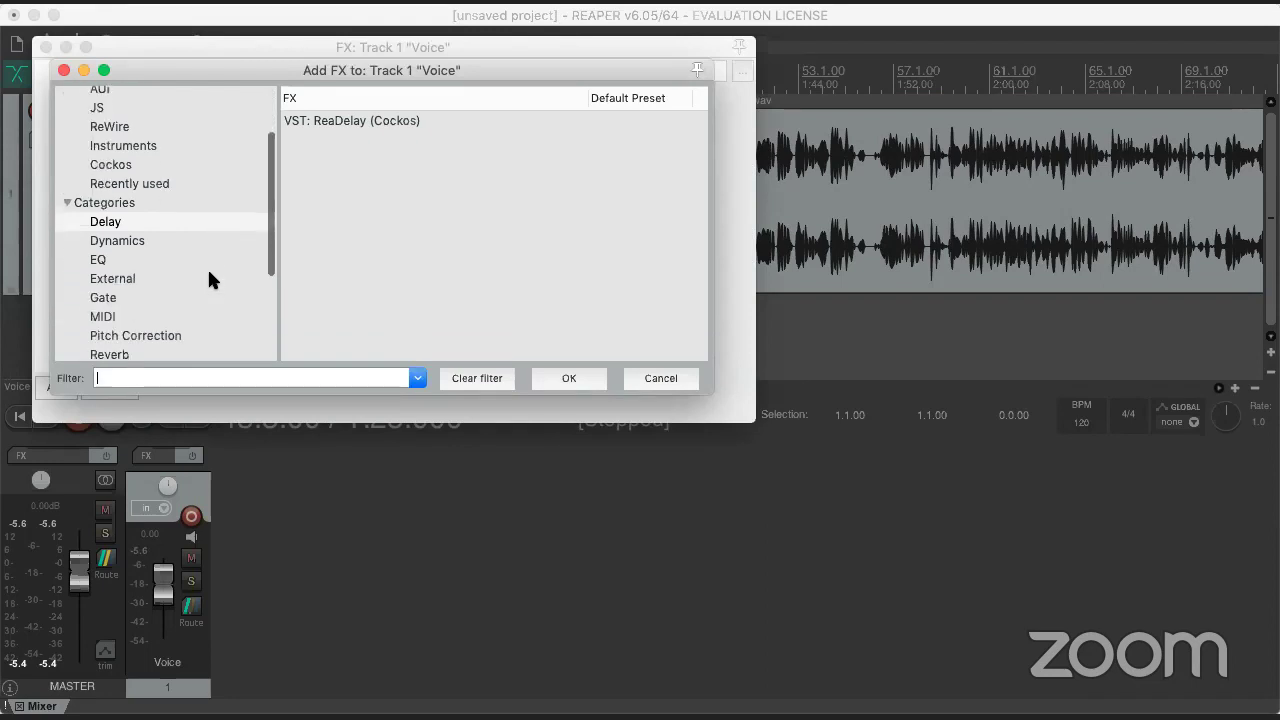
click(184, 249)
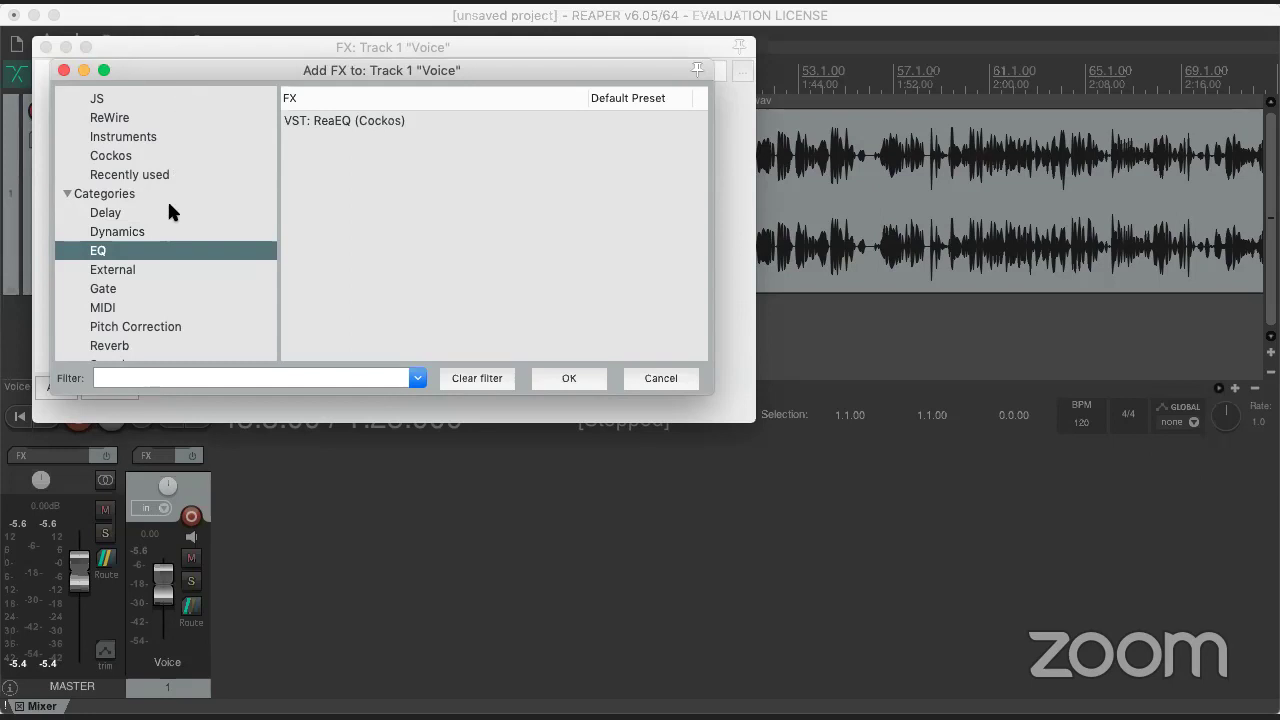
scroll(189, 243, down, 4)
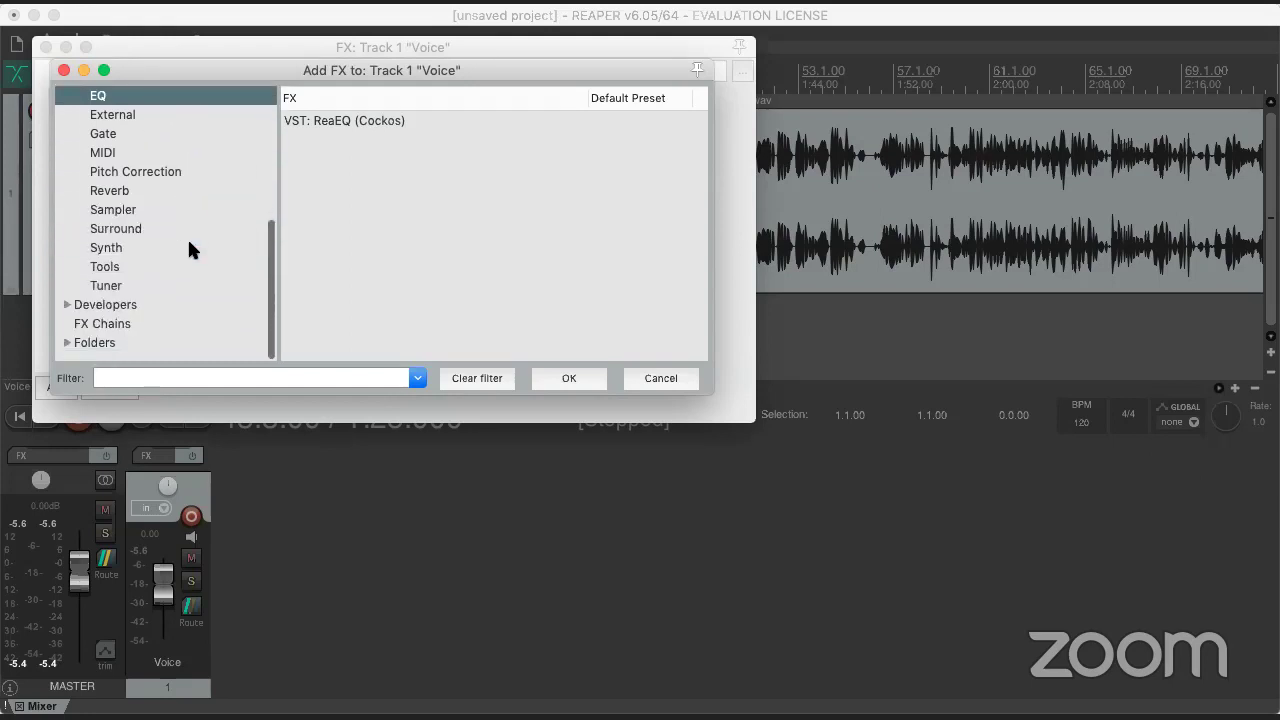
scroll(189, 243, up, 4)
scroll(189, 243, down, 3)
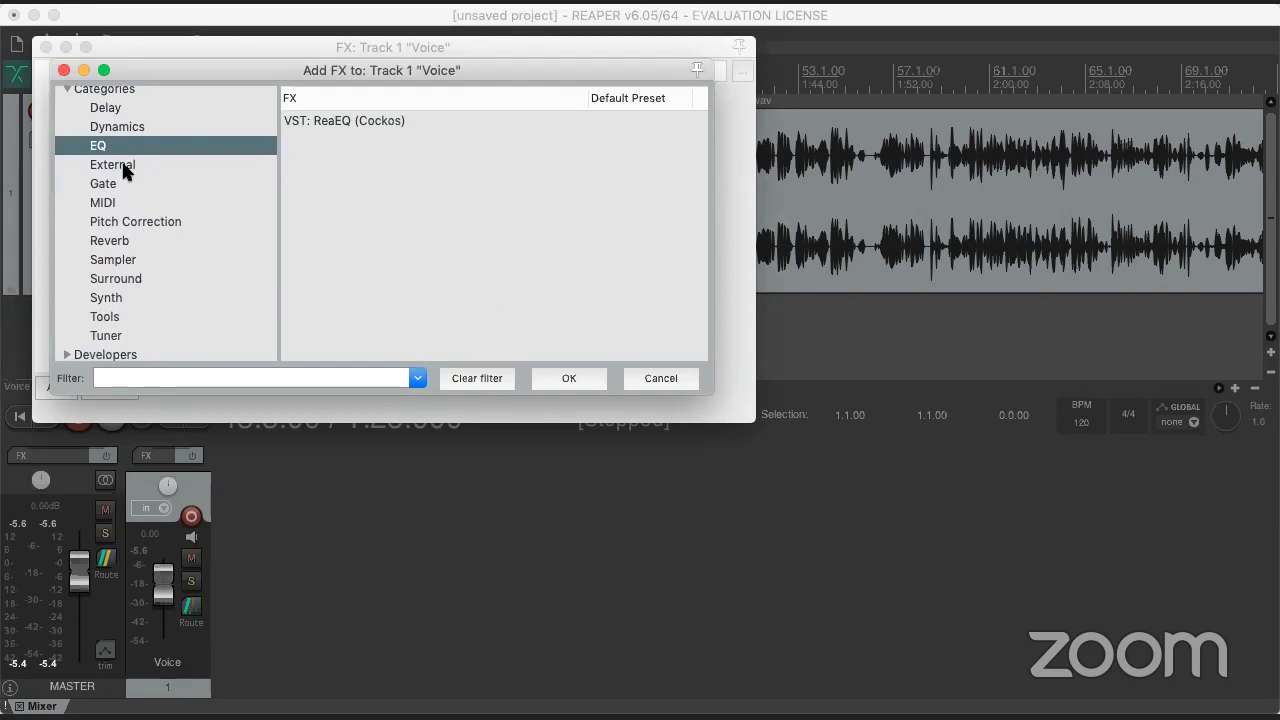
- View the Surround and Reverb plugin categories, and select ReaVerb (Cockos) among the reverbs
click(127, 278)
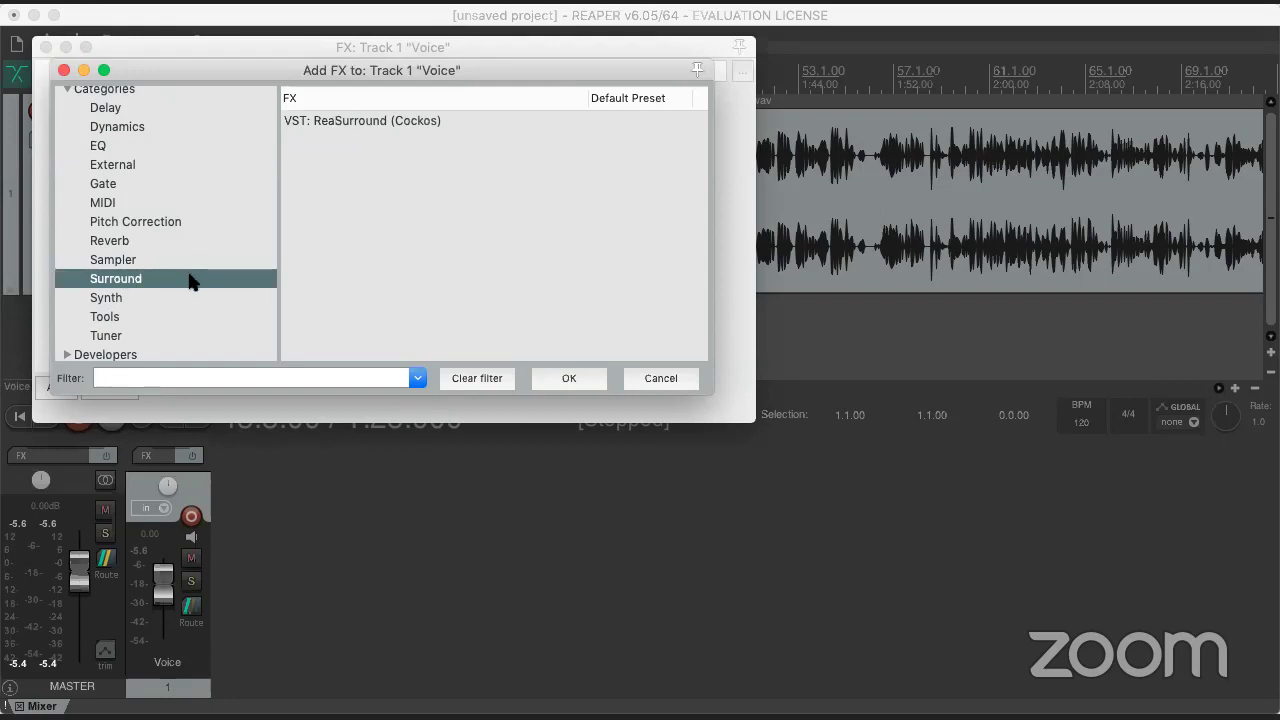
click(163, 241)
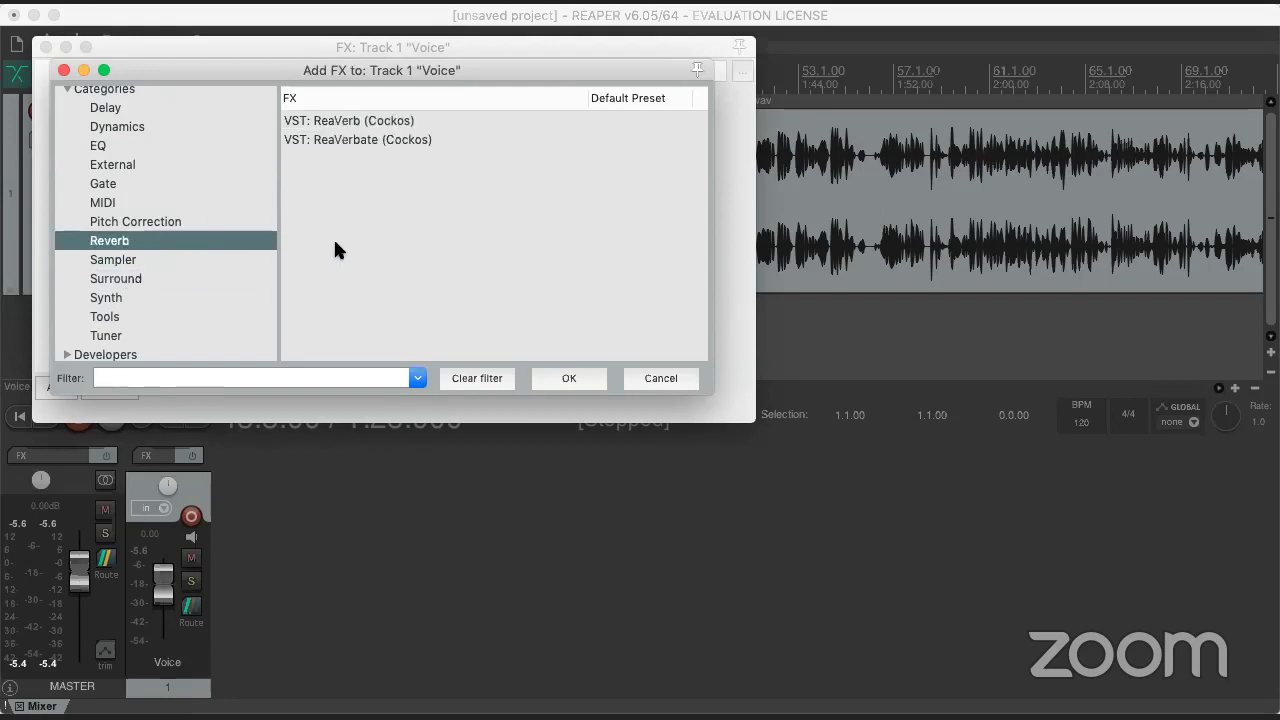
click(368, 140)
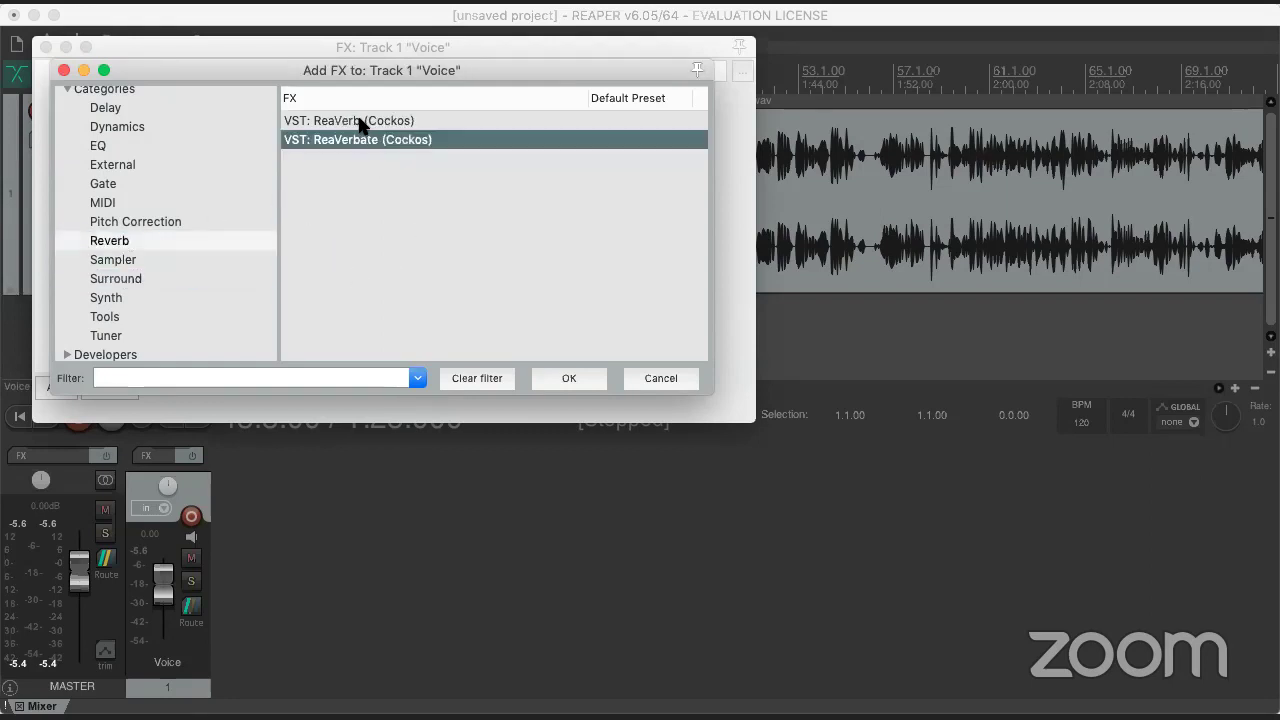
click(357, 121)
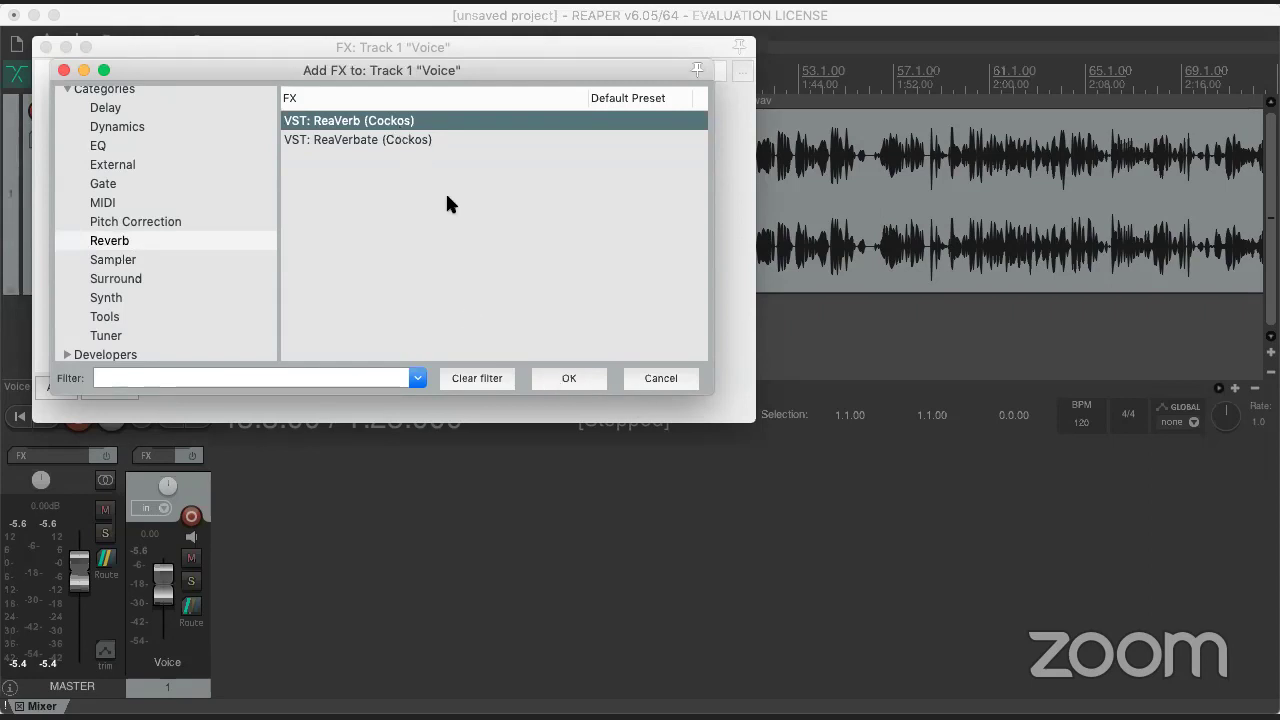
- Add ReaVerb to the Voice track, load its sweetverbo preset, and shift the effects window clear of the track controls
click(545, 373)
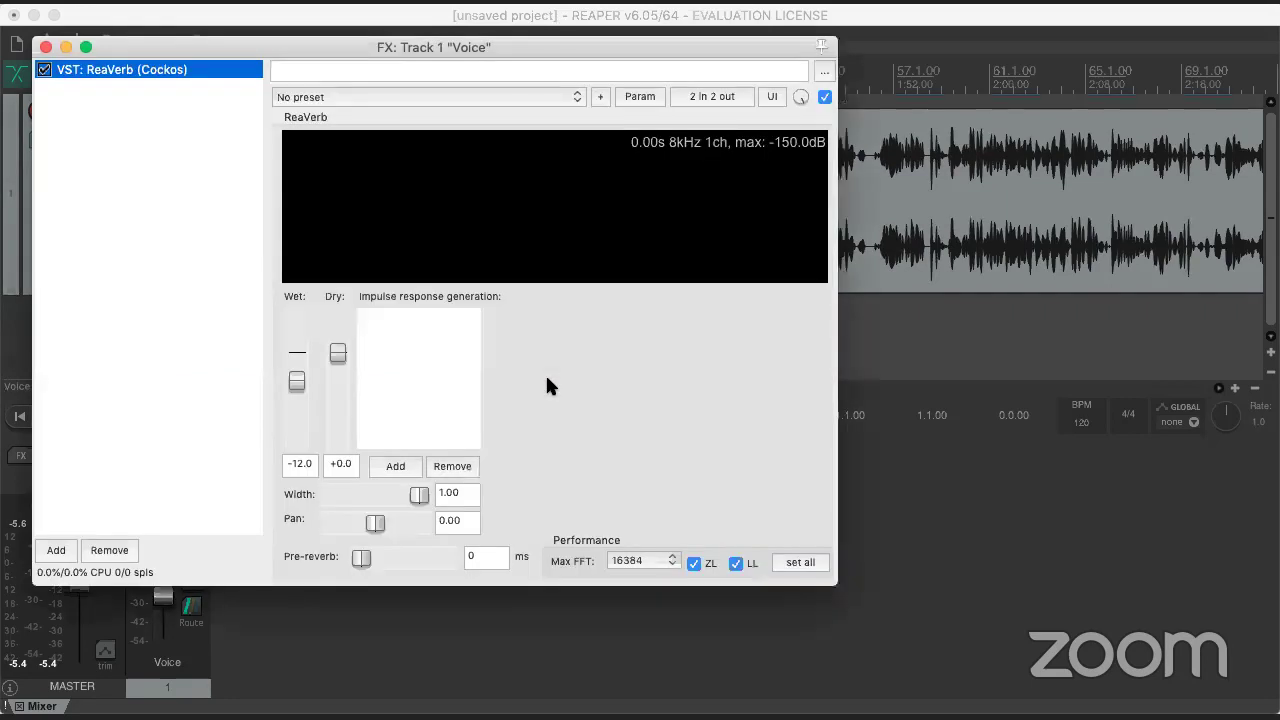
click(449, 96)
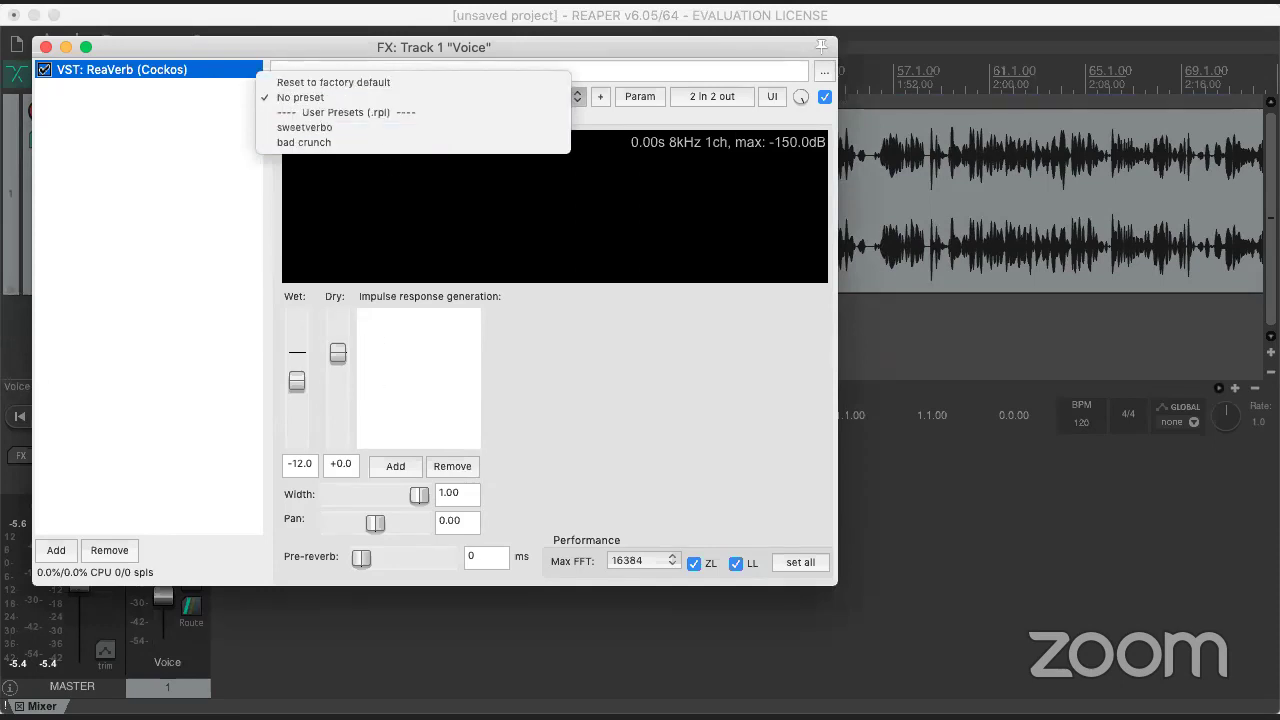
click(377, 131)
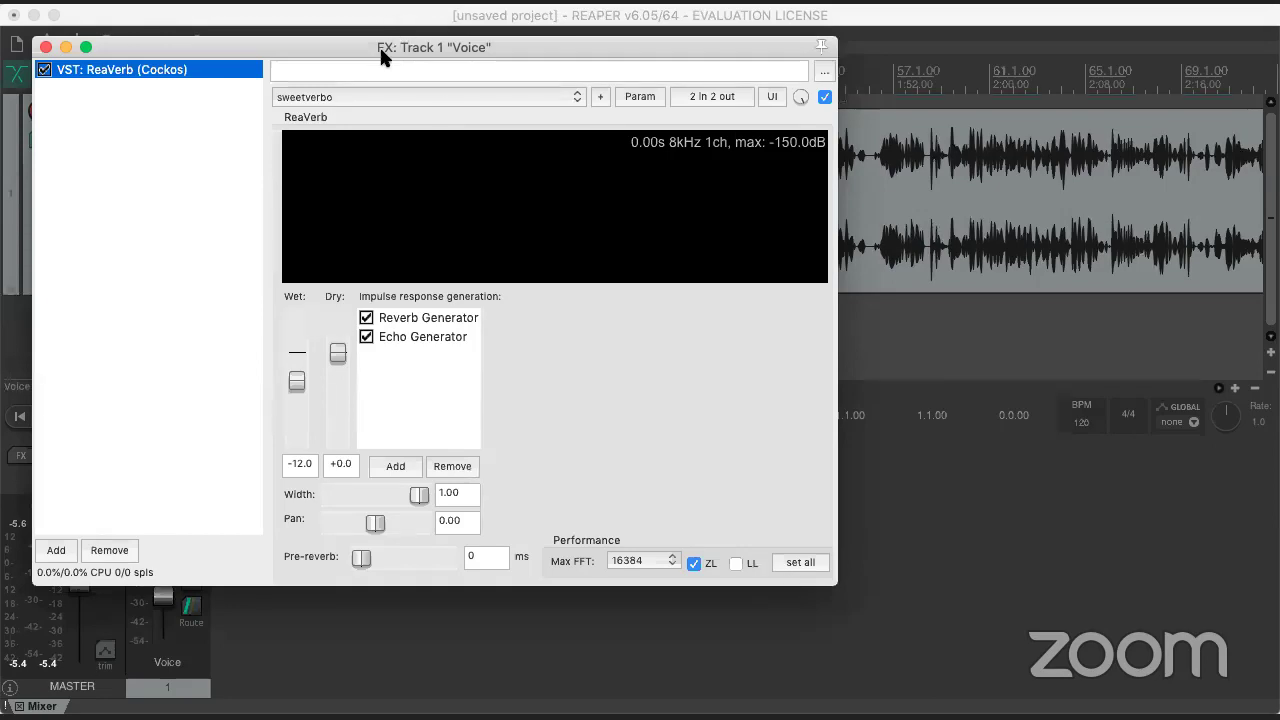
drag(381, 51, 718, 57)
click(393, 557)
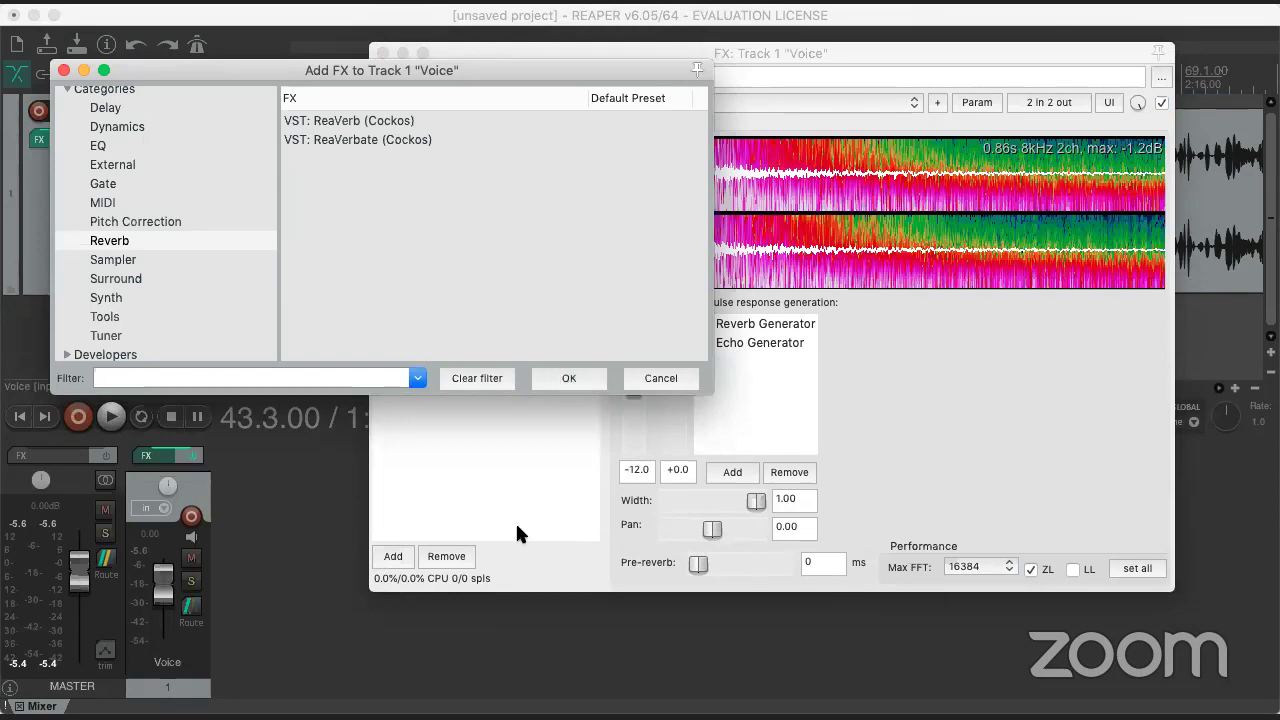
click(566, 375)
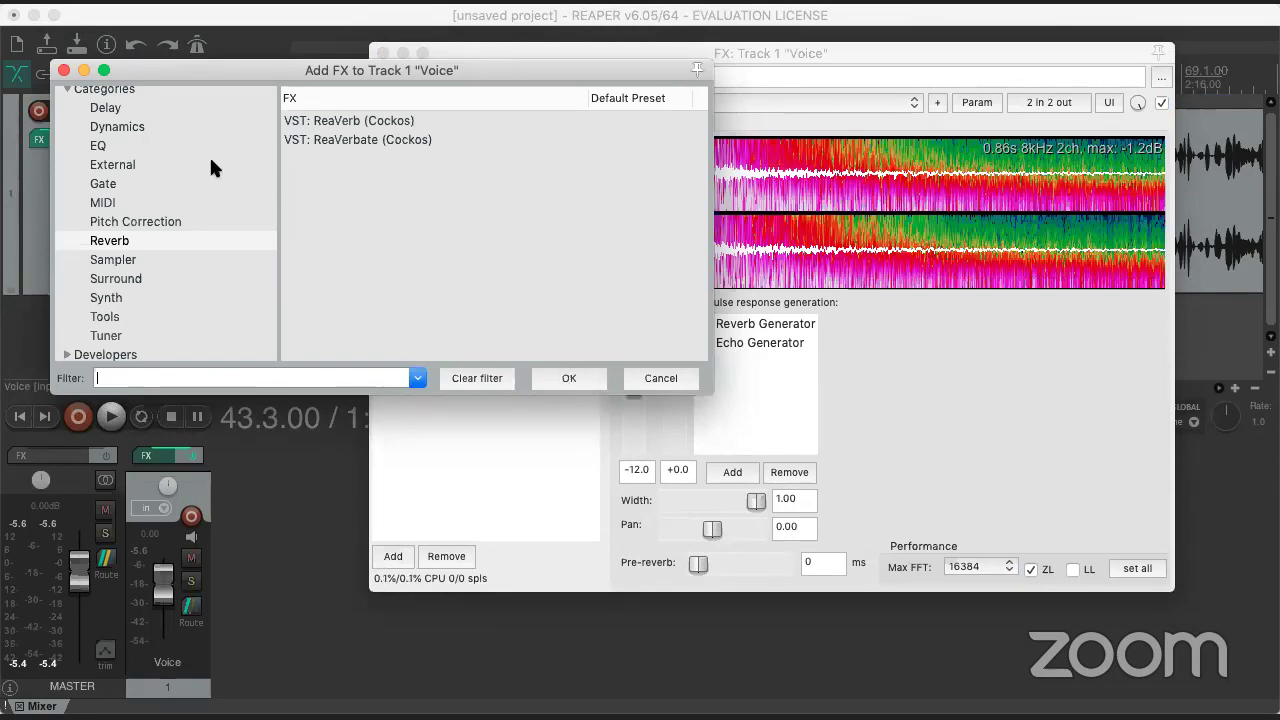
click(63, 70)
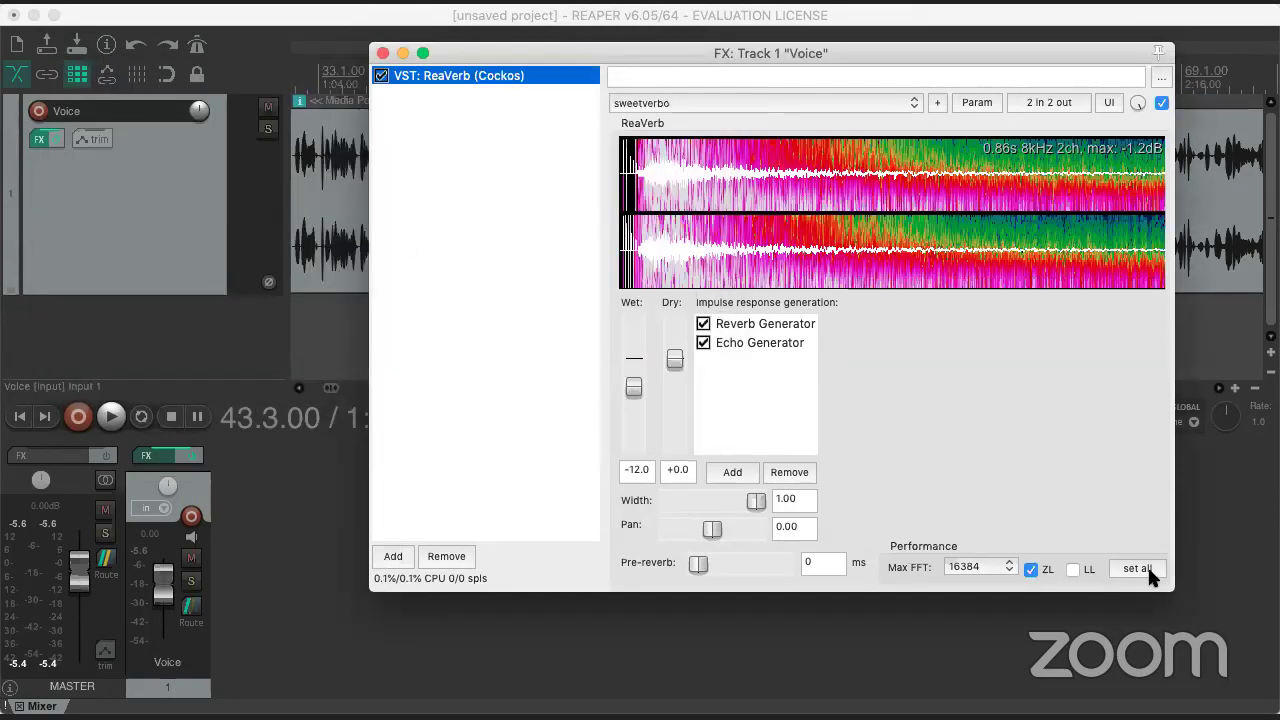
- Close the Voice track's effects window and play the clip from about 1:06 twice to hear the reverb
click(383, 53)
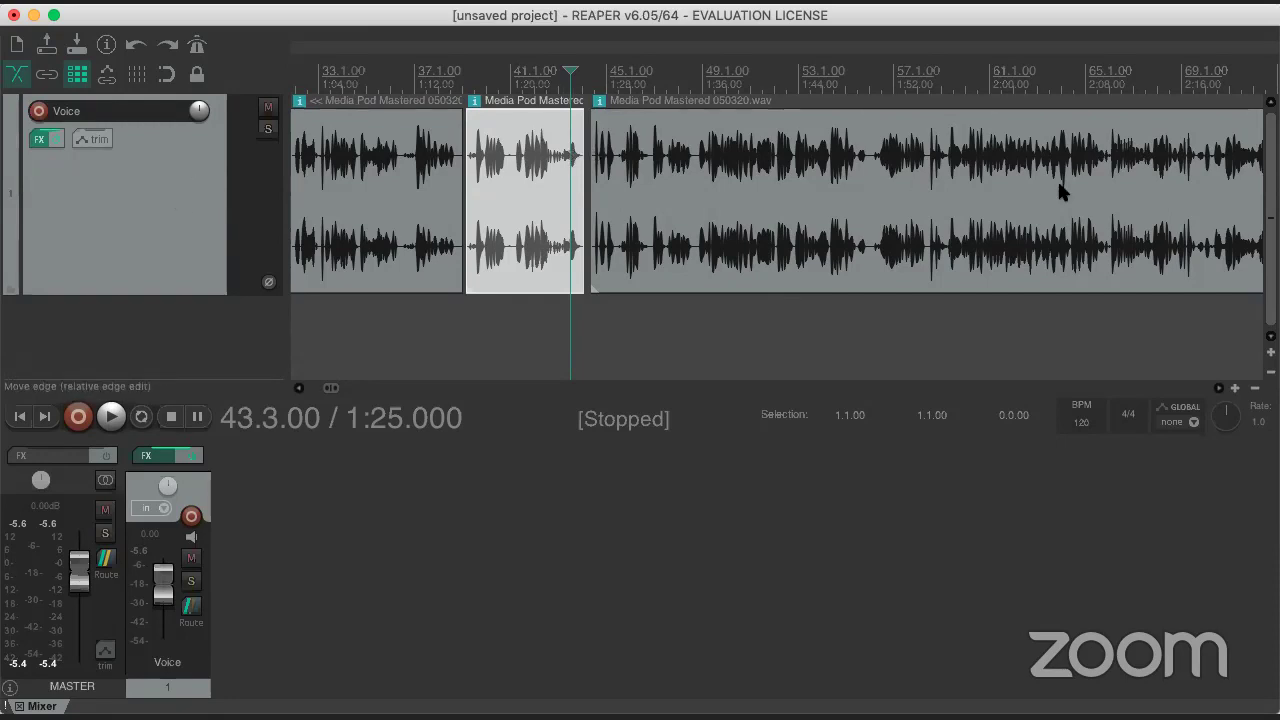
click(347, 217)
key(space)
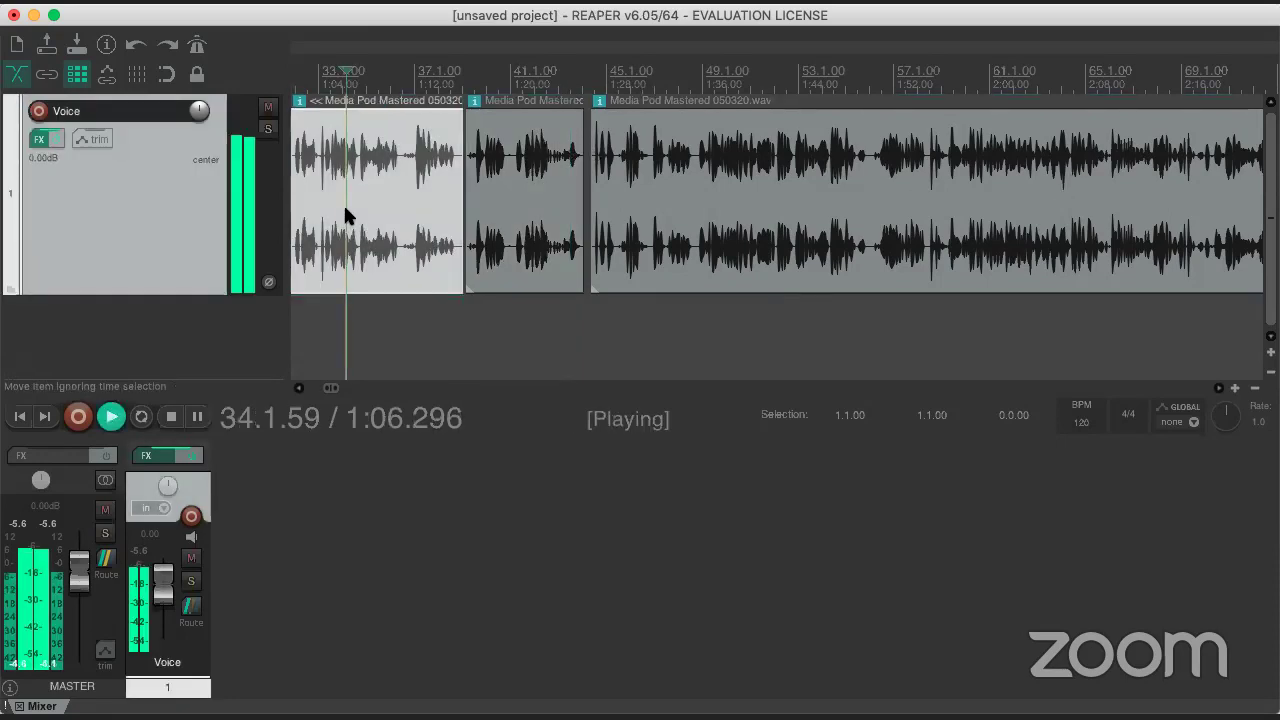
key(space)
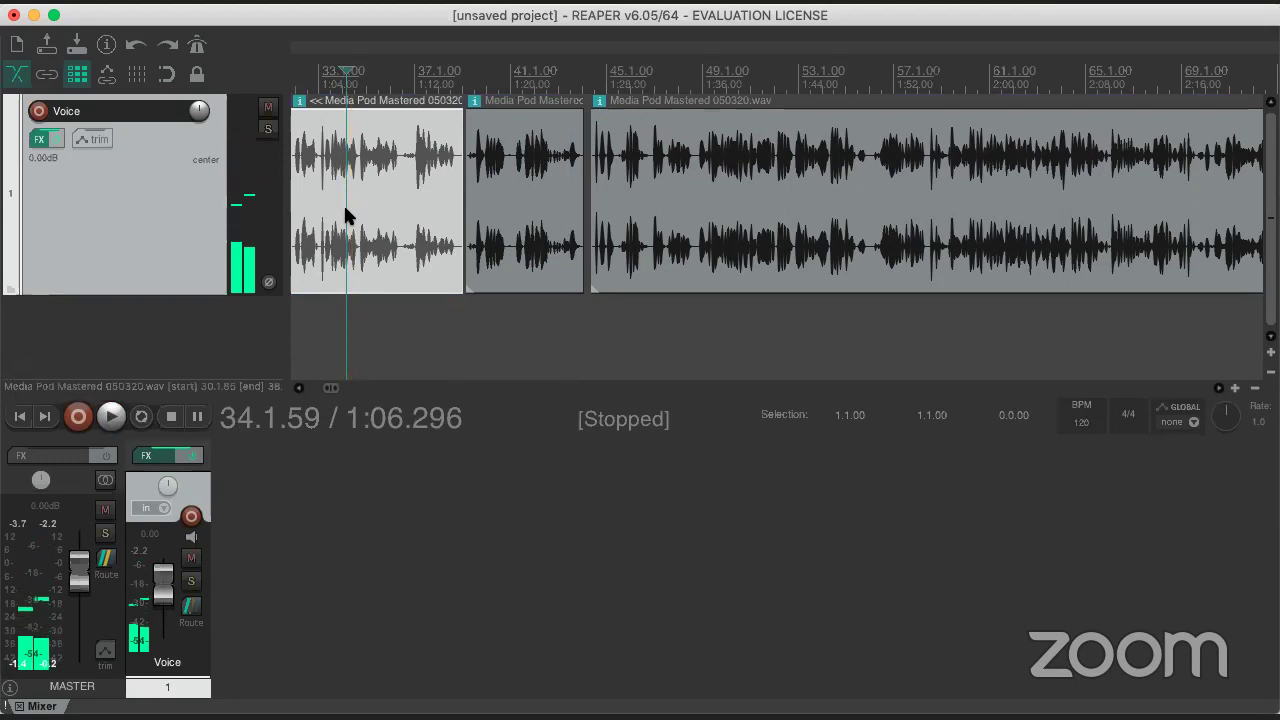
key(space)
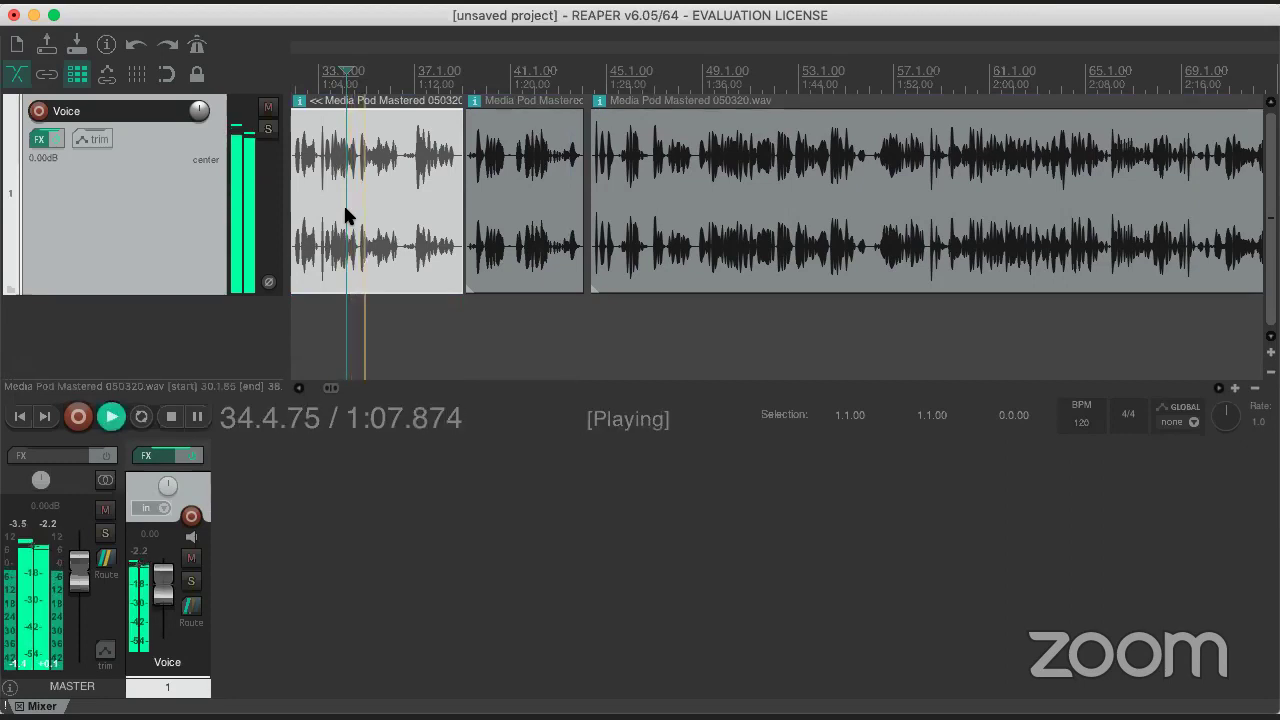
key(space)
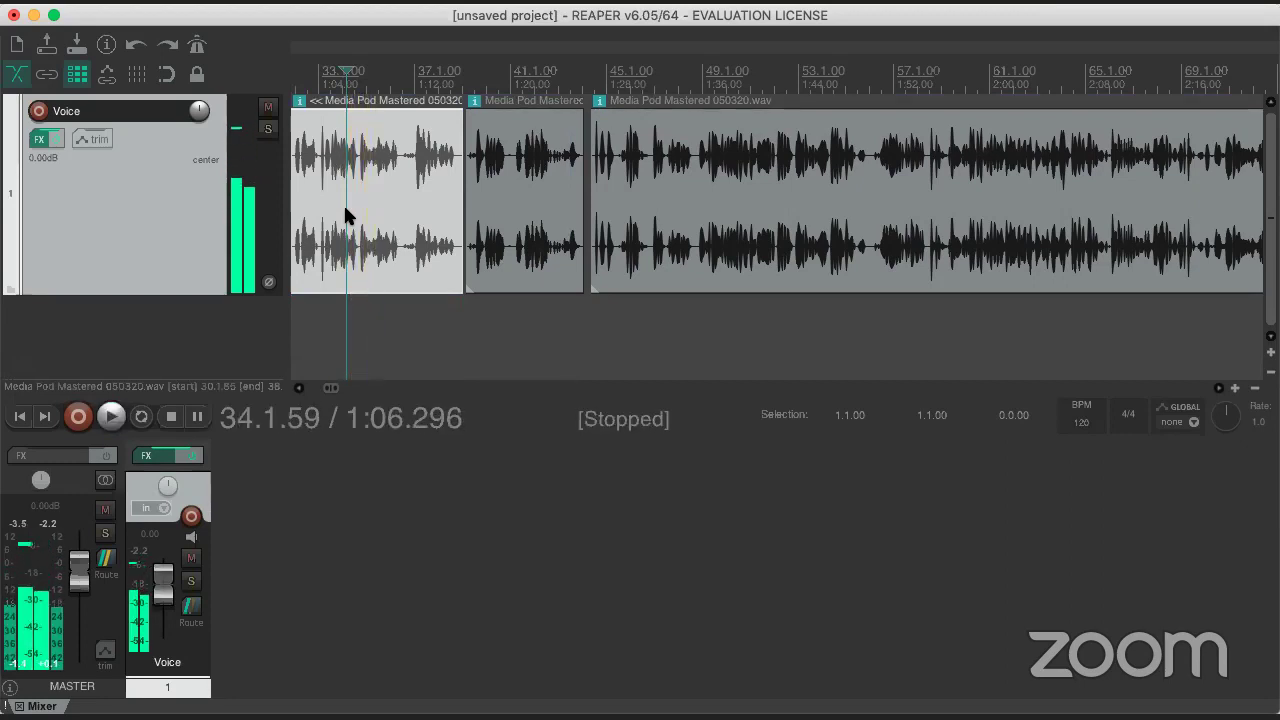
- Toggle the Voice track's effects during playback to compare the sound with and without reverb, leaving them bypassed
click(44, 146)
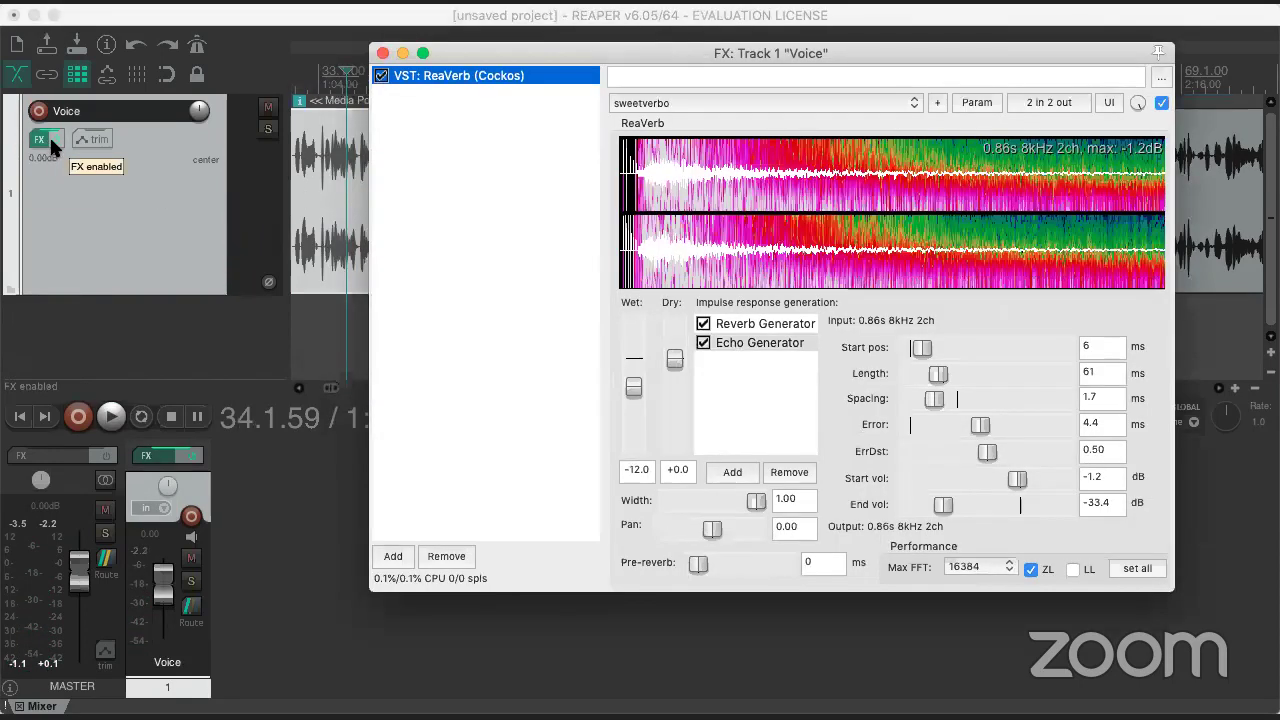
click(382, 53)
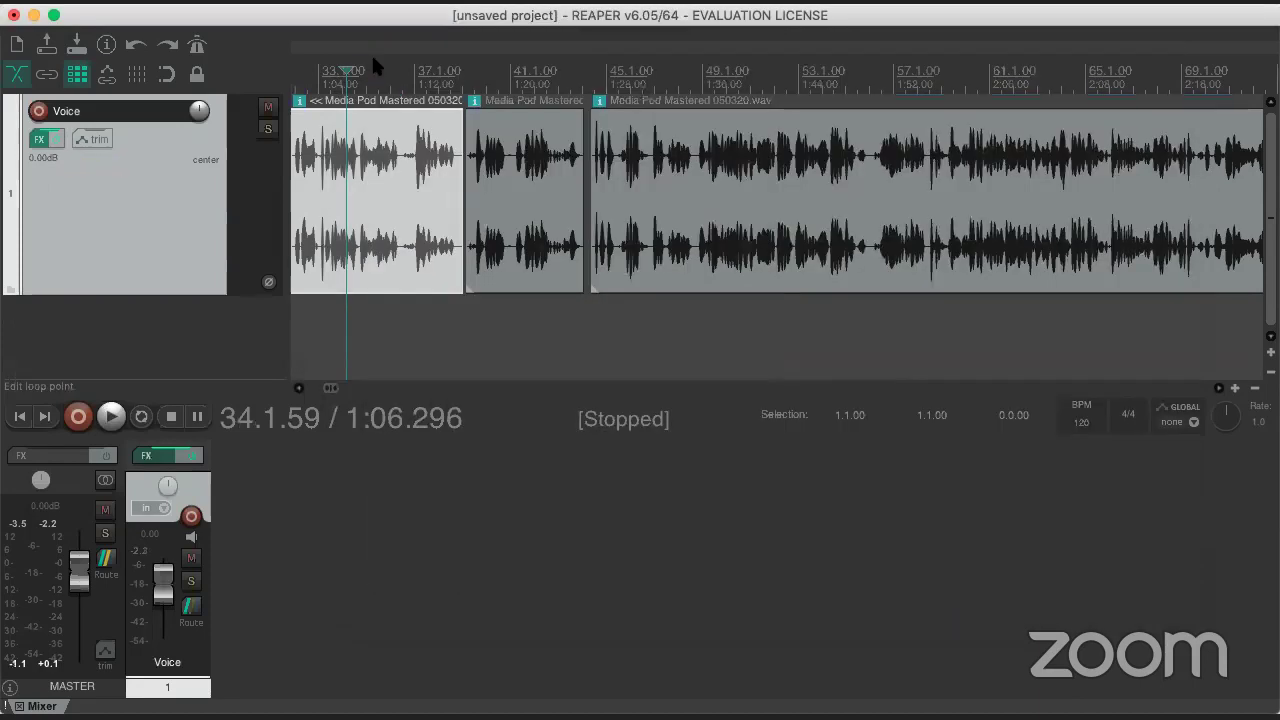
click(55, 134)
key(space)
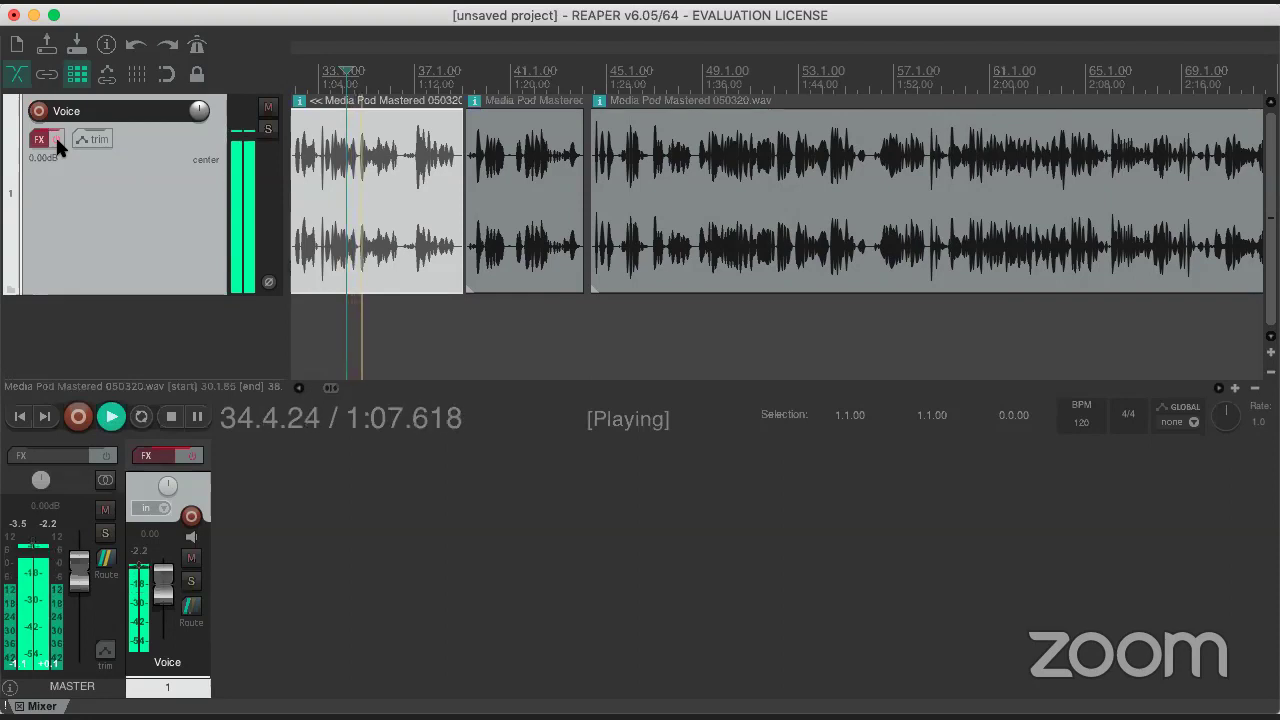
click(57, 141)
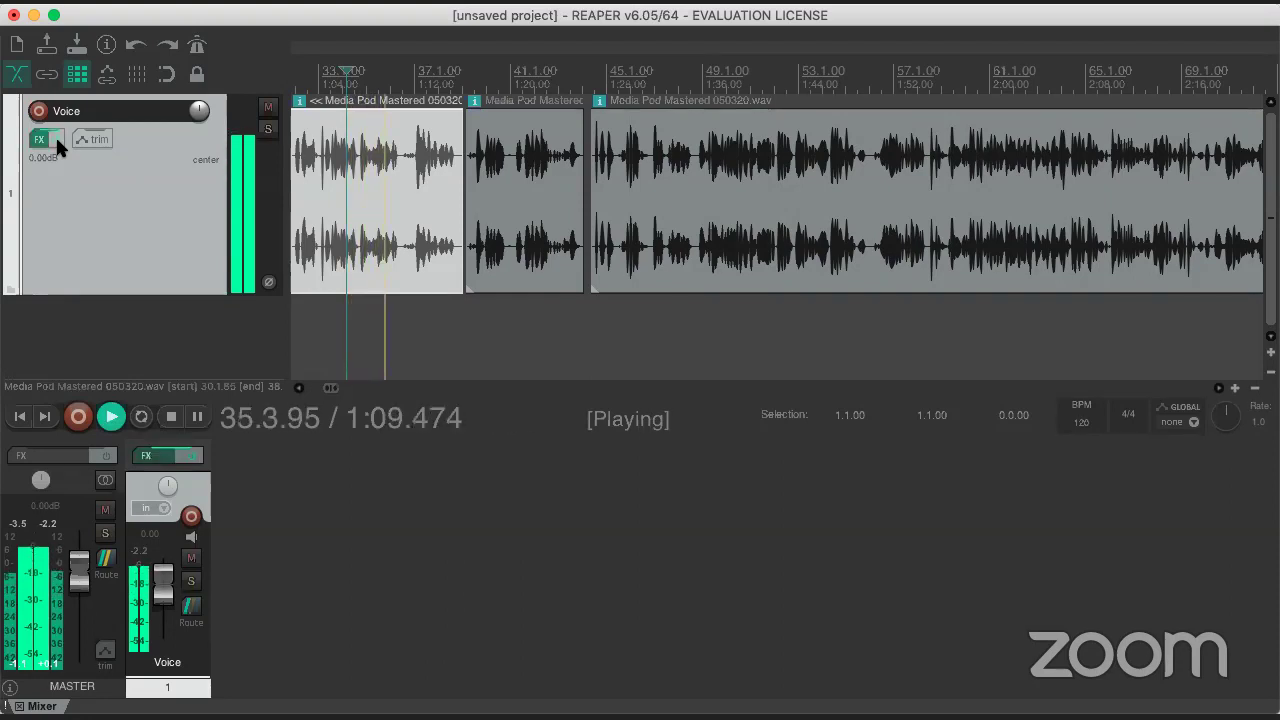
click(55, 135)
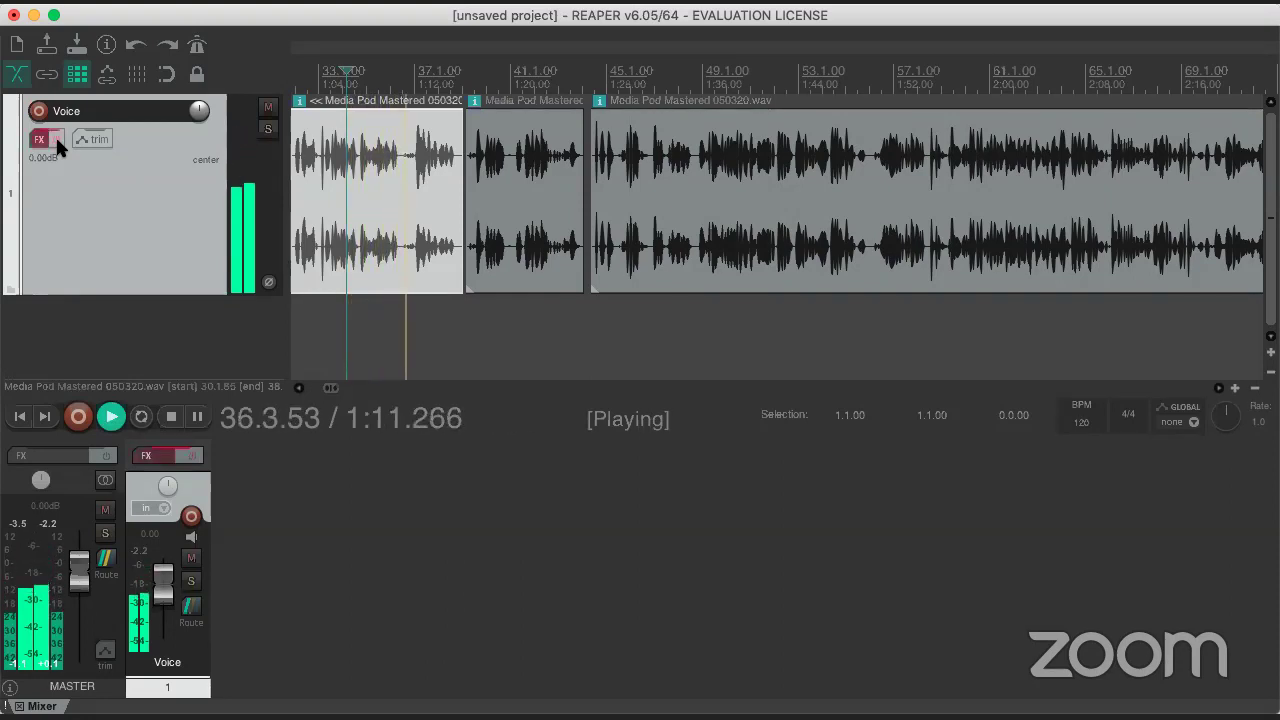
key(space)
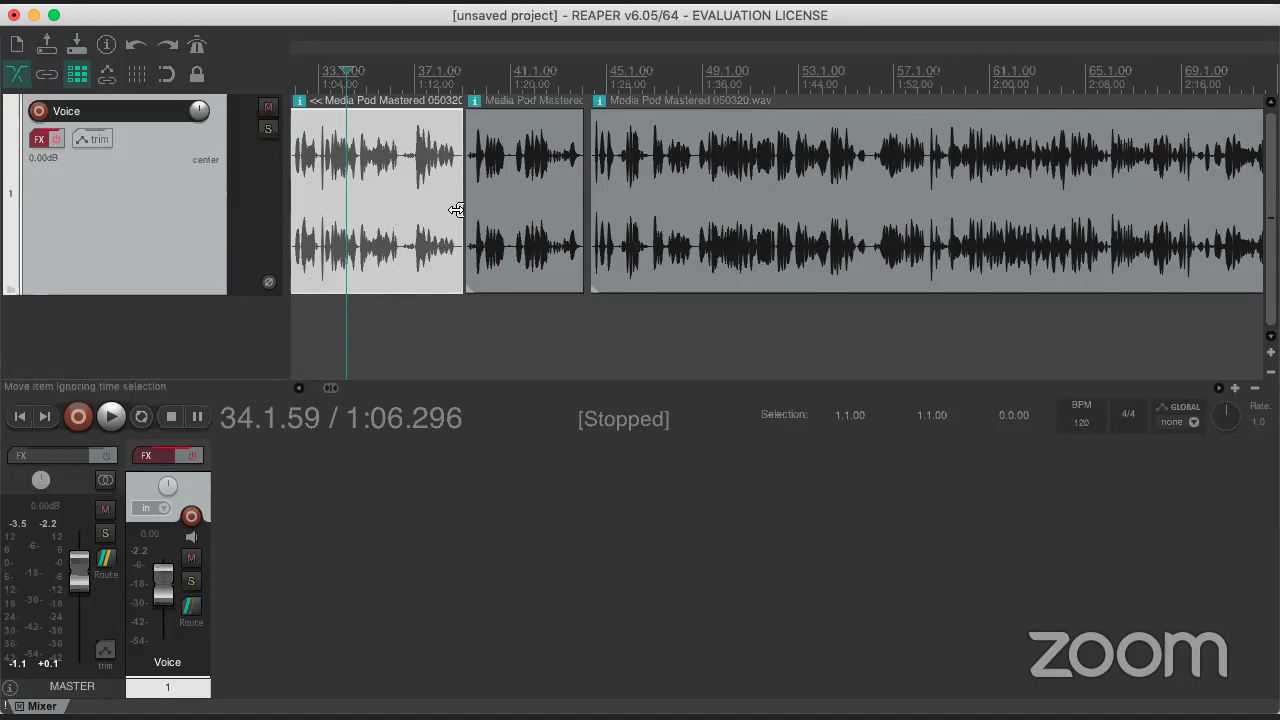
- Move the second clip earlier to close the gap and slightly overlap the first clip's end, and select the first clip
scroll(510, 210, up, 2)
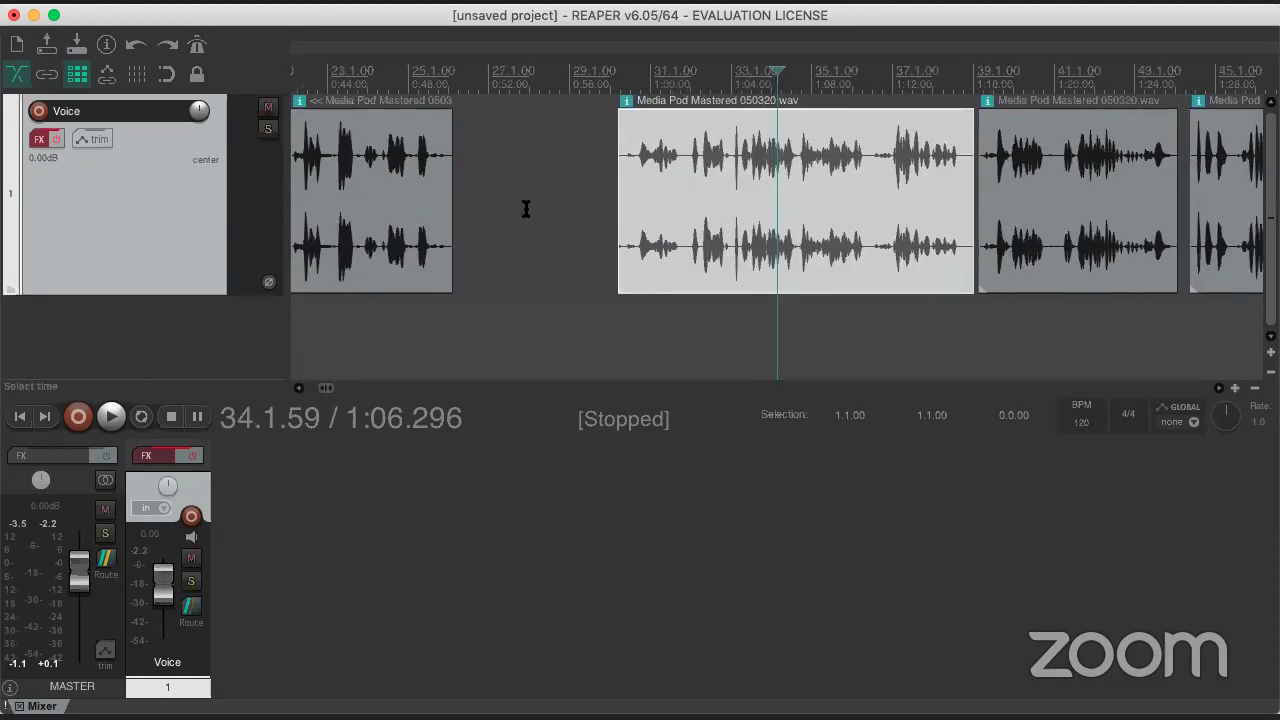
scroll(526, 206, down, 4)
scroll(650, 210, down, 2)
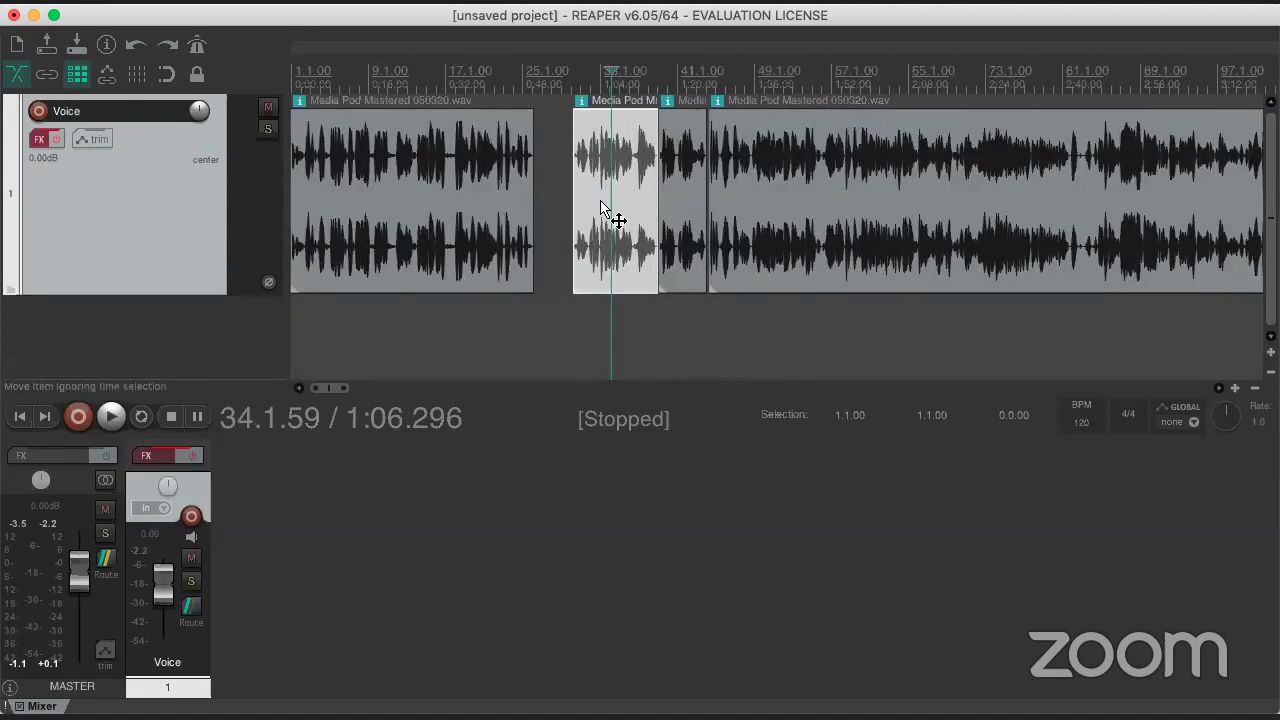
drag(600, 205, 510, 188)
scroll(510, 188, up, 3)
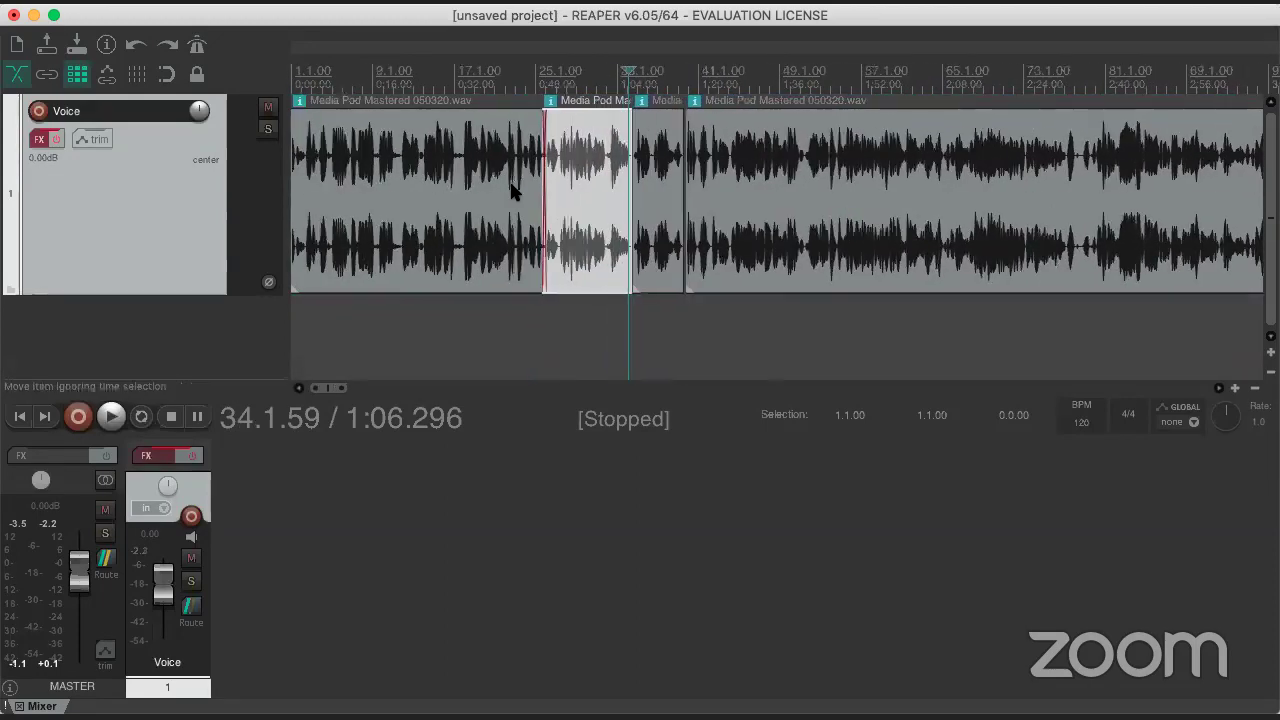
click(848, 218)
click(550, 242)
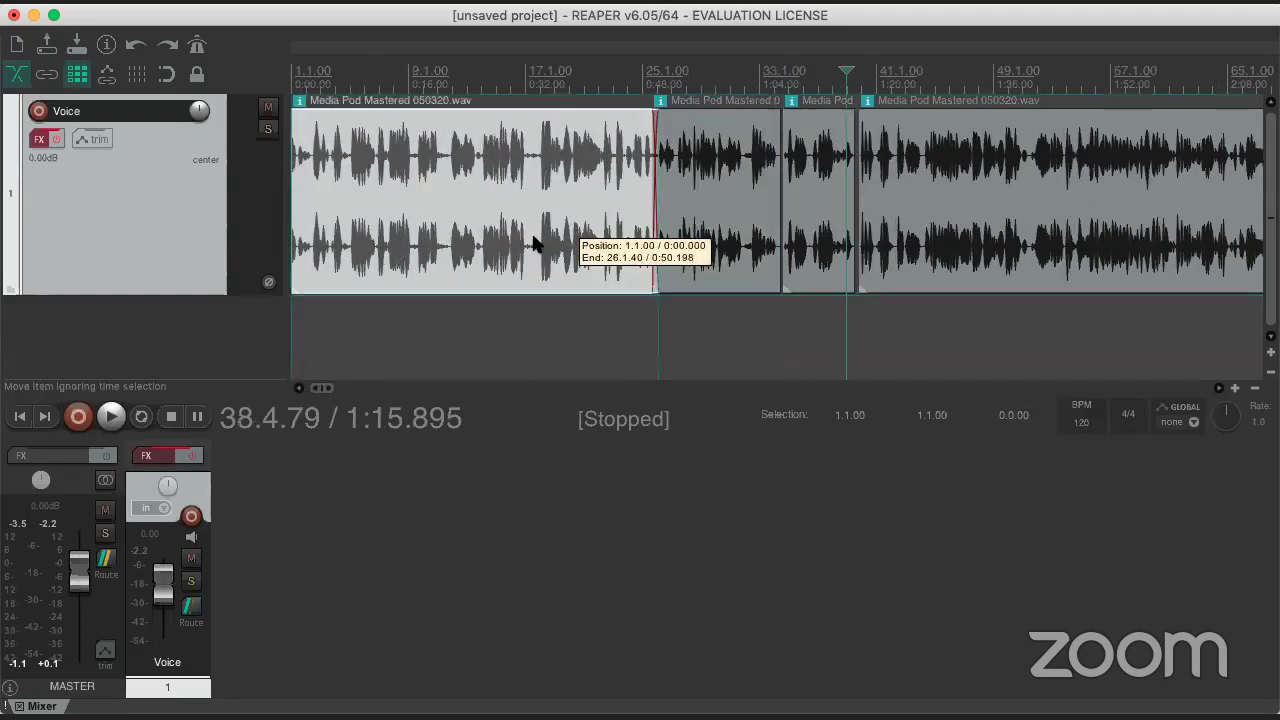
- Open the project's render settings and look through the available bounds options
click(140, 2)
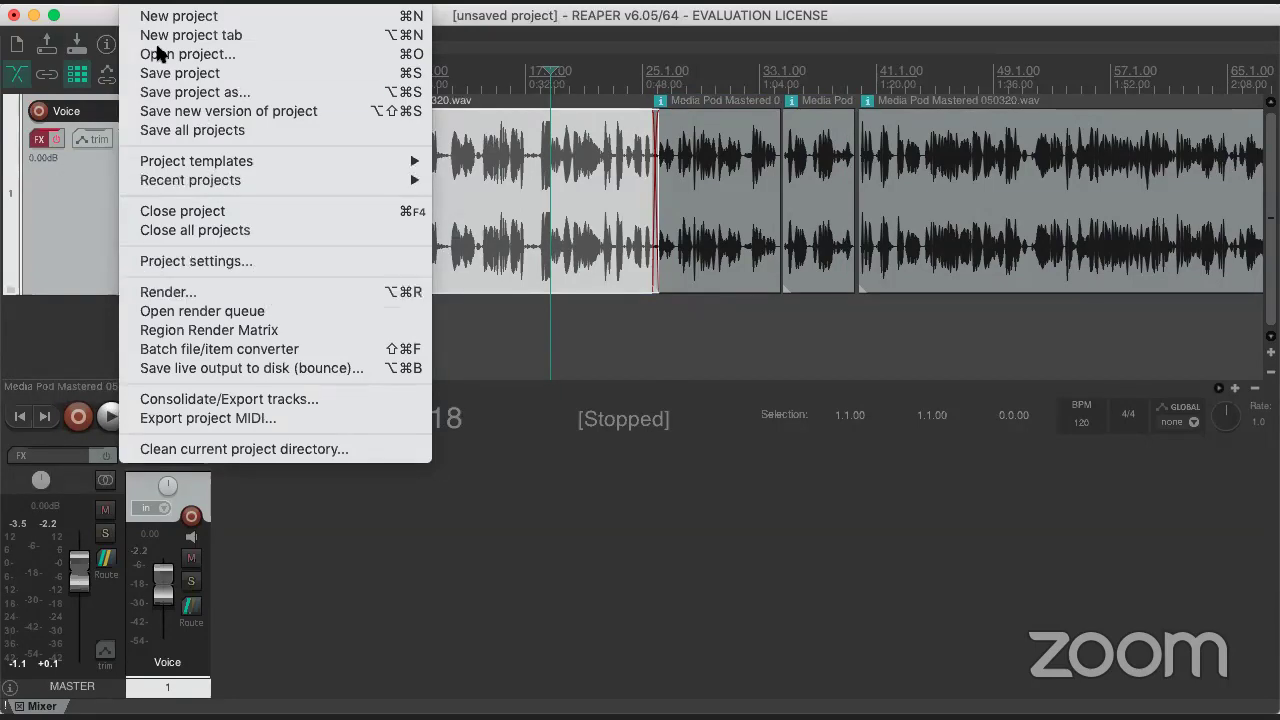
click(140, 2)
click(140, 2)
click(206, 292)
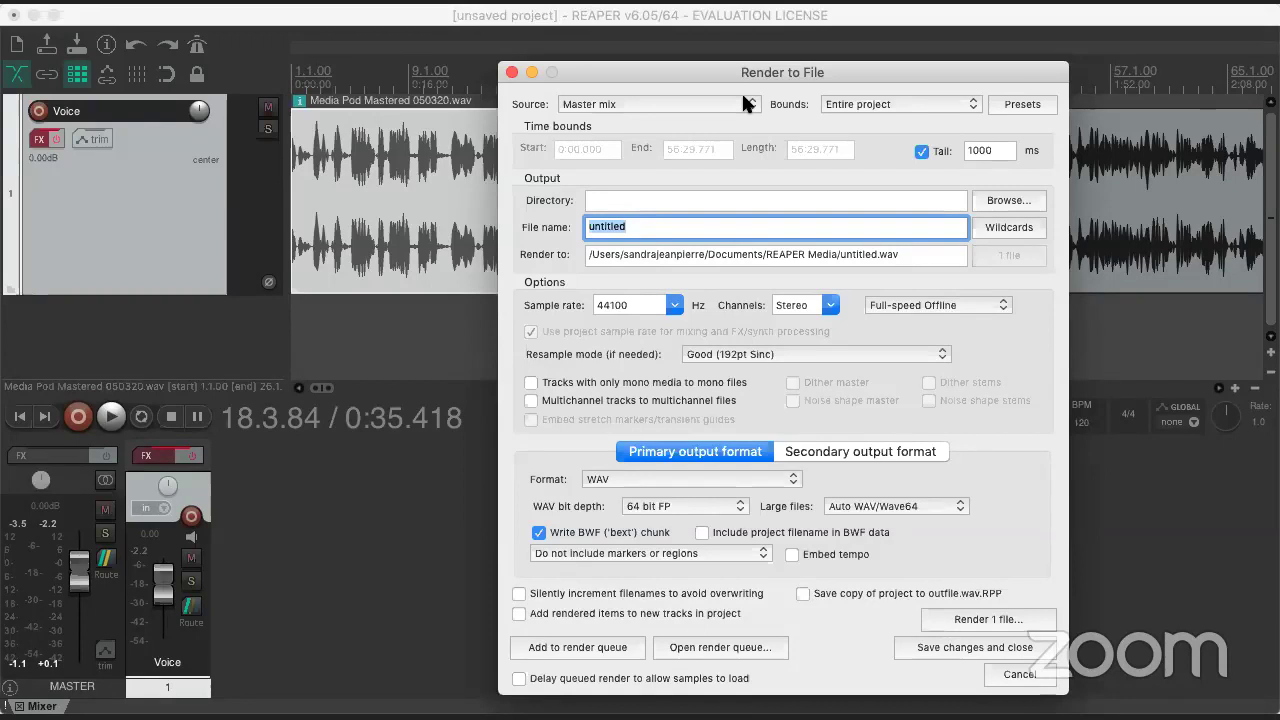
click(743, 97)
click(743, 97)
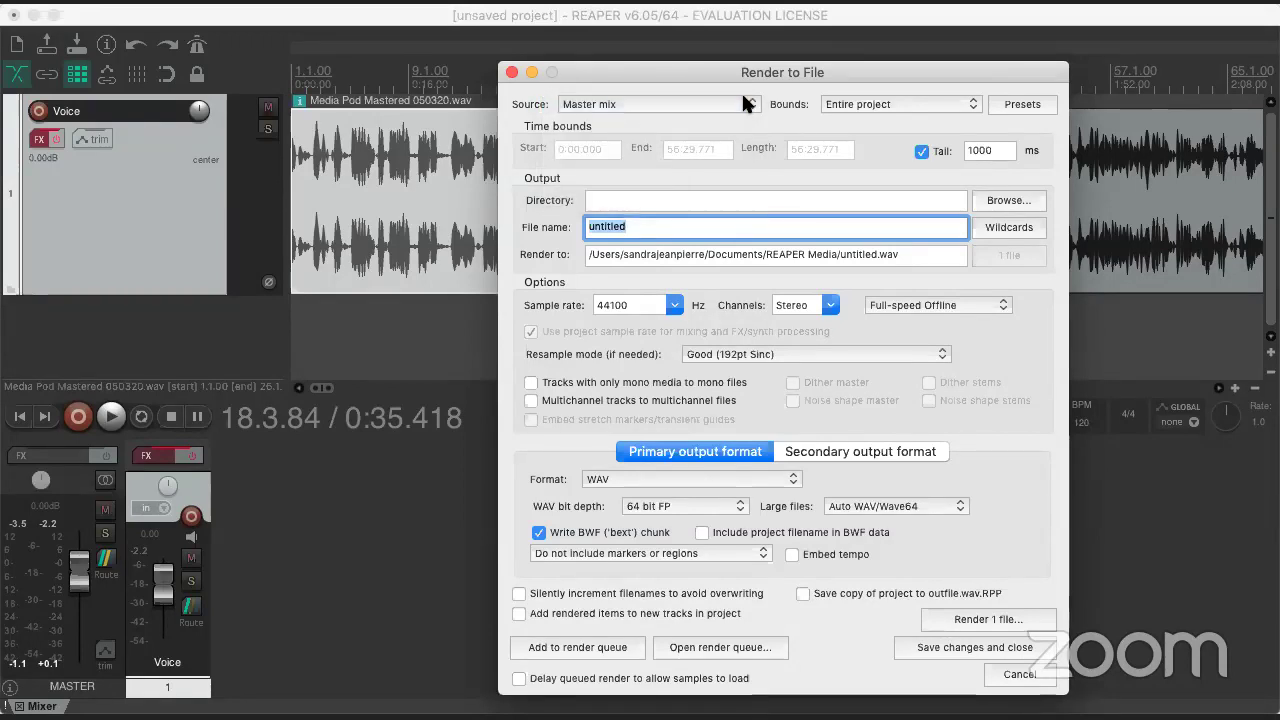
click(843, 104)
click(843, 104)
click(843, 104)
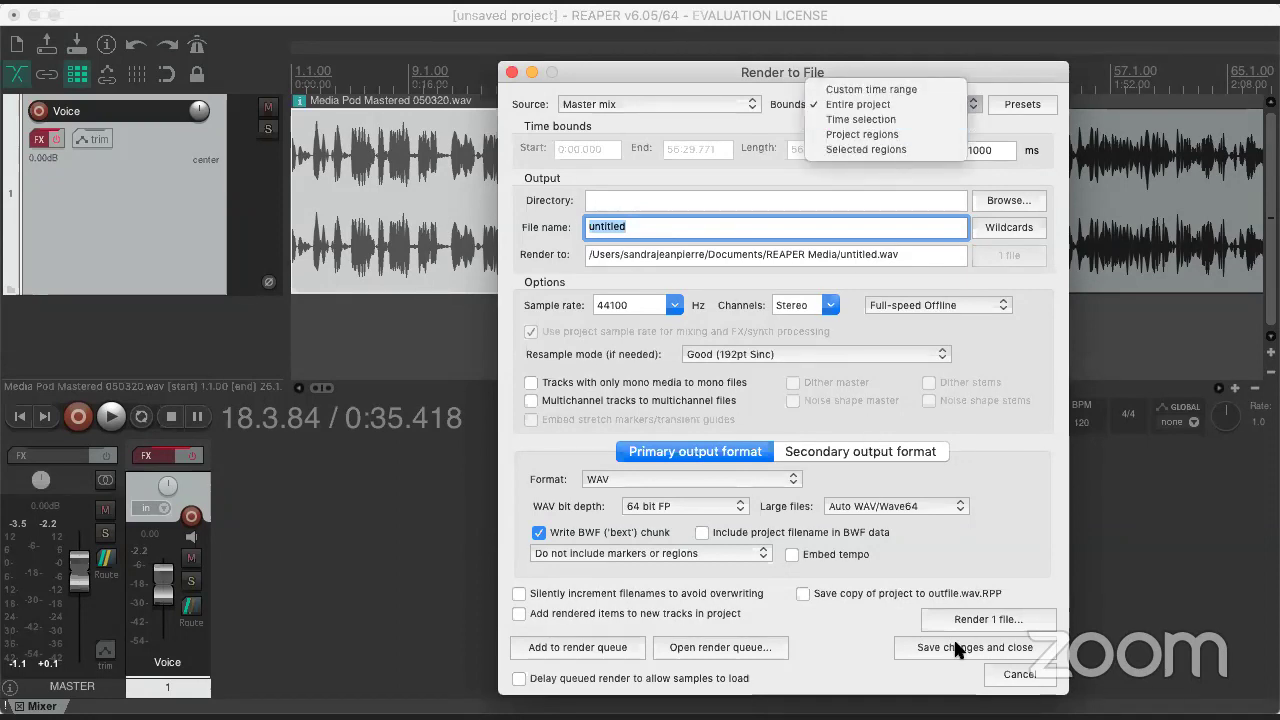
click(996, 679)
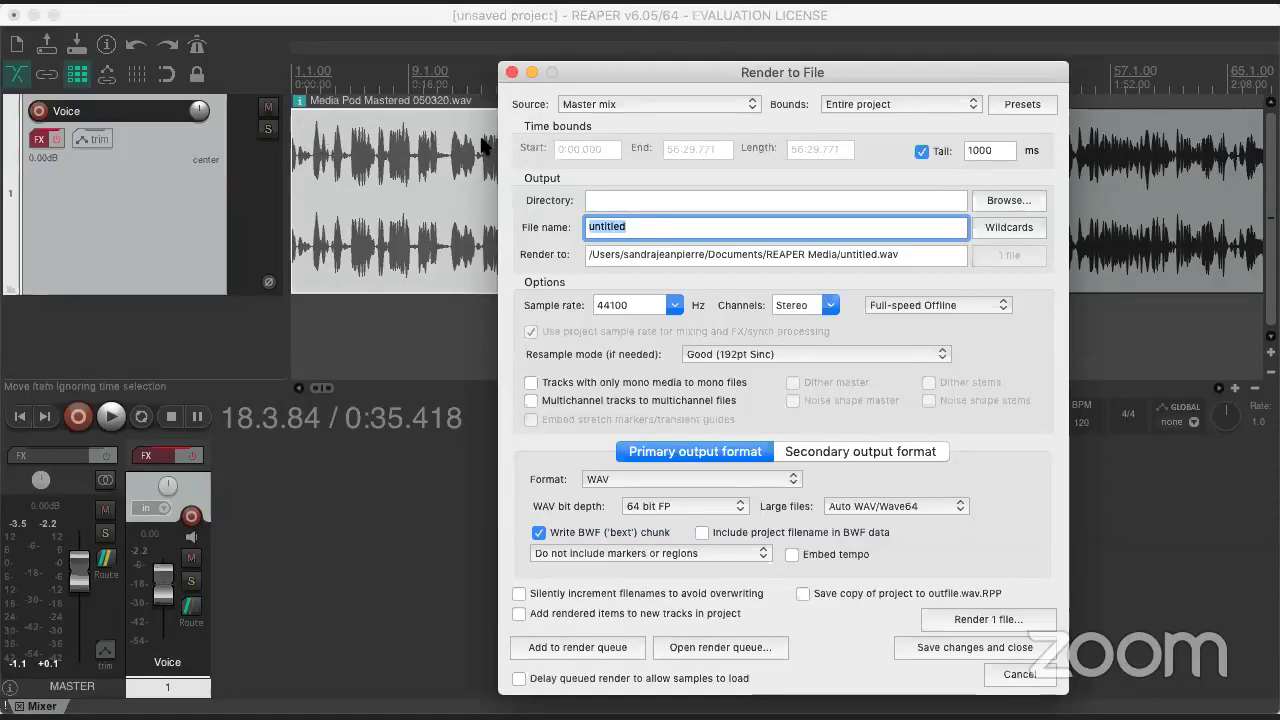
- Set the render bounds to Time selection and review the source options, keeping Master mix
click(859, 110)
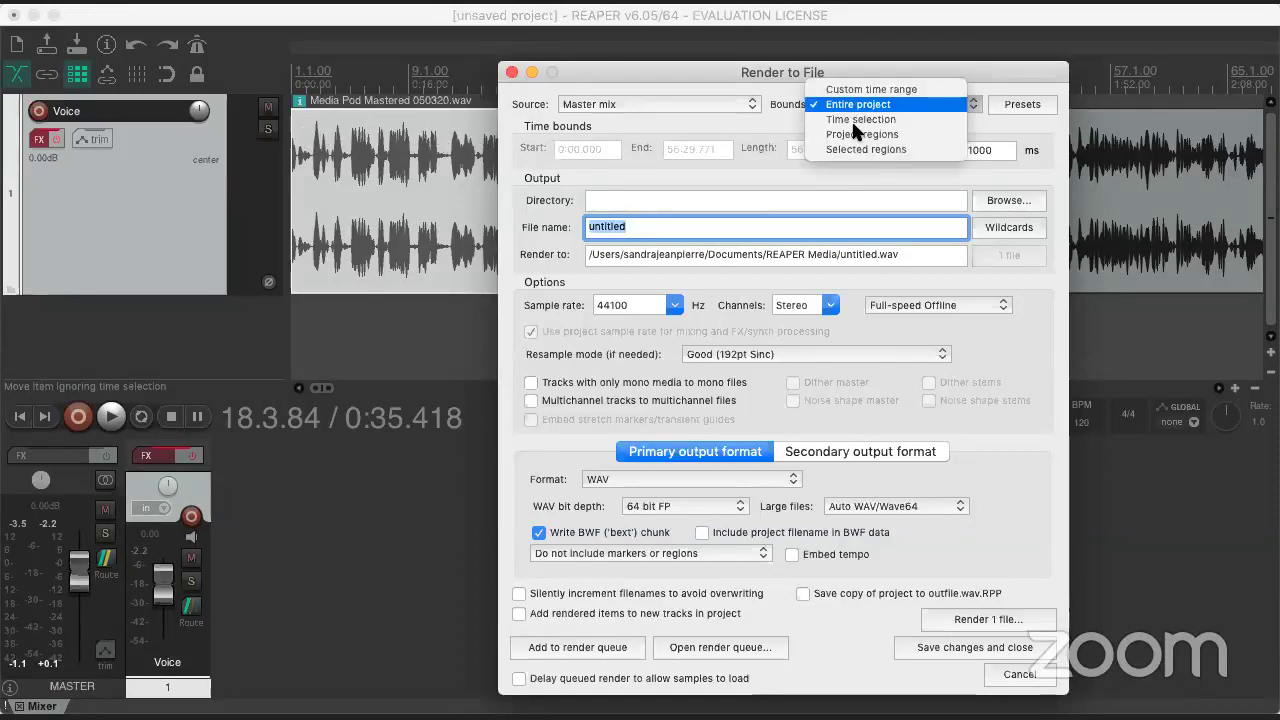
click(852, 120)
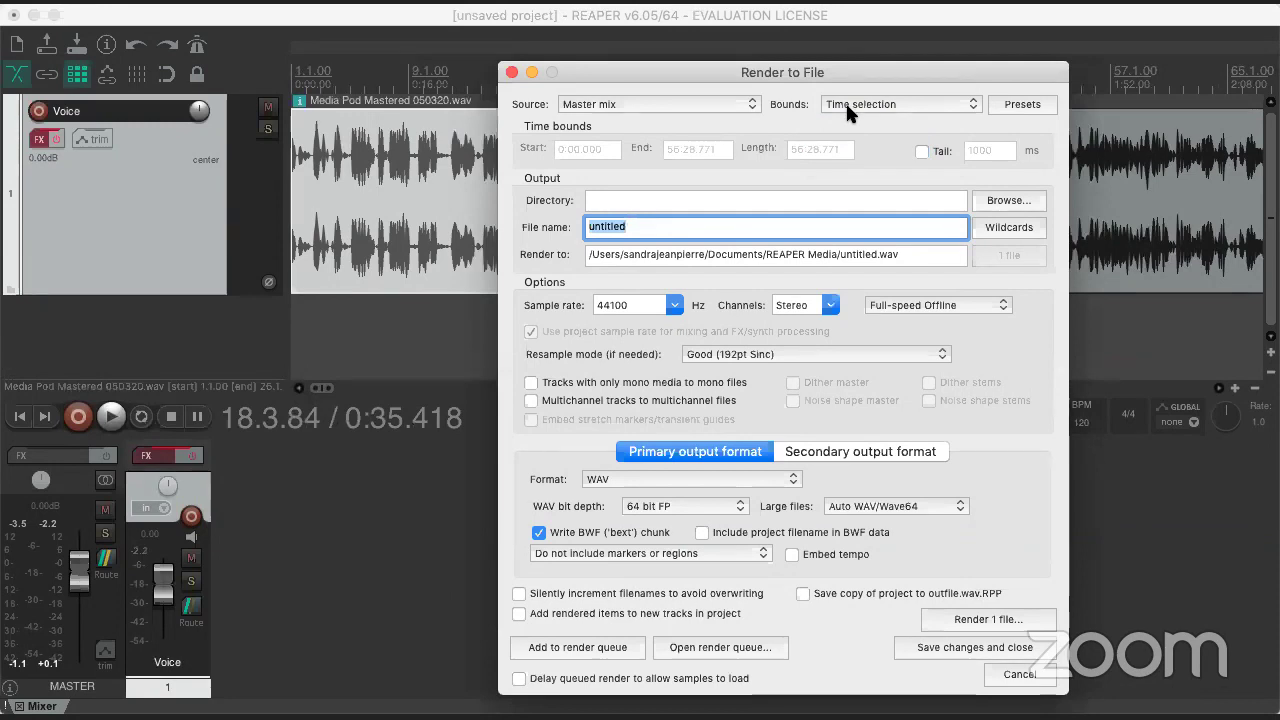
click(842, 104)
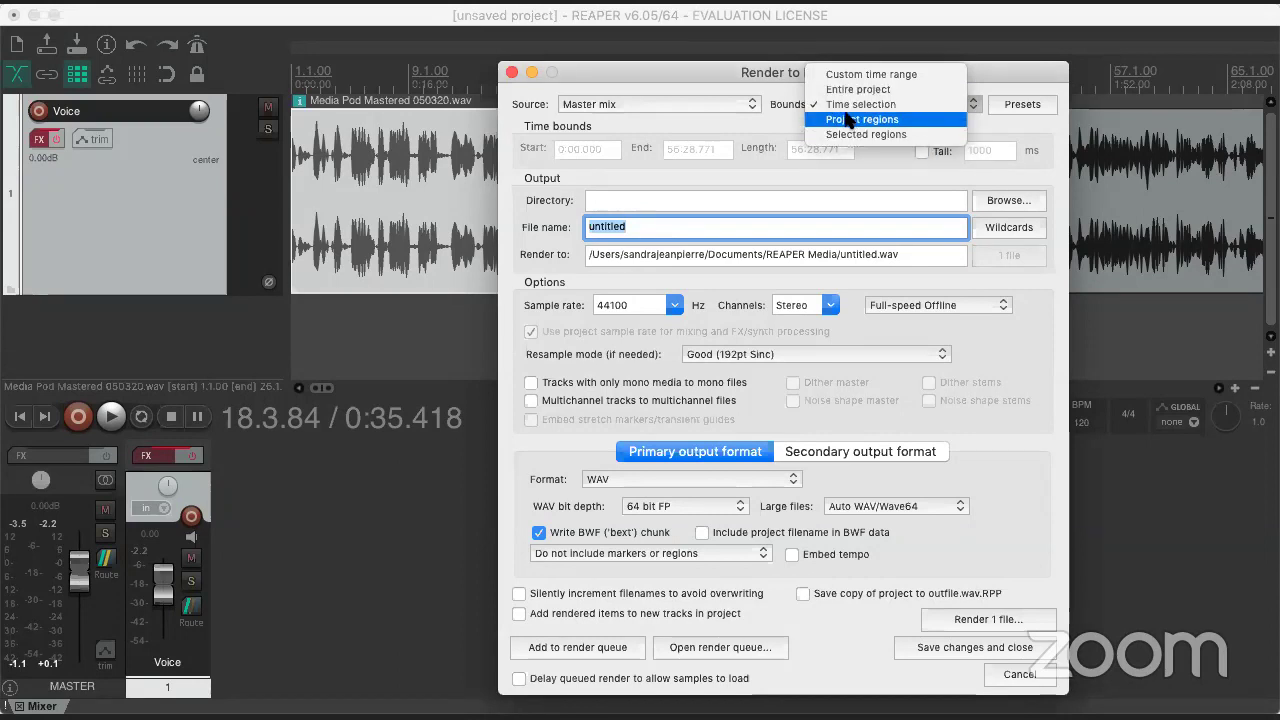
click(824, 105)
click(686, 104)
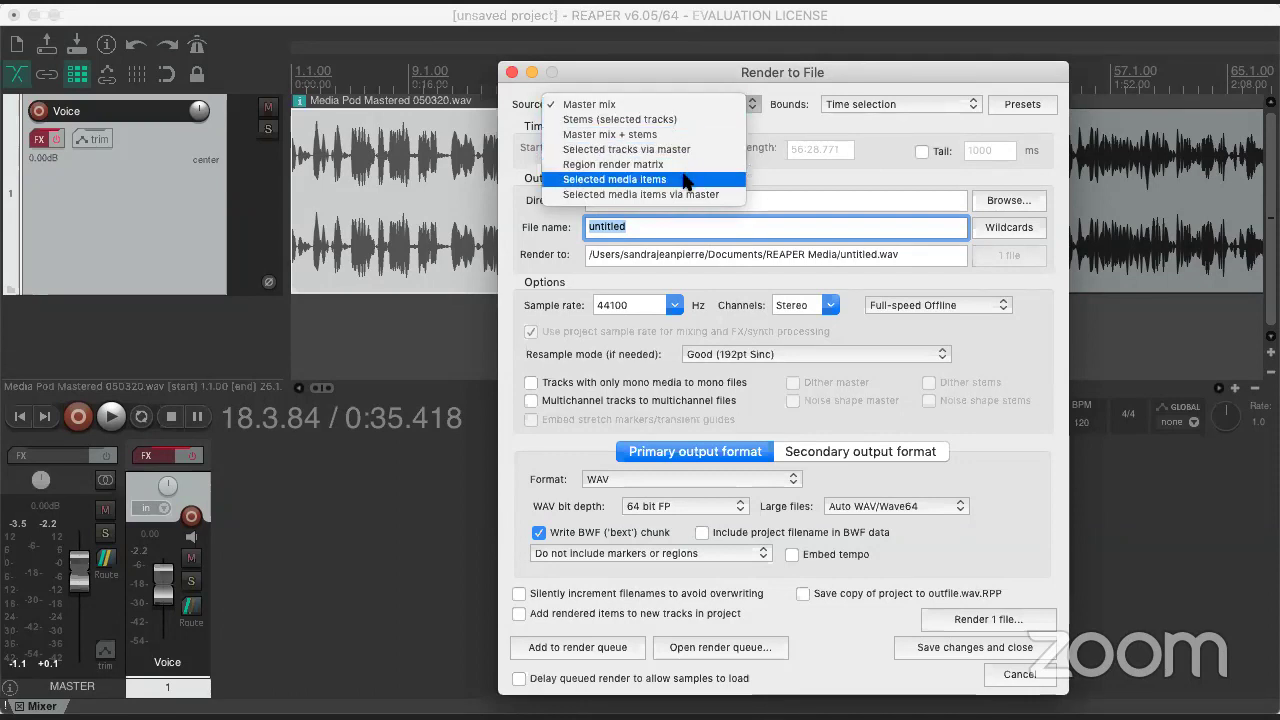
click(668, 70)
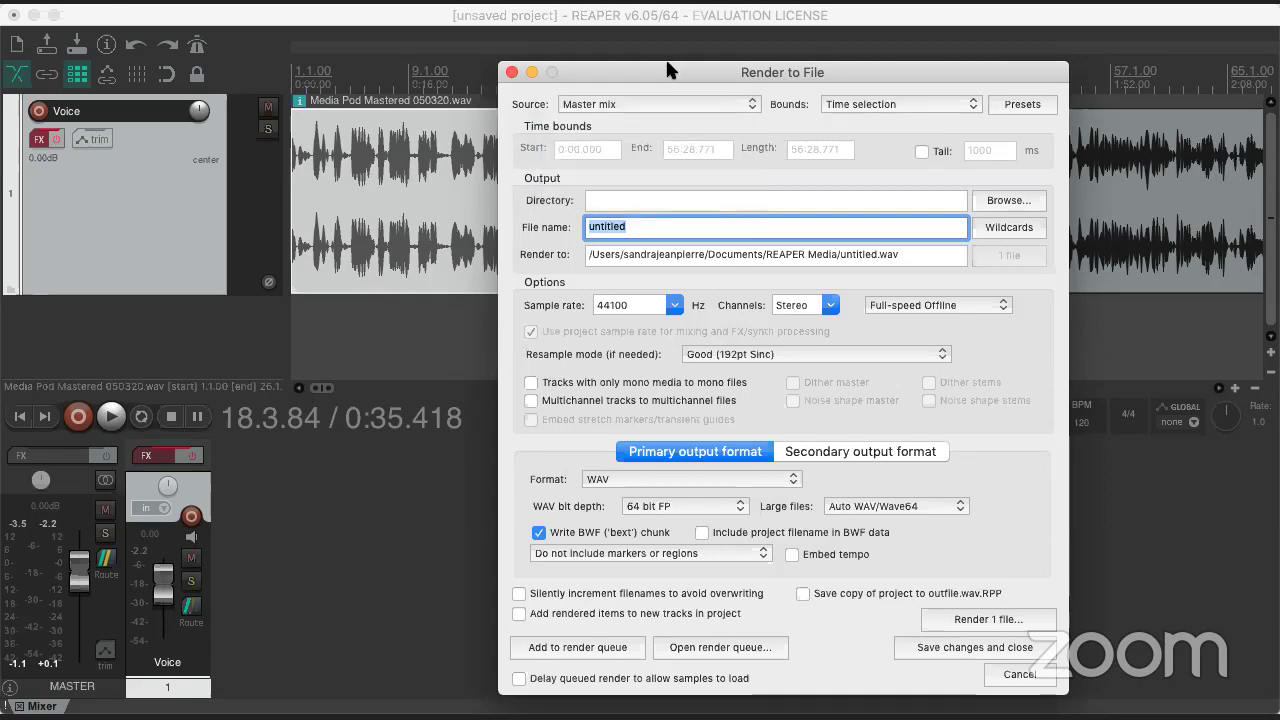
- Move the render dialog aside to view the timeline, bring it back, and name the output file "Rise and Shine"
drag(668, 70, 491, 359)
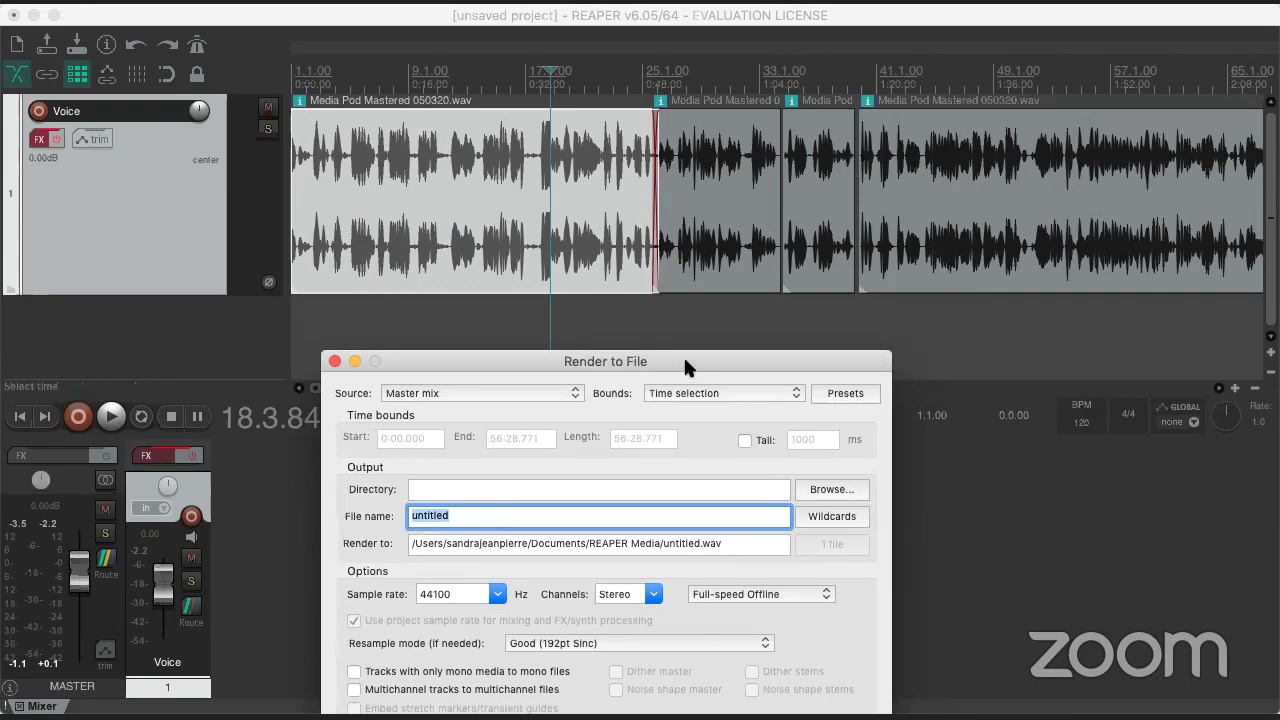
drag(685, 362, 756, 103)
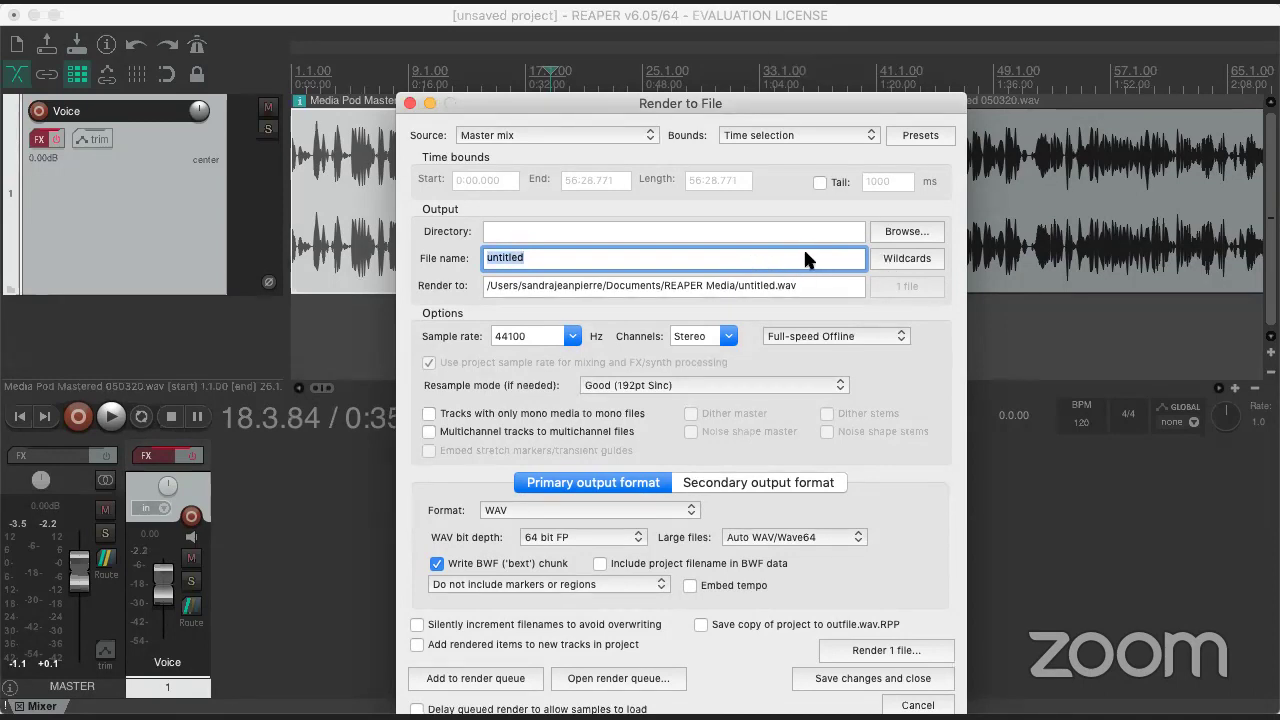
text(r)
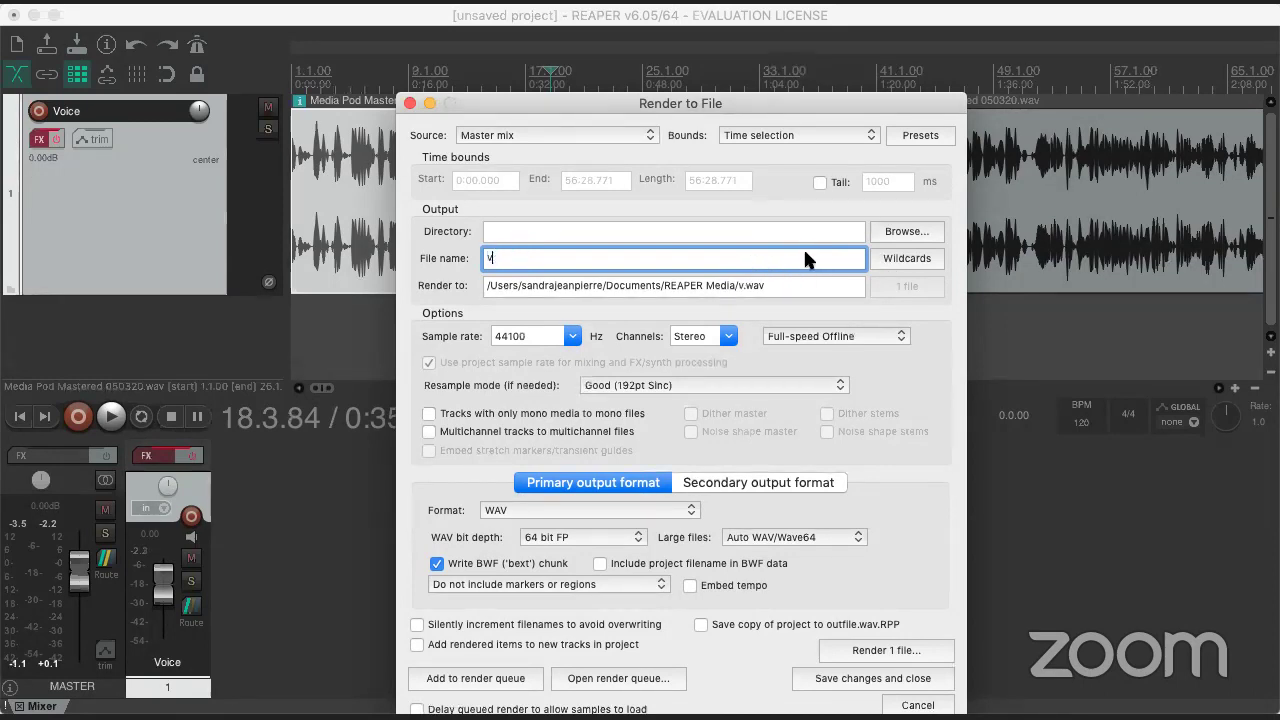
key(BackSpace)
text(Rise and Shine)
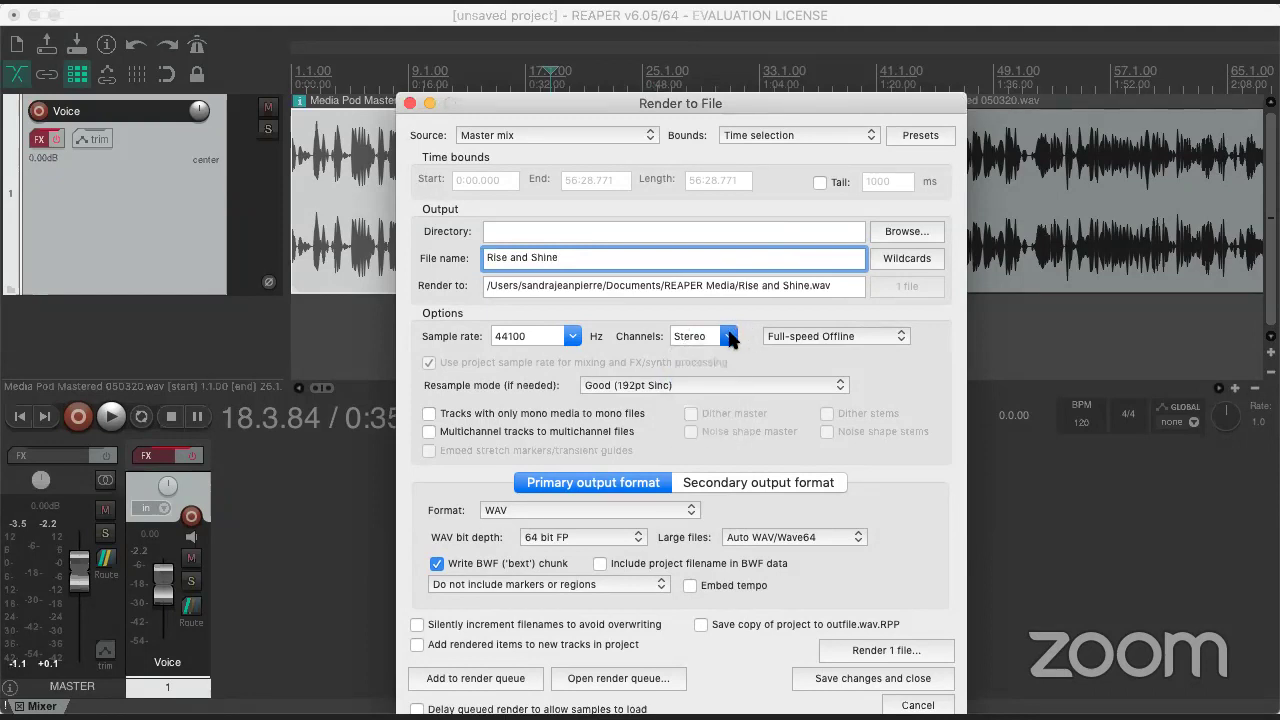
- Keep the Full-speed Offline render speed and set the primary output format to MP3 (encoder by LAME project)
click(782, 339)
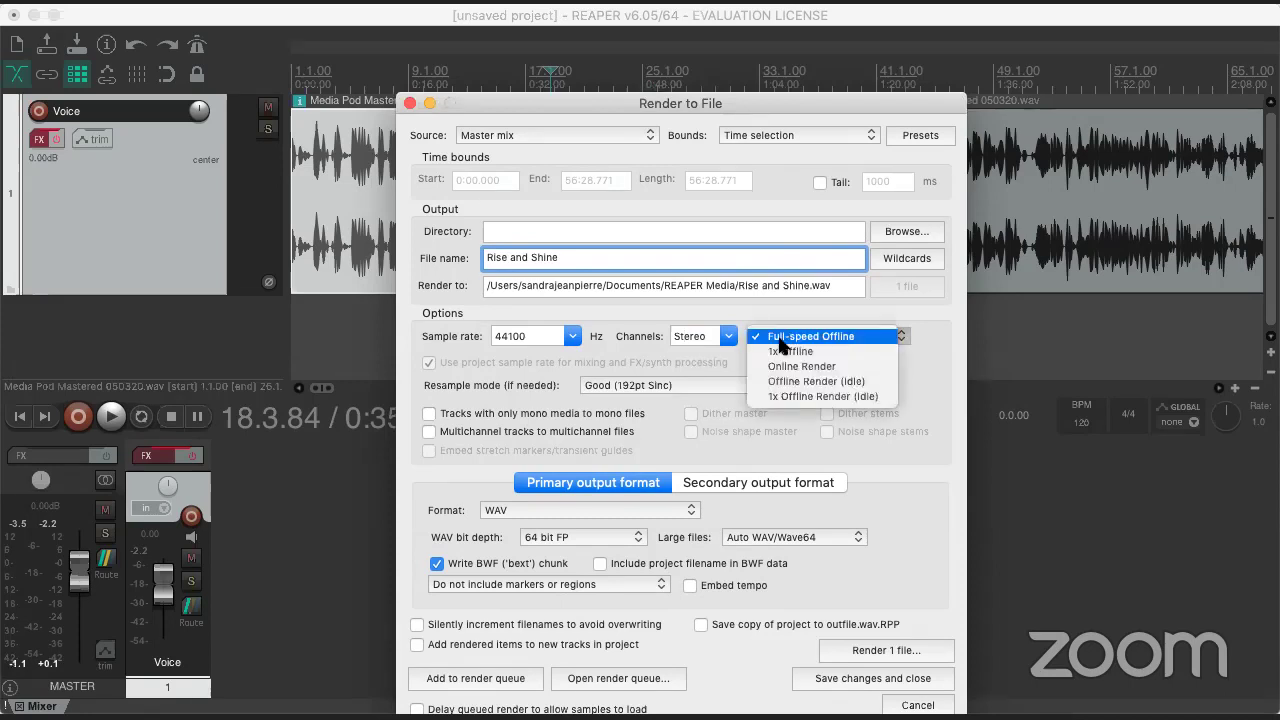
click(781, 339)
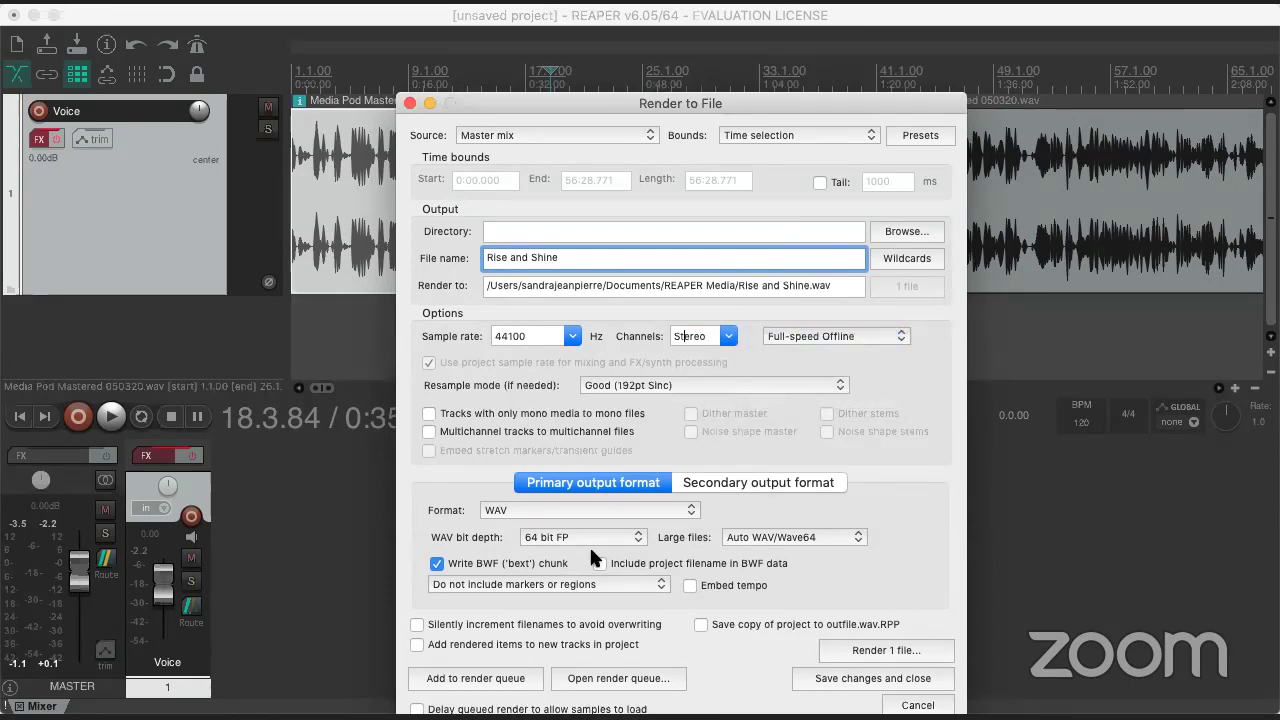
click(530, 508)
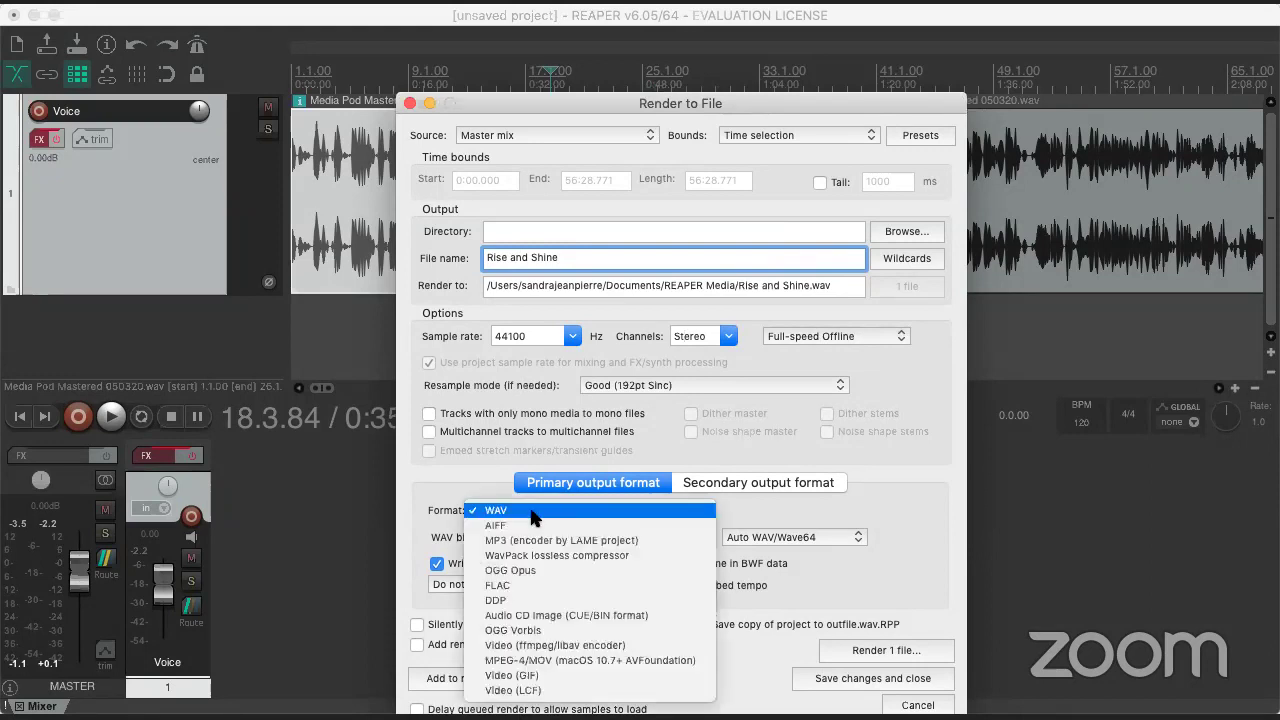
click(531, 512)
click(529, 505)
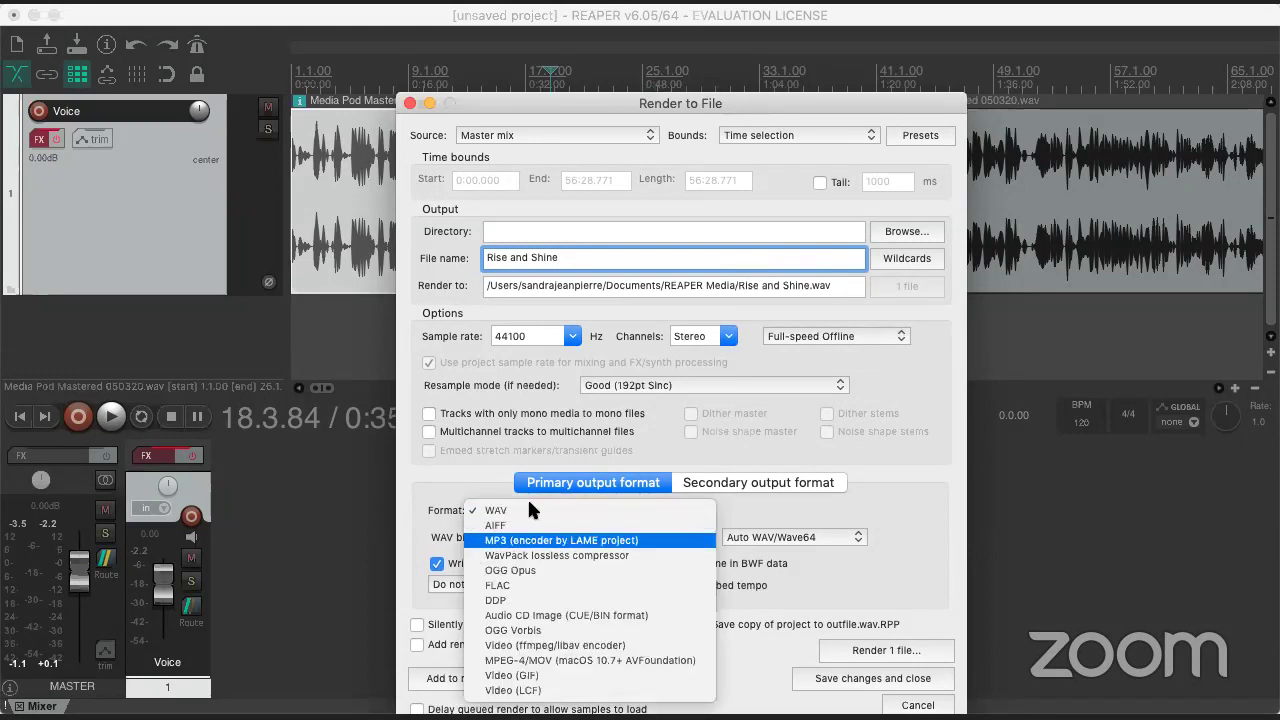
click(487, 461)
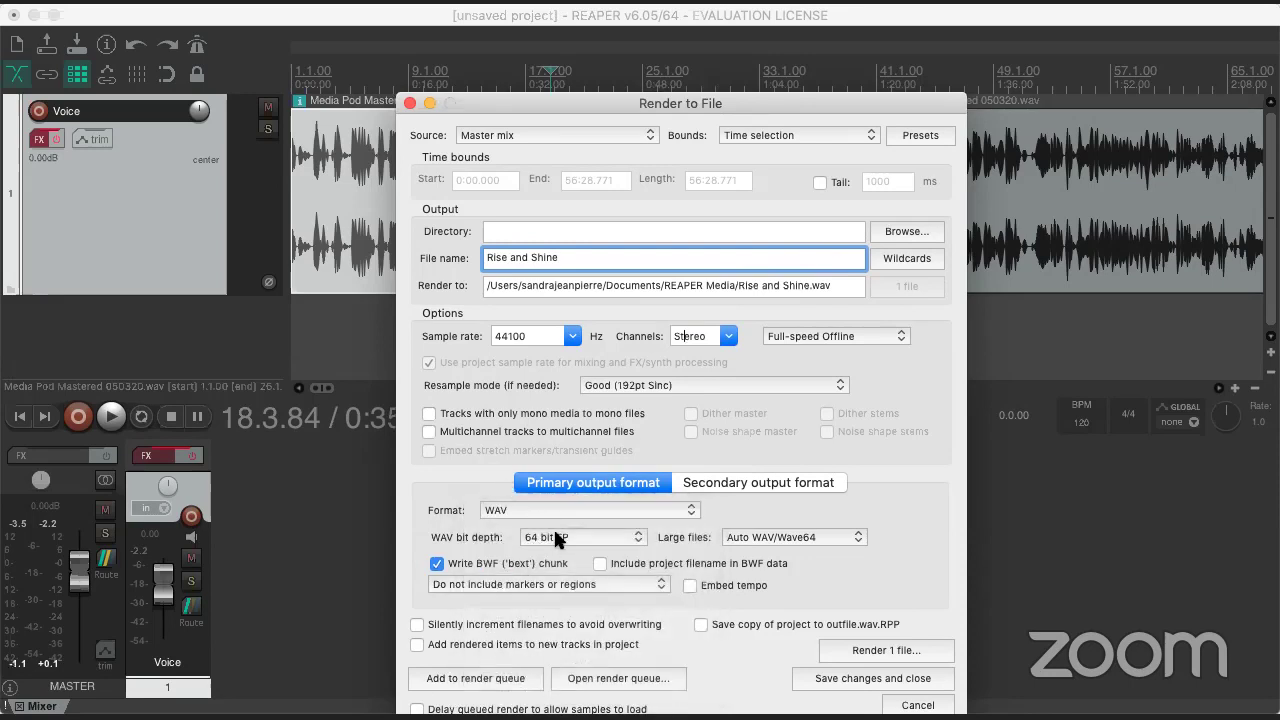
click(550, 510)
click(543, 541)
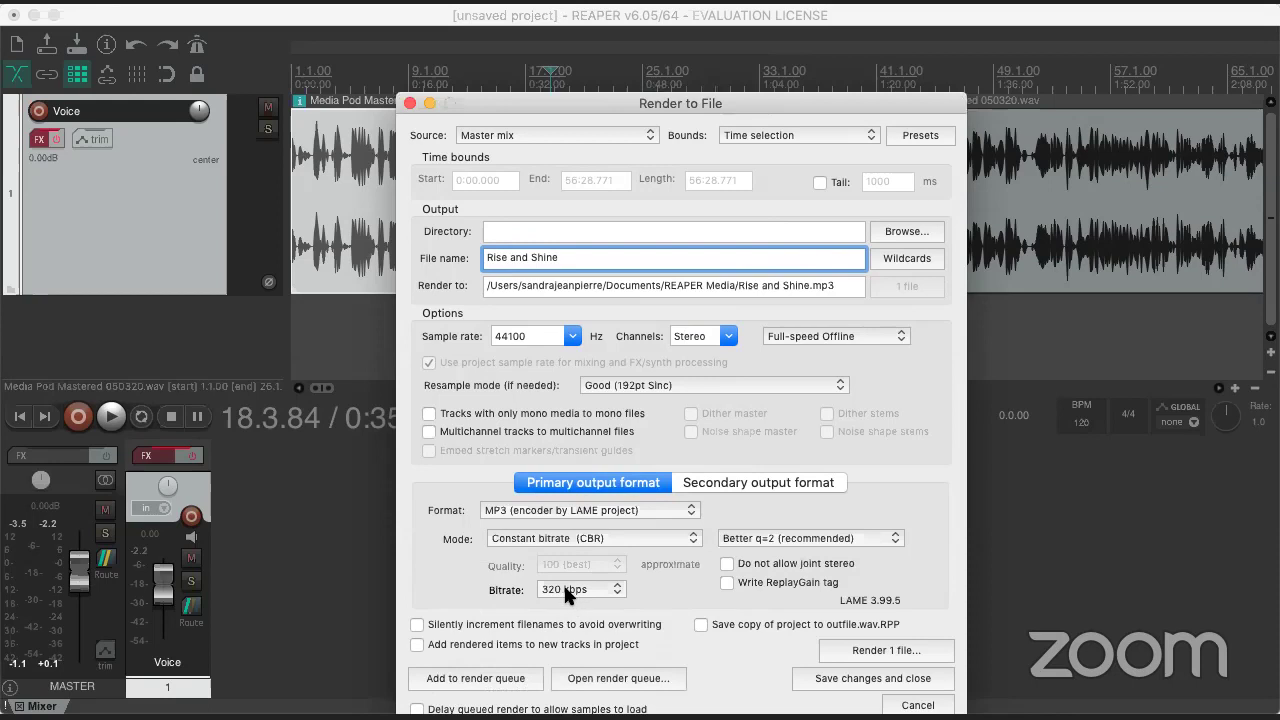
- Review the MP3 bitrate options, try 256 kbps, and return the bitrate to 320 kbps
click(565, 589)
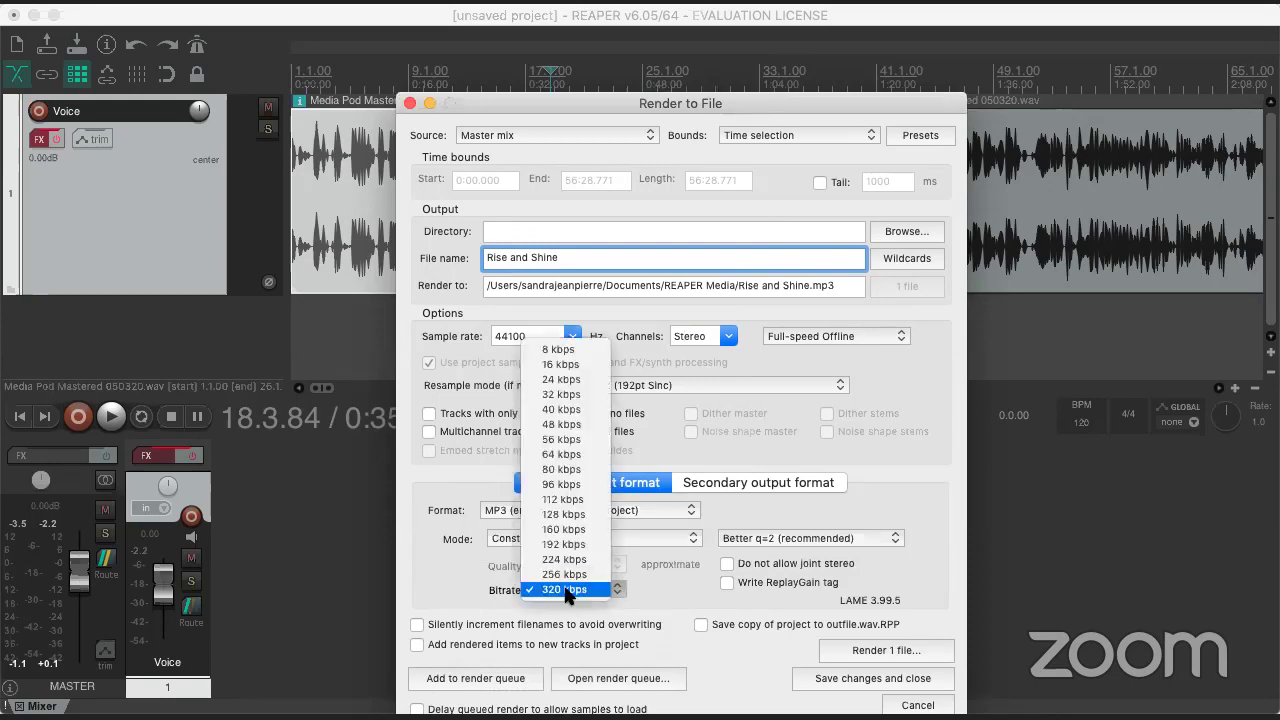
click(565, 589)
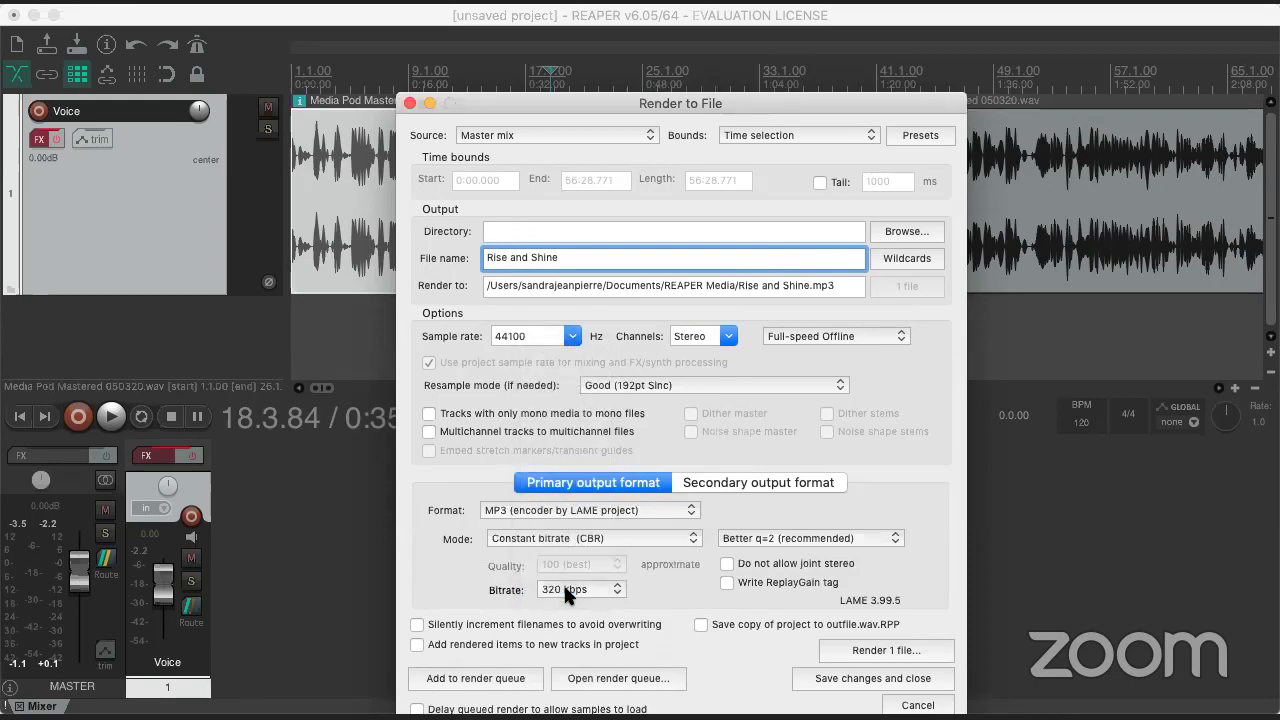
click(565, 589)
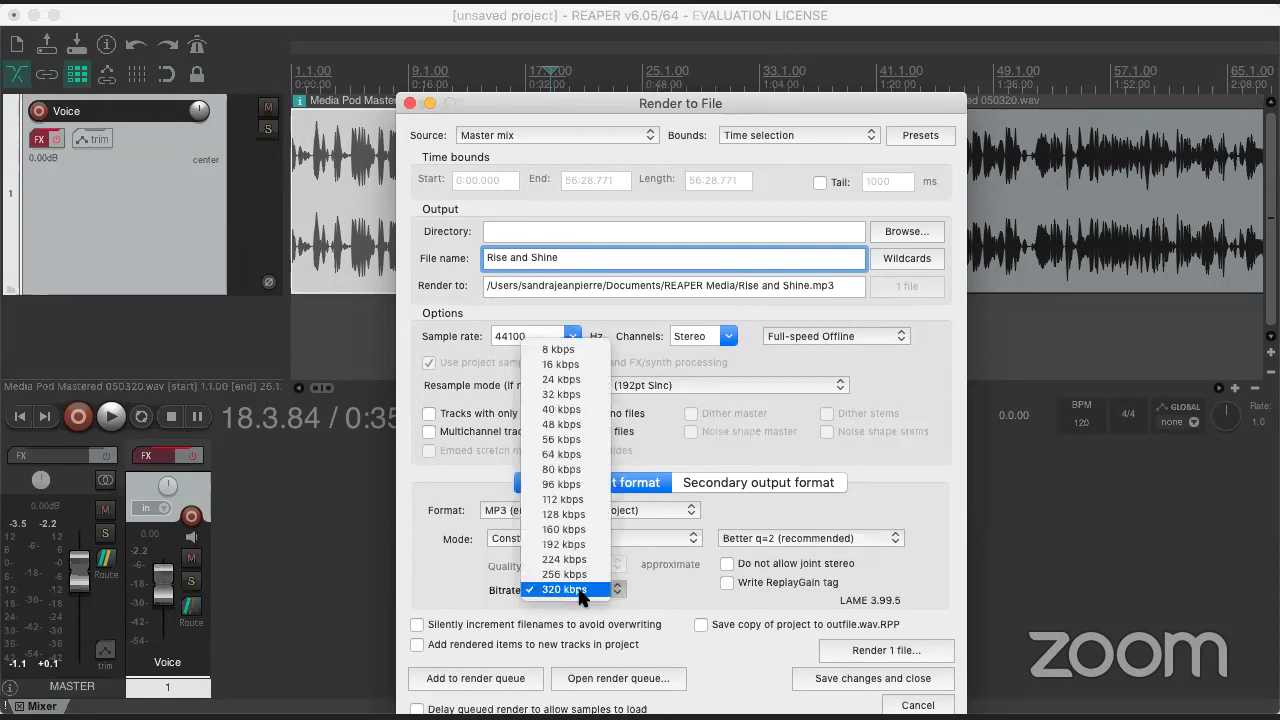
click(565, 590)
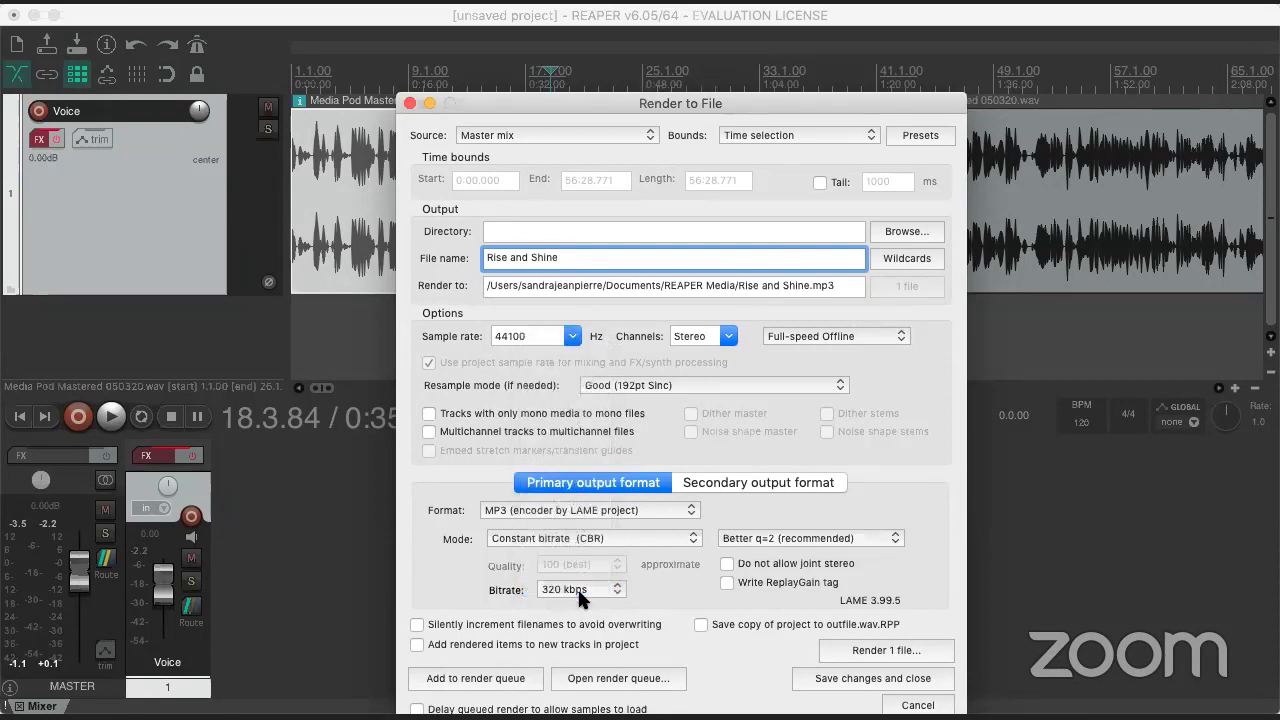
click(577, 588)
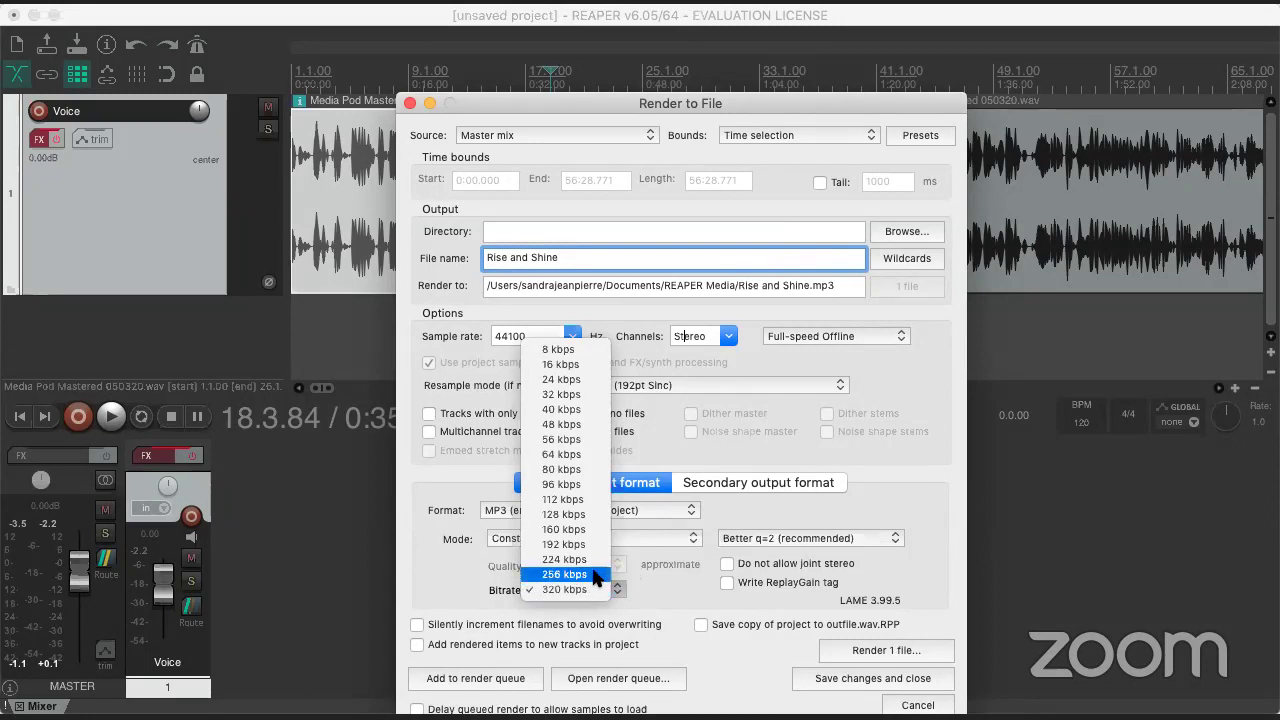
click(595, 577)
click(589, 584)
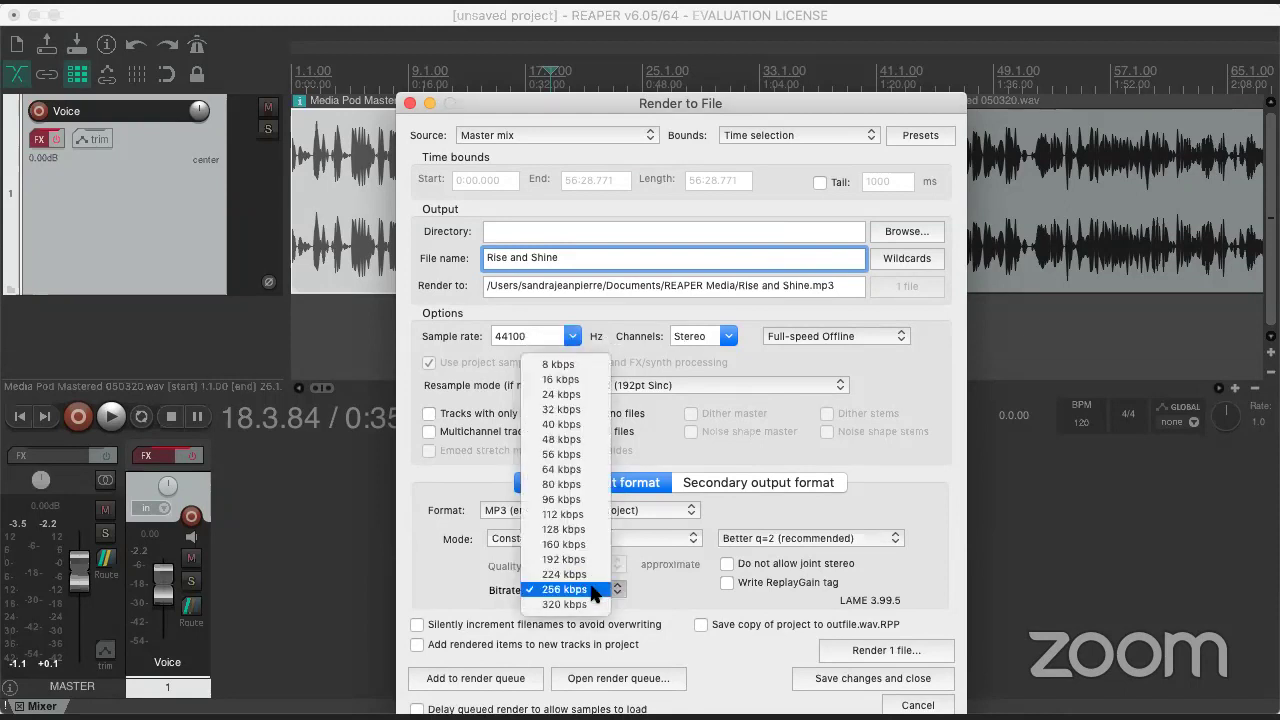
key(Escape)
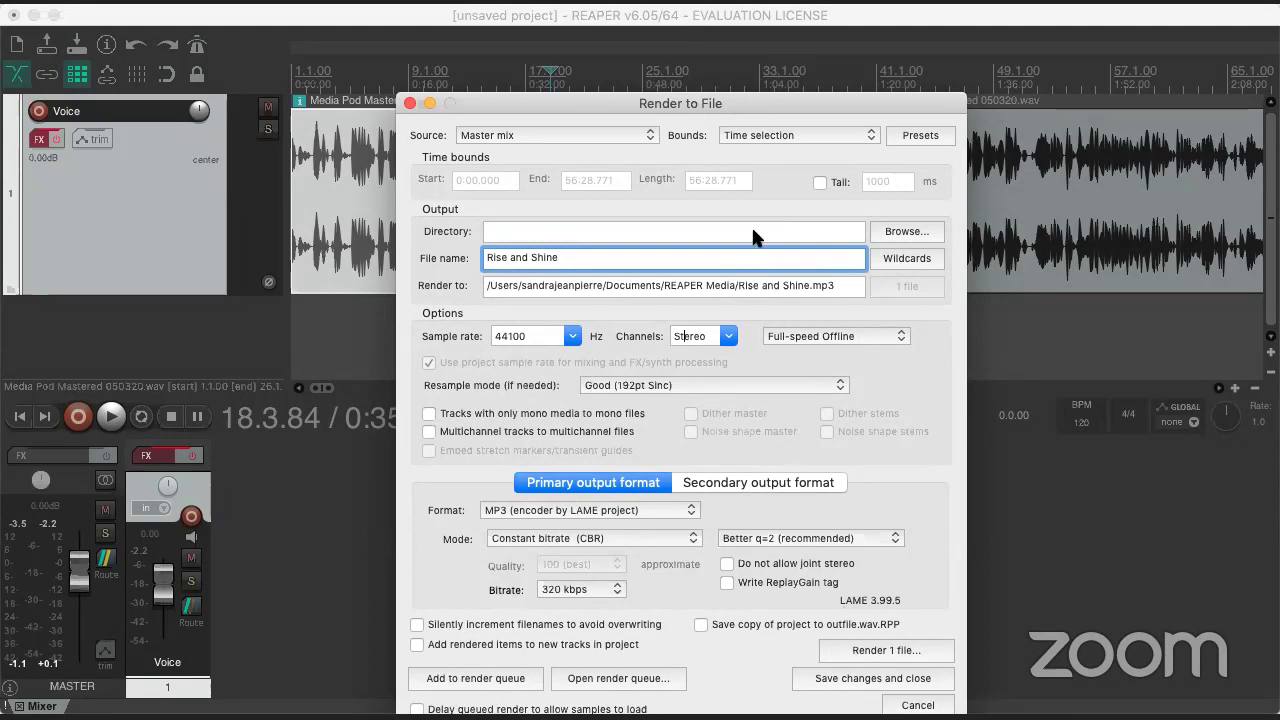
- Set the render bounds to Entire project and start rendering the file, cancelling it partway and closing the render settings
click(739, 133)
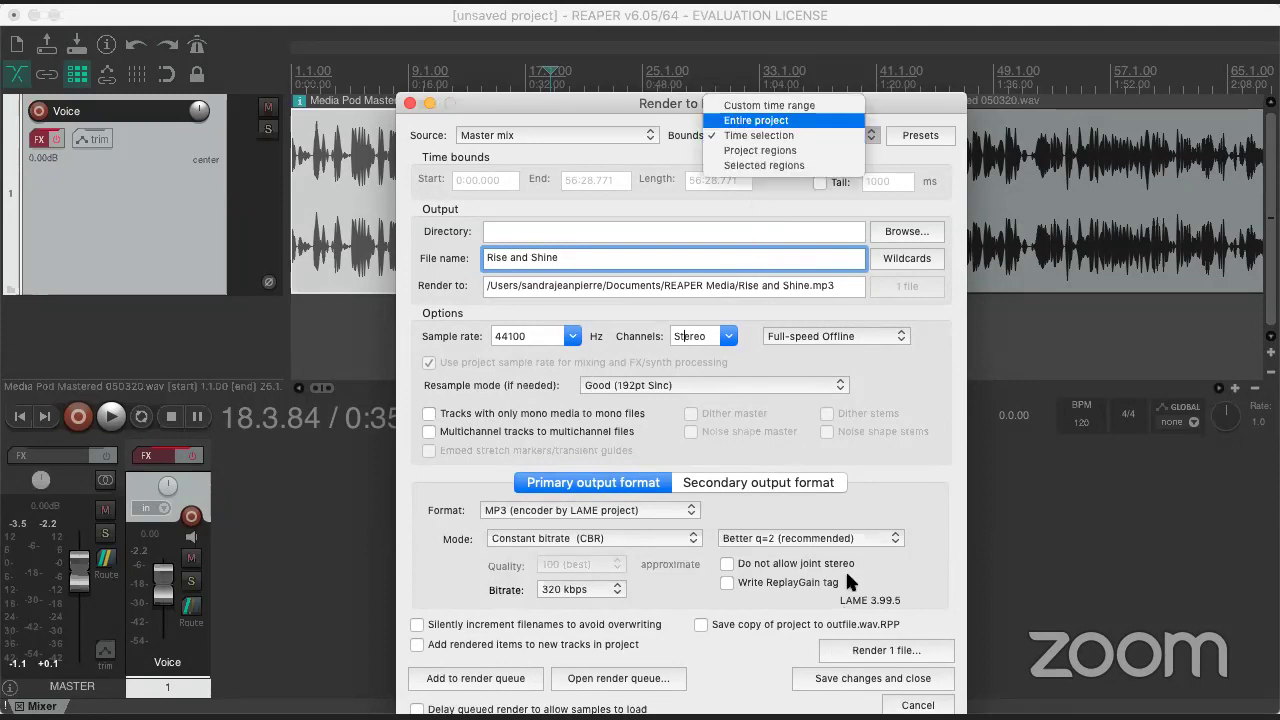
click(745, 118)
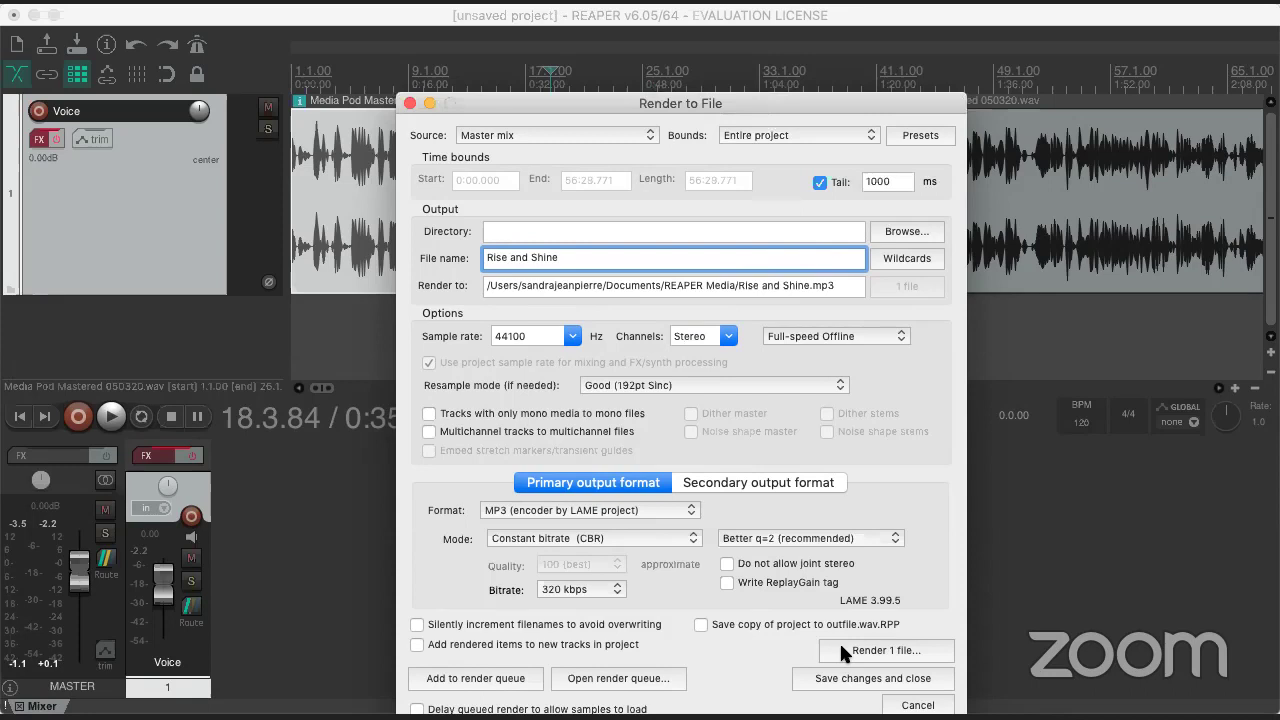
click(841, 647)
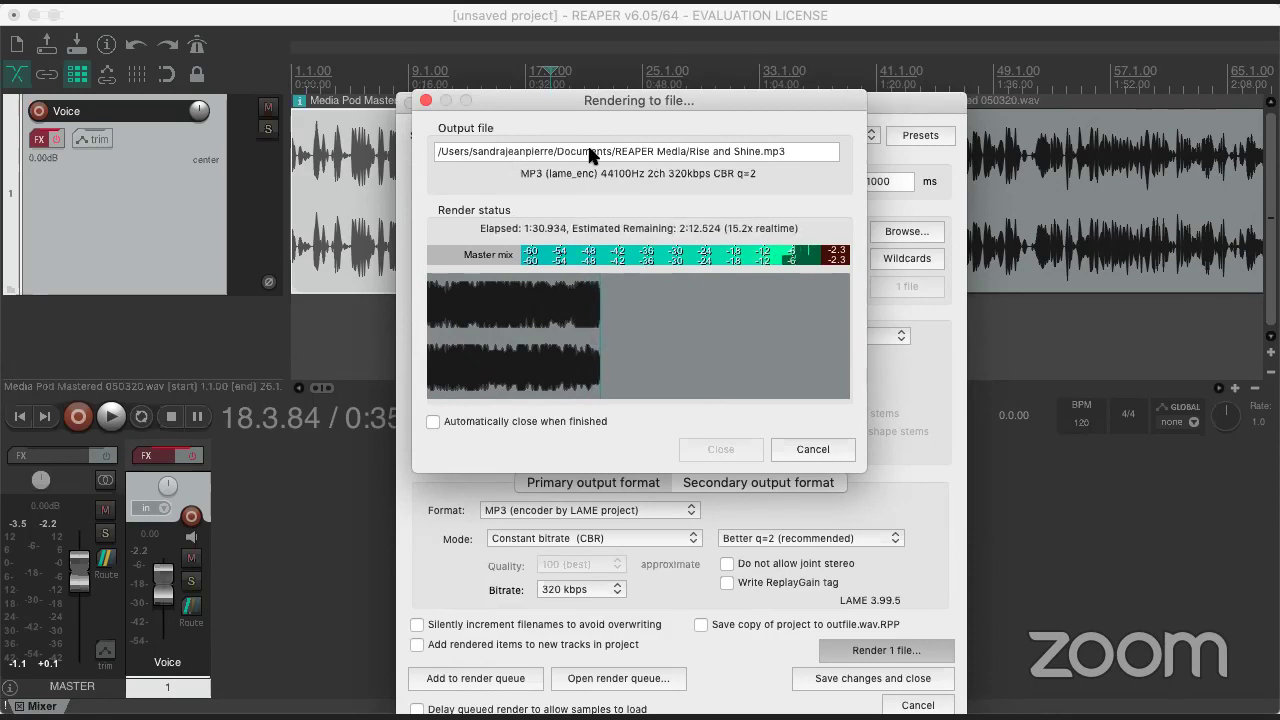
click(797, 448)
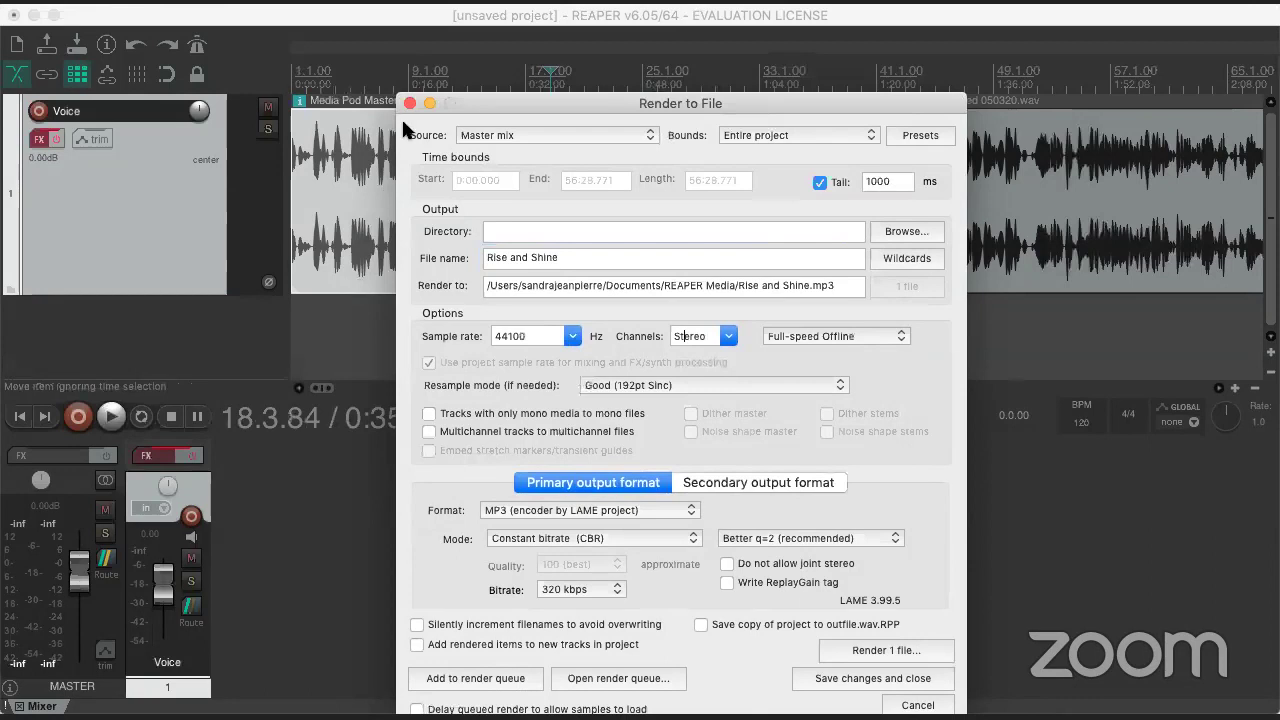
click(409, 104)
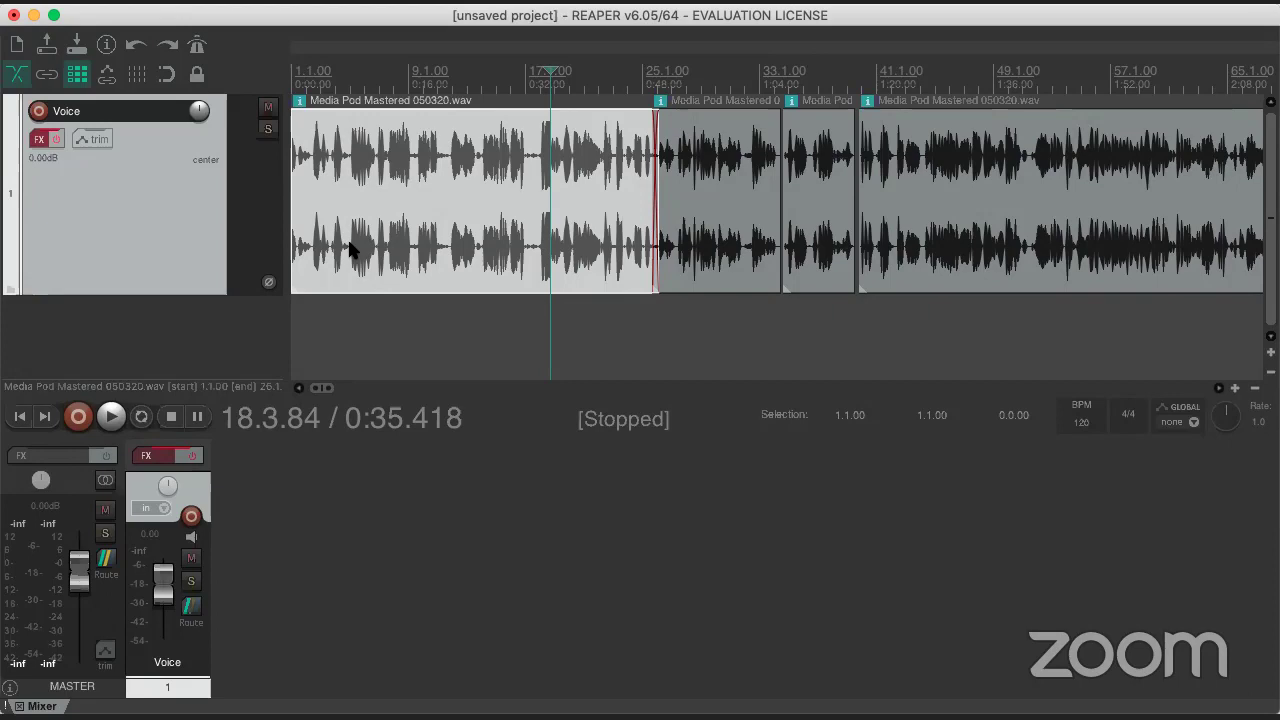
- Place the edit cursor near the first clip's beginning and look at the Voice track's ReaVerb settings, closing the effects window when finished
click(340, 225)
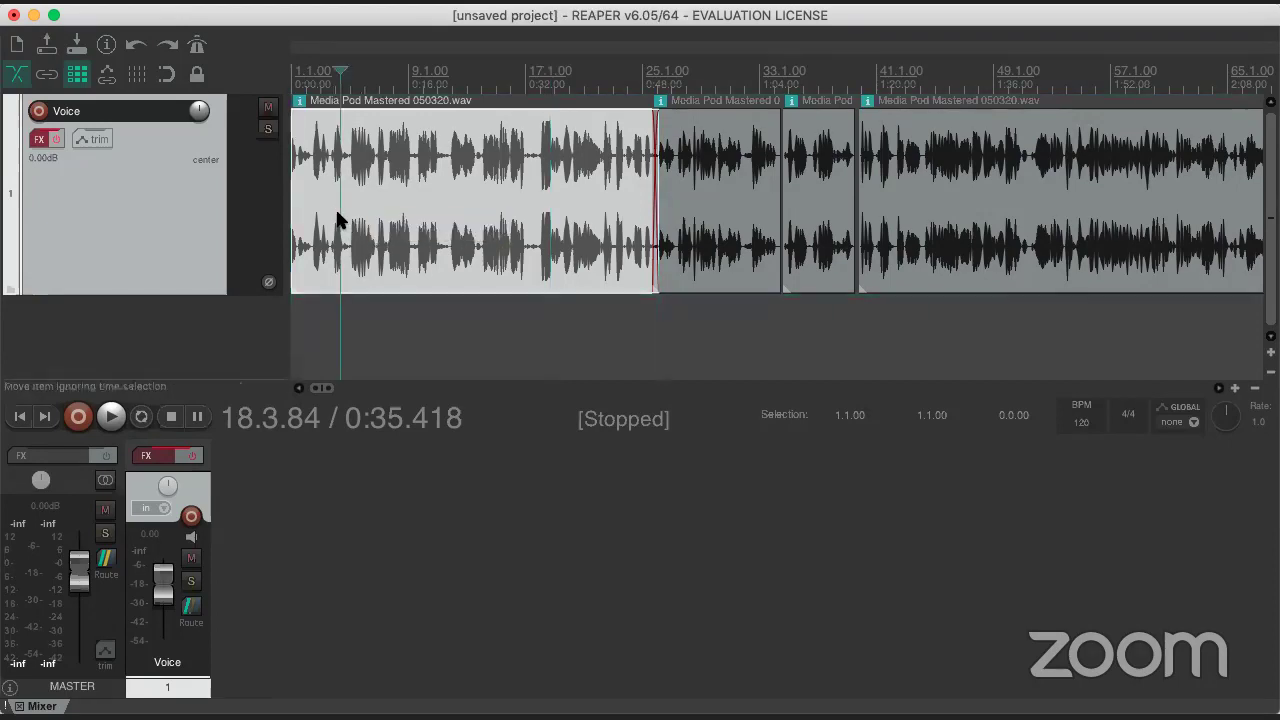
click(40, 140)
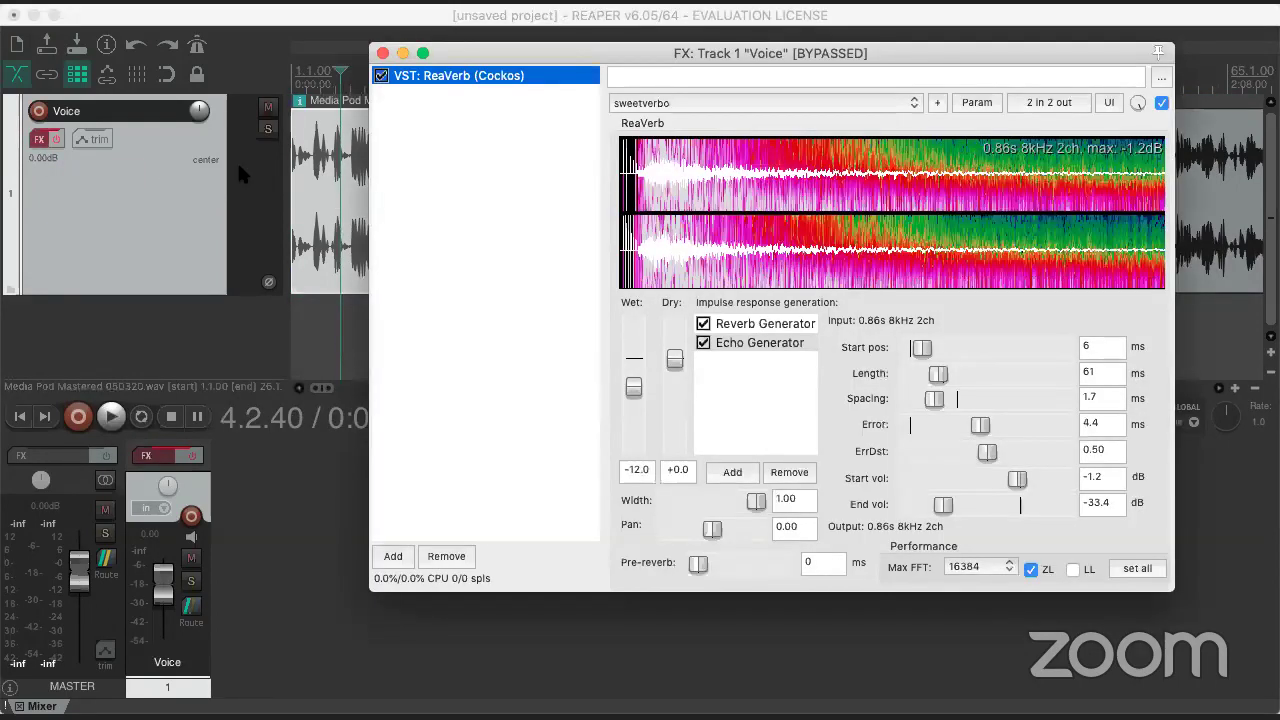
click(382, 53)
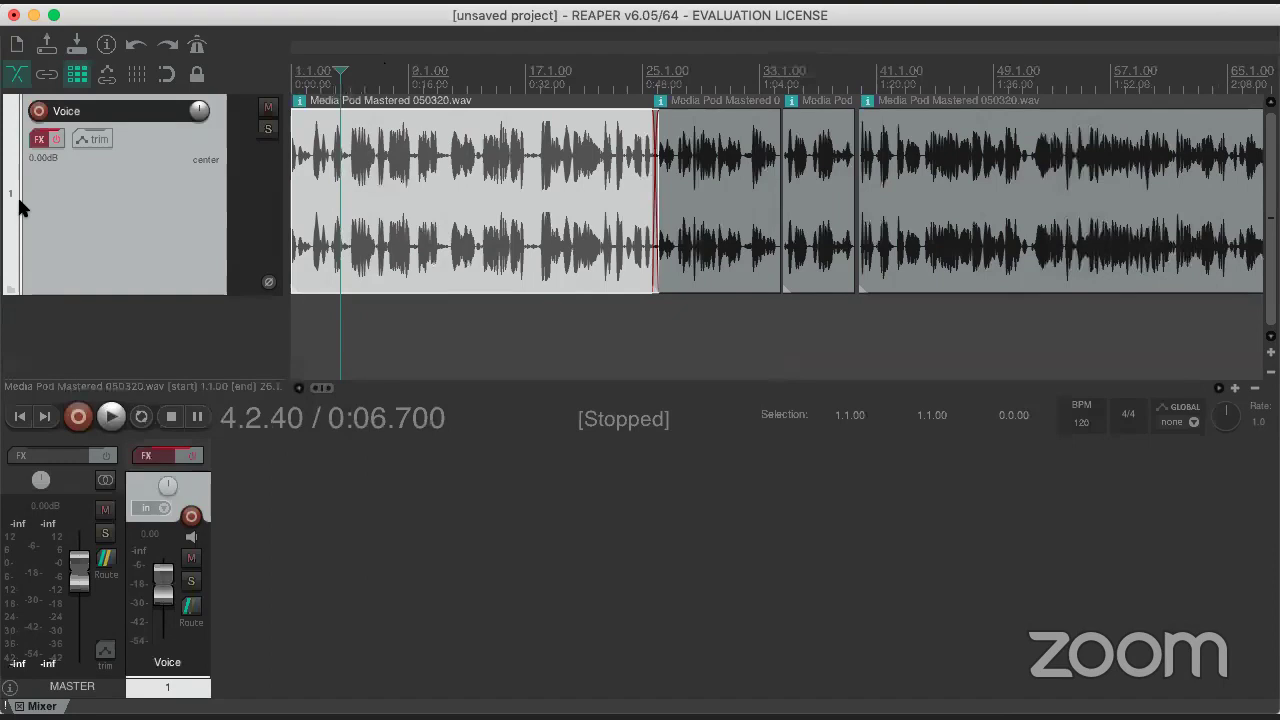
click(40, 142)
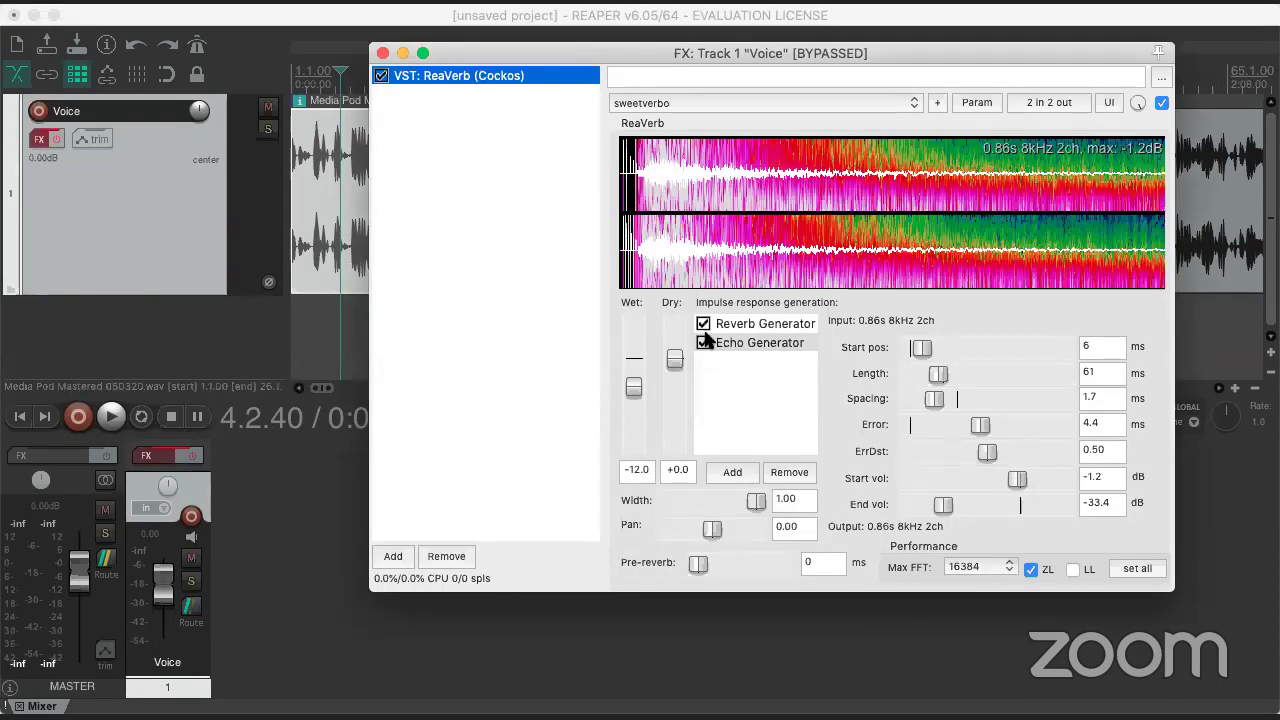
drag(640, 50, 364, 328)
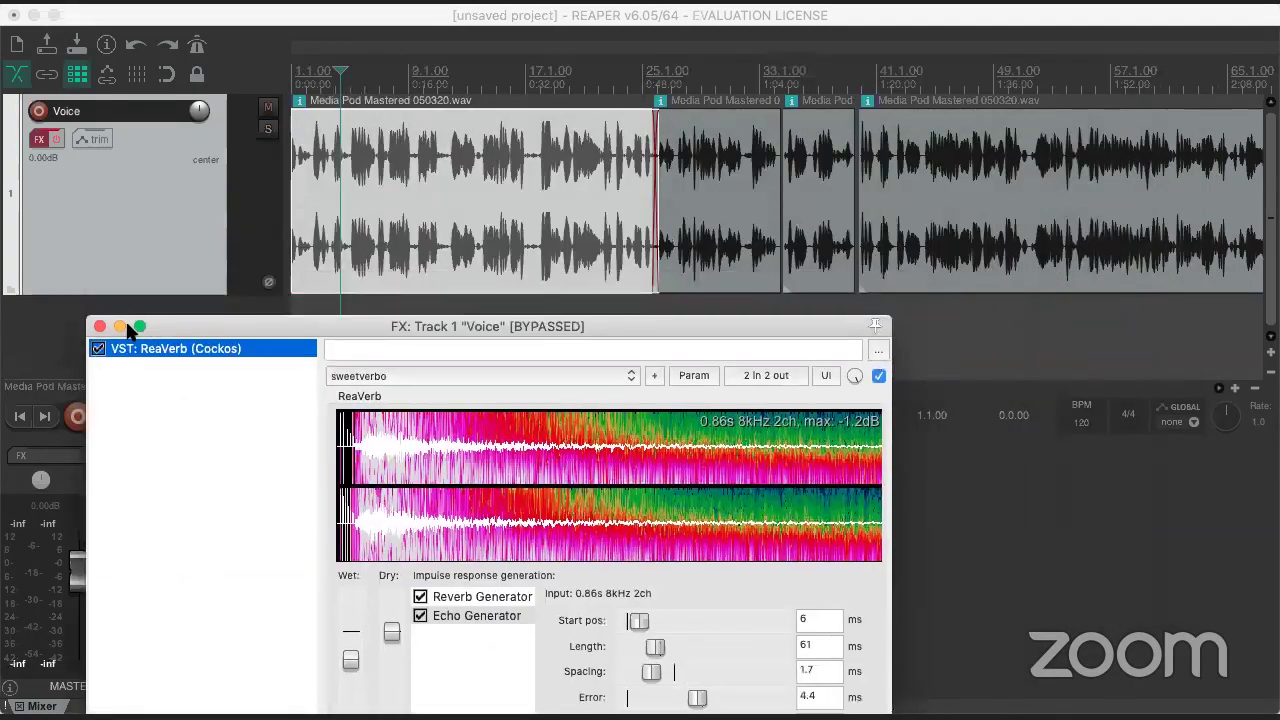
click(99, 326)
right_click(380, 189)
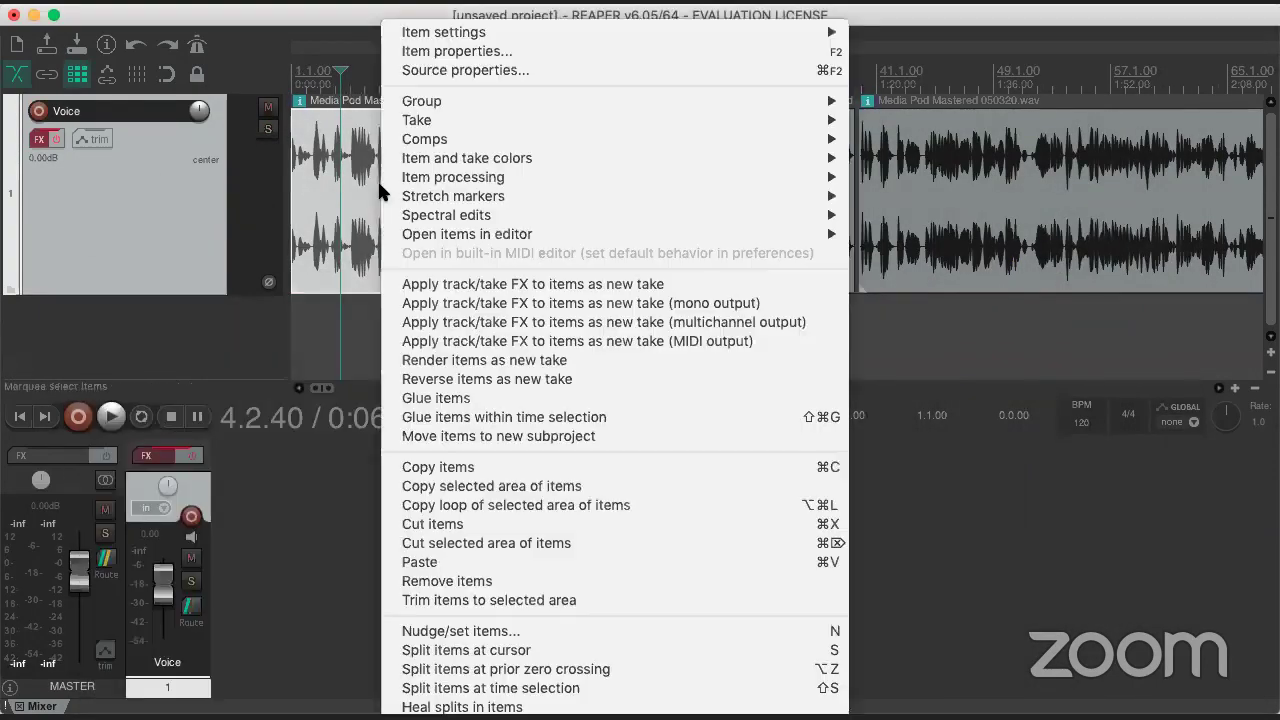
mouse_move(405, 188)
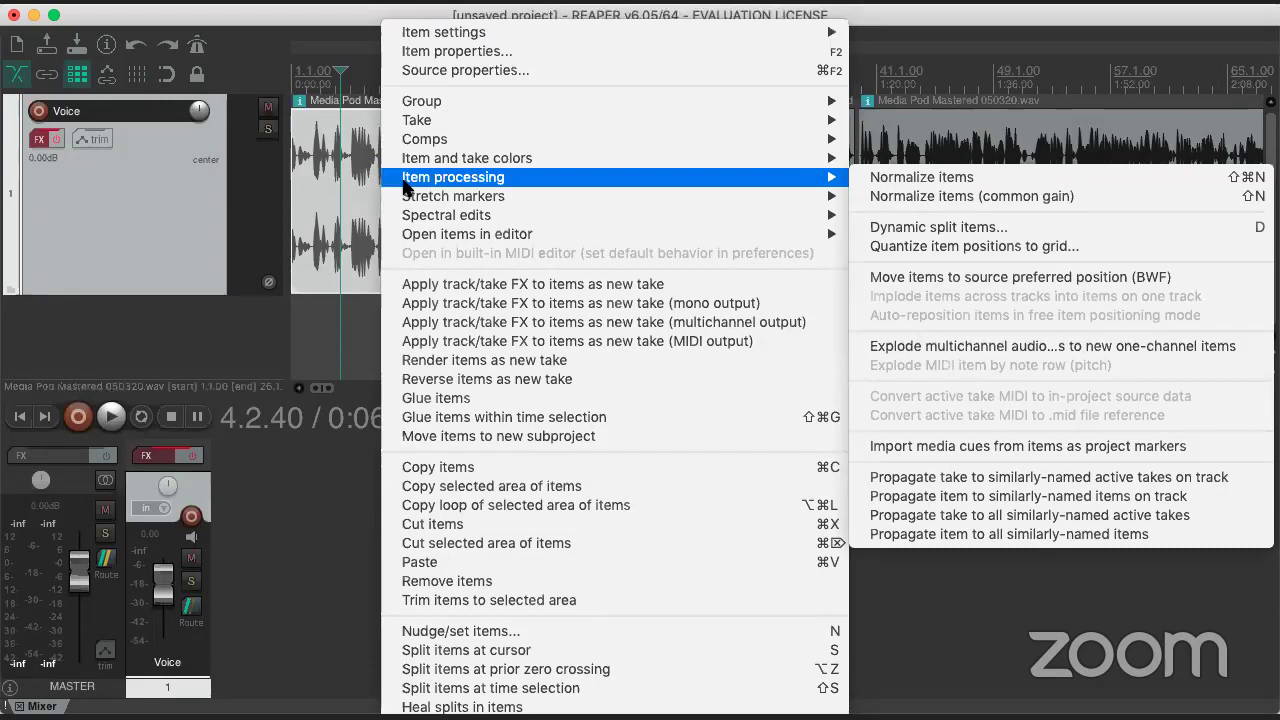
click(278, 30)
click(268, 14)
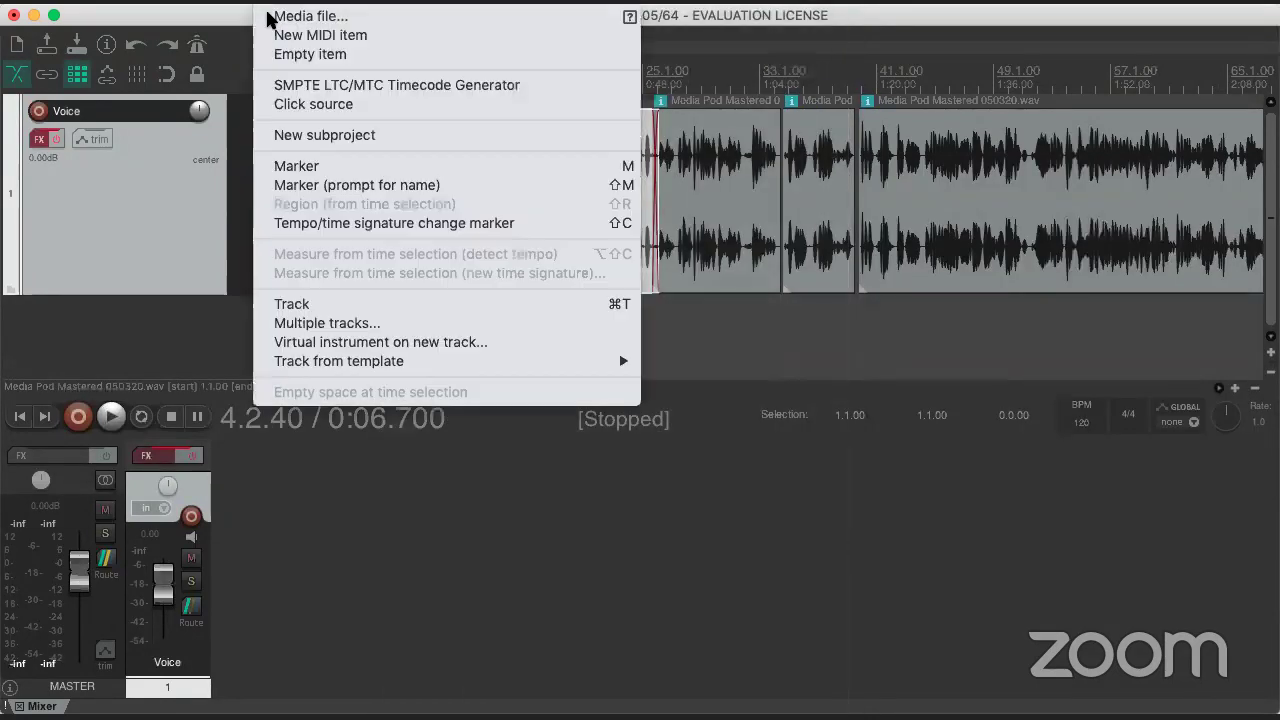
key(Left)
key(Left)
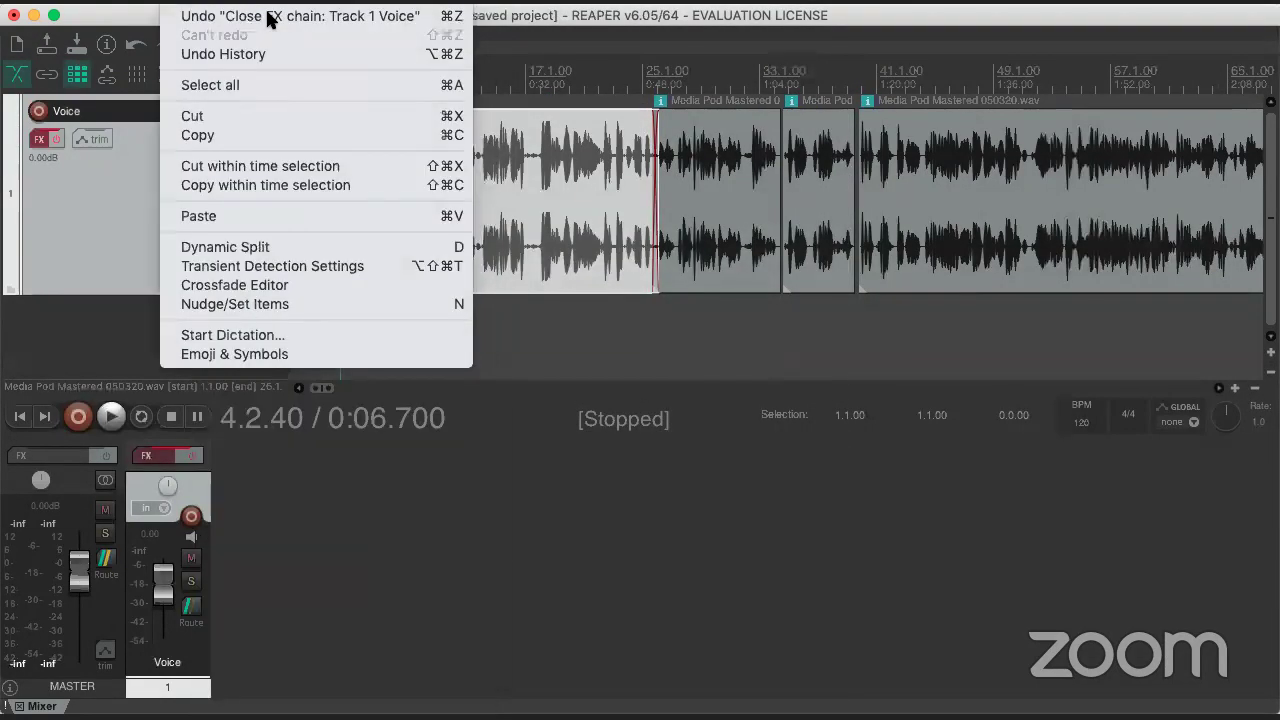
key(Right)
key(Right)
key(Right)
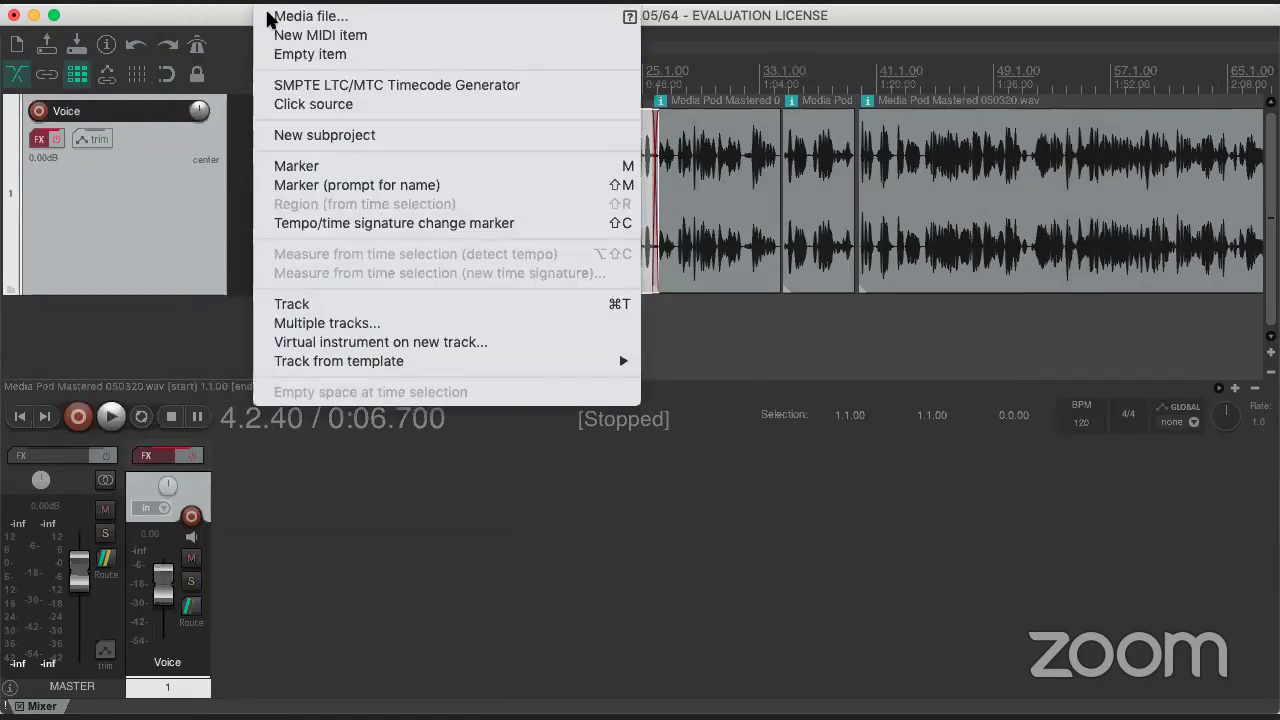
key(Right)
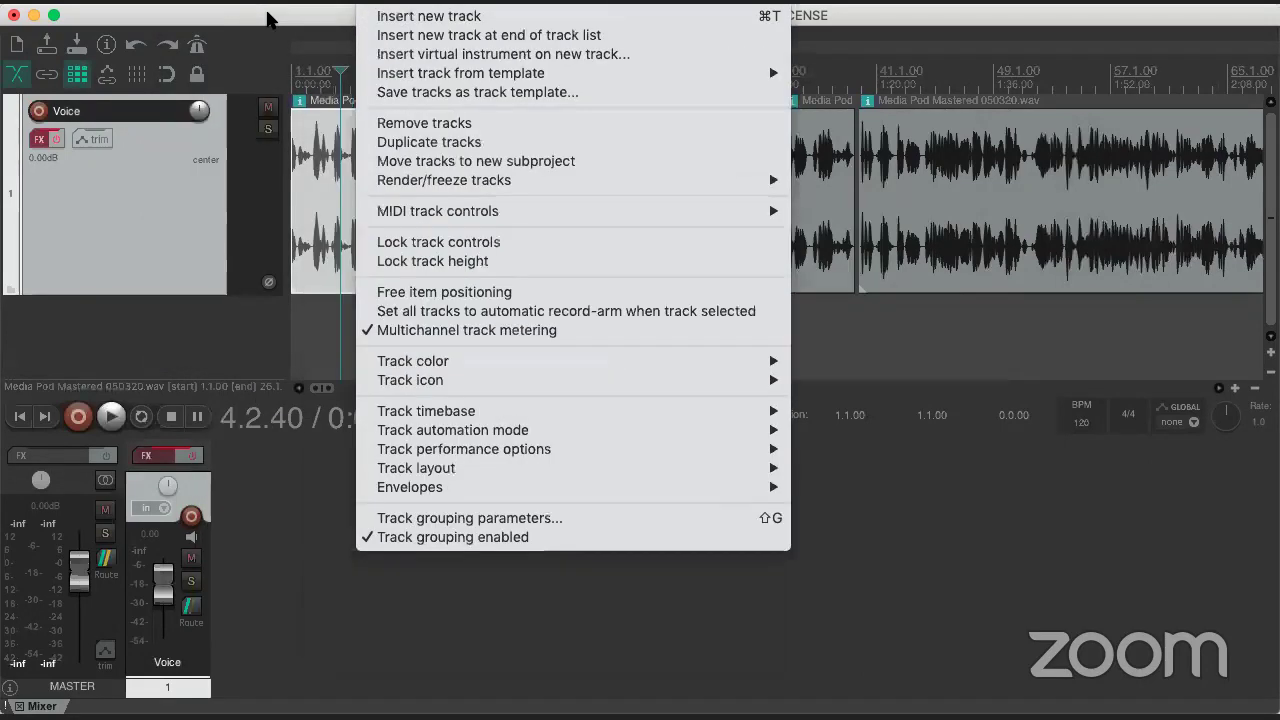
key(Left)
key(Left)
key(Left)
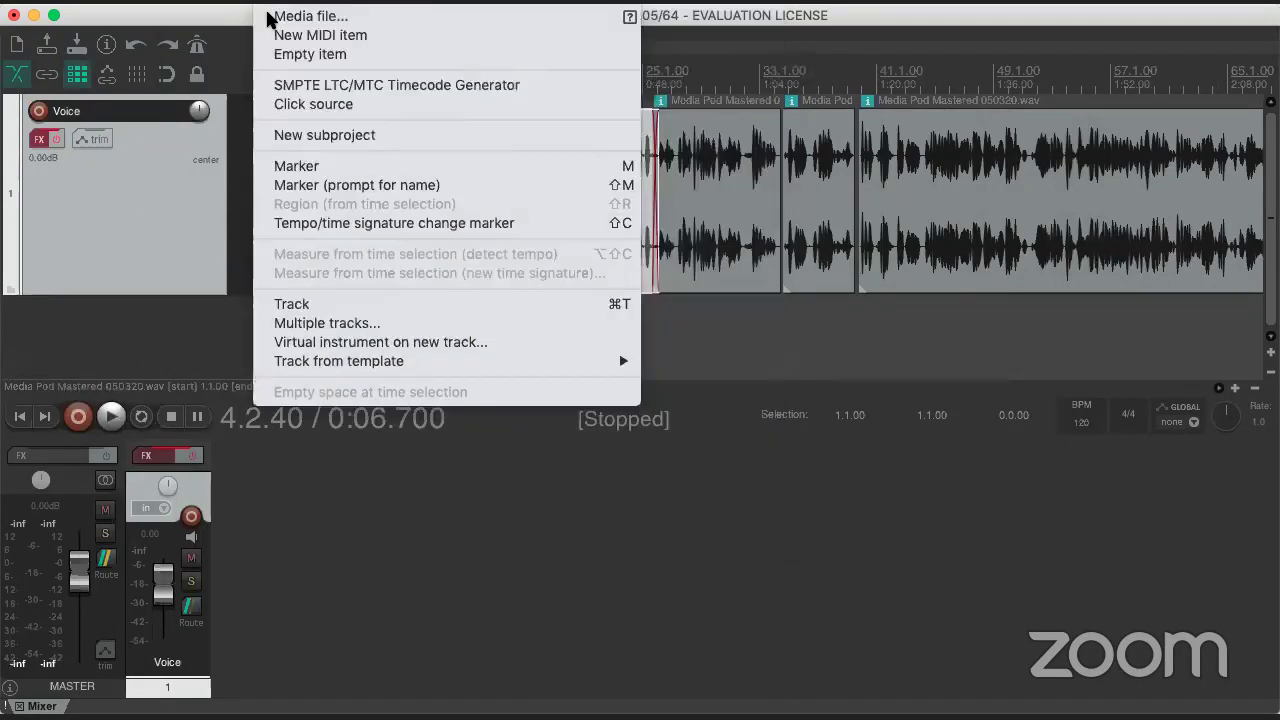
key(Left)
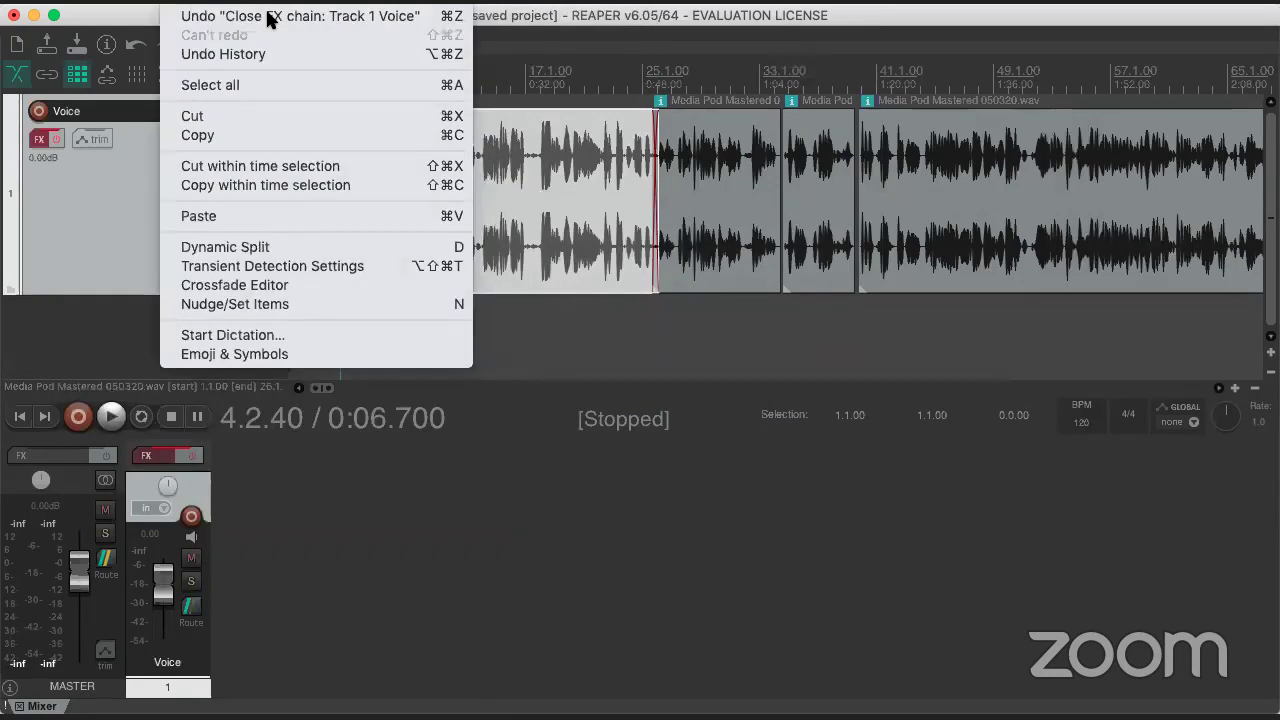
key(Escape)
- Make a time selection from about 2.2.74 to 17.2.64 over the first clip and play it with repeat enabled
drag(318, 309, 530, 300)
click(530, 300)
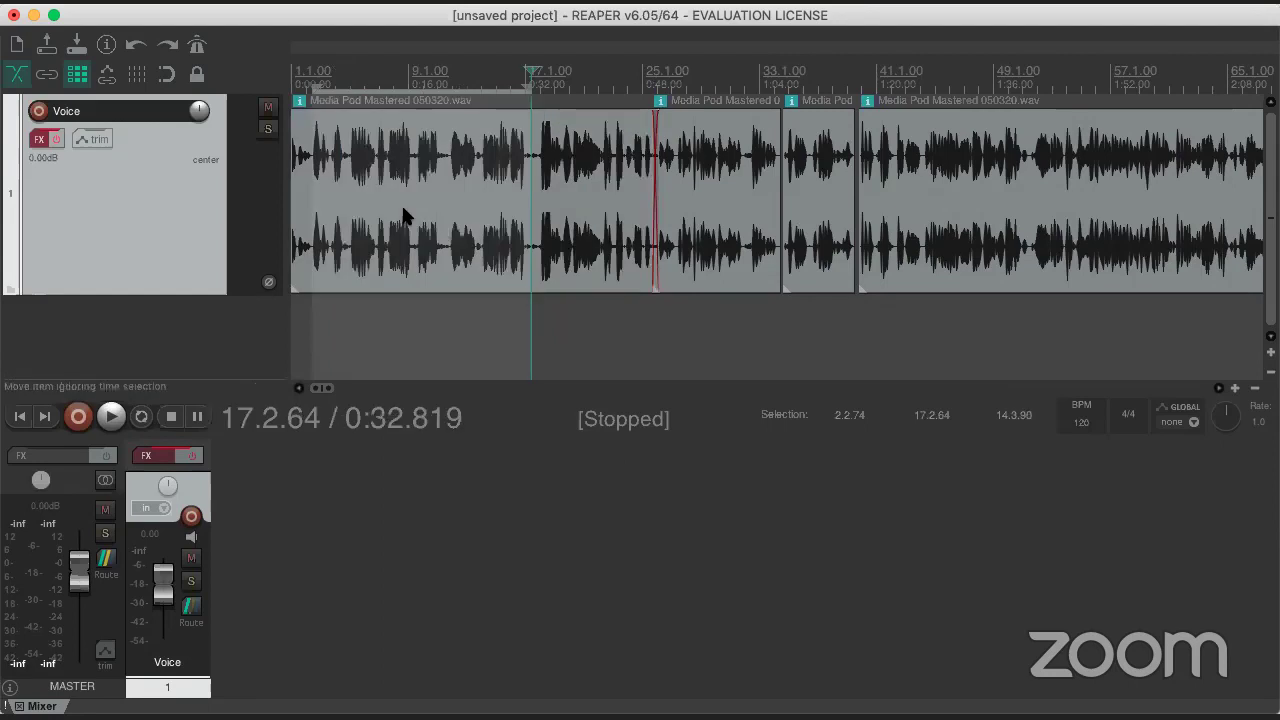
click(311, 203)
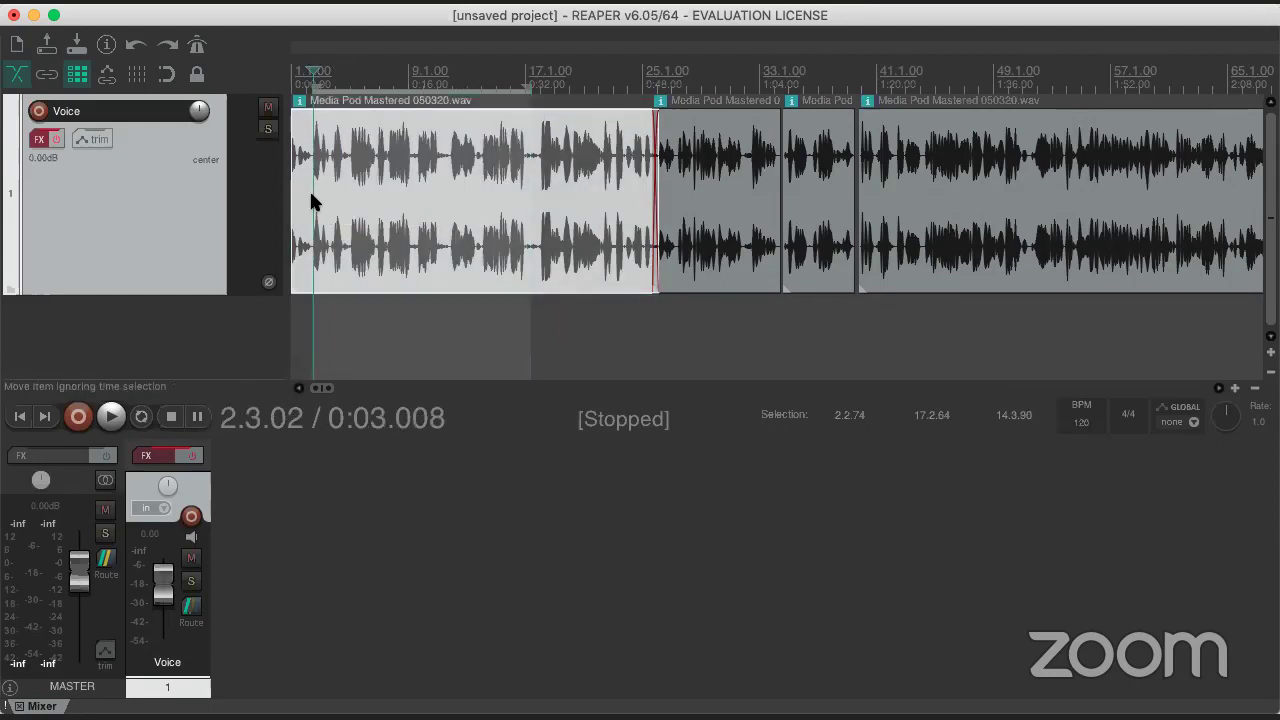
click(141, 417)
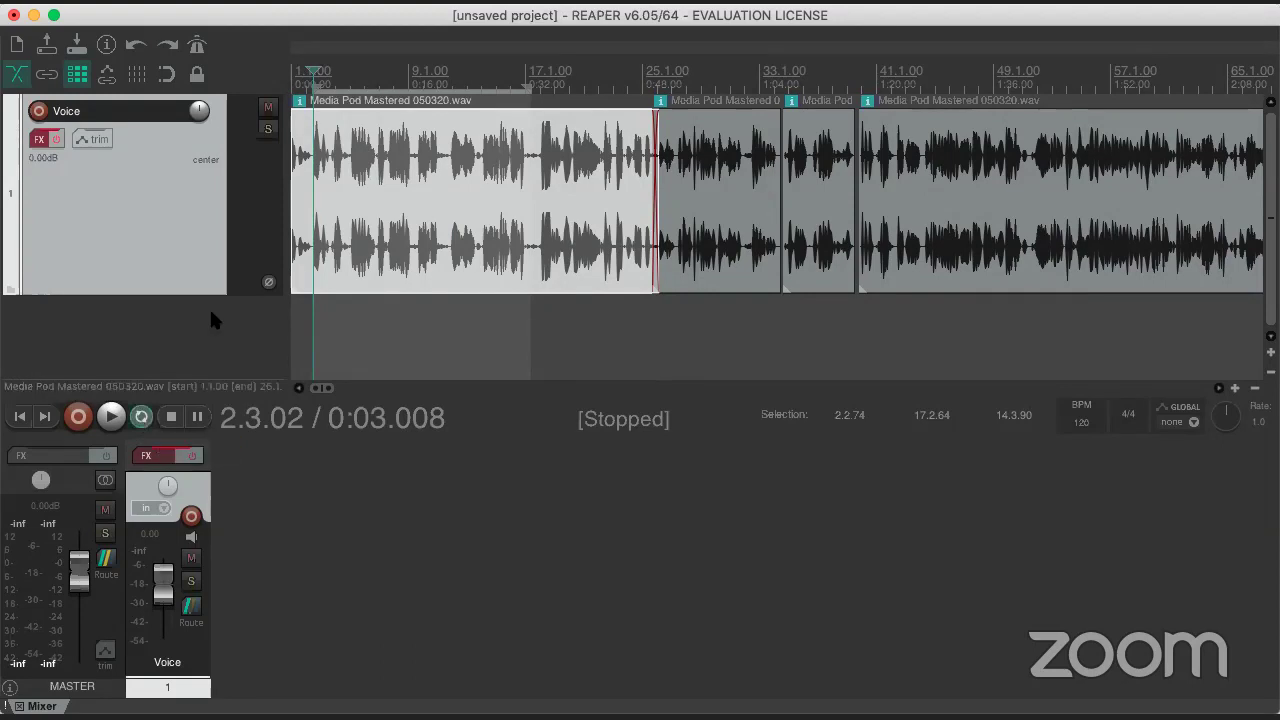
key(space)
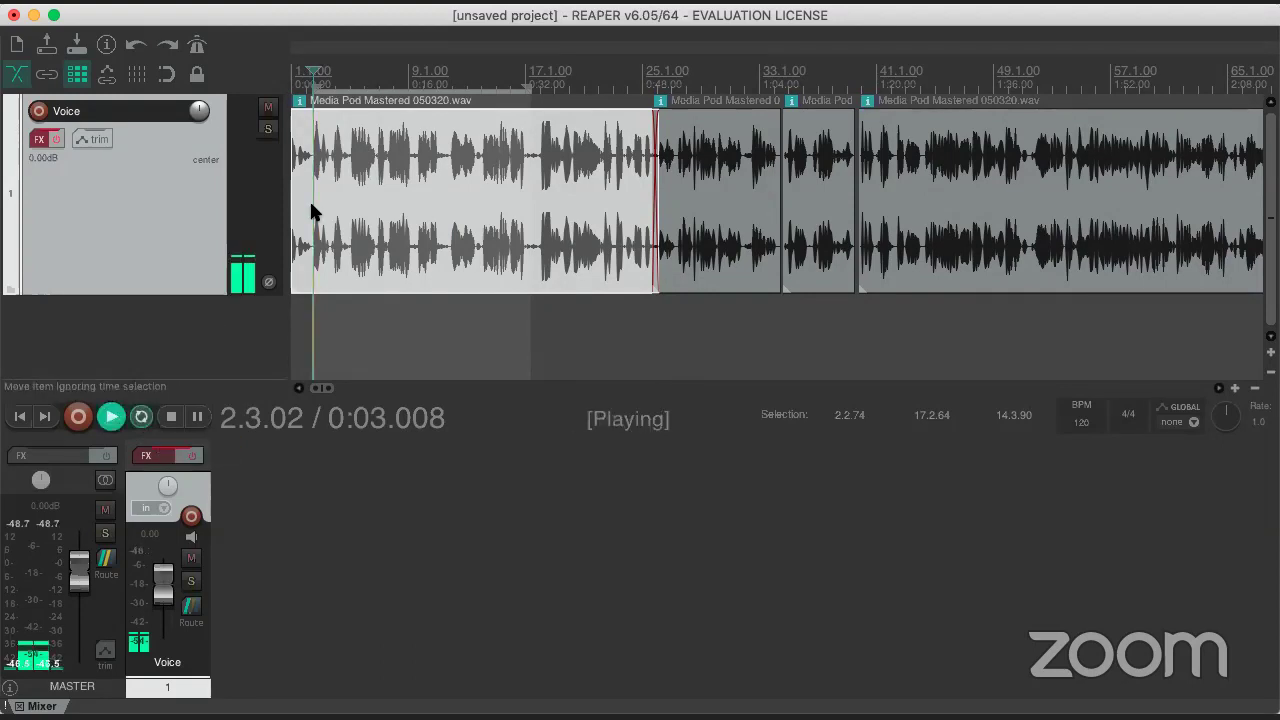
- Shorten the looping time selection's end to about 6.1.51, stop playback, and clear the selection
click(519, 197)
drag(527, 114, 363, 114)
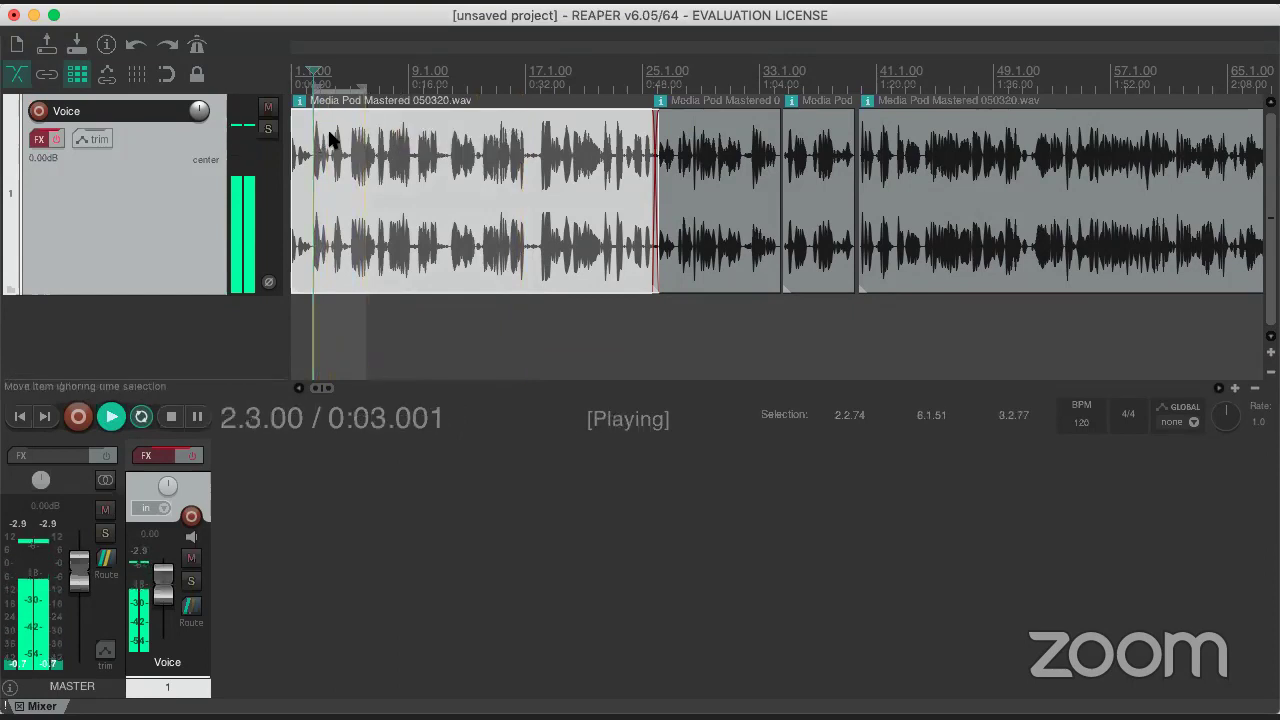
key(space)
click(425, 194)
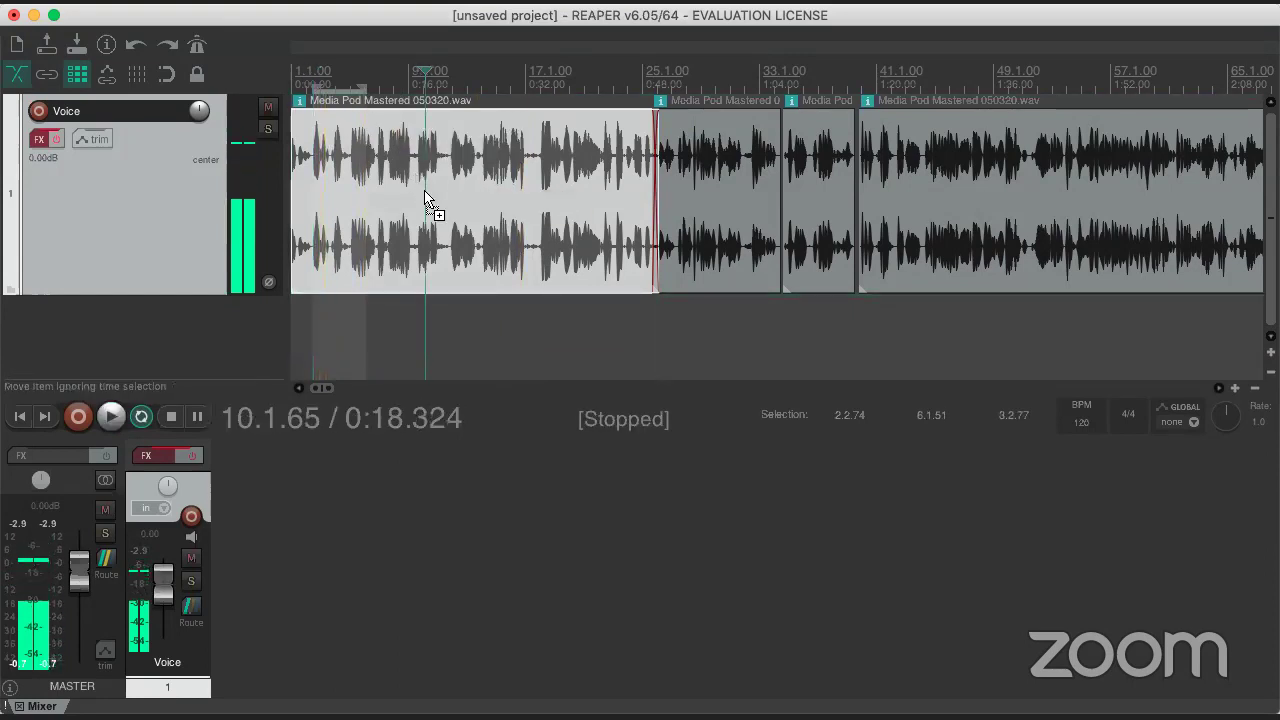
key(super+z)
click(424, 195)
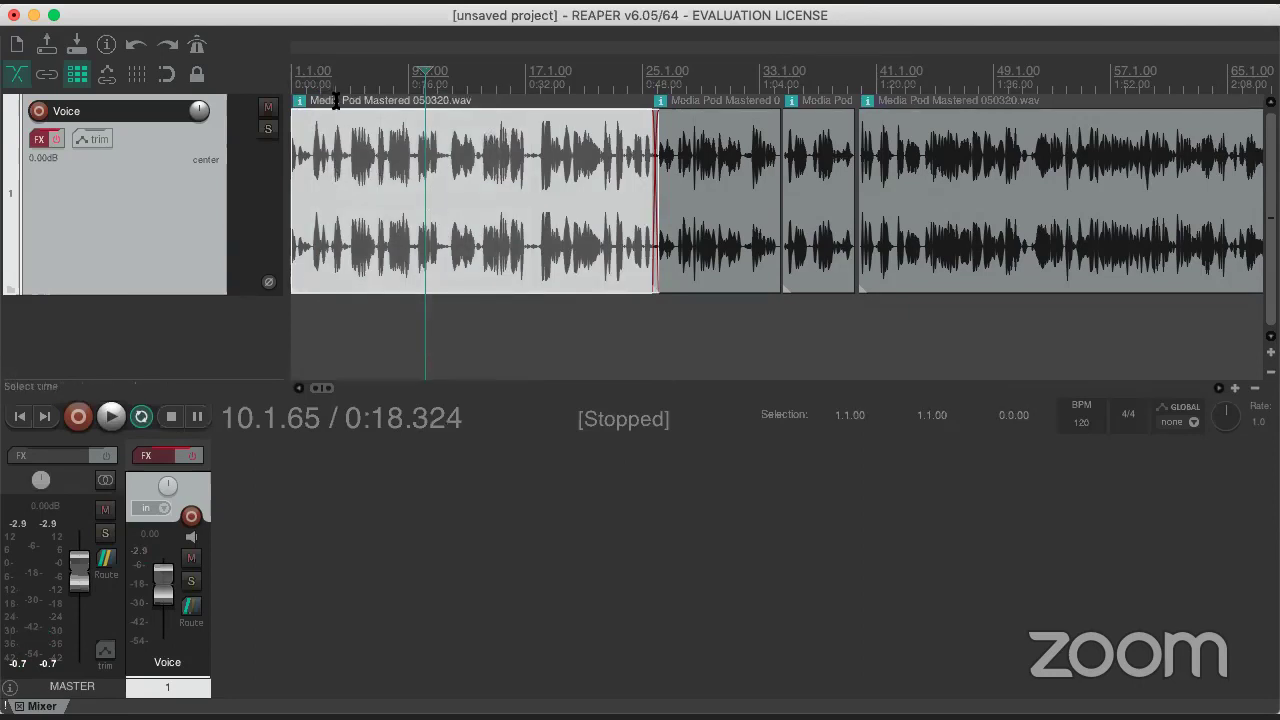
- Make a time selection over the first clip starting at about 4.1.58 and shorten its end to about 7.4.90
drag(336, 100, 602, 102)
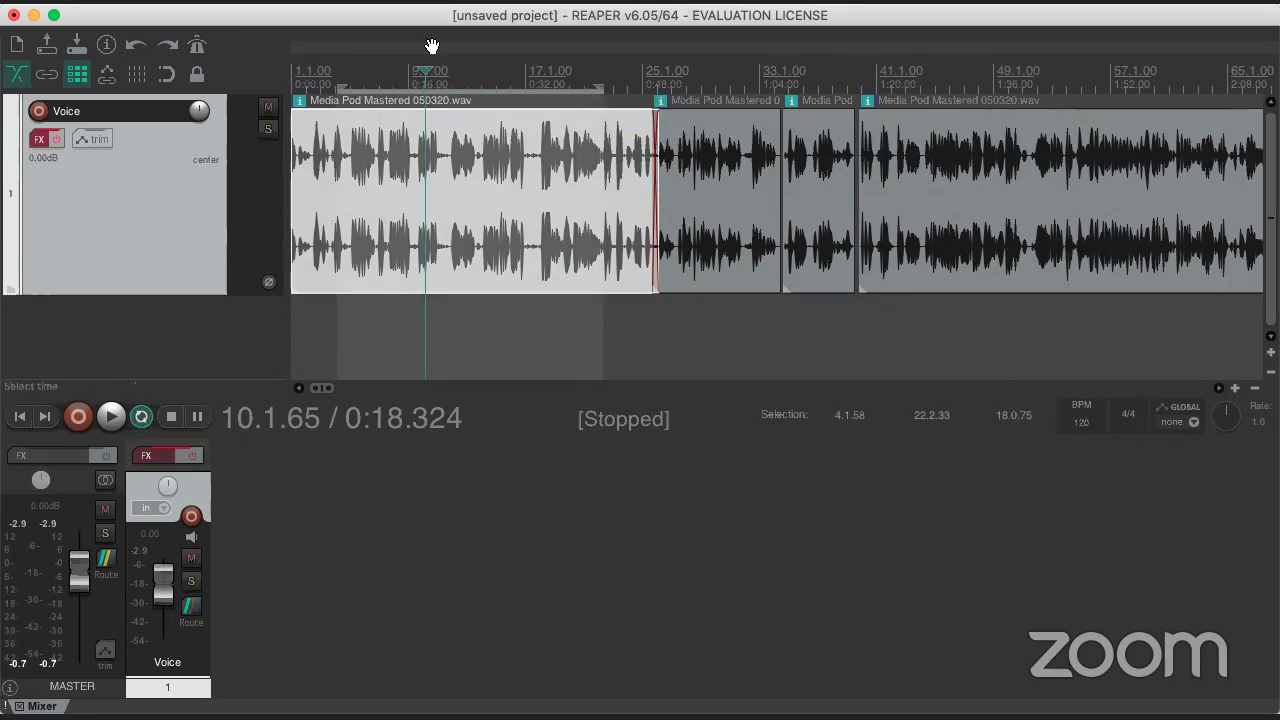
drag(424, 71, 340, 70)
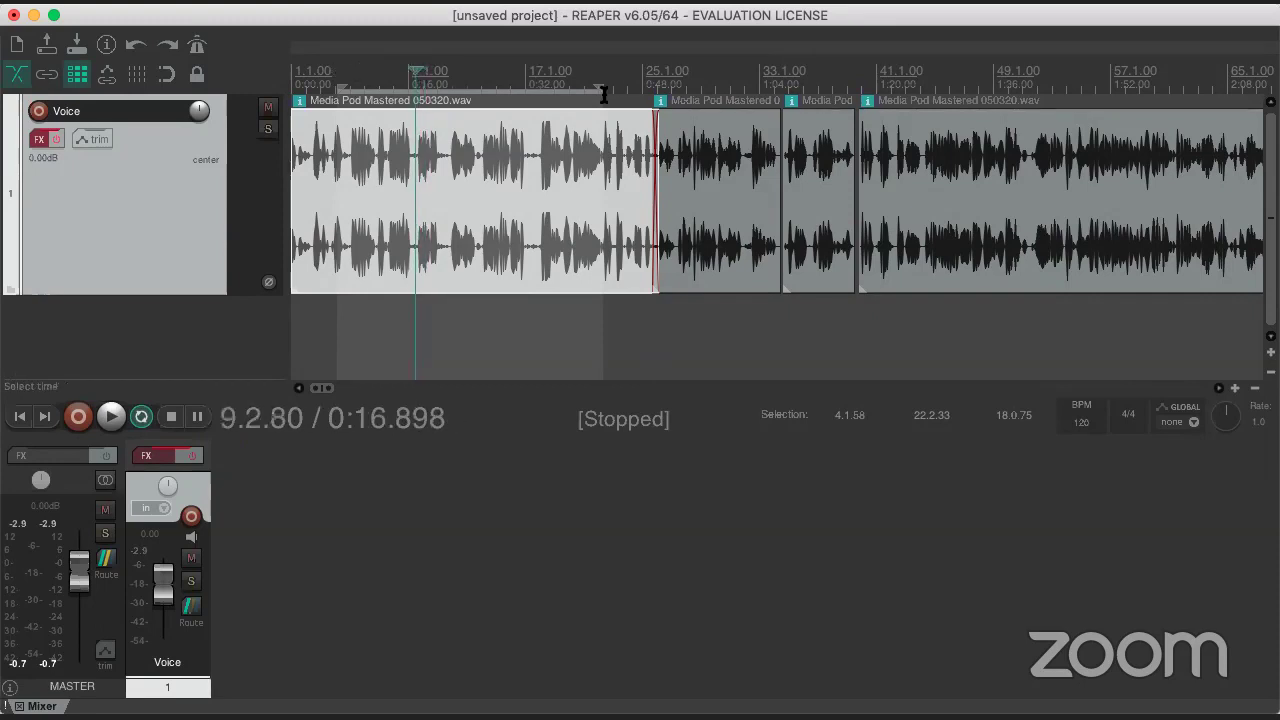
click(600, 93)
drag(600, 88, 415, 100)
drag(607, 67, 330, 70)
- Place the edit cursor at about 2.4.93 and play the looped selection, stopping after it repeats
click(323, 172)
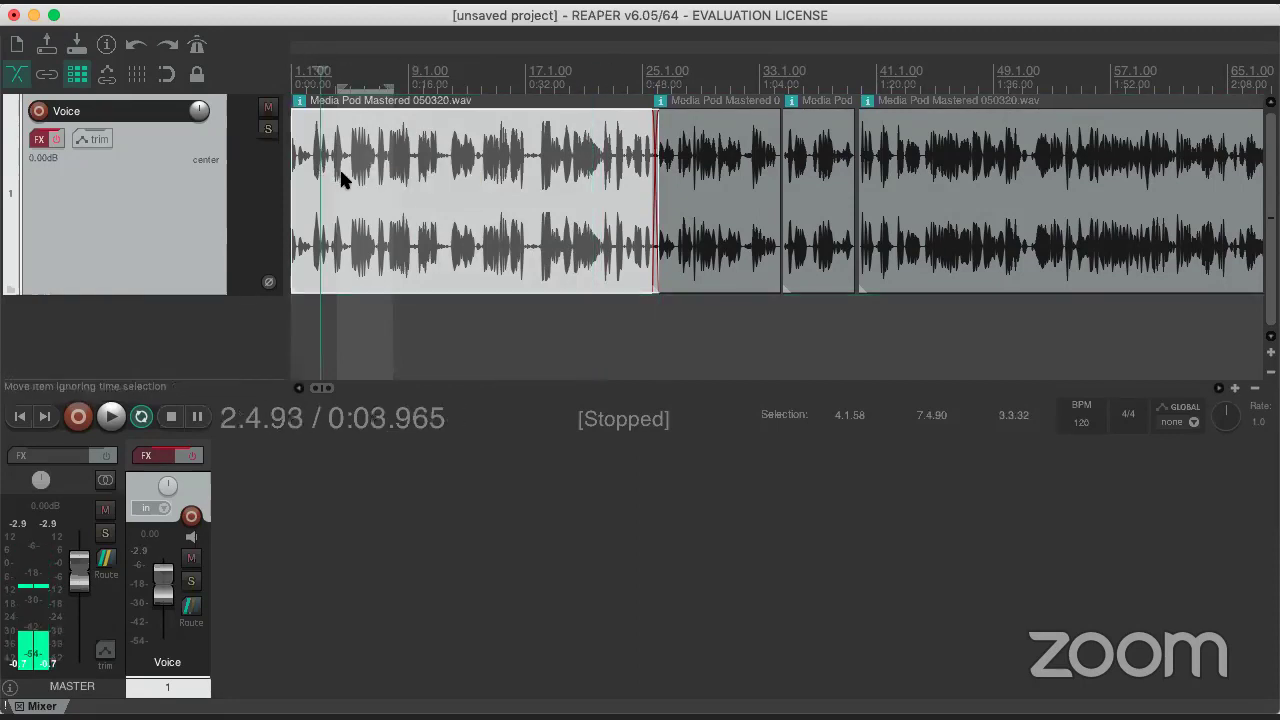
key(space)
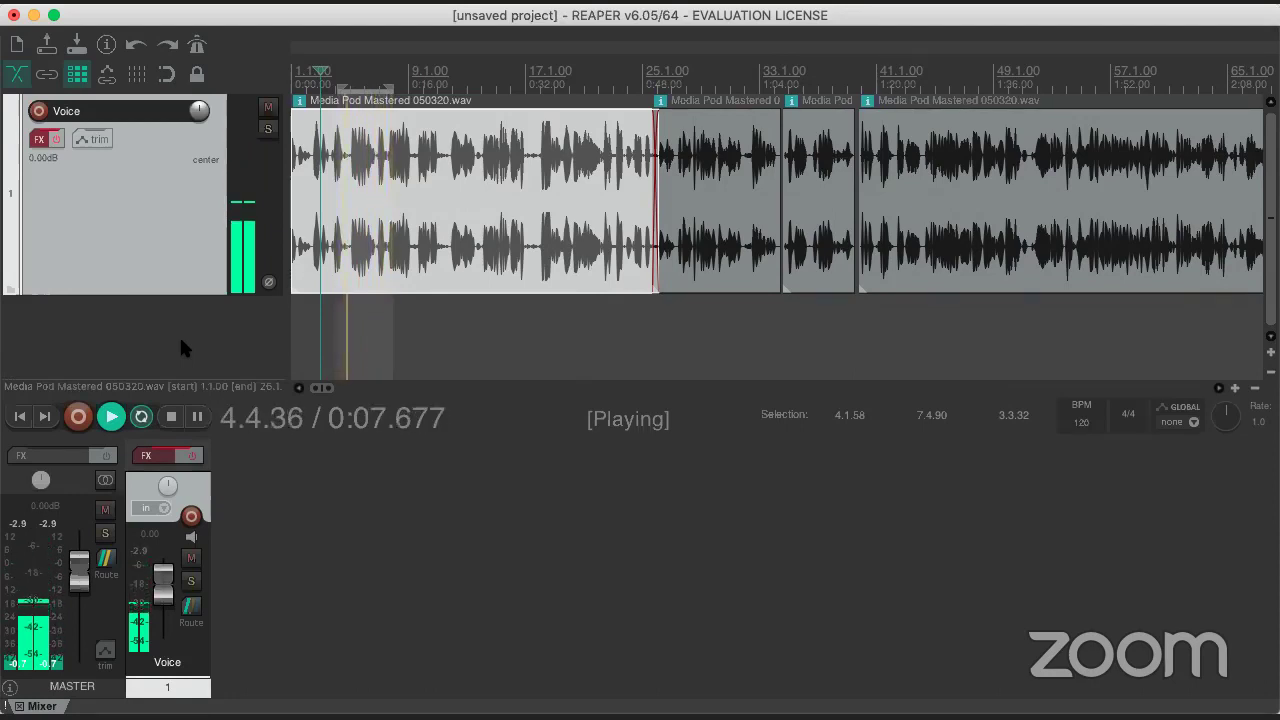
key(space)
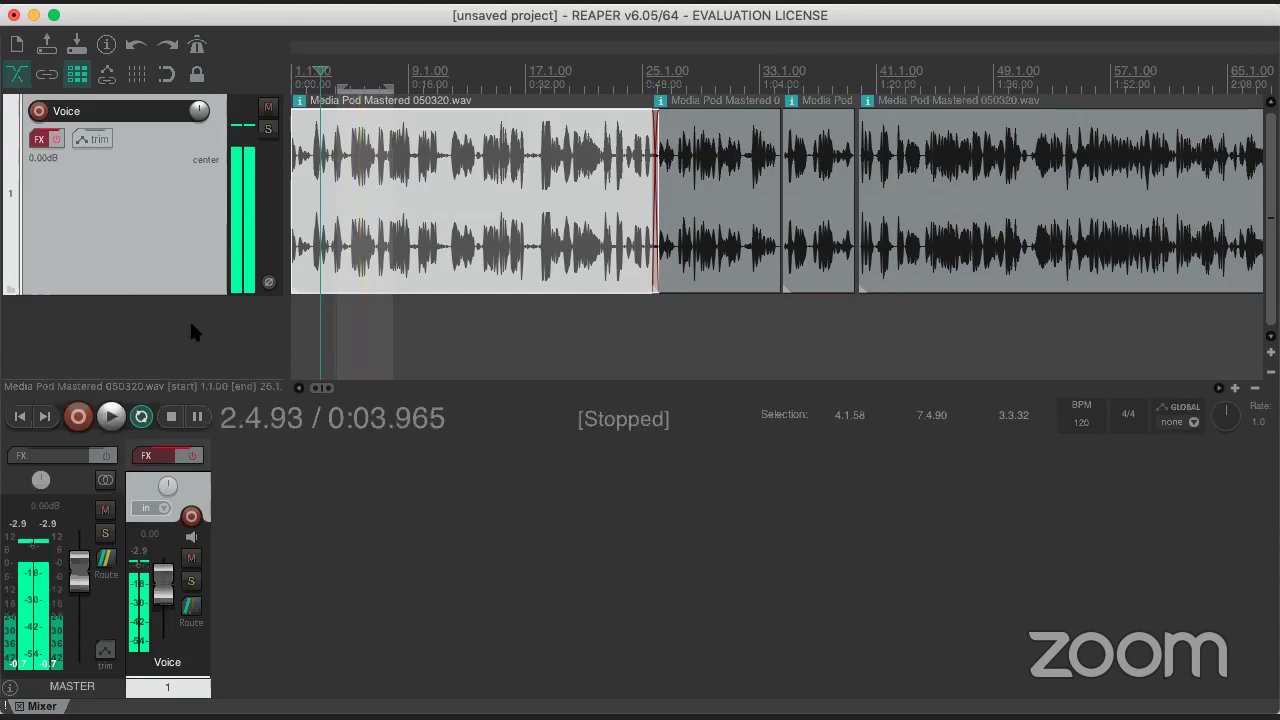
- Look at the Voice track's bypassed ReaVerb settings and enable the track's effects
click(41, 141)
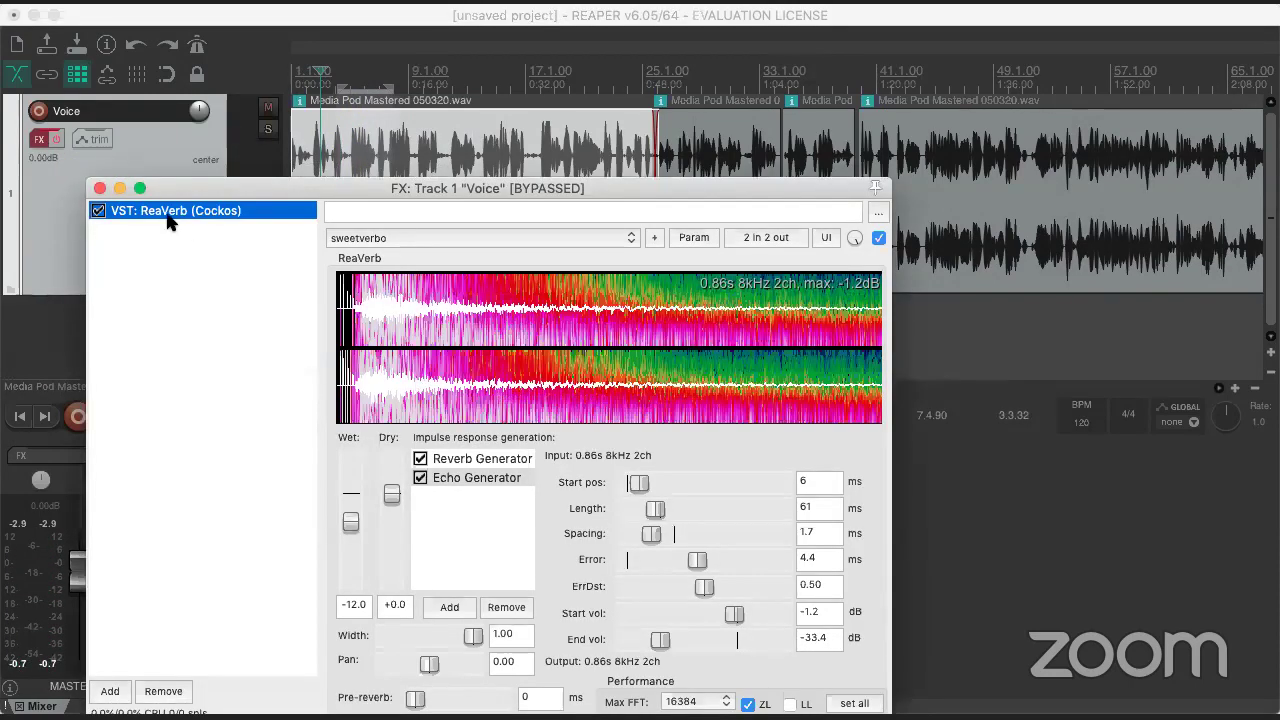
click(59, 137)
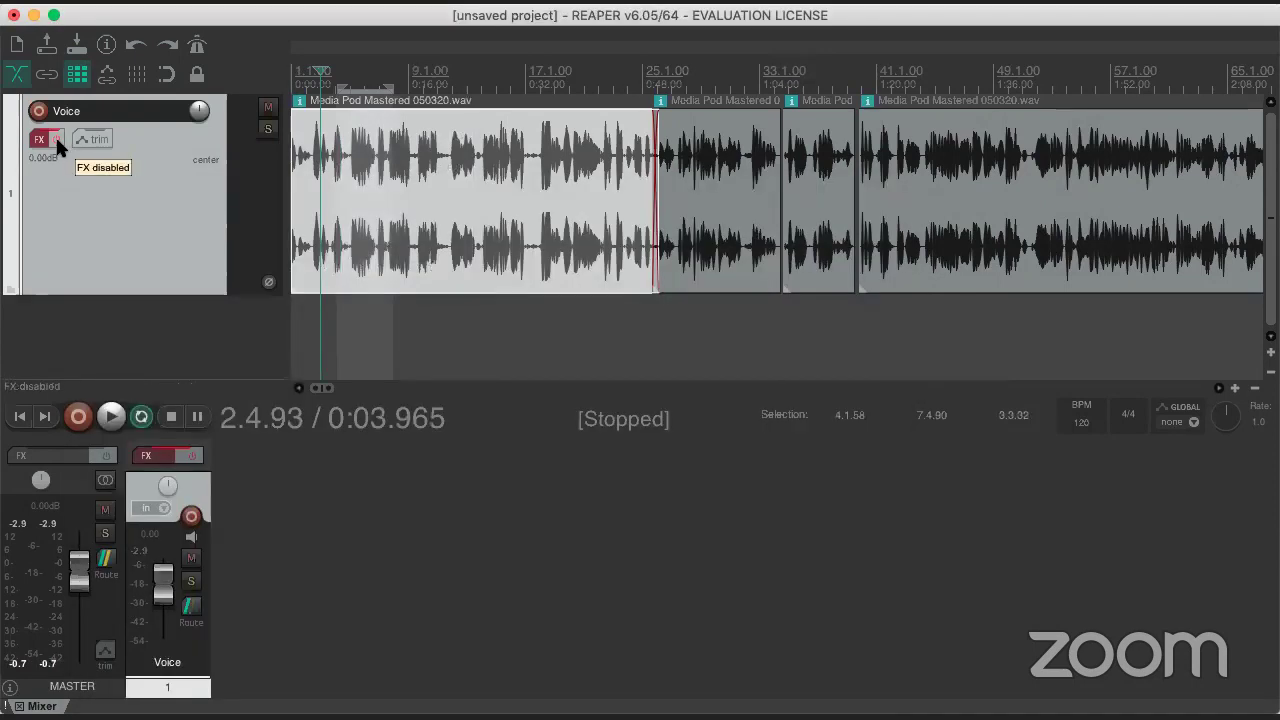
click(57, 139)
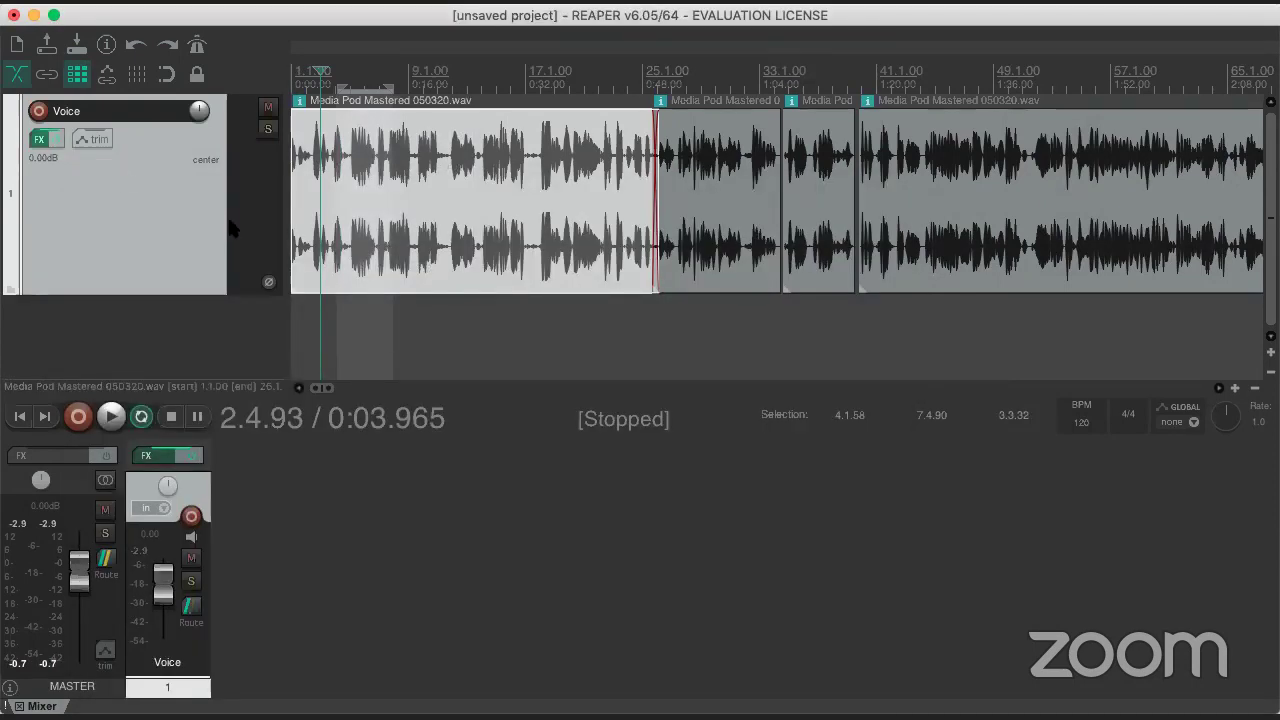
- Play the loop from about 5.2.23 with reverb and lower the master volume to about -6.72 dB
key(space)
key(space)
click(352, 222)
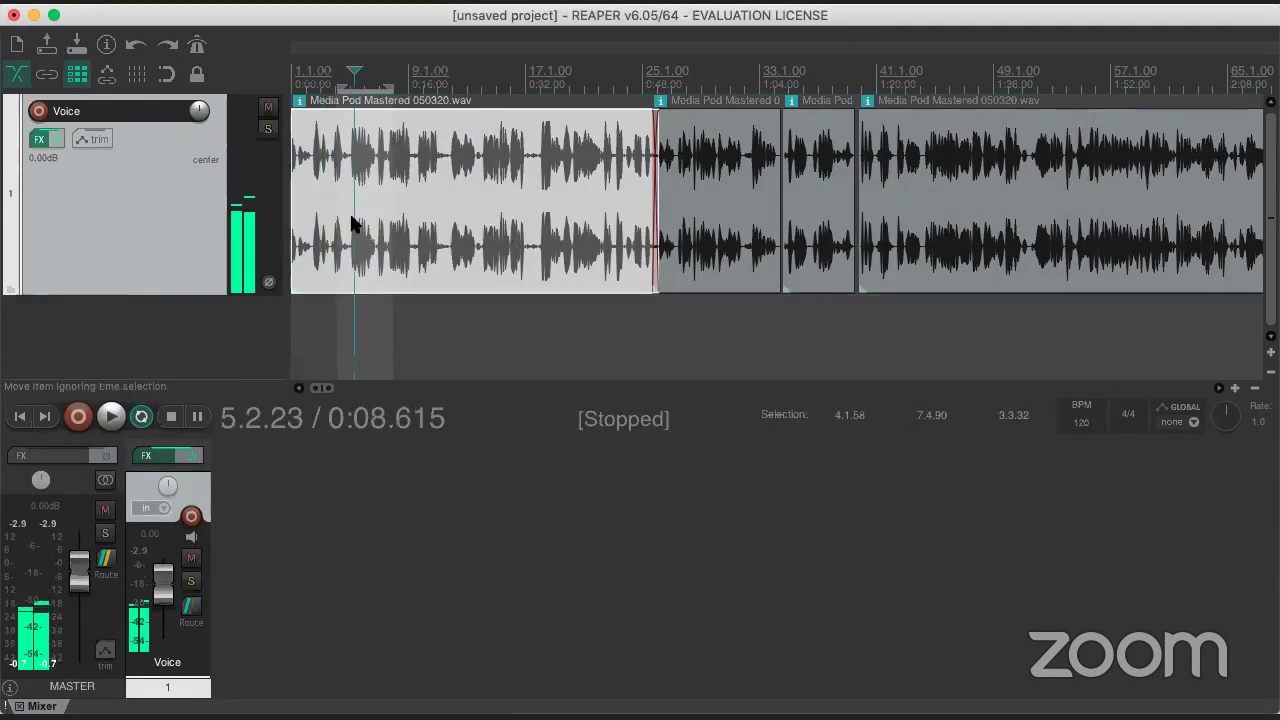
key(space)
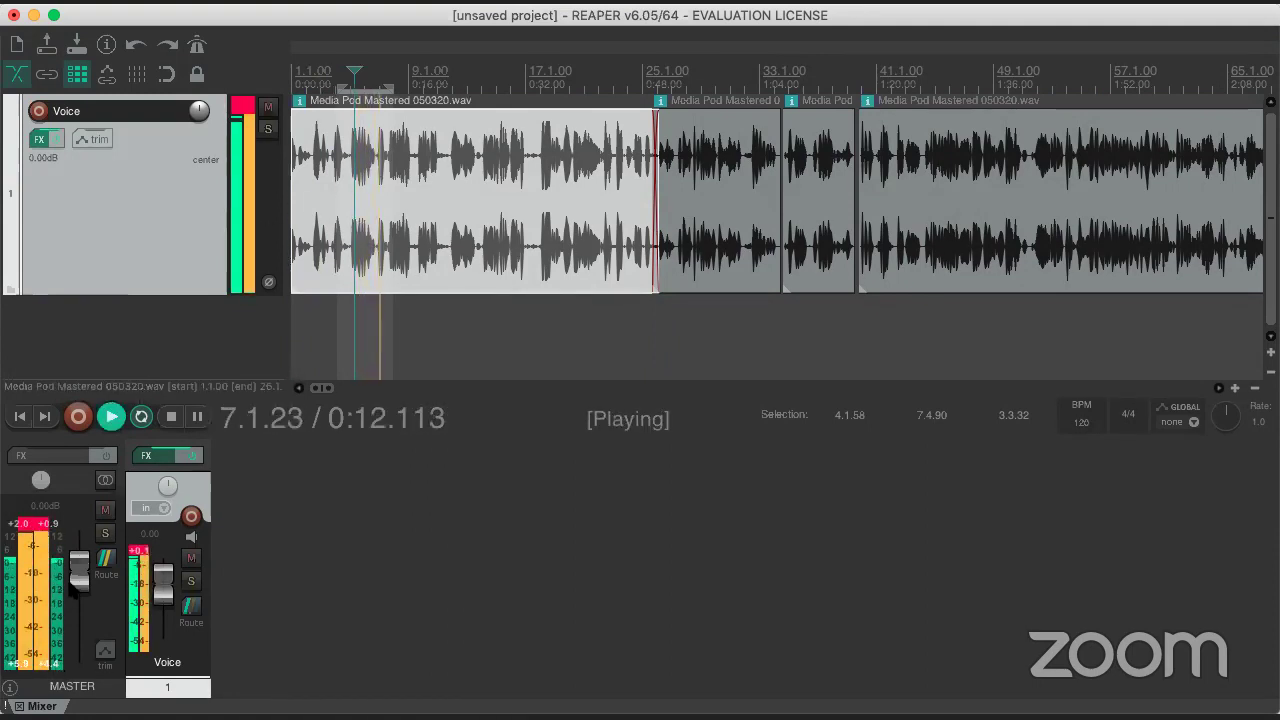
drag(79, 572, 79, 601)
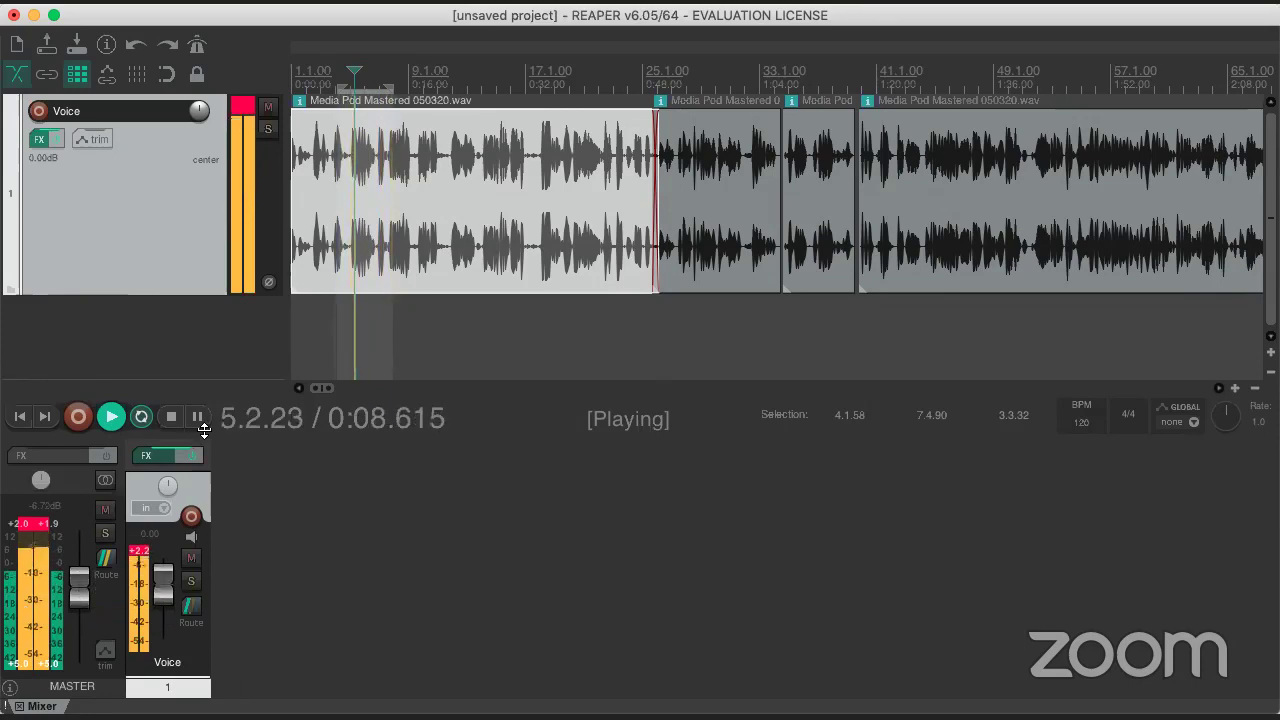
- Lower the dry level of the Voice track's ReaVerb to about -37.7 dB and close the effects window
click(48, 138)
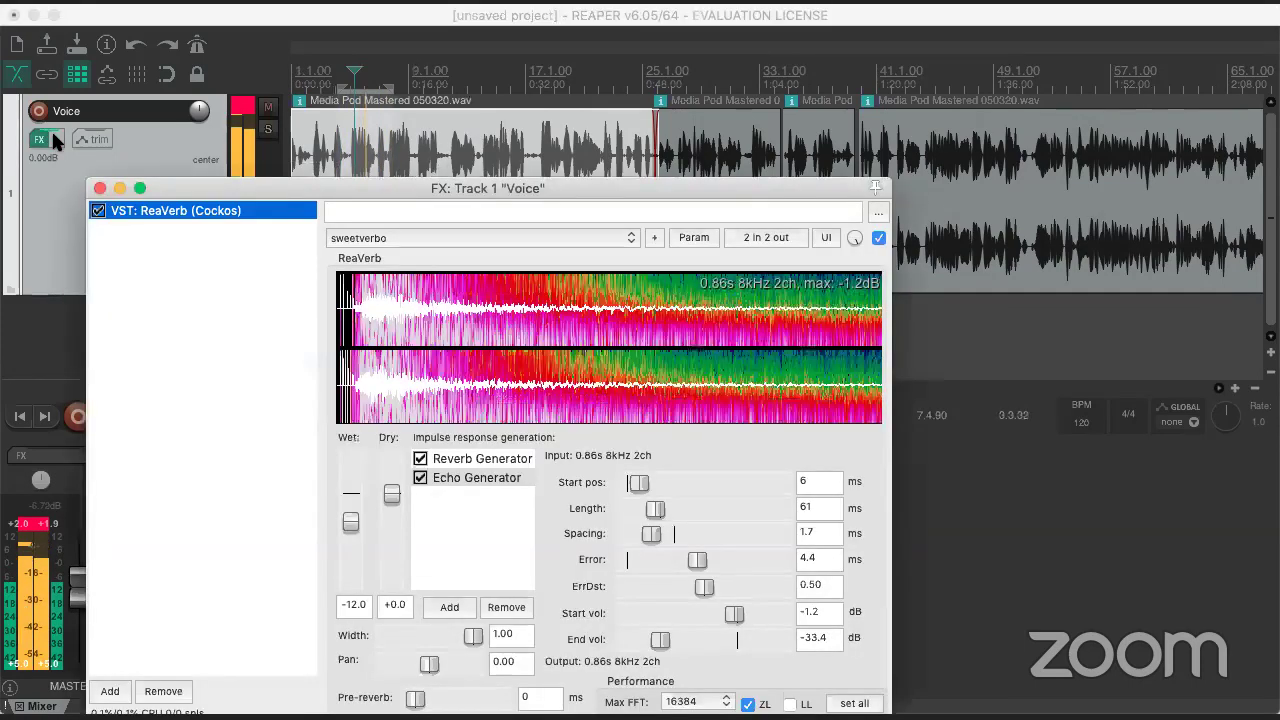
click(55, 139)
click(52, 140)
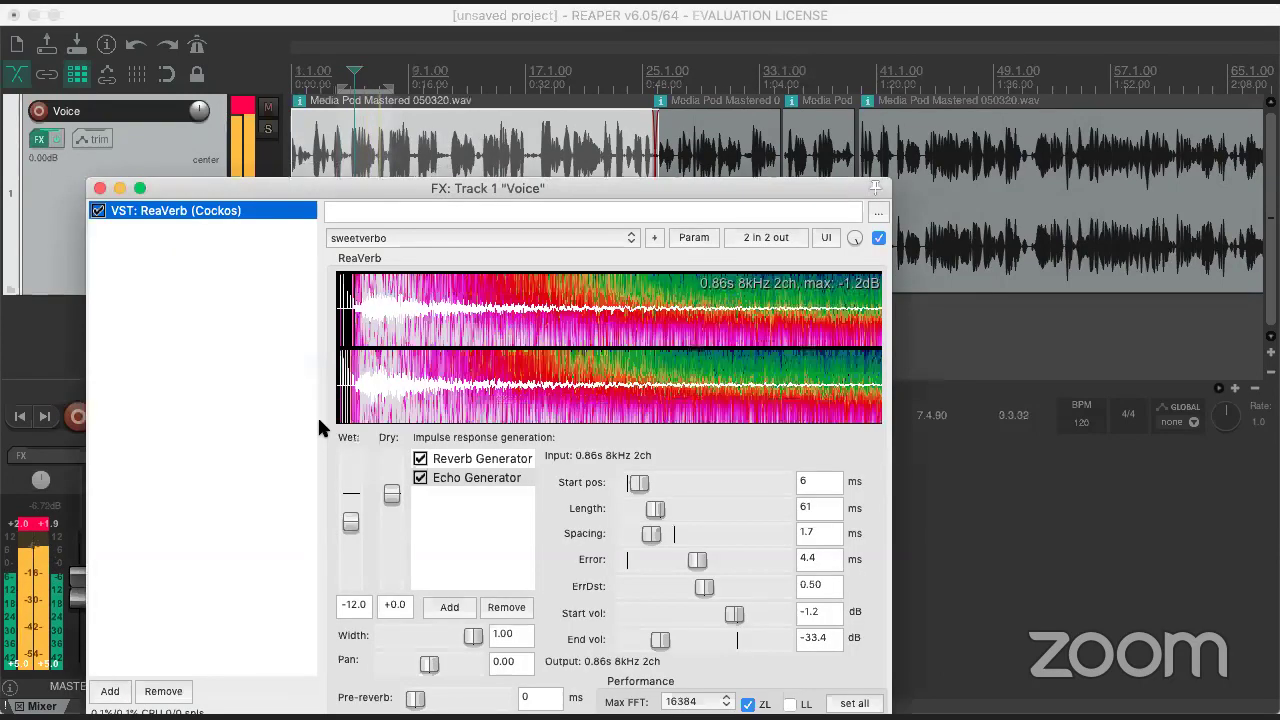
drag(385, 519, 382, 550)
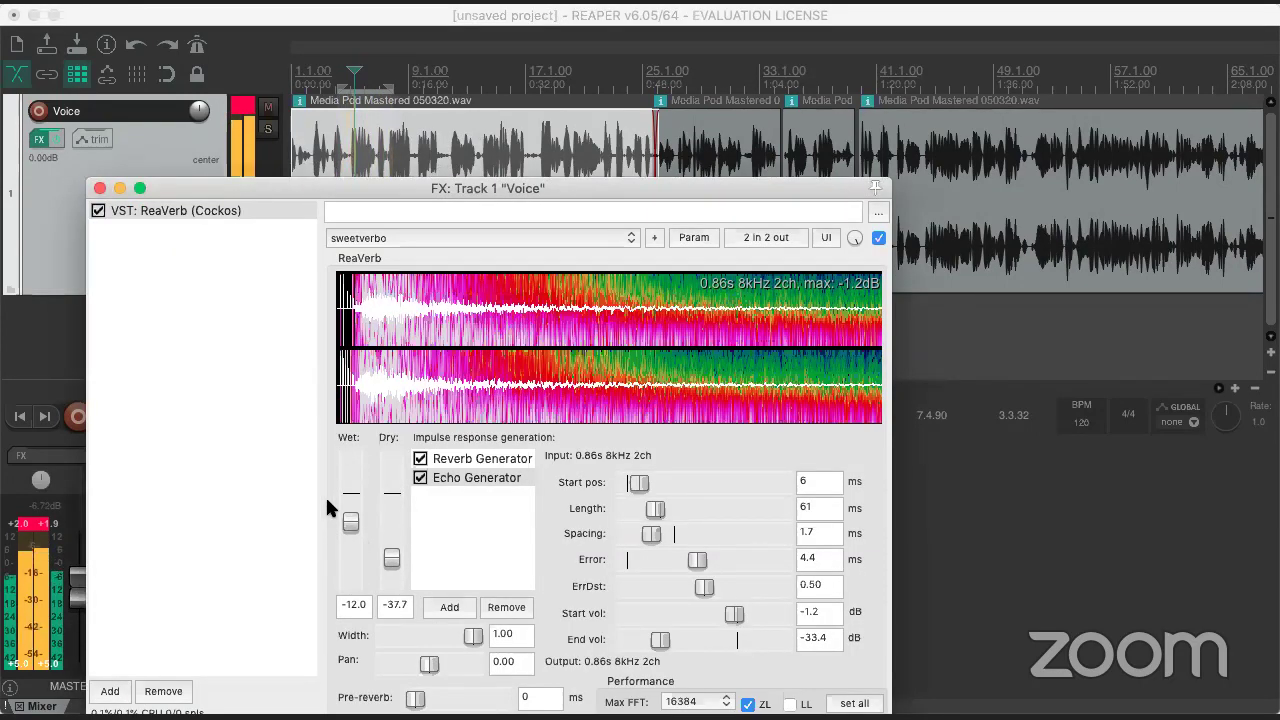
click(99, 190)
- Bypass the Voice track's effects, stop playback, and reset the track meter's clip indicator
click(52, 137)
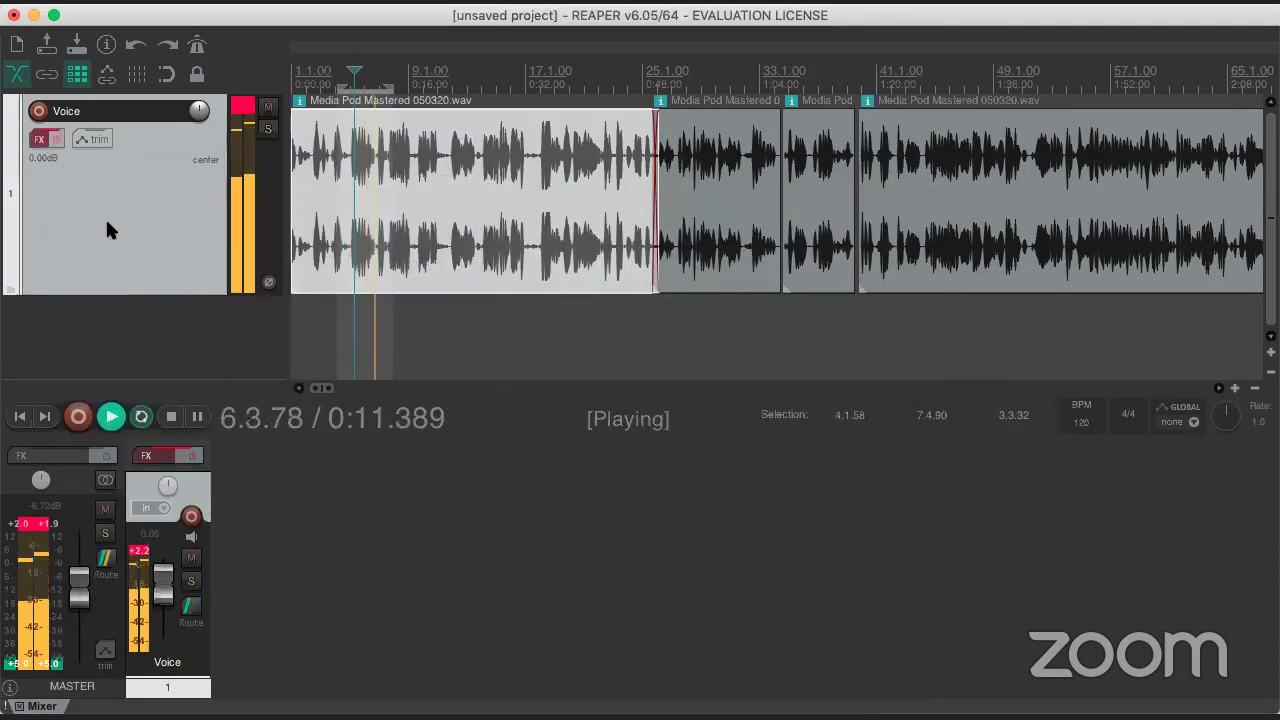
key(space)
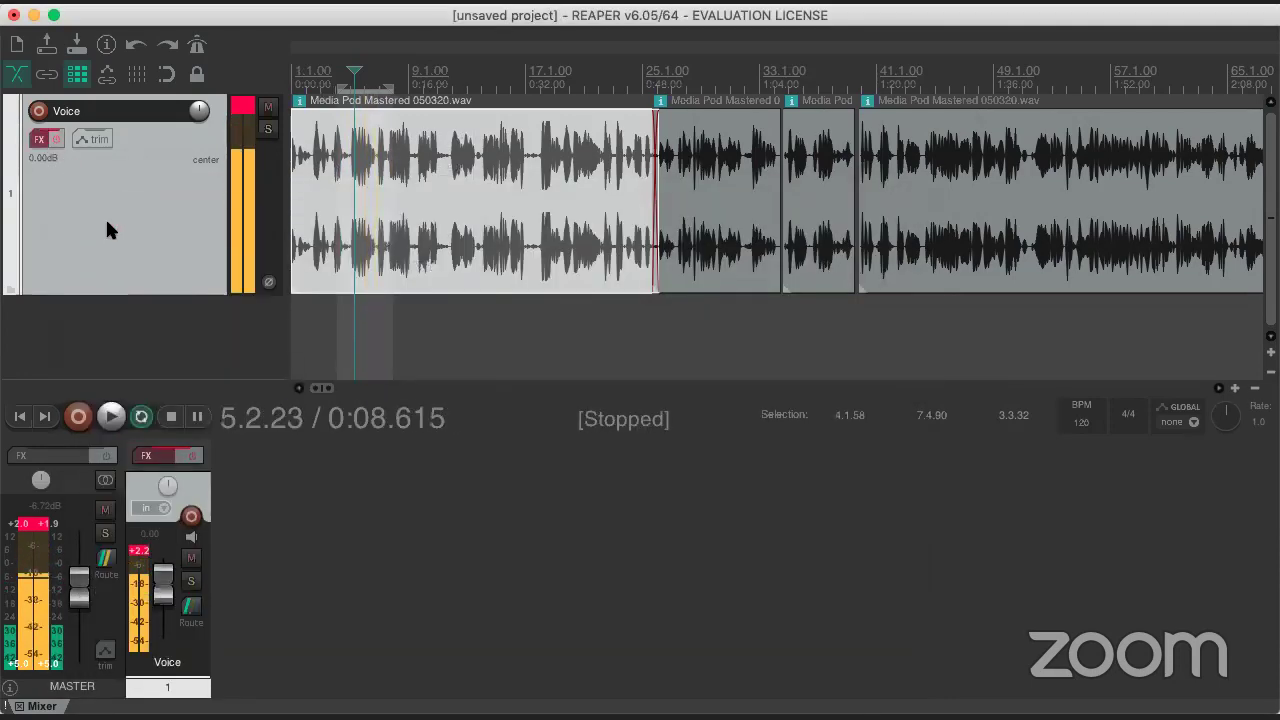
right_click(244, 114)
click(244, 114)
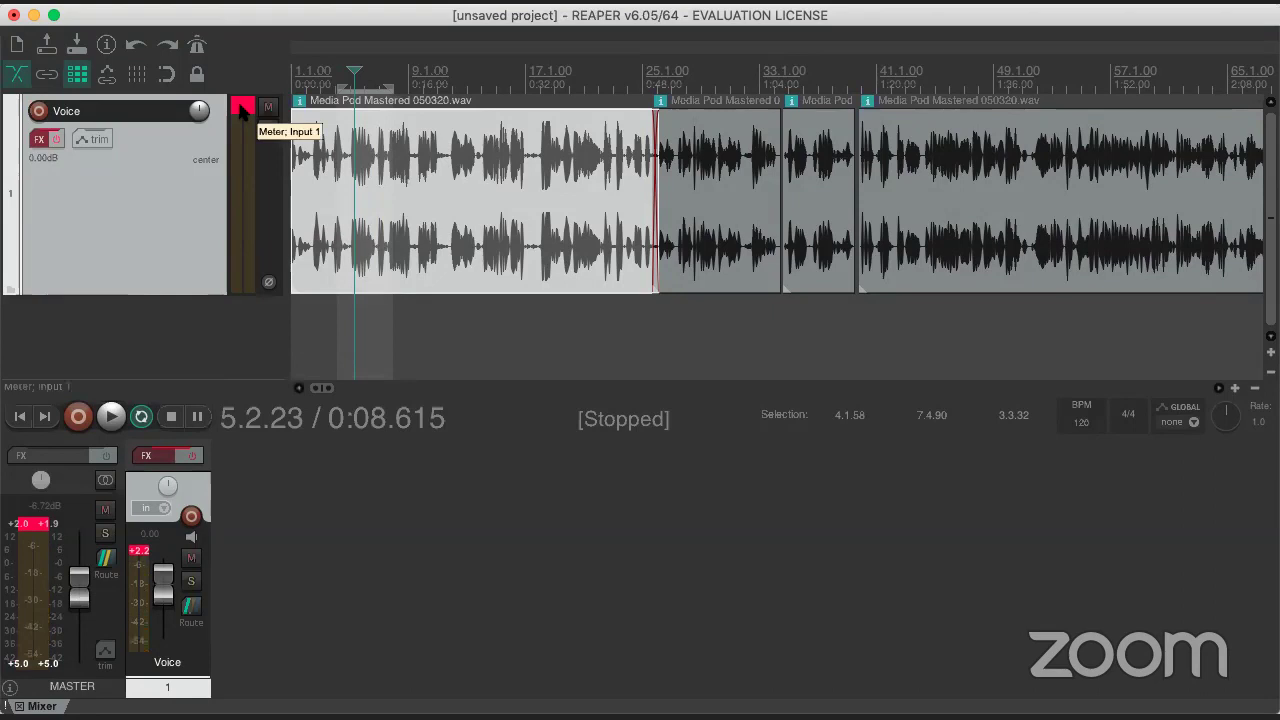
click(244, 112)
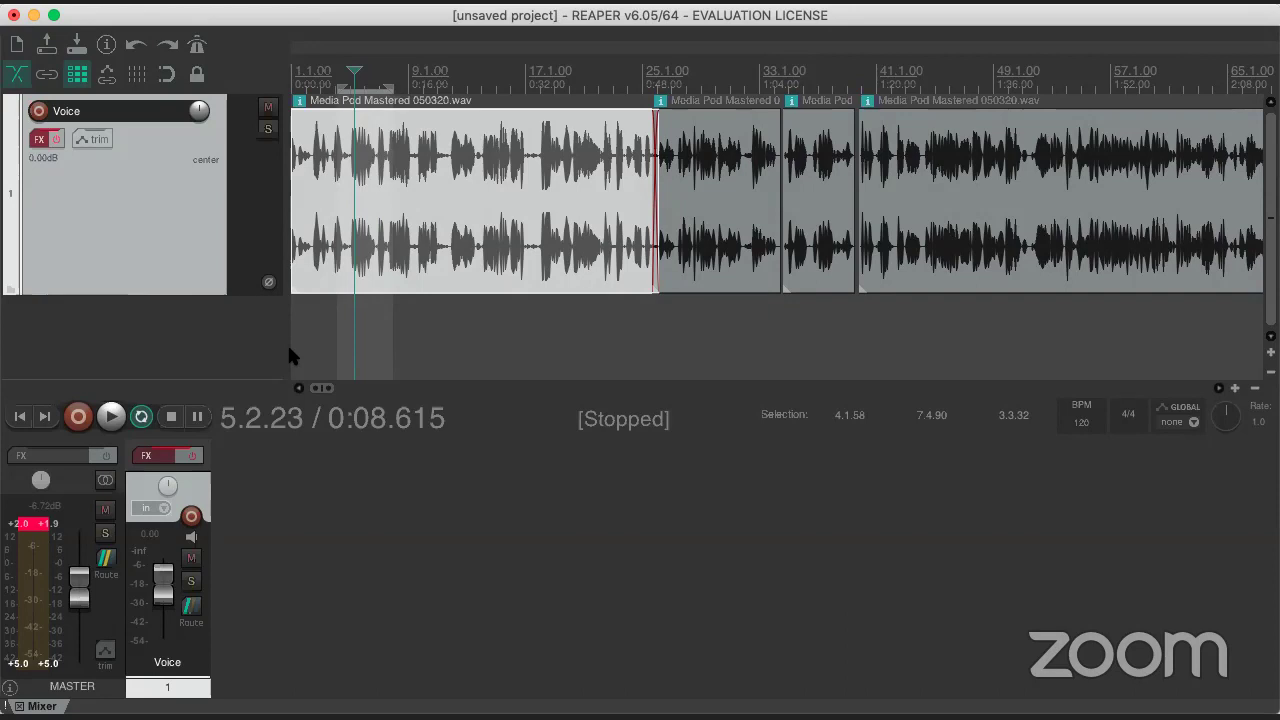
- Review the render settings and the MP3 bitrate options, closing the render settings without rendering
click(140, 0)
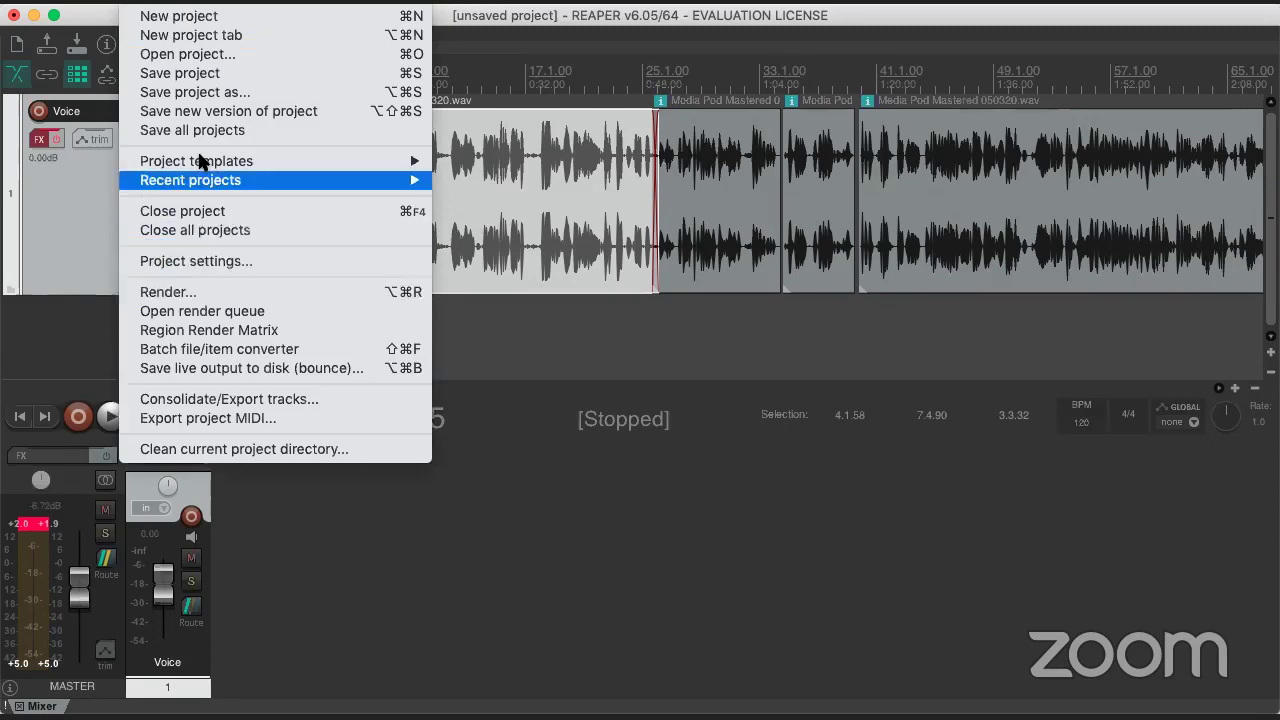
click(185, 292)
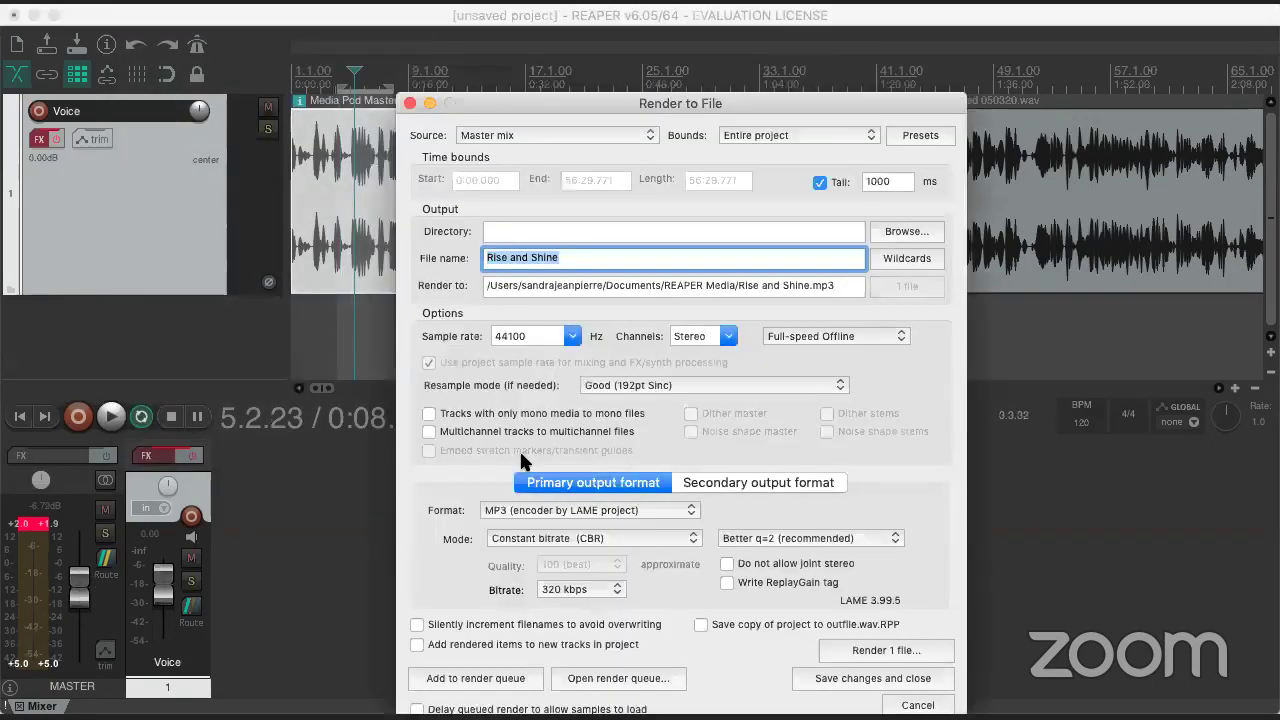
click(557, 540)
click(553, 583)
click(552, 584)
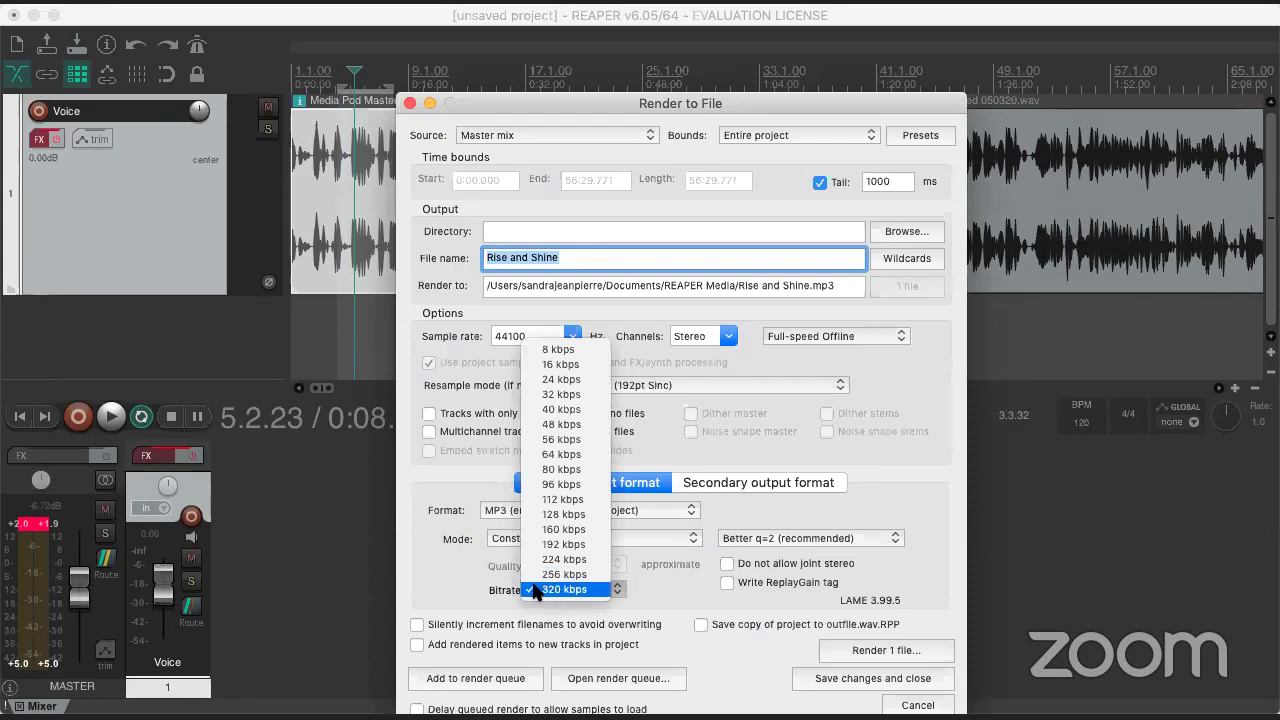
click(451, 567)
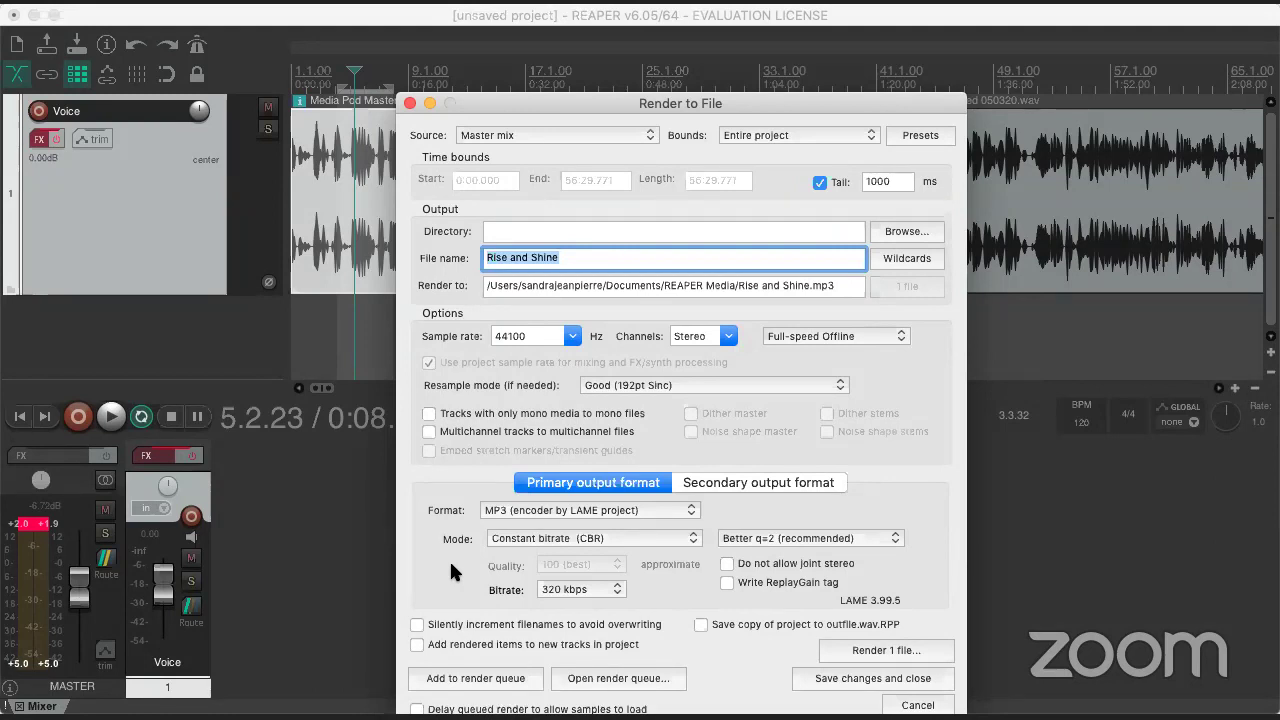
click(409, 103)
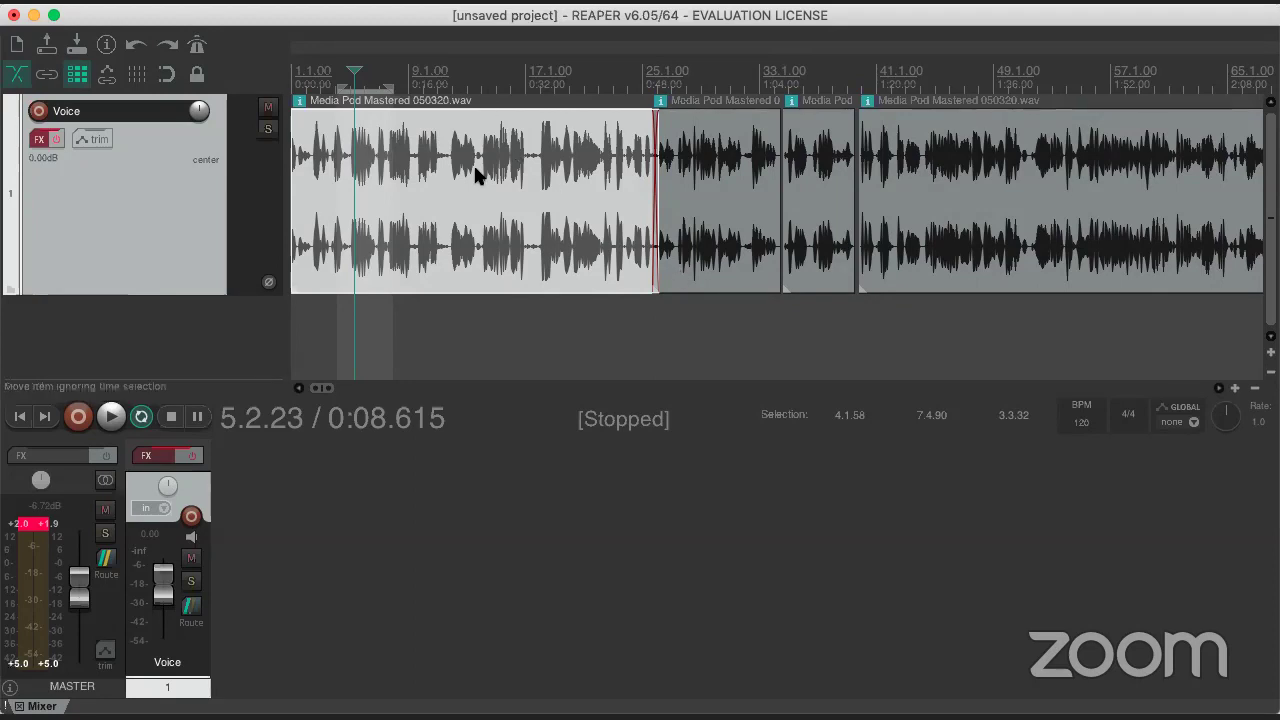
- Place the edit cursor at about 6.2.61 and save the project in the REAPER Media folder as "Rise and Shine"
click(370, 246)
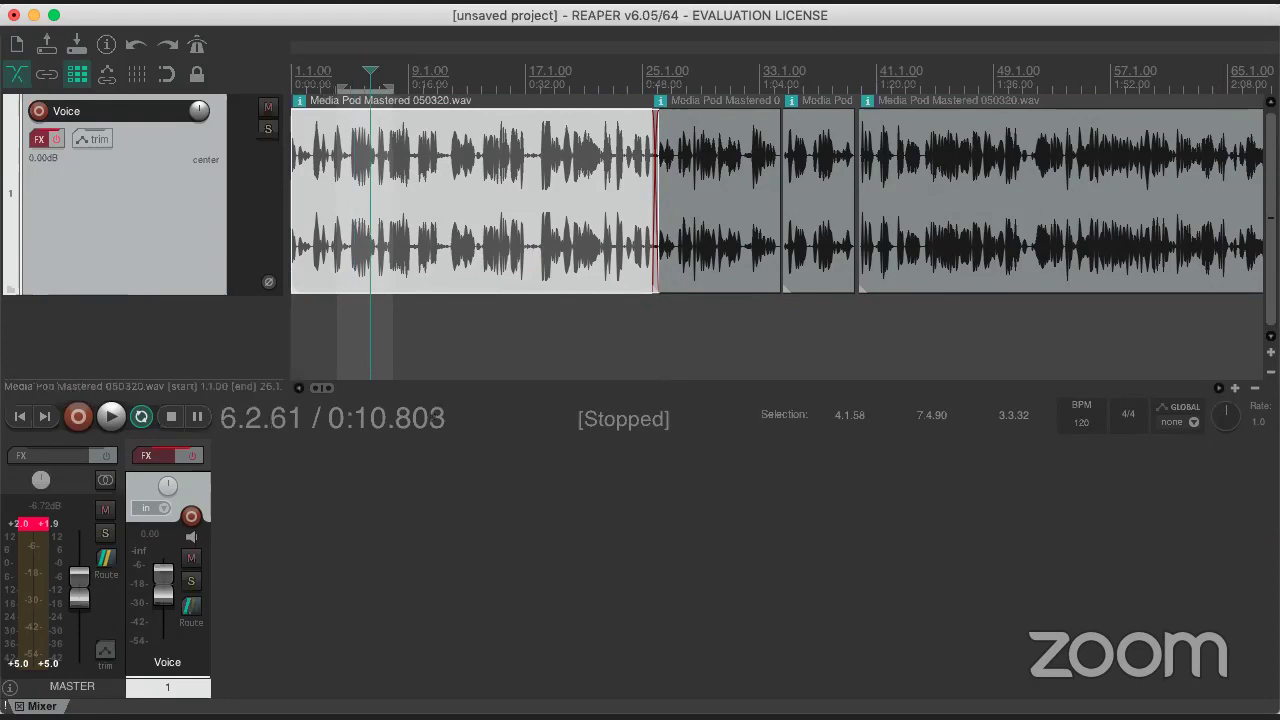
click(133, 17)
key(Escape)
click(136, 18)
click(167, 80)
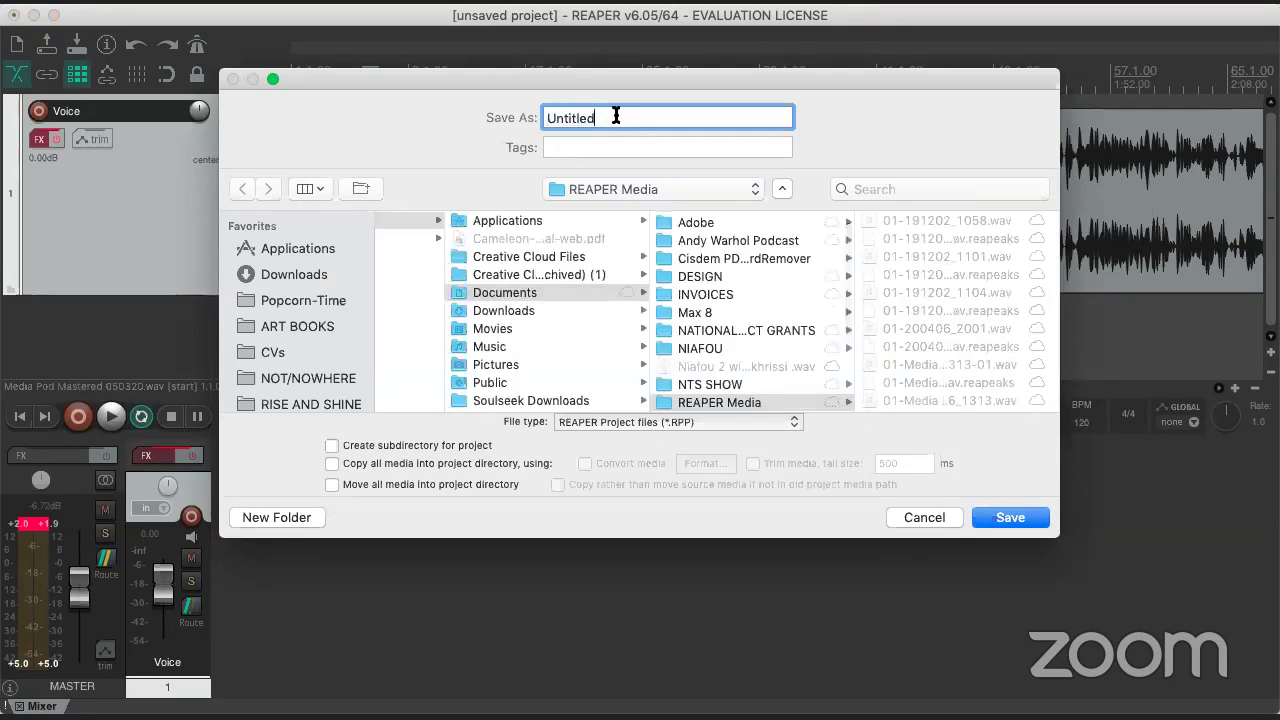
text(rISE AND s)
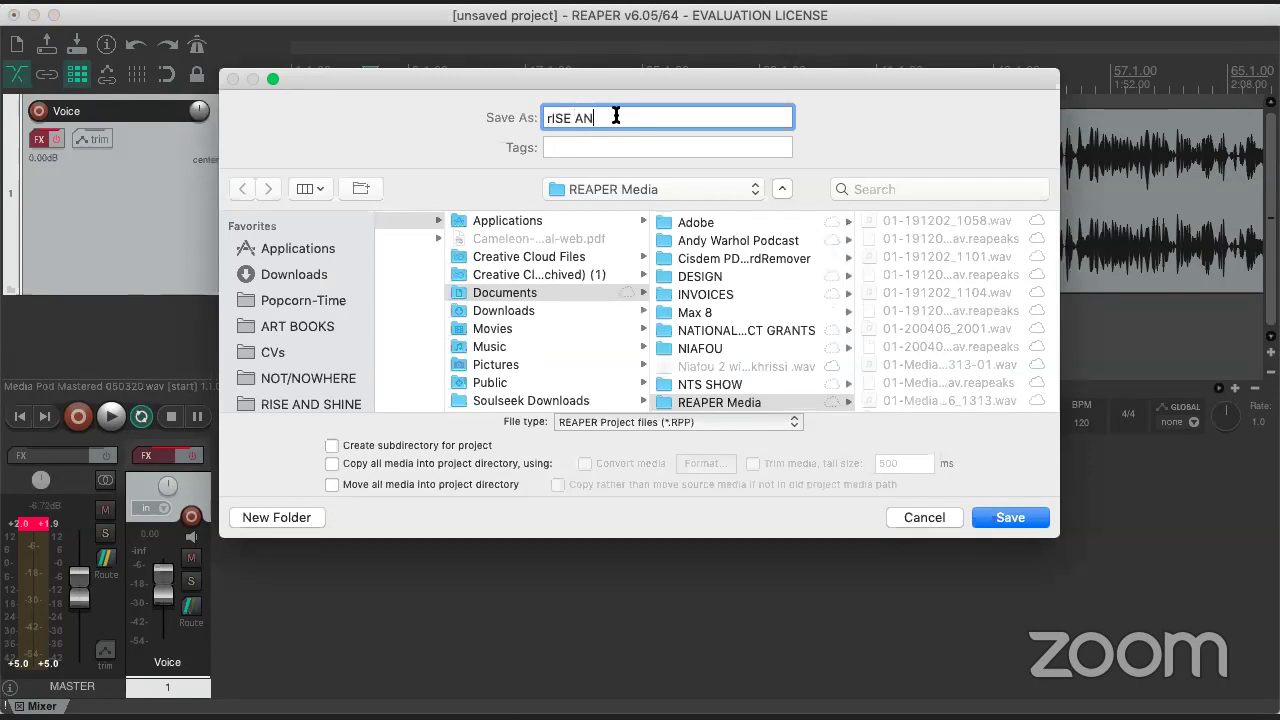
key(BackSpace)
key(BackSpace)
key(BackSpace)
key(BackSpace)
key(BackSpace)
key(BackSpace)
key(BackSpace)
key(BackSpace)
key(BackSpace)
key(BackSpace)
text(Rise and Shine)
click(1015, 518)
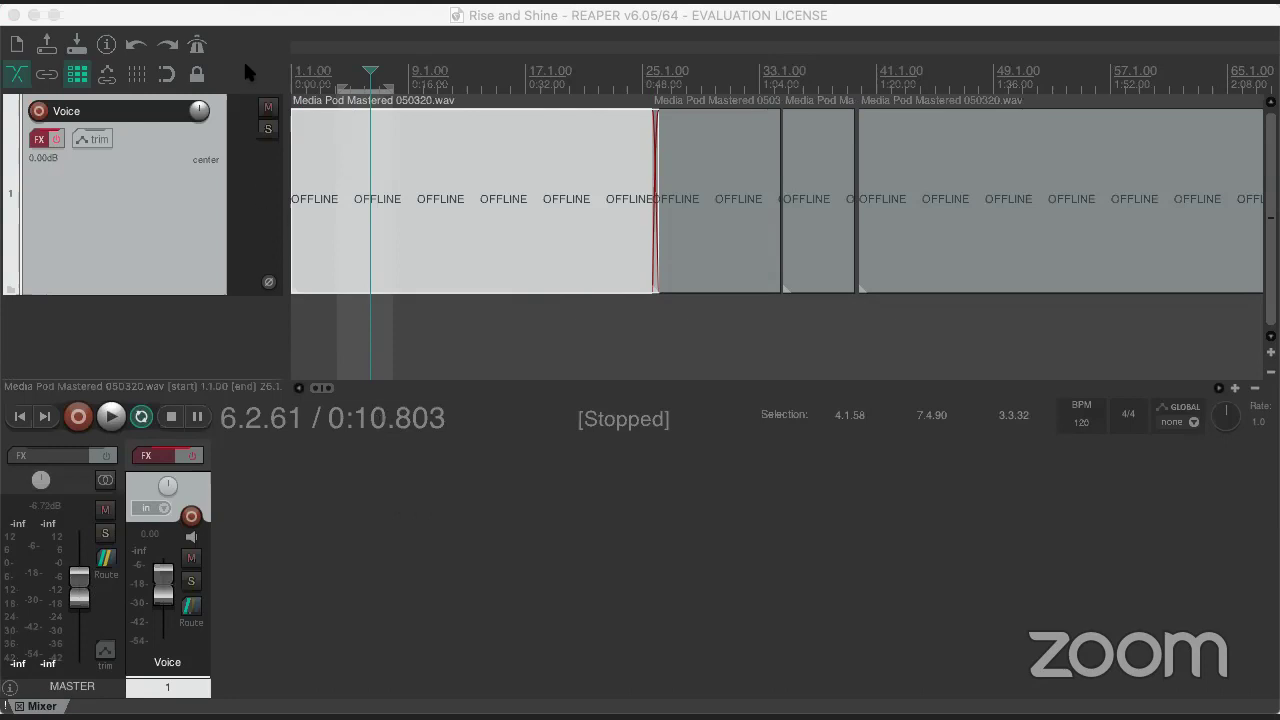
- Check the saved project's render settings and close them without rendering
click(549, 337)
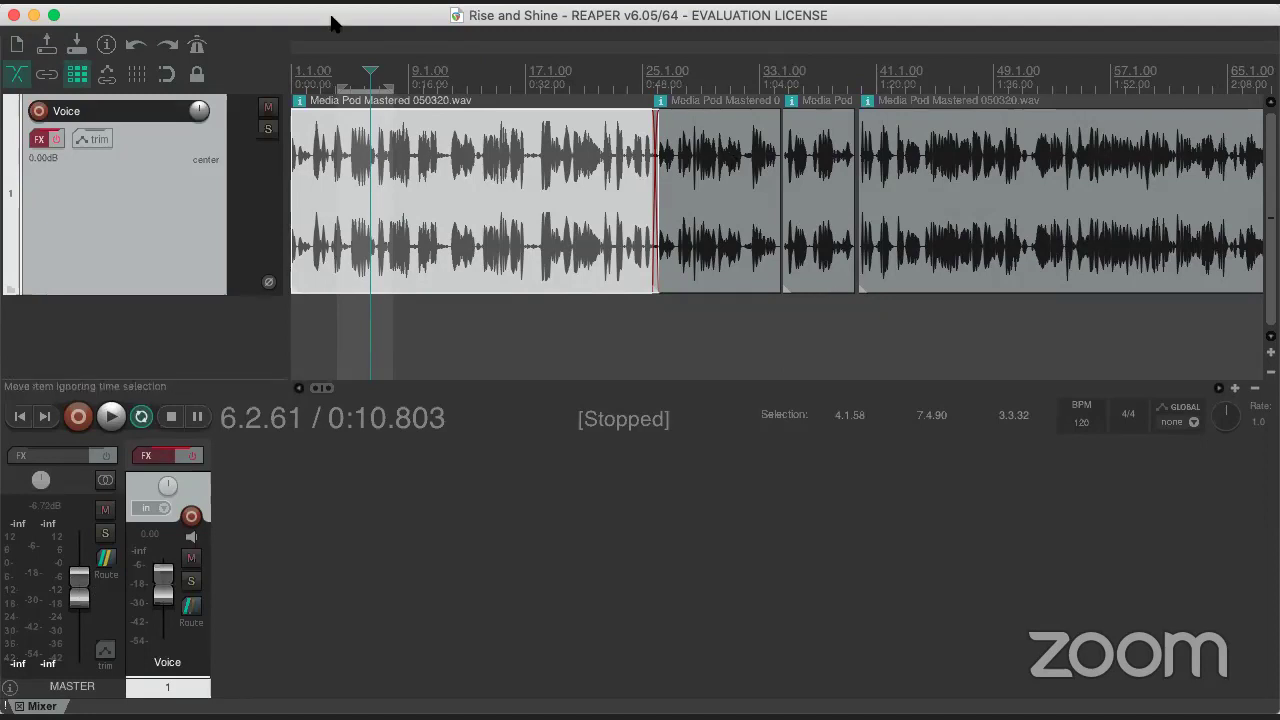
click(136, 6)
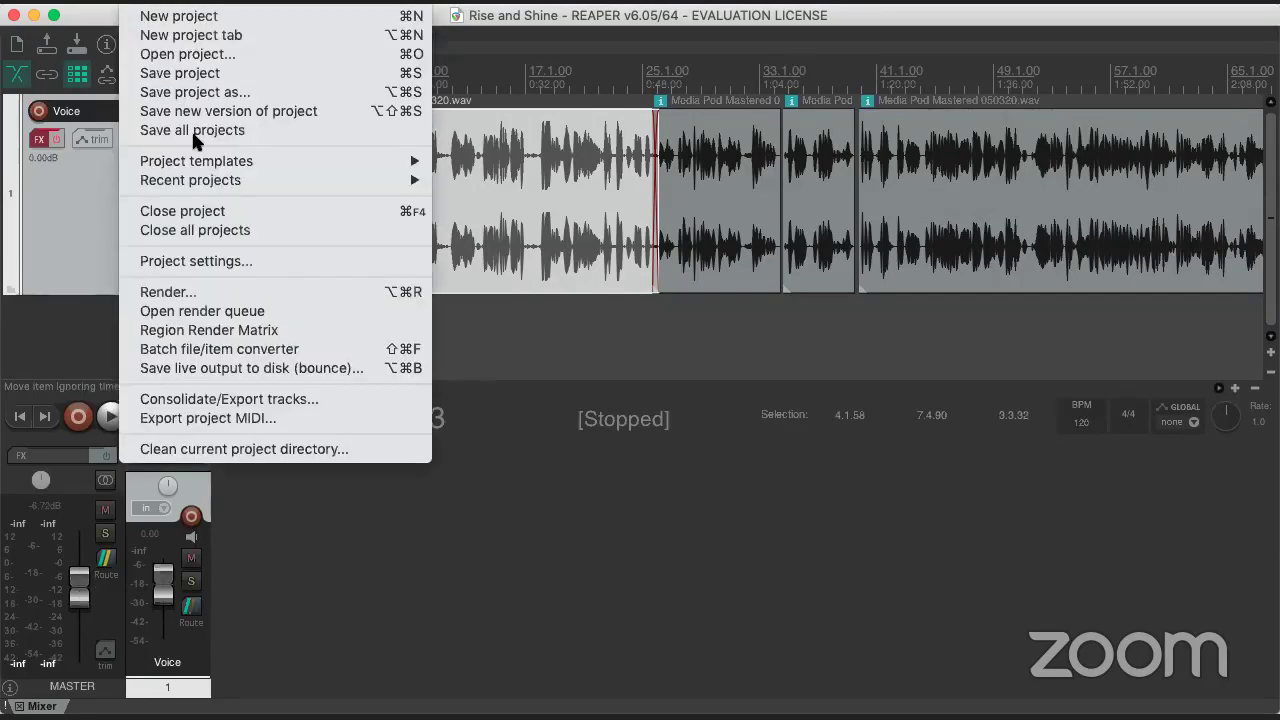
click(201, 291)
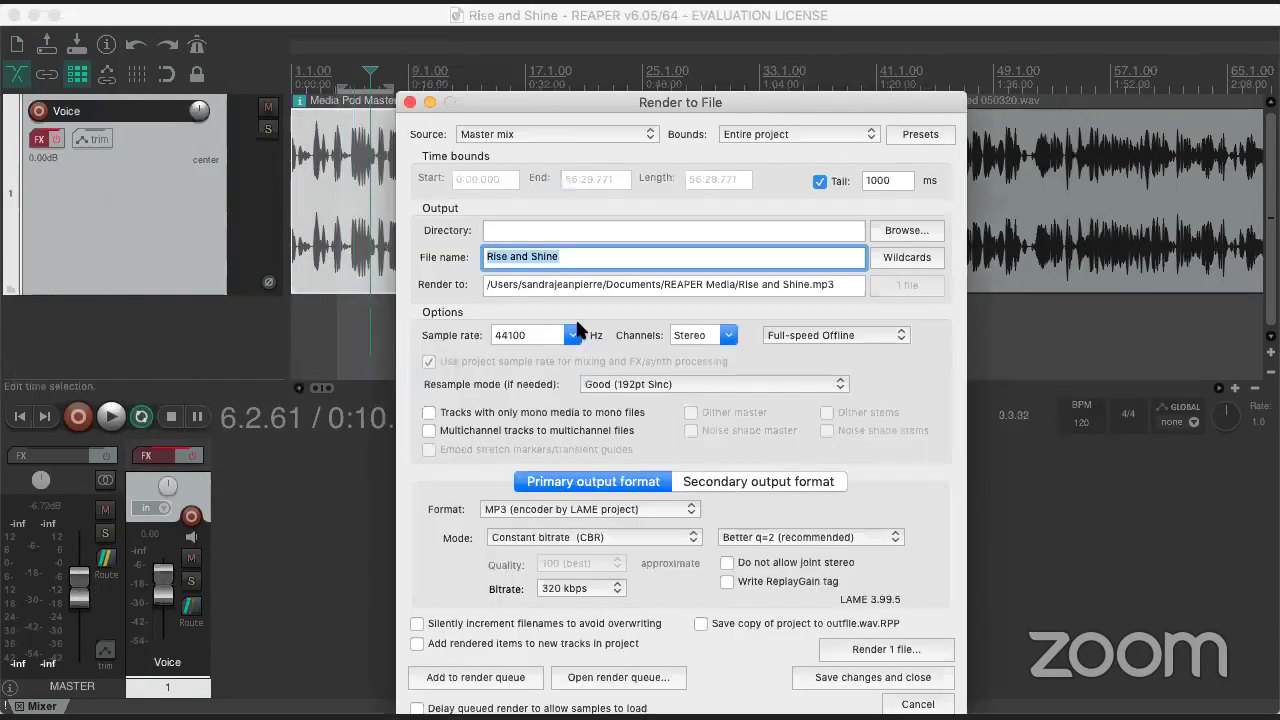
key(Escape)
- Check the folder choices for saving the project under a different location and close the save dialog without saving
click(136, 6)
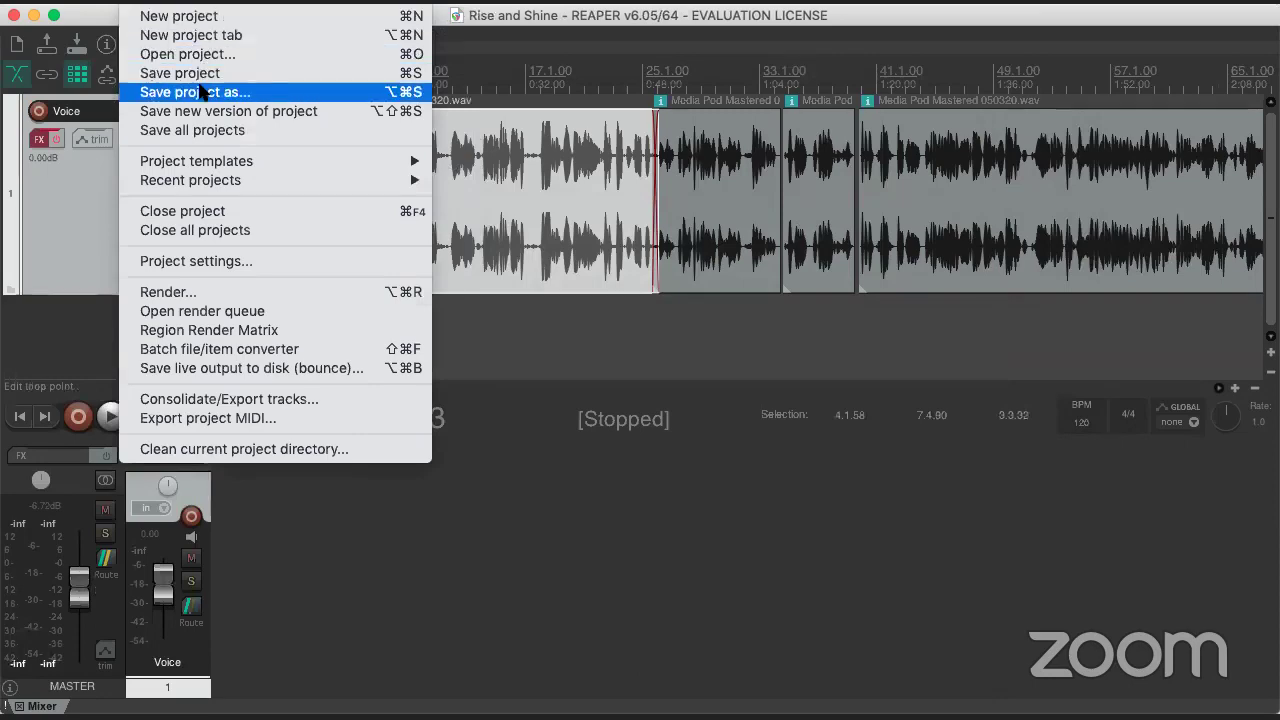
click(182, 92)
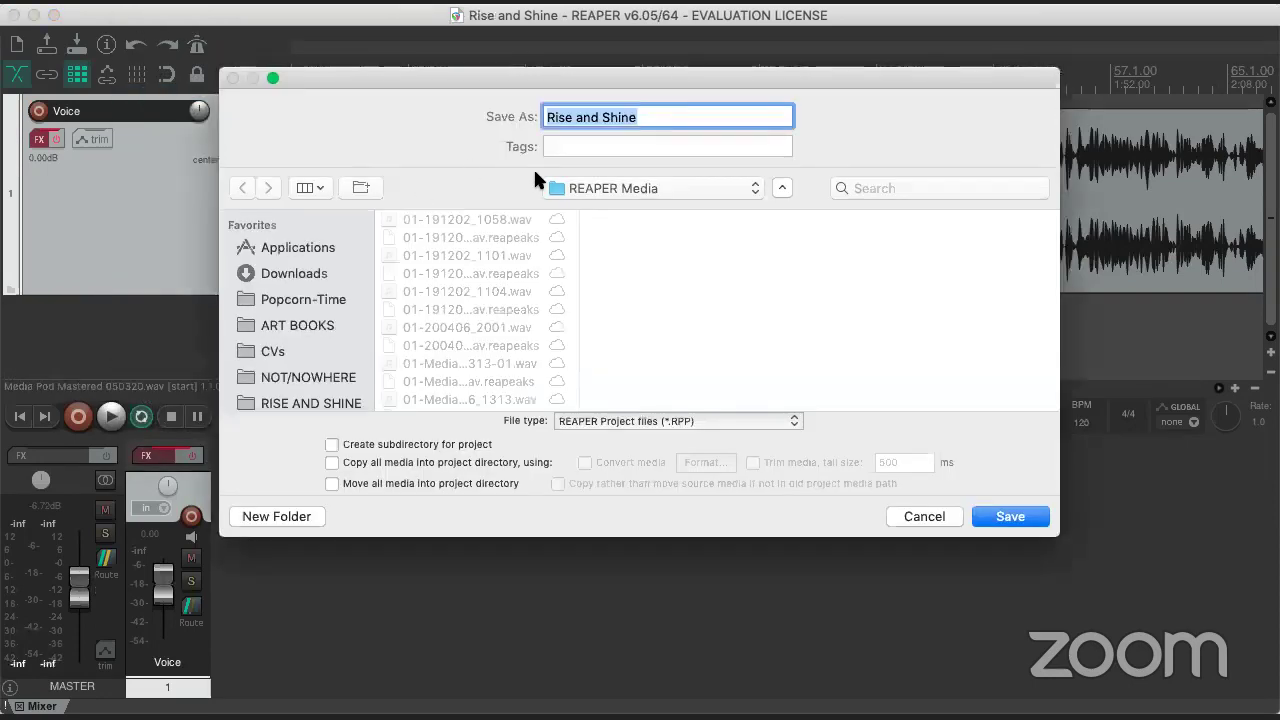
click(595, 188)
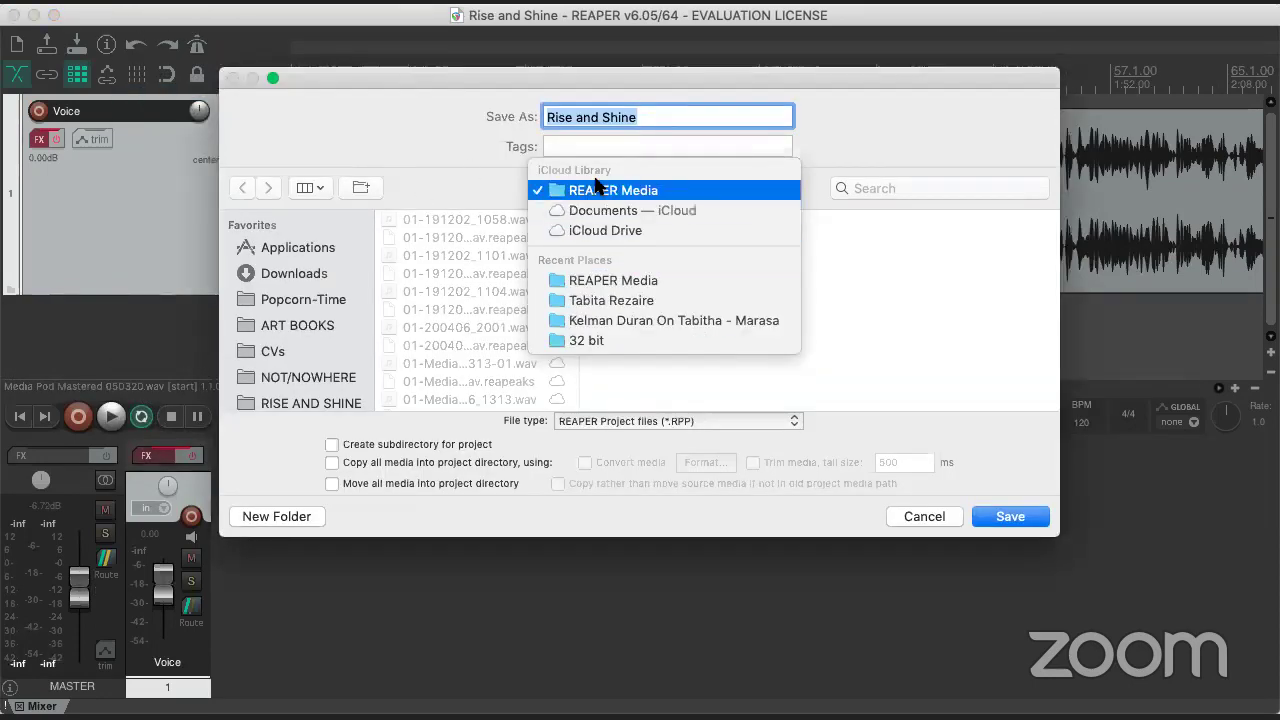
click(587, 135)
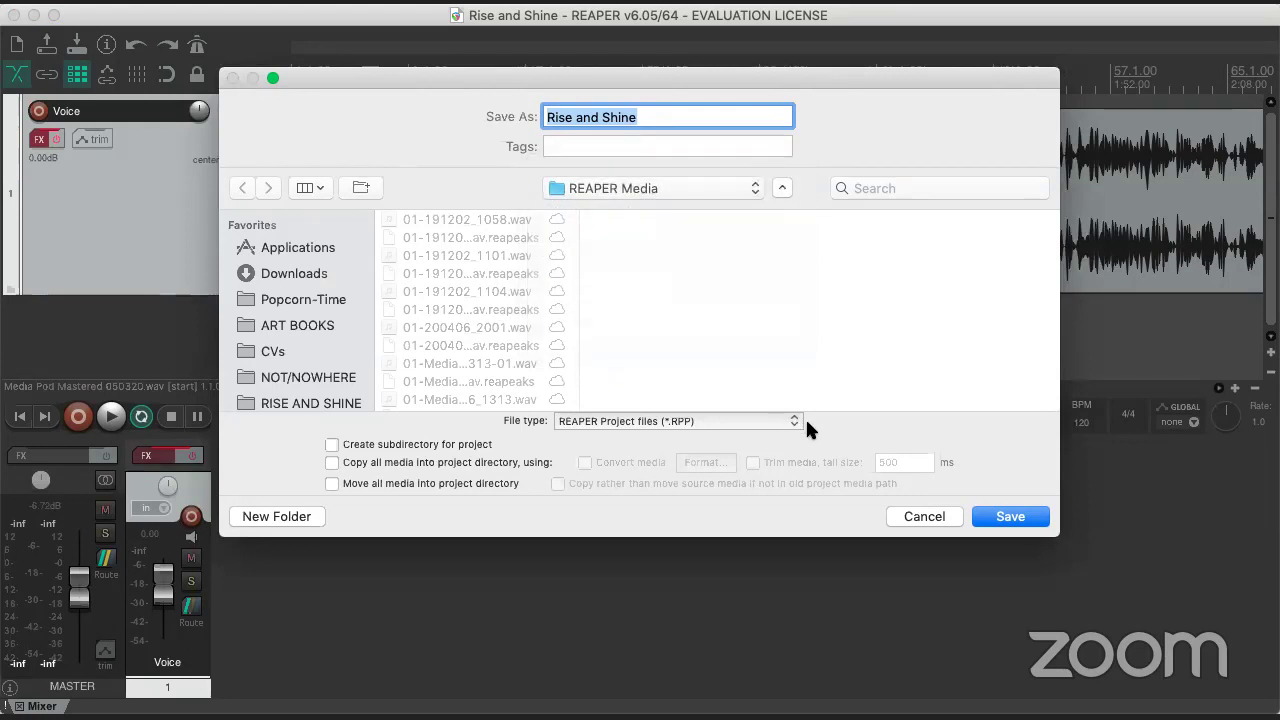
click(924, 514)
- Review the render settings and the output directory choices, and close the render settings without rendering
click(157, 8)
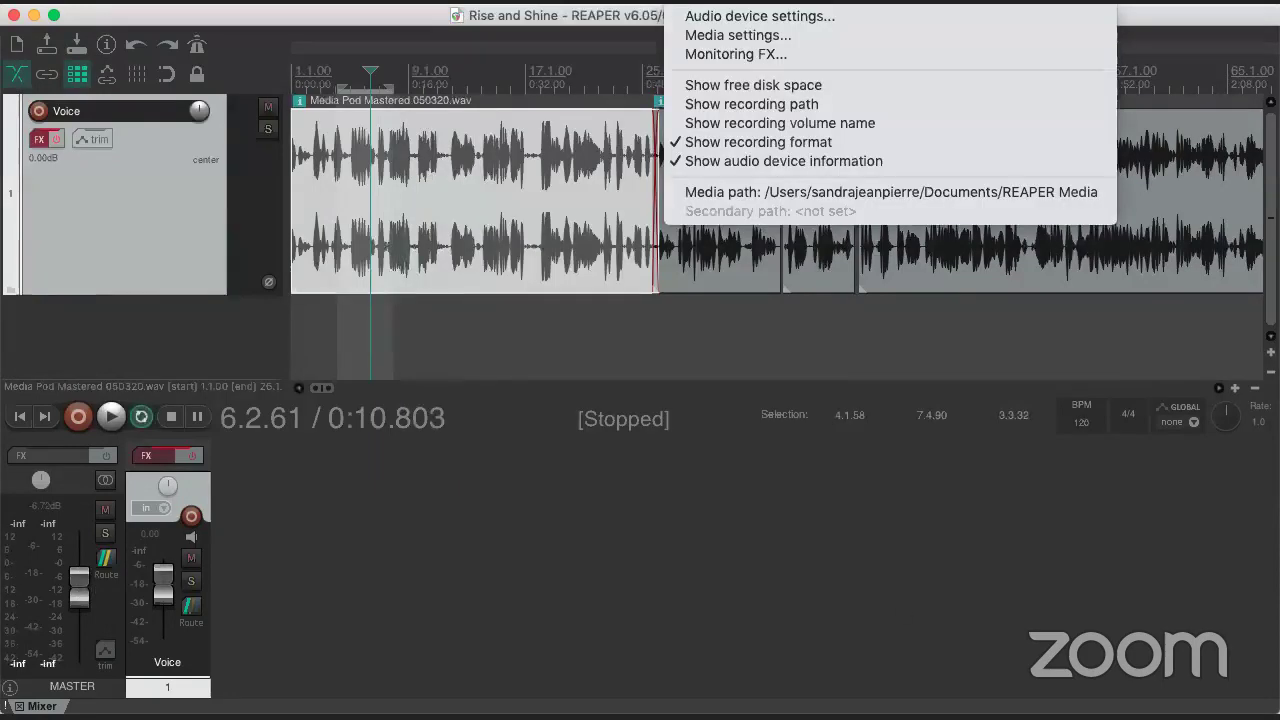
click(190, 292)
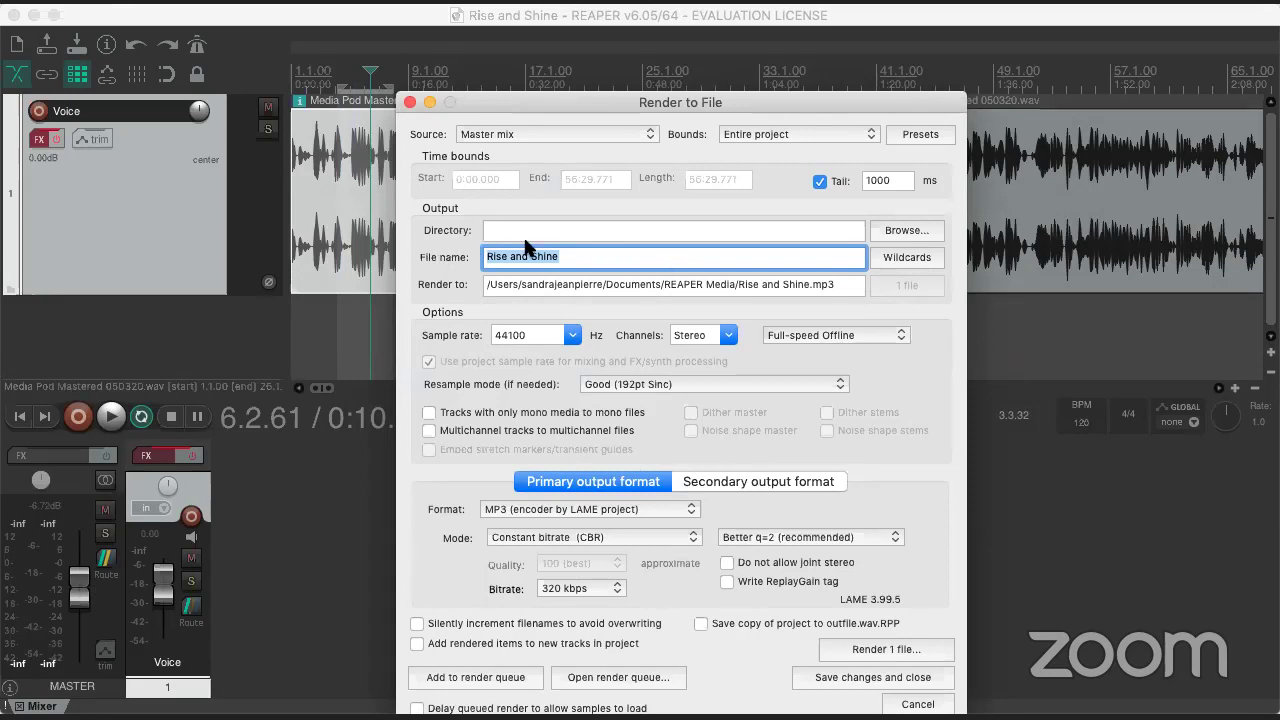
click(918, 232)
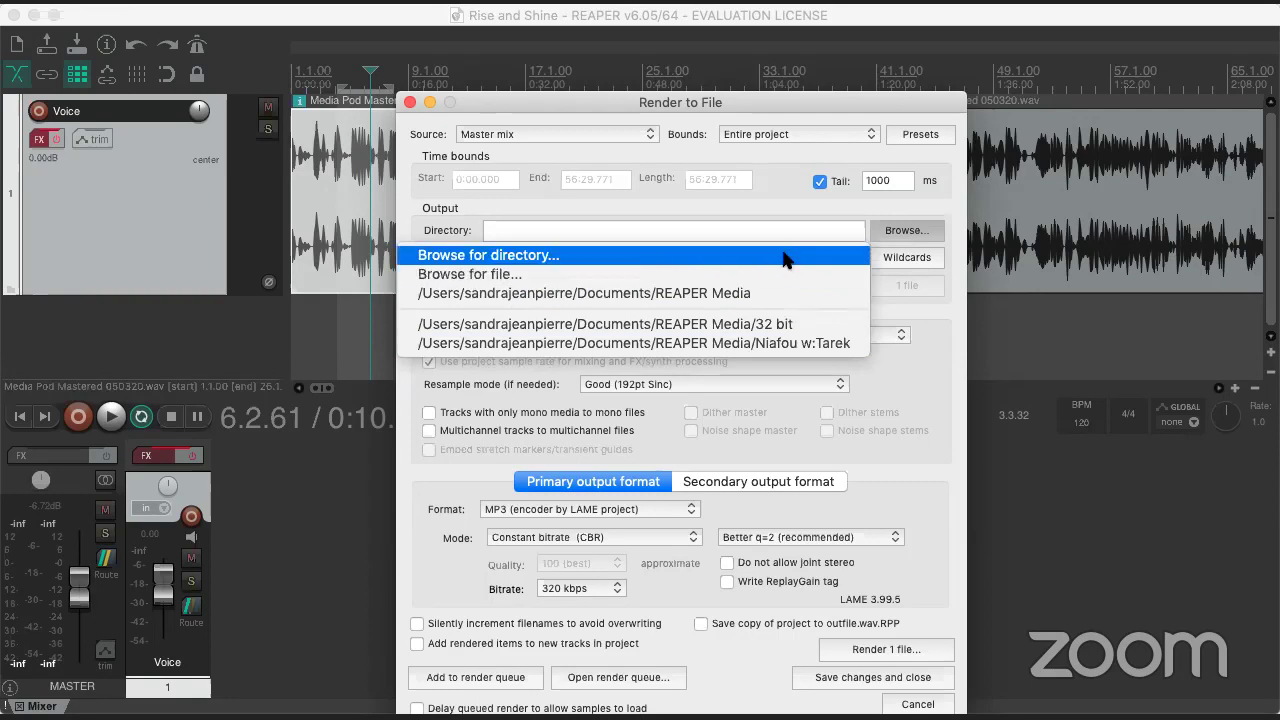
click(845, 222)
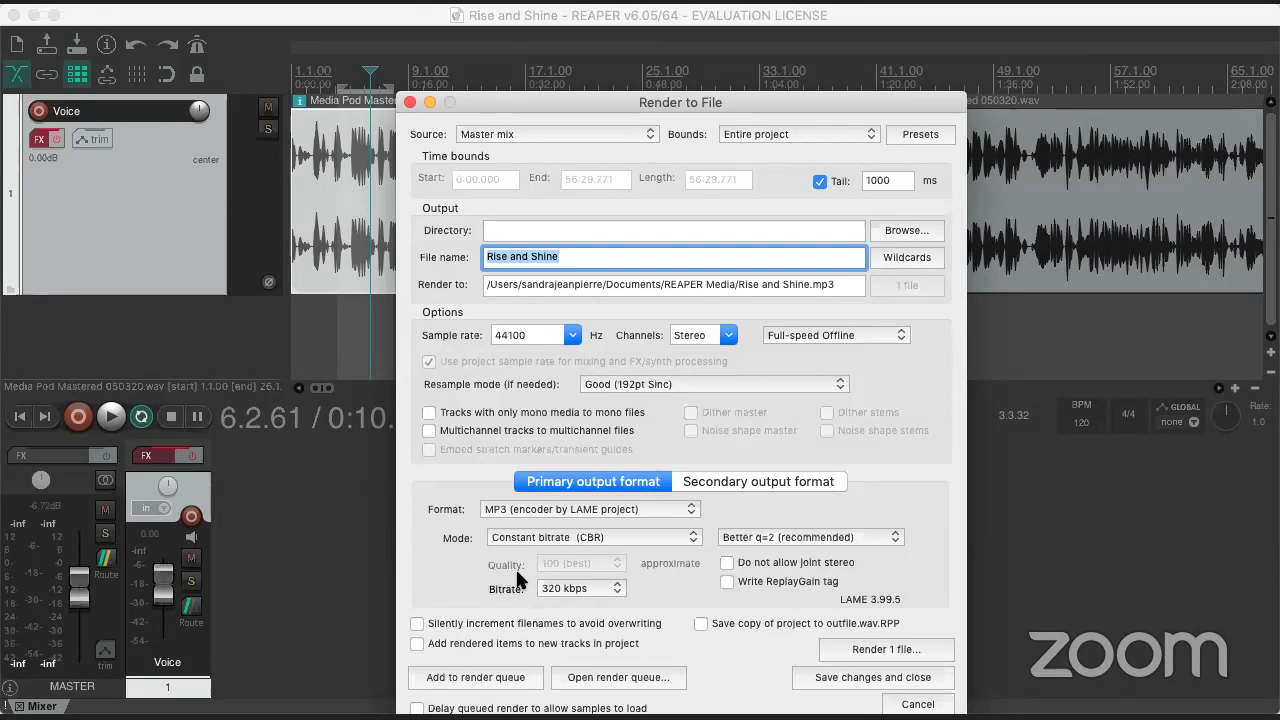
click(409, 103)
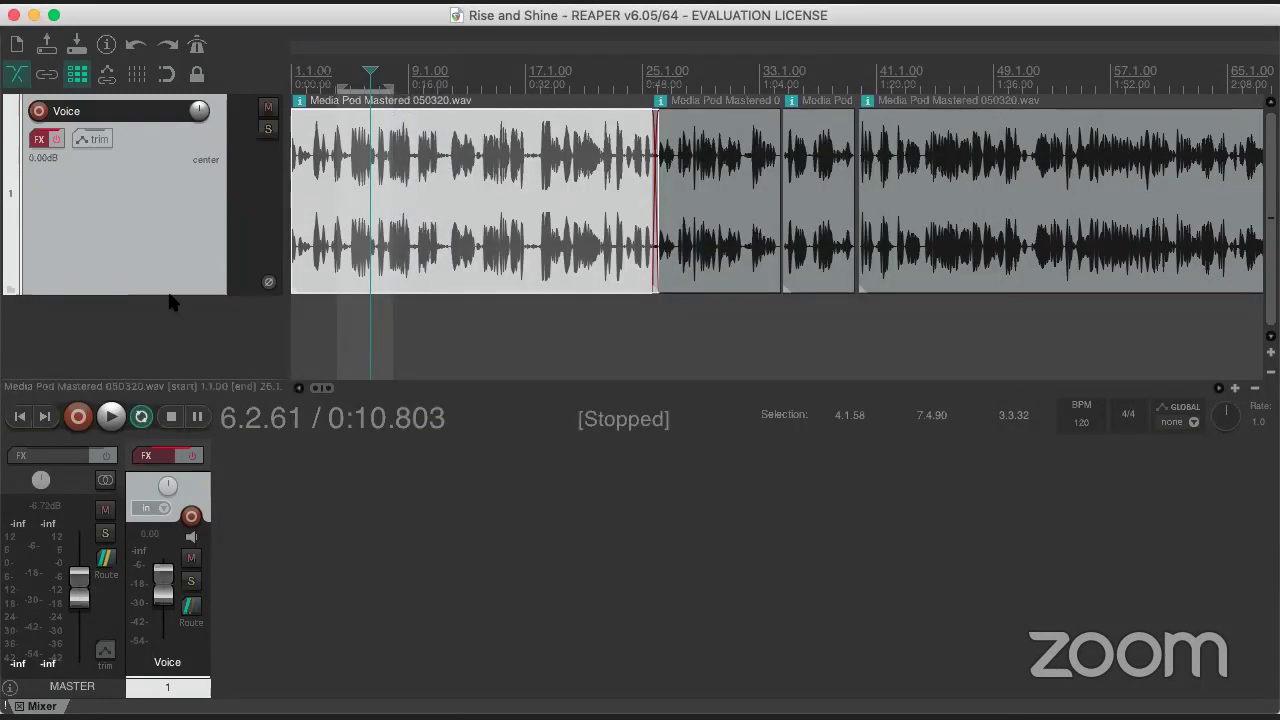
- Reduce the Voice track's height, insert a new track below it, and place the edit cursor at about 2.2.47
drag(167, 263, 166, 234)
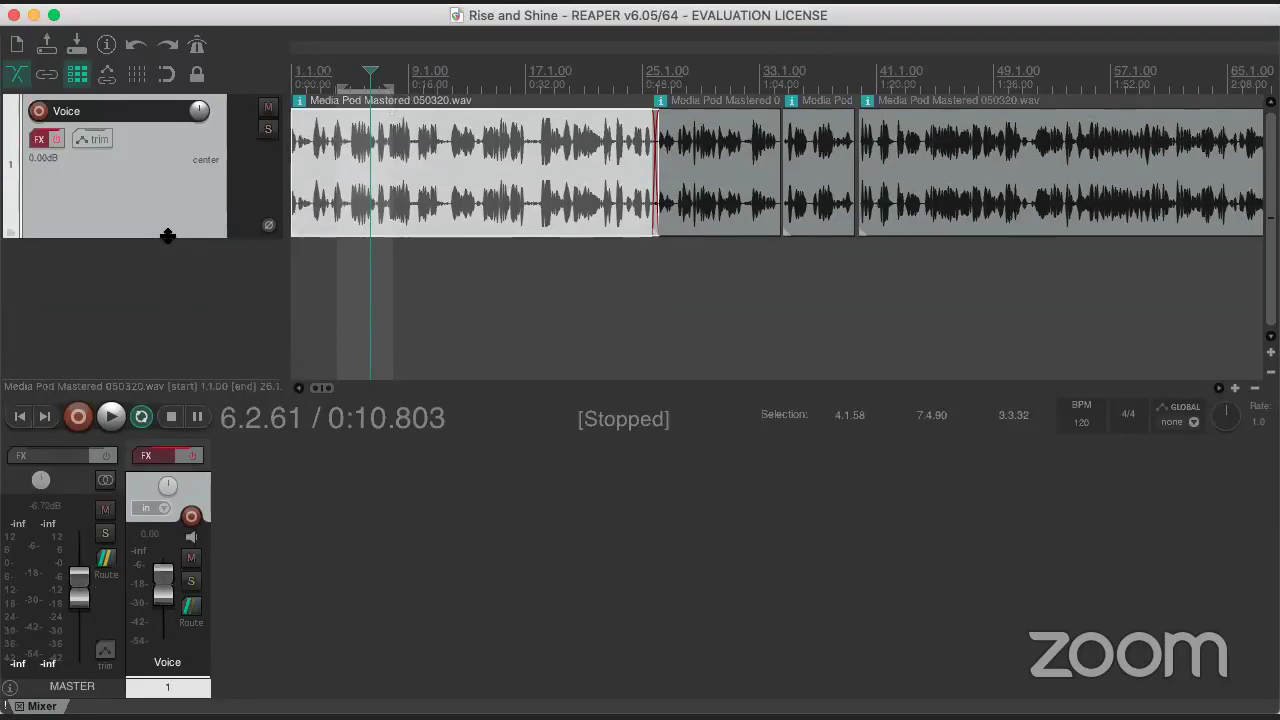
right_click(138, 292)
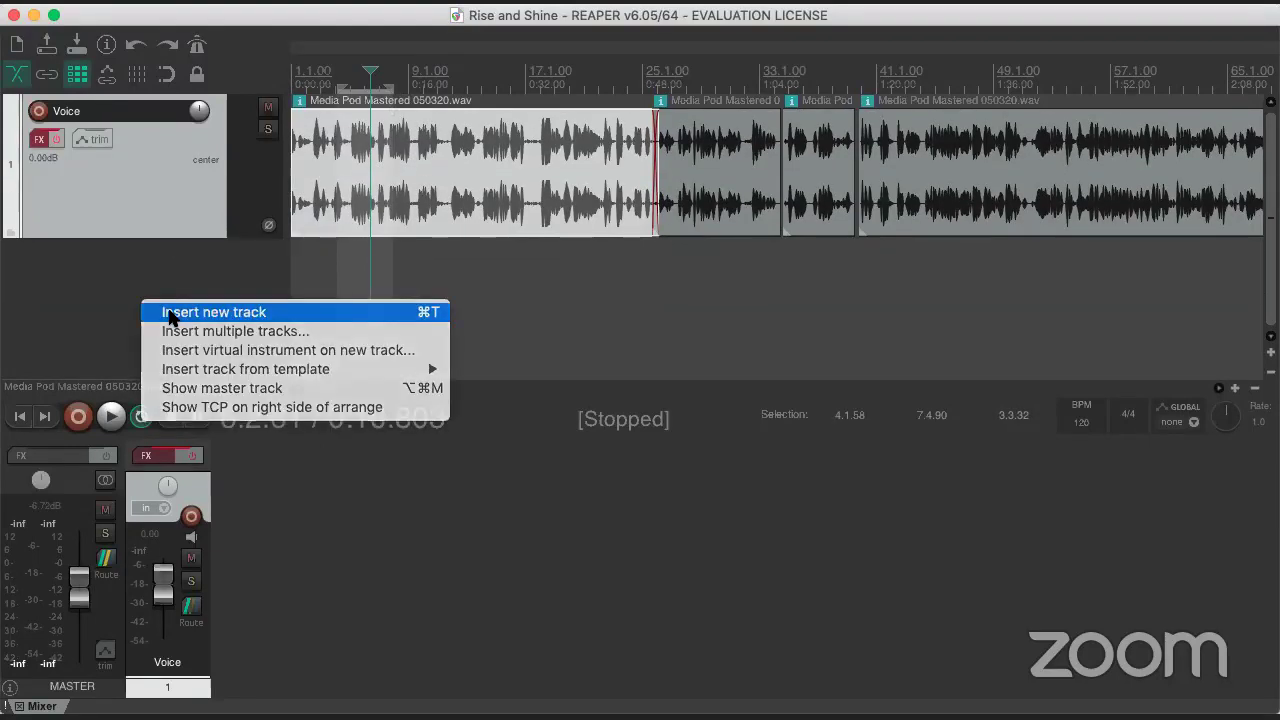
click(170, 313)
click(310, 305)
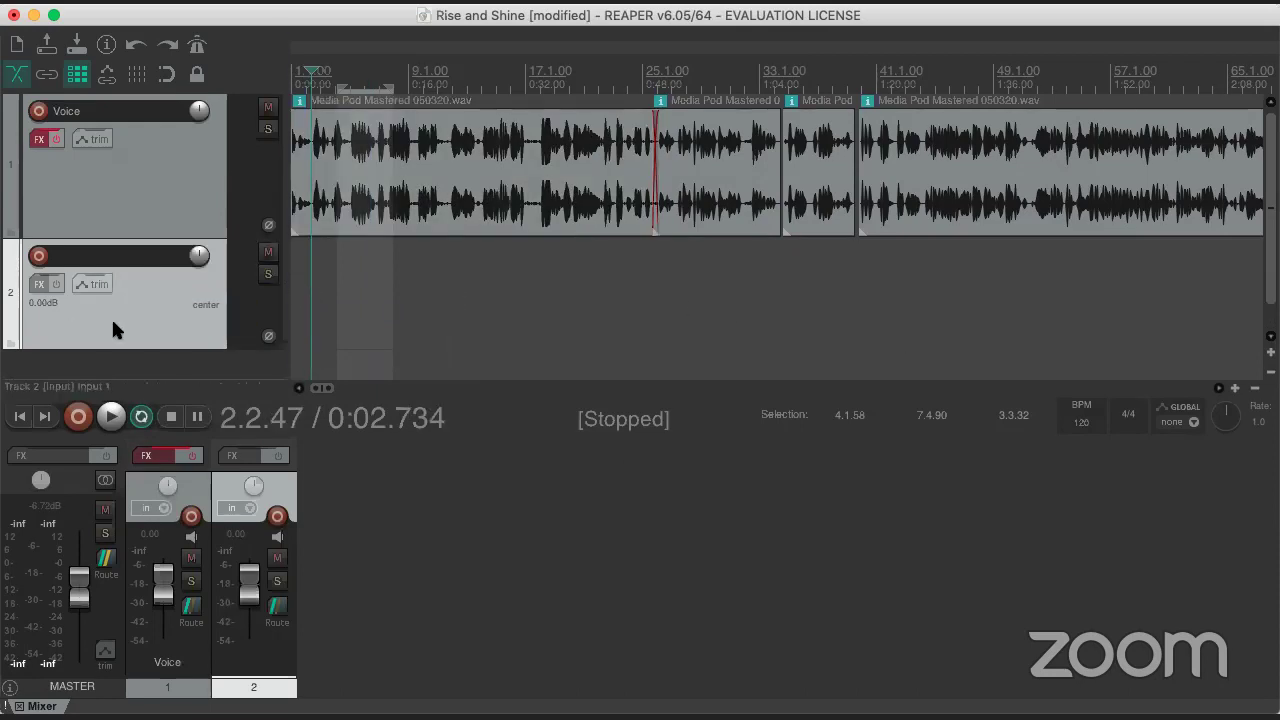
click(78, 417)
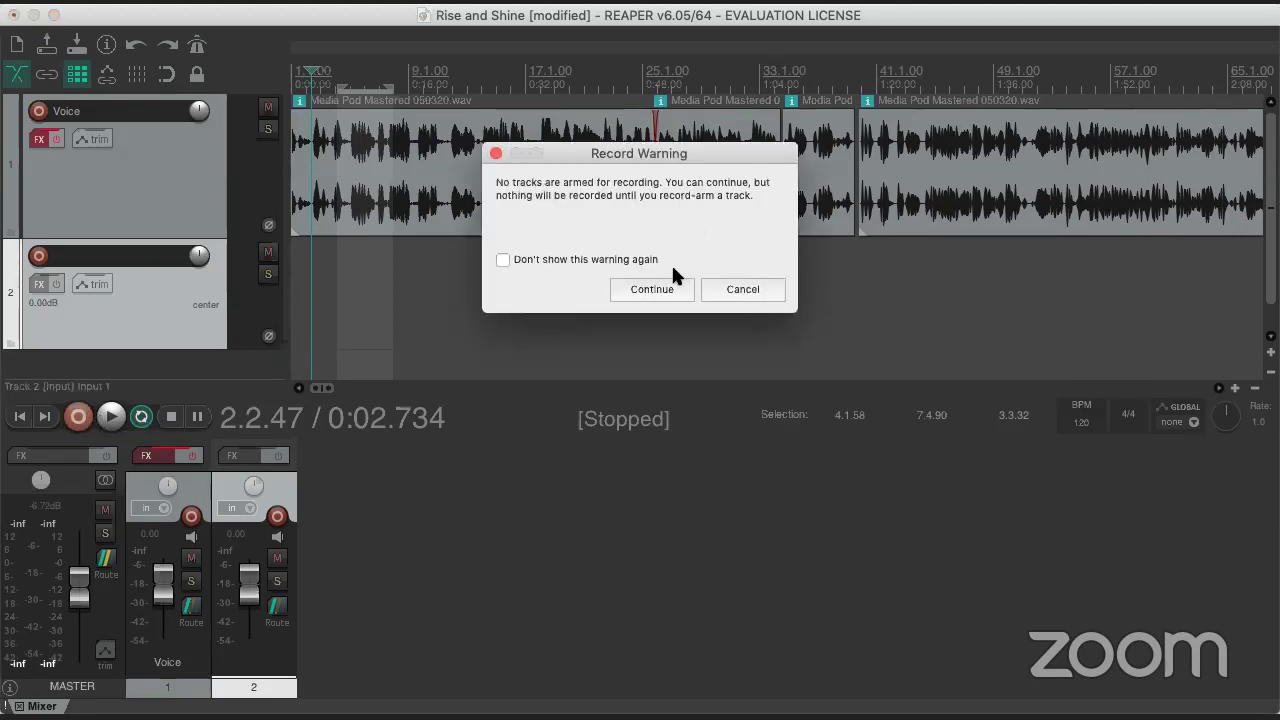
drag(575, 148, 577, 192)
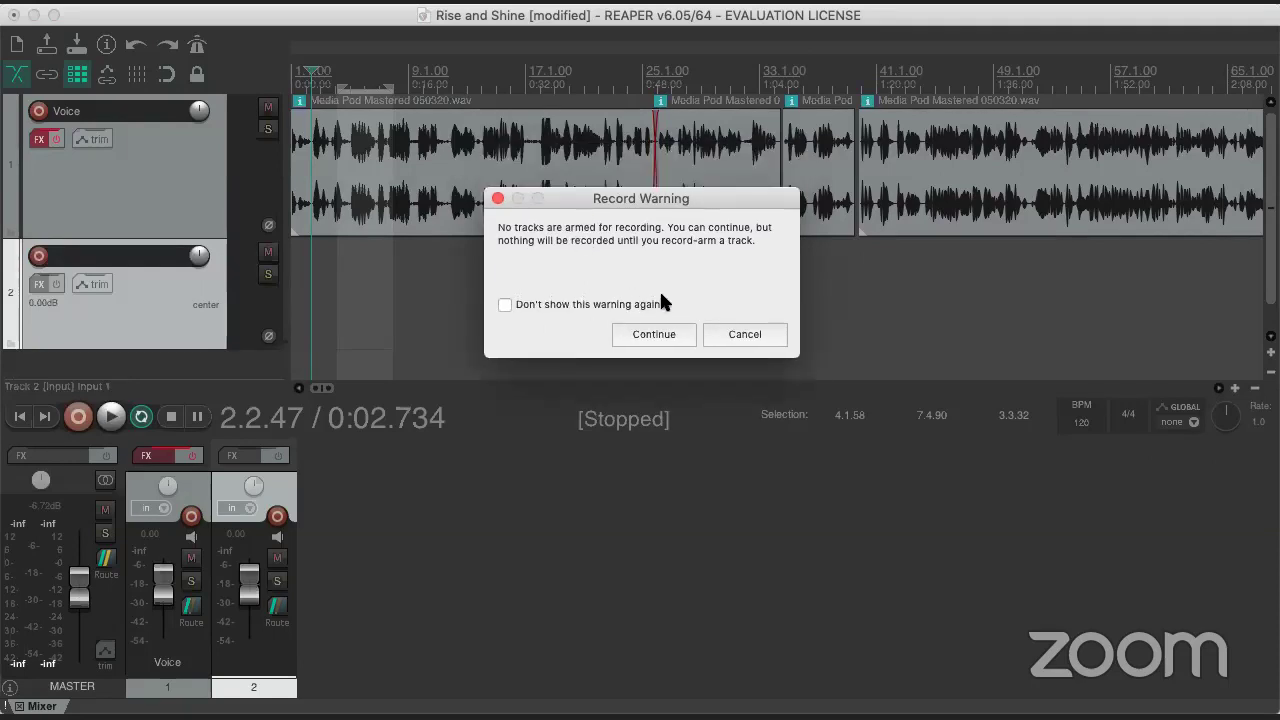
click(735, 335)
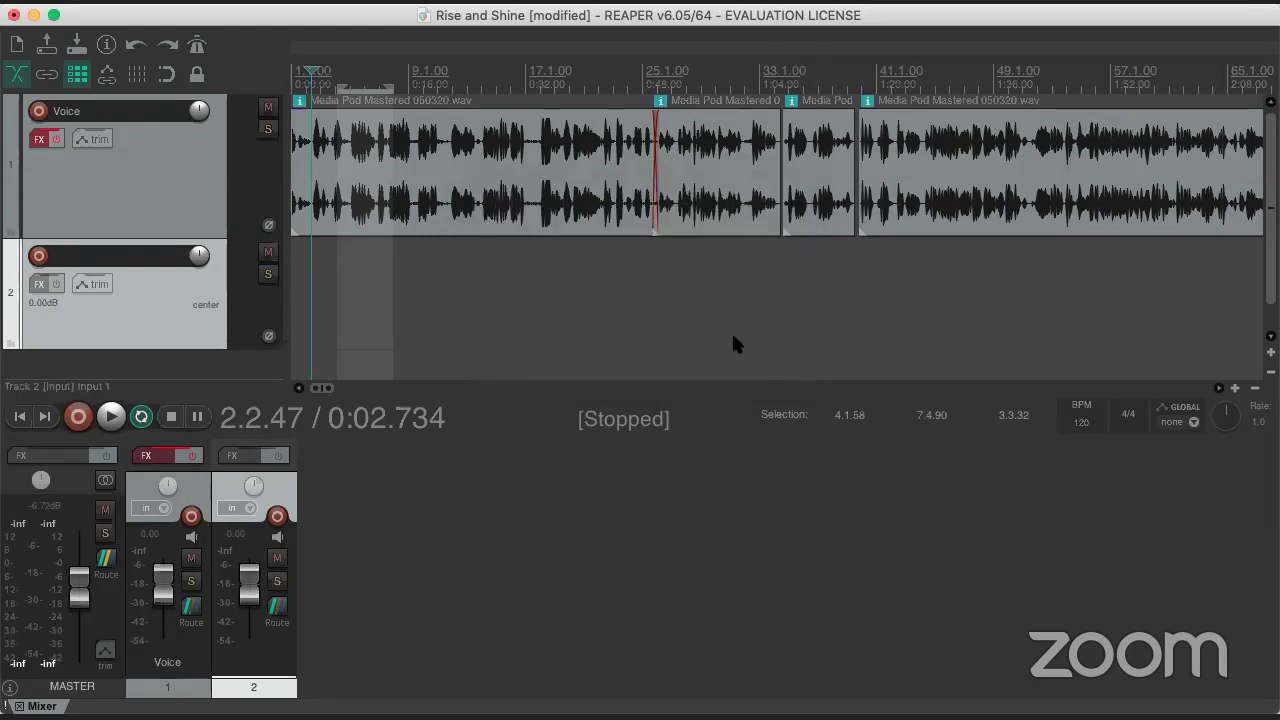
- Arm track 2 and record a short clip on it from the edit cursor, muting the Voice track during recording
click(39, 258)
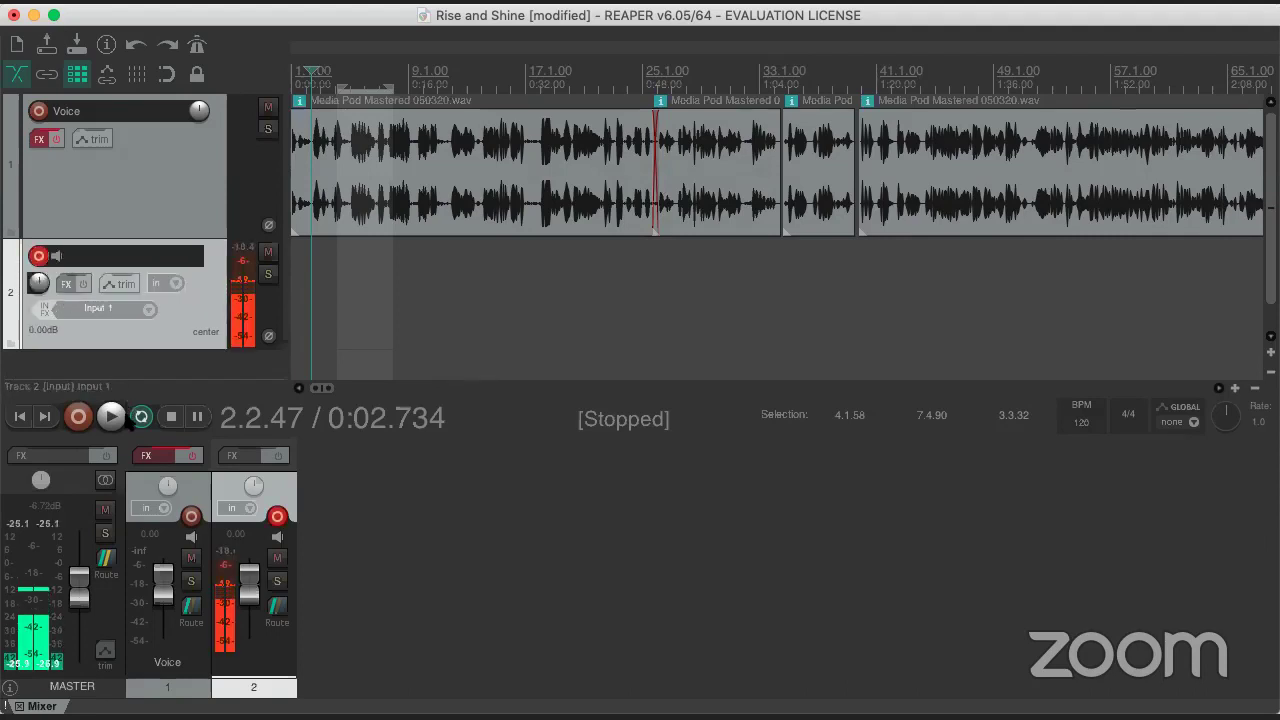
click(78, 416)
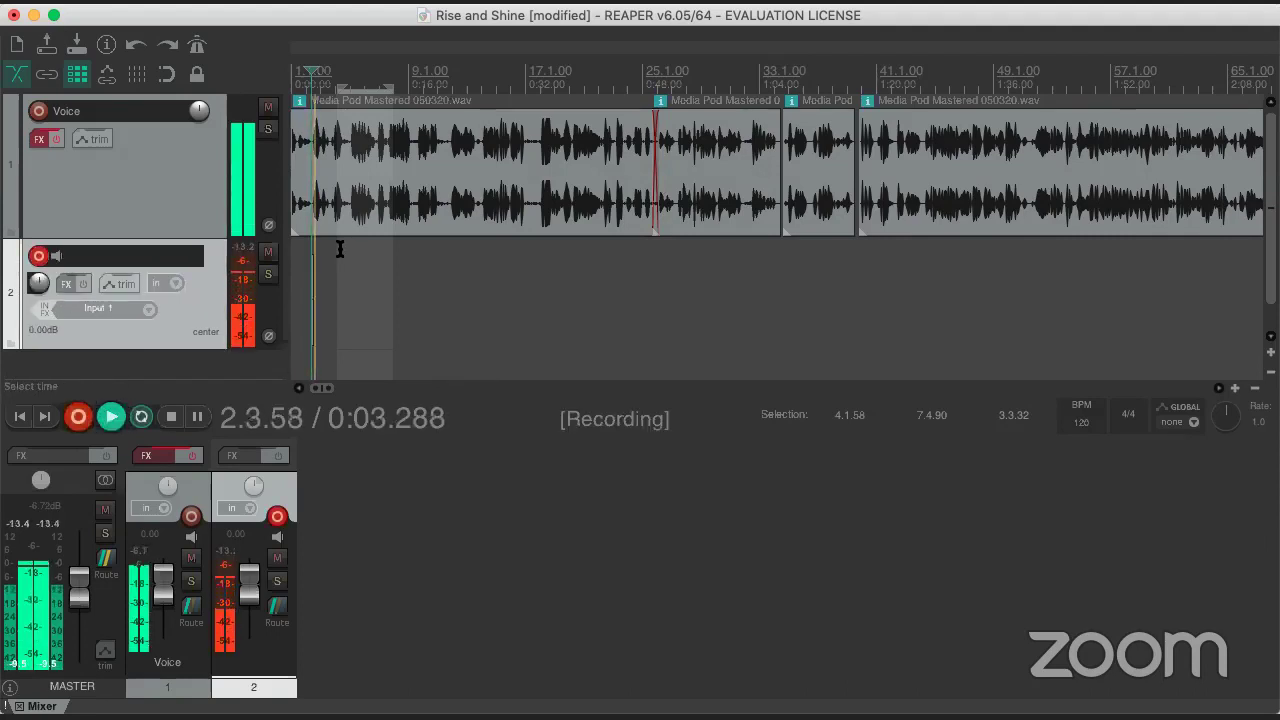
click(268, 107)
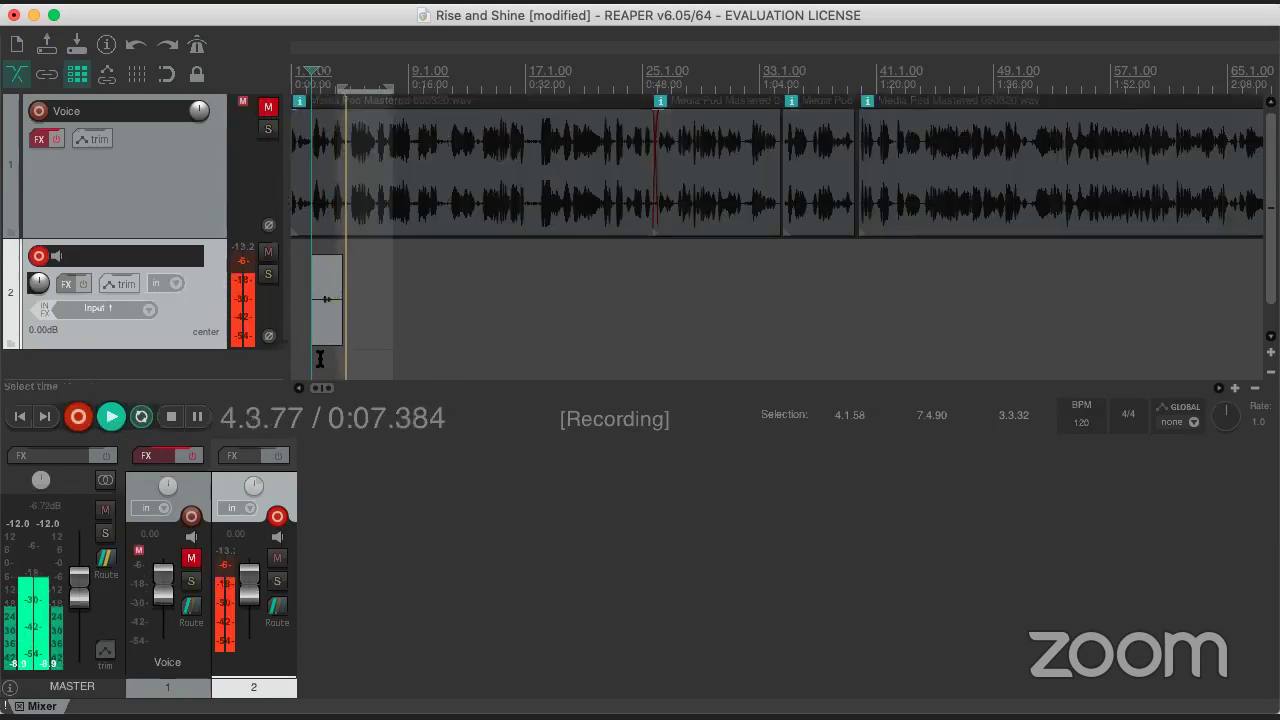
key(space)
click(368, 112)
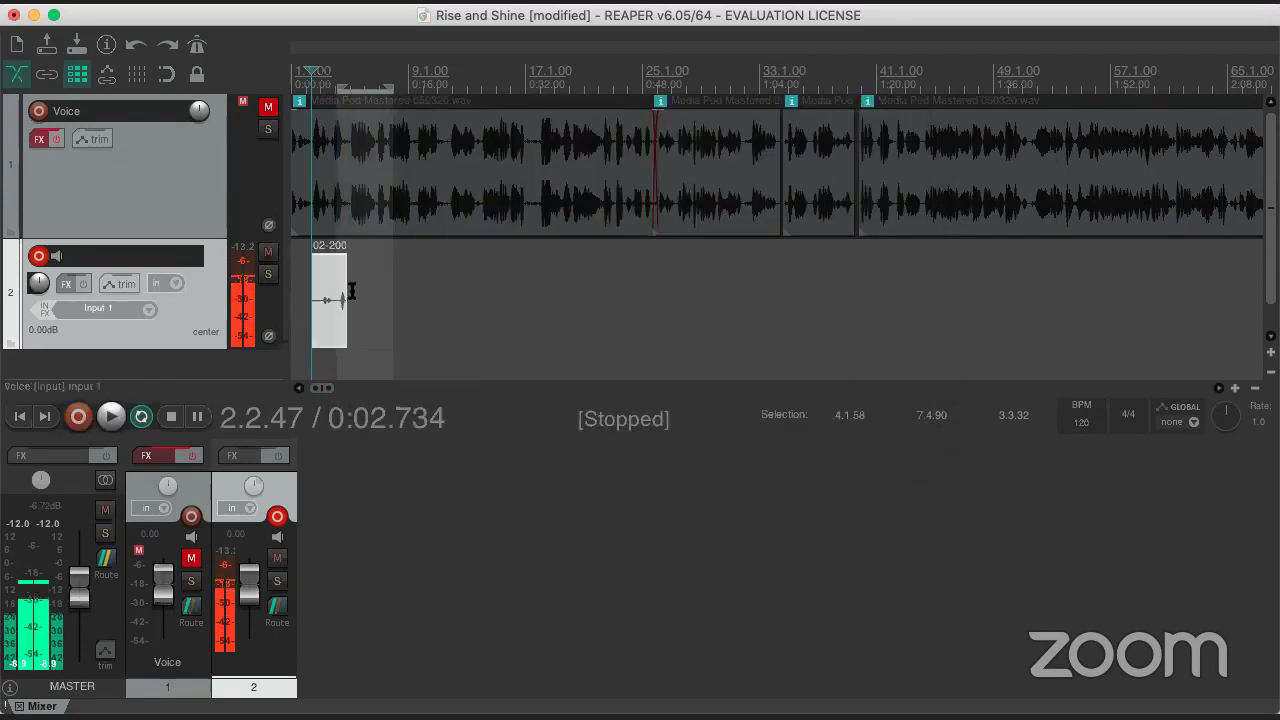
- Play from the edit cursor, briefly record another take over the clip on track 2, and disarm the track
click(110, 417)
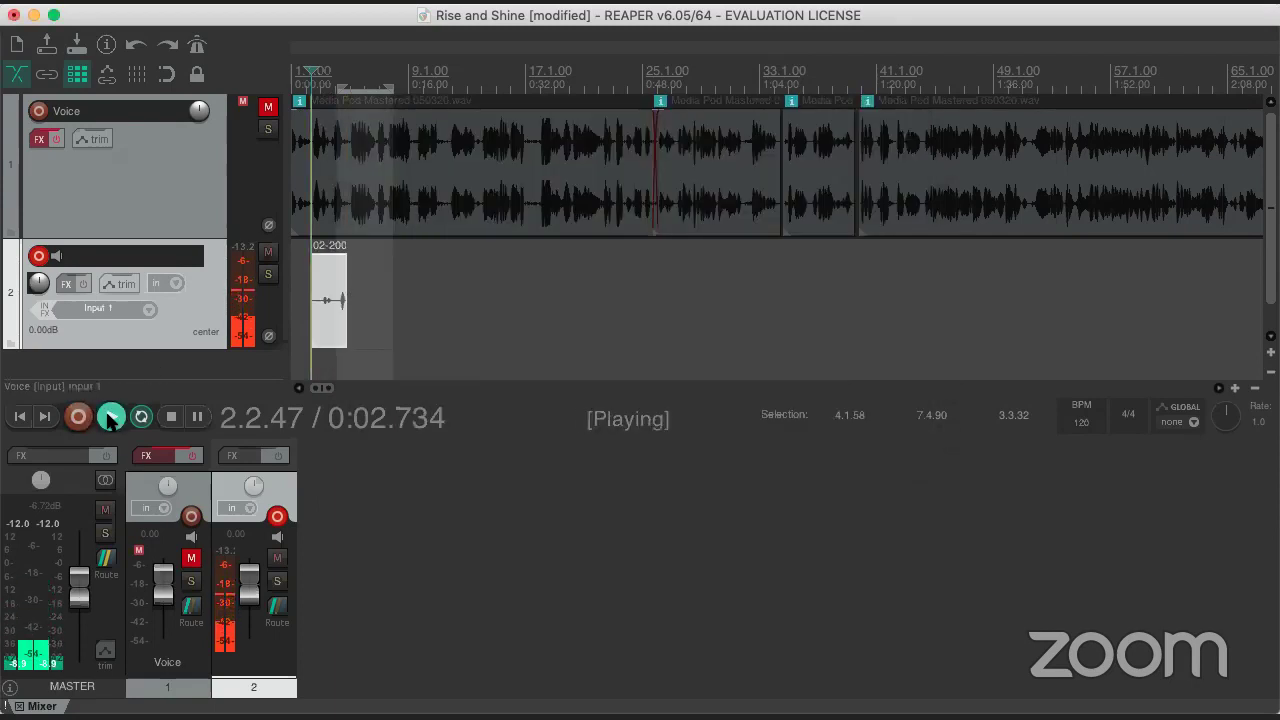
click(78, 416)
click(78, 416)
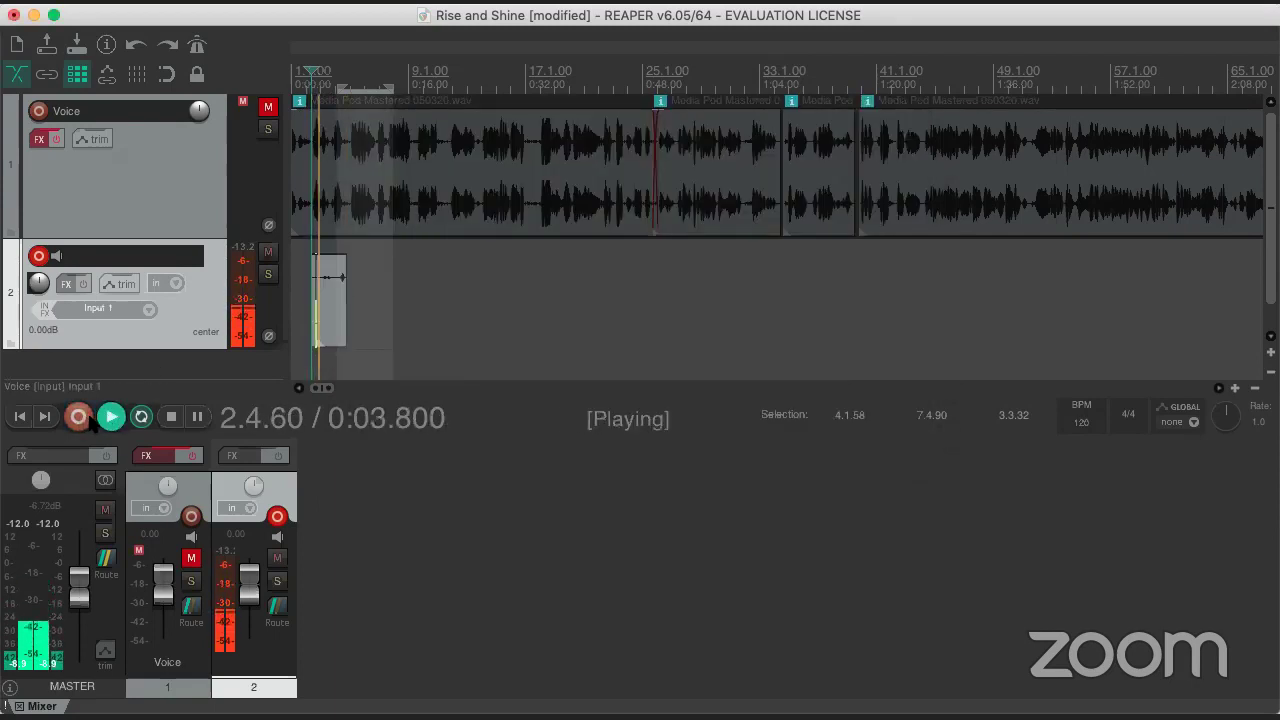
click(38, 257)
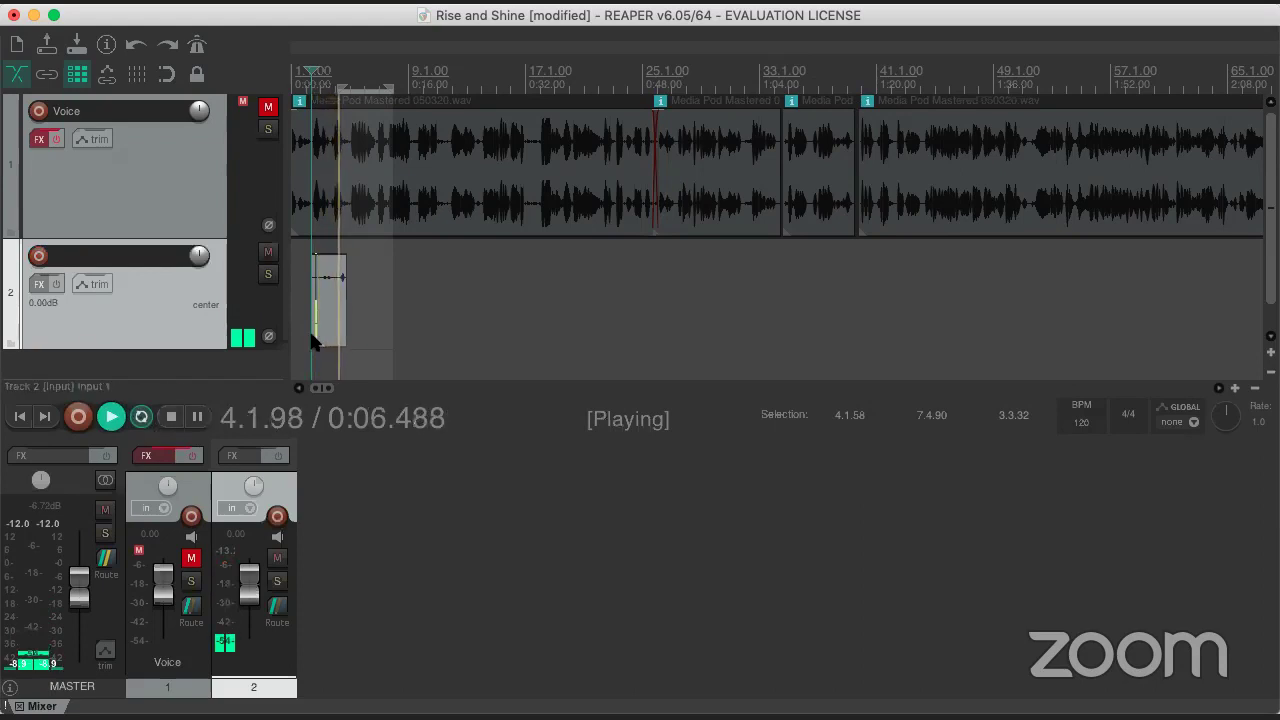
- Delete the larger pieces of the recorded clip on track 2 and stop playback
click(317, 335)
key(Delete)
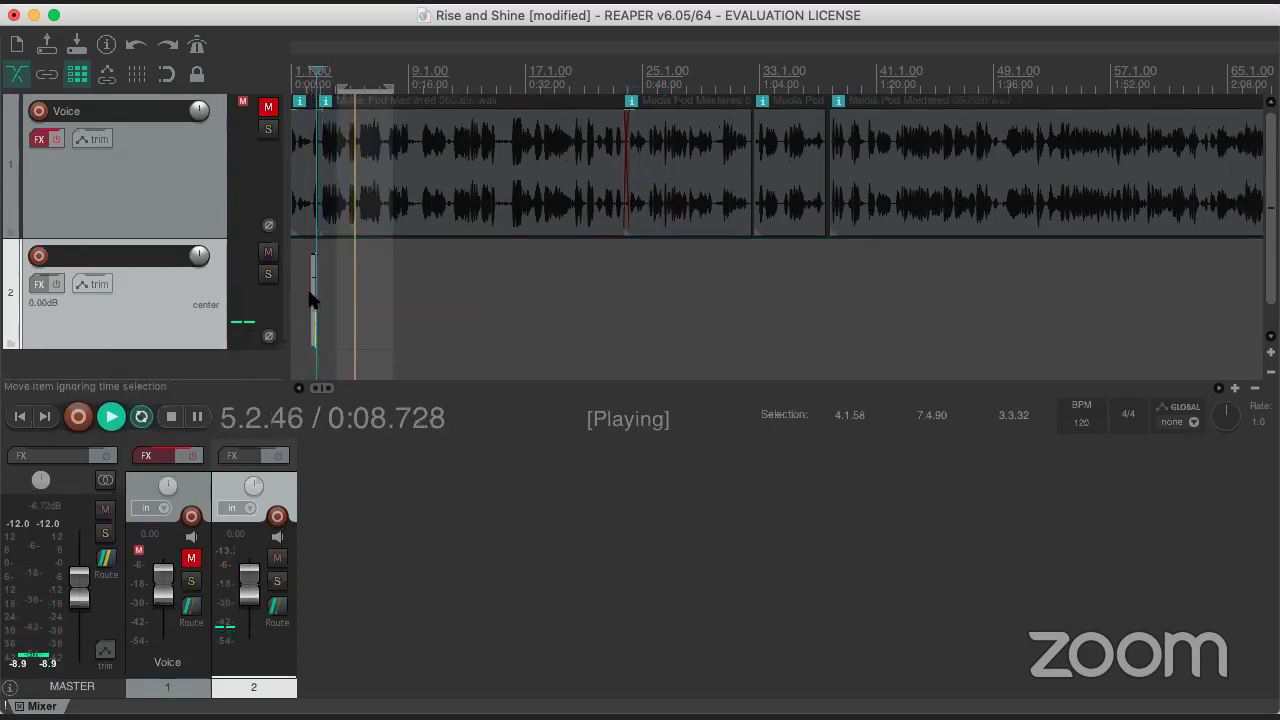
click(314, 300)
key(Delete)
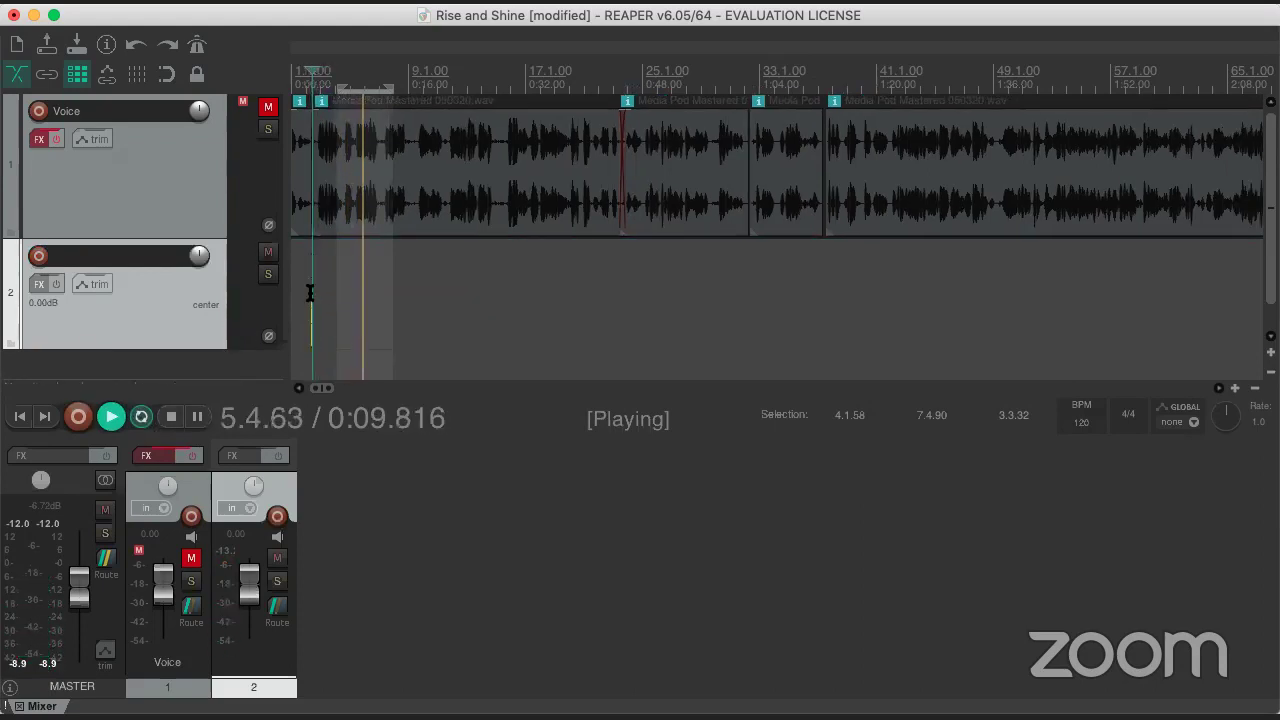
click(174, 416)
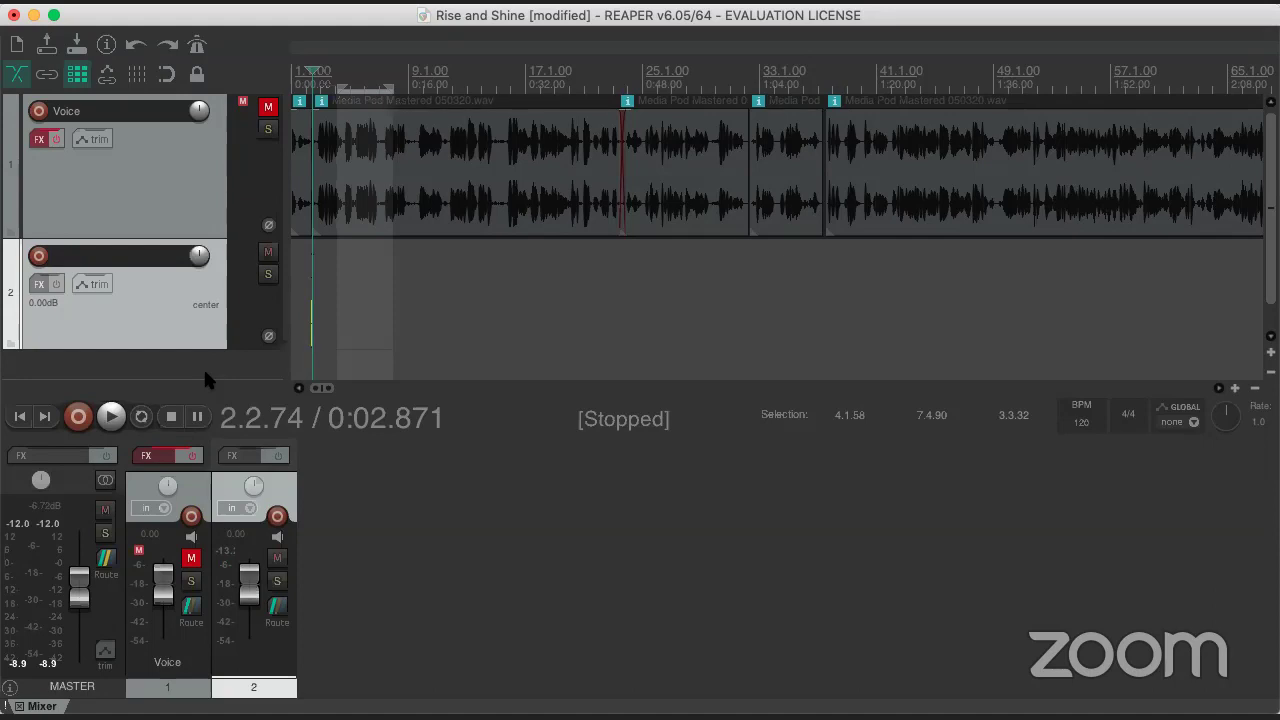
- Delete the remaining sliver of the recorded clip on track 2 and turn off ripple editing
scroll(314, 309, up, 5)
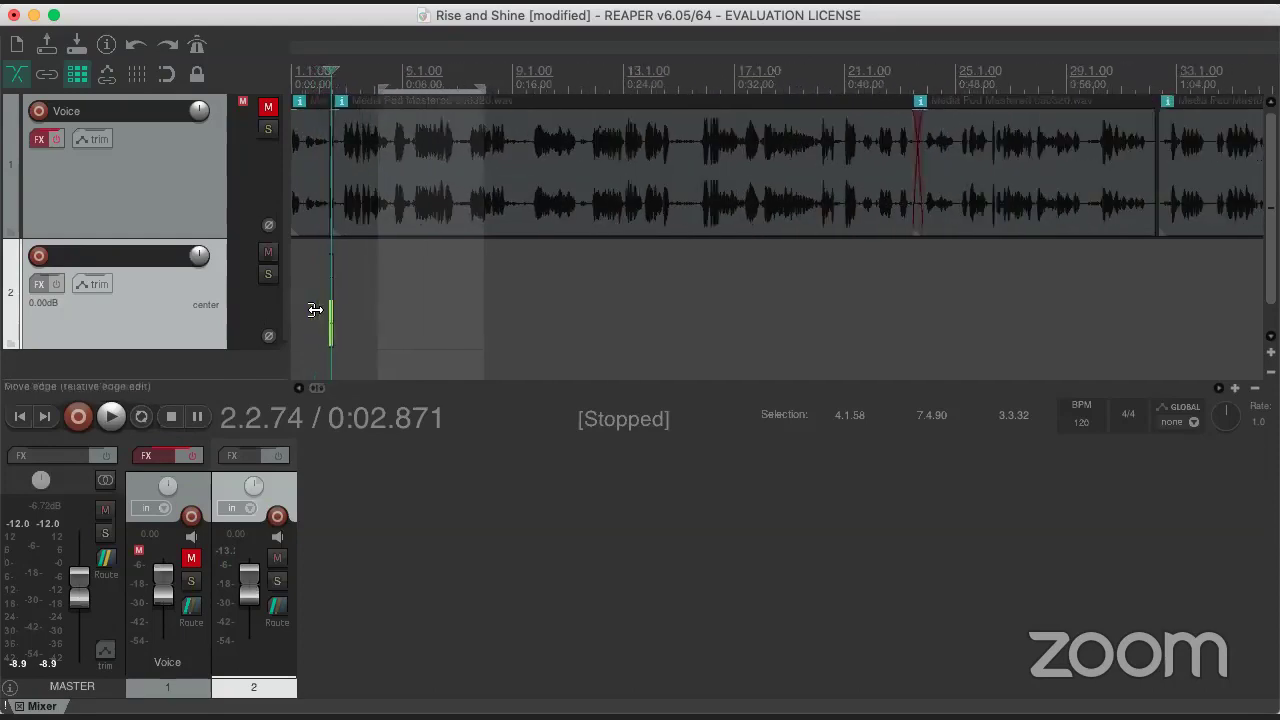
scroll(314, 309, up, 5)
click(445, 279)
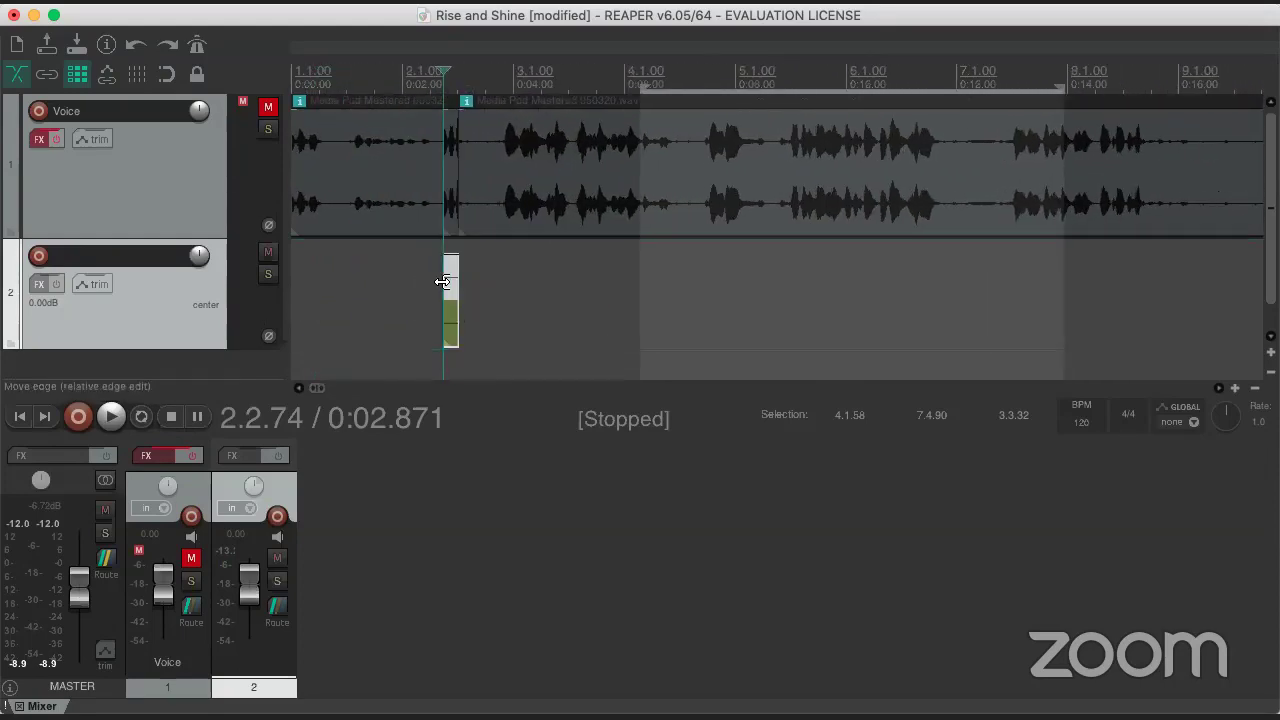
key(Delete)
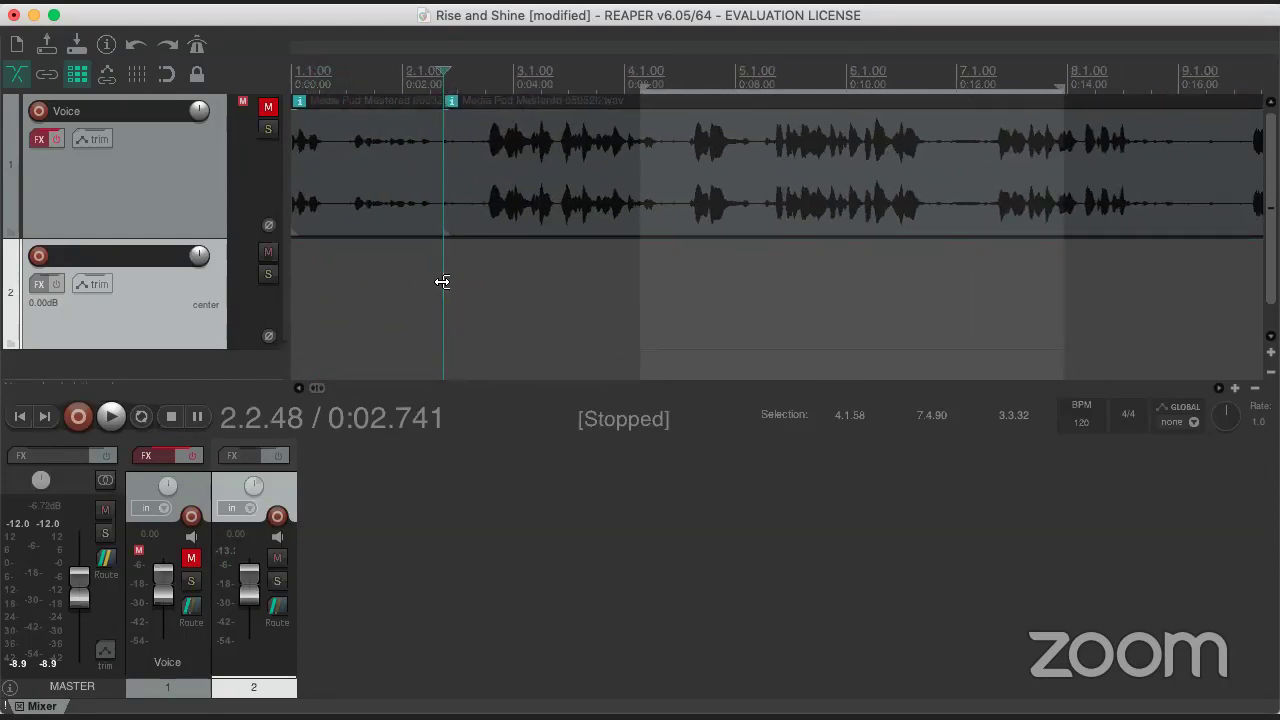
click(77, 75)
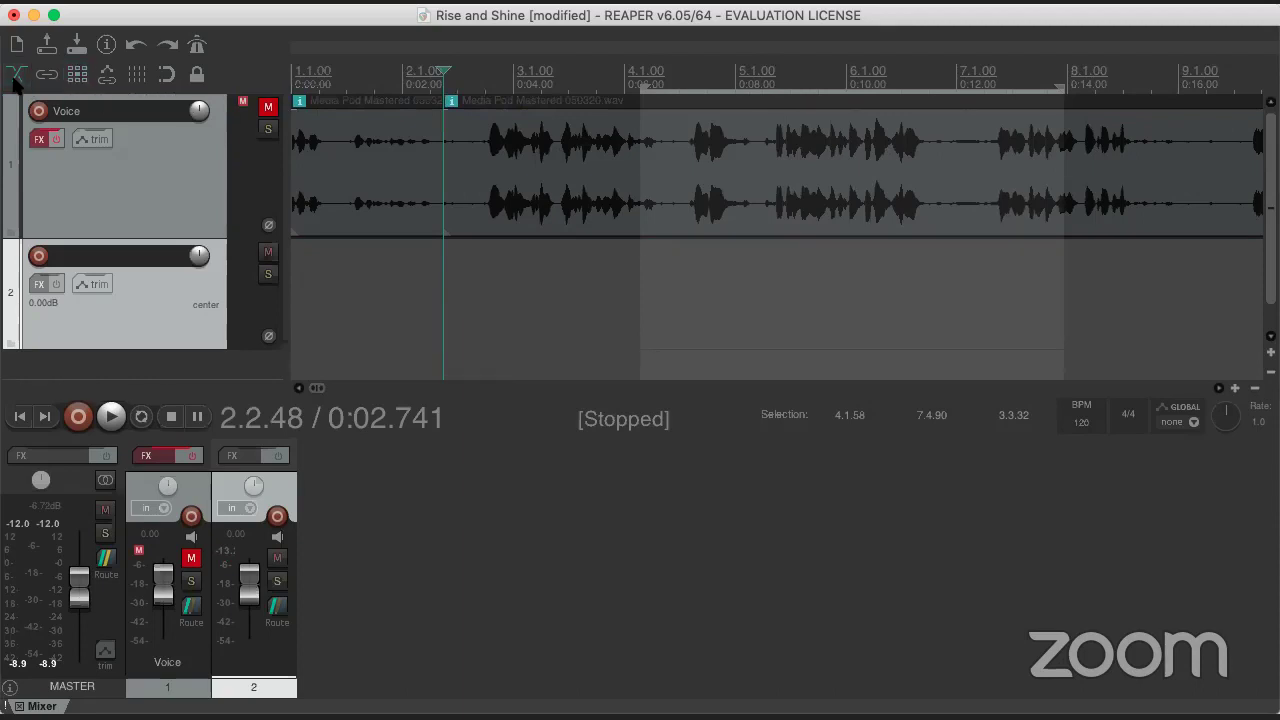
scroll(576, 251, down, 2)
scroll(590, 252, down, 2)
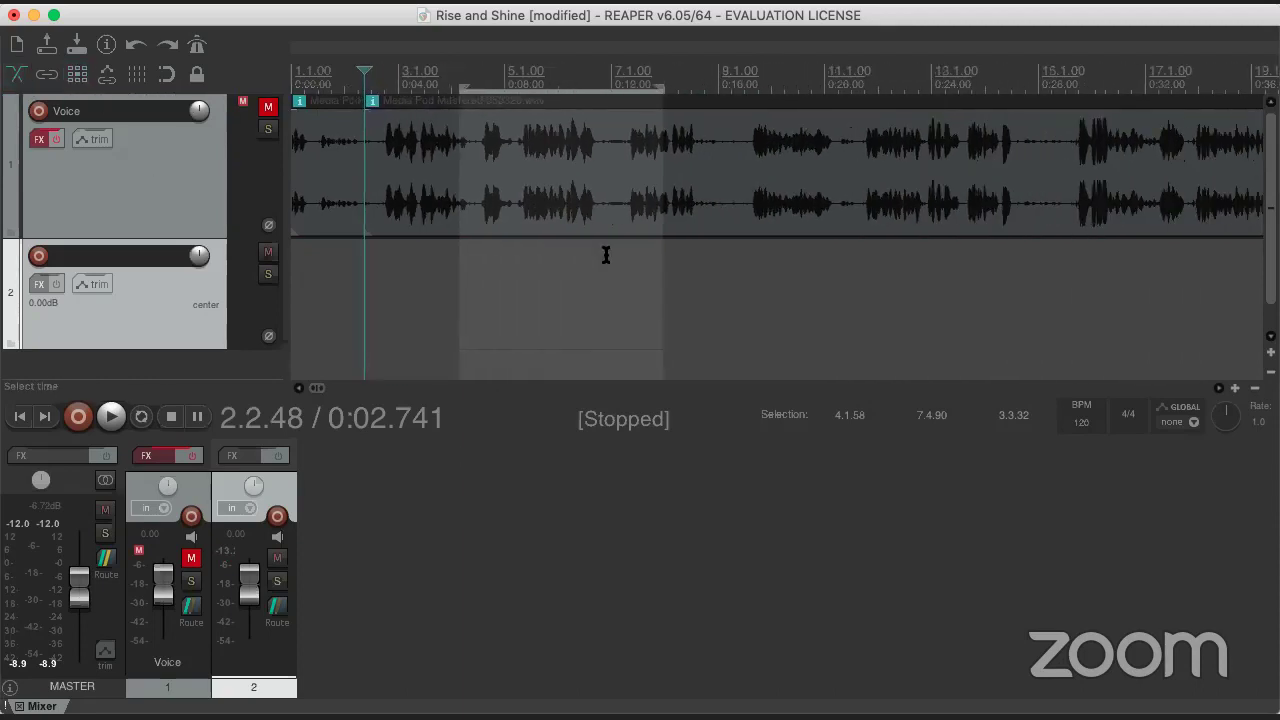